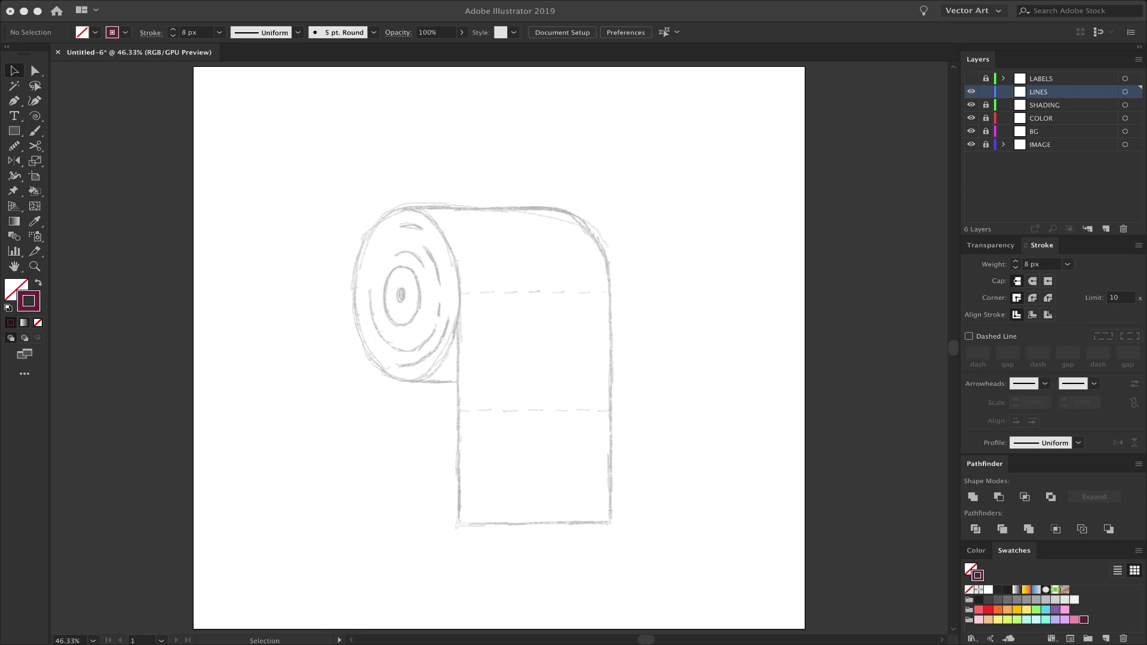
# Draw an ellipse about 202 × 347 px over the outer edge of the sketched paper roll's round end
pyautogui.hscroll(-1, 500, 348)
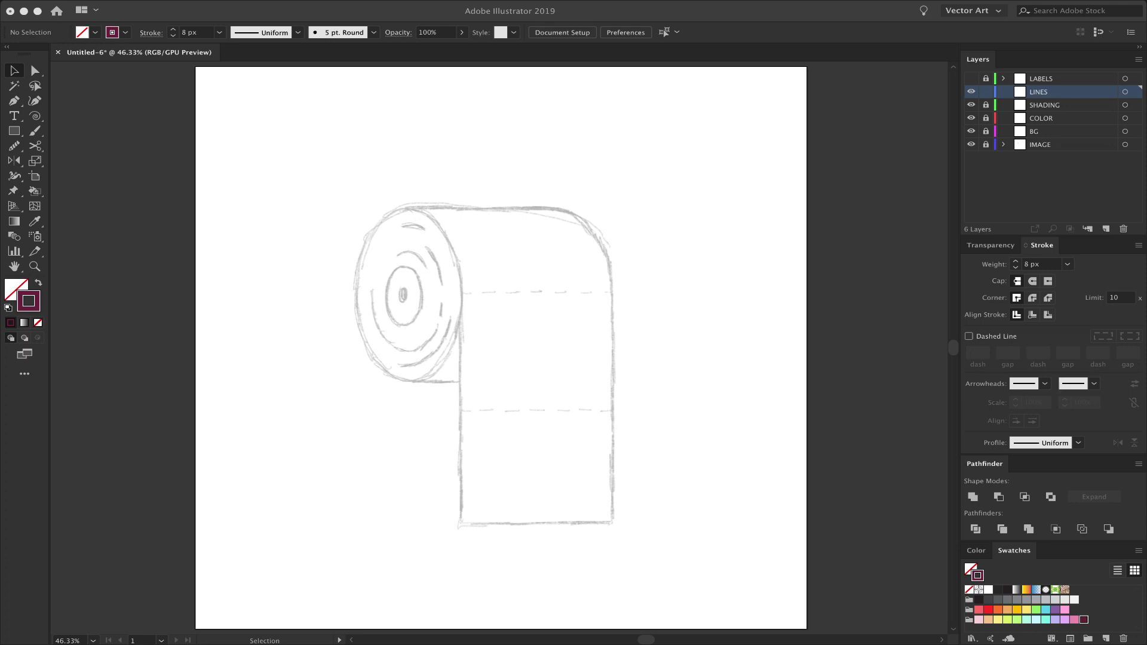
pyautogui.press('l')
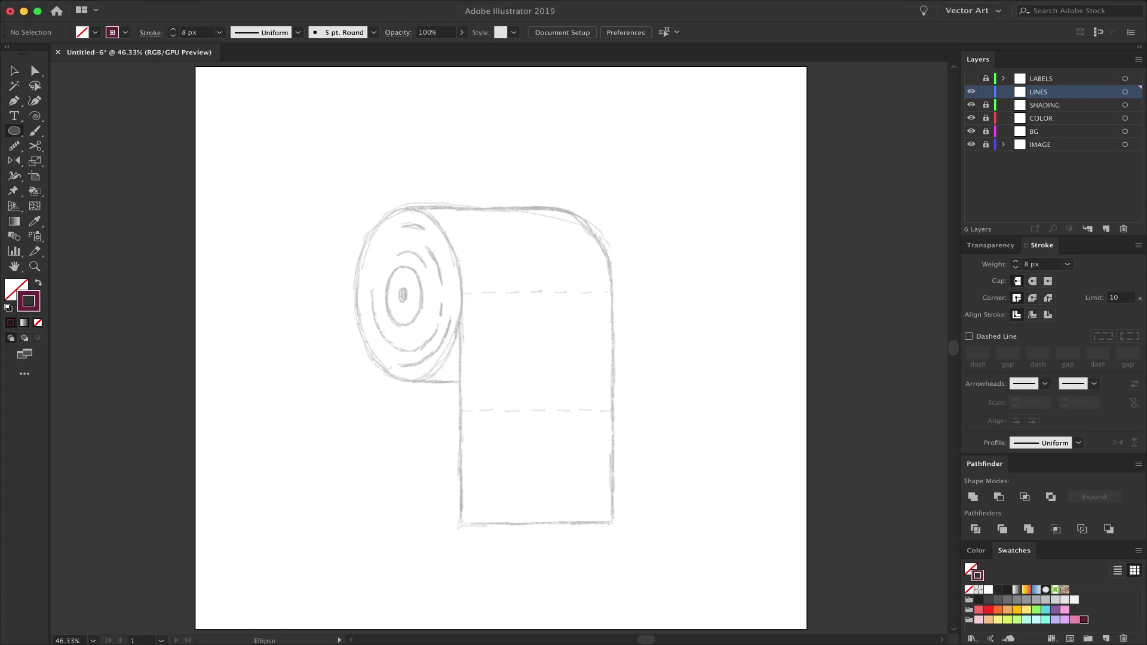
pyautogui.moveTo(350, 202)
pyautogui.mouseDown()
pyautogui.moveTo(439, 380)
pyautogui.moveTo(465, 383)
pyautogui.mouseUp()
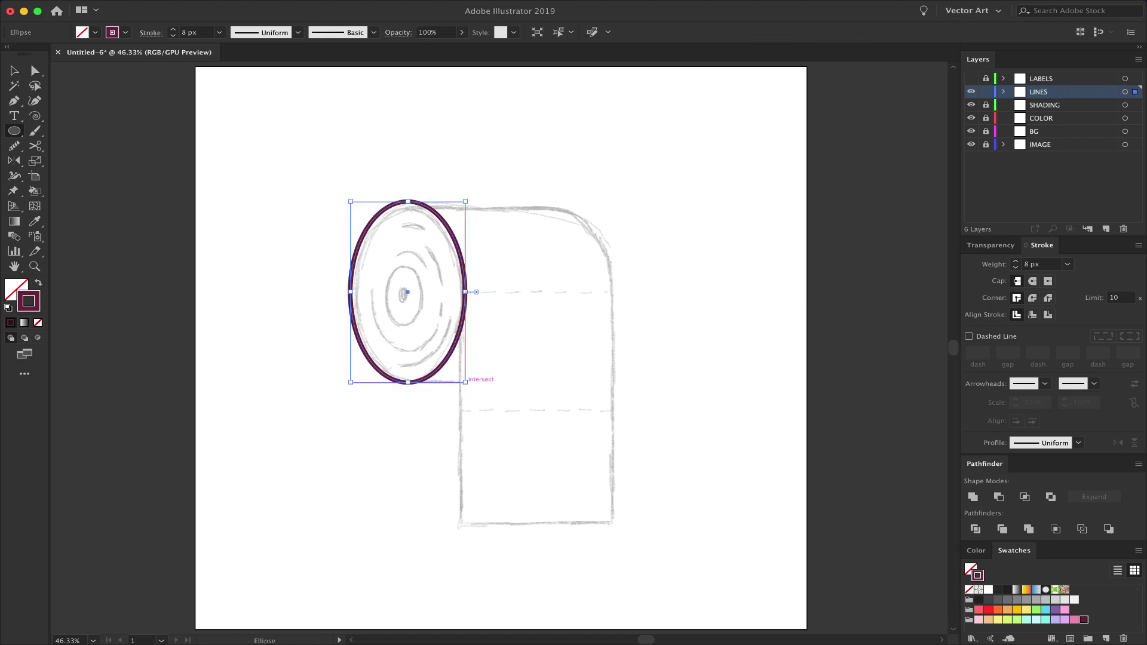
pyautogui.press('super+equal')
pyautogui.press('v')
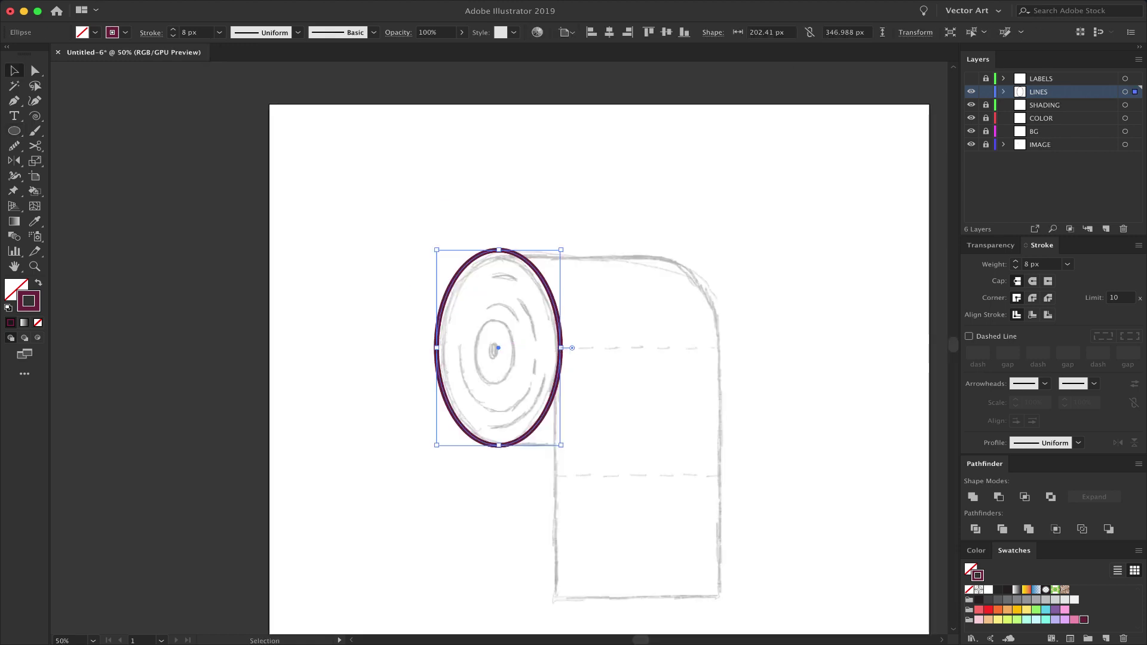
# Resize the outer ellipse to about 193 × 337 px and nudge it slightly left to match the sketch
pyautogui.moveTo(499, 249); pyautogui.dragTo(499, 255)
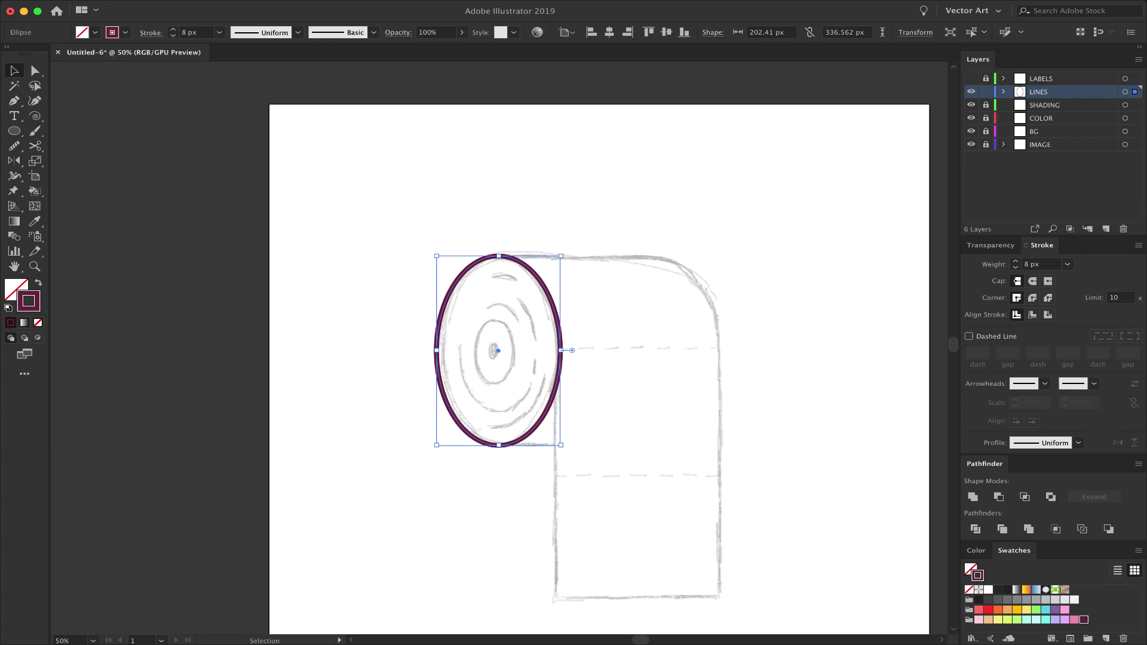
pyautogui.moveTo(437, 350); pyautogui.dragTo(442, 350)
pyautogui.press('super+shift+a')
pyautogui.click(443, 351)
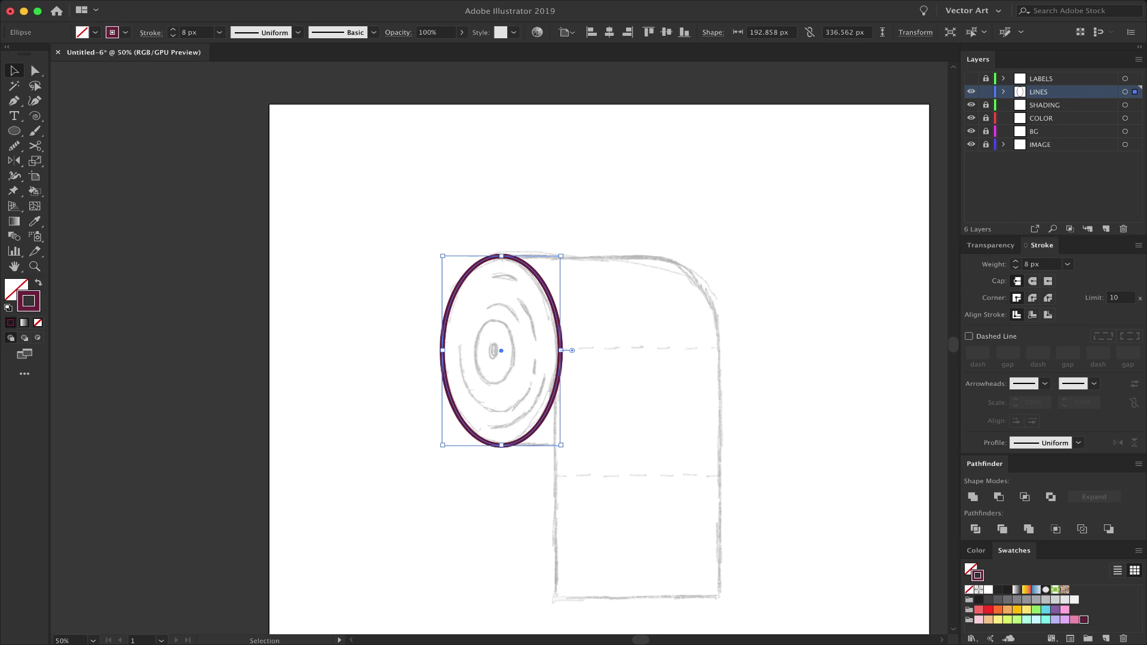
pyautogui.press('super+shift+a')
pyautogui.click(561, 344)
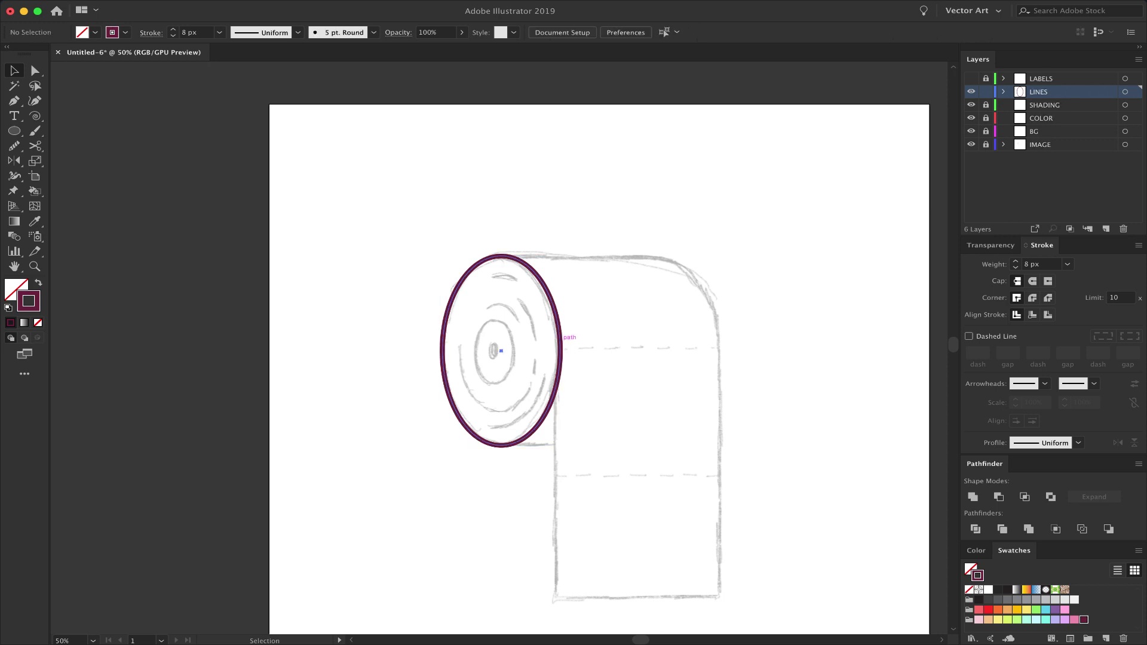
pyautogui.press('Left')
pyautogui.press('Left')
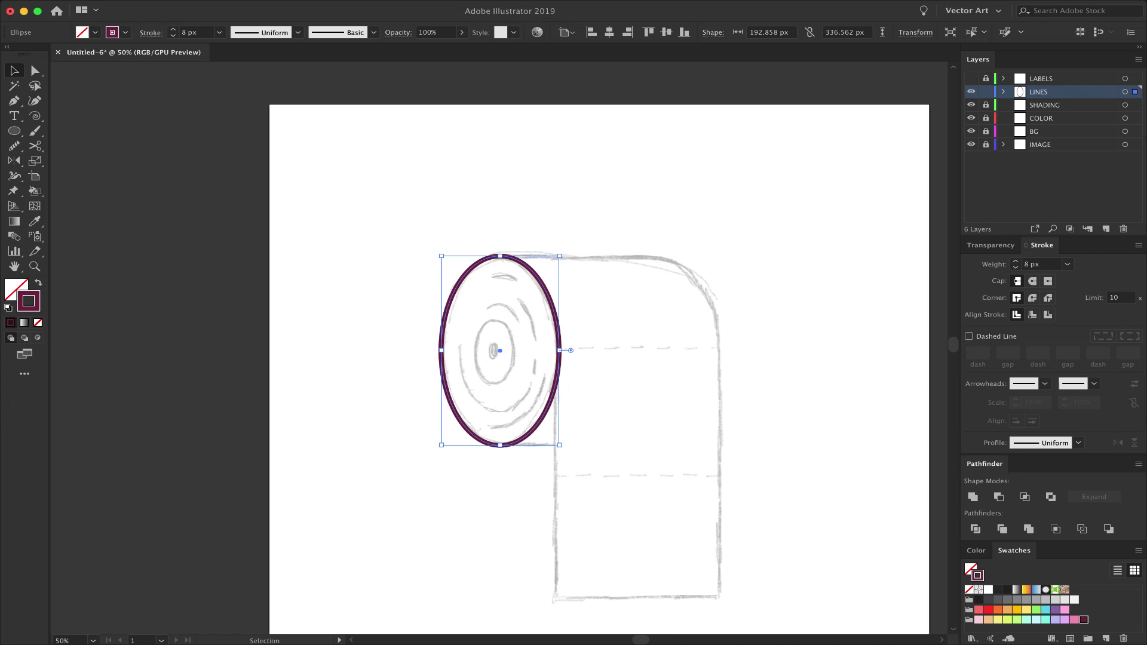
# Try to create a smaller inner ring by offsetting the roll's outer ellipse inward
pyautogui.press('Down')
pyautogui.press('Down')
pyautogui.press('Down')
pyautogui.press('Down')
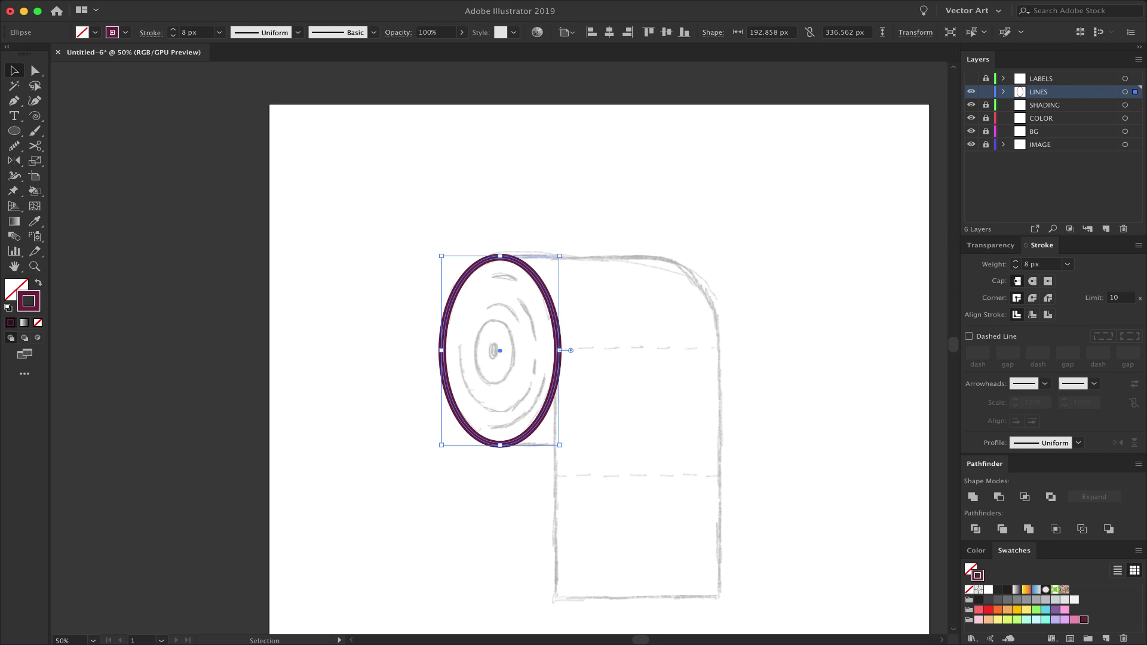
pyautogui.hotkey('shift', 'Down')
pyautogui.hotkey('shift', 'Down')
pyautogui.hotkey('shift', 'Down')
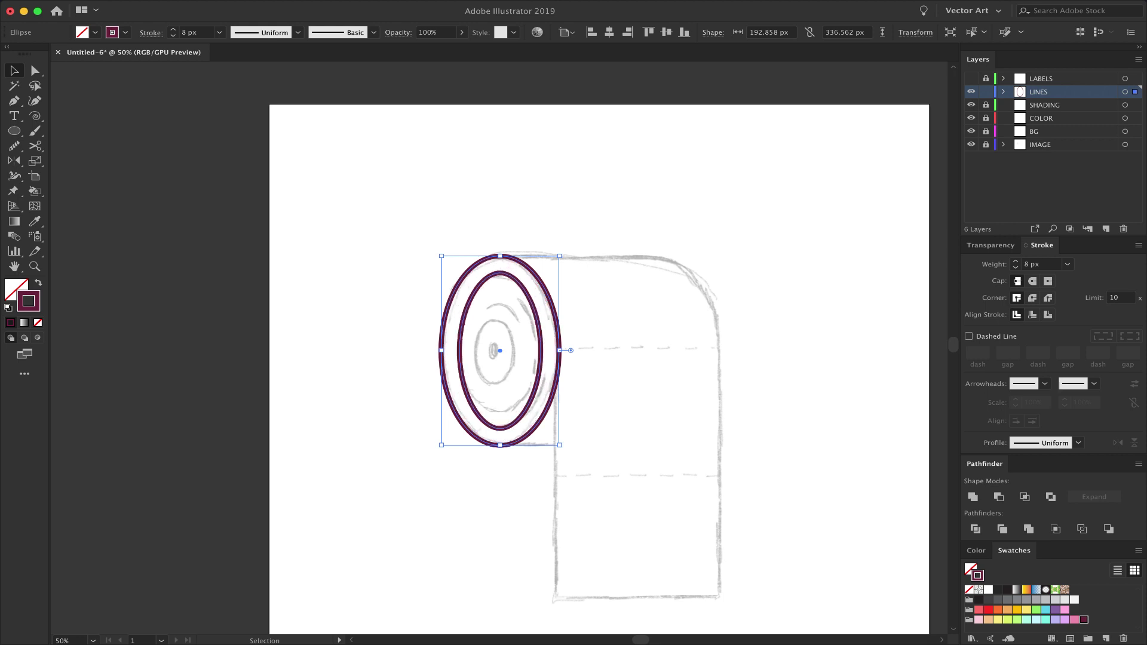
pyautogui.press('Down')
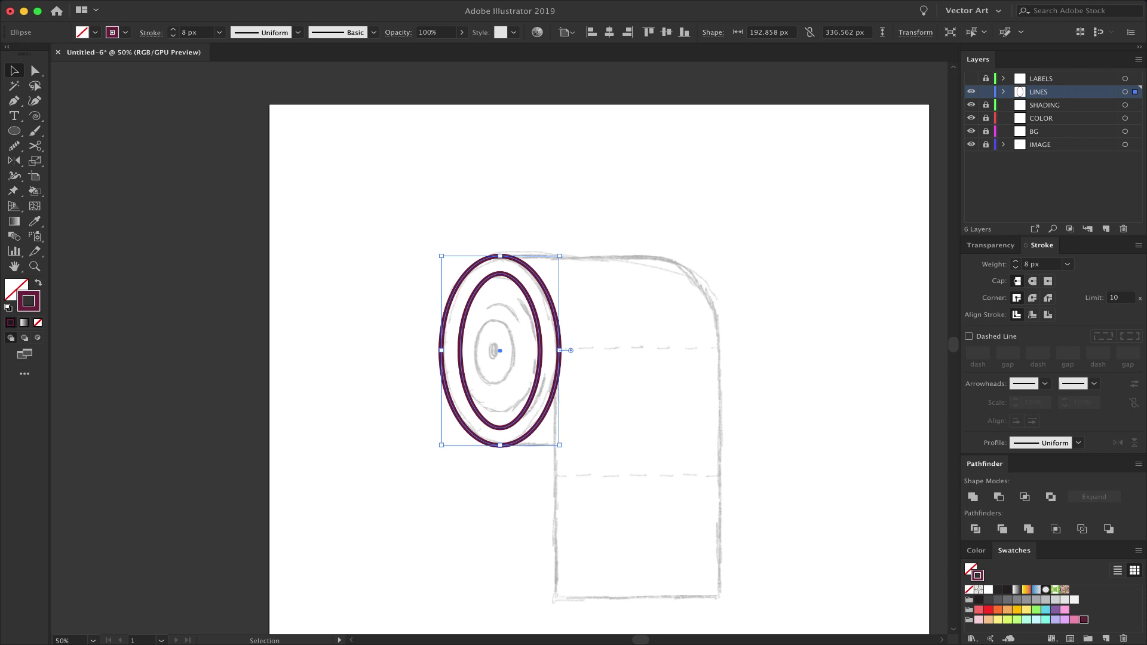
pyautogui.press('Up')
pyautogui.press('Up')
pyautogui.press('Up')
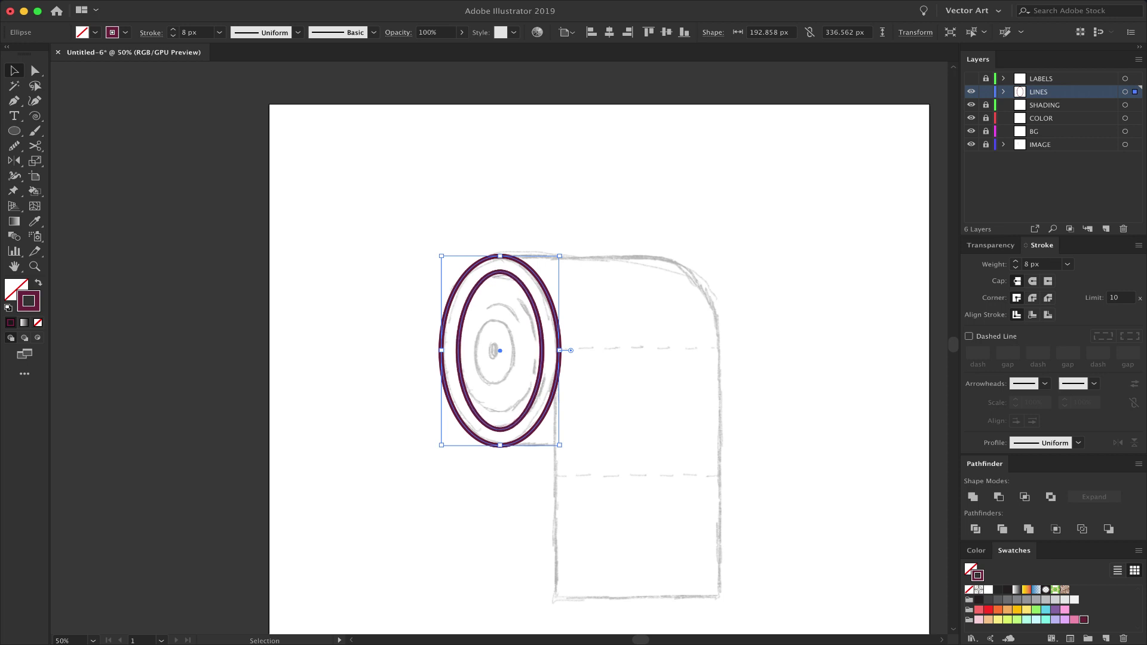
pyautogui.press('Return')
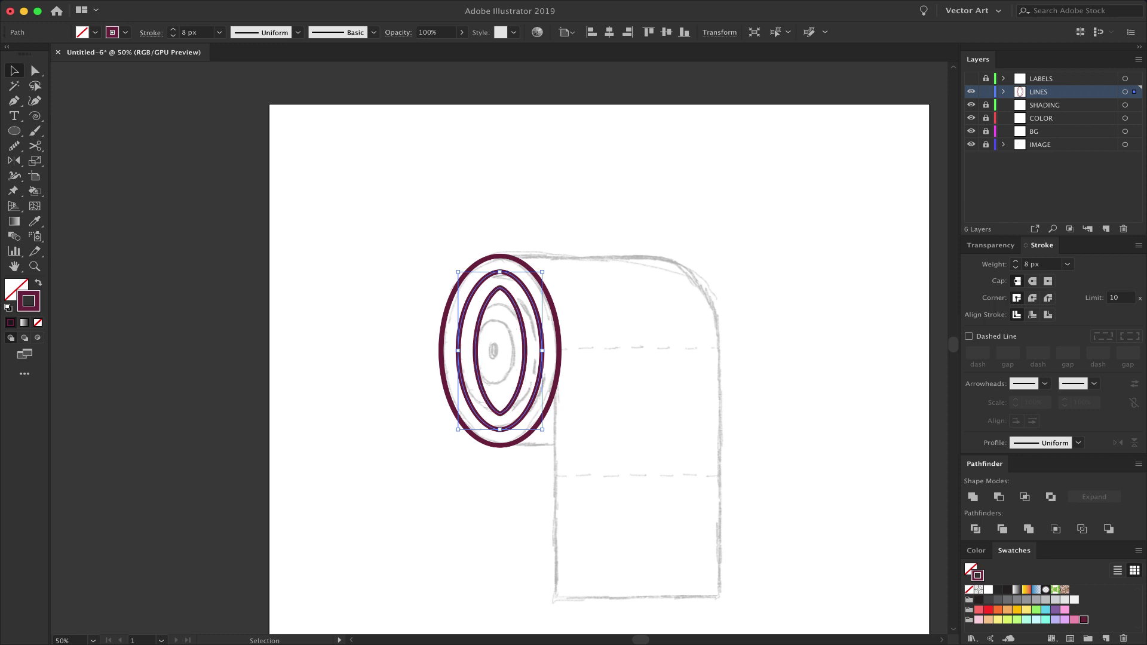
# Try different inward offsets of the inner ring for another ring, and undo the offset copy of the outer ellipse
pyautogui.hotkey('shift', 'Up')
pyautogui.hotkey('shift', 'Up')
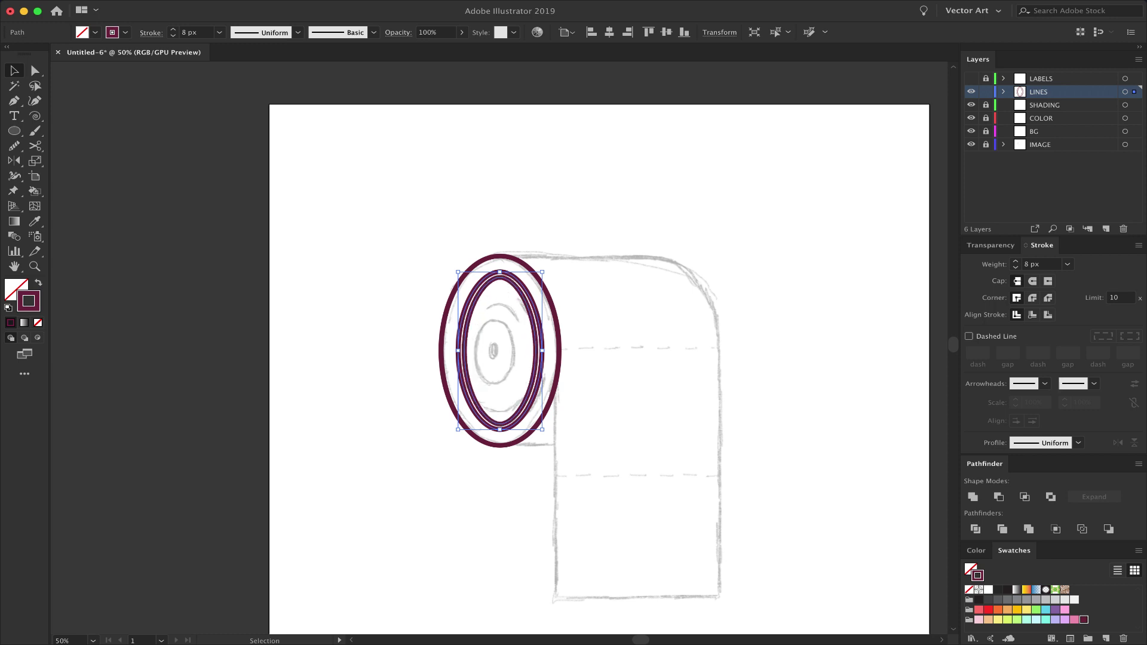
pyautogui.hotkey('shift', 'Down')
pyautogui.hotkey('shift', 'Down')
pyautogui.hotkey('shift', 'Down')
pyautogui.hotkey('shift', 'Down')
pyautogui.hotkey('shift', 'Down')
pyautogui.hotkey('shift', 'Up')
pyautogui.hotkey('shift', 'Up')
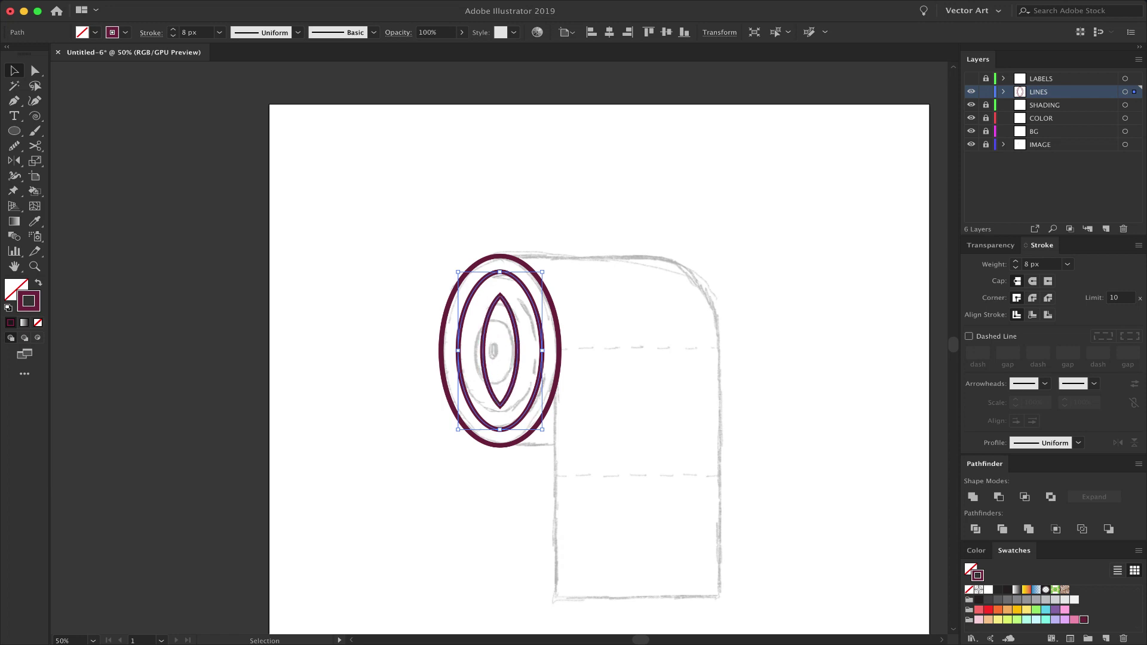
pyautogui.hotkey('shift', 'Up')
pyautogui.hotkey('shift', 'Up')
pyautogui.hotkey('shift', 'Up')
pyautogui.hotkey('shift', 'Down')
pyautogui.hotkey('shift', 'Down')
pyautogui.hotkey('shift', 'Down')
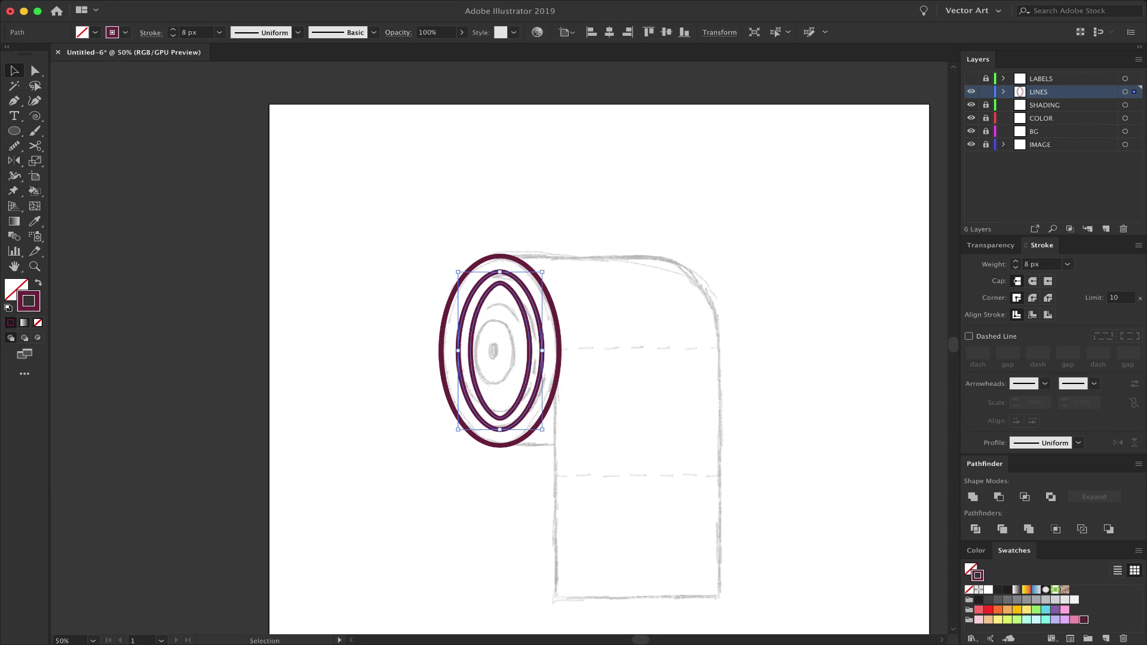
pyautogui.hotkey('shift', 'Up')
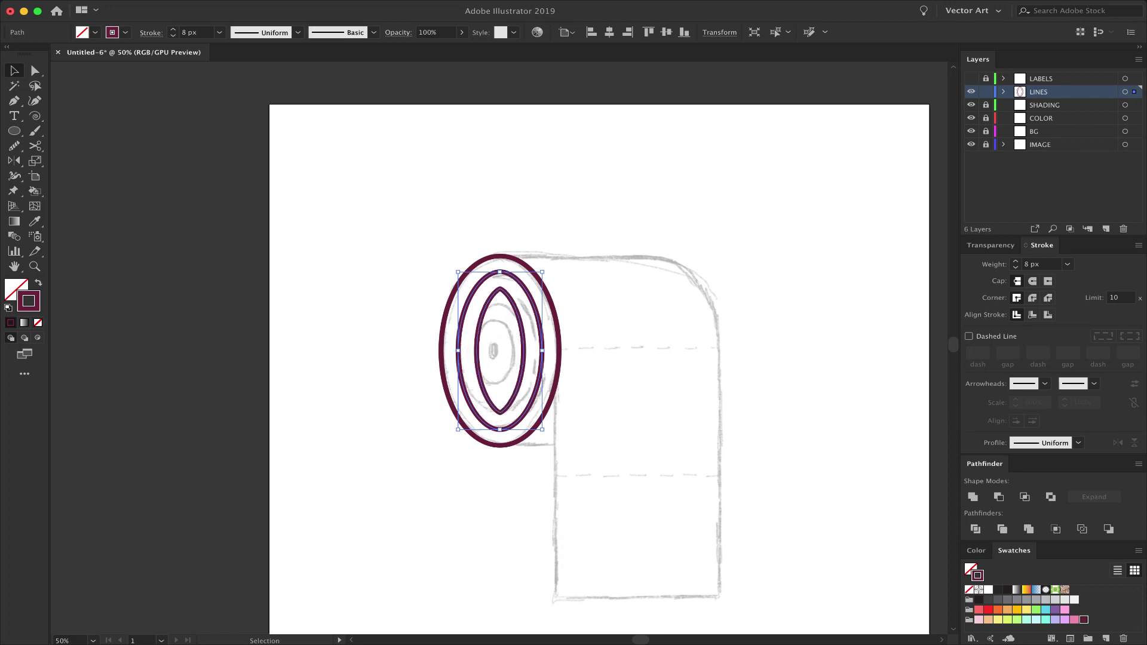
pyautogui.hotkey('shift', 'Down')
pyautogui.hotkey('shift', 'Down')
pyautogui.hotkey('shift', 'Up')
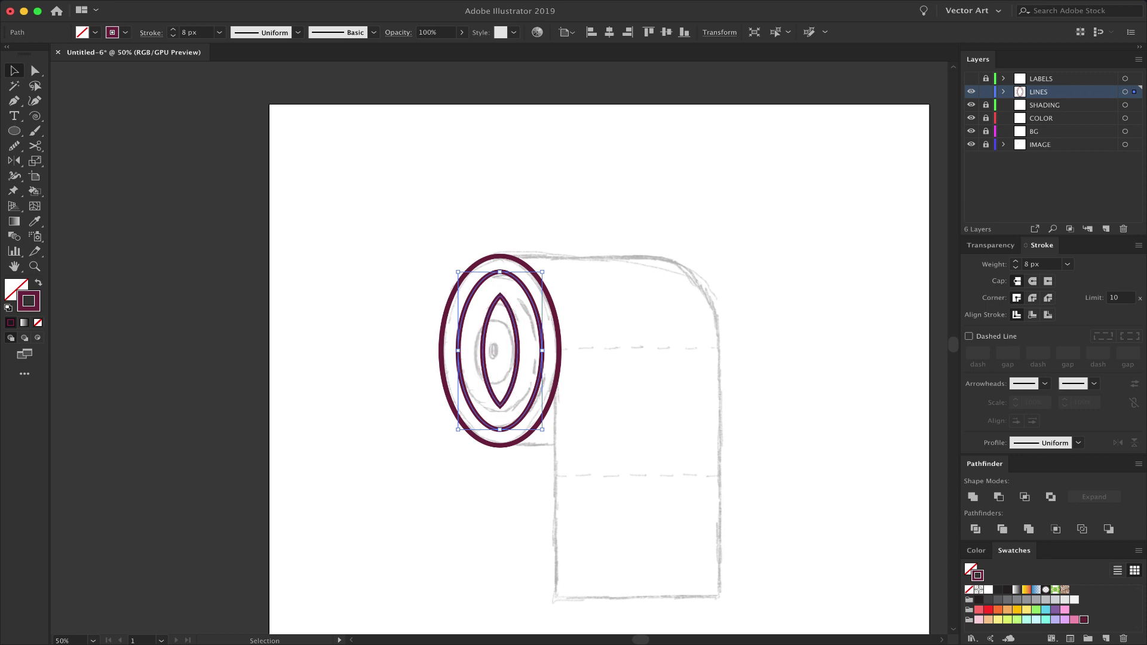
pyautogui.hotkey('shift', 'Down')
pyautogui.hotkey('shift', 'Down')
pyautogui.hotkey('shift', 'Up')
pyautogui.hotkey('shift', 'Up')
pyautogui.hotkey('shift', 'Up')
pyautogui.hotkey('shift', 'Up')
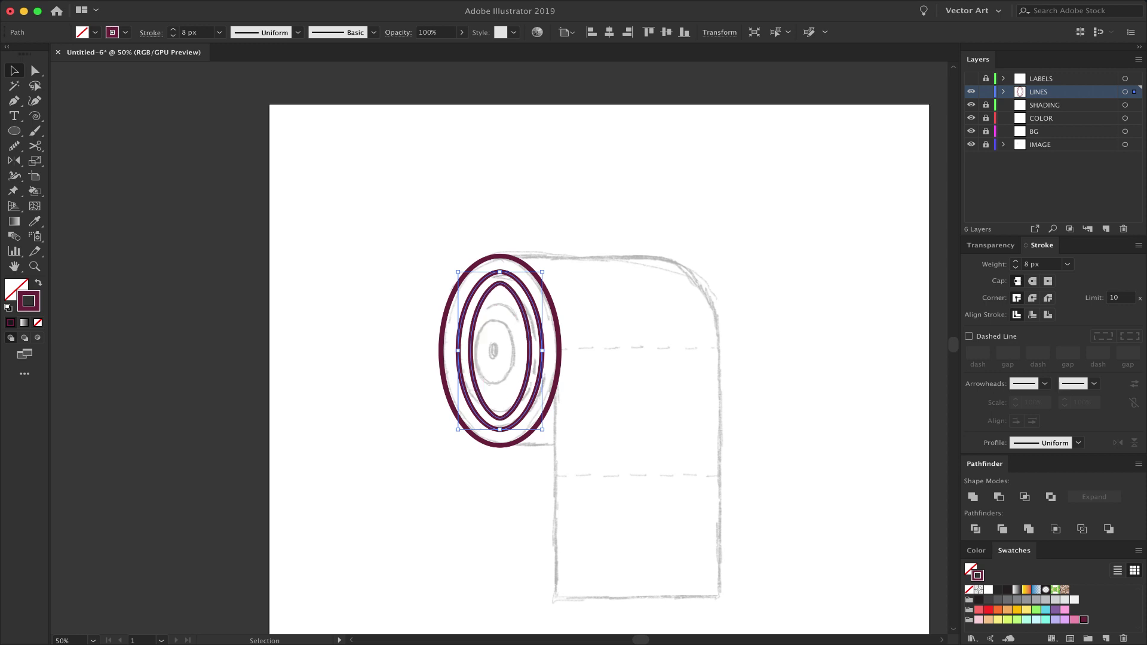
pyautogui.hotkey('shift', 'Down')
pyautogui.hotkey('shift', 'Down')
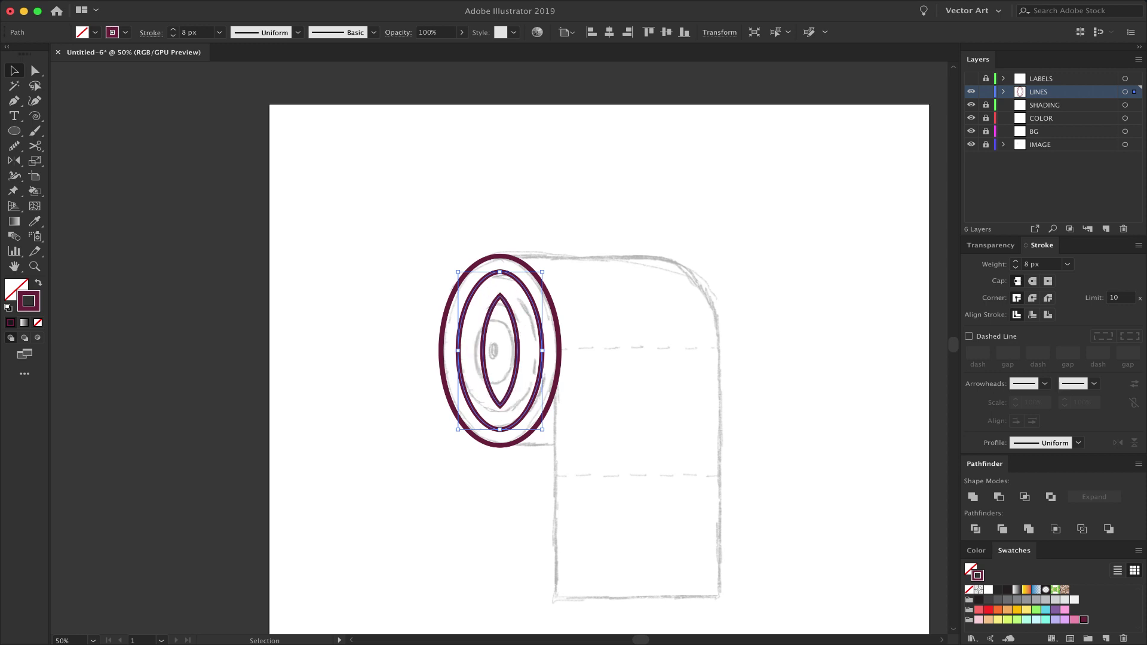
pyautogui.hotkey('shift', 'Down')
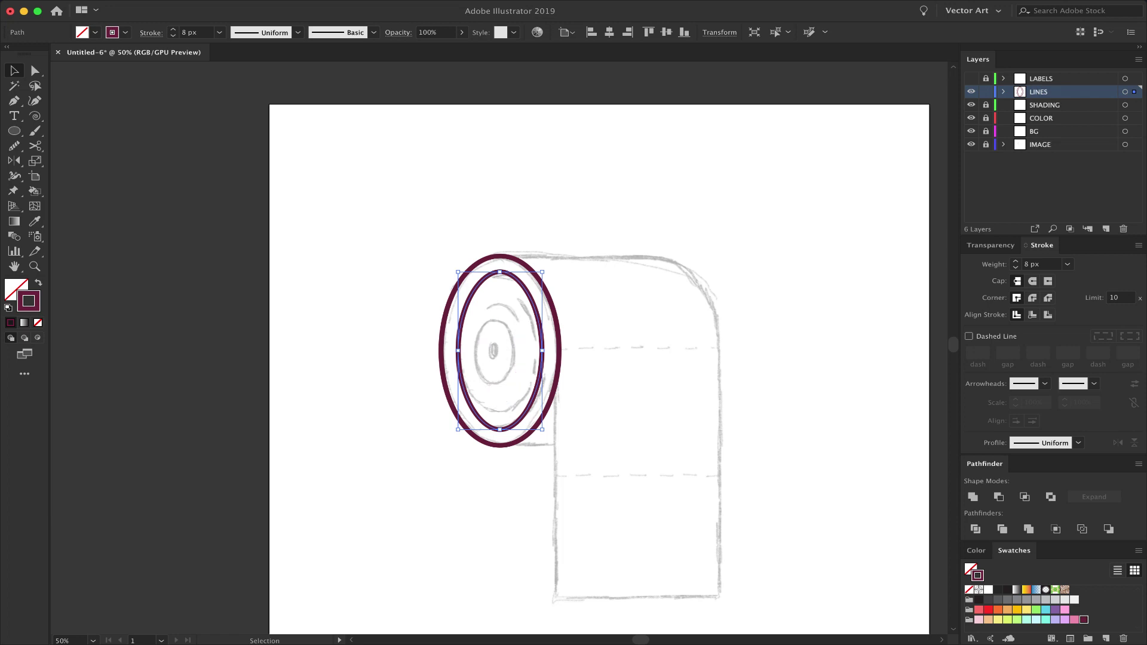
pyautogui.press('super+z')
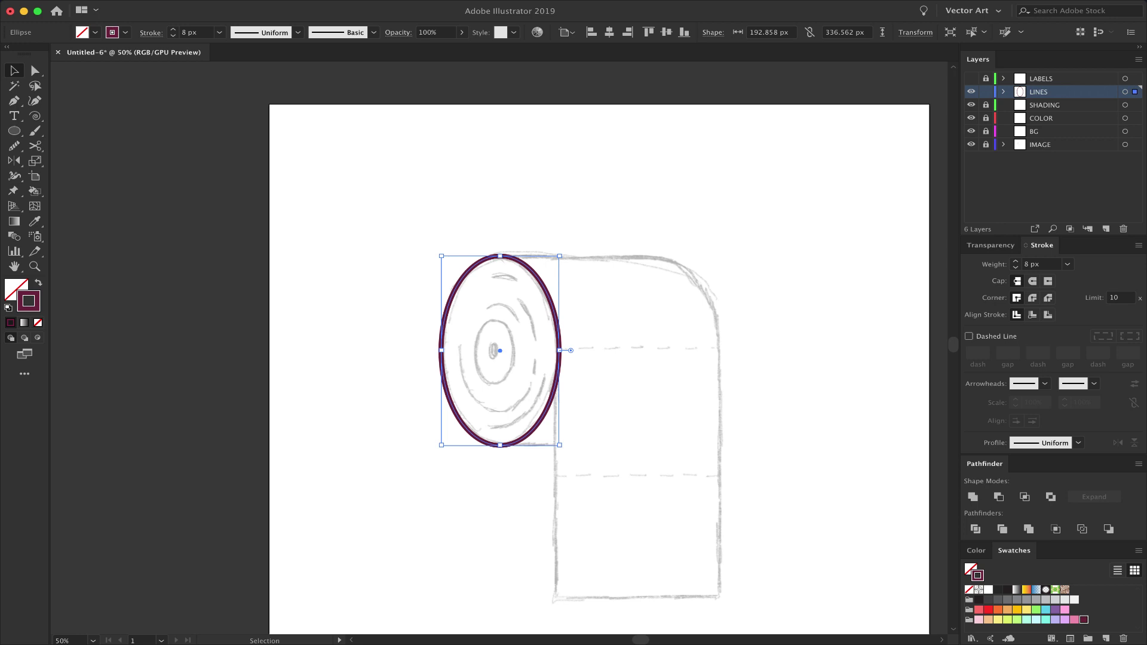
# Scale a copy of the outer ellipse down to about 64 × 111 px and nudge it left onto the sketched core
pyautogui.moveTo(559, 256); pyautogui.dragTo(520, 320)
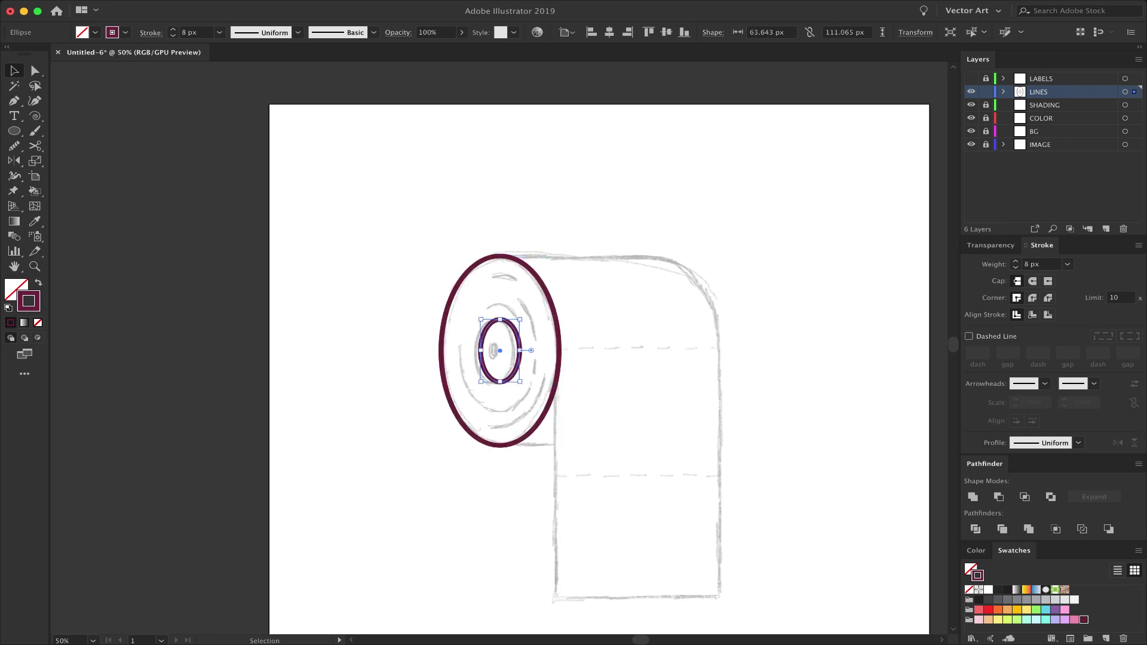
pyautogui.press('super+equal')
pyautogui.press('Left')
pyautogui.press('Left')
pyautogui.press('Left')
pyautogui.press('Left')
pyautogui.press('Left')
pyautogui.press('Left')
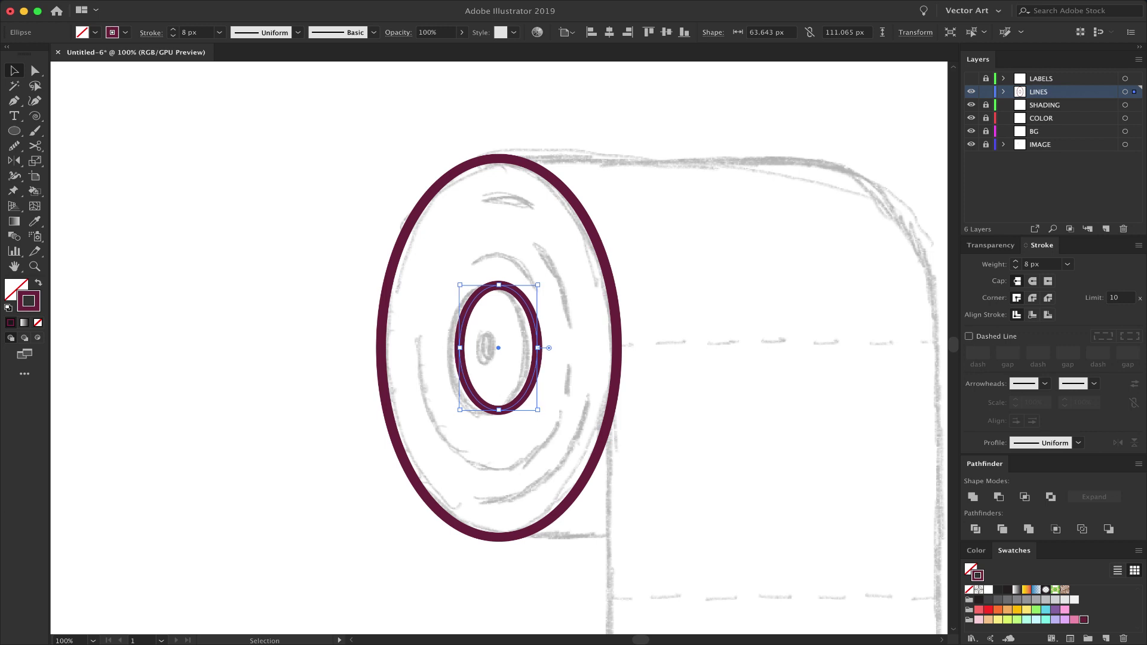
pyautogui.press('Left')
pyautogui.press('Left')
pyautogui.press('Left')
pyautogui.press('Left')
pyautogui.press('Left')
pyautogui.press('Left')
pyautogui.press('Left')
pyautogui.press('Left')
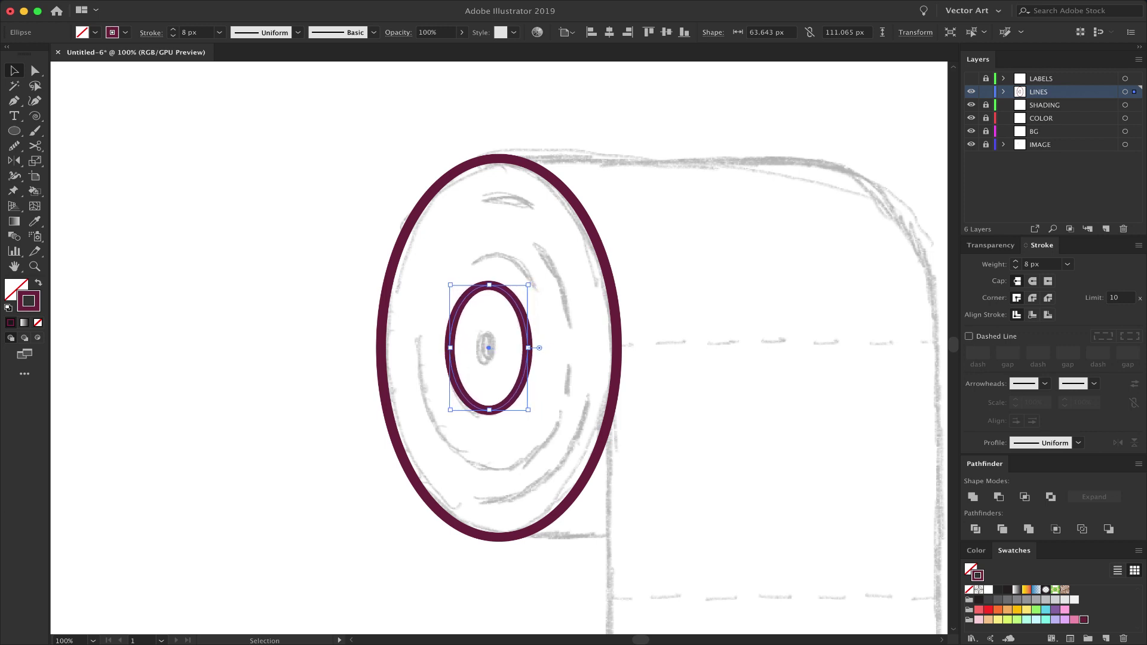
# Add a middle ring about 129 × 224 px around the core by enlarging a copy of the core ellipse
pyautogui.click(543, 293)
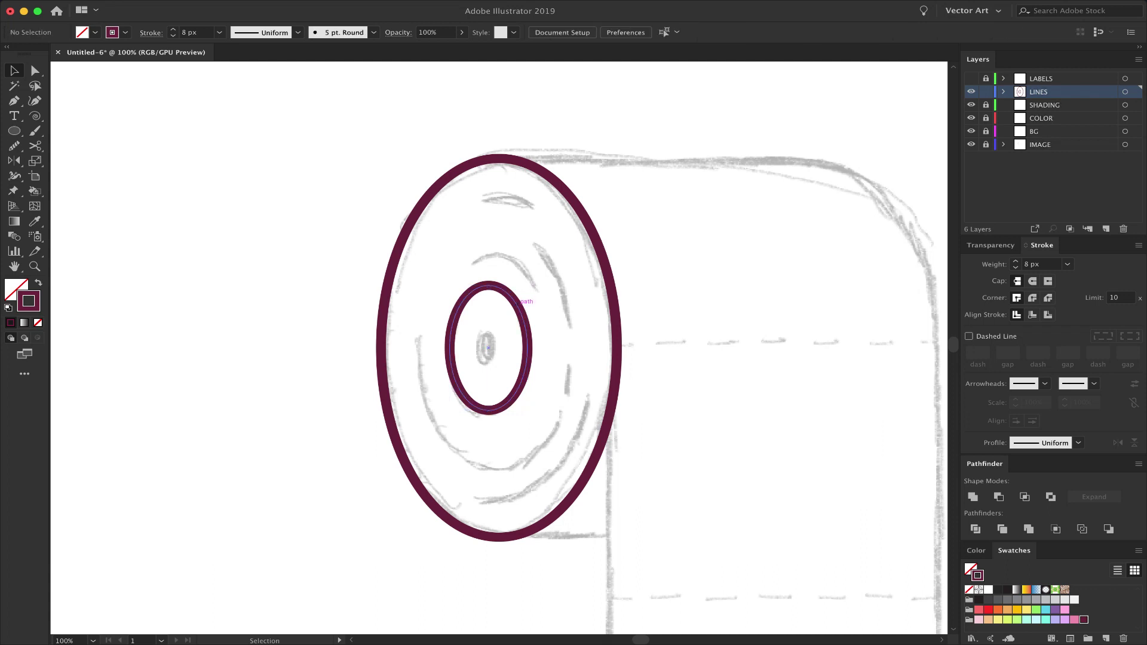
pyautogui.click(520, 300)
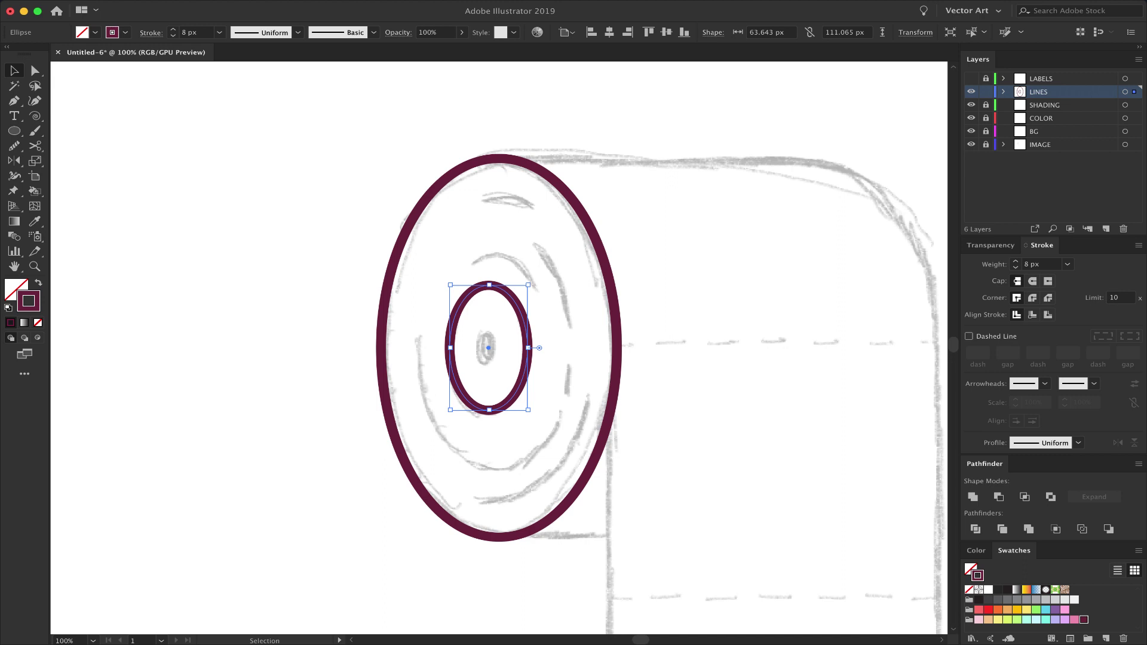
pyautogui.moveTo(528, 285); pyautogui.dragTo(567, 222)
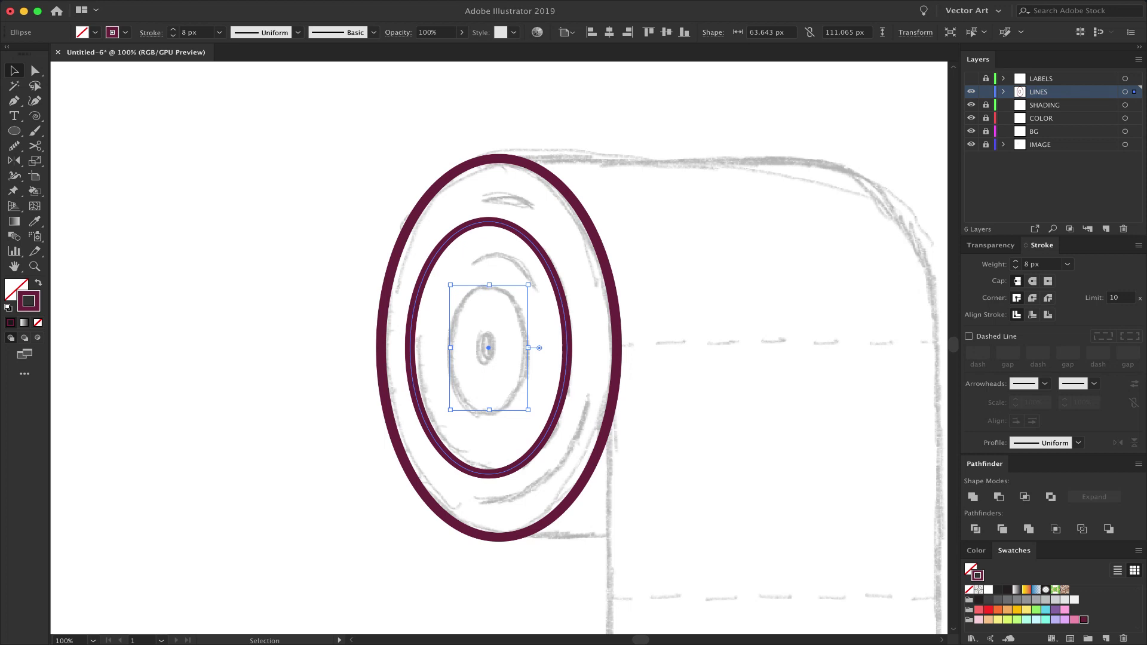
pyautogui.moveTo(567, 221); pyautogui.dragTo(567, 221)
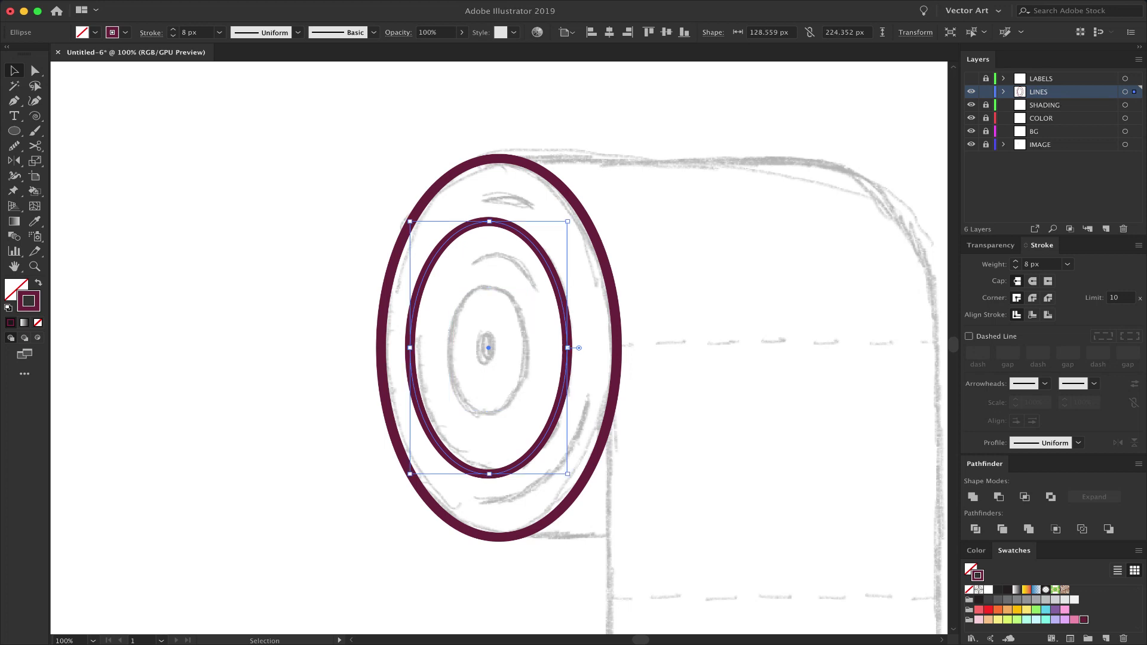
pyautogui.press('Right')
pyautogui.press('super+c')
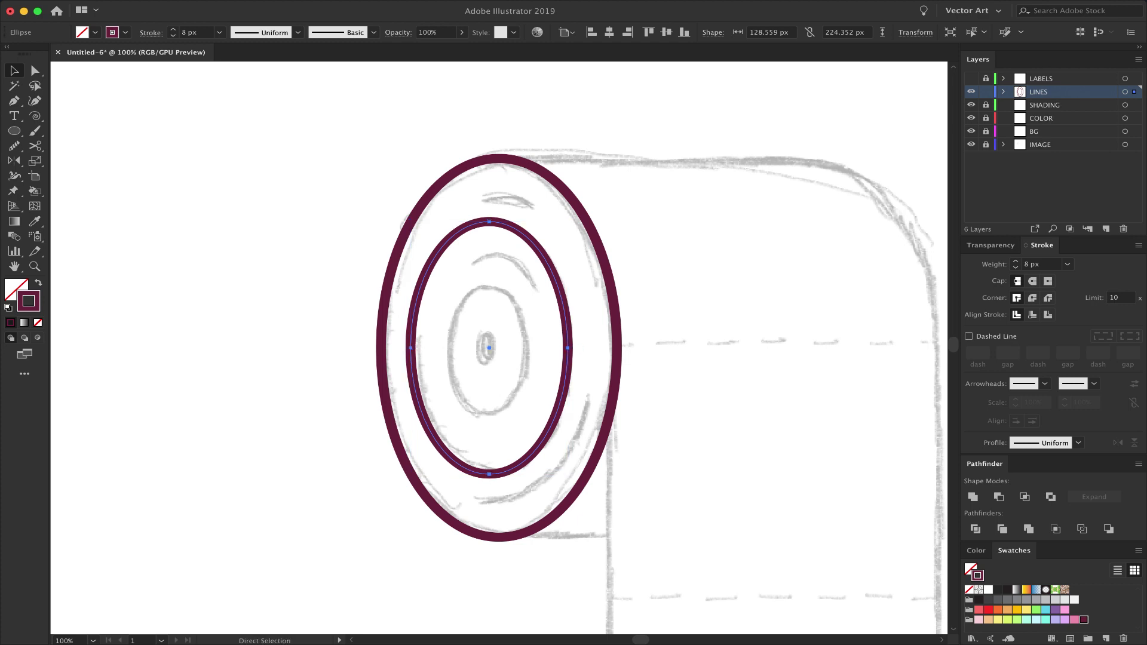
pyautogui.moveTo(568, 221); pyautogui.dragTo(528, 286)
pyautogui.press('Left')
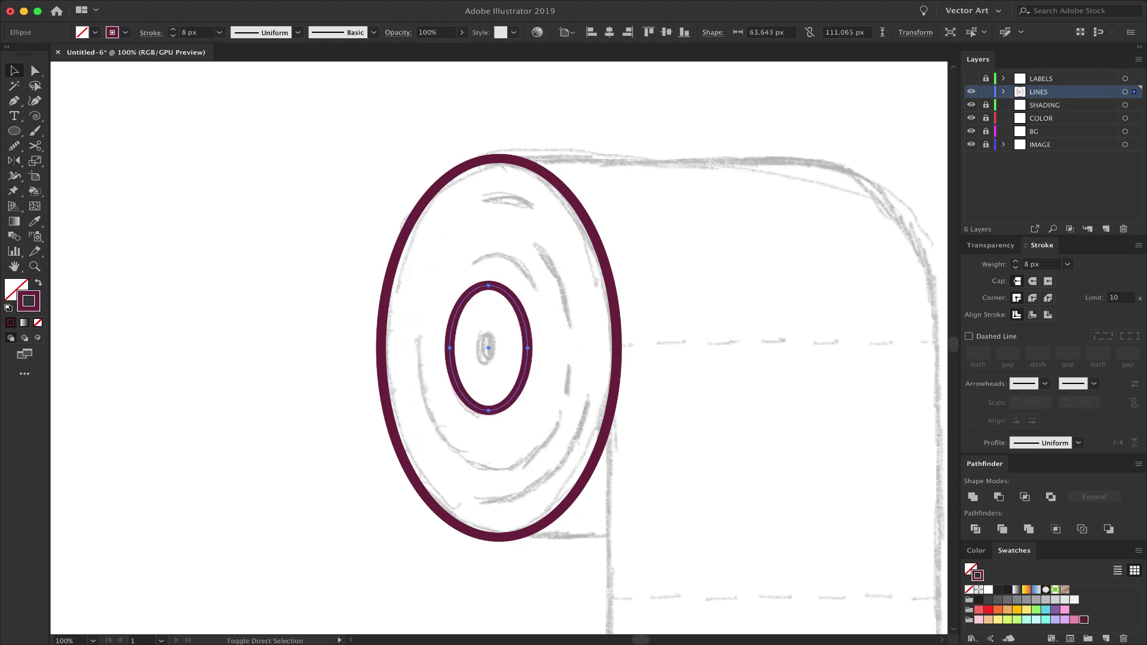
pyautogui.press('super+f')
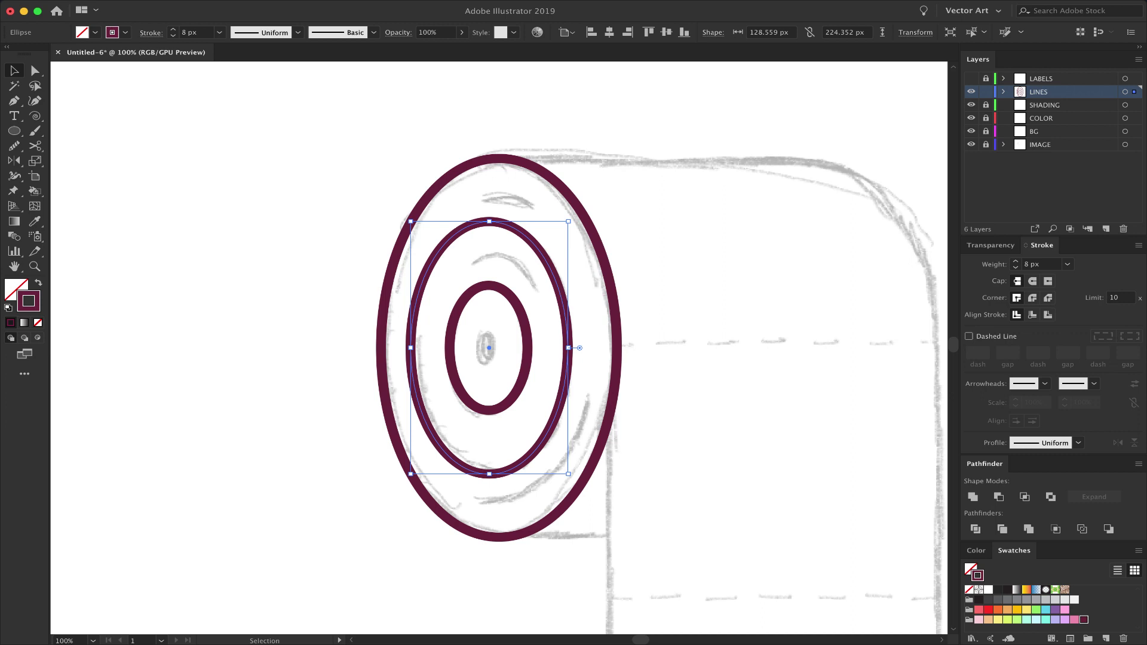
# Add a larger ring about 167 × 292 px by scaling up a copy of the middle ring from its centre
pyautogui.press('super+shift+a')
pyautogui.click(550, 267)
pyautogui.press('super+z')
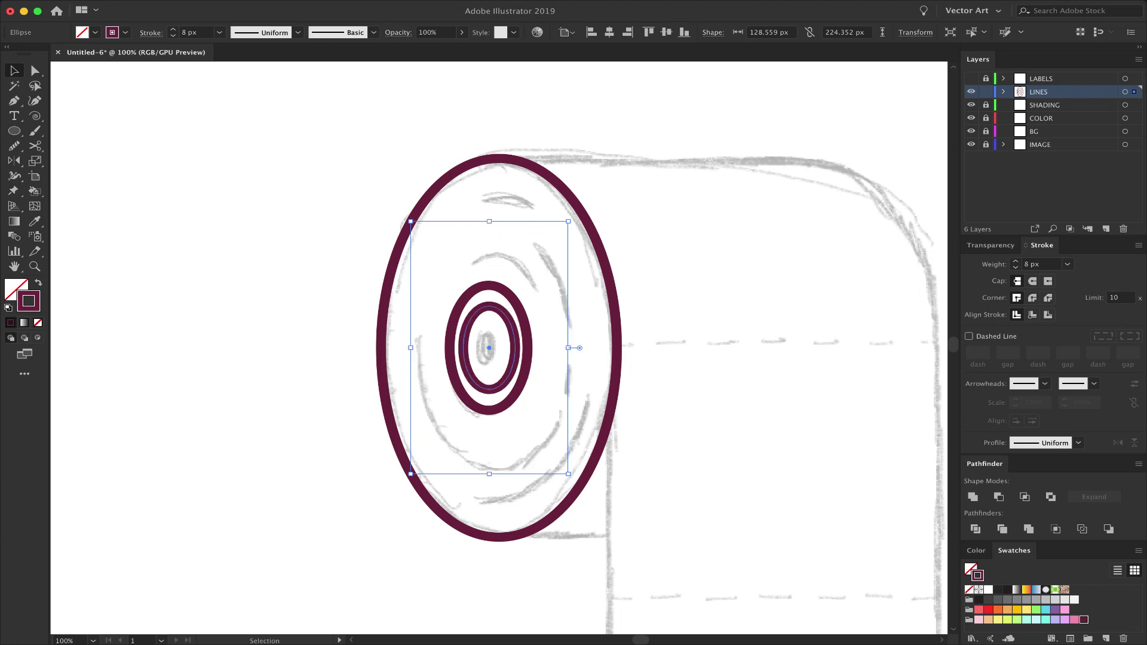
pyautogui.press('super+shift+z')
pyautogui.moveTo(536, 272); pyautogui.dragTo(591, 183)
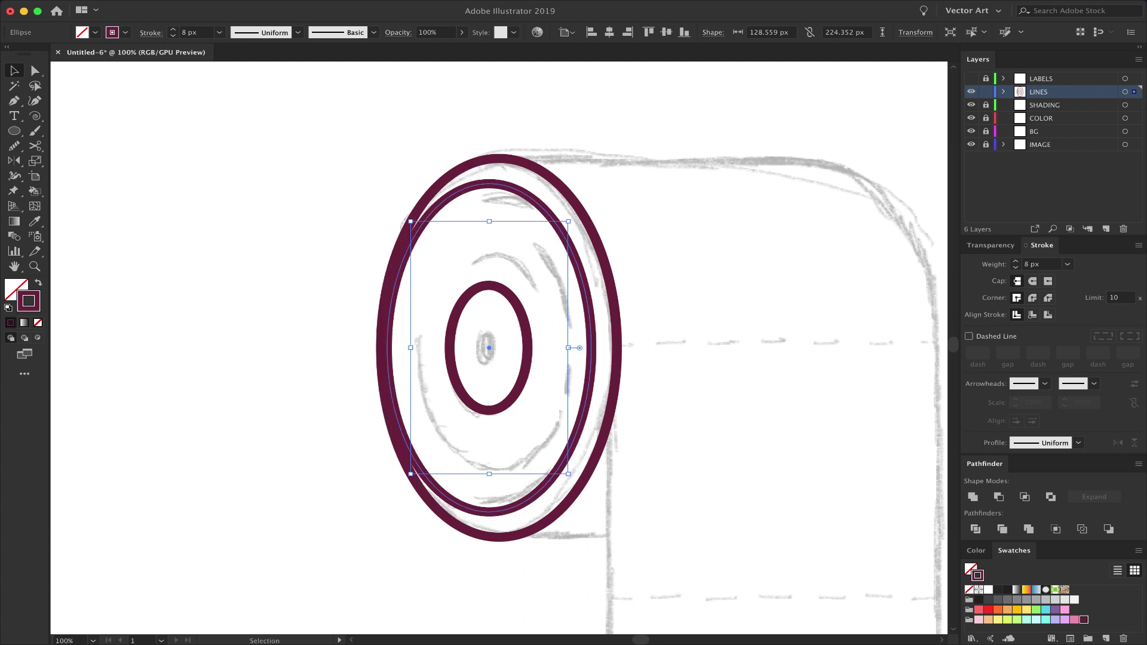
pyautogui.press('super+shift+z')
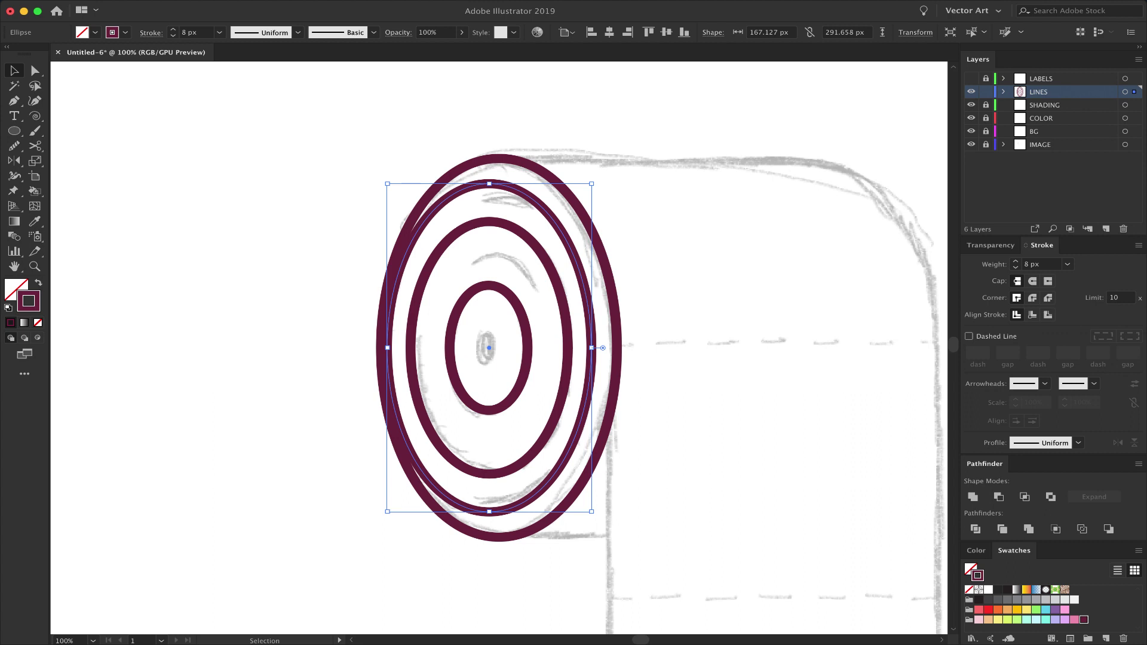
# Resize the larger ring just inside the outer ellipse to about 160 × 276 px, bringing in its left, top and bottom edges
pyautogui.moveTo(387, 348)
pyautogui.mouseDown()
pyautogui.moveTo(404, 348)
pyautogui.moveTo(395, 347)
pyautogui.mouseUp()
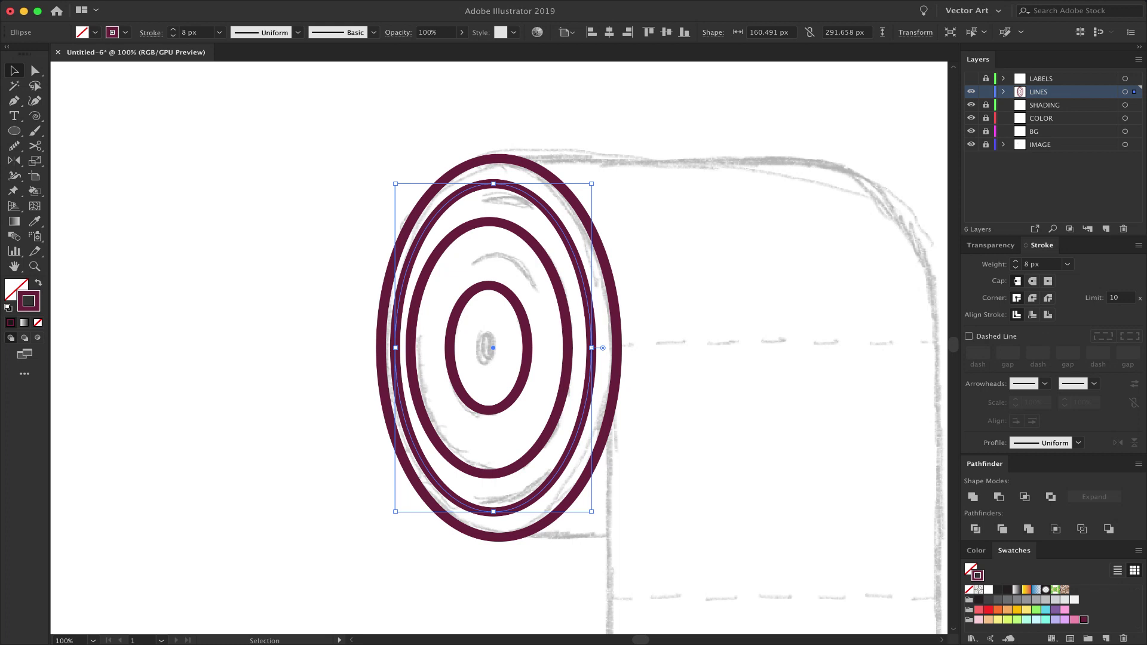
pyautogui.moveTo(493, 511); pyautogui.dragTo(493, 505)
pyautogui.moveTo(493, 500); pyautogui.dragTo(493, 502)
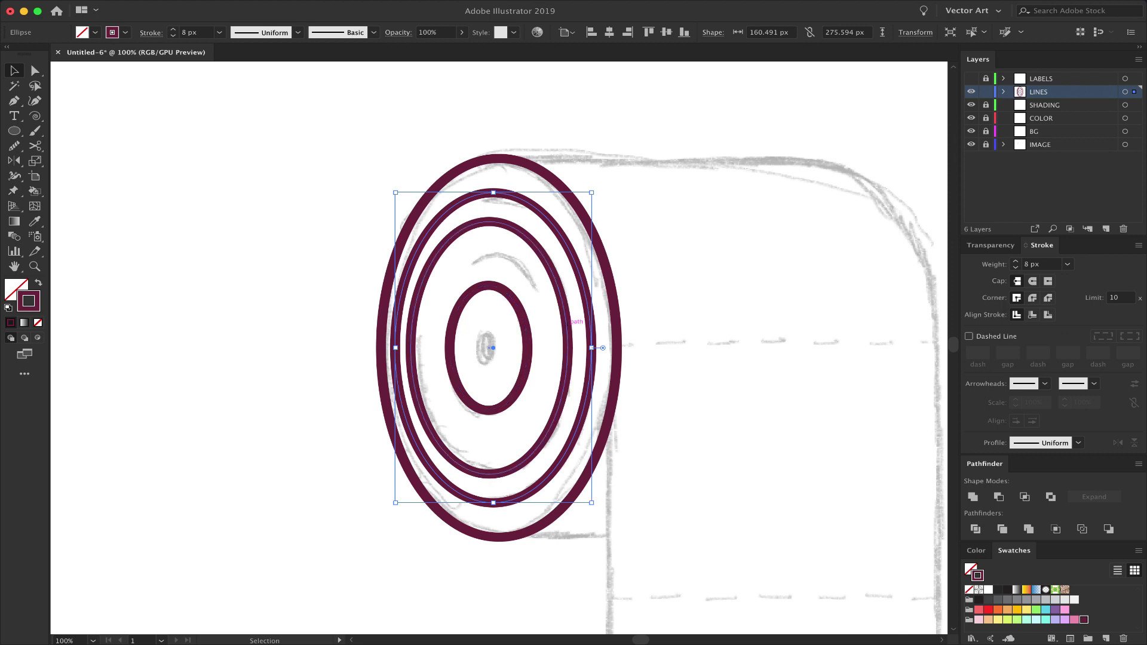
# Narrow the middle ring to about 123 px wide by bringing in its left side
pyautogui.click(411, 340)
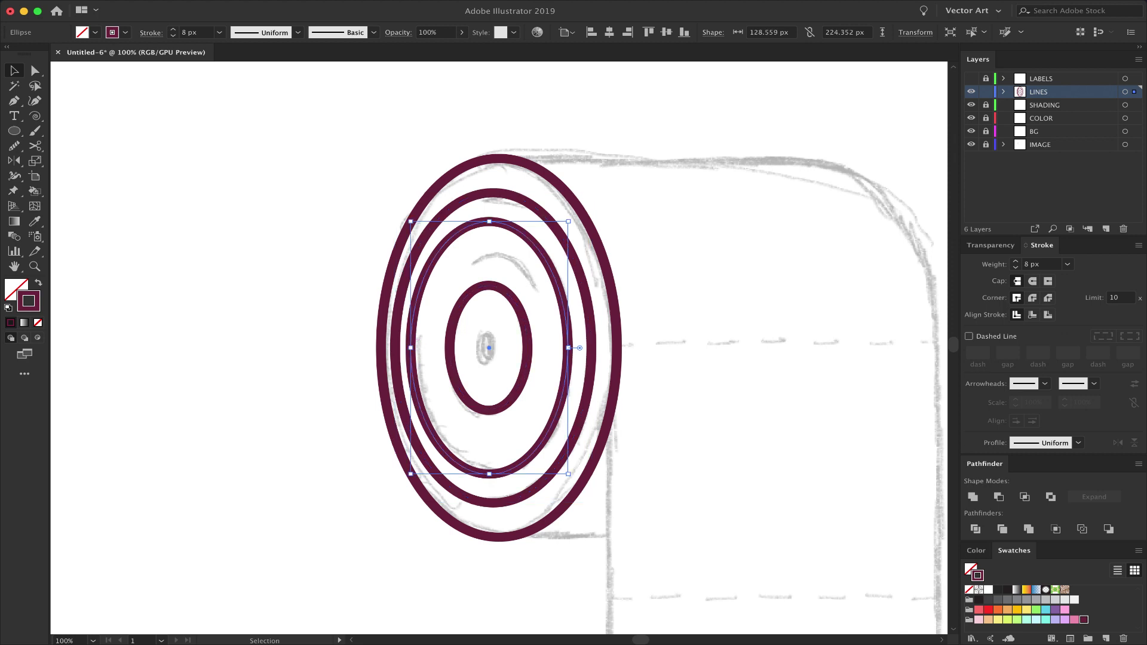
pyautogui.moveTo(411, 348); pyautogui.dragTo(417, 347)
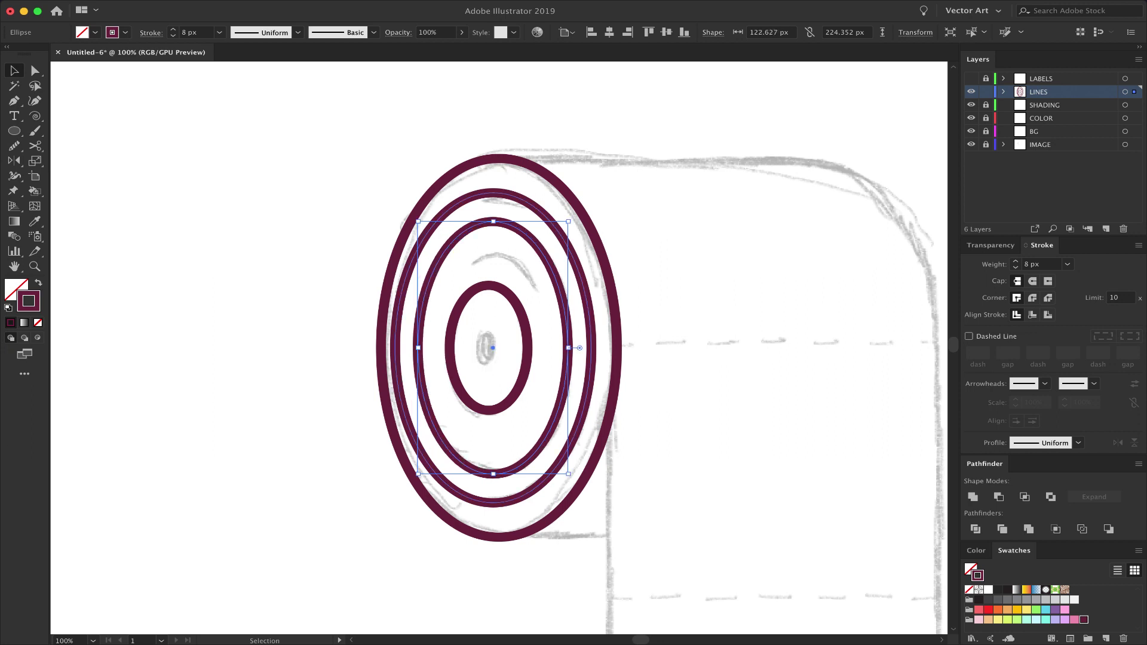
pyautogui.click(396, 348)
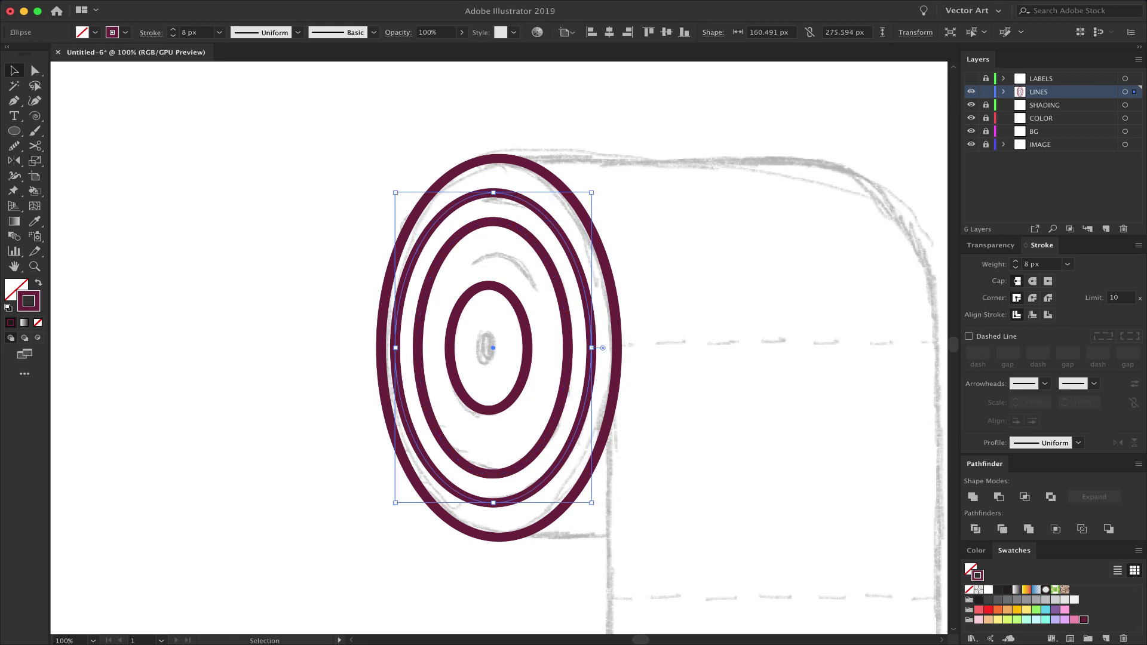
# Add a ring about 90 × 167 px around the core by scaling down a copy of the middle ring
pyautogui.click(547, 243)
pyautogui.click(535, 244)
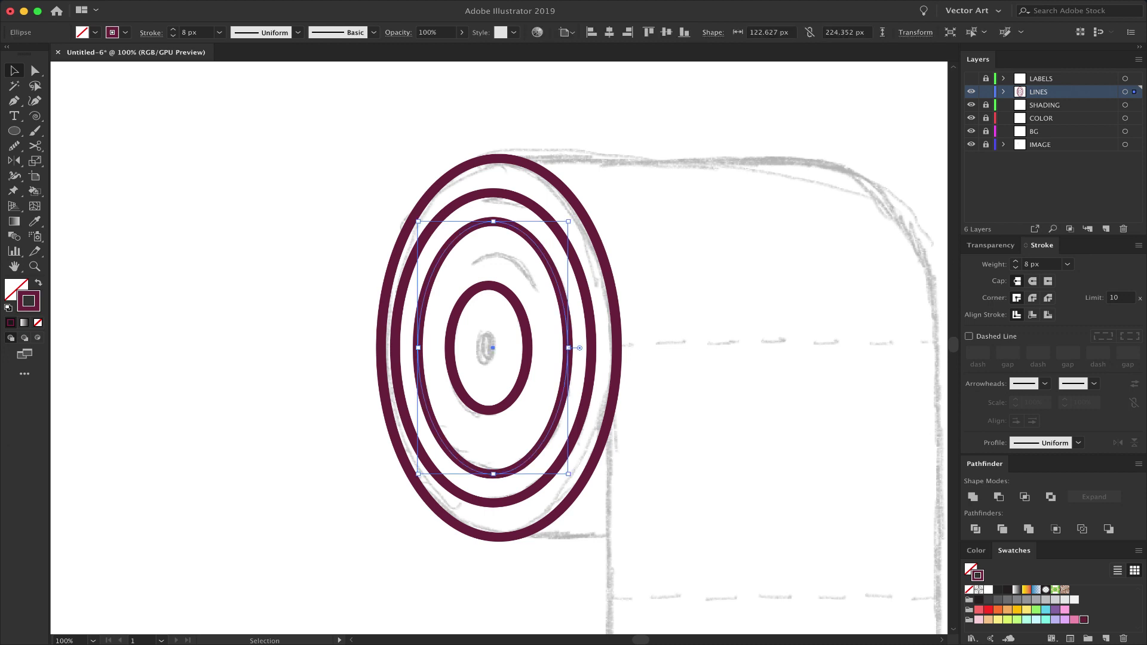
pyautogui.hscroll(-1, 499, 347)
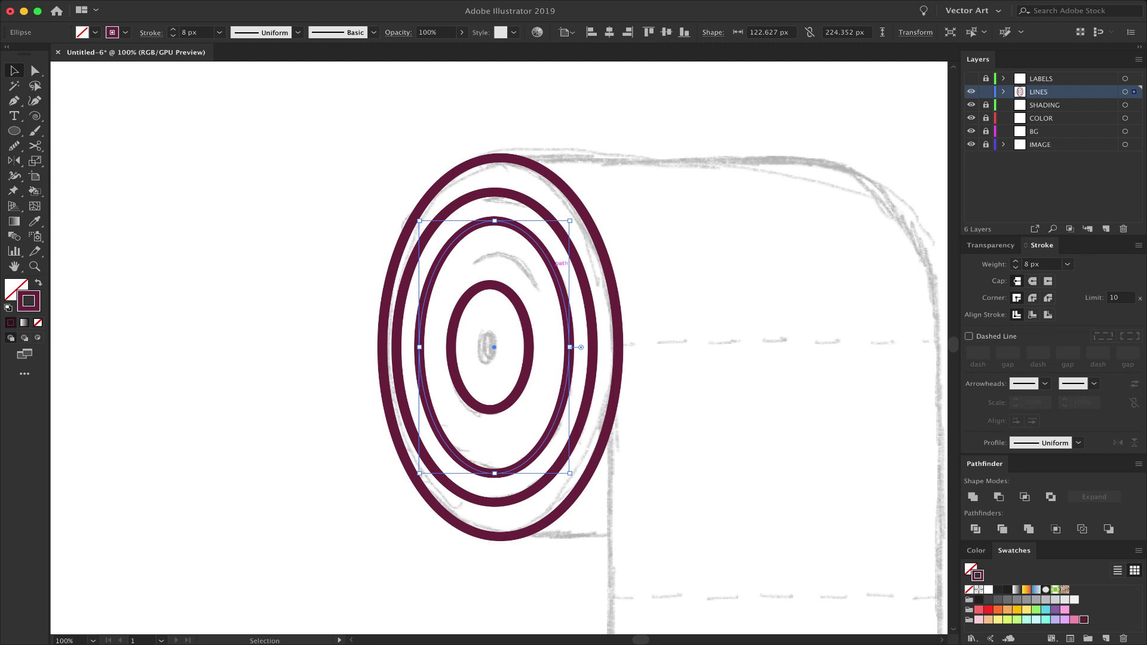
pyautogui.press('a')
pyautogui.press('v')
pyautogui.press('a')
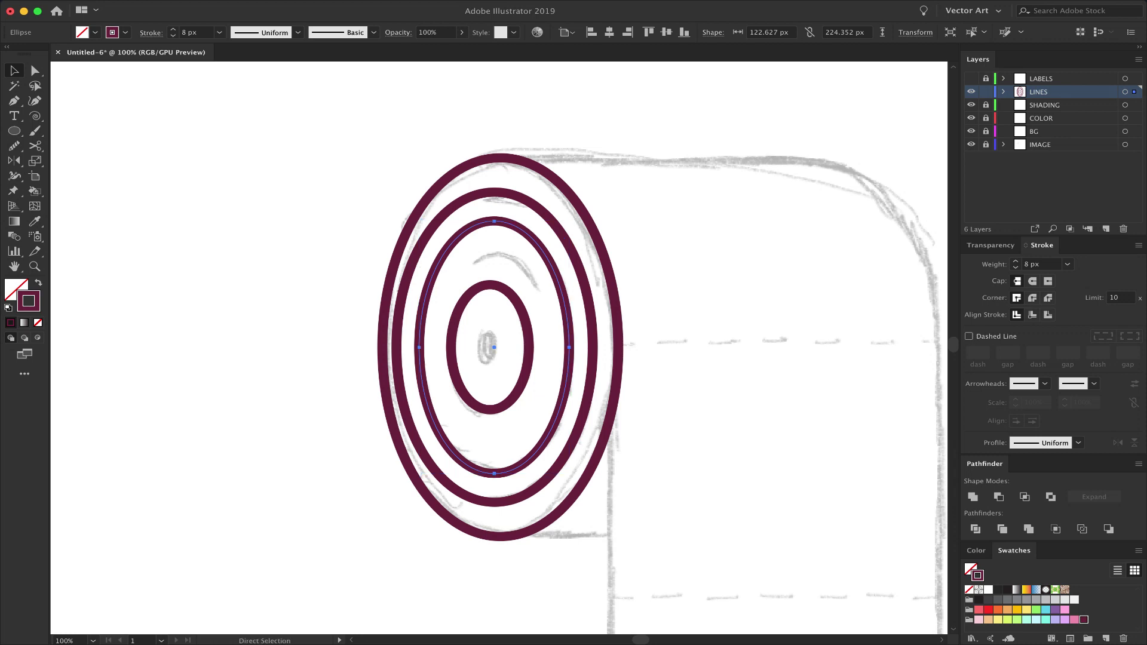
pyautogui.press('v')
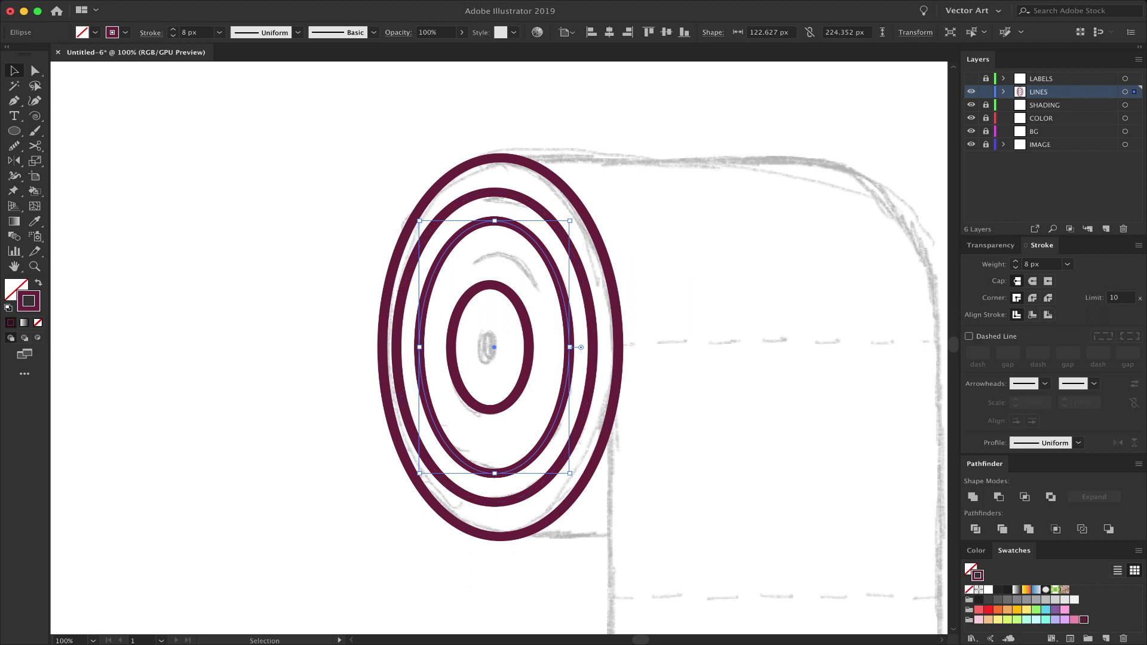
pyautogui.moveTo(570, 220); pyautogui.dragTo(550, 256)
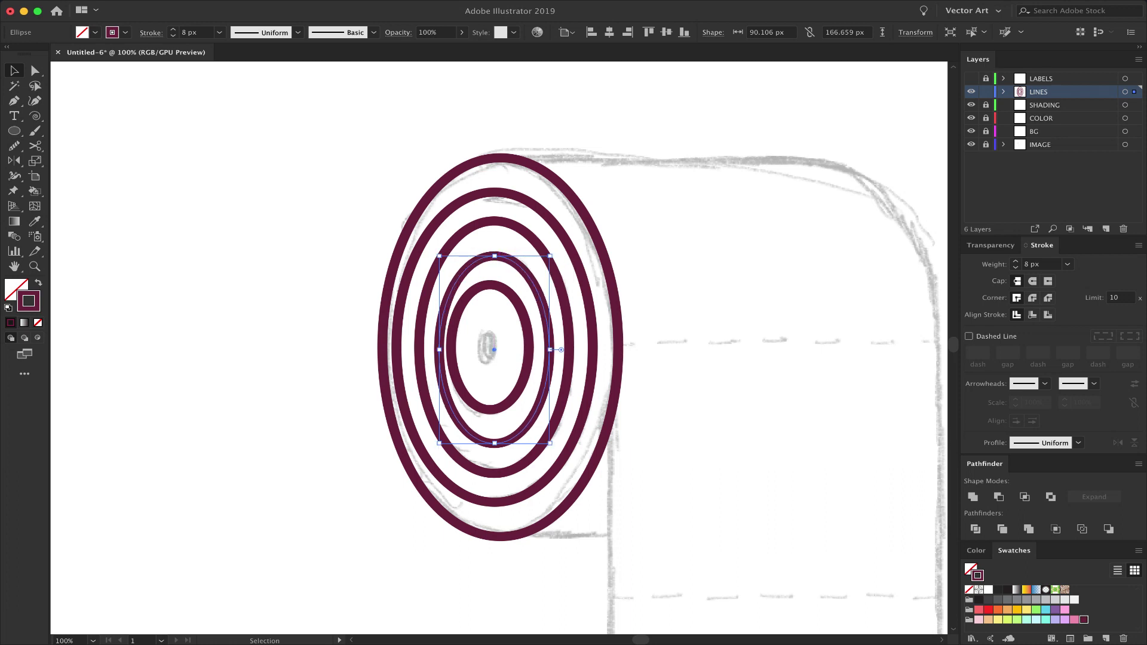
pyautogui.click(557, 251)
# Scale a copy of the core ellipse down to about 17 × 31 px on the sketched centre and swap its stroke to a solid fill
pyautogui.click(518, 304)
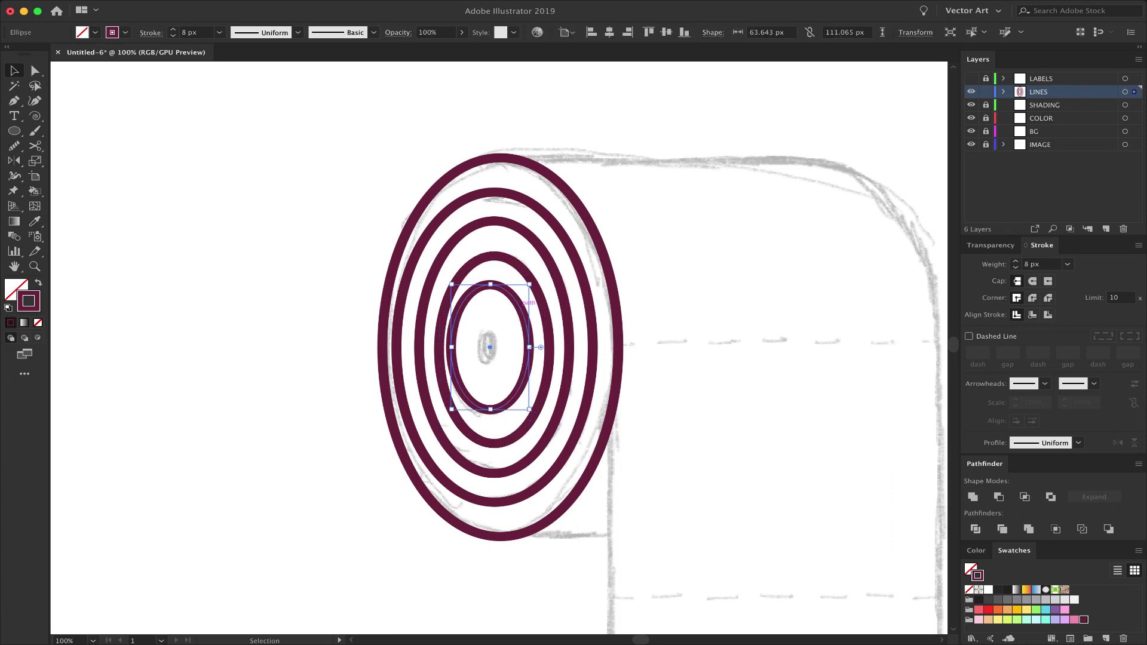
pyautogui.press('super+c')
pyautogui.press('super+f')
pyautogui.moveTo(529, 284); pyautogui.dragTo(500, 328)
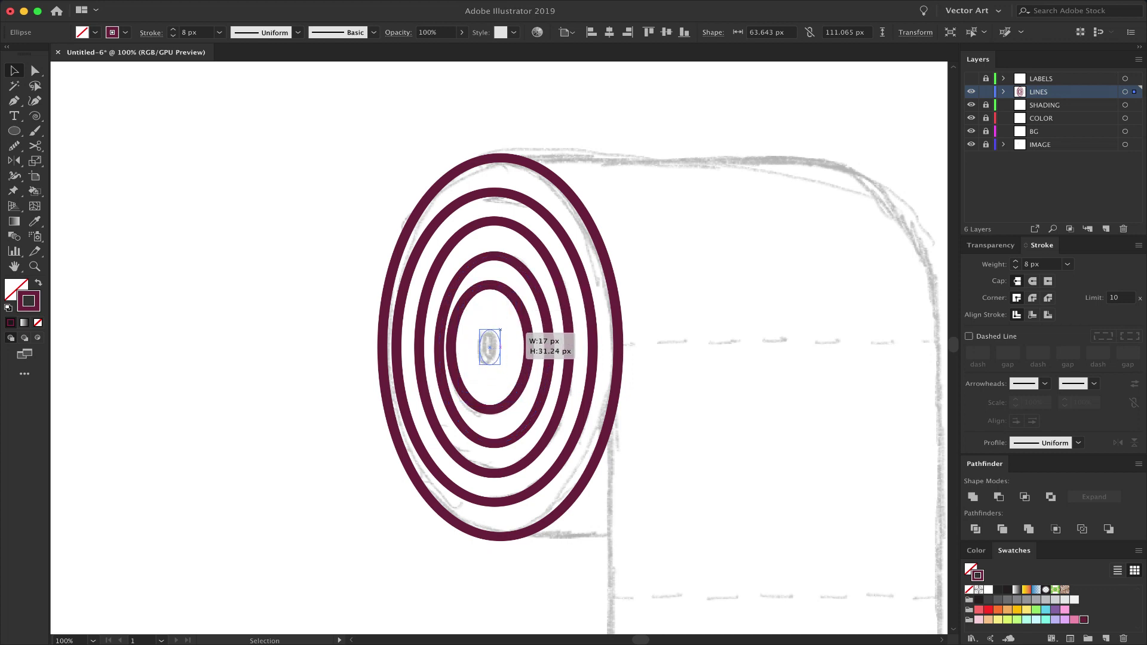
pyautogui.moveTo(500, 329); pyautogui.dragTo(500, 329)
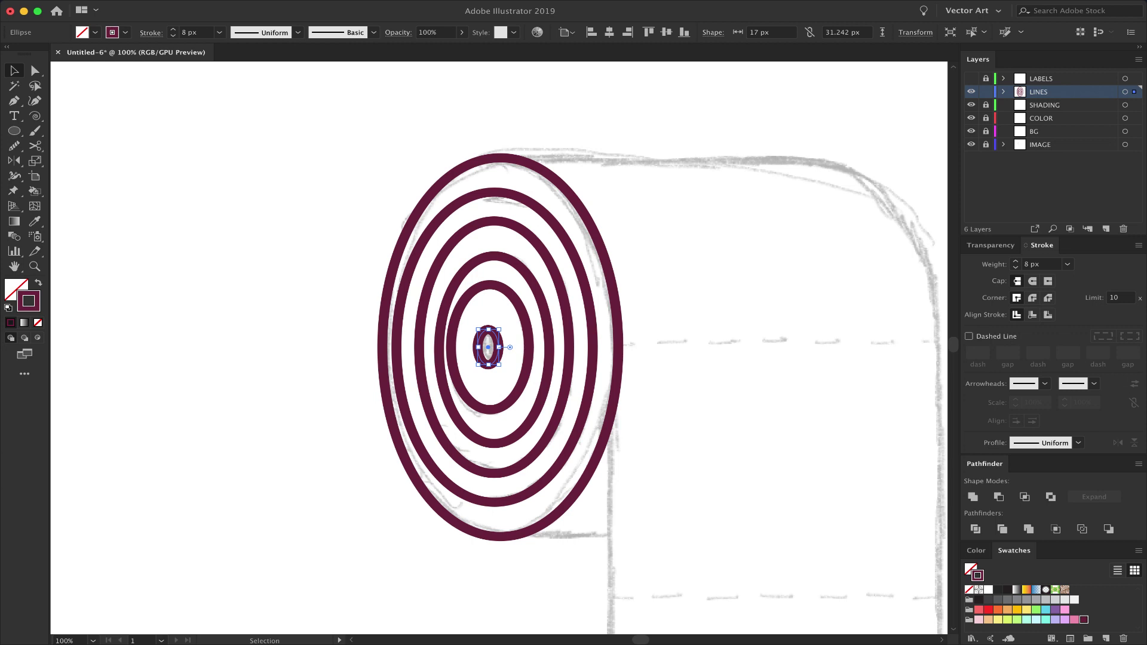
pyautogui.hotkey('shift', 'x')
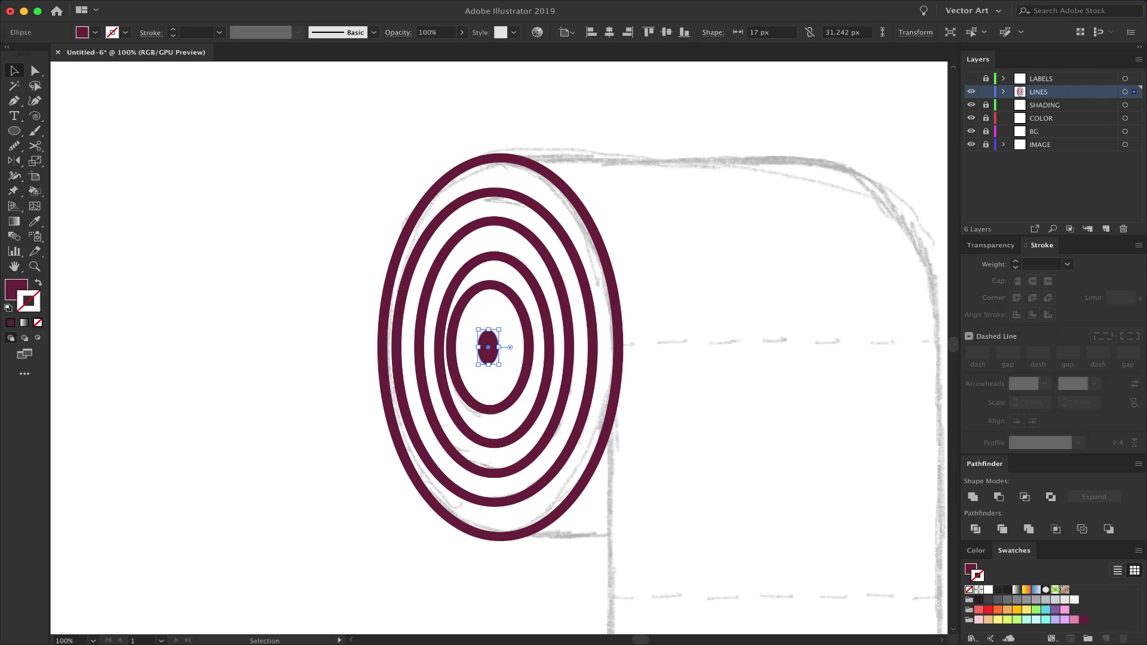
pyautogui.press('super+shift+a')
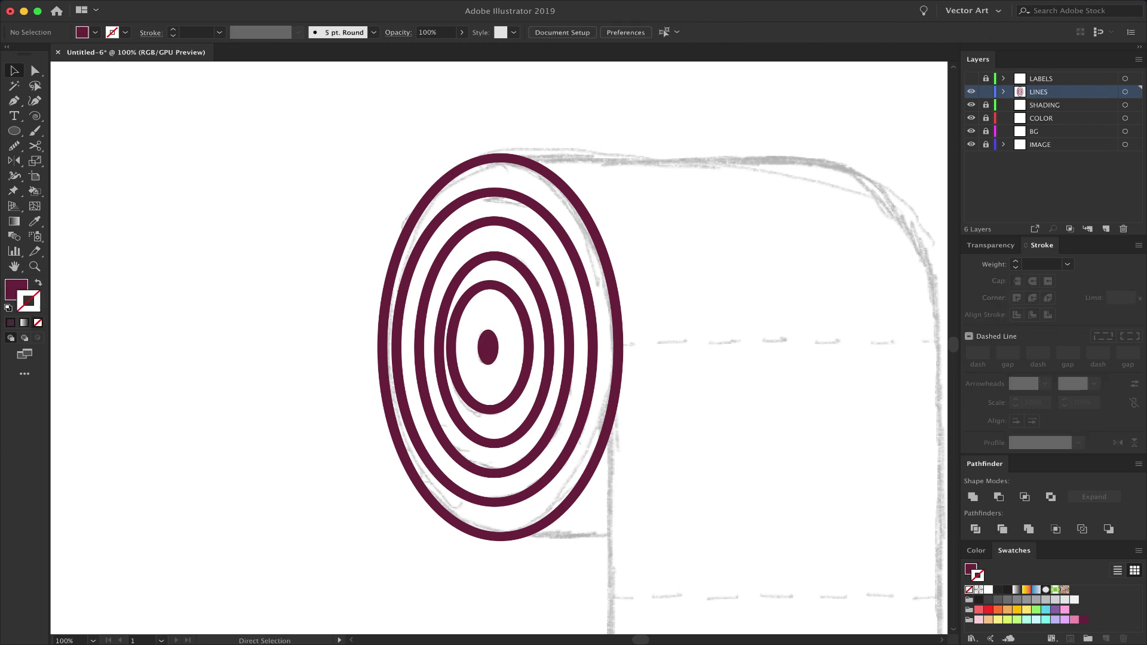
# Duplicate the outer ellipse horizontally to the right so it matches the sketched curve at the roll's far end
pyautogui.press('super+minus')
pyautogui.press('super+plus')
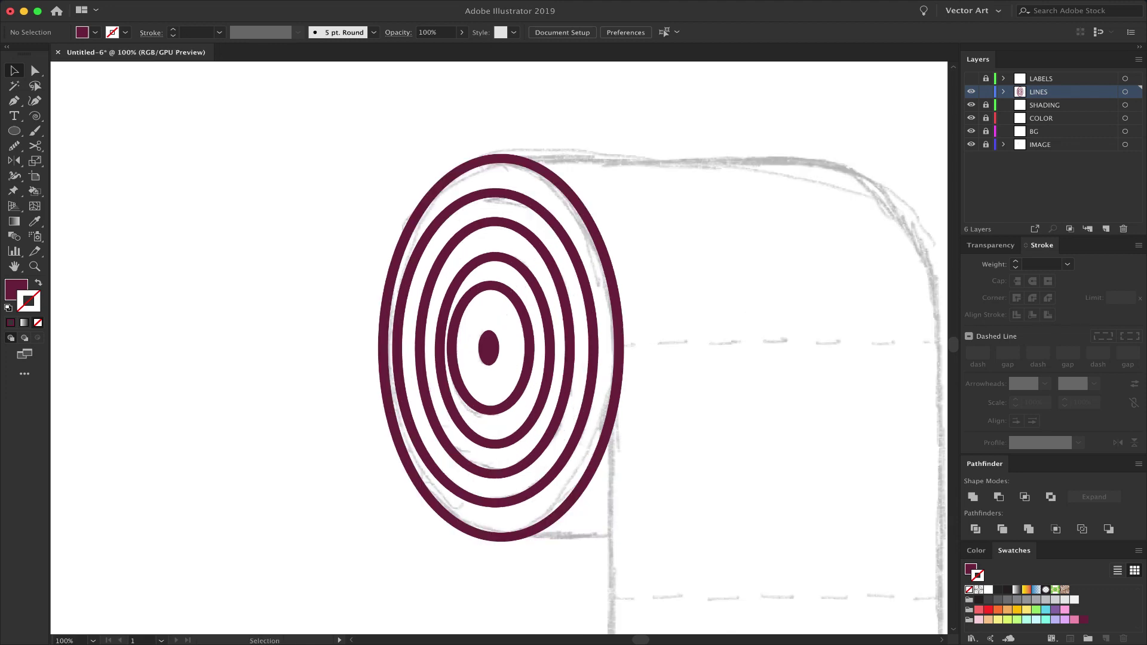
pyautogui.moveTo(634, 358); pyautogui.dragTo(396, 321)
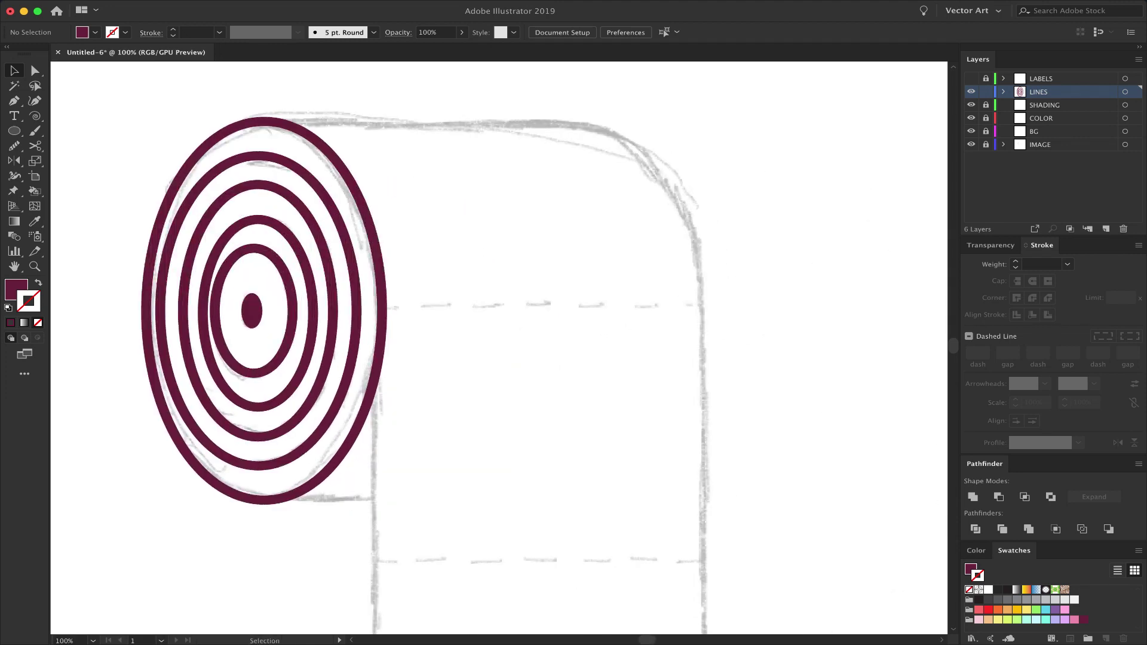
pyautogui.press('super+minus')
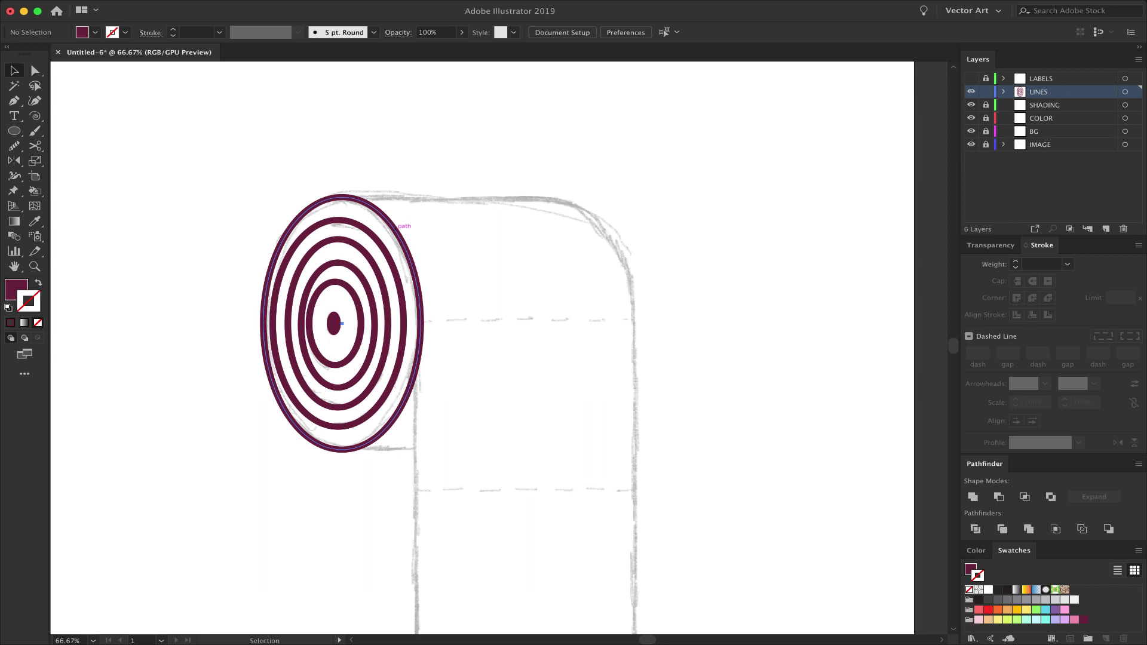
pyautogui.moveTo(342, 323); pyautogui.dragTo(553, 323)
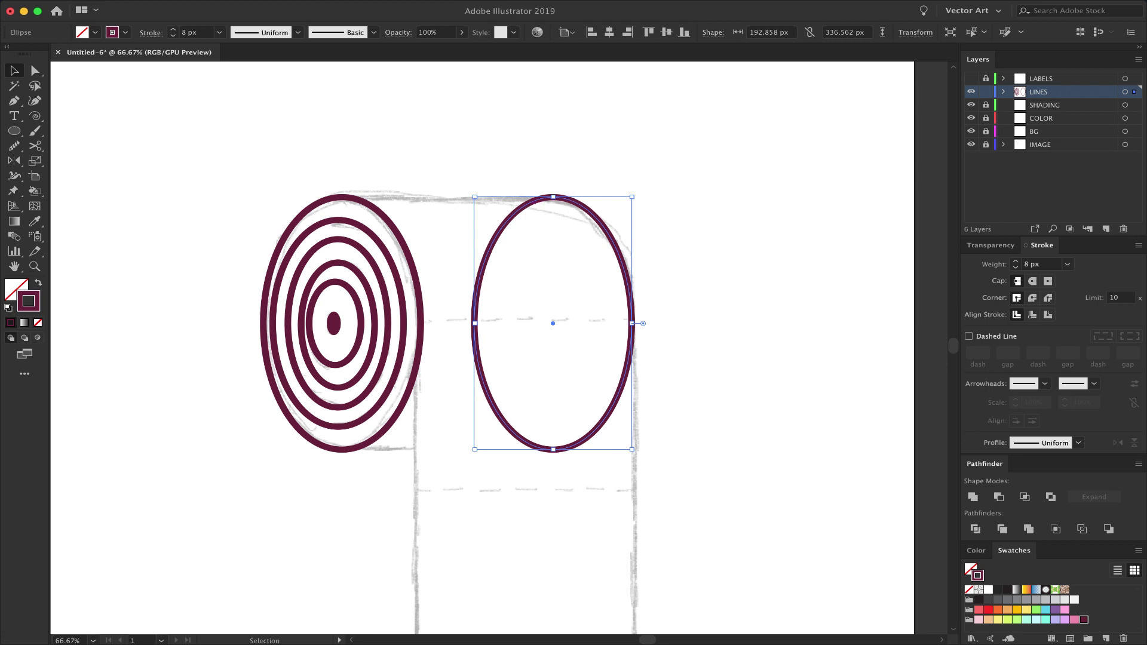
# Cut the duplicated ellipse at its top and right anchor points and delete everything except the upper-right arc
pyautogui.press('c')
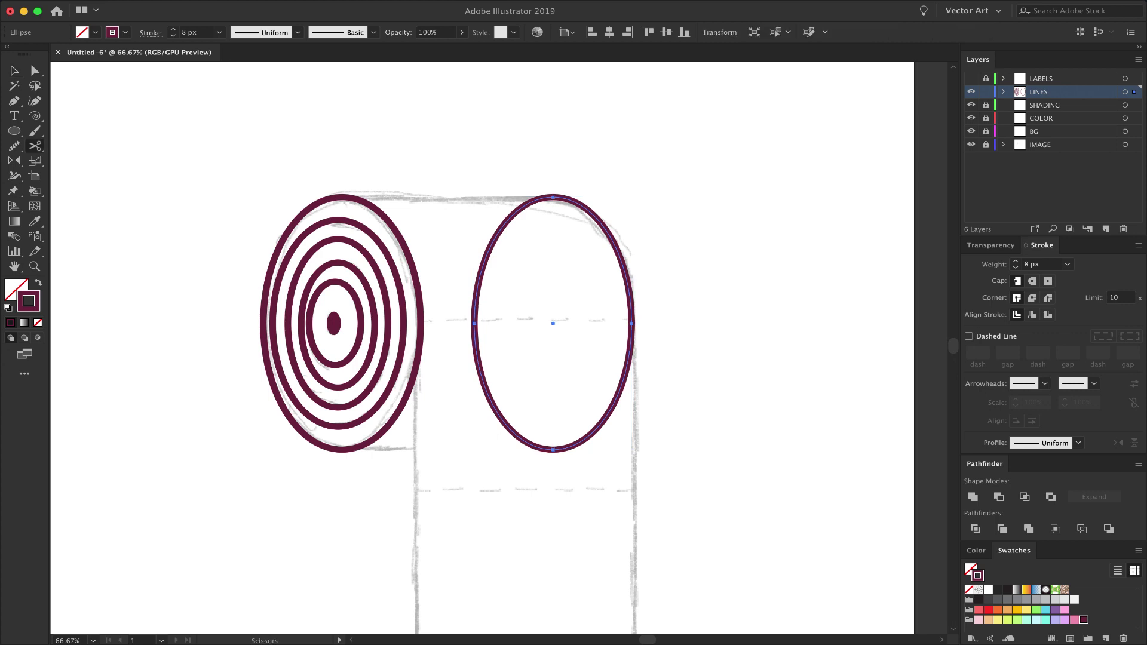
pyautogui.click(553, 197)
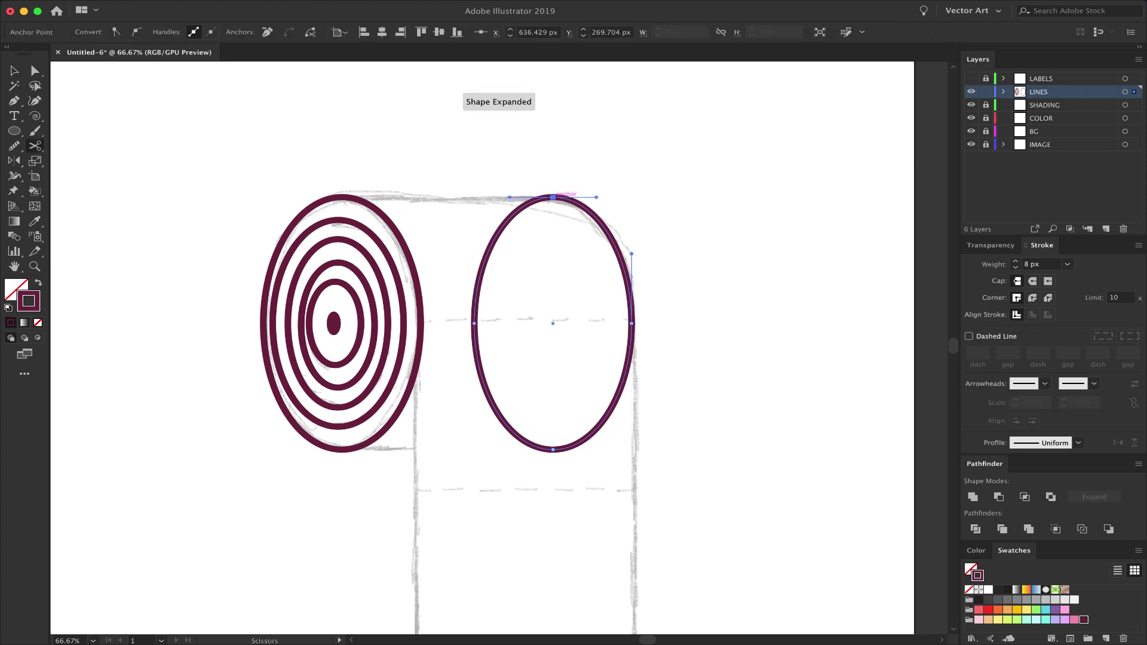
pyautogui.click(632, 323)
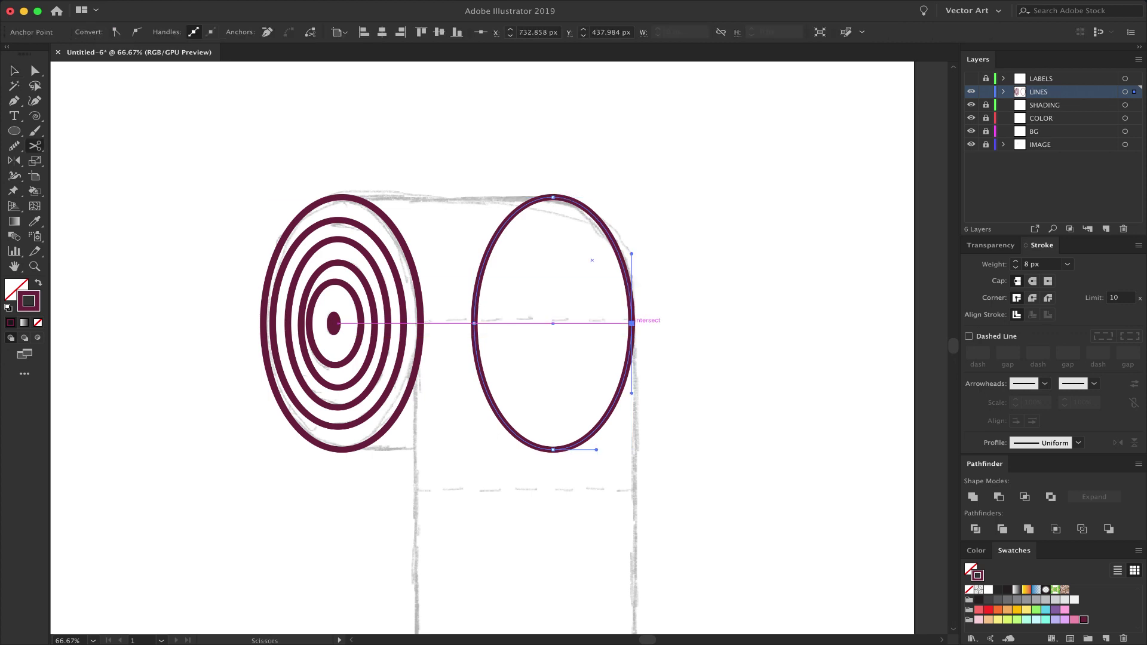
pyautogui.click(632, 323)
pyautogui.press('v')
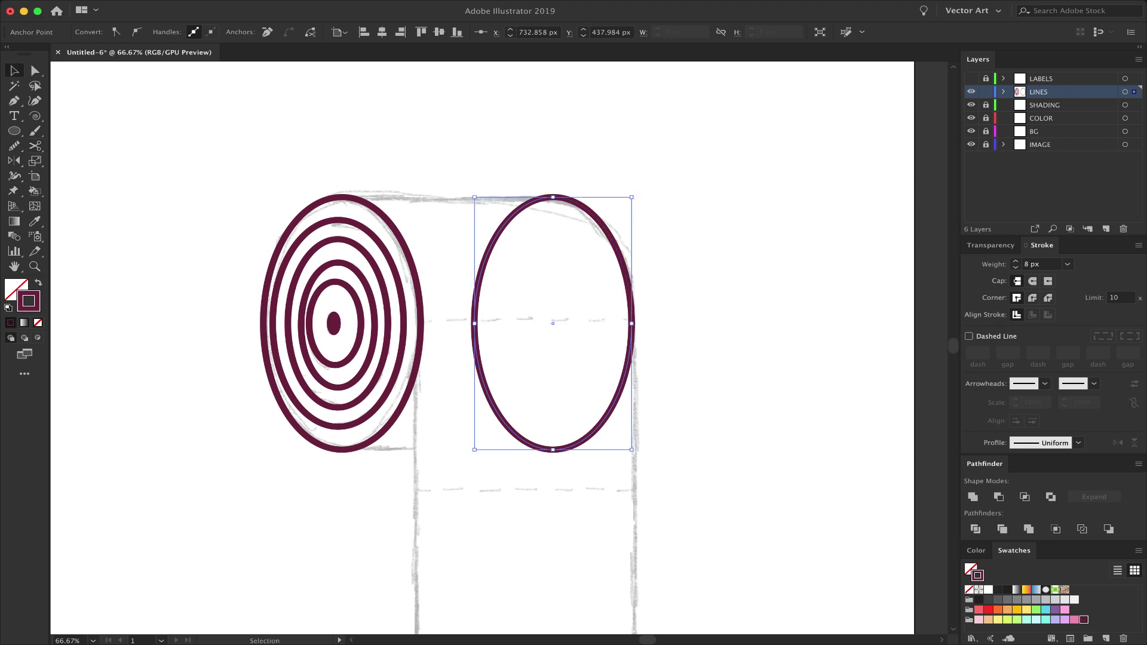
pyautogui.press('Delete')
pyautogui.press('Delete')
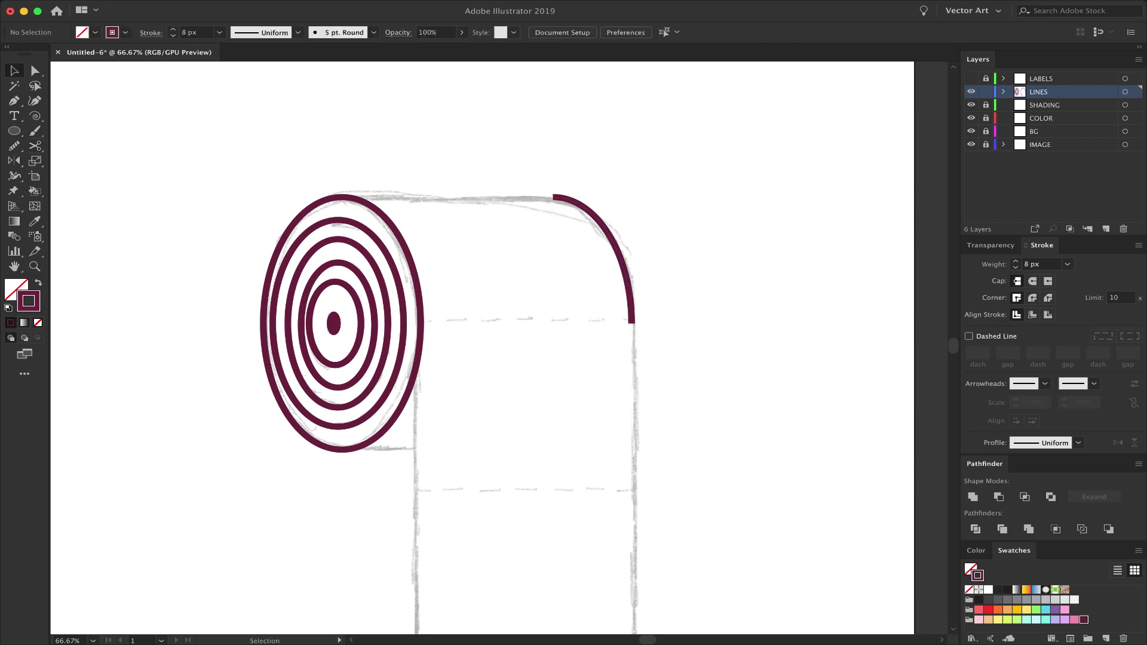
# Extend the arc's upper end with a straight Pen line to the top anchor of the outer ellipse
pyautogui.press('p')
pyautogui.click(554, 197)
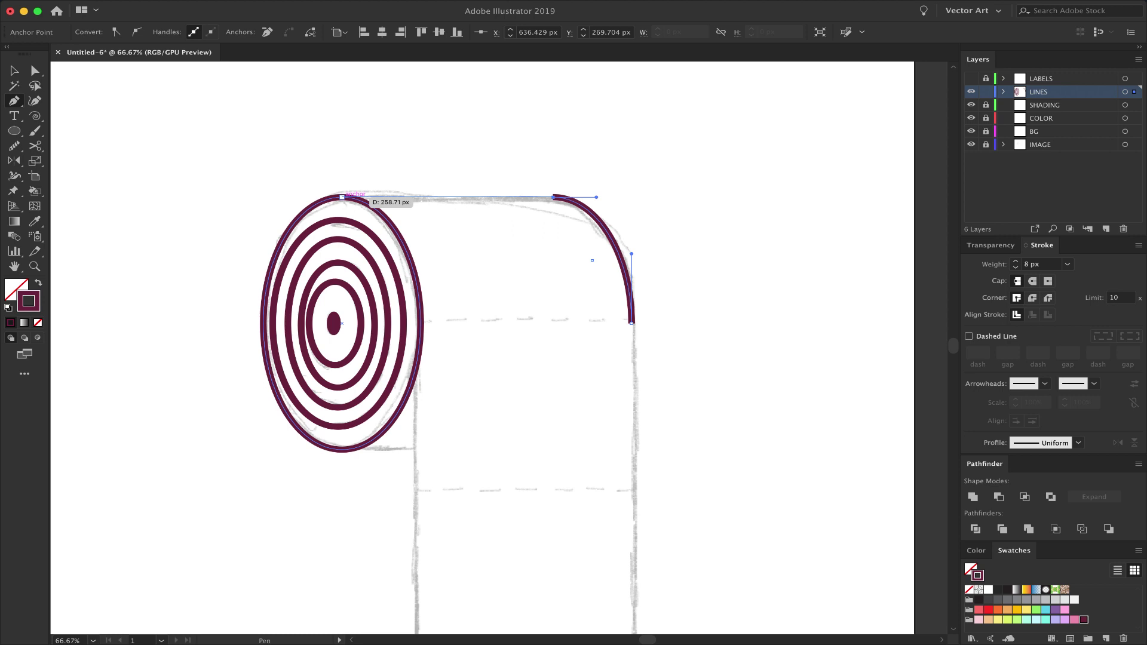
pyautogui.click(342, 197)
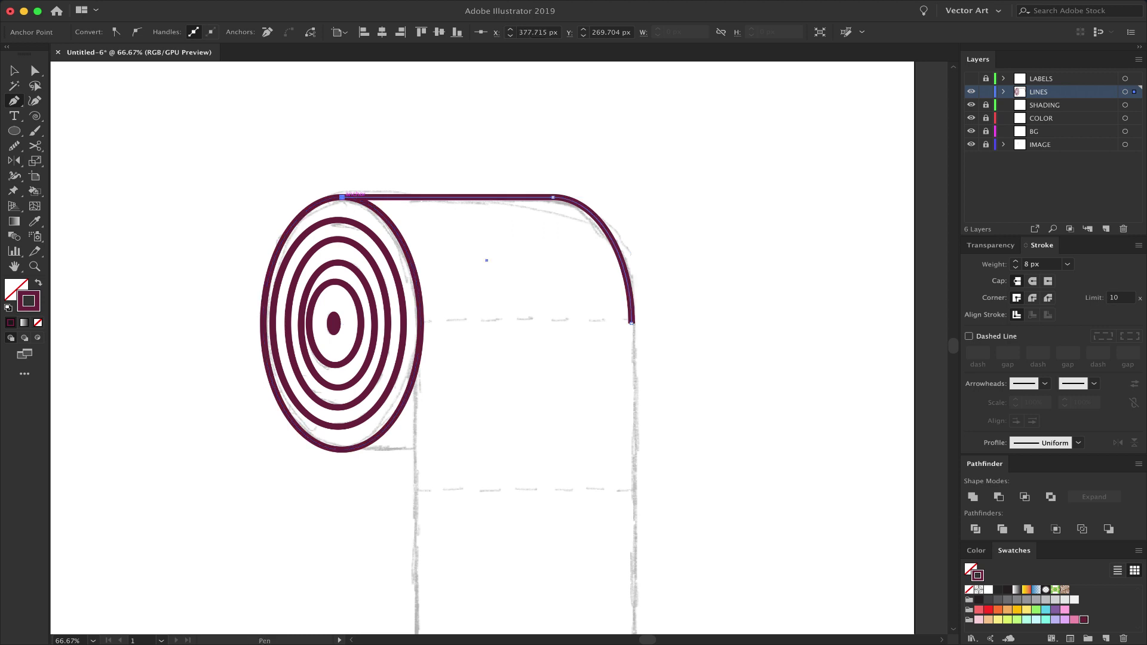
pyautogui.press('v')
pyautogui.press('super+shift+a')
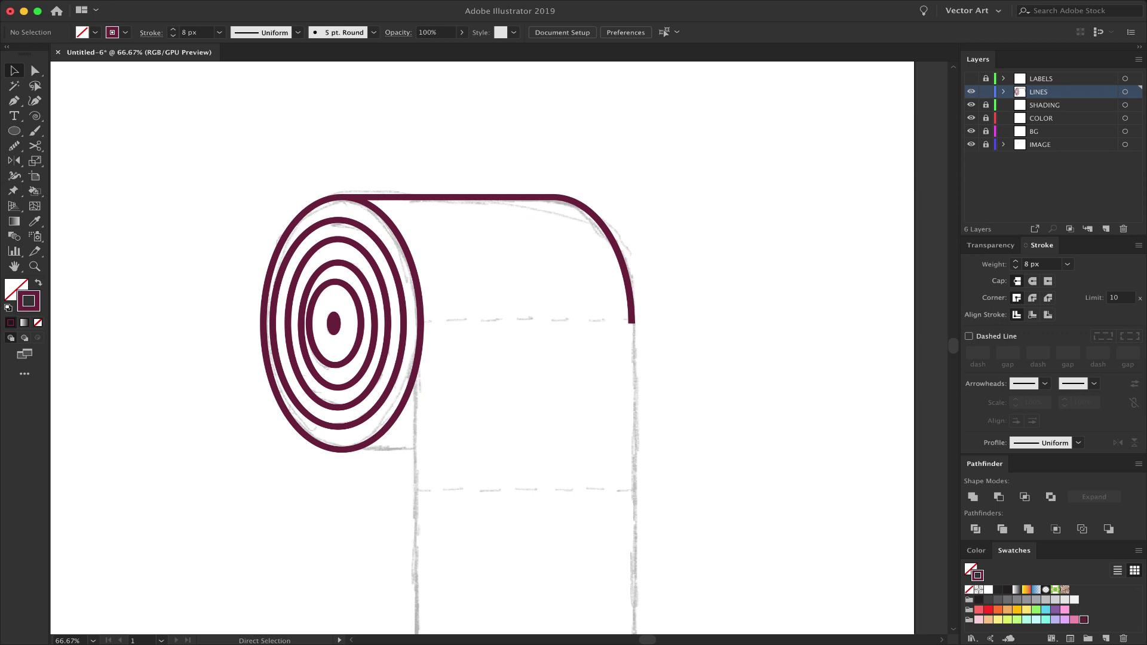
# Switch the artwork to outline view, keeping the roll's end in sight
pyautogui.press('super+minus')
pyautogui.press('super+equal')
pyautogui.scroll(-6, 344, 218)
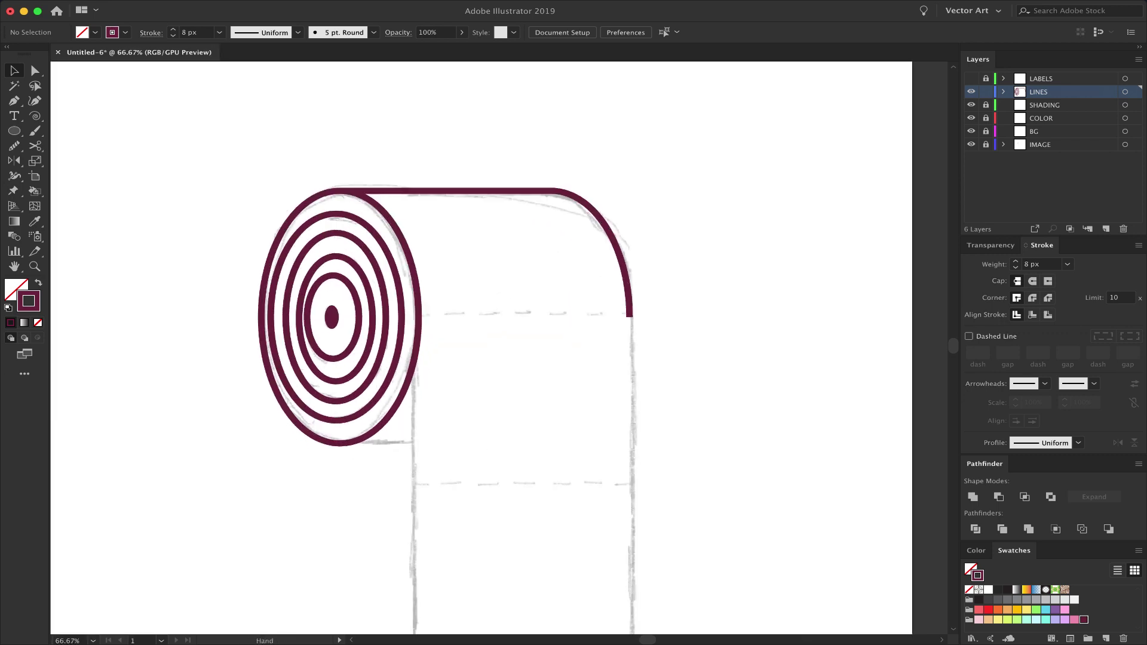
pyautogui.hscroll(2, 344, 218)
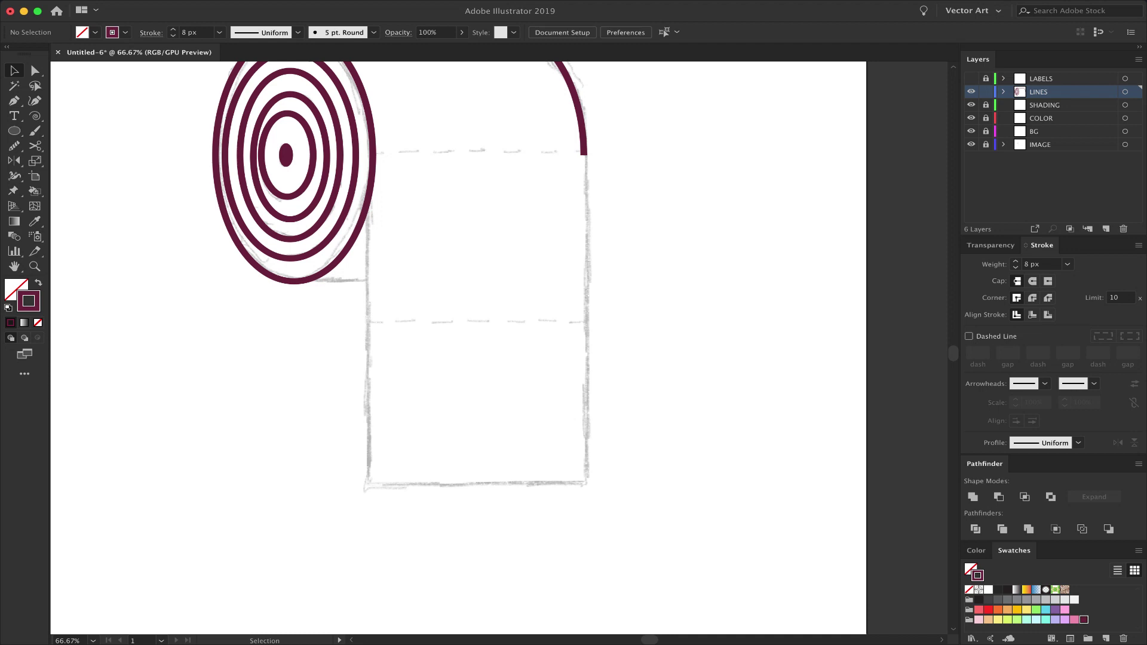
pyautogui.press('a')
pyautogui.press('super+y')
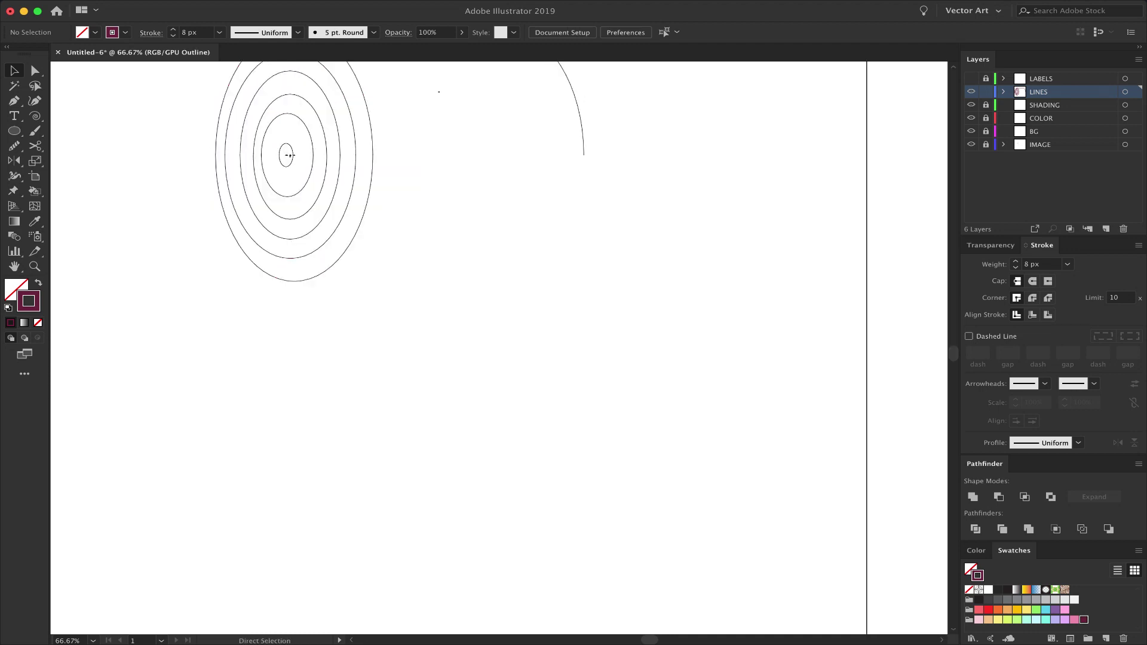
pyautogui.press('v')
pyautogui.scroll(2, 293, 218)
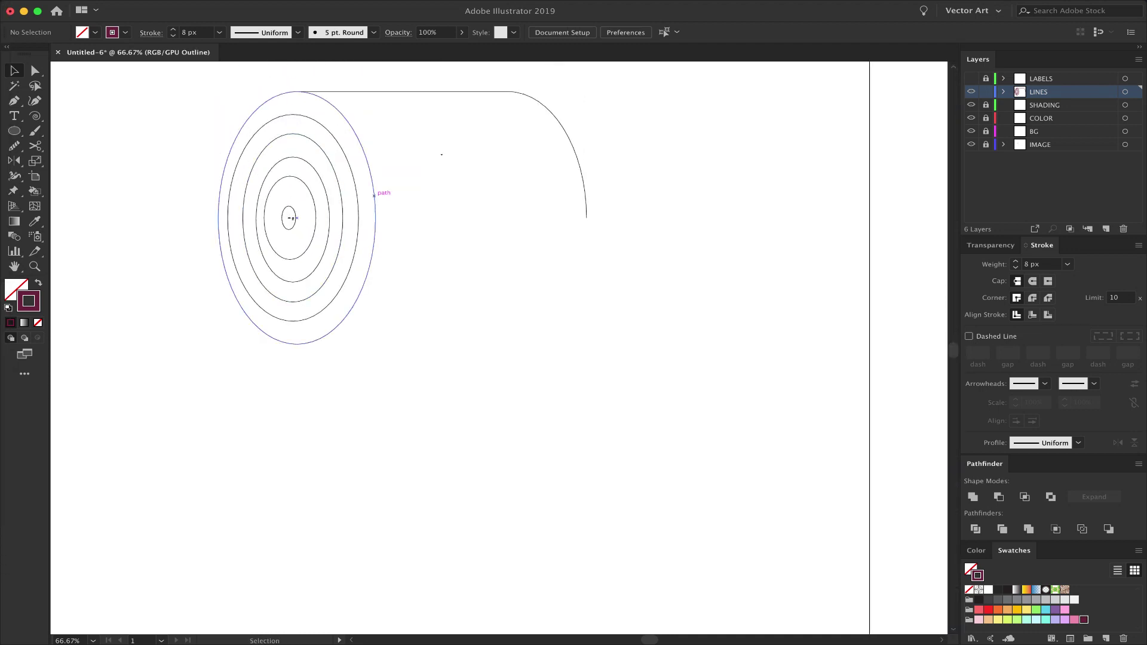
# Show the rulers and place a vertical guide on the outer ellipse's right anchor point
pyautogui.click(375, 196)
pyautogui.press('super+r')
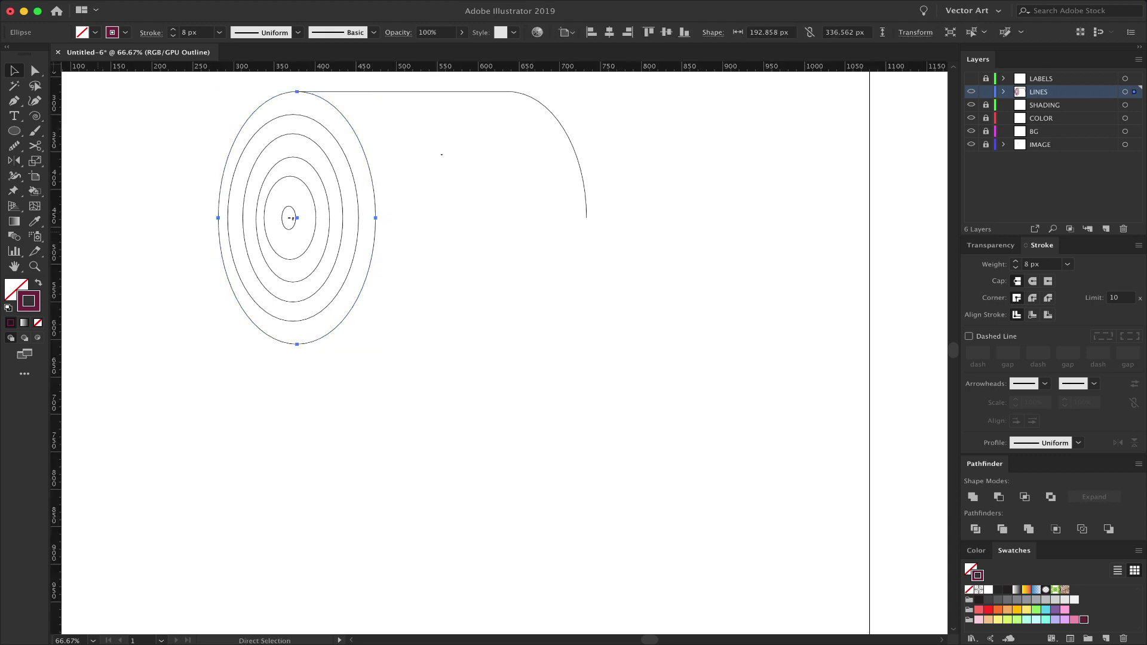
pyautogui.moveTo(56, 239); pyautogui.dragTo(271, 239)
pyautogui.moveTo(270, 359); pyautogui.dragTo(375, 218)
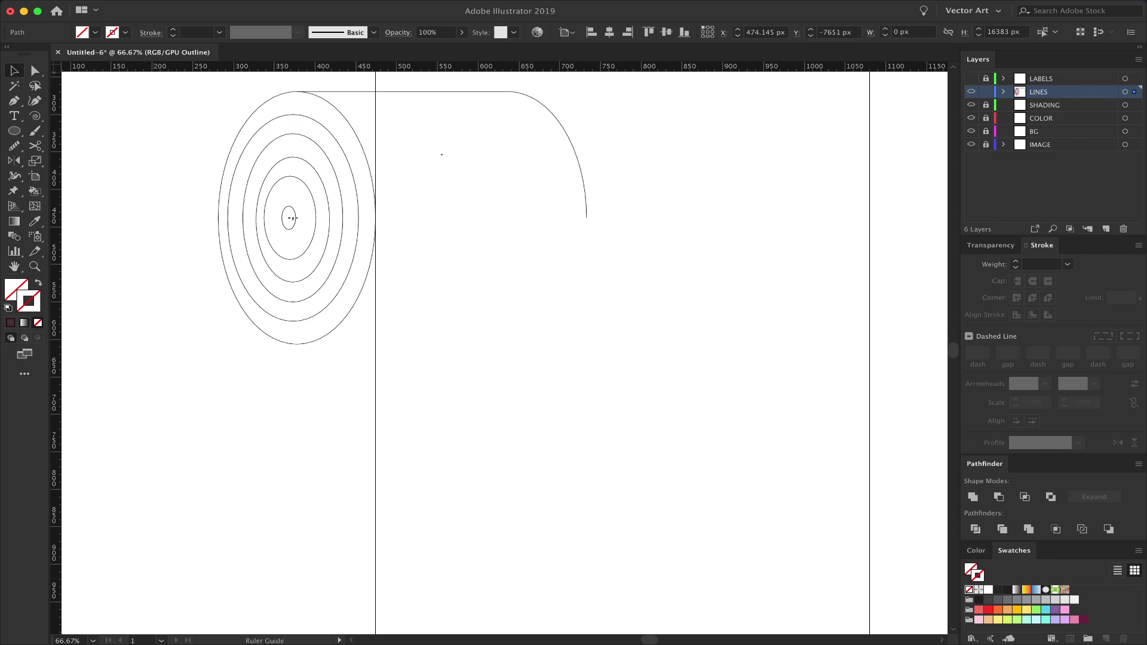
# Place a horizontal guide on the outer ellipse's bottom anchor point
pyautogui.moveTo(299, 66); pyautogui.dragTo(297, 344)
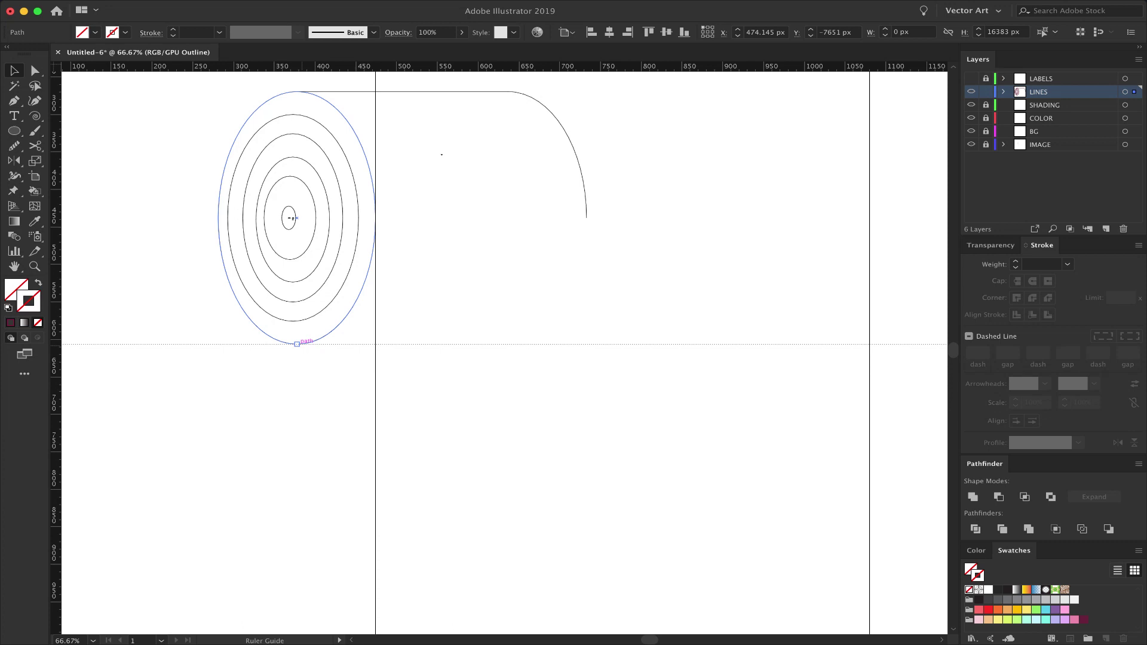
pyautogui.moveTo(297, 344); pyautogui.dragTo(297, 344)
pyautogui.click(503, 275)
pyautogui.moveTo(503, 275); pyautogui.dragTo(496, 278)
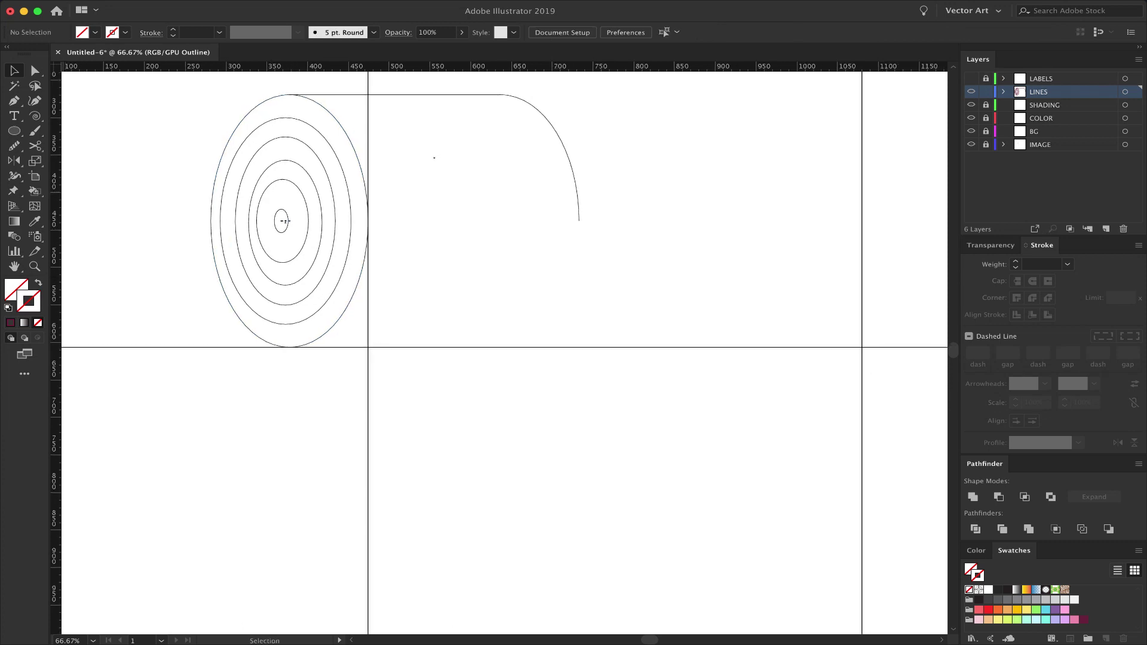
# Return to preview view and draw a rectangle about 259 px wide from the arc's lower end to the vertical guide and sketched sheet bottom
pyautogui.scroll(-1, 488, 277)
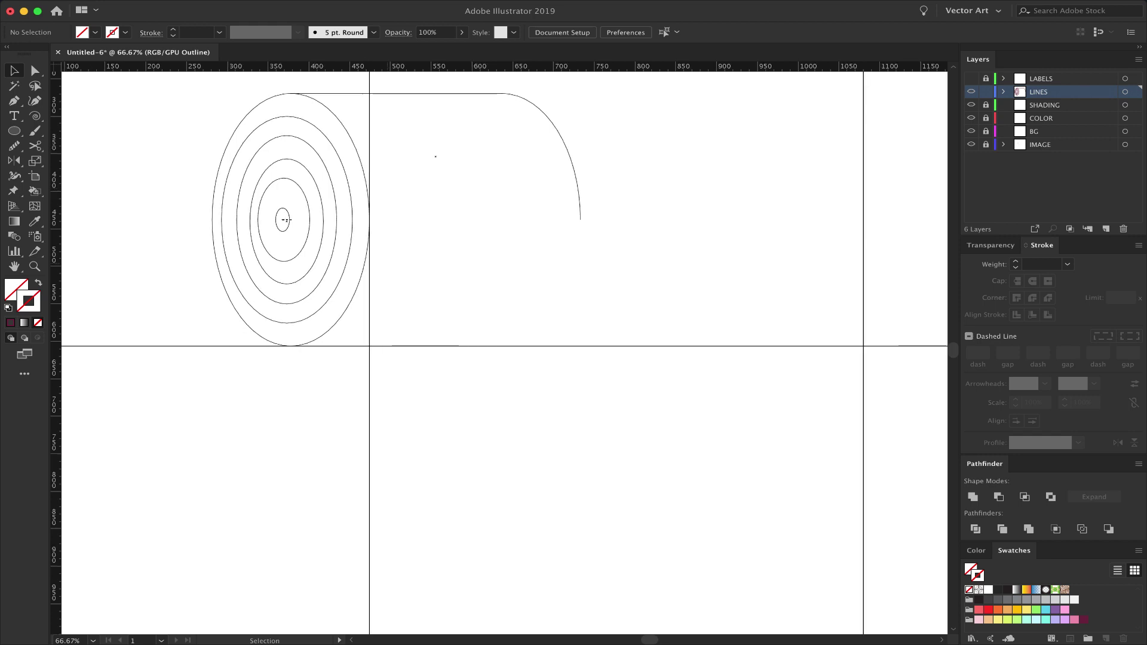
pyautogui.hscroll(-1, 488, 277)
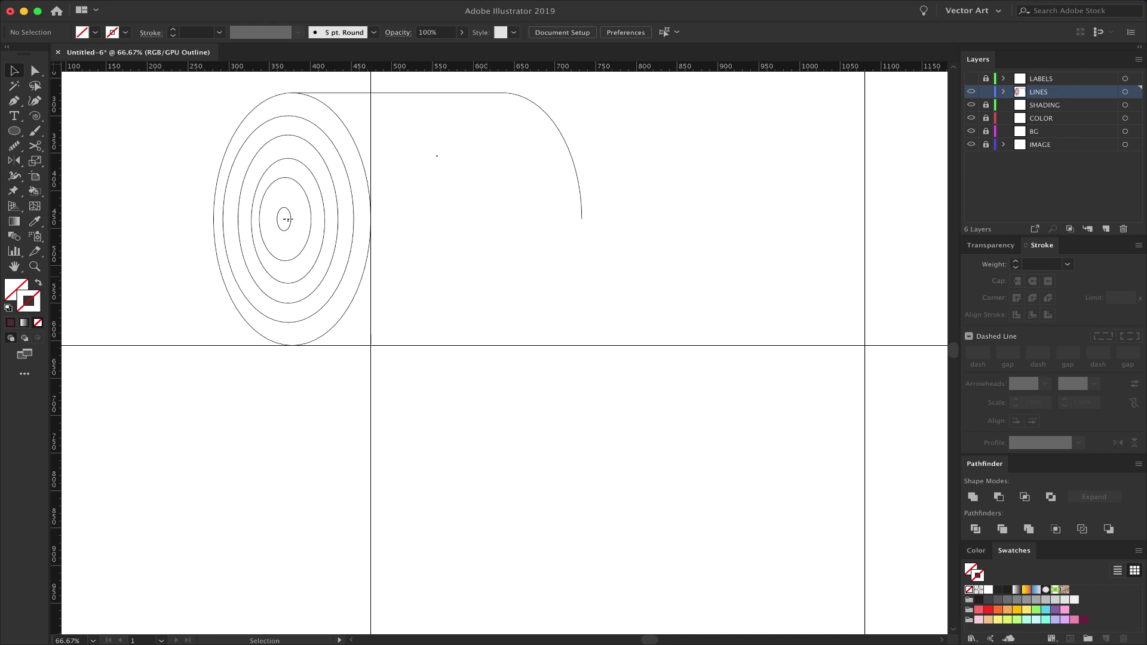
pyautogui.press('super+y')
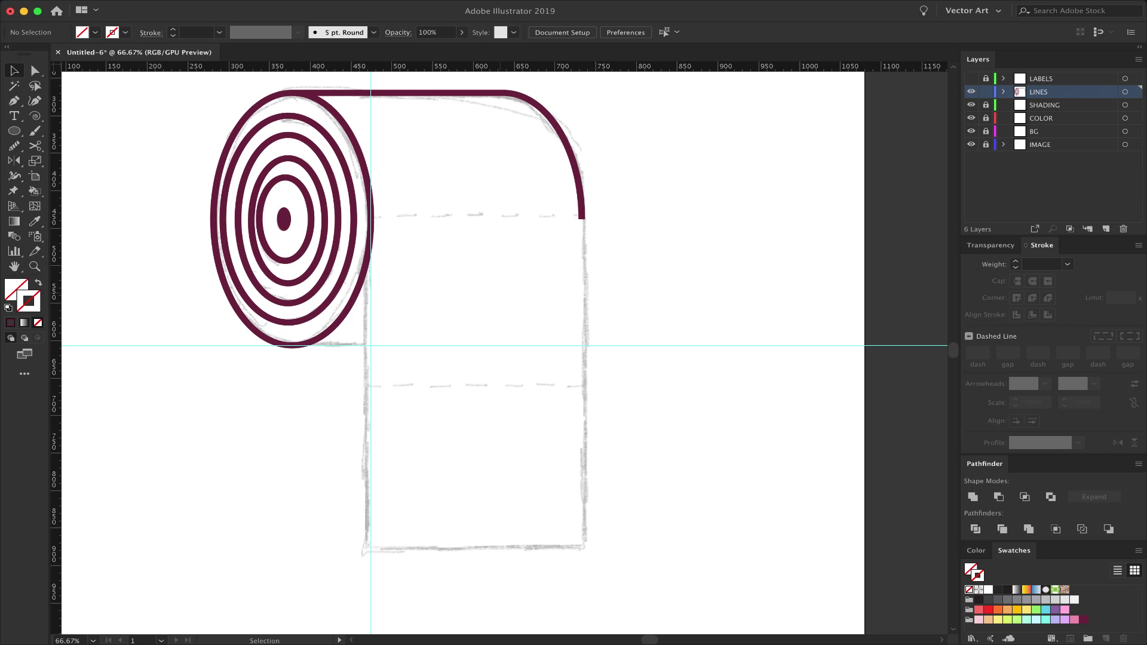
pyautogui.press('m')
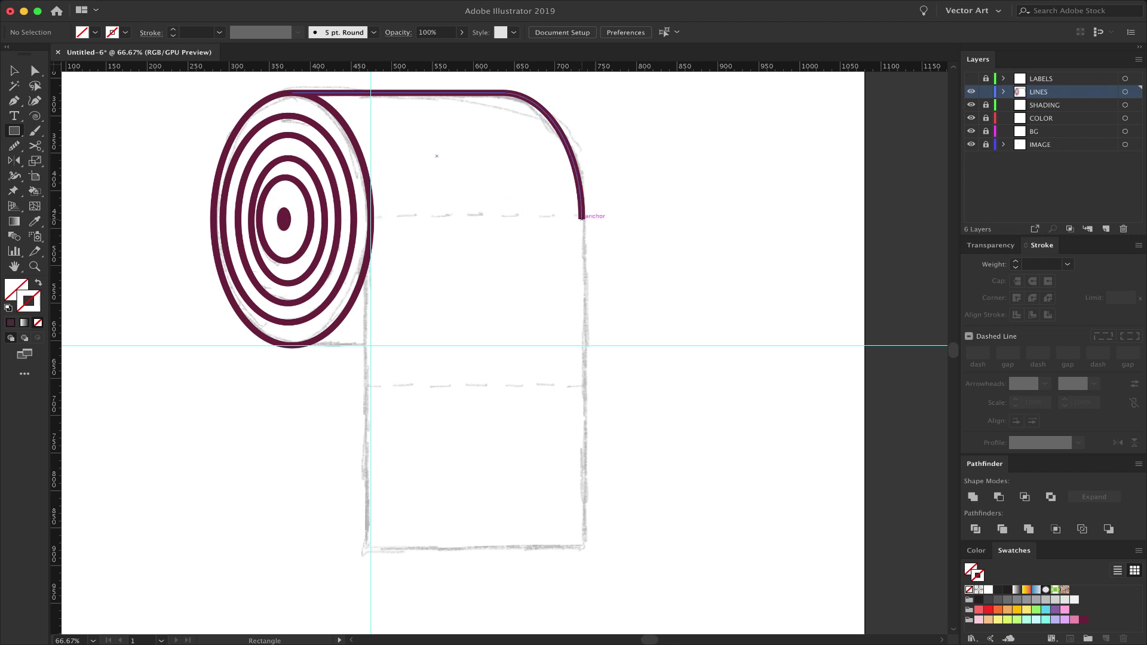
pyautogui.moveTo(581, 218); pyautogui.dragTo(371, 548)
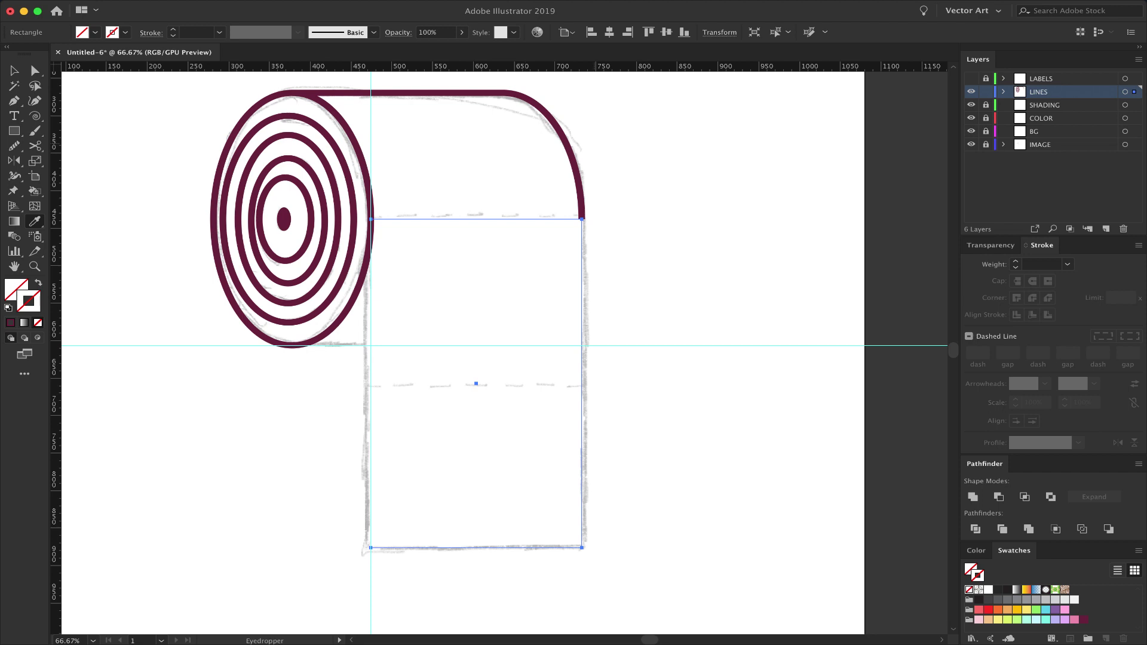
# Copy the roll outline's 8 px maroon stroke onto the new rectangle with the Eyedropper
pyautogui.click(568, 144)
pyautogui.press('v')
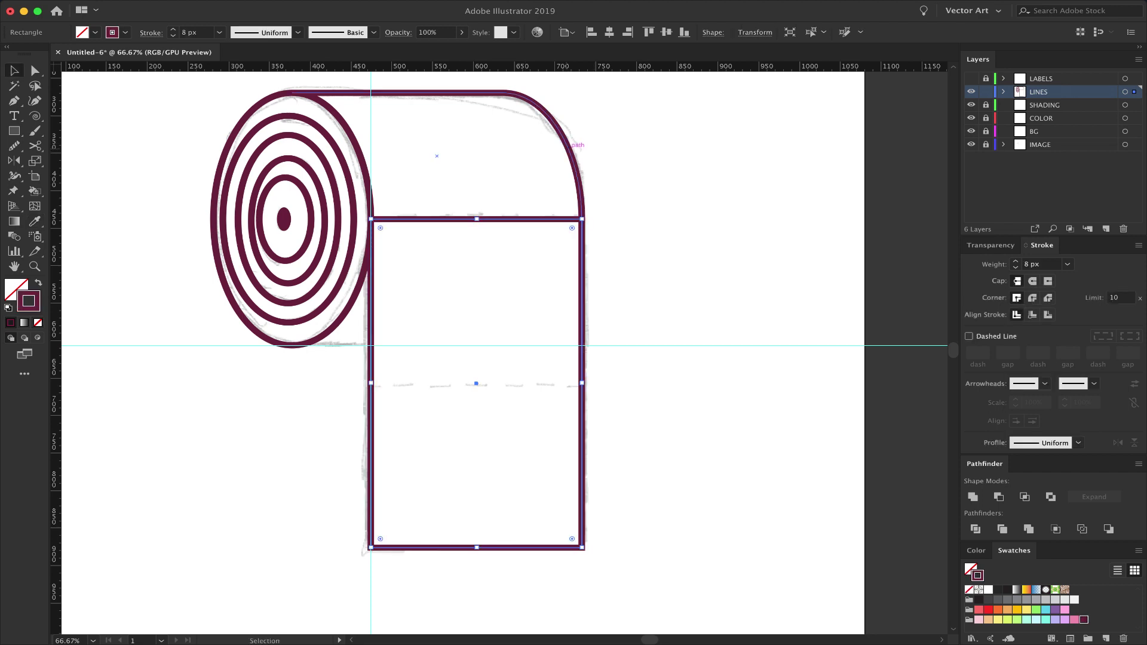
pyautogui.click(655, 181)
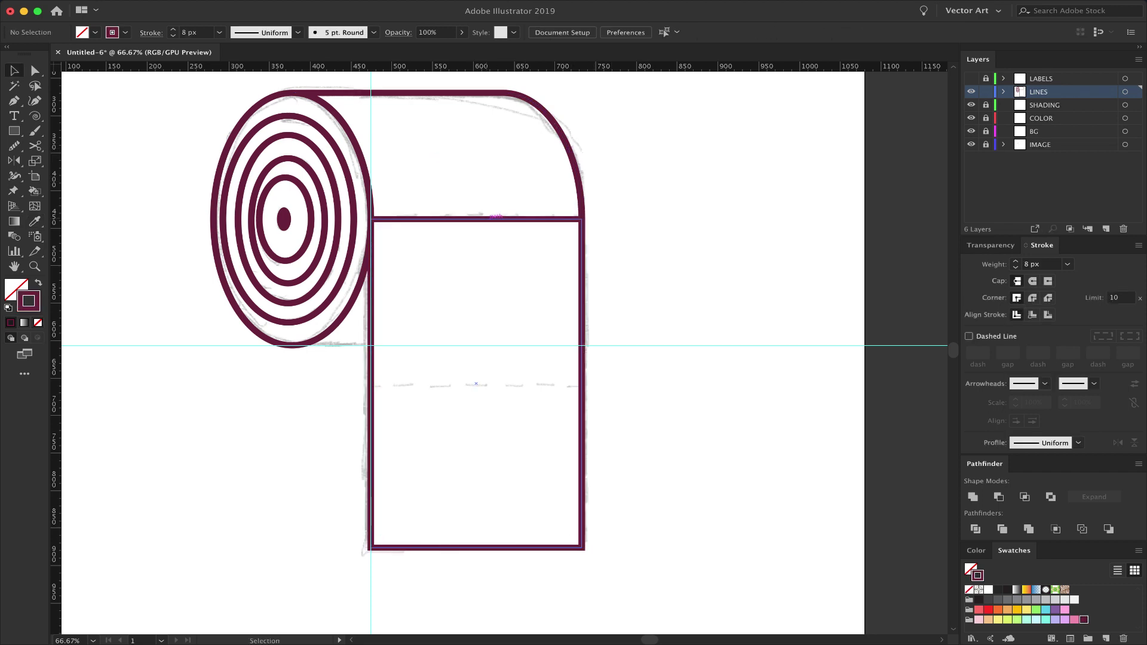
# Split the rectangle at its two upper corners with the Scissors tool in isolation mode and cut the separated top edge out
pyautogui.click(491, 217)
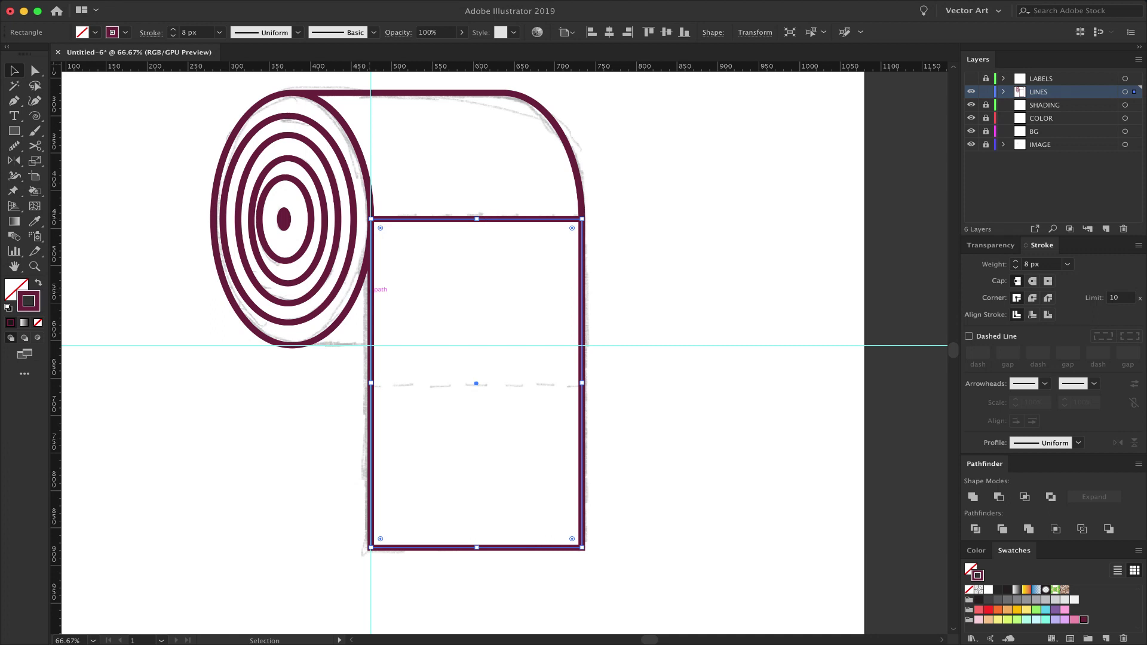
pyautogui.doubleClick(372, 287)
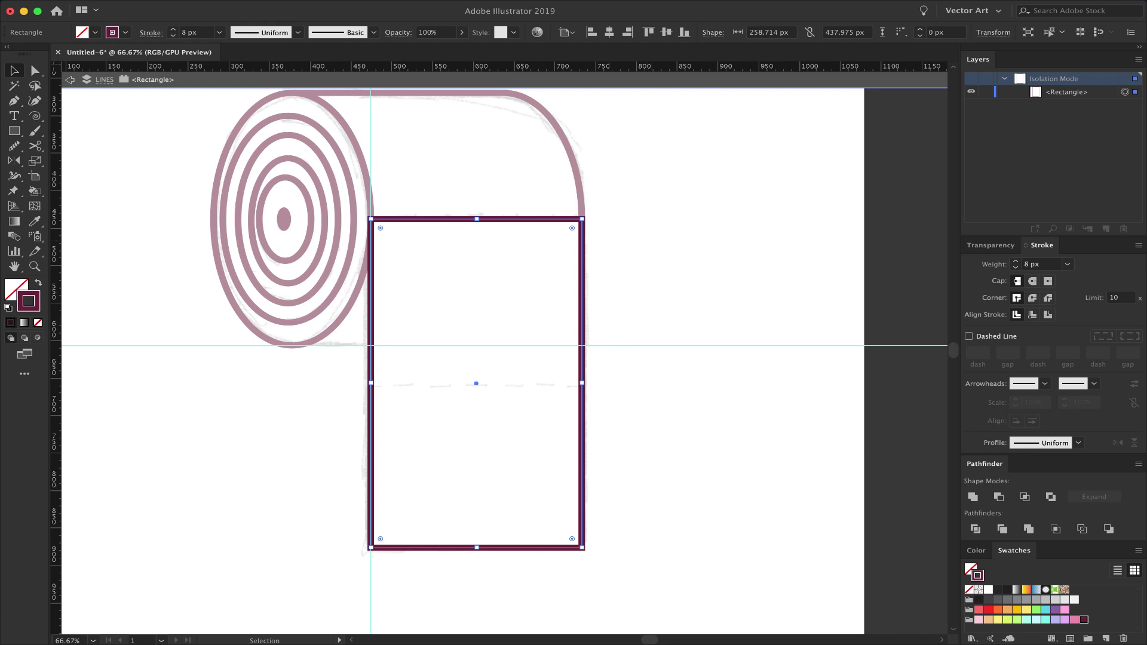
pyautogui.press('c')
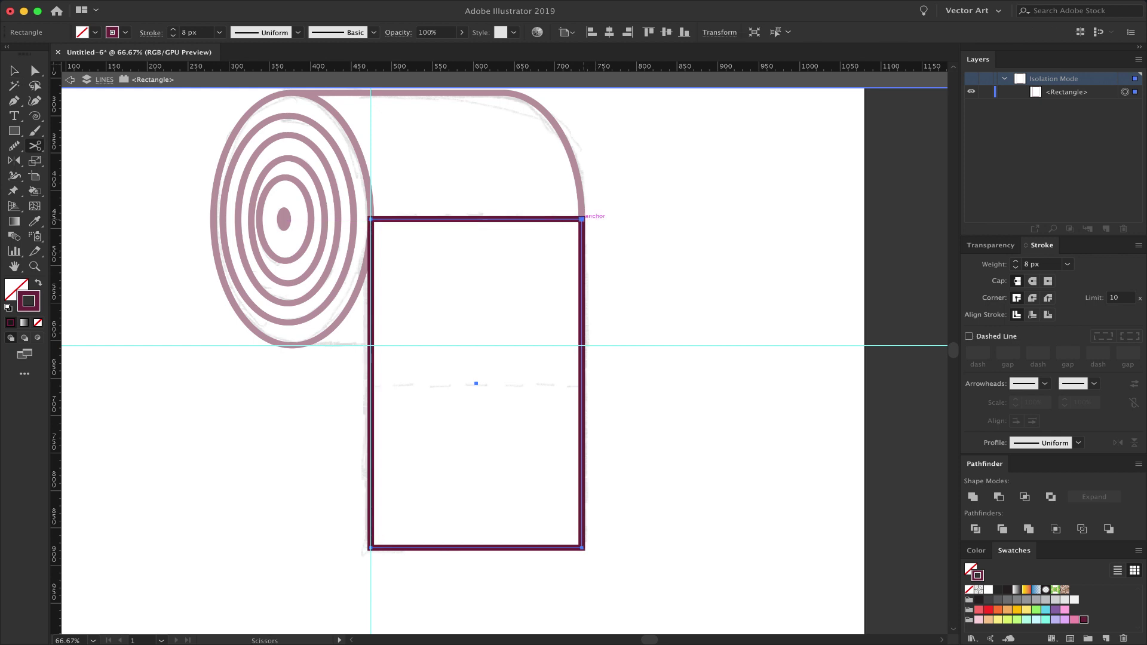
pyautogui.click(582, 220)
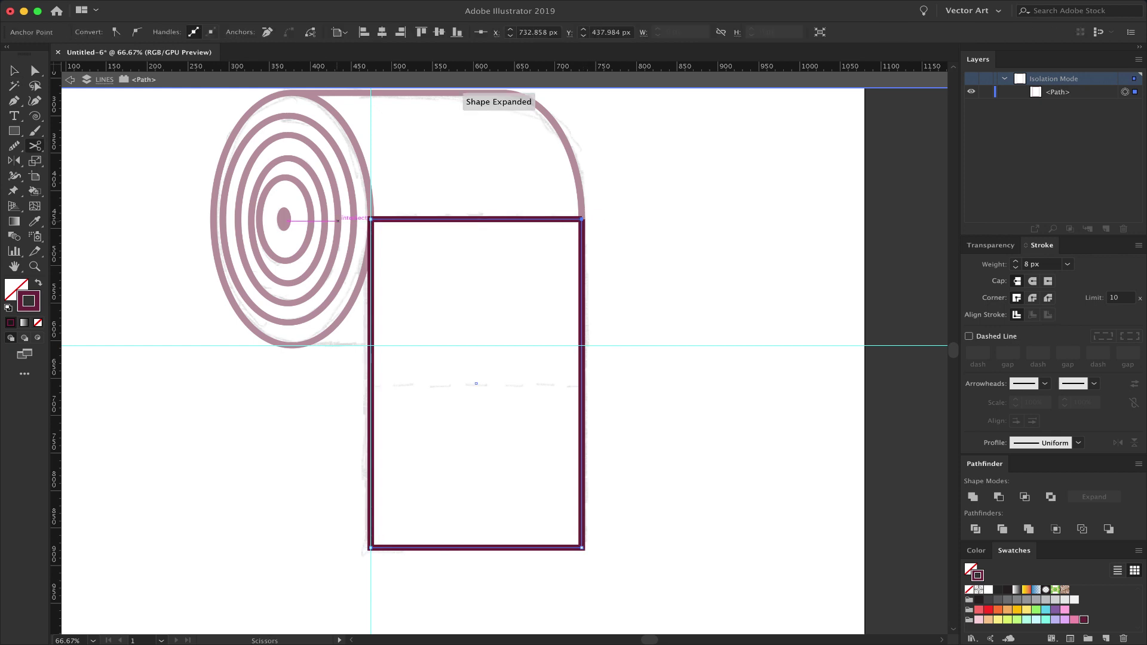
pyautogui.click(370, 219)
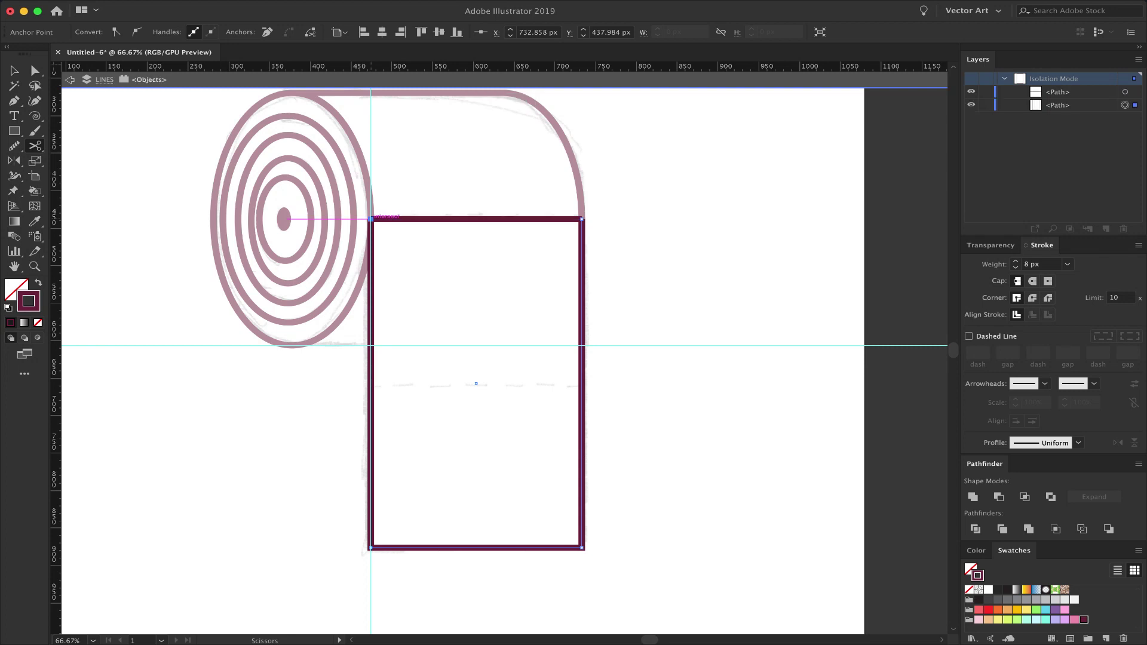
pyautogui.press('v')
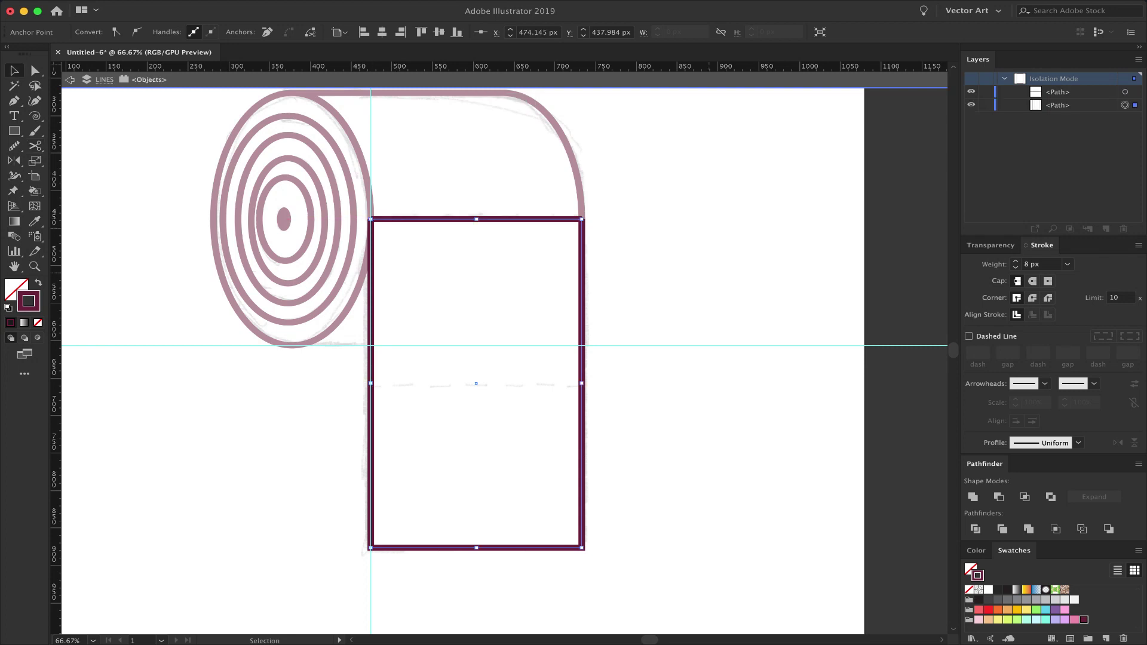
pyautogui.click(710, 273)
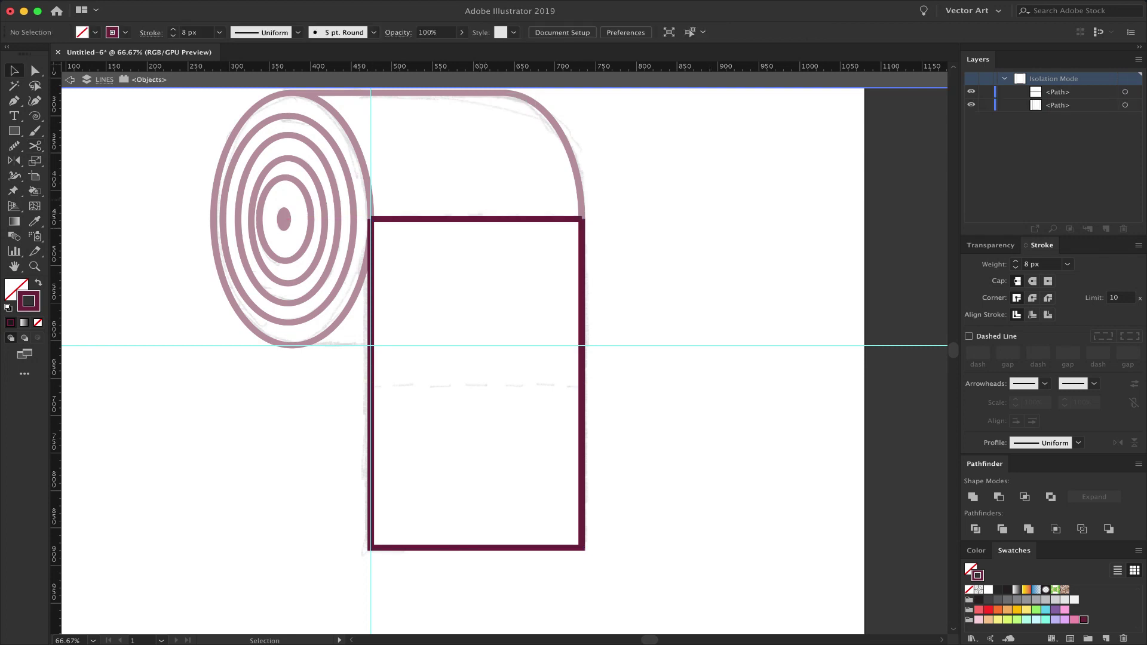
pyautogui.press('Escape')
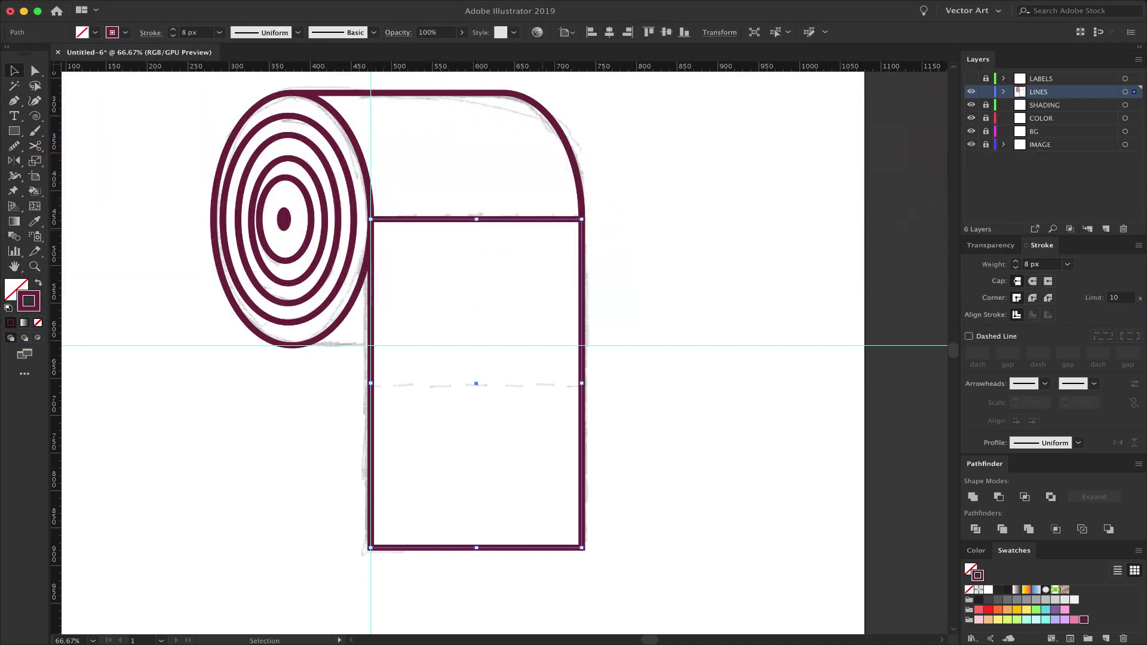
pyautogui.click(519, 219)
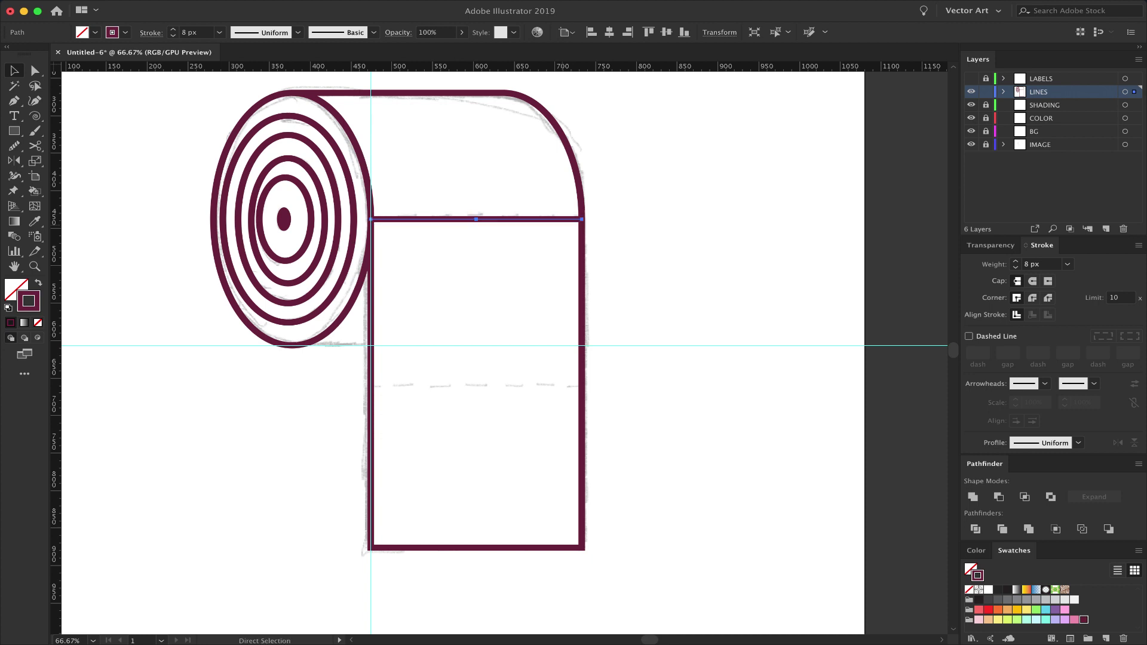
pyautogui.press('Delete')
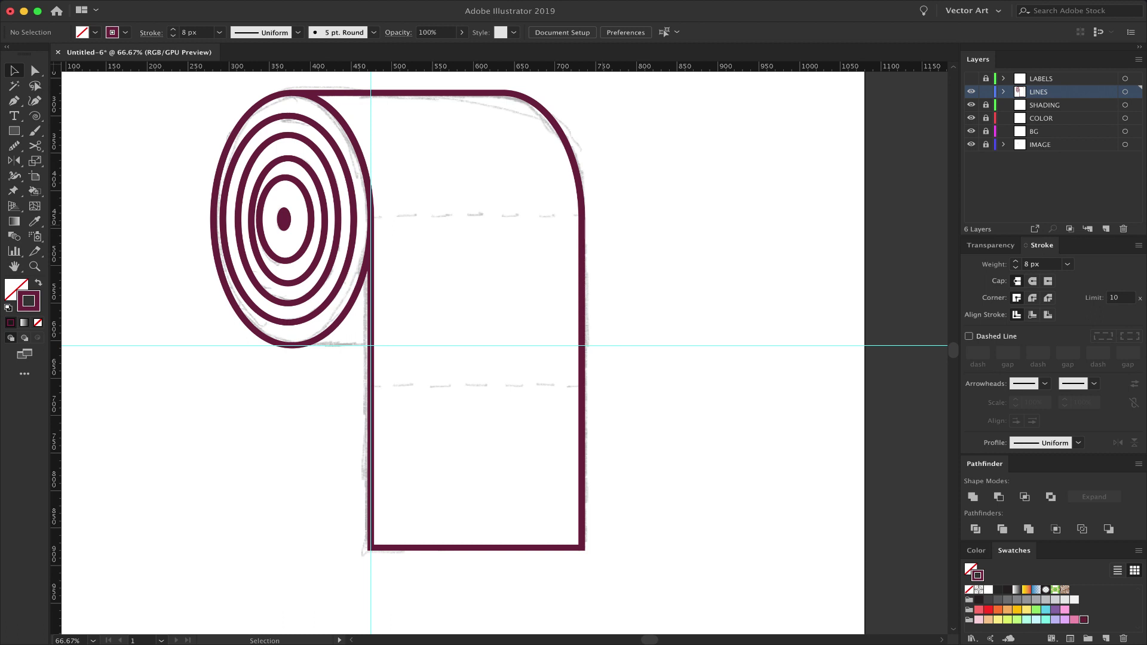
# Join the arc's lower end anchor with the hanging sheet's upper corner anchor to form one continuous path
pyautogui.press('a')
pyautogui.moveTo(617, 267); pyautogui.dragTo(564, 194)
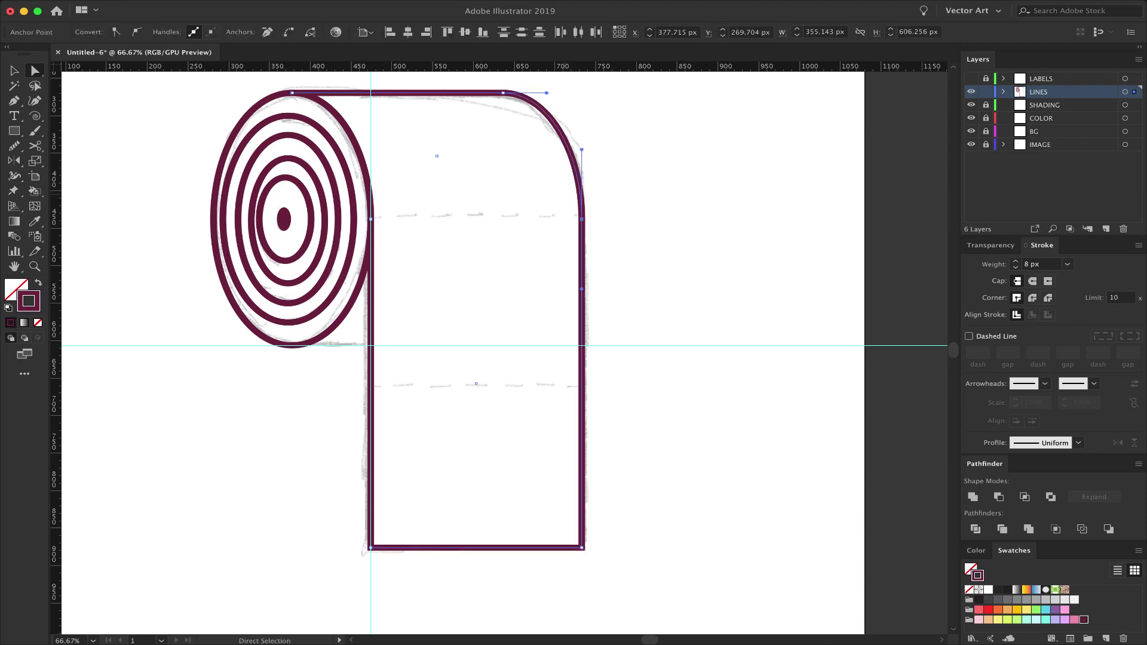
pyautogui.press('v')
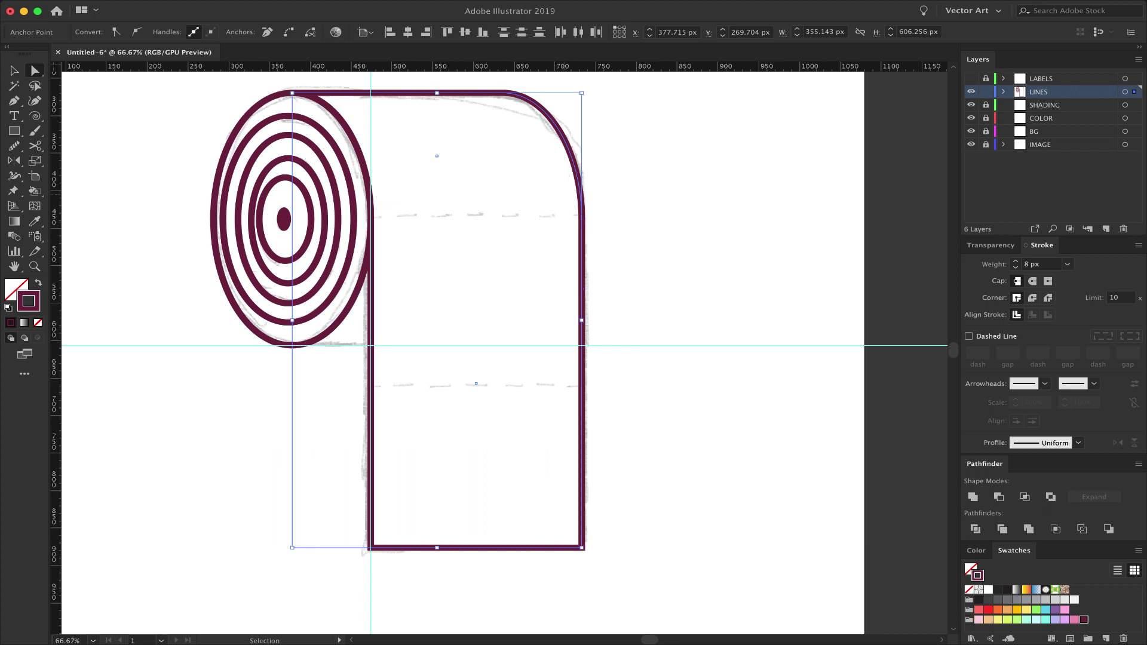
pyautogui.press('a')
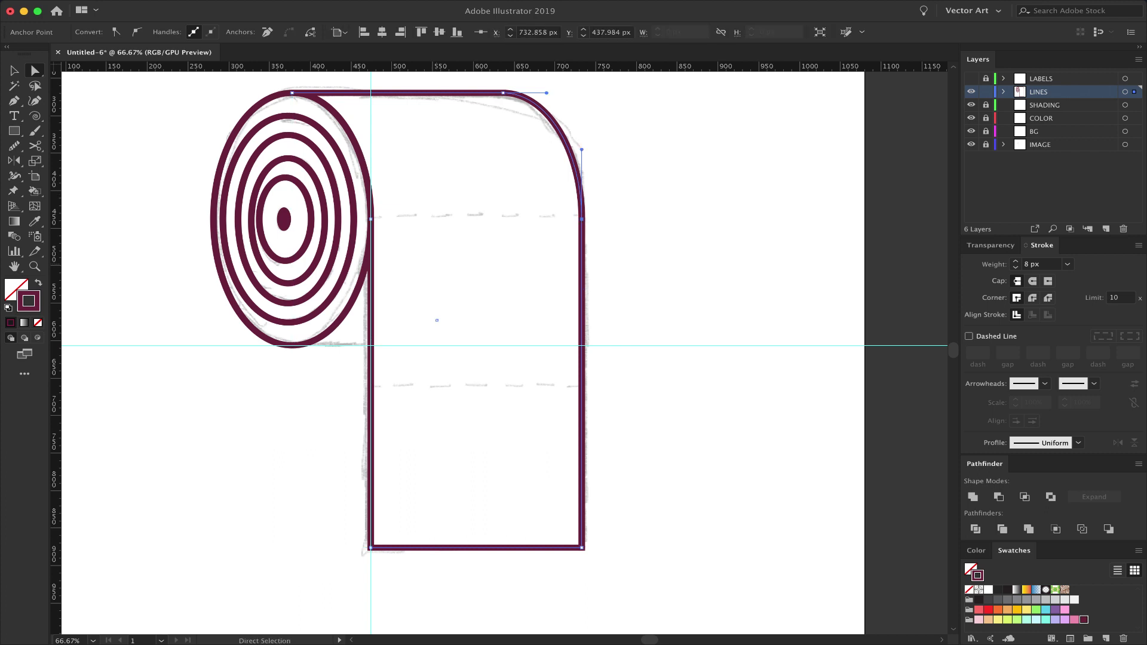
pyautogui.press('super+shift+a')
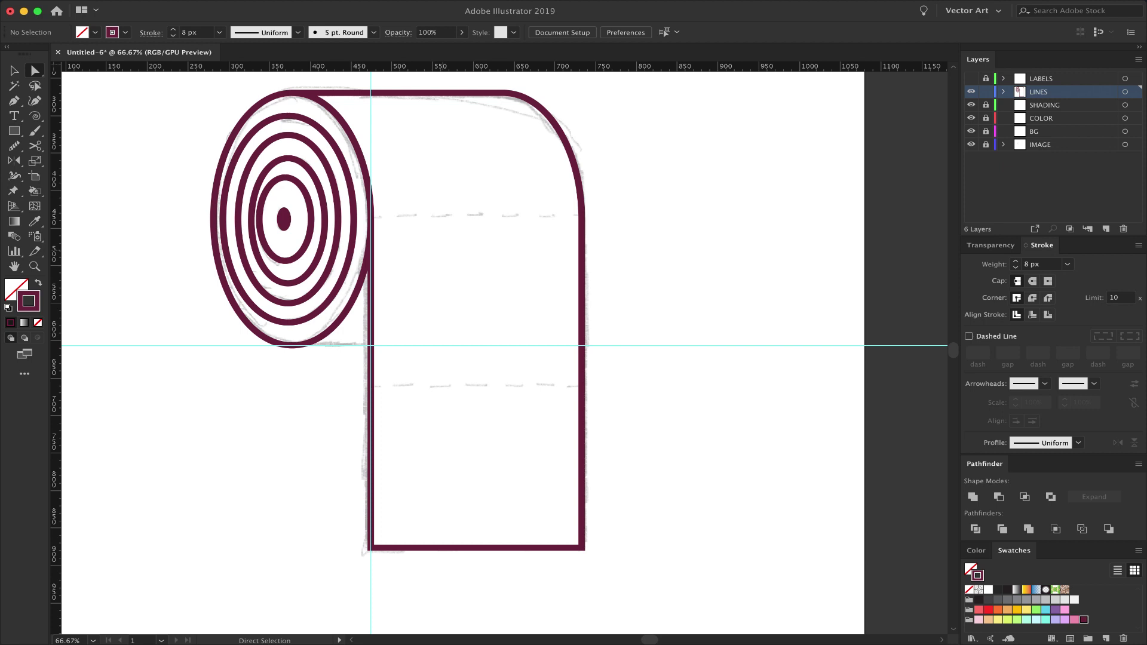
pyautogui.press('v')
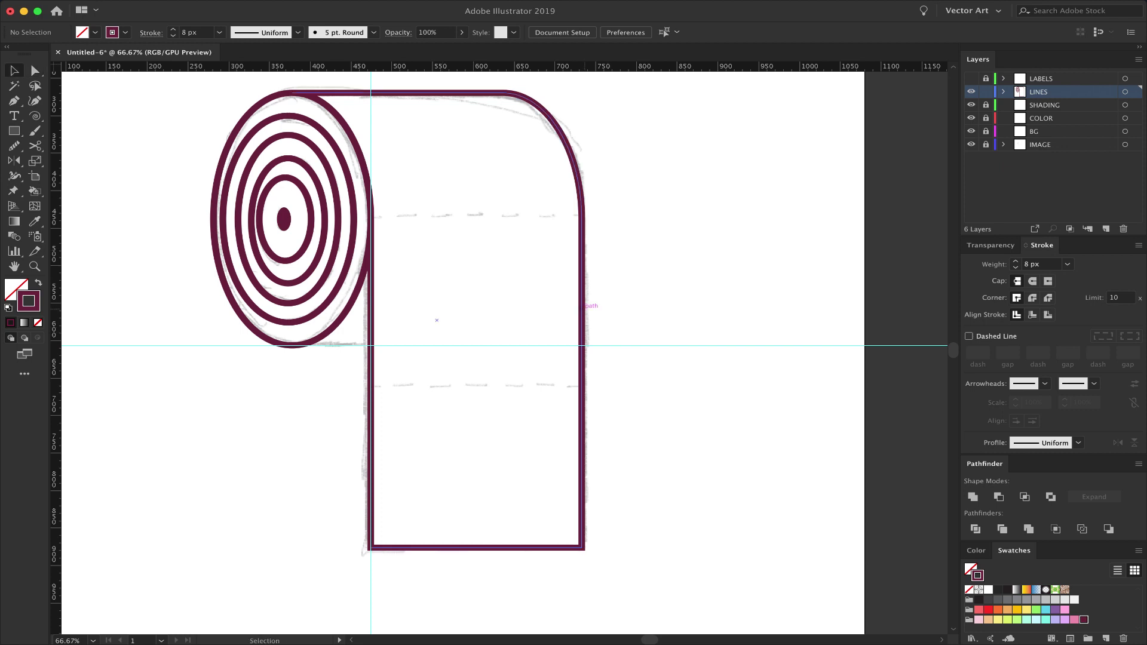
# Move the joined sheet outline aside to check the connection, and undo the move
pyautogui.moveTo(584, 306); pyautogui.dragTo(751, 304)
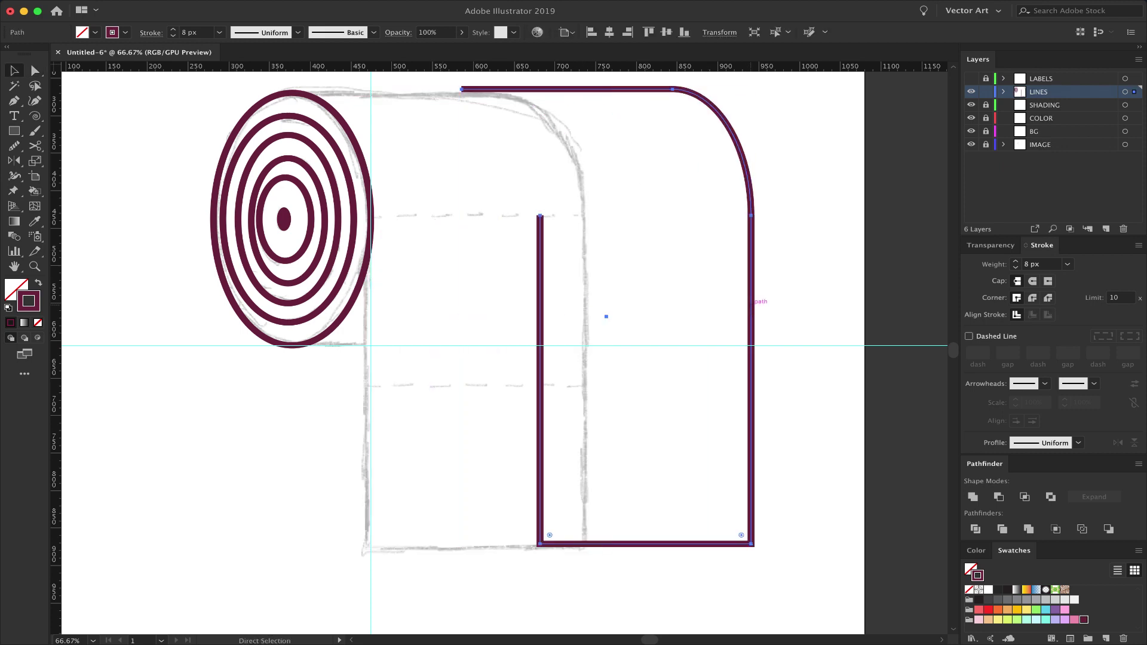
pyautogui.press('super+z')
pyautogui.press('super+shift+a')
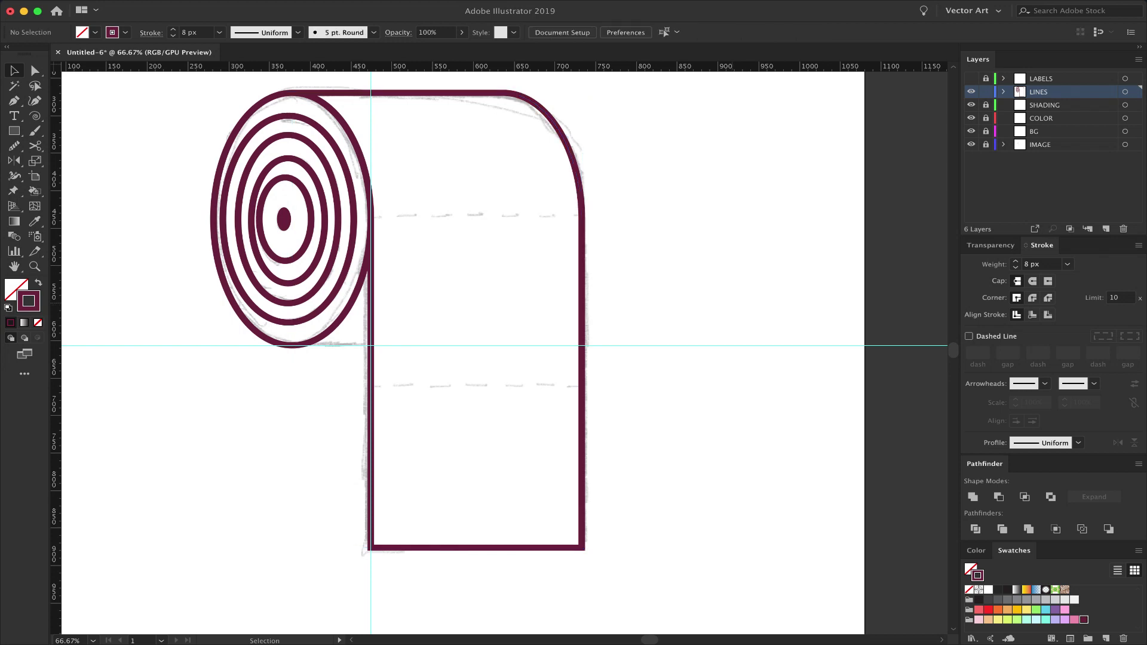
# Paste the cut top edge back in front at its original place and delete the vertical and horizontal guides
pyautogui.press('a')
pyautogui.press('super+f')
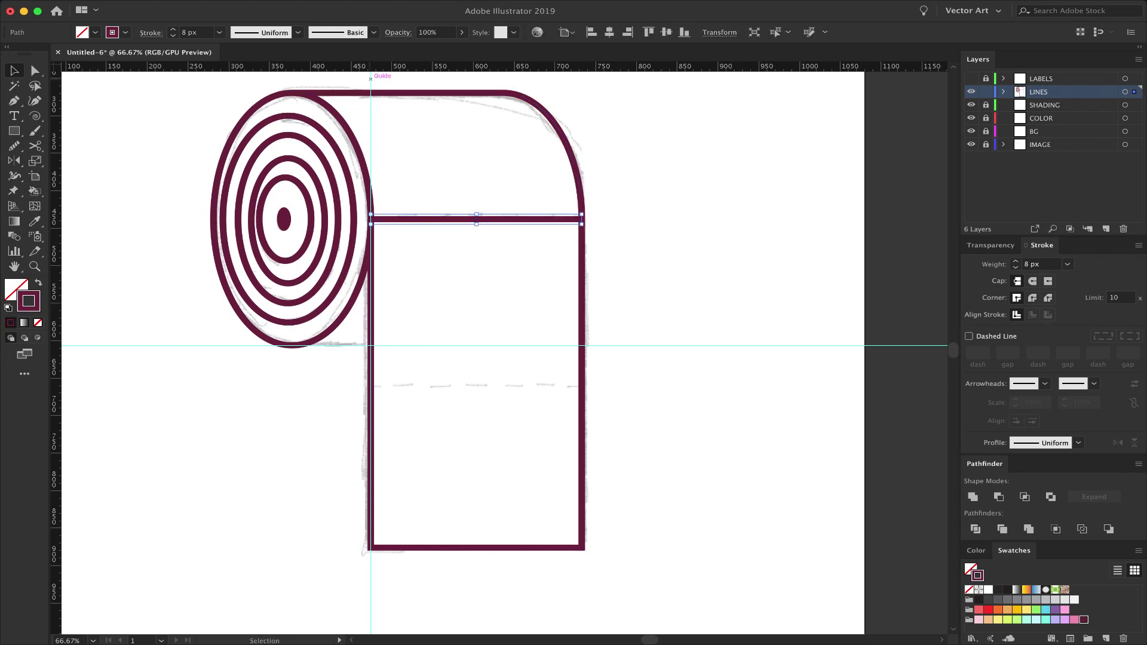
pyautogui.press('super+shift+a')
pyautogui.moveTo(721, 321); pyautogui.dragTo(780, 416)
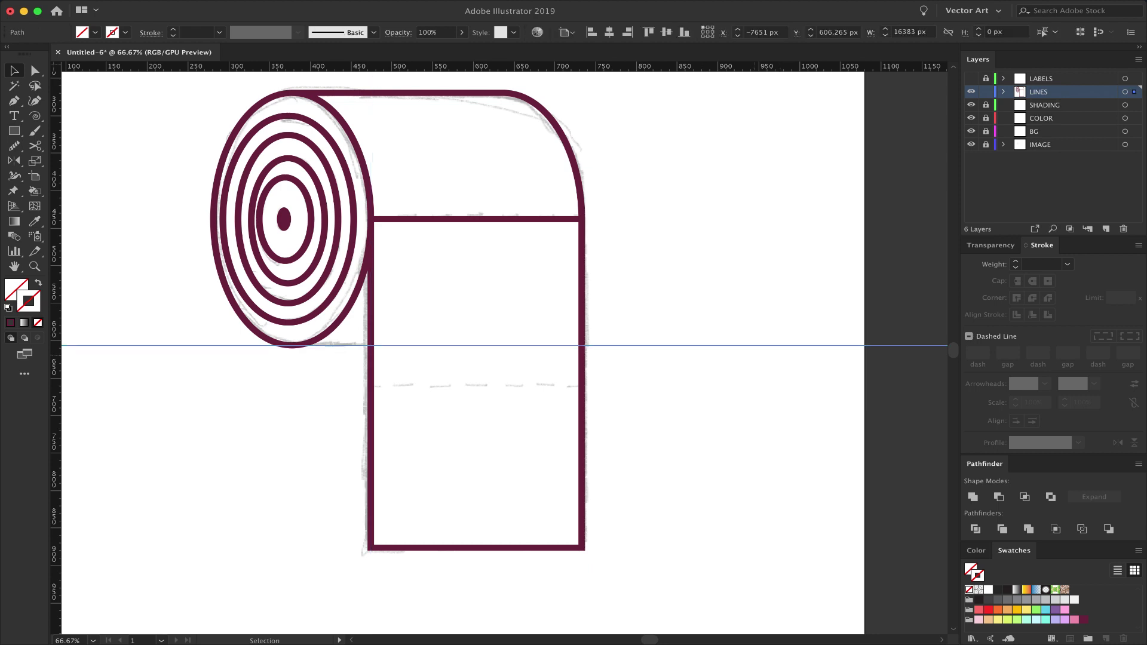
pyautogui.press('Delete')
# Turn the horizontal line across the top of the hanging sheet into a dashed line with 20 px dashes
pyautogui.click(514, 220)
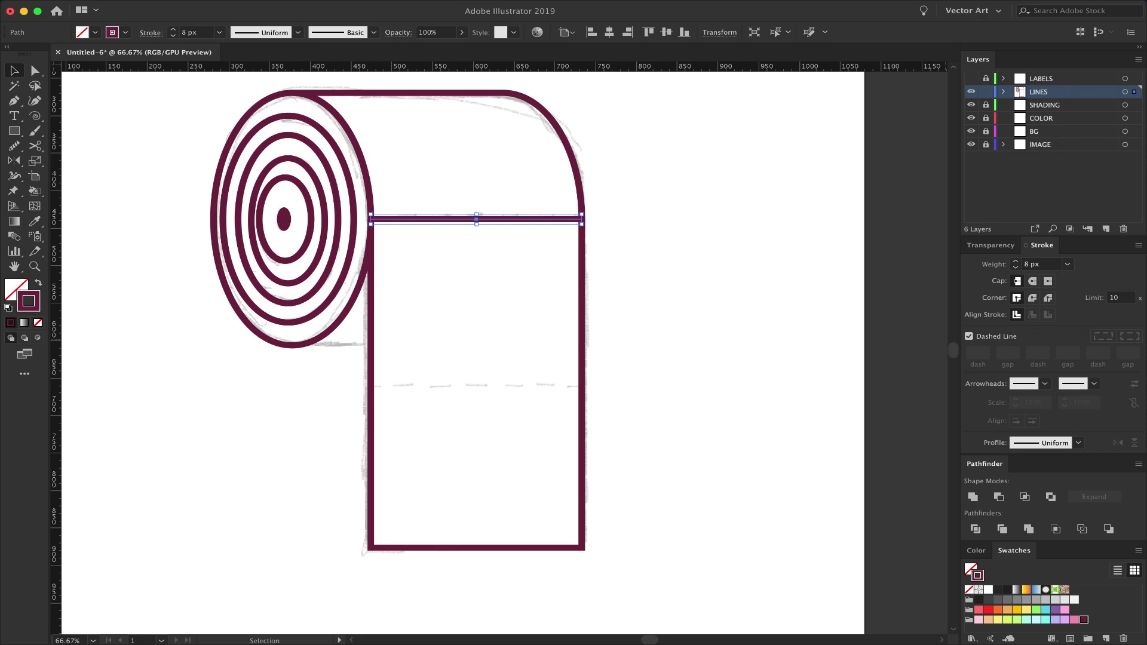
pyautogui.click(970, 336)
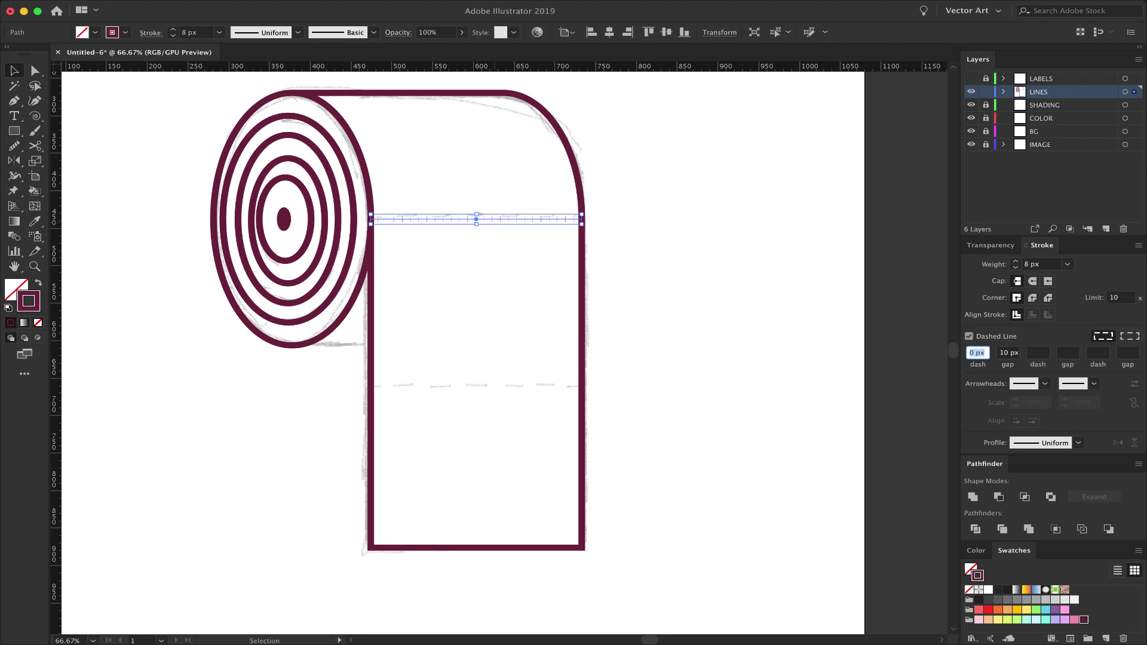
pyautogui.press('super+plus')
pyautogui.press('super+plus')
pyautogui.moveTo(514, 260); pyautogui.dragTo(535, 160)
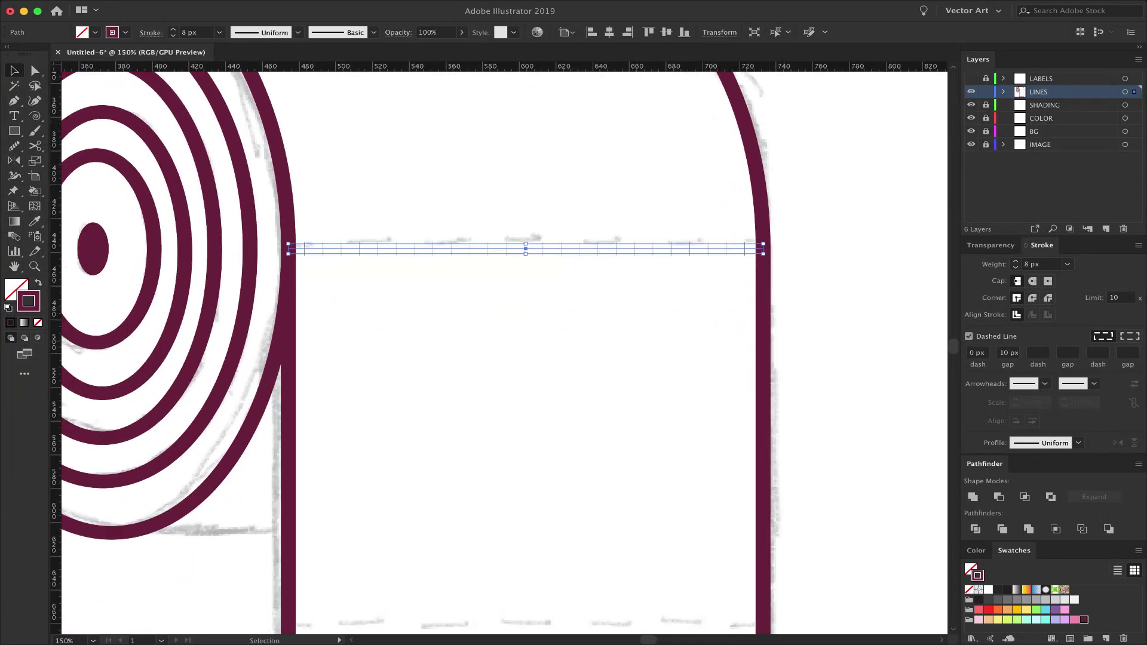
pyautogui.doubleClick(981, 353)
pyautogui.write('20')
pyautogui.press('Return')
pyautogui.write('40')
pyautogui.press('Return')
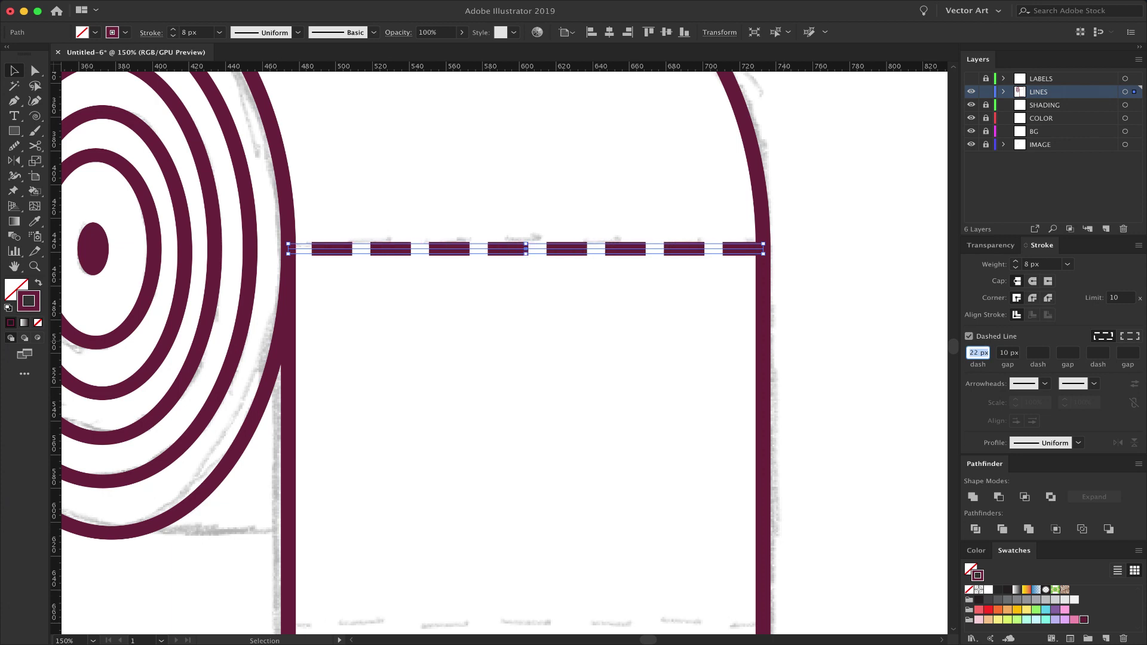
pyautogui.write('20')
pyautogui.press('Return')
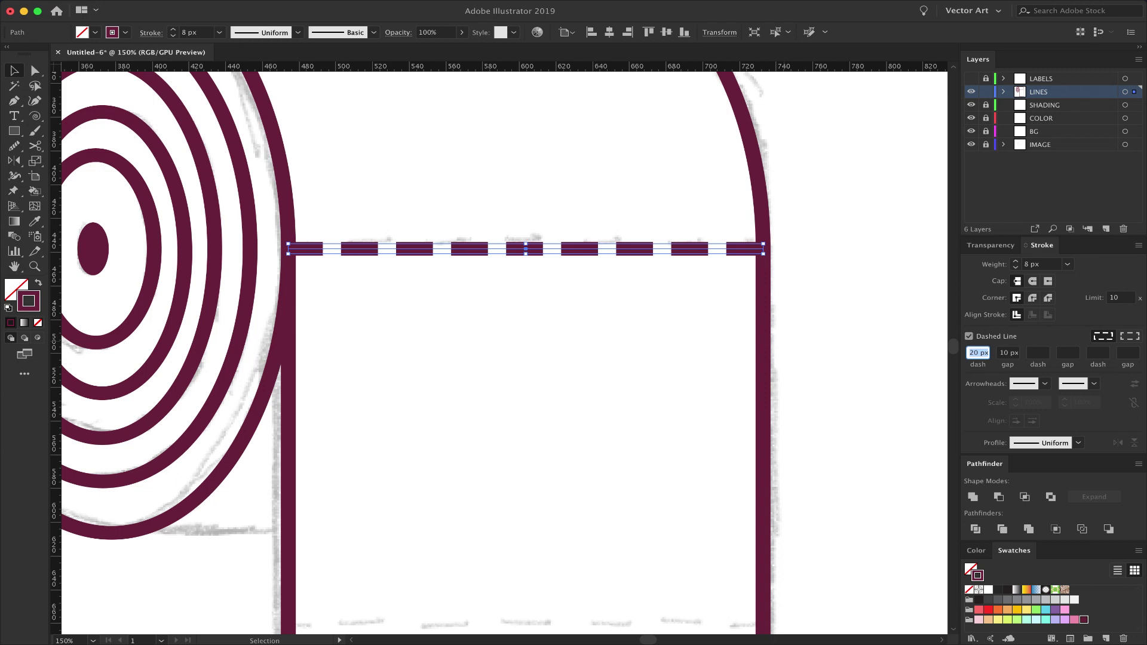
# Set the gap between the line's dashes to 20 px and fine-tune it to 19 px
pyautogui.press('Tab')
pyautogui.write('20')
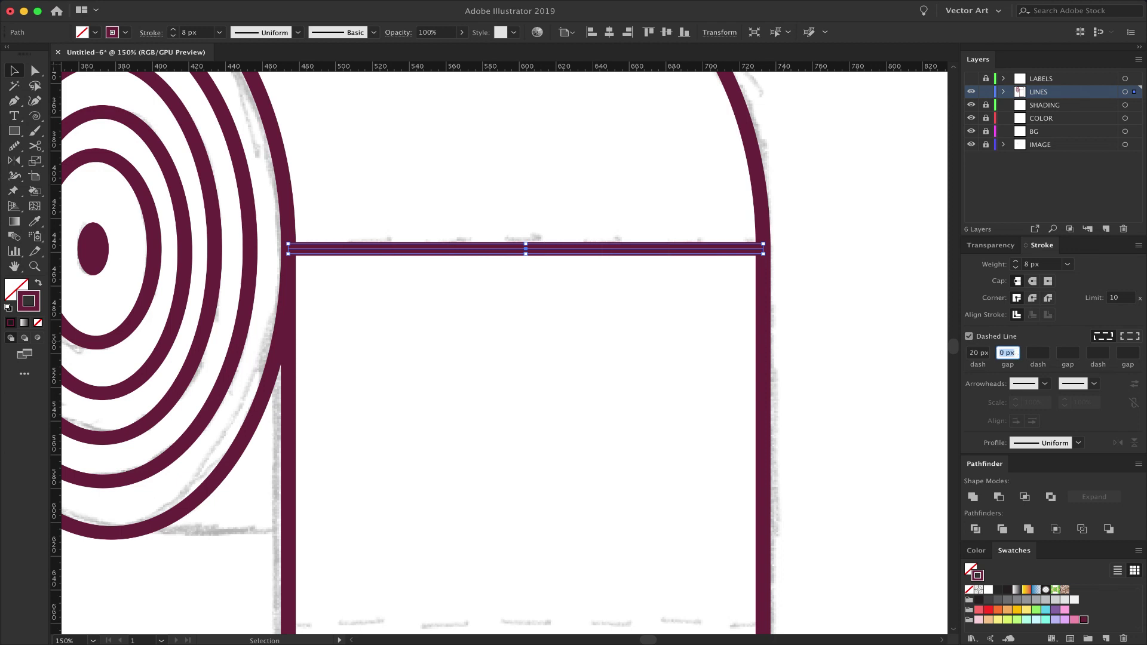
pyautogui.press('Return')
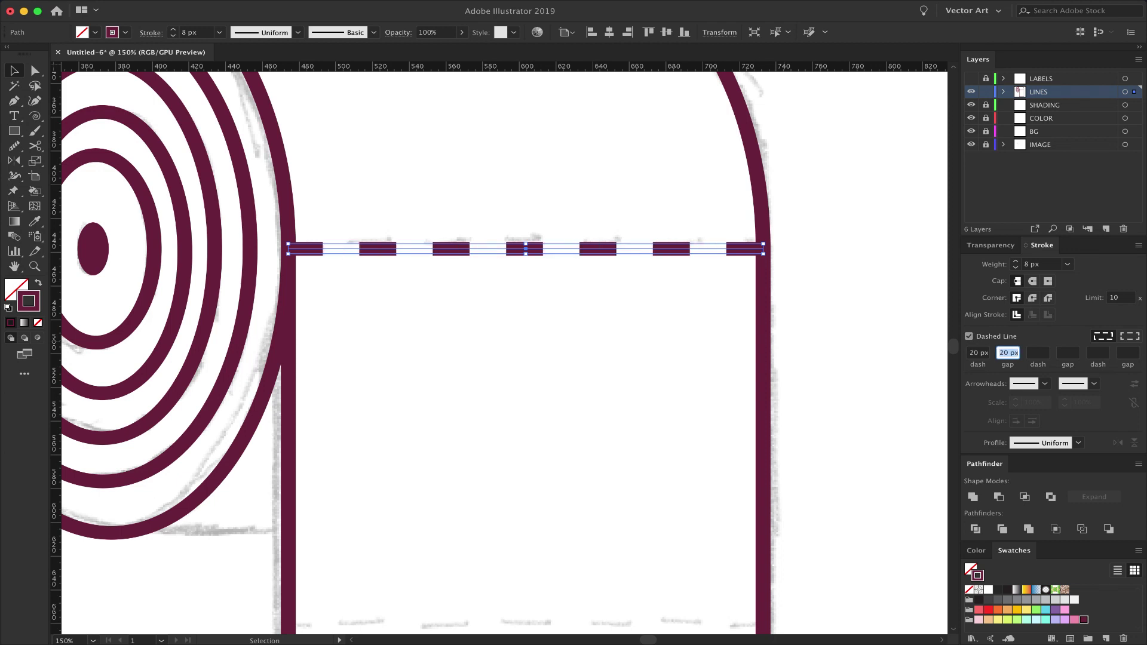
pyautogui.press('Down')
pyautogui.press('Down')
pyautogui.press('Down')
pyautogui.press('Down')
pyautogui.press('Up')
pyautogui.press('Up')
pyautogui.press('Up')
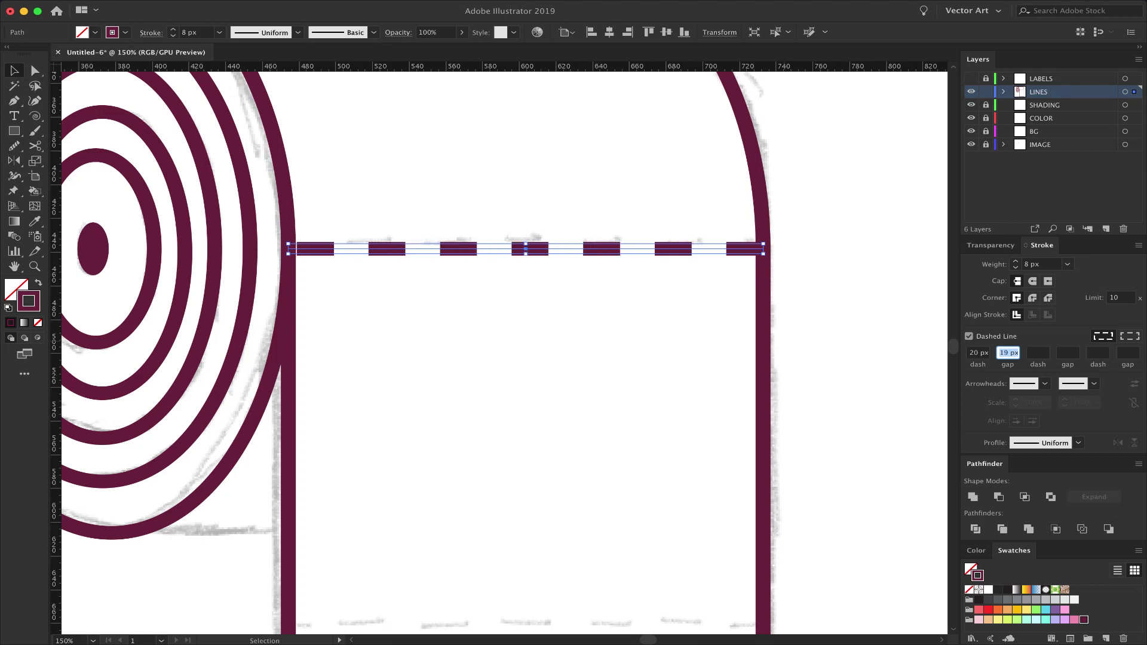
# Align the top perforation line's dashes to the path ends and set the gap to 20 px
pyautogui.click(1130, 335)
pyautogui.doubleClick(1004, 353)
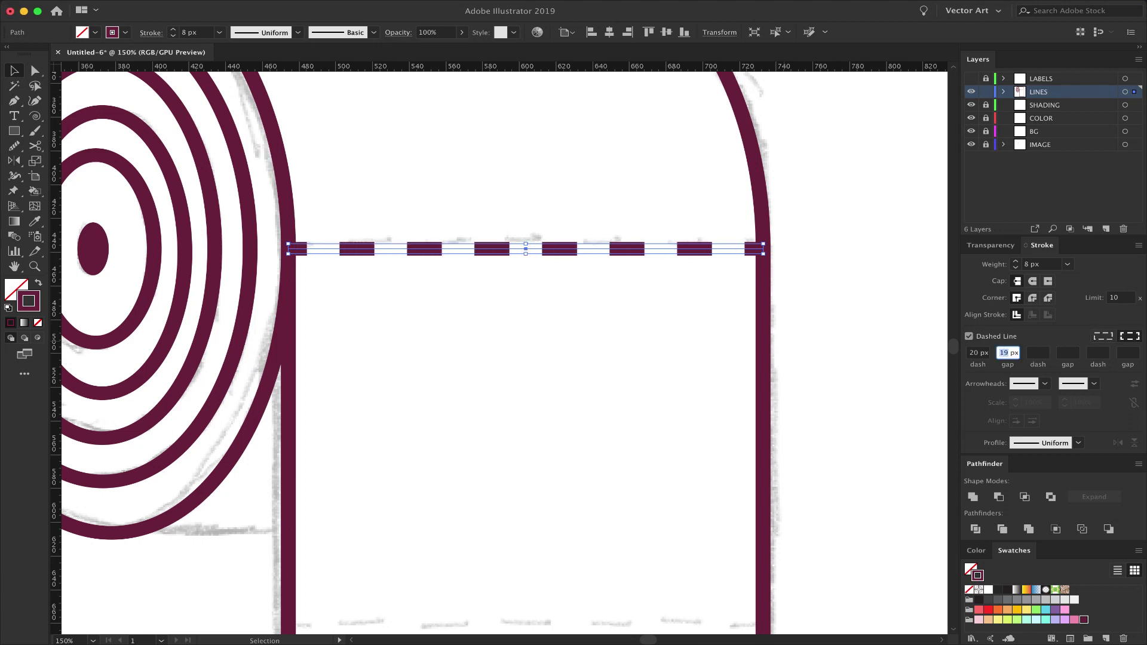
pyautogui.tripleClick(1005, 353)
pyautogui.press('Up')
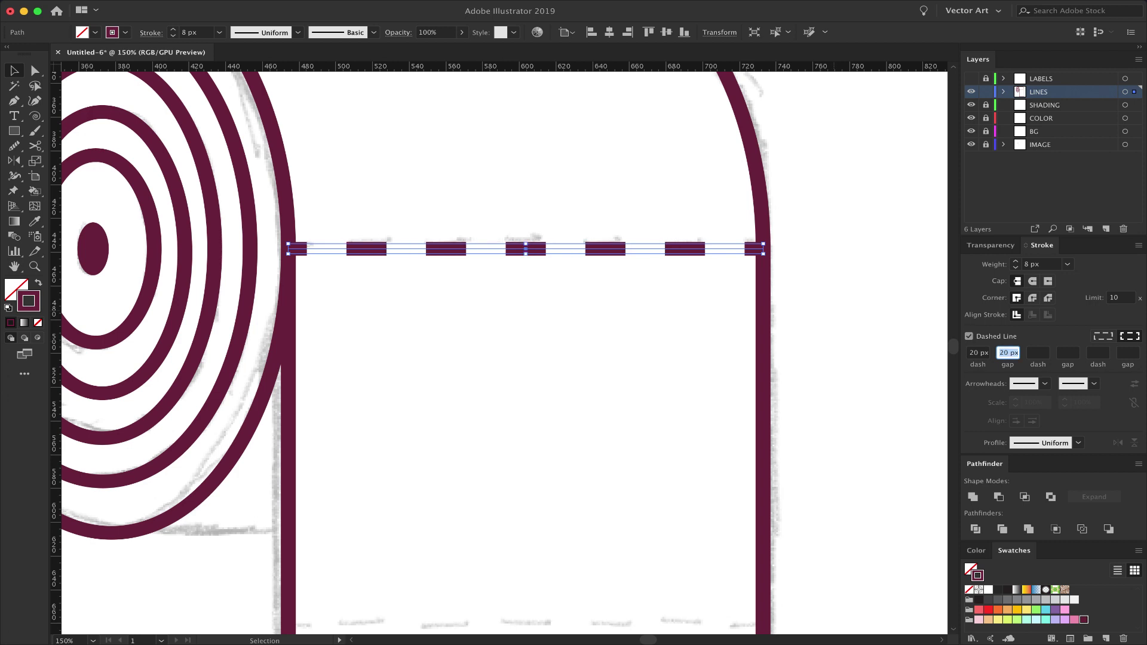
pyautogui.press('super+shift+a')
pyautogui.press('super+1')
pyautogui.press('super+0')
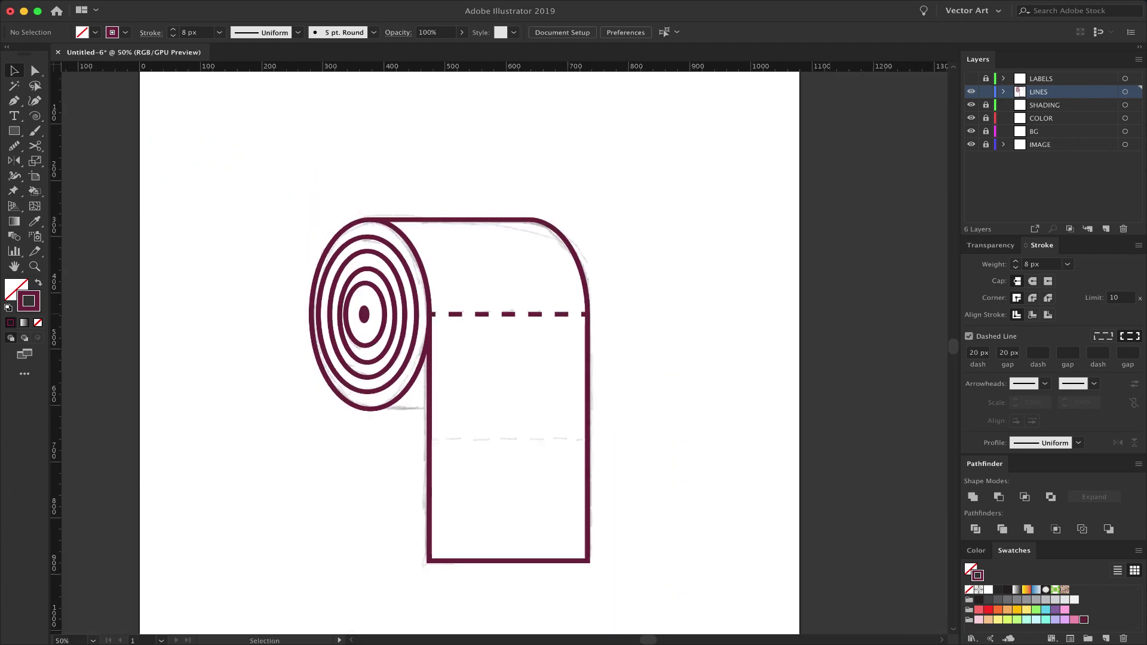
# Duplicate the dashed line straight down onto the sketch's lower perforation line
pyautogui.press('super+1')
pyautogui.scroll(-4, 505, 353)
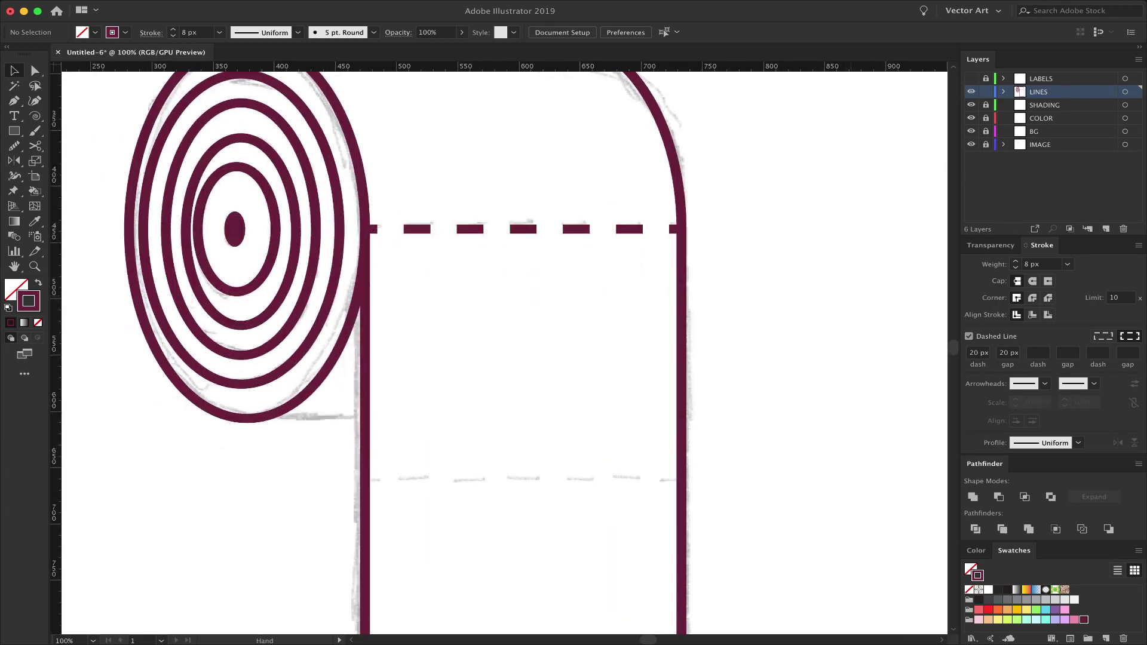
pyautogui.scroll(-5, 505, 353)
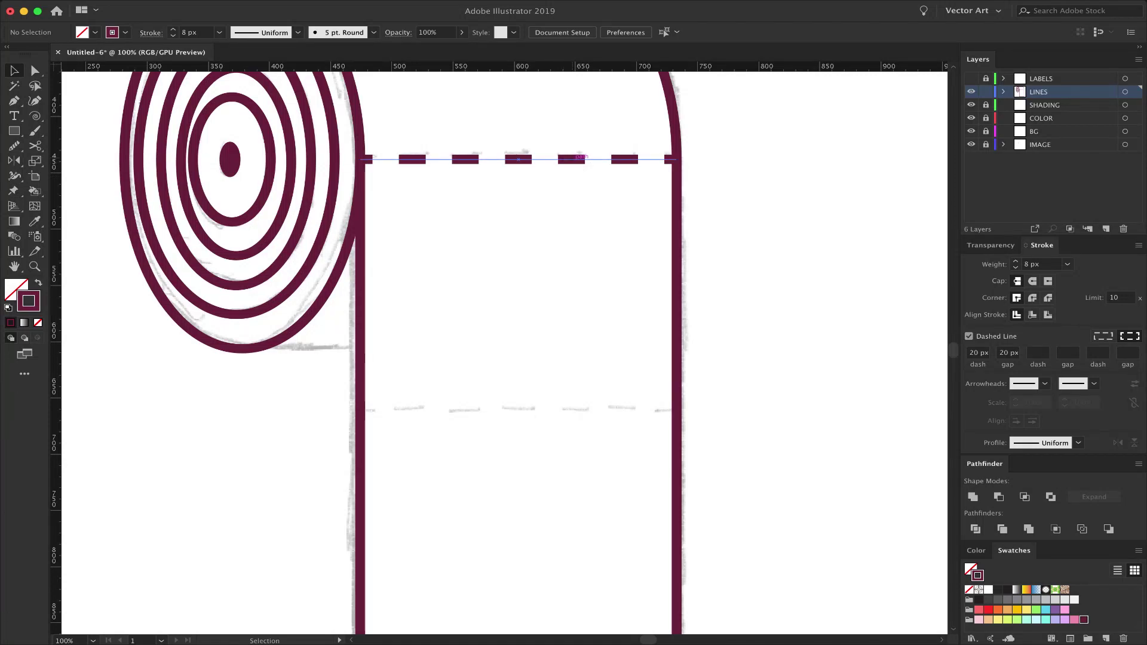
pyautogui.moveTo(572, 159); pyautogui.dragTo(828, 482)
# Place a horizontal guide at the outer ellipse's bottom anchor and draw a straight path along it to the hanging sheet's left edge
pyautogui.scroll(-2, 558, 374)
pyautogui.press('super+plus')
pyautogui.press('super+plus')
pyautogui.press('super+plus')
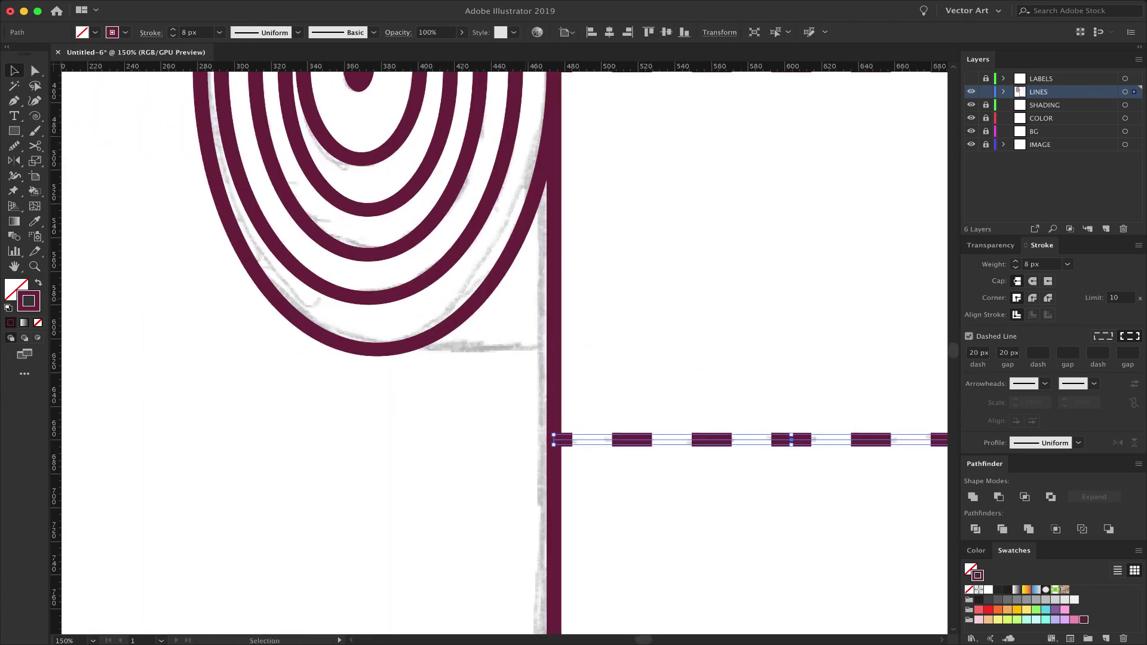
pyautogui.click(412, 349)
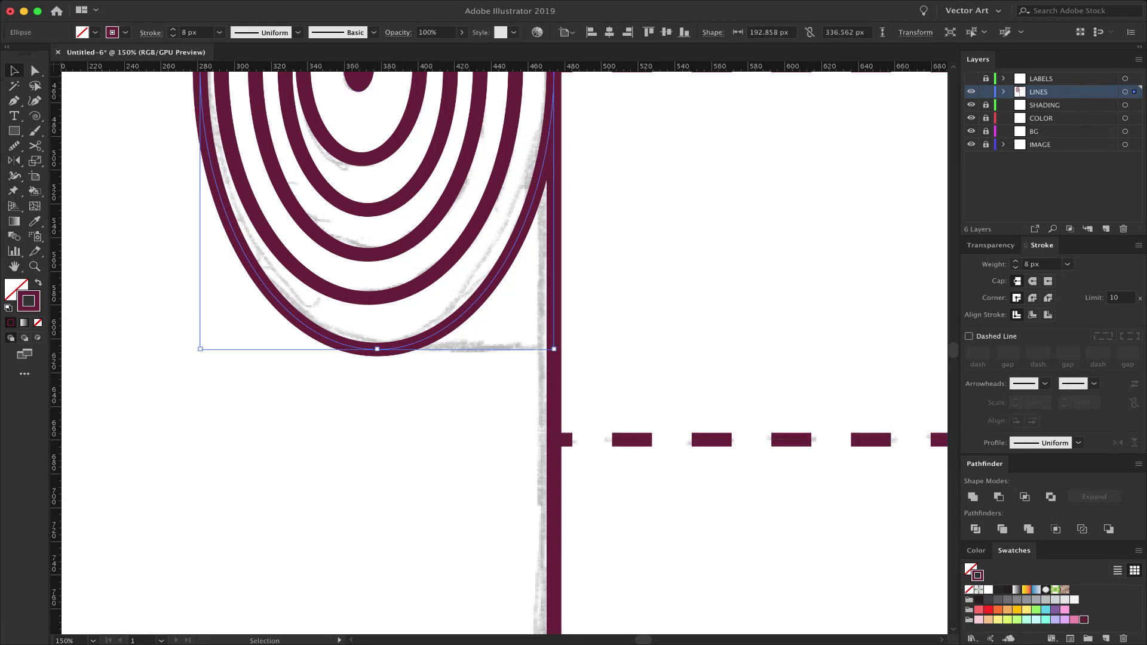
pyautogui.moveTo(394, 67); pyautogui.dragTo(376, 349)
pyautogui.press('p')
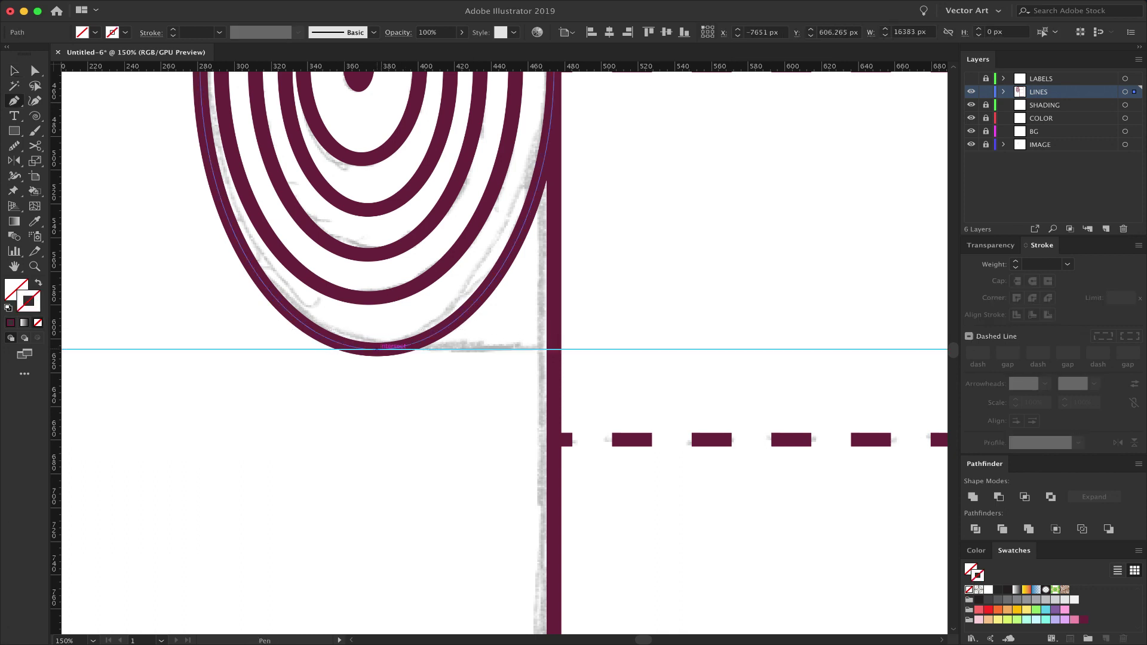
pyautogui.click(377, 349)
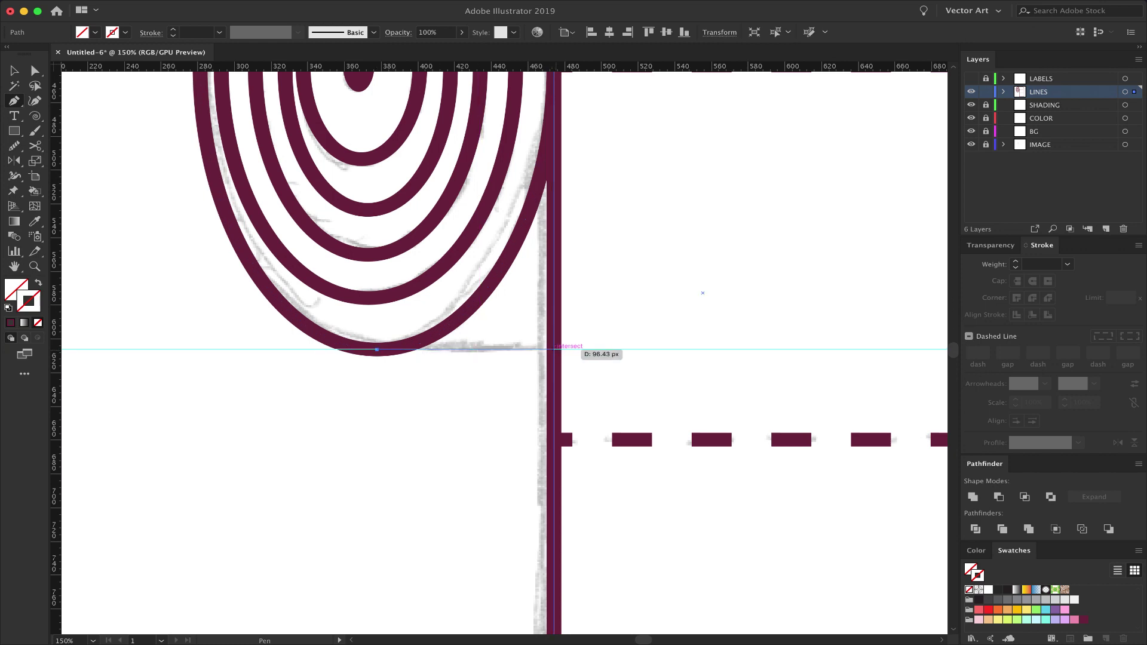
pyautogui.click(554, 349)
# Copy the sheet outline's stroke appearance onto the new bottom line and delete the horizontal guide
pyautogui.press('i')
pyautogui.click(556, 302)
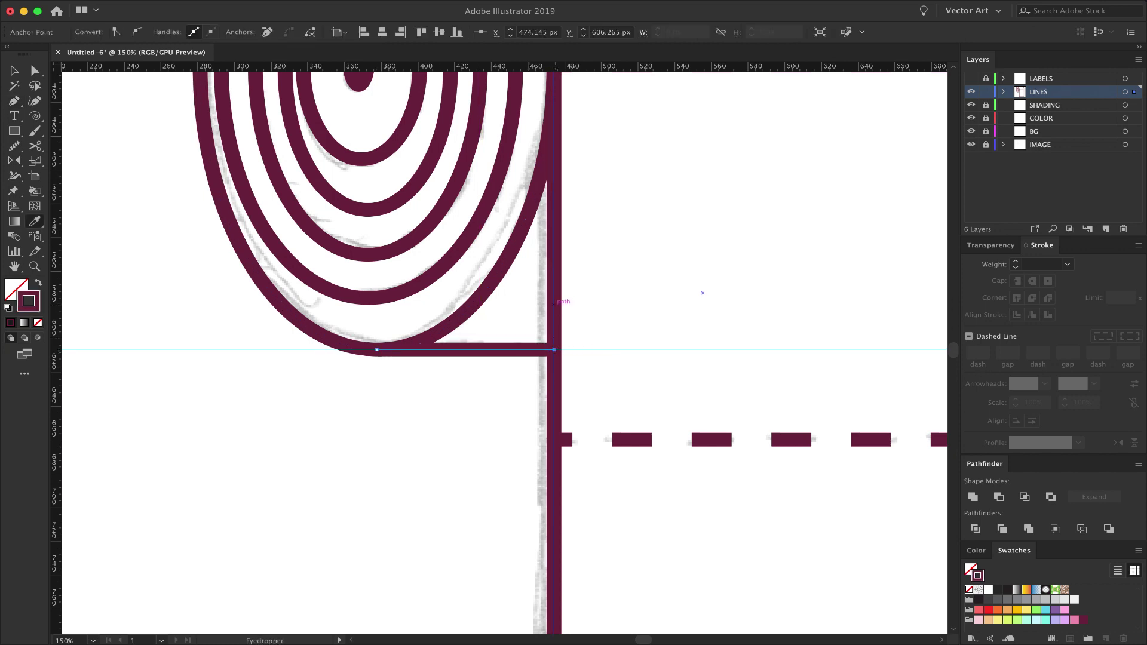
pyautogui.press('v')
pyautogui.press('super+shift+a')
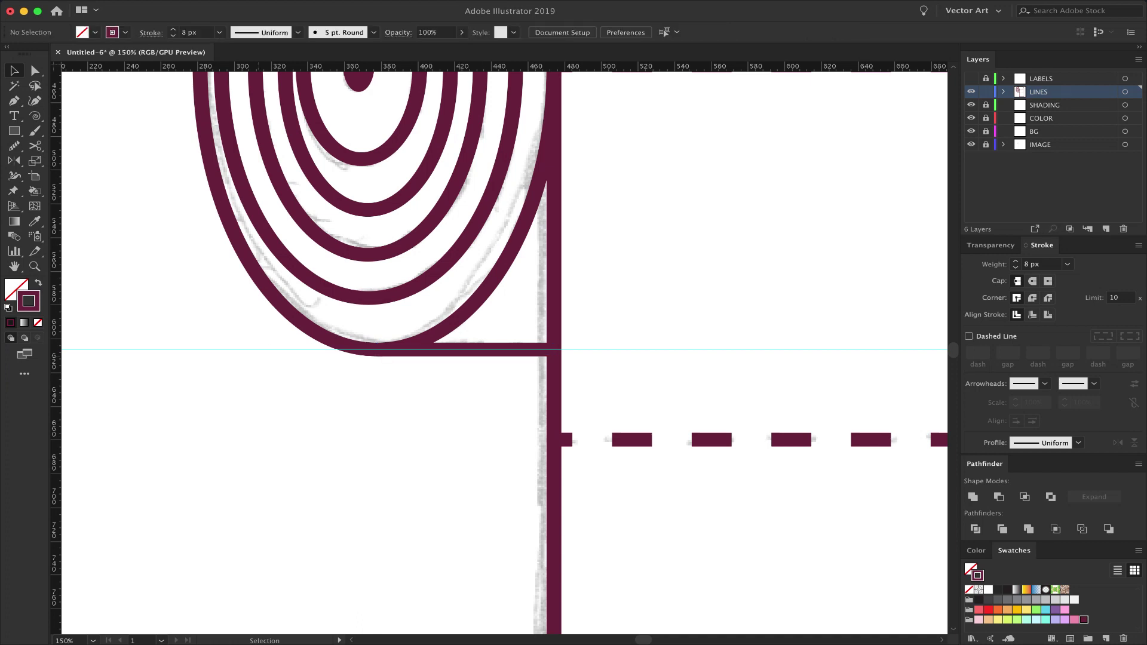
pyautogui.click(259, 349)
pyautogui.press('Delete')
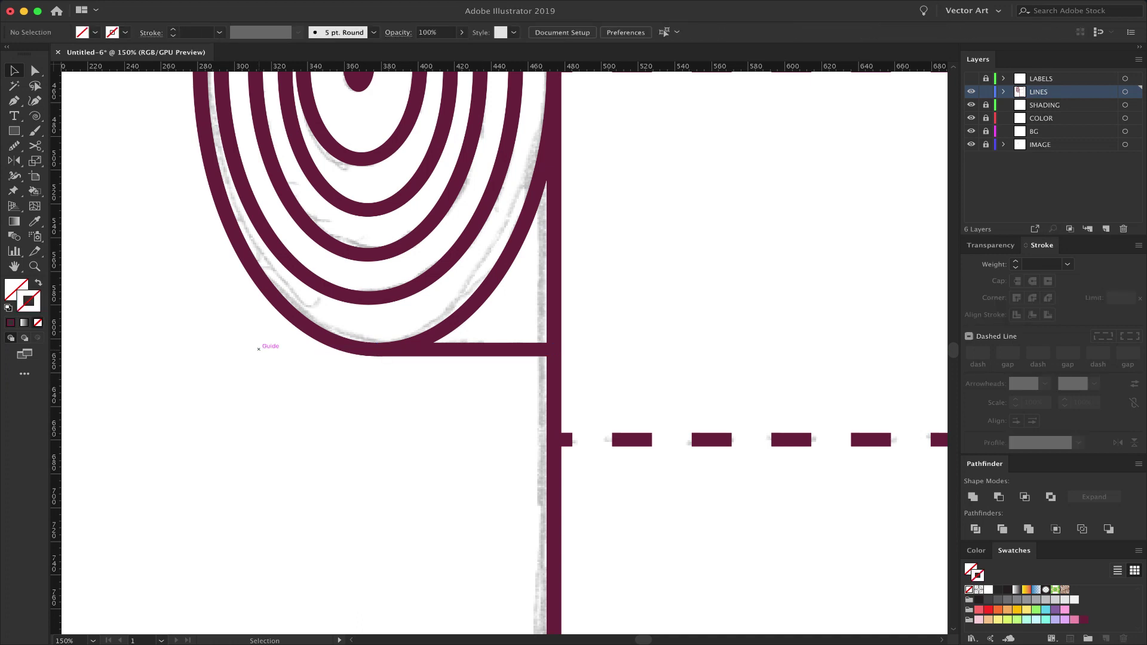
# Unlock the IMAGE layer, select the sketch image to check its opacity, and lock the layer again
pyautogui.press('super+0')
pyautogui.press('super+equal')
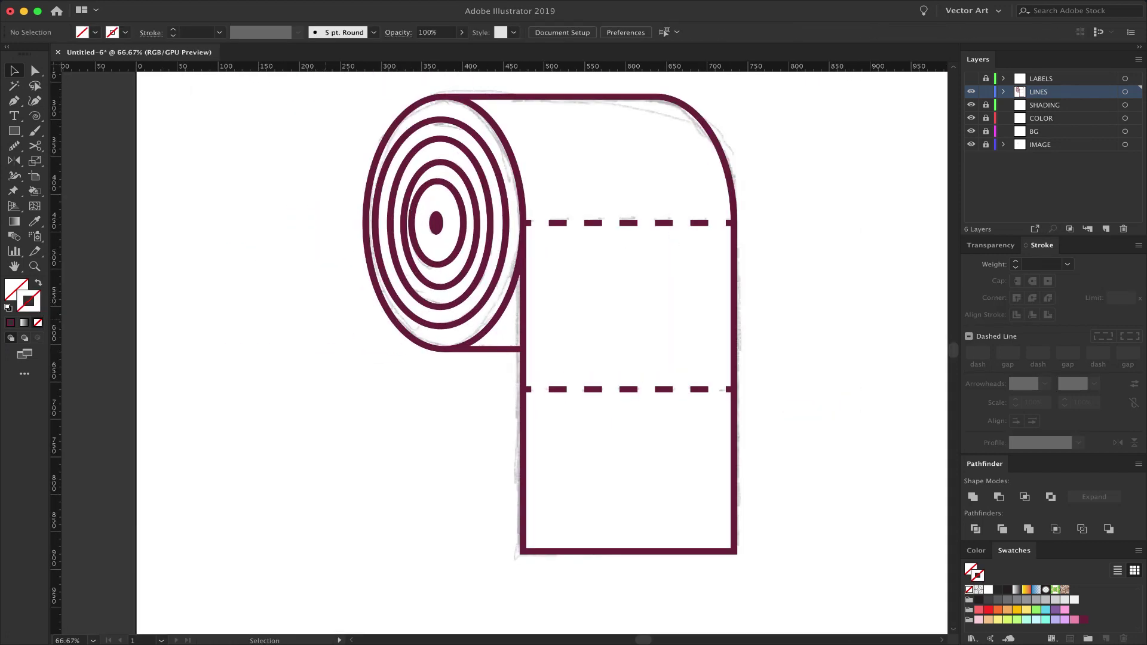
pyautogui.scroll(5, 499, 353)
pyautogui.hscroll(2, 498, 353)
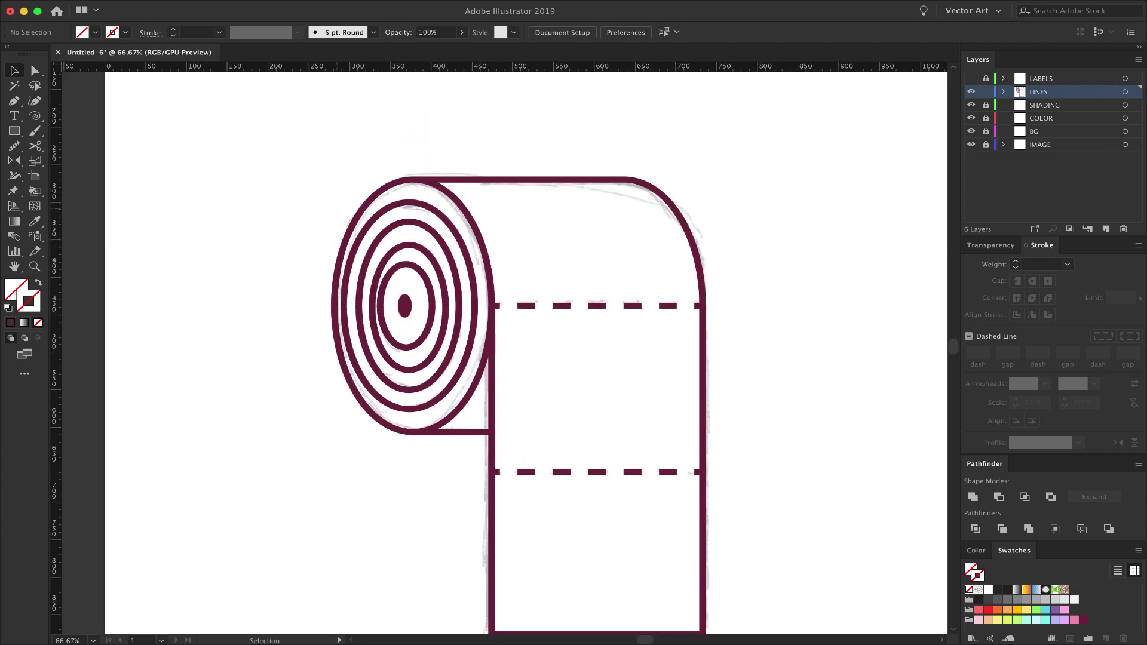
pyautogui.click(384, 210)
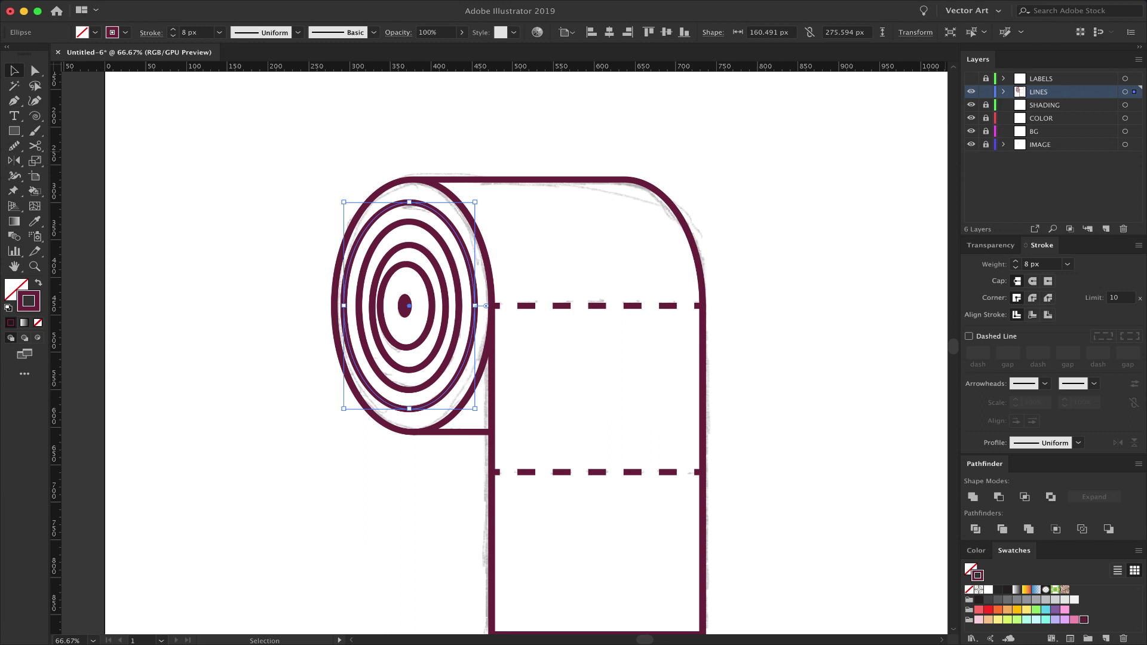
pyautogui.click(986, 145)
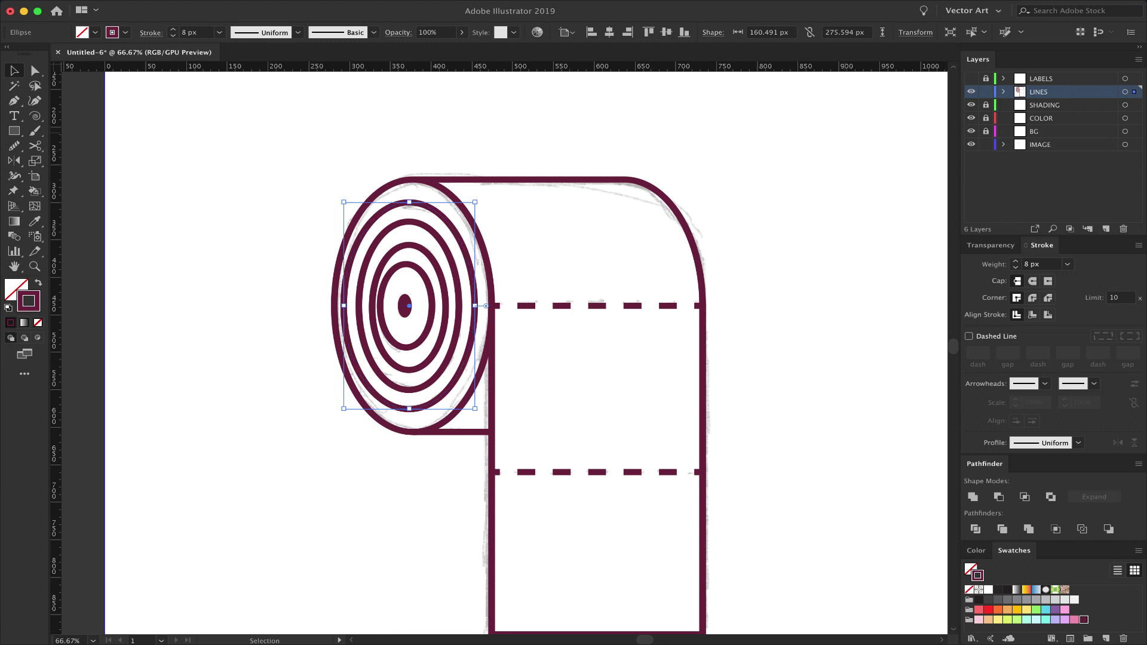
pyautogui.click(840, 135)
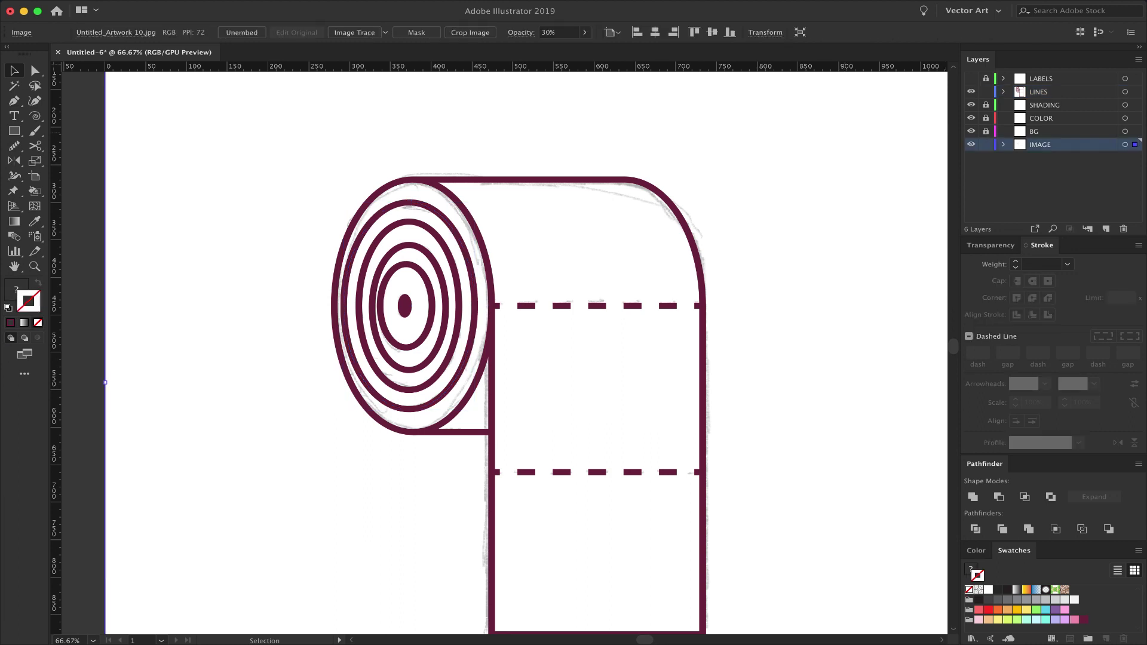
pyautogui.click(986, 144)
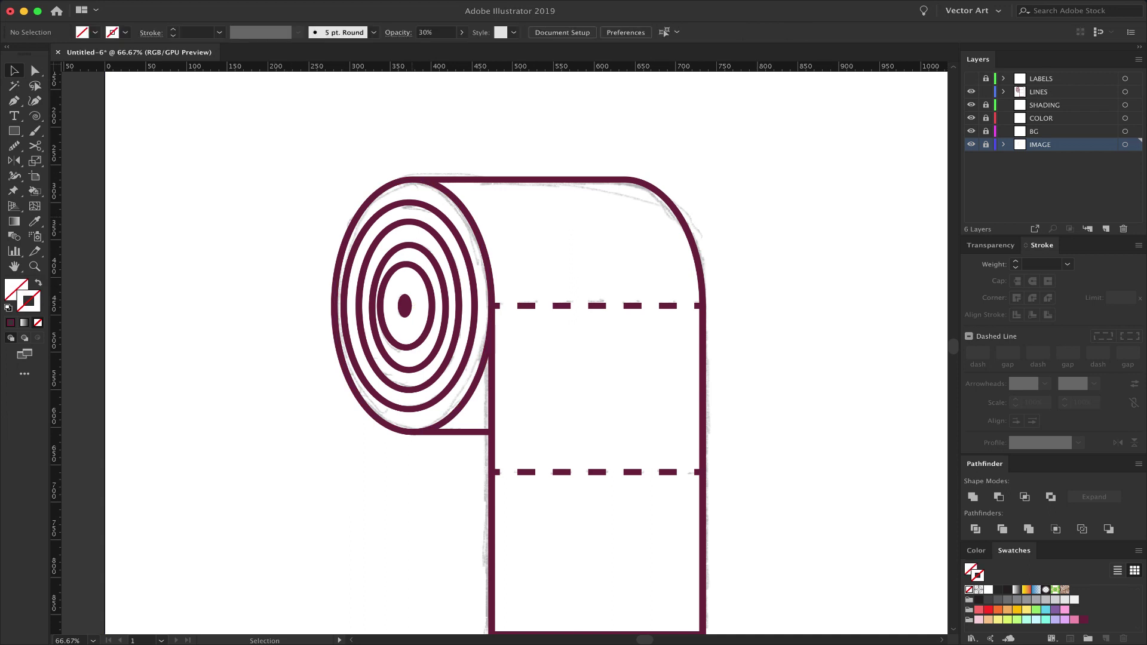
# Select the four inner ring ellipses of the roll and lower their opacity to 20%
pyautogui.moveTo(404, 234); pyautogui.dragTo(411, 275)
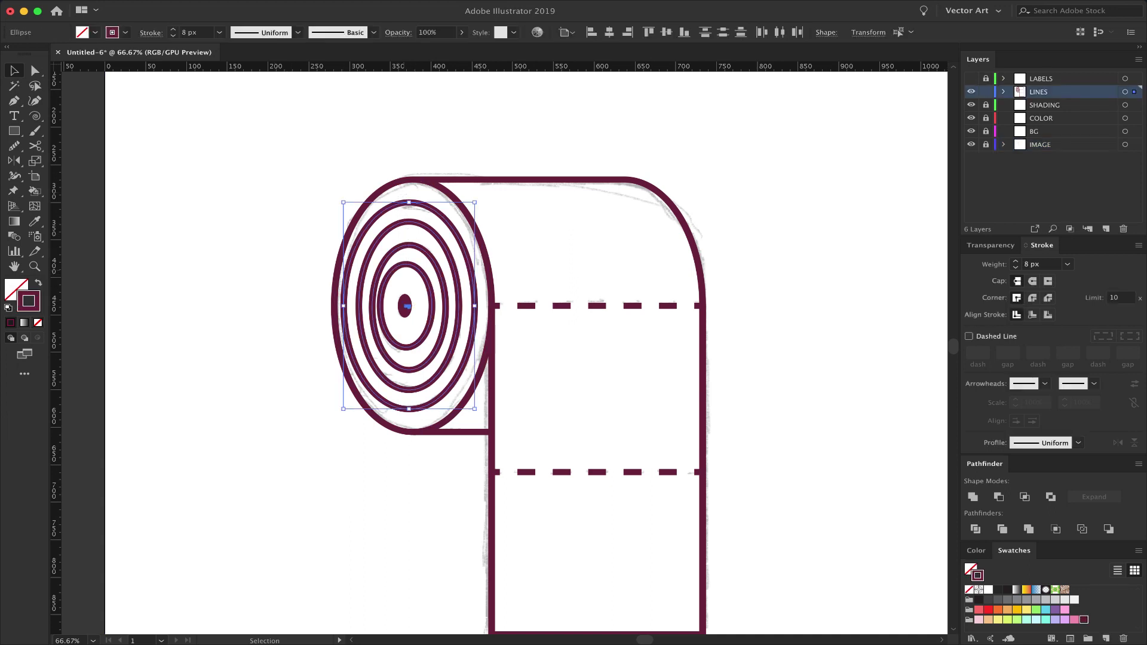
pyautogui.click(991, 245)
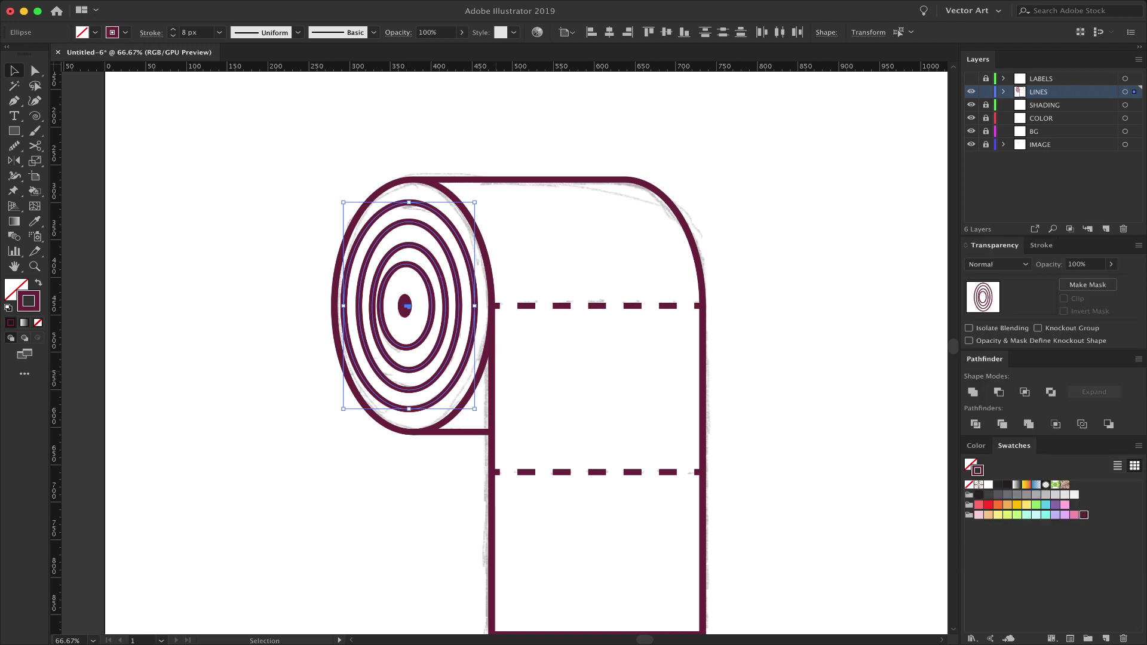
pyautogui.doubleClick(1077, 264)
pyautogui.hotkey('shift', 'Down')
pyautogui.hotkey('shift', 'Down')
pyautogui.hotkey('shift', 'Down')
pyautogui.hotkey('shift', 'Down')
pyautogui.hotkey('shift', 'Down')
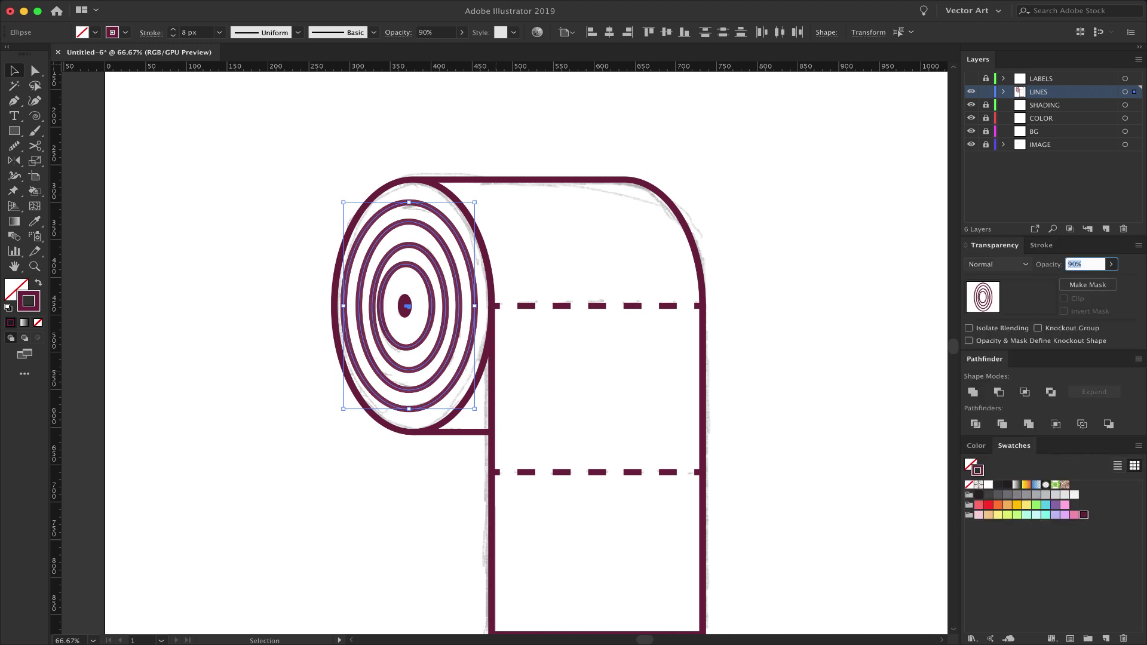
pyautogui.write('20')
pyautogui.press('Return')
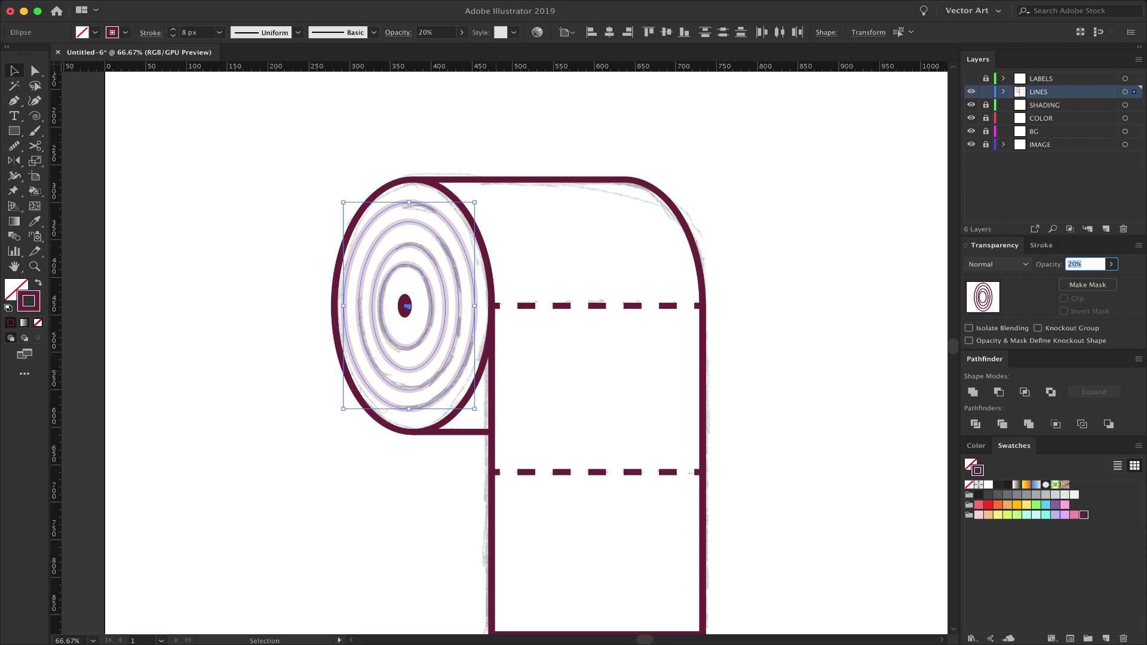
pyautogui.click(741, 215)
# Cut the largest faded ring with the Scissors tool at four points around the ends of its sketched upper and lower-right strokes
pyautogui.press('super+plus')
pyautogui.press('super+plus')
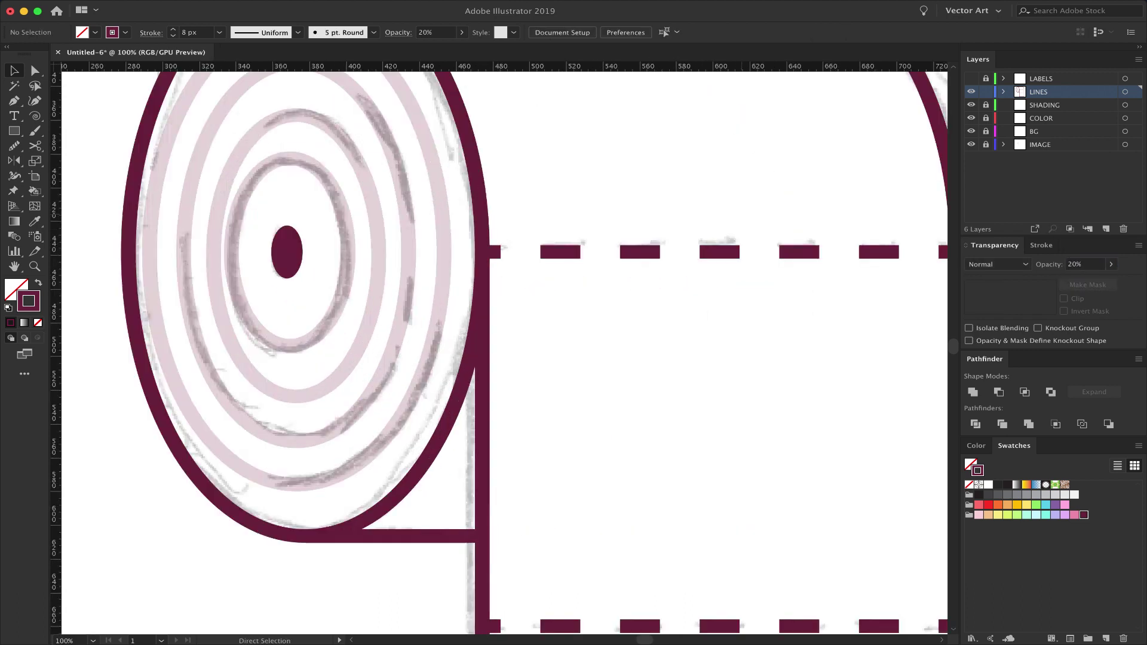
pyautogui.moveTo(505, 335); pyautogui.dragTo(601, 329)
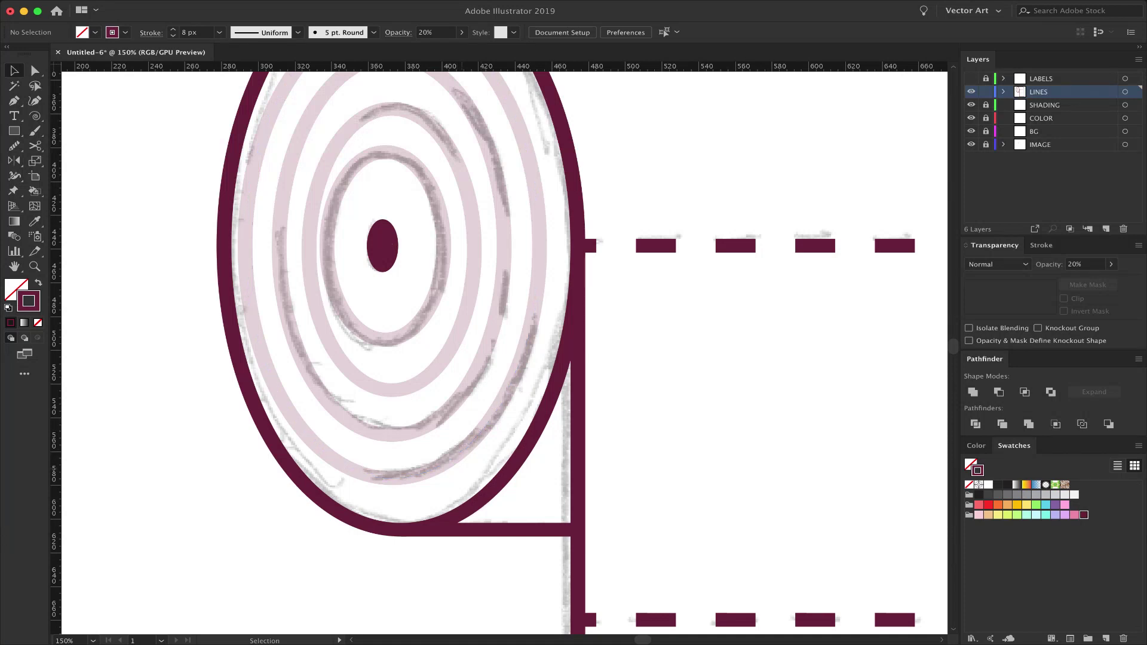
pyautogui.click(411, 475)
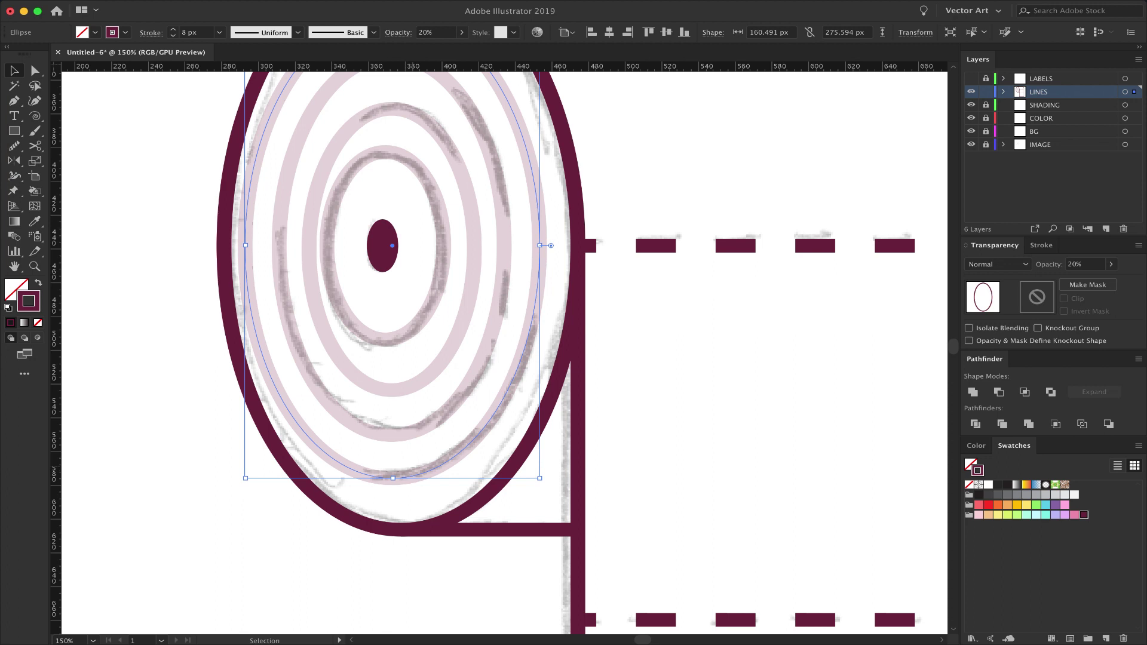
pyautogui.press('c')
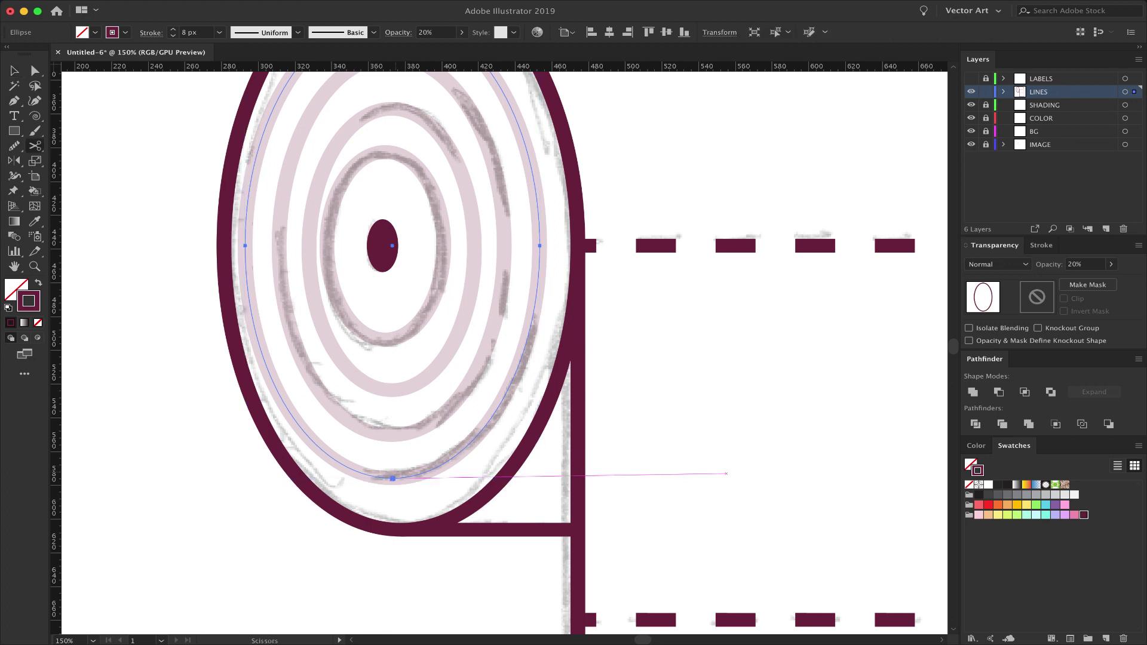
pyautogui.click(366, 474)
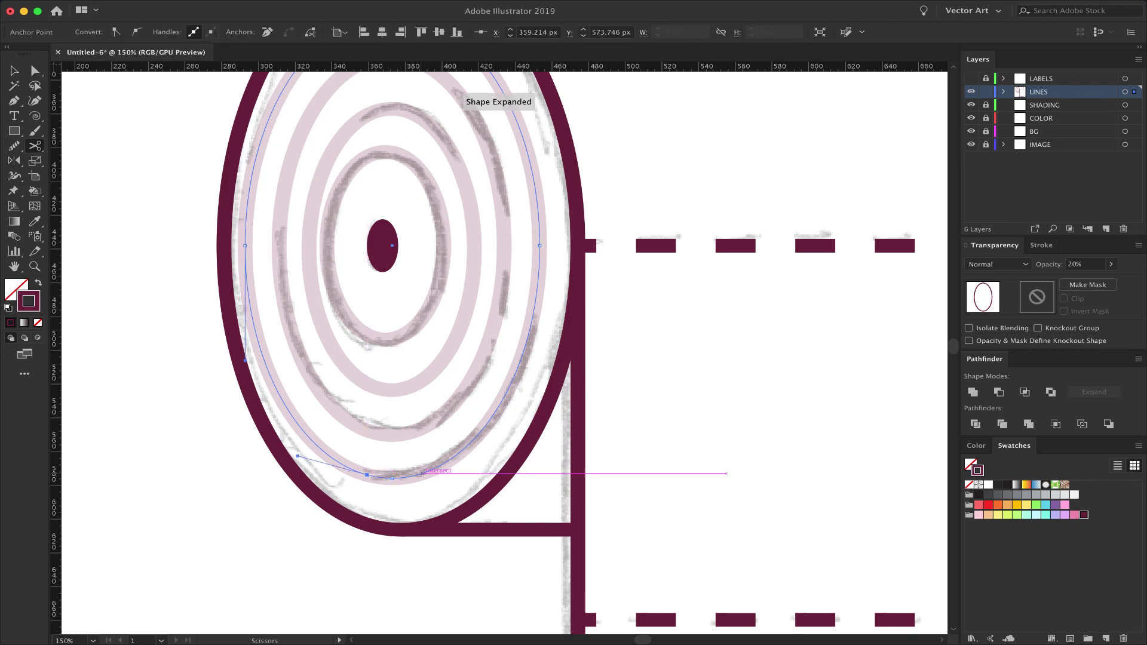
pyautogui.click(533, 312)
pyautogui.moveTo(507, 152); pyautogui.dragTo(558, 270)
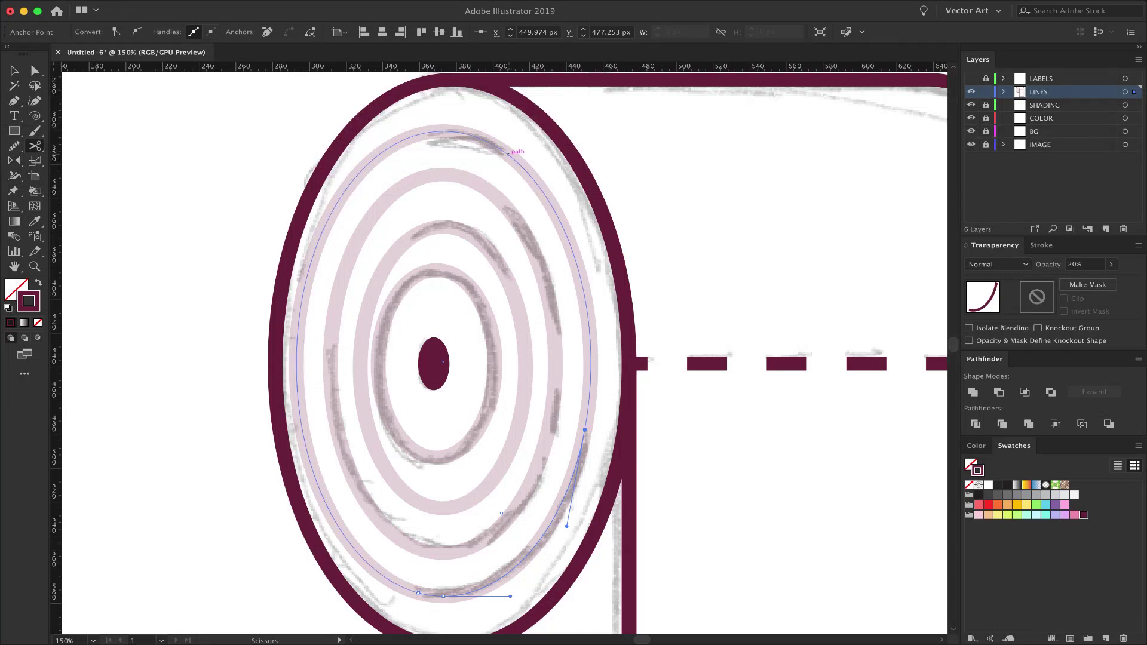
pyautogui.click(509, 154)
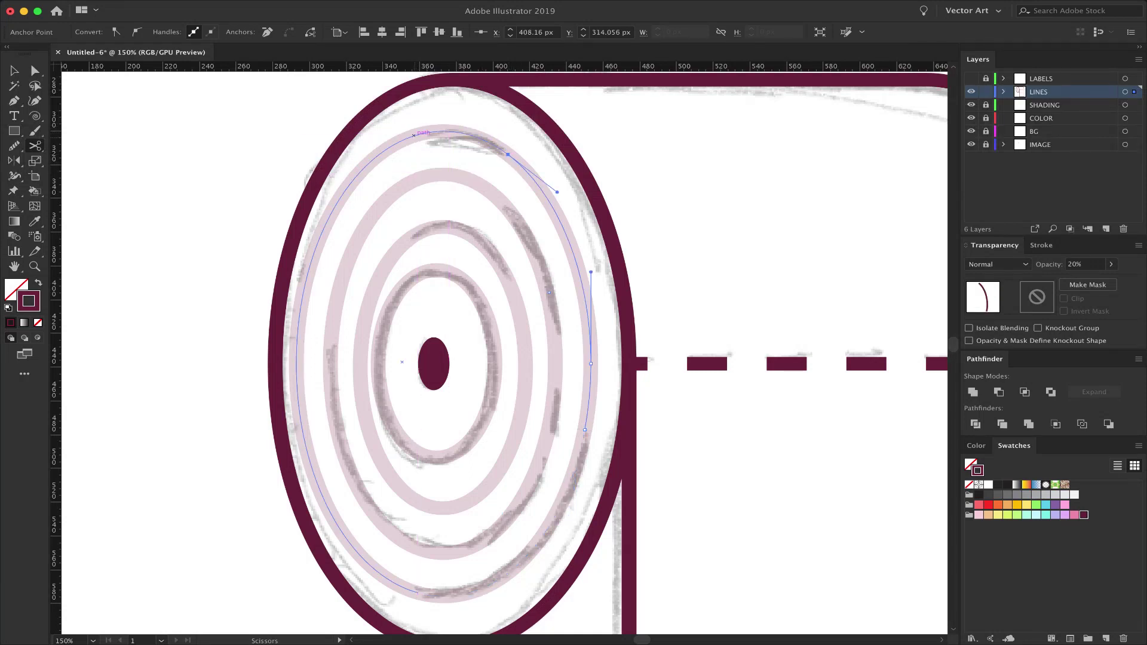
pyautogui.click(412, 136)
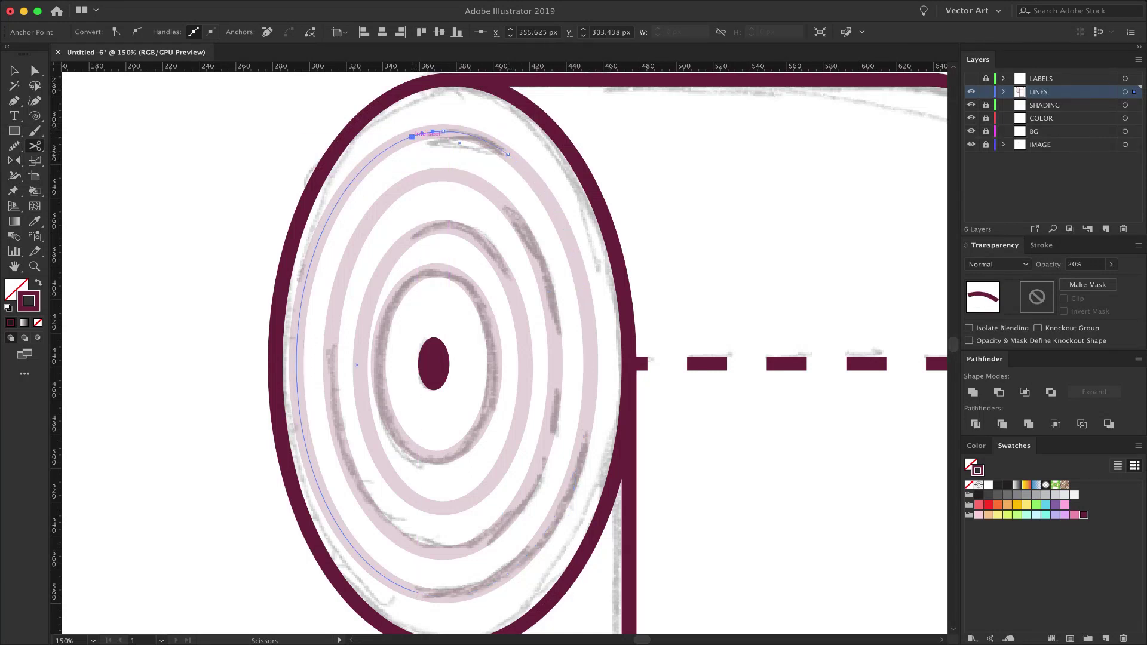
# Delete the left and right segments of the cut ring, keeping only the short top arc and the lower-right arc
pyautogui.press('v')
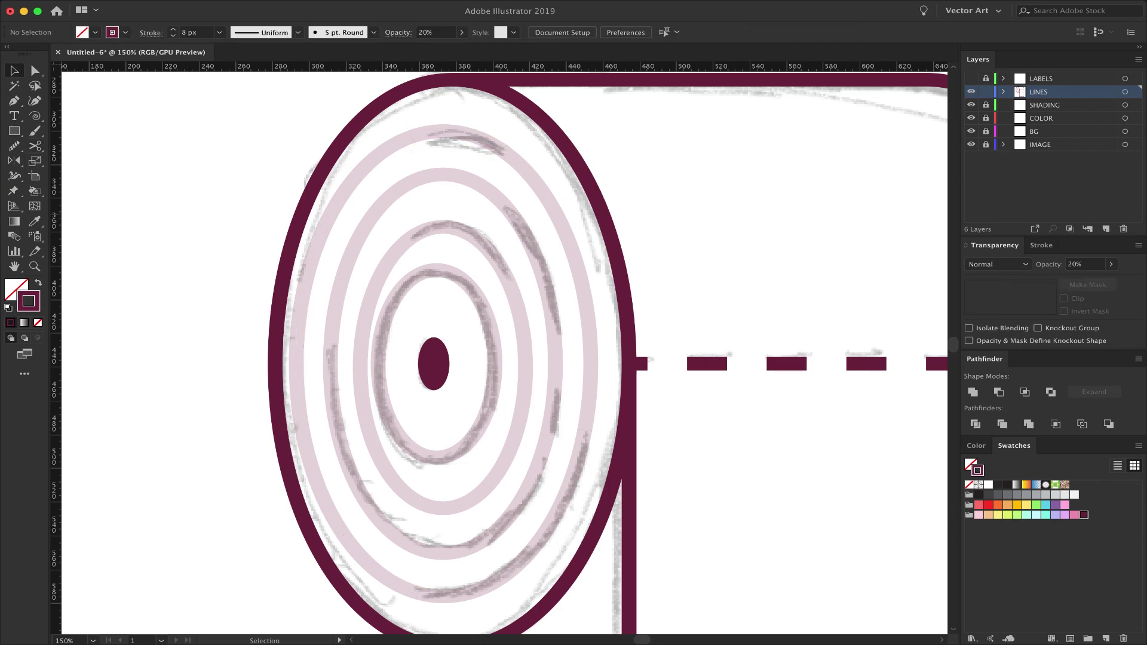
pyautogui.click(331, 213)
pyautogui.press('Delete')
pyautogui.click(575, 262)
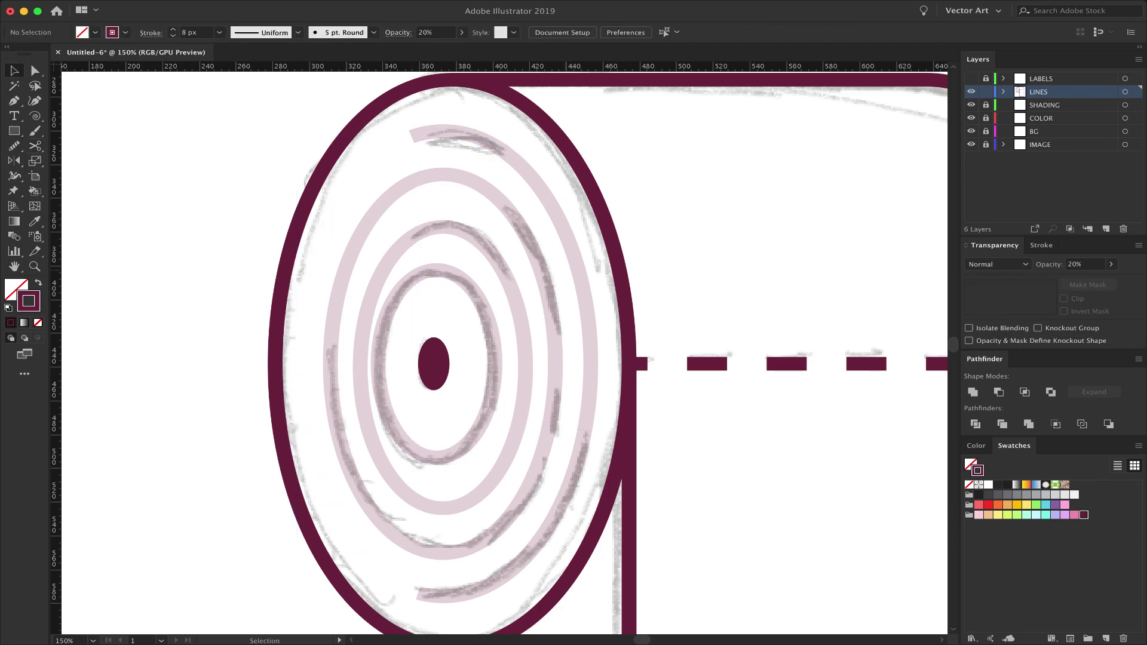
pyautogui.press('Delete')
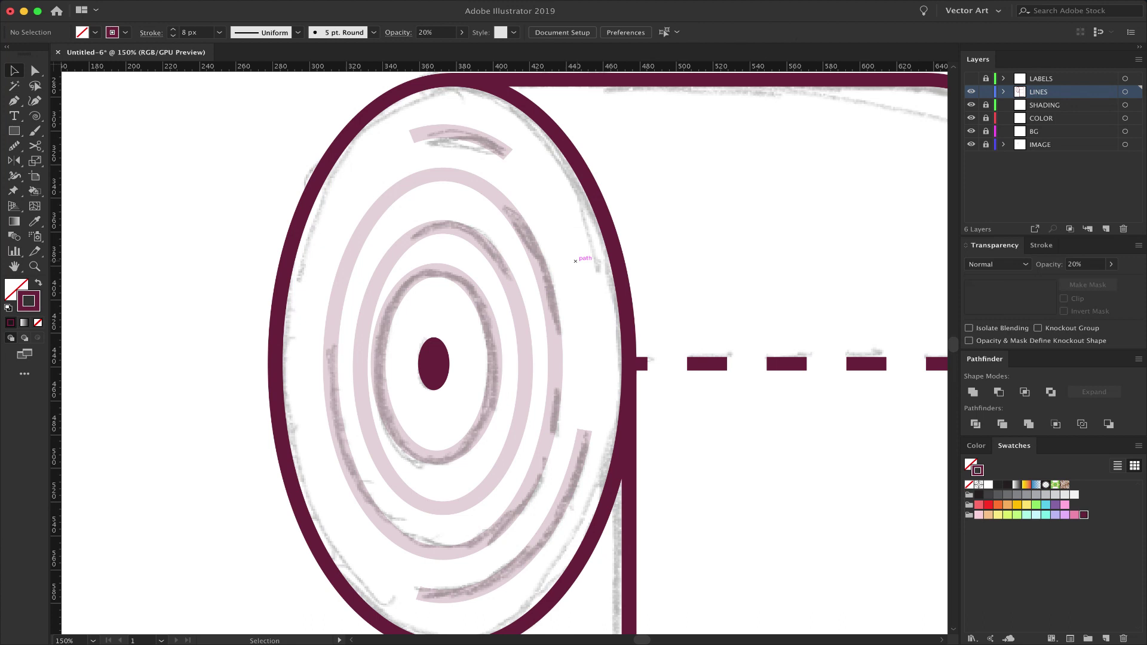
# Cut the second-largest faded ring with the Scissors tool at six points matching the ends of its sketched strokes
pyautogui.click(481, 186)
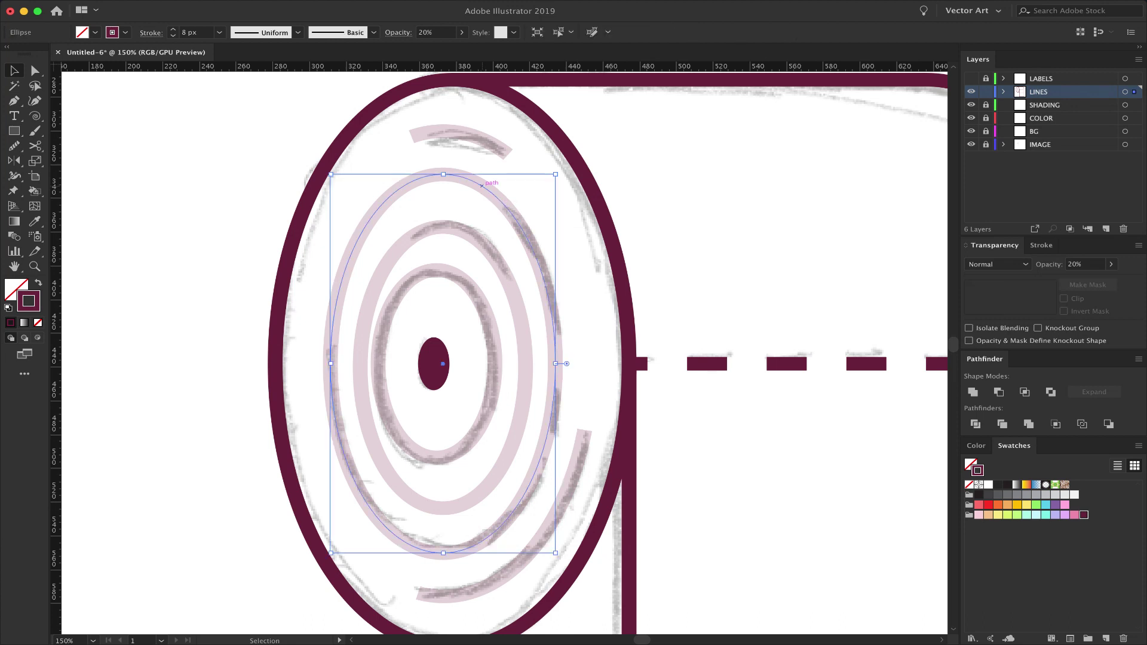
pyautogui.press('c')
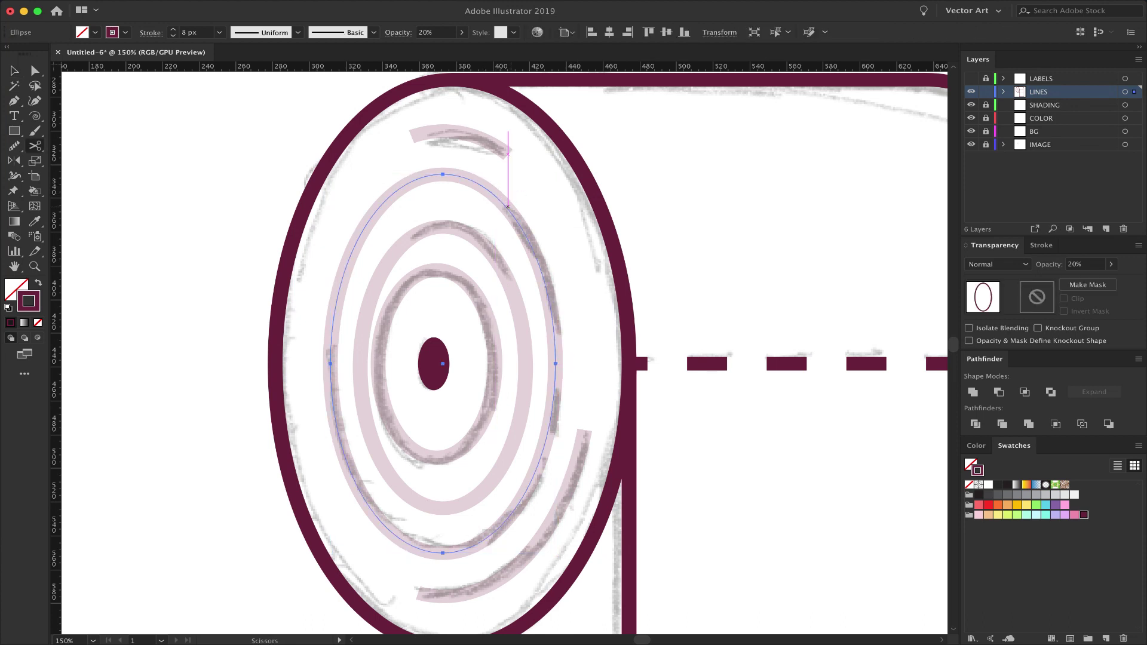
pyautogui.click(504, 205)
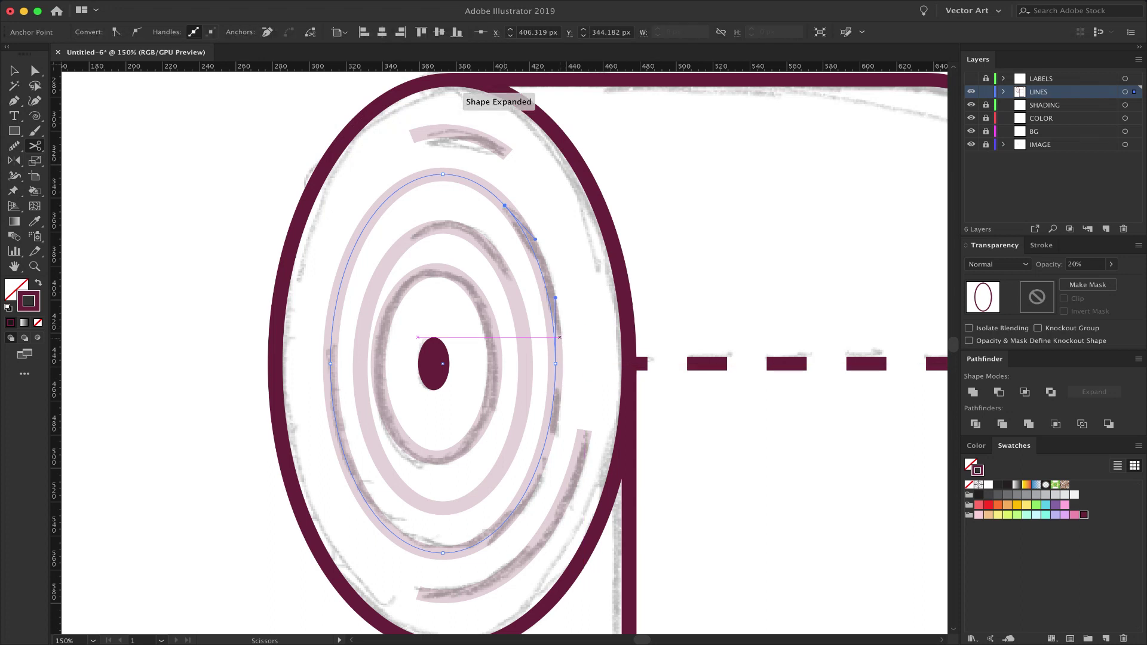
pyautogui.click(554, 332)
pyautogui.press('Delete')
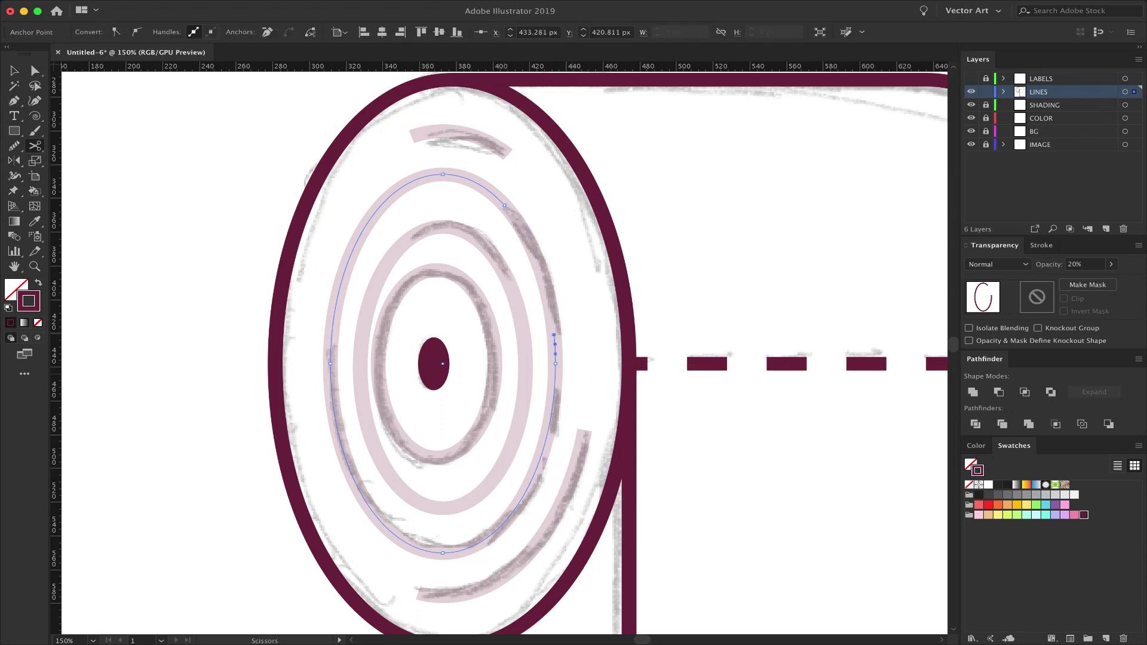
pyautogui.click(555, 390)
pyautogui.press('Delete')
pyautogui.click(549, 429)
pyautogui.press('Delete')
pyautogui.click(539, 461)
pyautogui.press('Delete')
pyautogui.click(331, 346)
pyautogui.press('v')
pyautogui.press('super+shift+a')
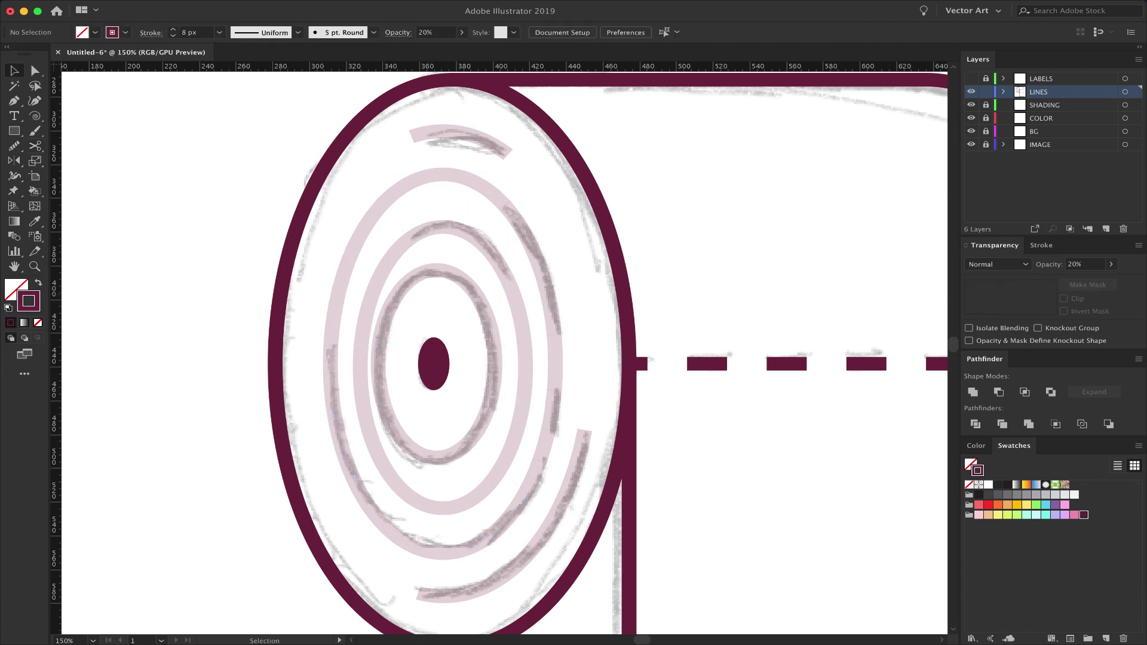
# Delete the cut ring's upper-left segment and the two short gap segments on its right side
pyautogui.click(345, 280)
pyautogui.press('Delete')
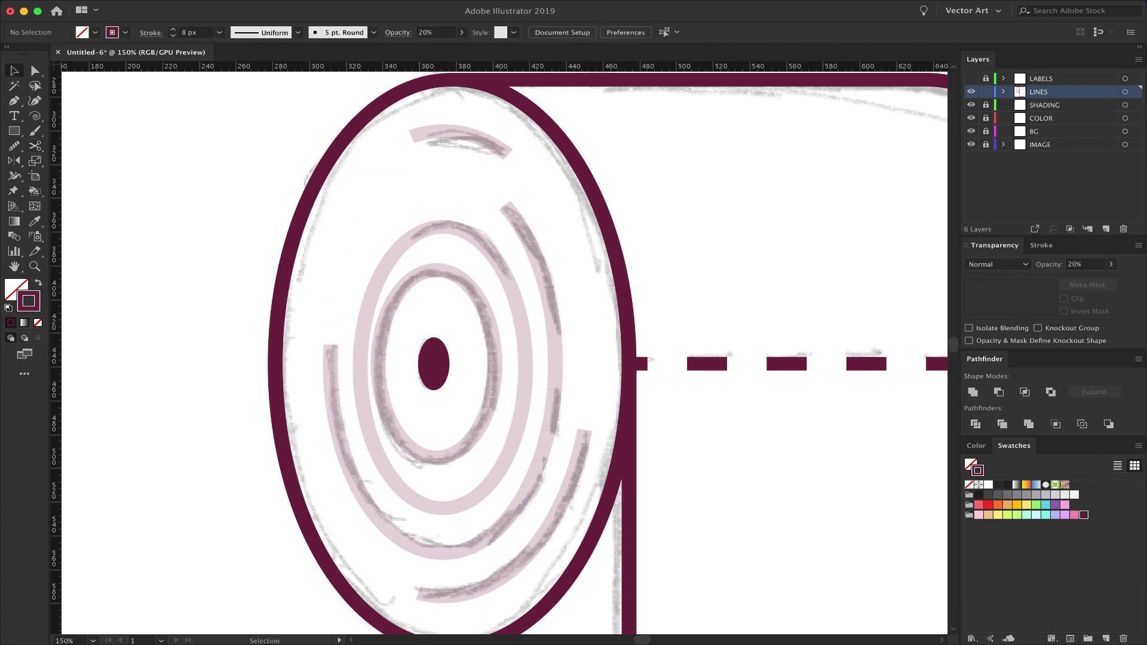
pyautogui.click(554, 360)
pyautogui.press('Delete')
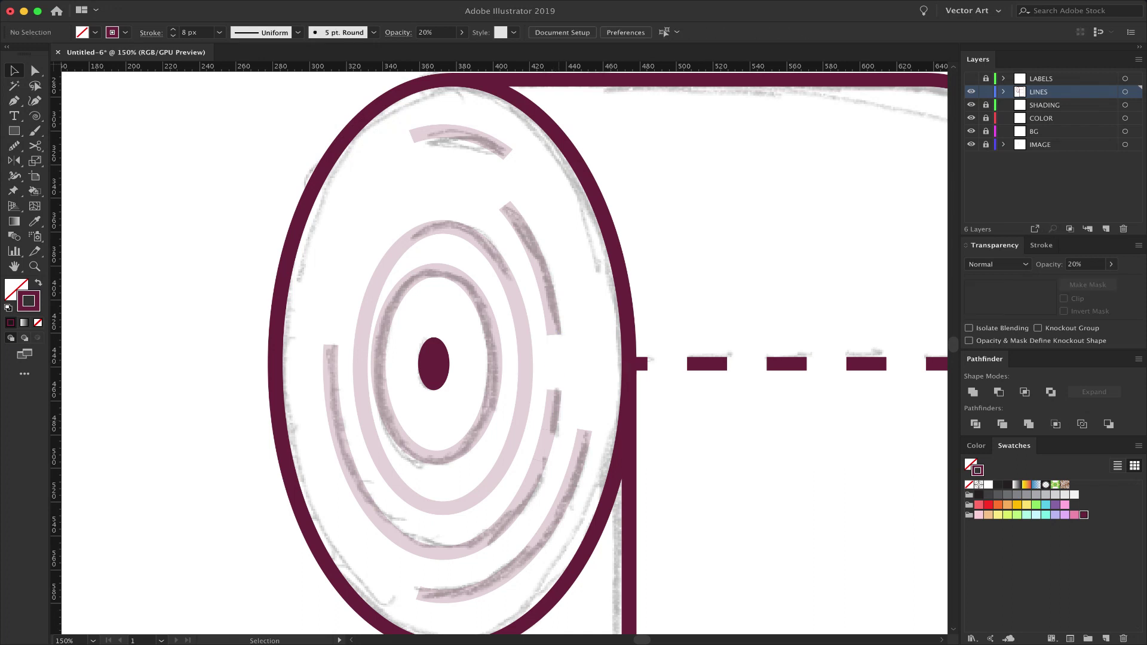
pyautogui.click(543, 443)
pyautogui.press('Delete')
# Cut the third faded ring at both ends of its sketched top stroke and delete everything except that top arc
pyautogui.click(526, 352)
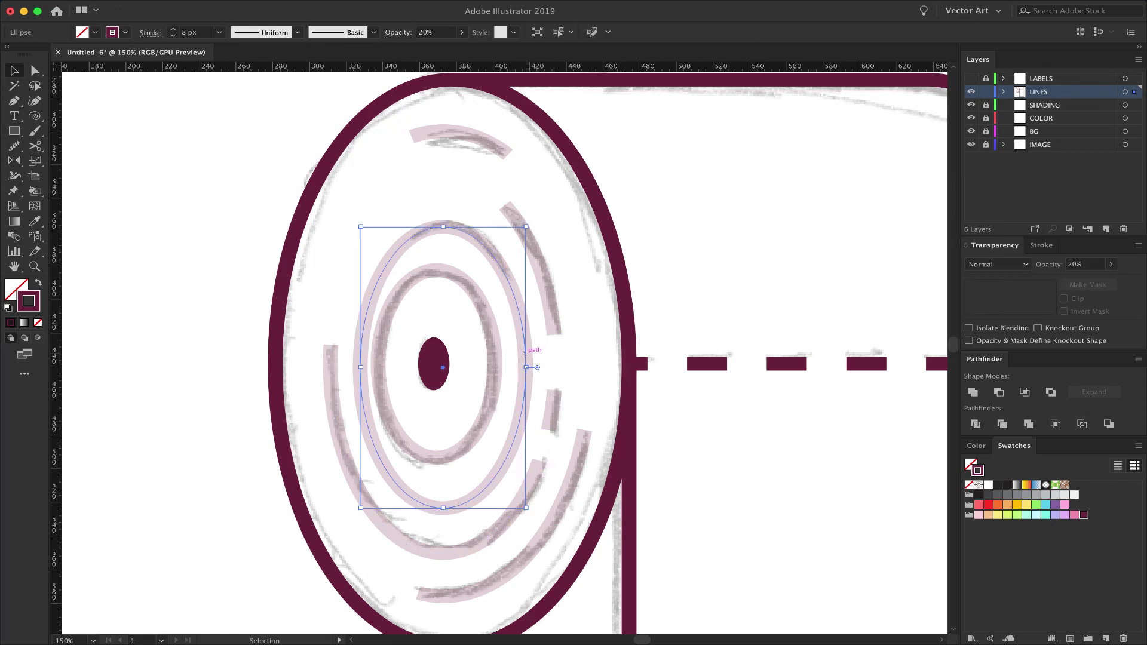
pyautogui.press('c')
pyautogui.click(508, 281)
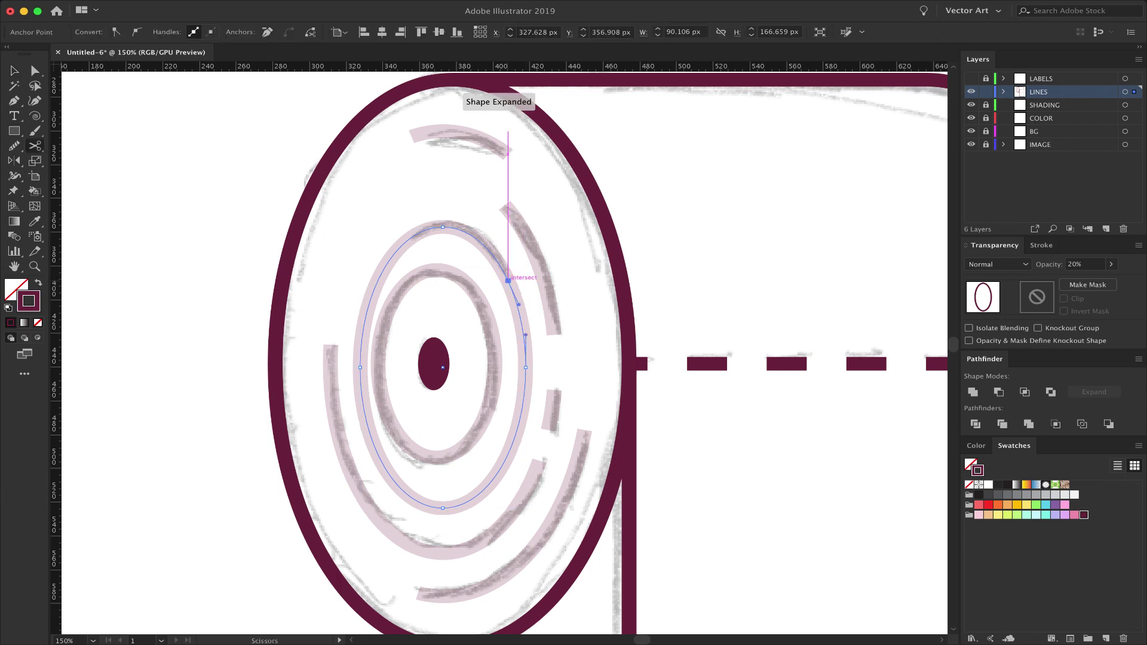
pyautogui.click(411, 235)
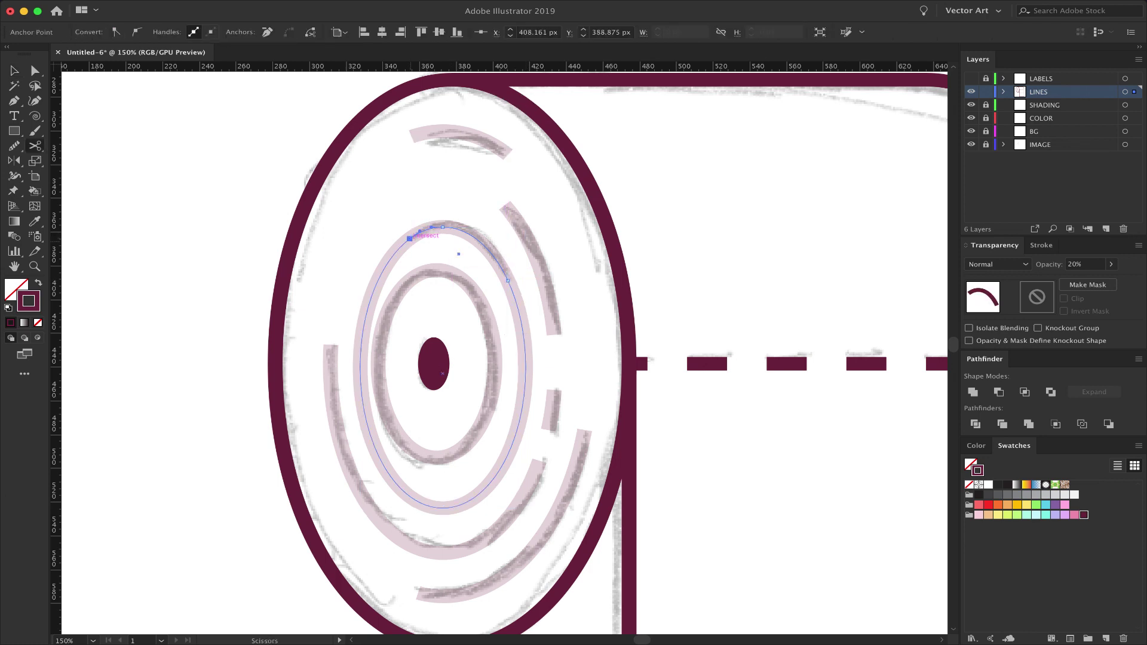
pyautogui.press('v')
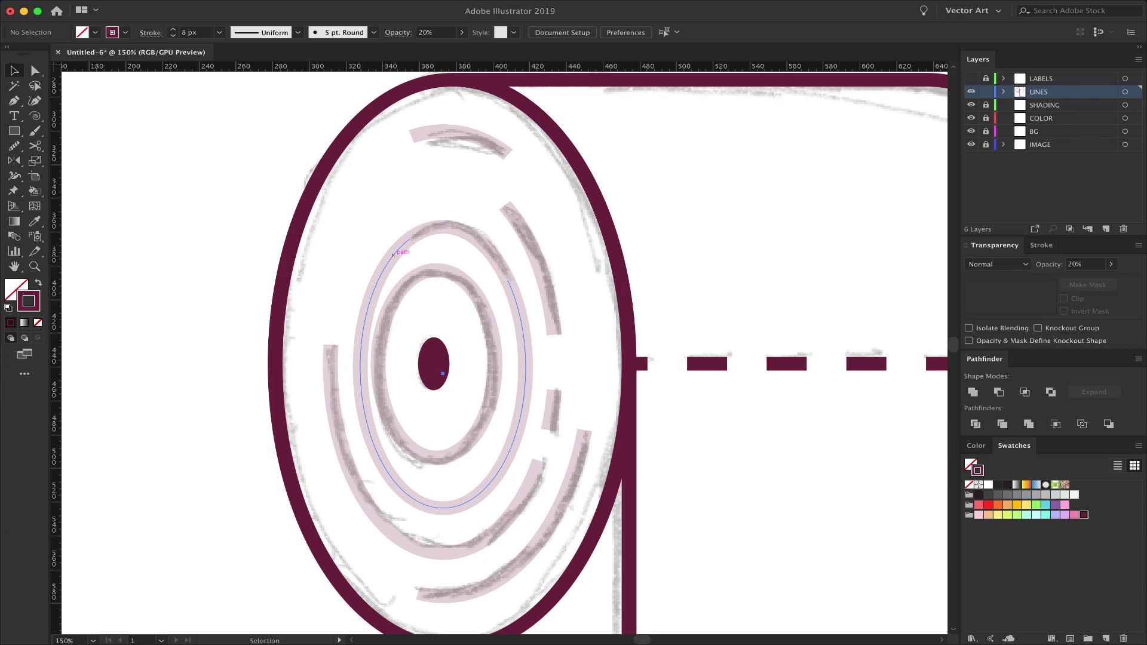
pyautogui.click(395, 254)
pyautogui.press('Delete')
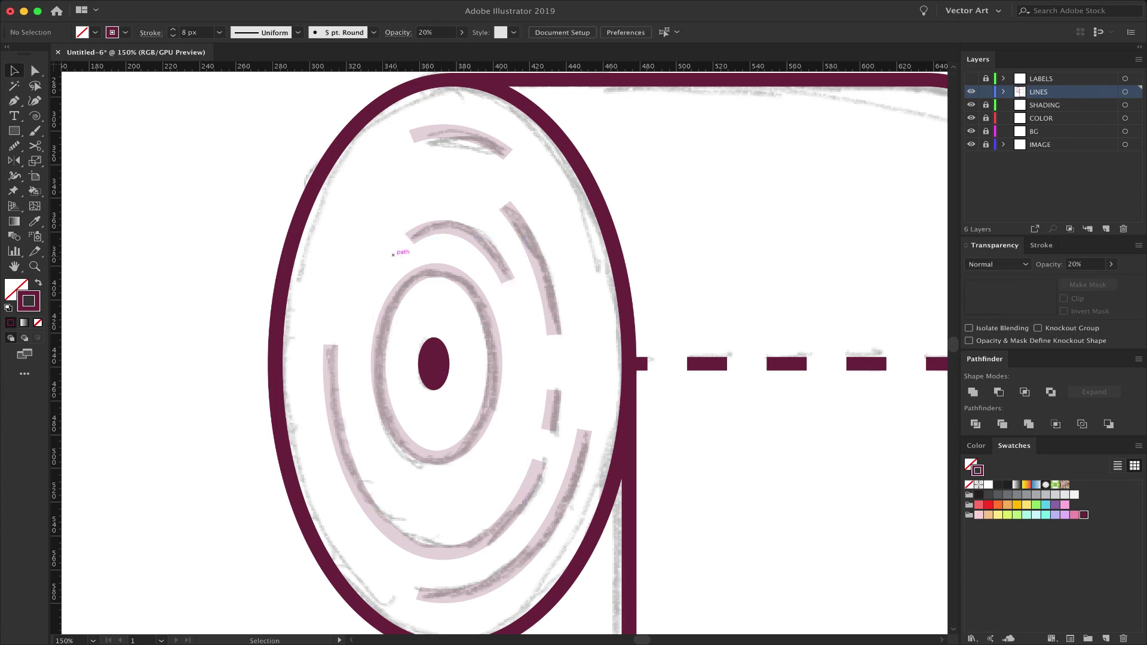
# Select the roll's end outline with the faded inner ring and arcs, and set their opacity to 100%
pyautogui.press('super+minus')
pyautogui.press('super+minus')
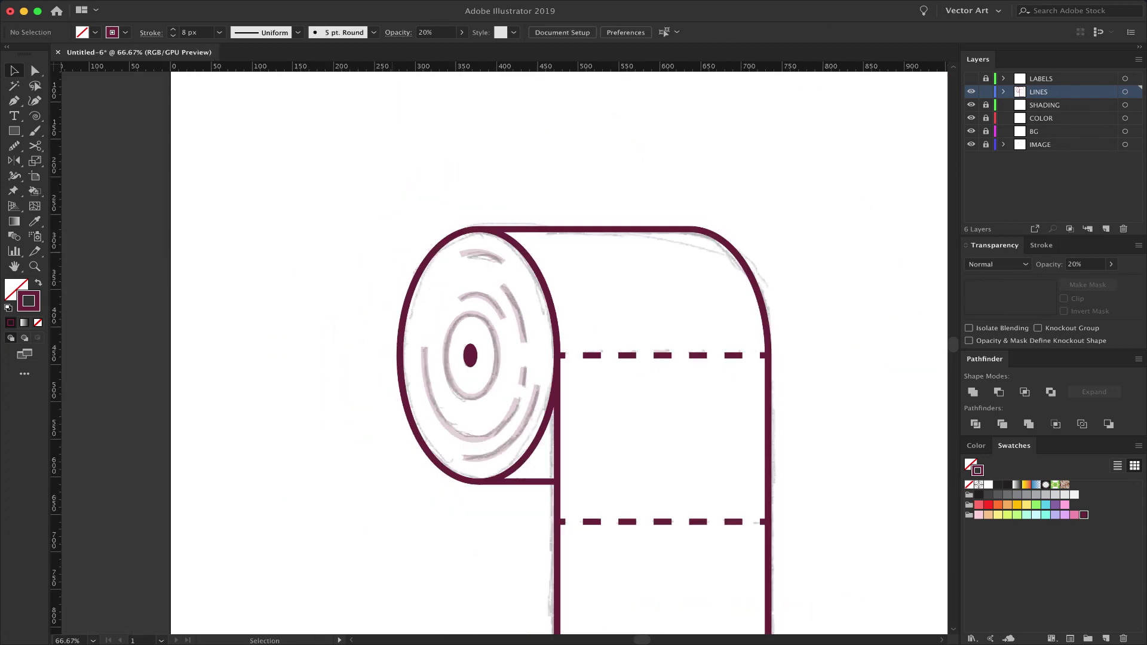
pyautogui.press('super+equal')
pyautogui.press('super+equal')
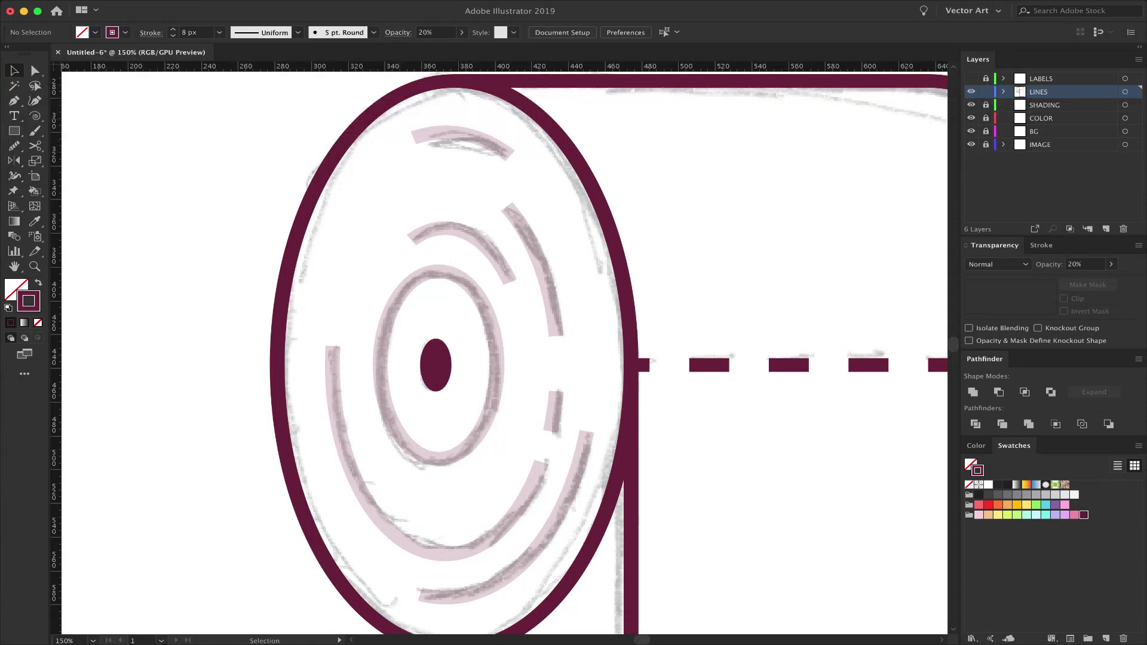
pyautogui.moveTo(399, 119); pyautogui.dragTo(518, 600)
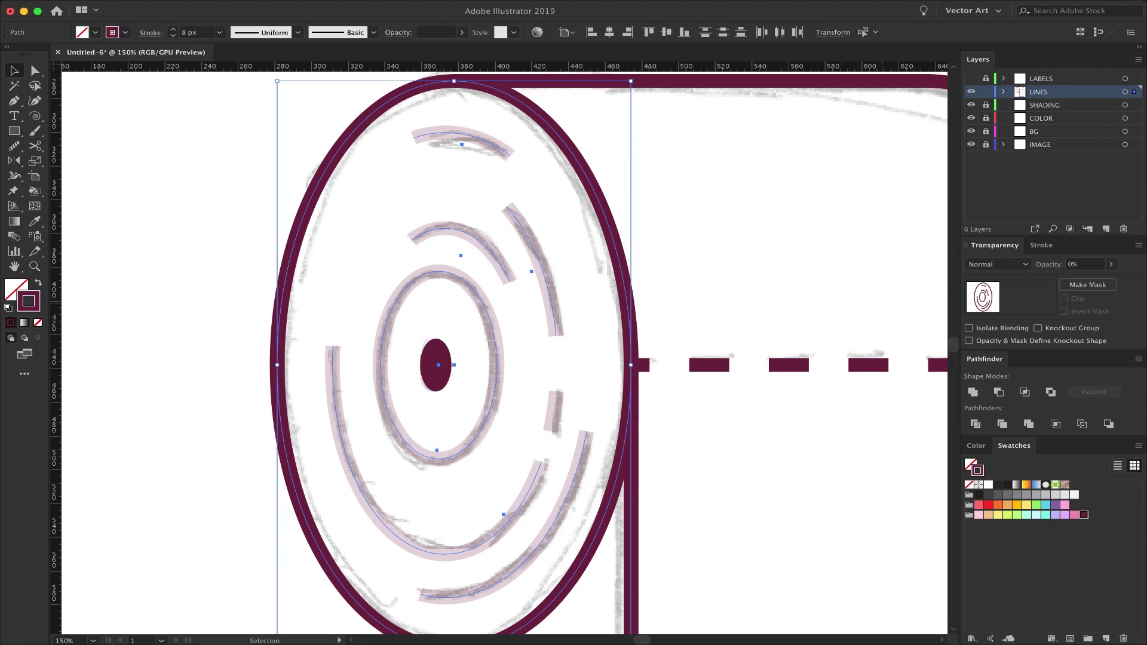
pyautogui.click(1080, 265)
pyautogui.write('100')
pyautogui.press('Return')
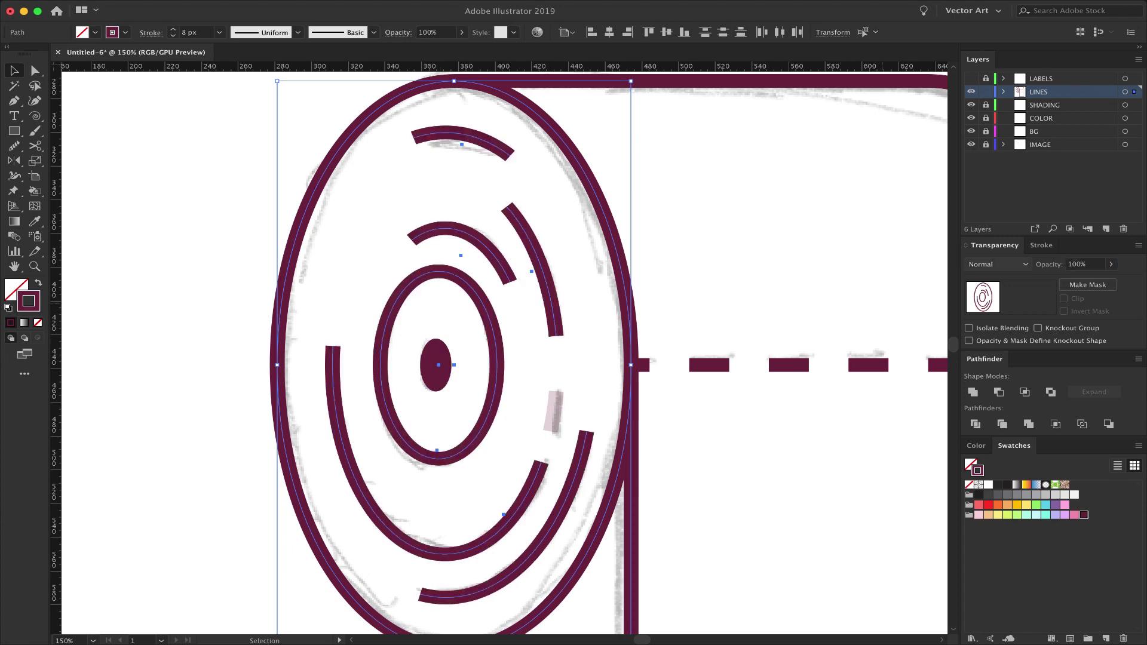
# Set the opacity of the remaining faded short dash on the right side of the rings to 100%
pyautogui.press('super+0')
pyautogui.press('super+minus')
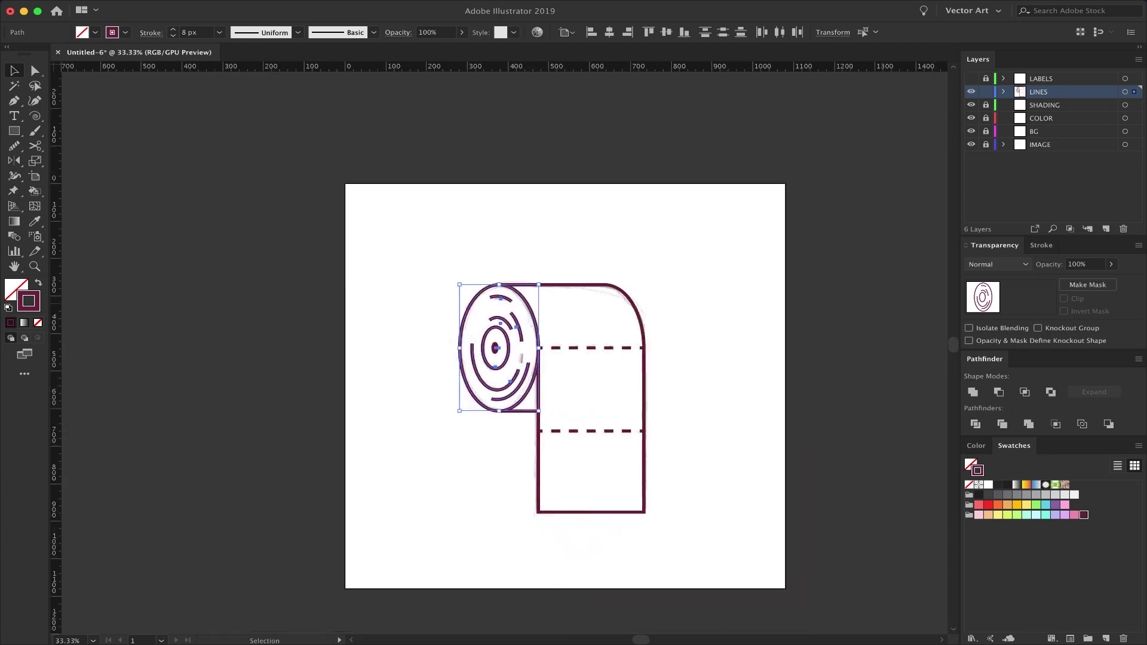
pyautogui.press('super+equal')
pyautogui.press('super+equal')
pyautogui.press('super+equal')
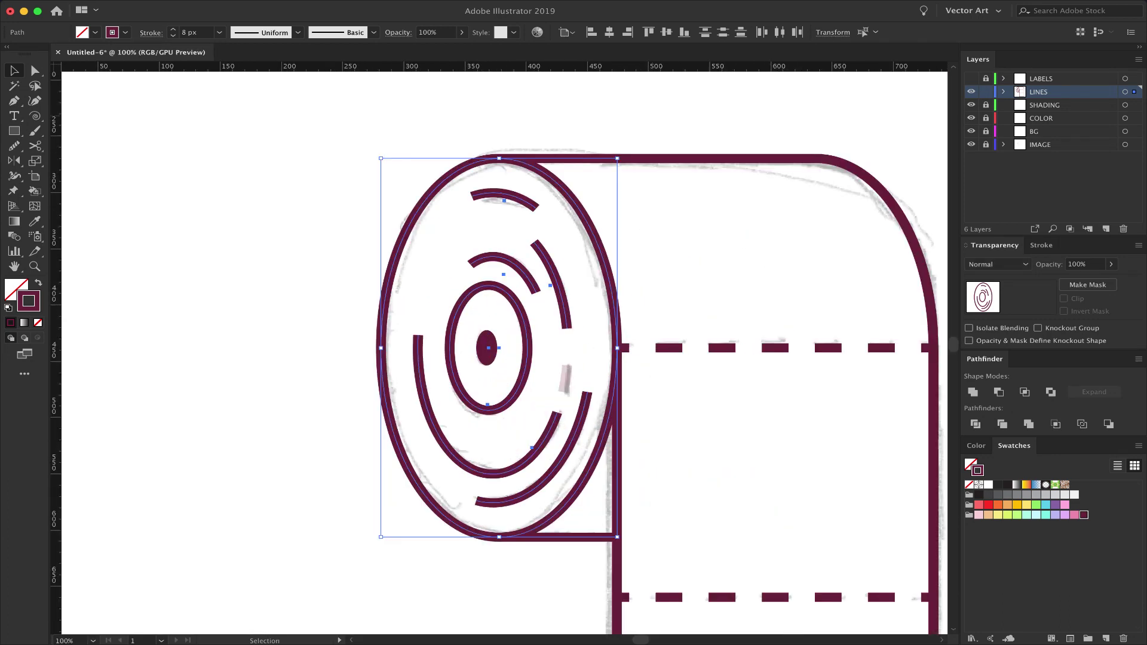
pyautogui.press('super+shift+a')
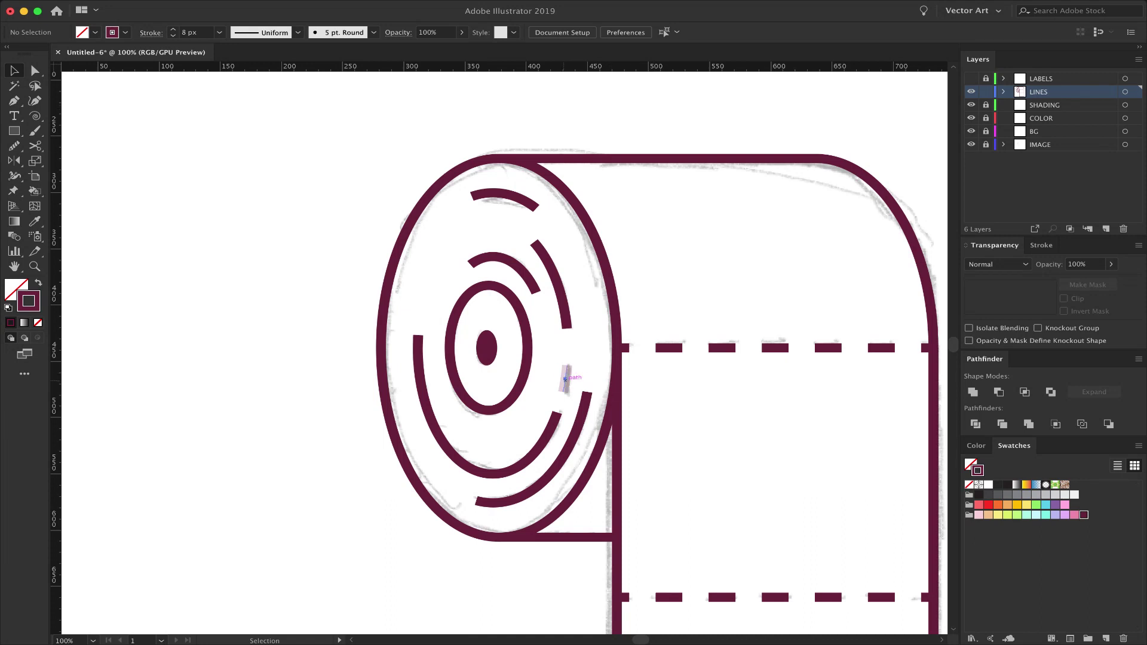
pyautogui.click(566, 379)
pyautogui.click(1049, 264)
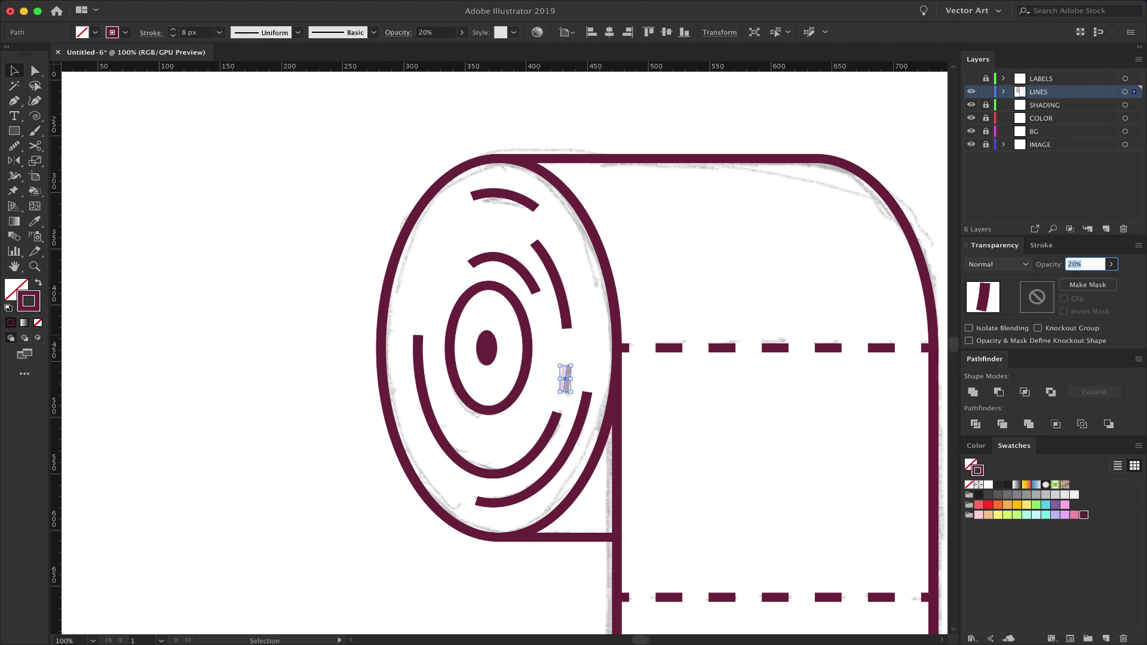
pyautogui.write('100')
pyautogui.press('Return')
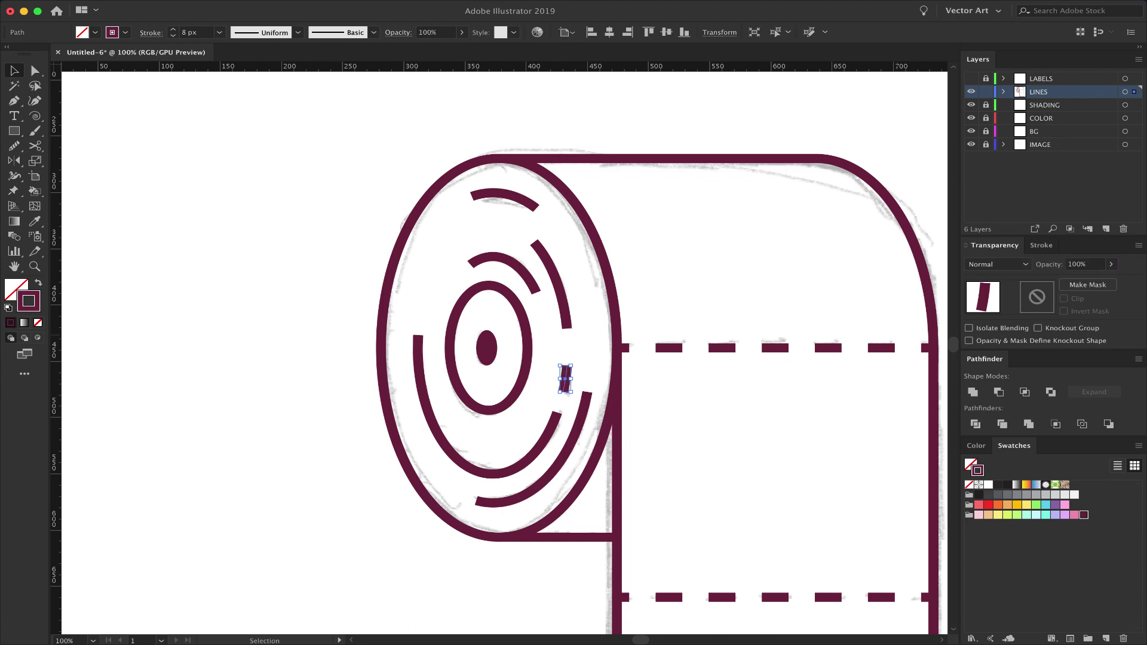
pyautogui.press('super+shift+a')
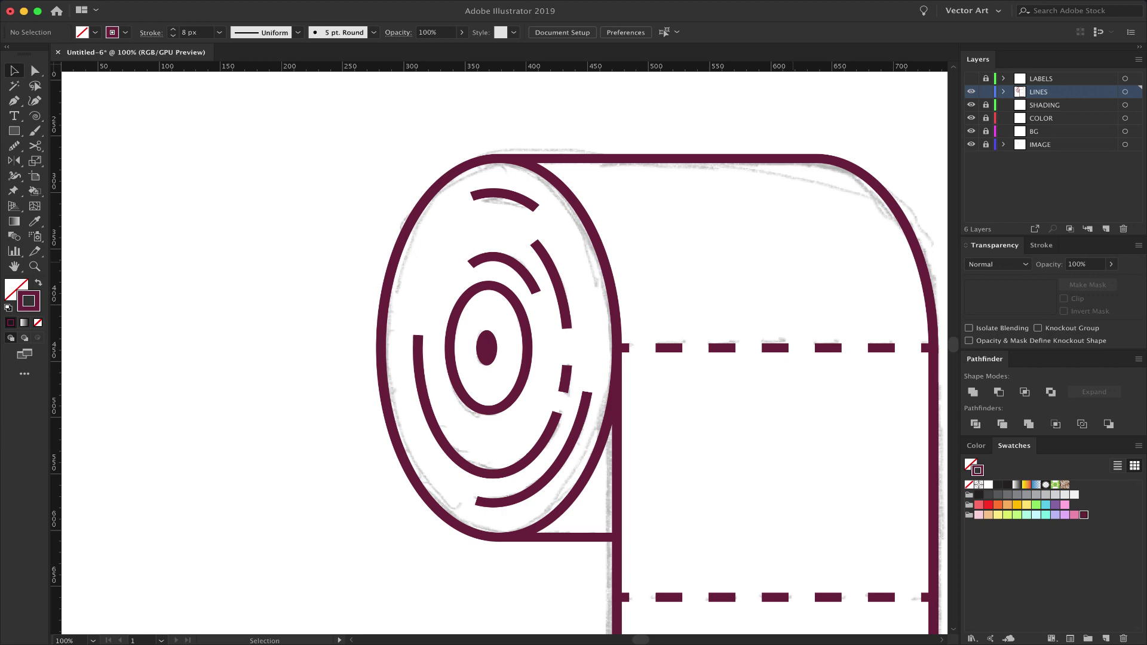
# Delete the short arc directly above the innermost complete ring of the roll
pyautogui.press('super+minus')
pyautogui.press('super+minus')
pyautogui.press('super+minus')
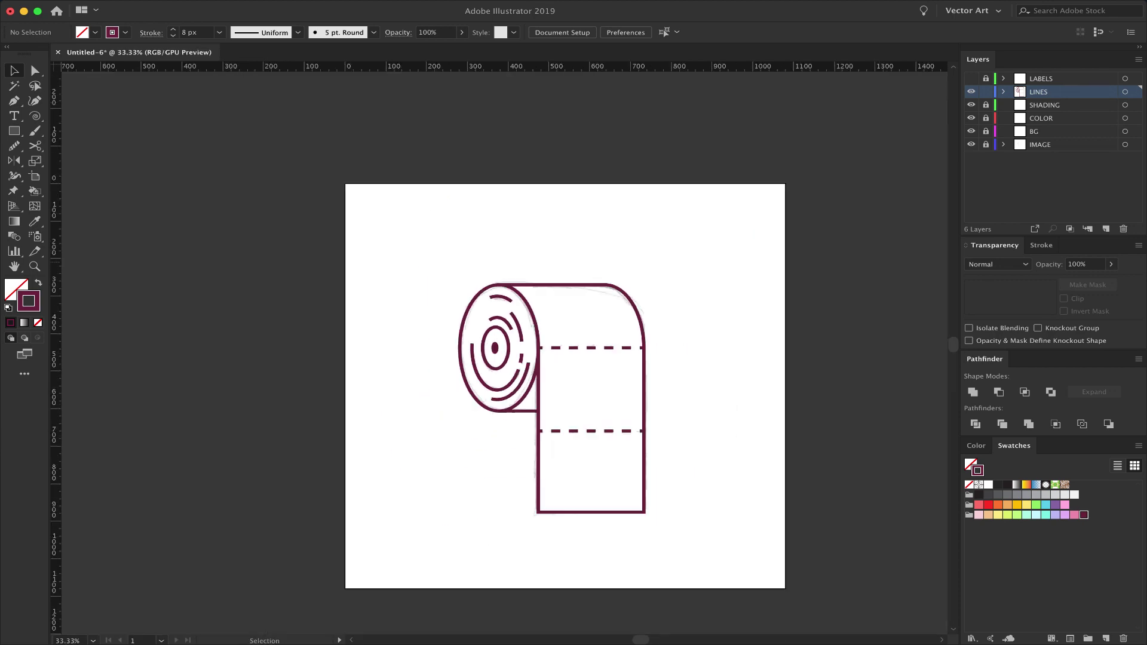
pyautogui.press('super+equal')
pyautogui.press('super+equal')
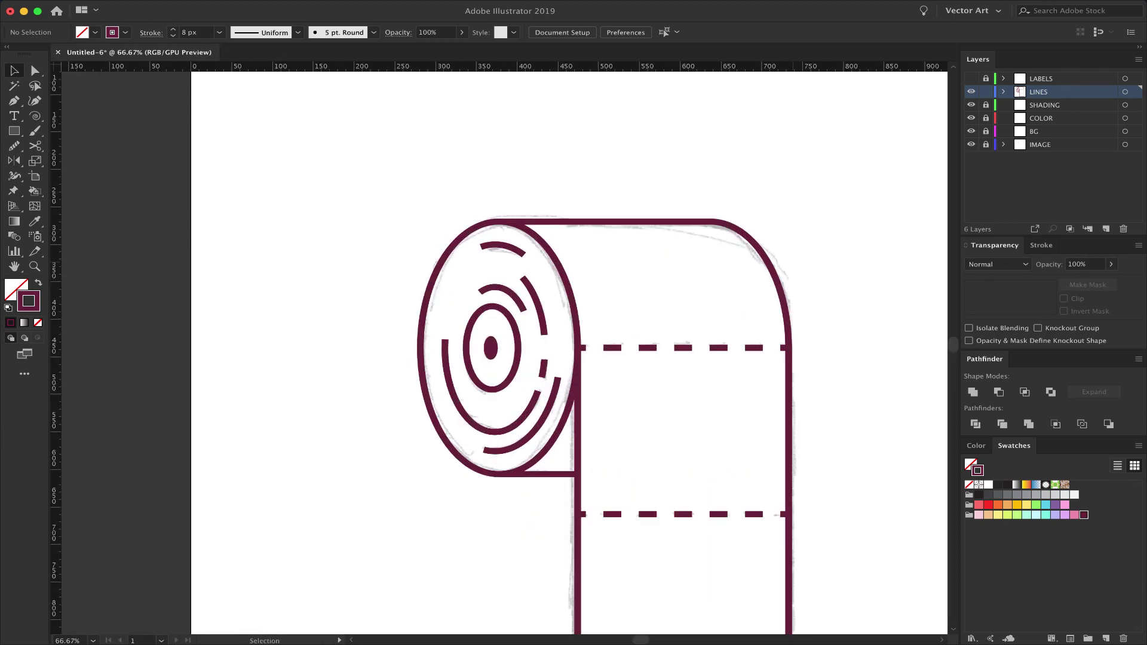
pyautogui.press('super+equal')
pyautogui.press('super+equal')
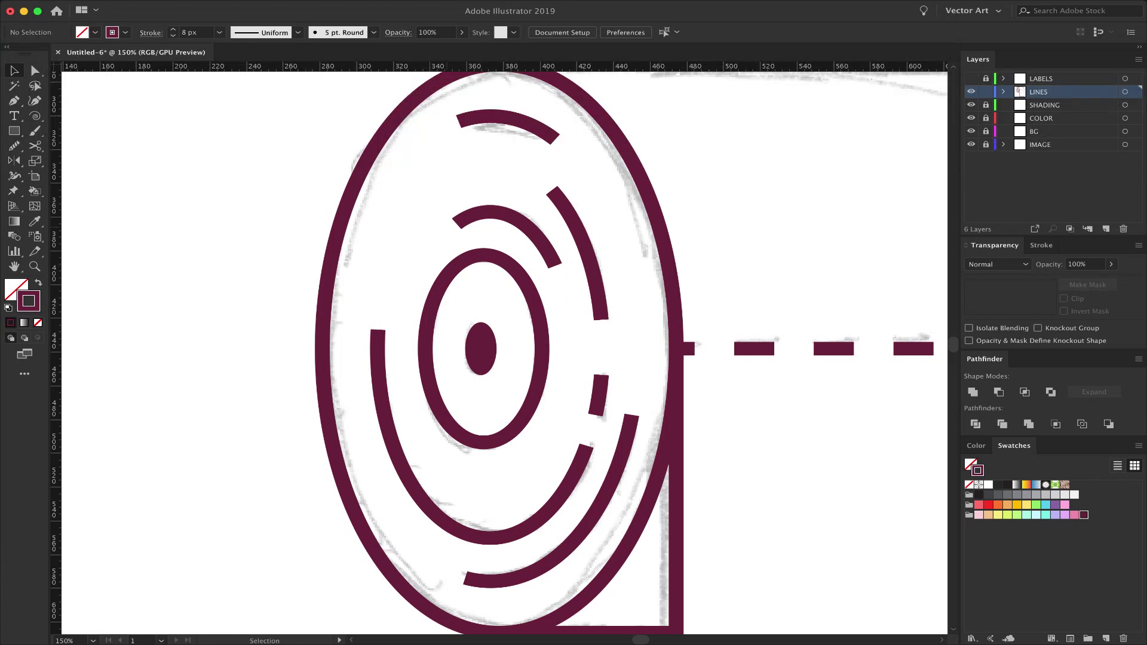
pyautogui.click(488, 214)
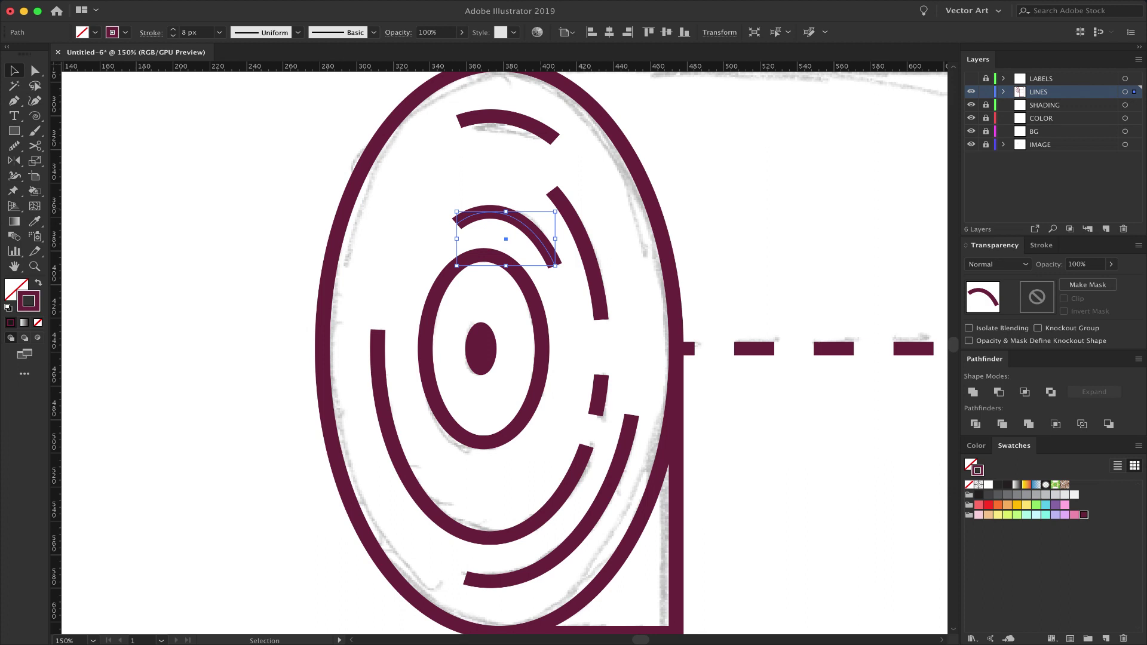
pyautogui.press('Delete')
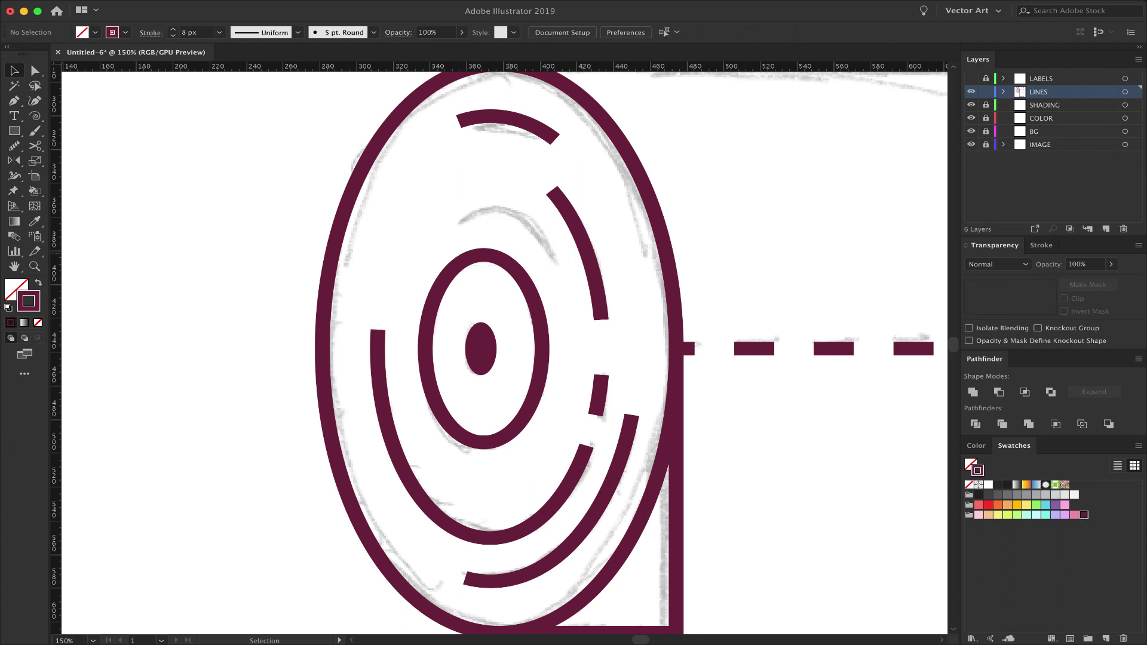
# Duplicate the innermost ring as a larger concentric ellipse of about 93 × 164 px reaching the sketched arc above it
pyautogui.click(506, 257)
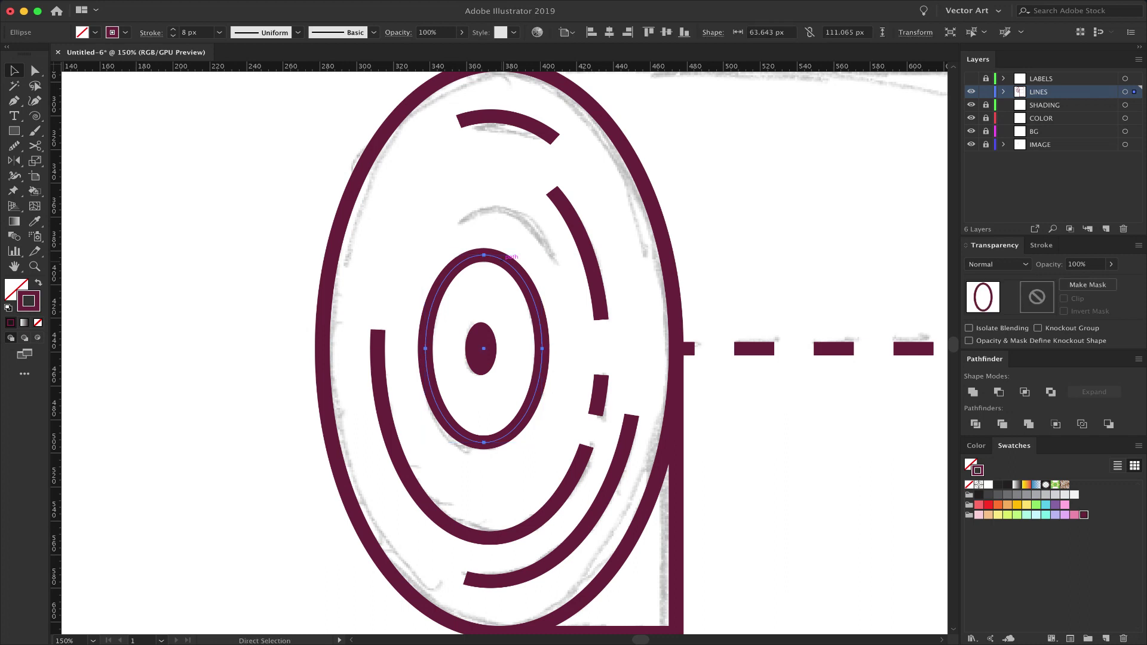
pyautogui.press('v')
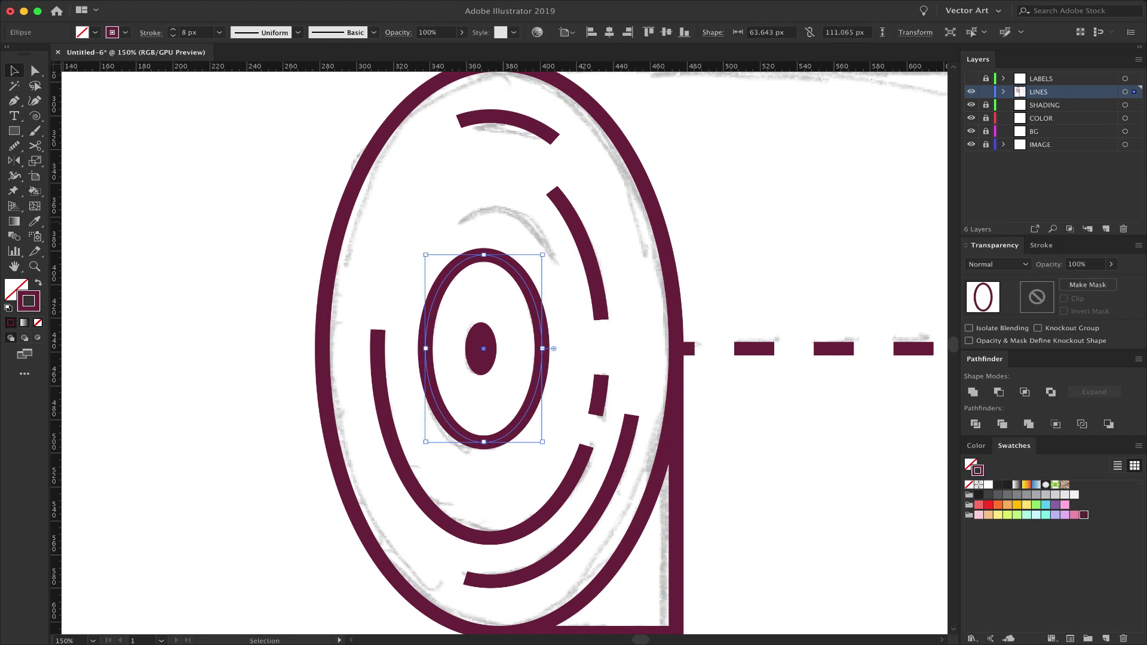
pyautogui.press('a')
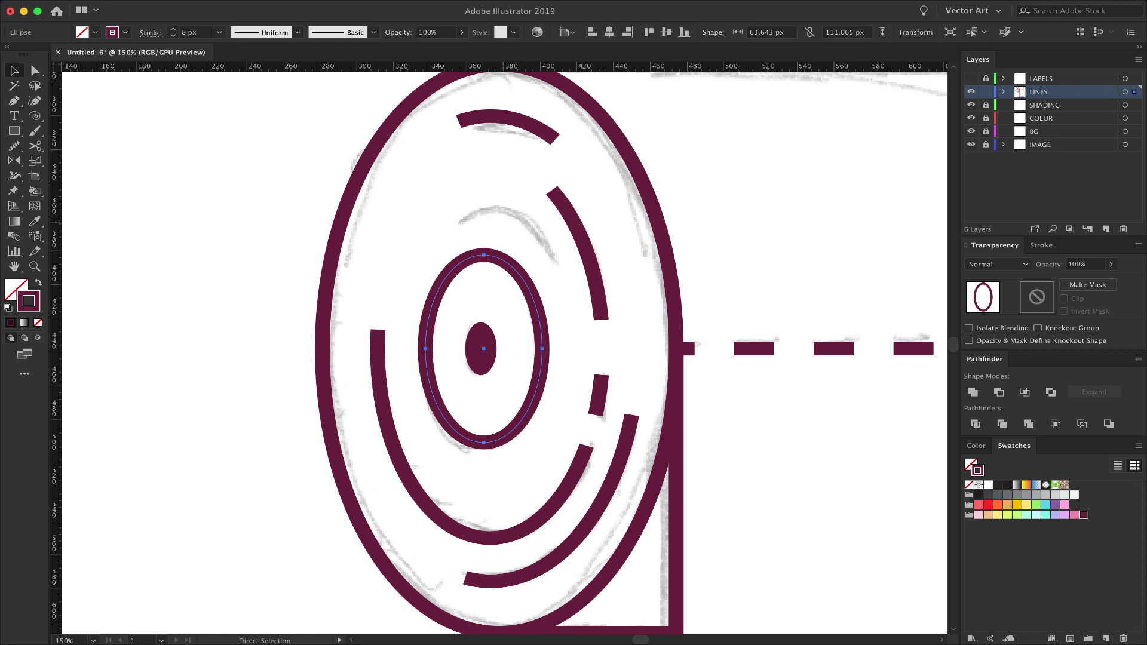
pyautogui.press('v')
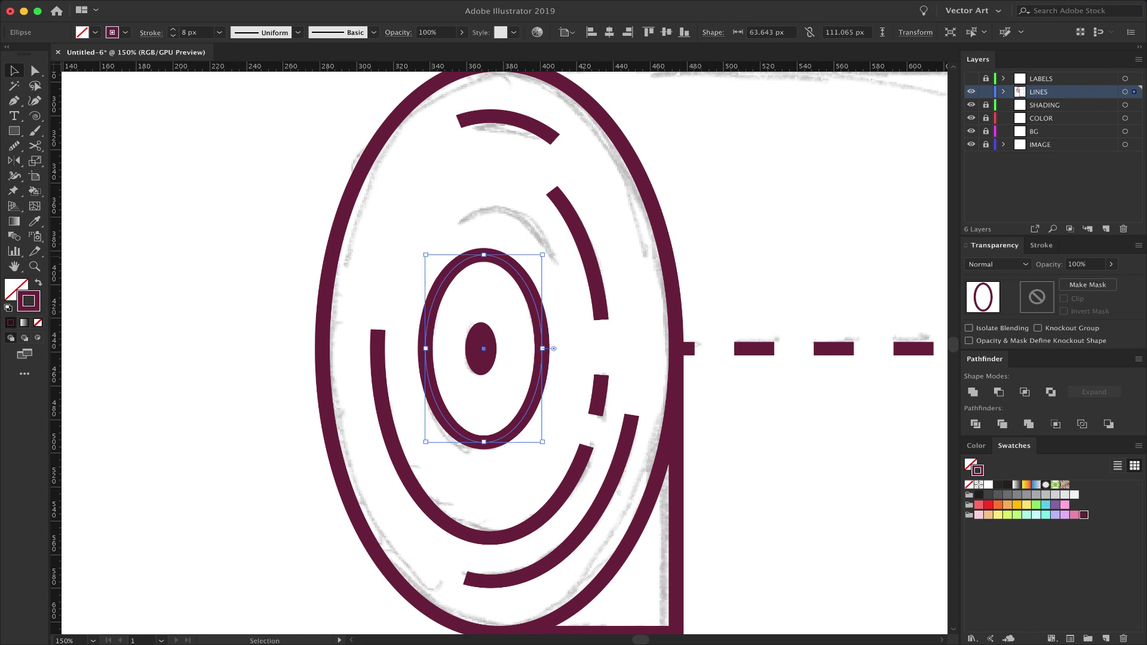
pyautogui.moveTo(426, 254)
pyautogui.mouseDown()
pyautogui.moveTo(387, 210)
pyautogui.moveTo(399, 210)
pyautogui.mouseUp()
pyautogui.press('alt')
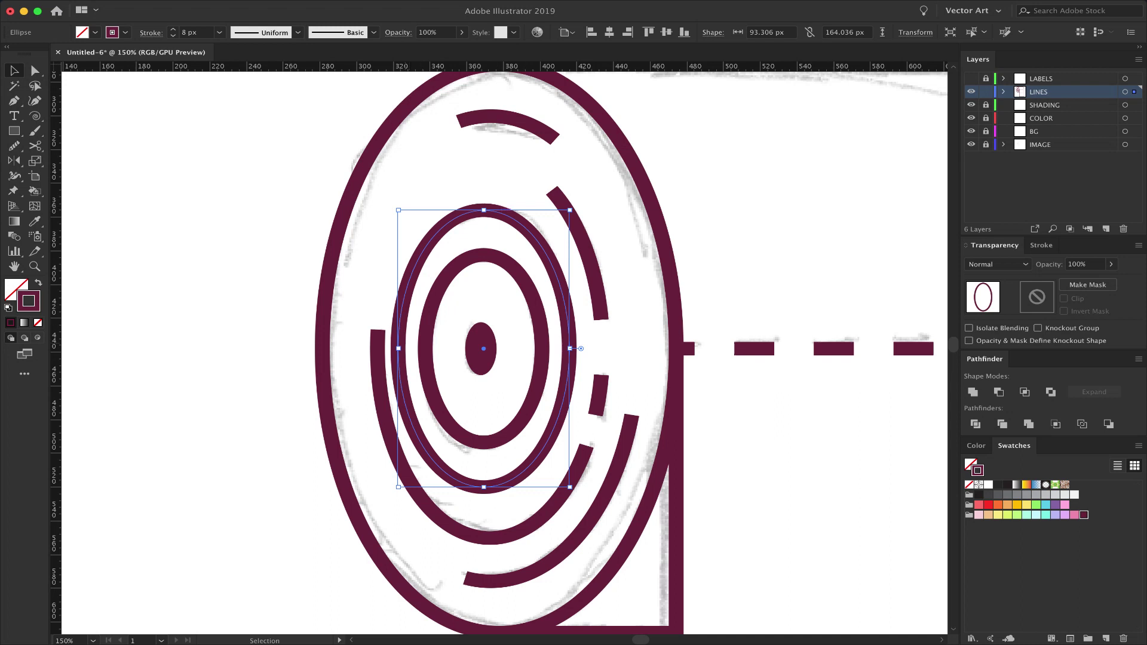
# Resize the duplicated ellipse to about 103 × 166 px so its upper-right curve follows the sketched arc
pyautogui.moveTo(398, 348); pyautogui.dragTo(404, 348)
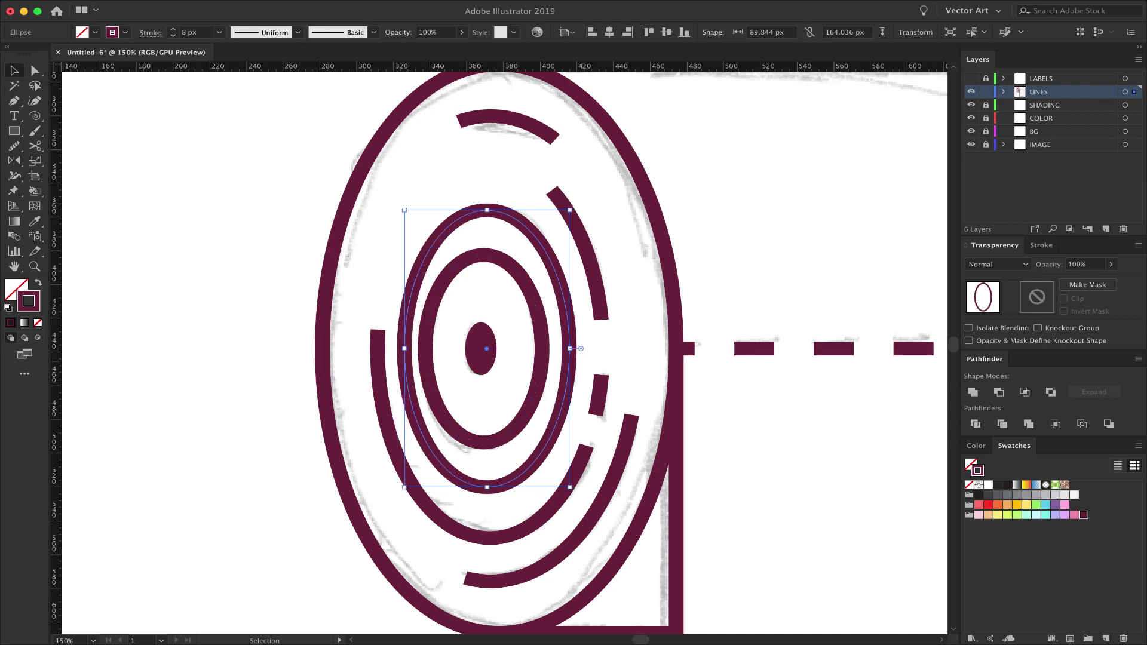
pyautogui.moveTo(404, 349); pyautogui.dragTo(389, 349)
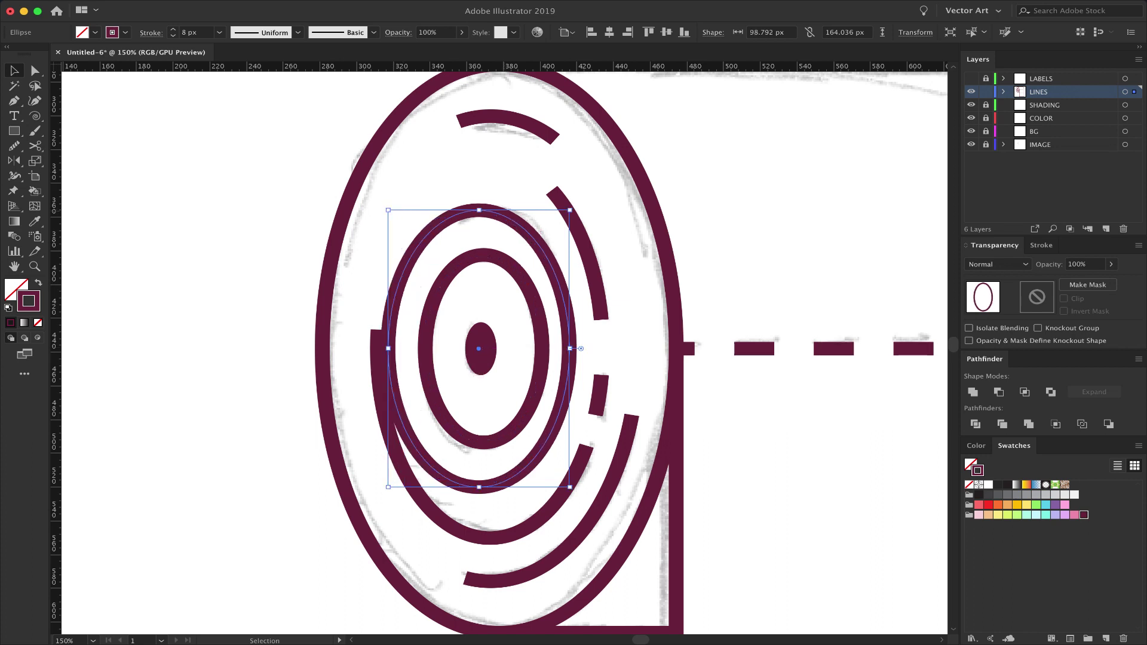
pyautogui.moveTo(570, 211); pyautogui.dragTo(577, 205)
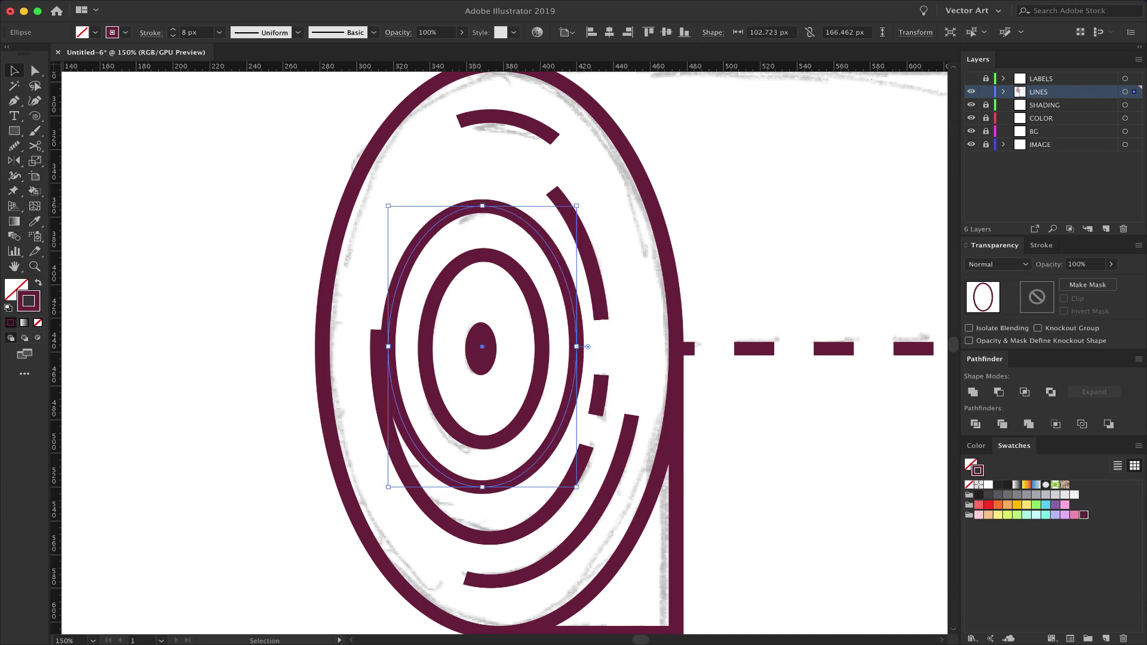
# Cut the newly resized ellipse at its top and upper-left points and delete the remainder, keeping only the short upper-left arc
pyautogui.moveTo(482, 206); pyautogui.dragTo(482, 207)
pyautogui.press('c')
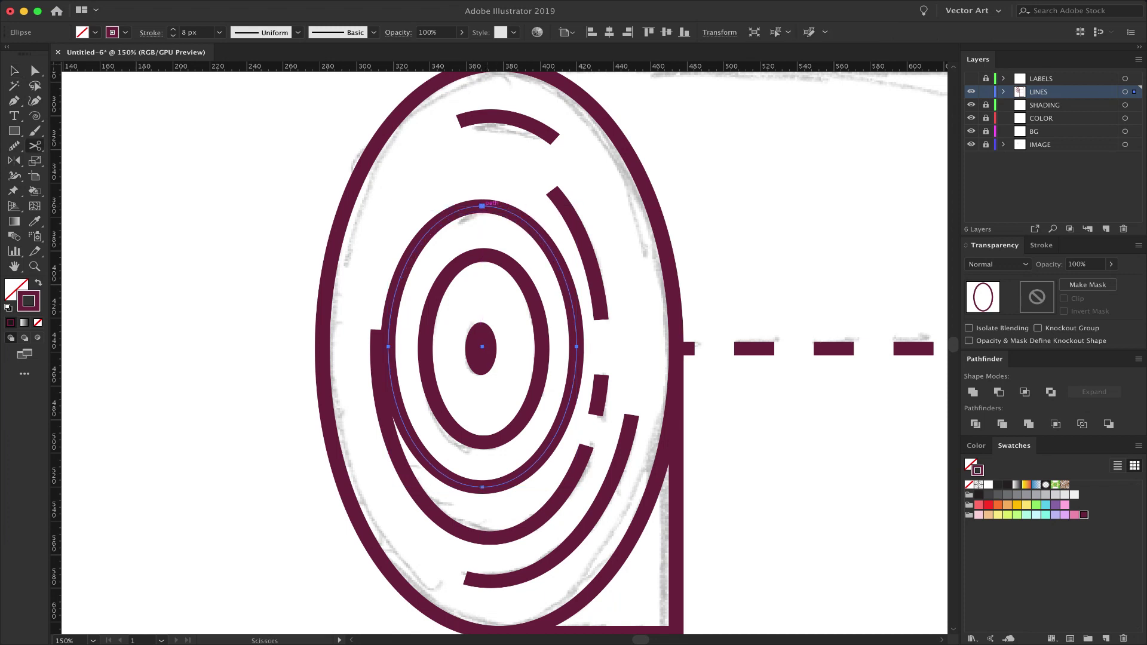
pyautogui.click(482, 206)
pyautogui.click(406, 263)
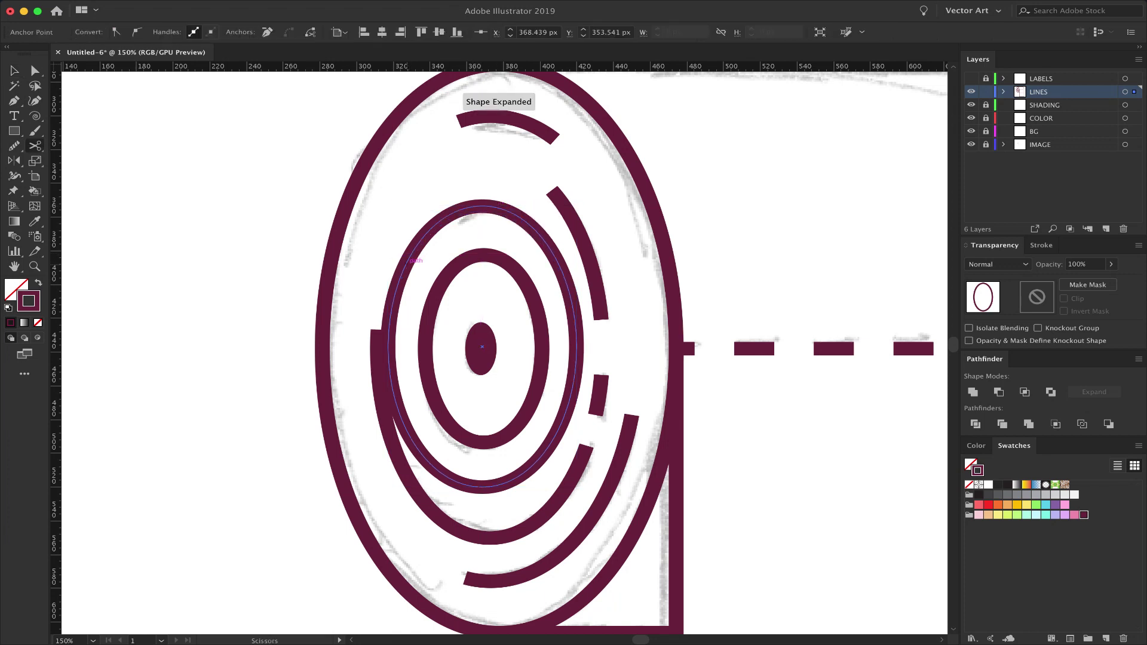
pyautogui.press('v')
pyautogui.click(395, 295)
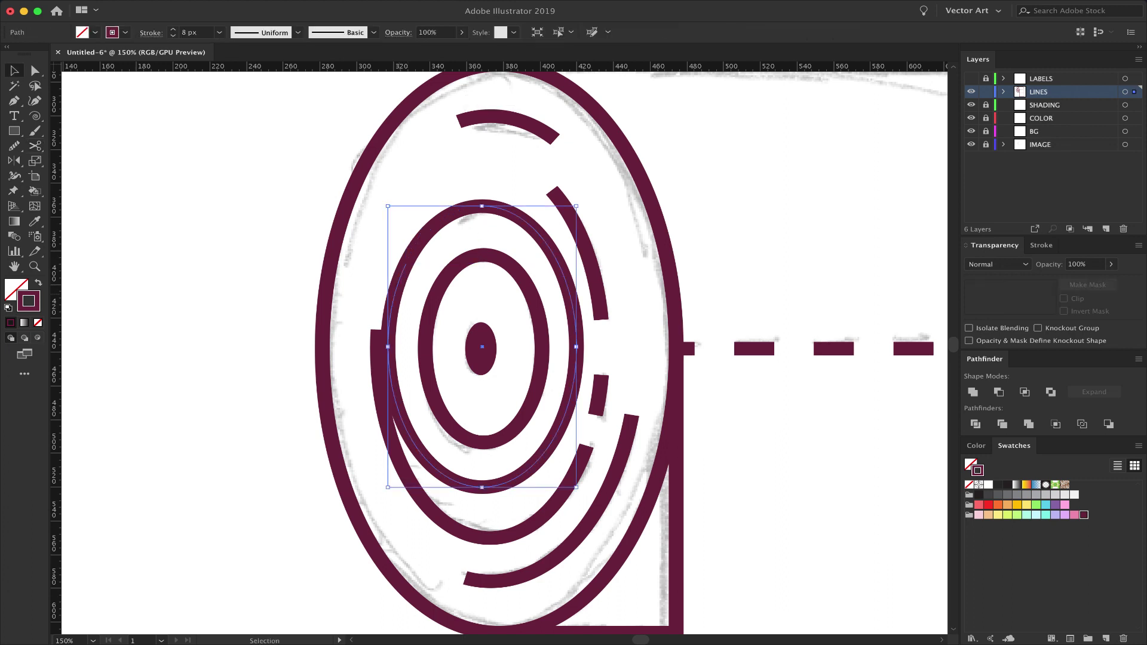
pyautogui.press('Delete')
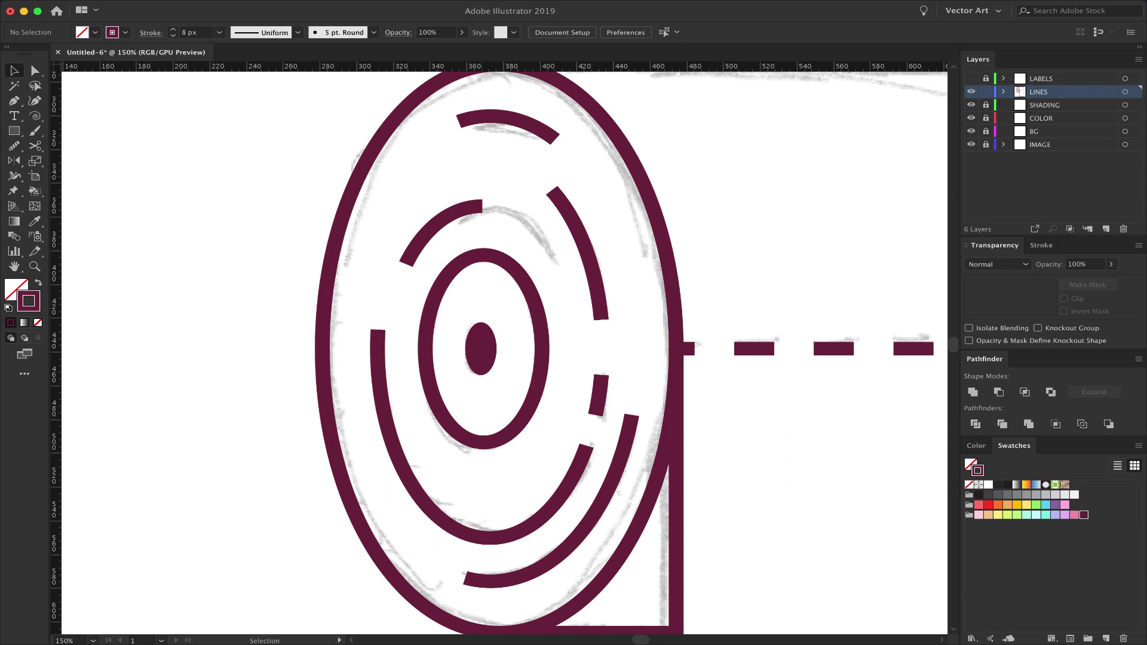
# Hide the IMAGE layer containing the sketch
pyautogui.press('super+minus')
pyautogui.press('super+minus')
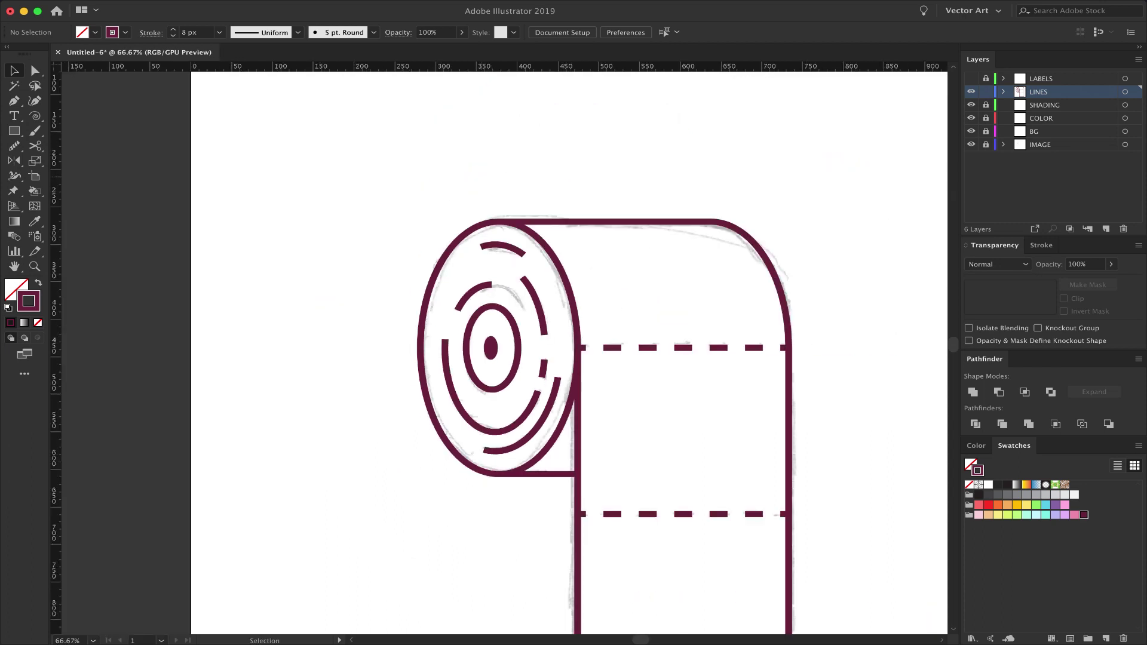
pyautogui.click(971, 144)
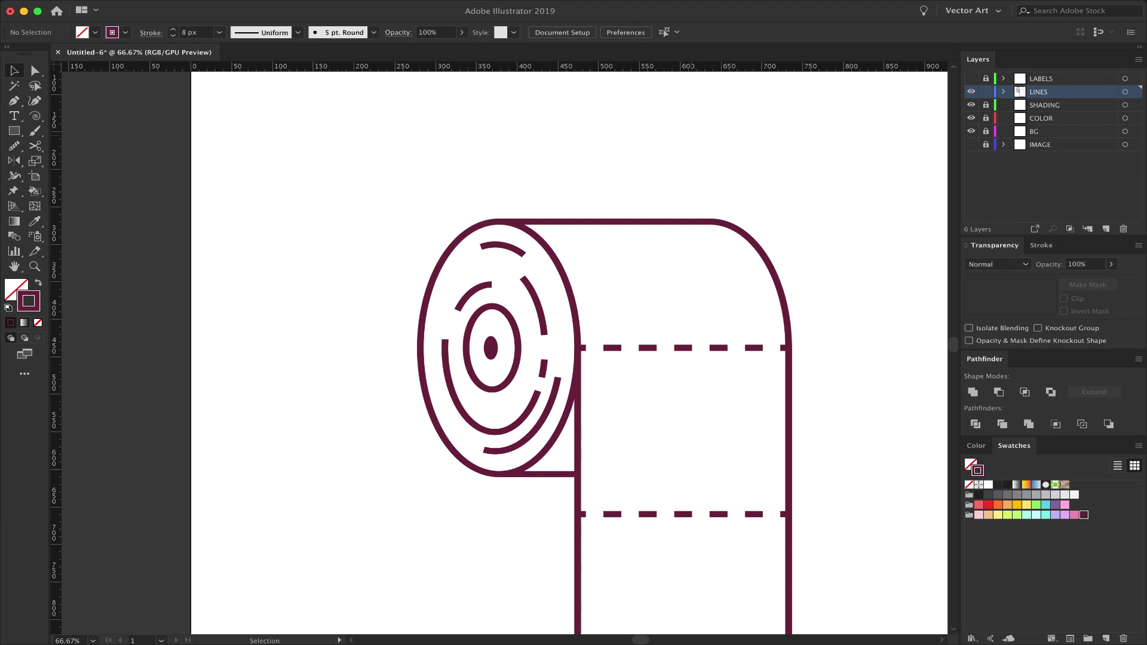
pyautogui.press('super+plus')
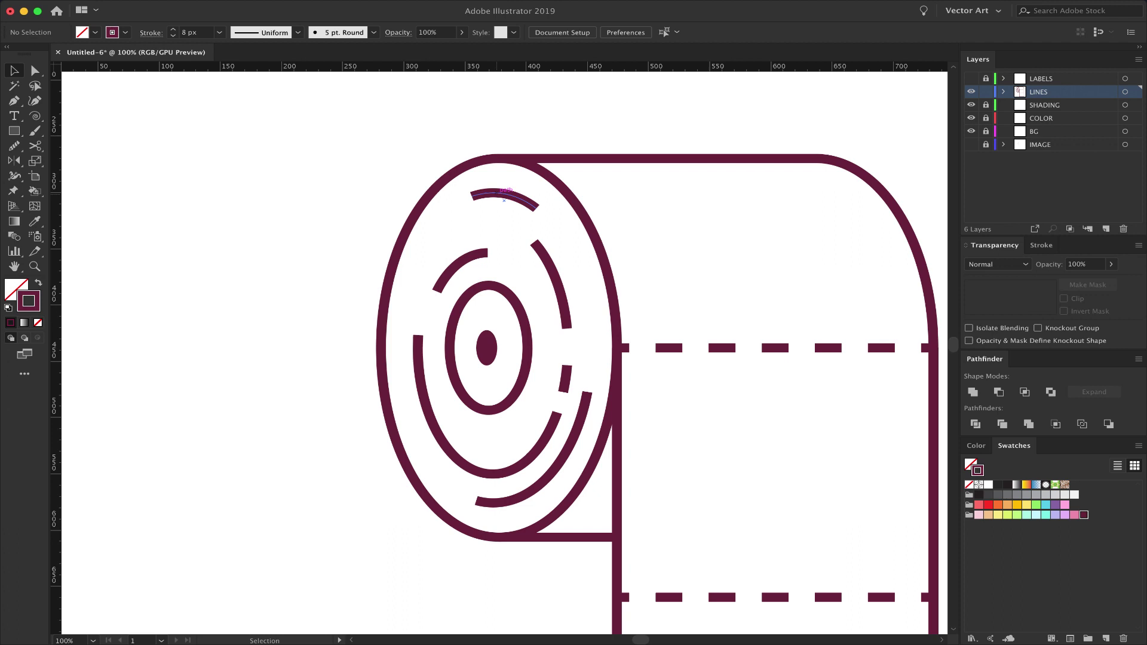
# Apply round caps to all strokes on the LINES layer, then clear the selection
pyautogui.press('super+minus')
pyautogui.press('super+a')
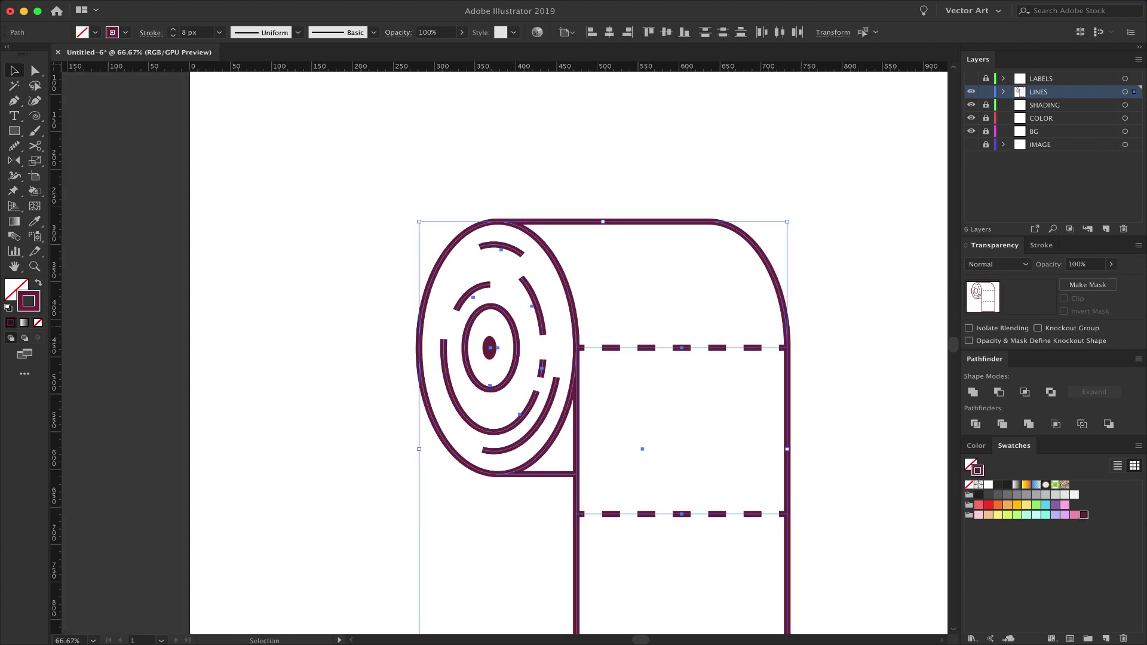
pyautogui.click(1041, 245)
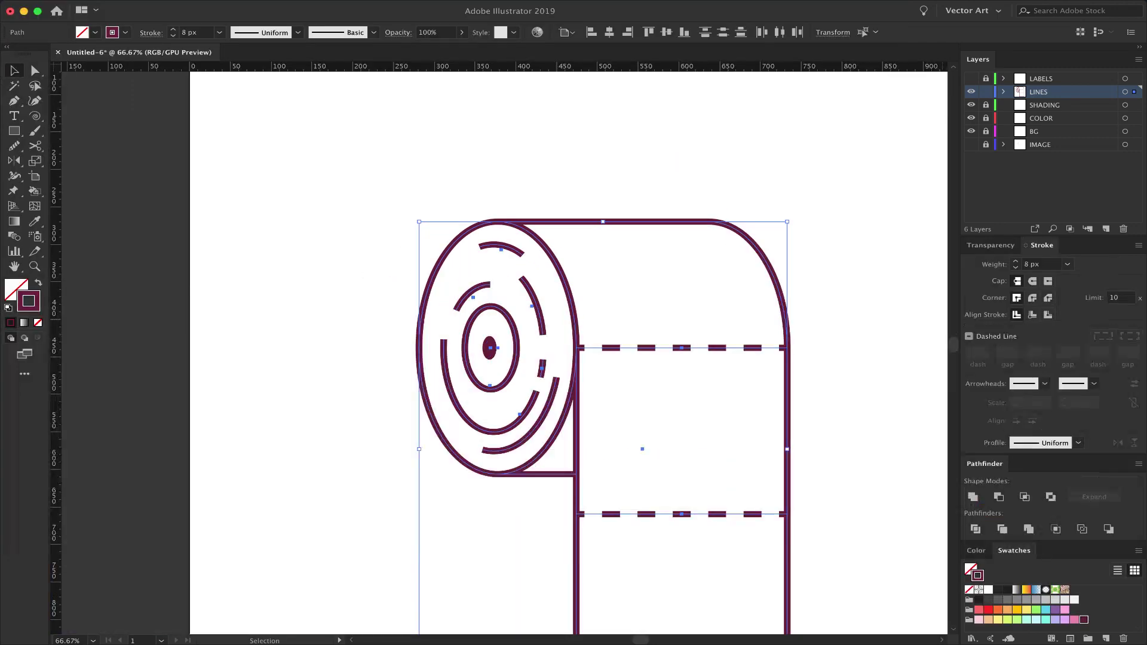
pyautogui.click(1032, 280)
pyautogui.click(1032, 281)
pyautogui.press('super+shift+a')
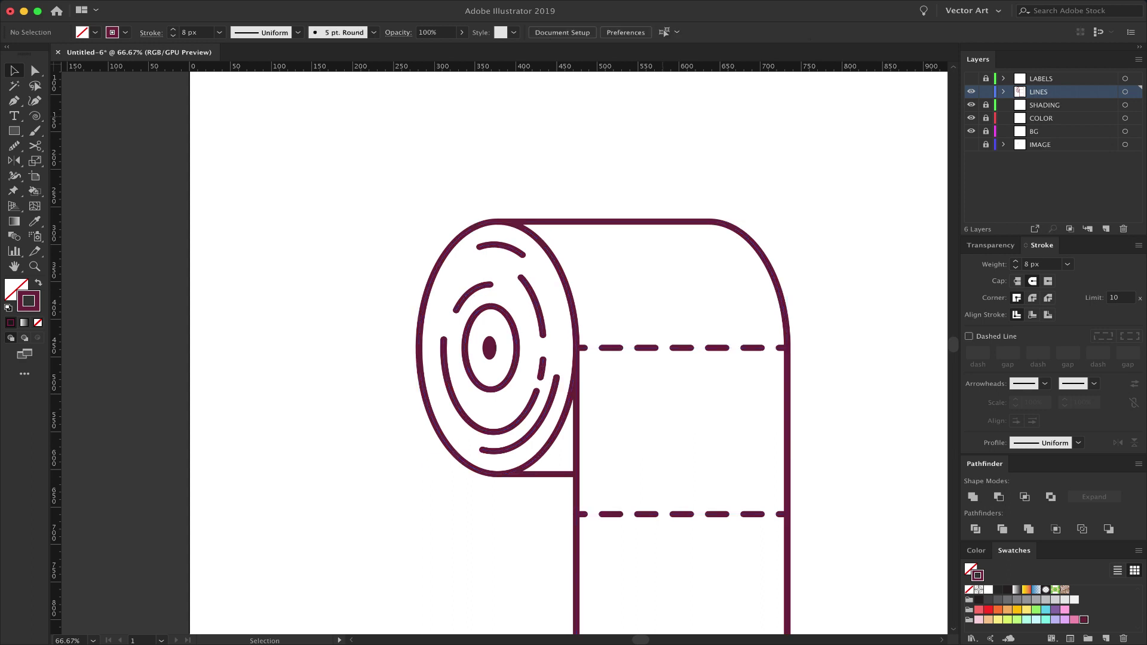
# Lock the LINES layer, unlock the COLOR layer and make COLOR the active layer
pyautogui.hscroll(2, 505, 353)
pyautogui.scroll(-3, 504, 353)
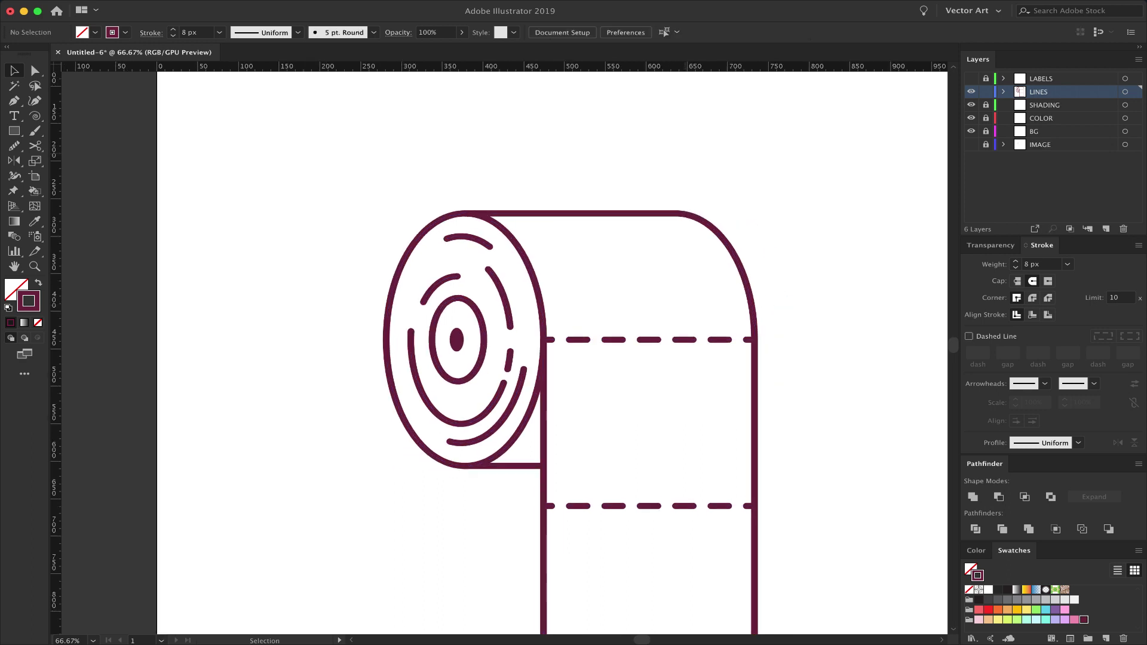
pyautogui.hscroll(2, 504, 353)
pyautogui.hscroll(1, 508, 348)
pyautogui.scroll(-2, 508, 348)
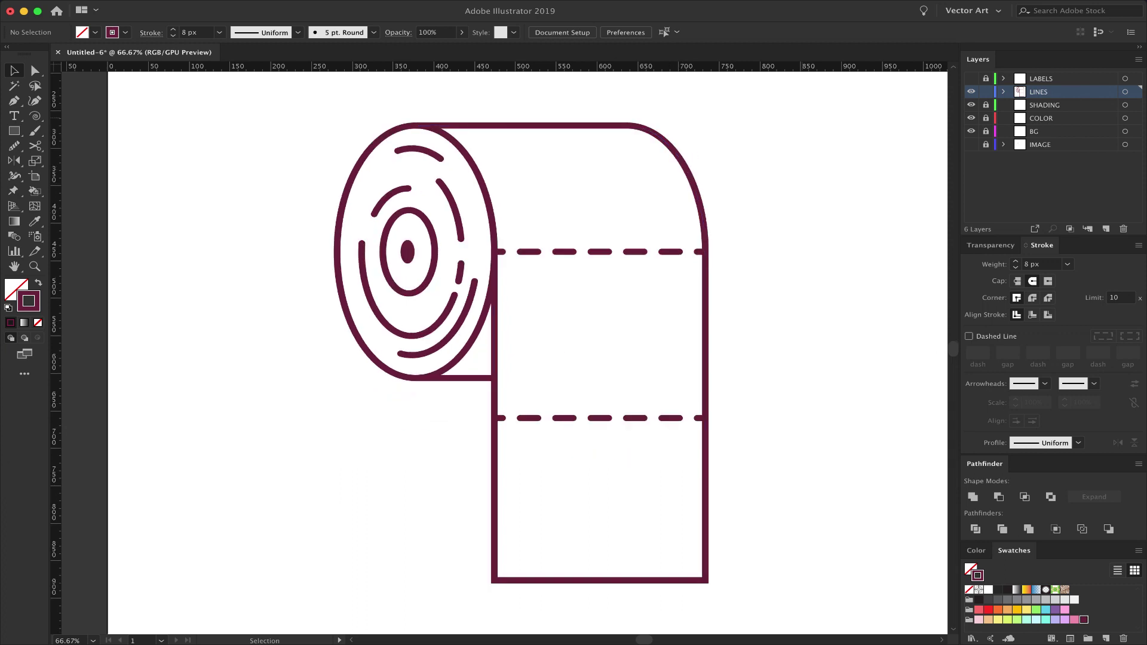
pyautogui.click(986, 92)
pyautogui.click(986, 118)
pyautogui.click(1041, 117)
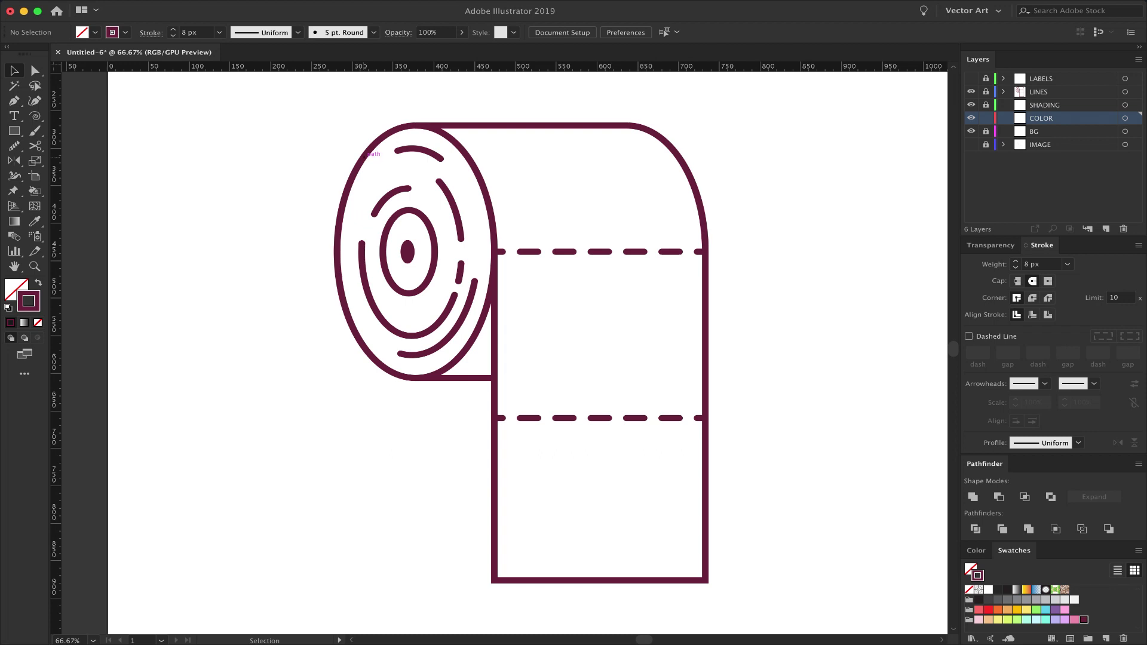
# Copy the roll's outer ellipse and the hanging sheet outline from LINES in place onto the COLOR layer, locking LINES again
pyautogui.click(986, 92)
pyautogui.click(356, 167)
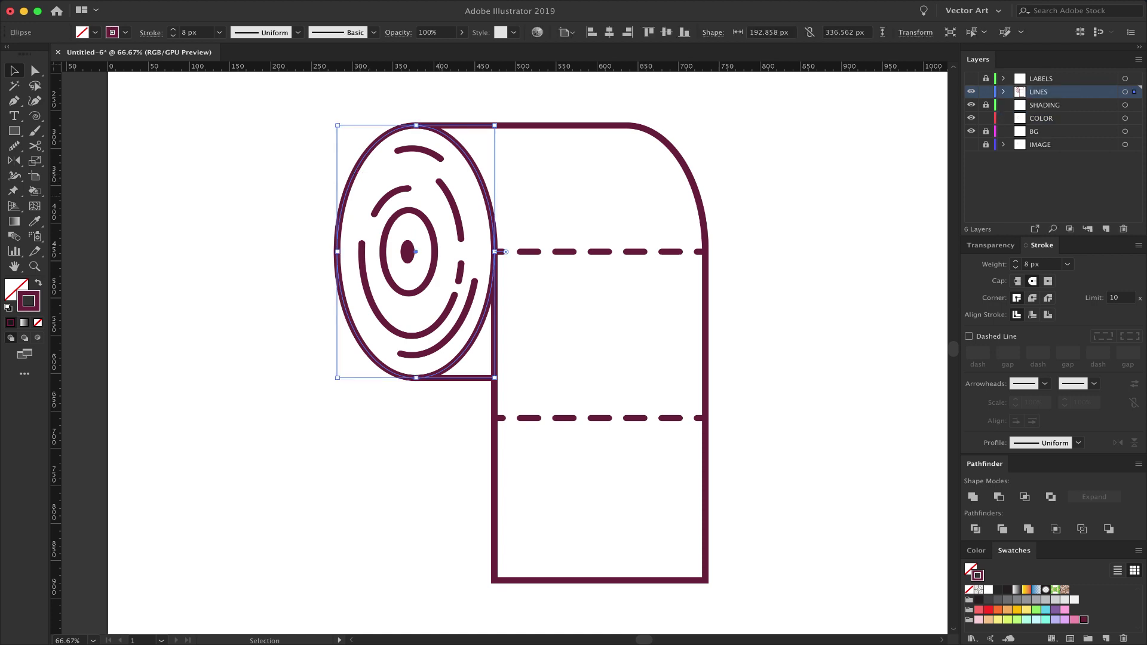
pyautogui.keyDown('shift'); pyautogui.click(706, 277); pyautogui.keyUp('shift')
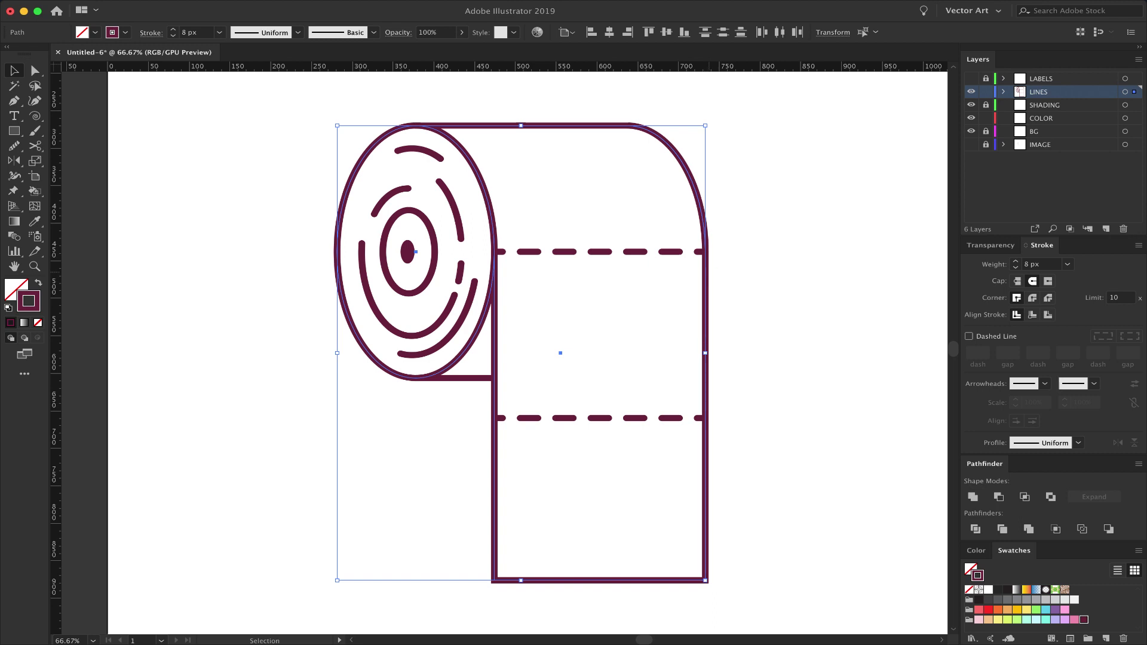
pyautogui.press('a')
pyautogui.click(986, 92)
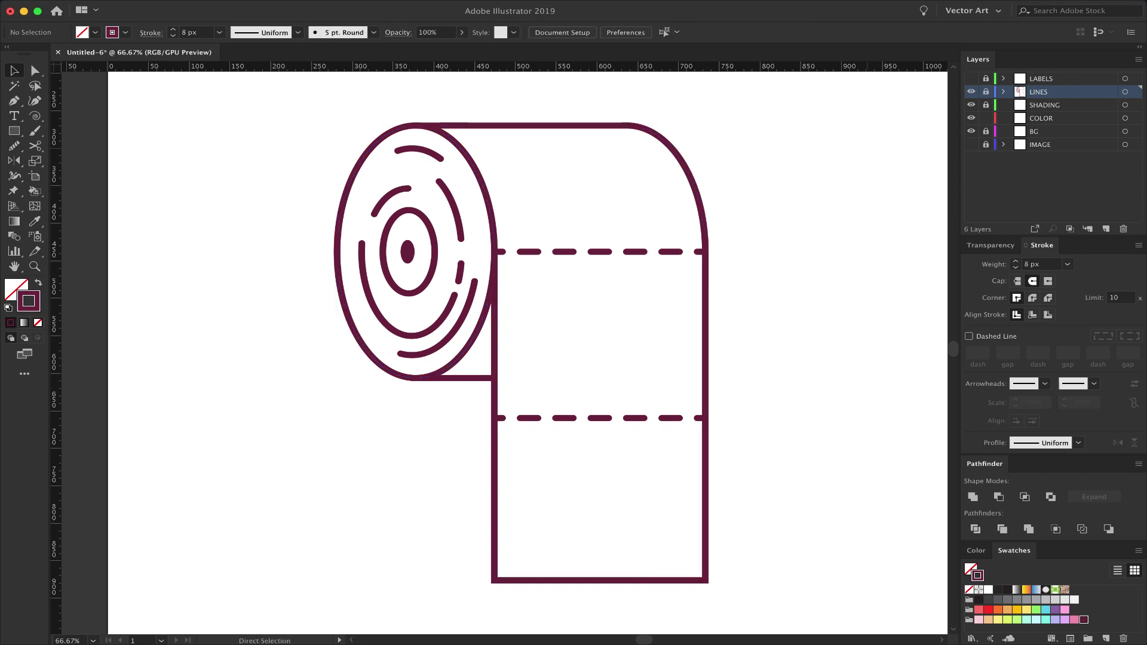
pyautogui.click(1042, 119)
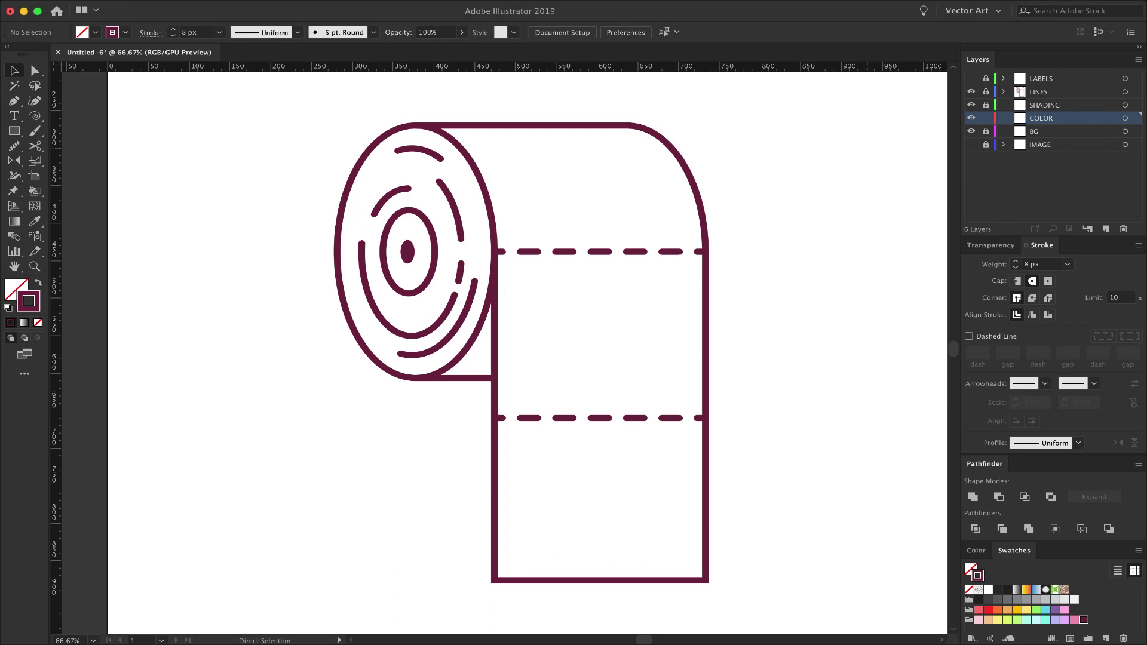
pyautogui.press('v')
pyautogui.press('super+a')
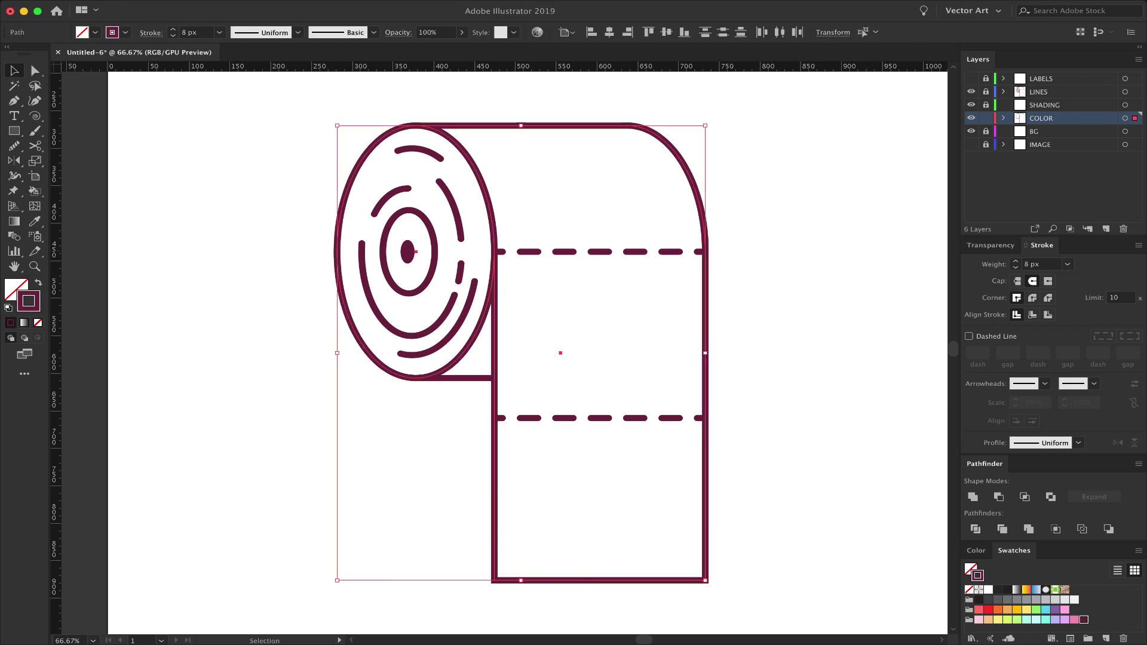
# Turn the copied outlines' stroke into a fill with no stroke and colour both shapes green
pyautogui.hotkey('shift', 'x')
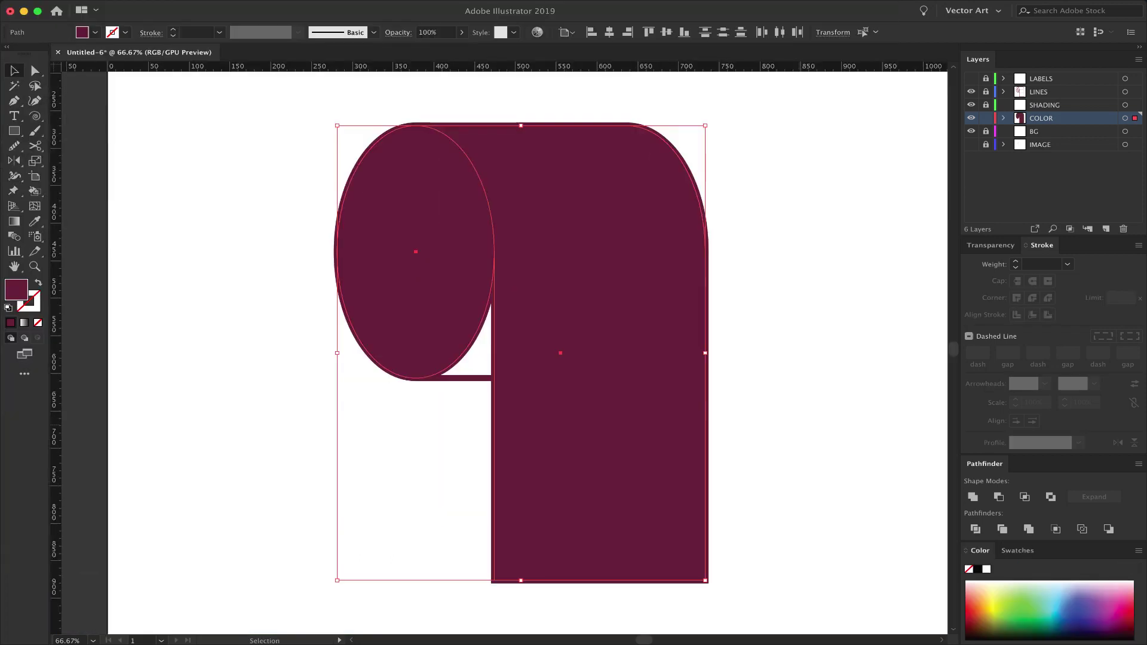
pyautogui.click(1027, 610)
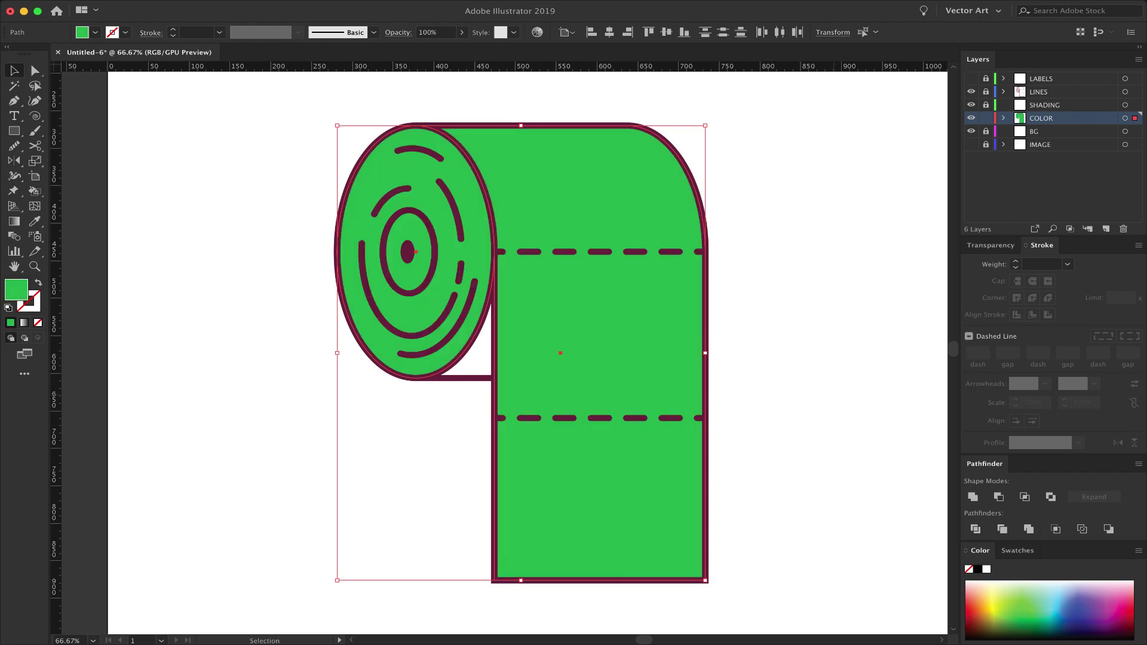
pyautogui.click(833, 383)
# Move the green sheet shape's open left-edge anchor straight down to meet the roll's bottom line
pyautogui.click(620, 352)
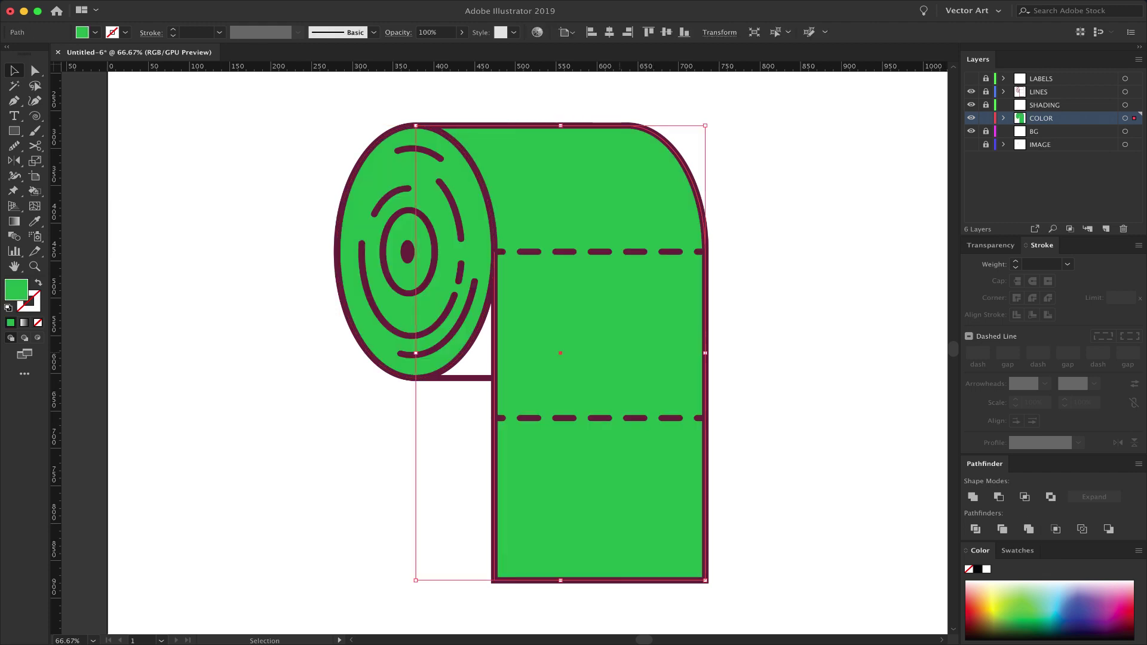
pyautogui.press('super+1')
pyautogui.press('a')
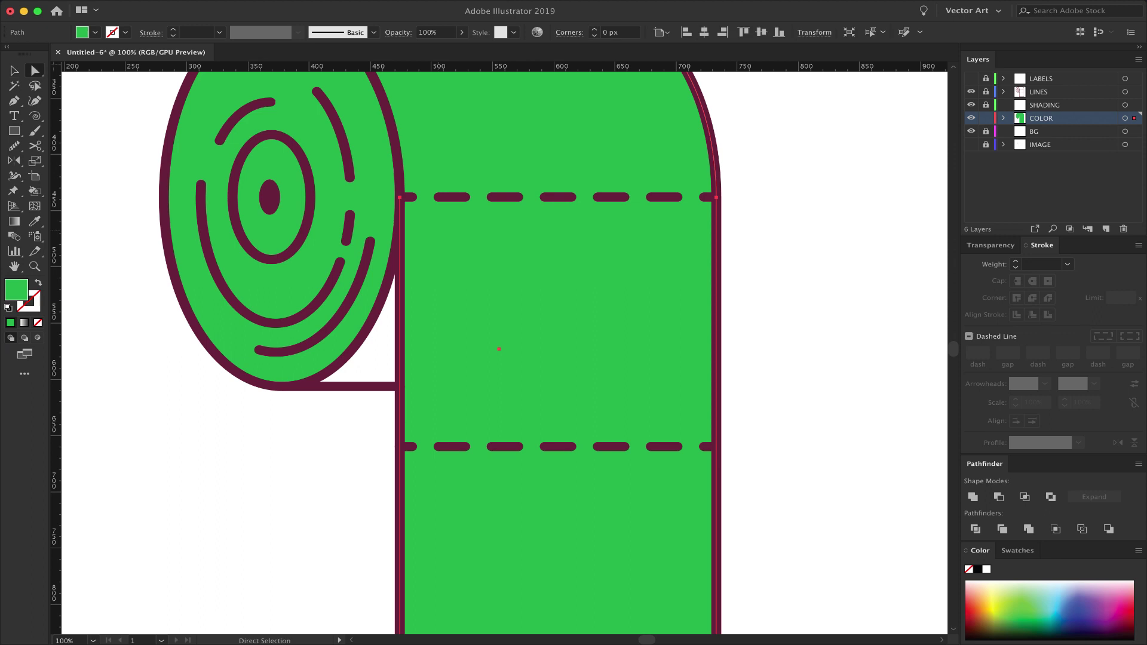
pyautogui.moveTo(399, 197); pyautogui.dragTo(399, 386)
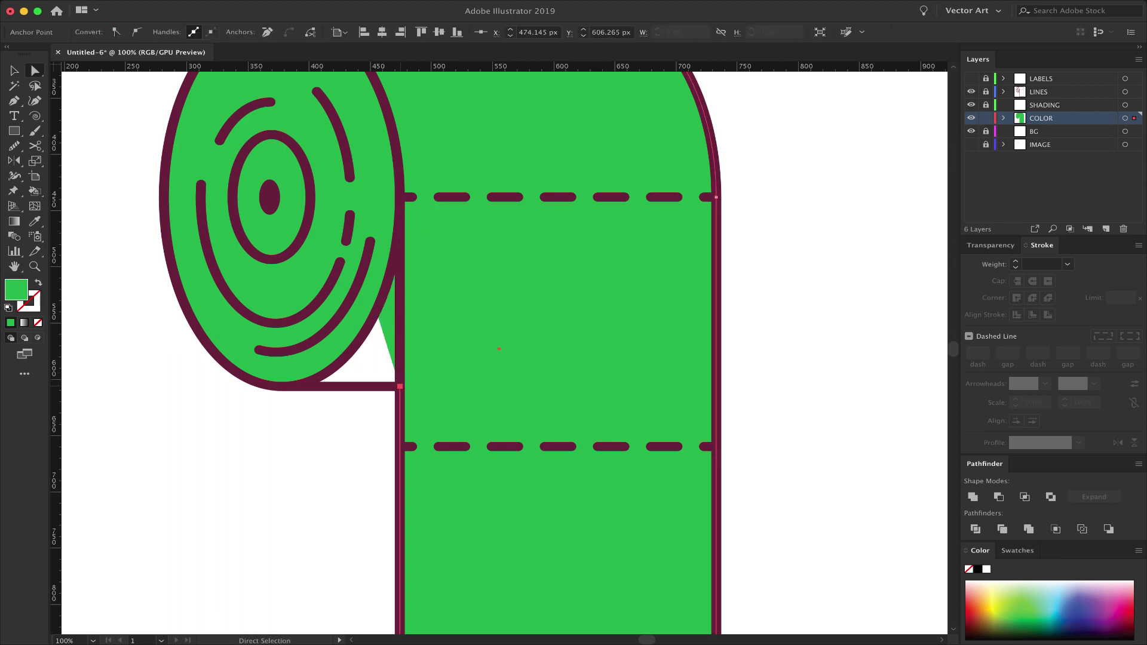
# Extend the green sheet shape with the Pen tool along the roll's bottom line and the ellipse's right curve, closing it at the top
pyautogui.press('p')
pyautogui.click(399, 387)
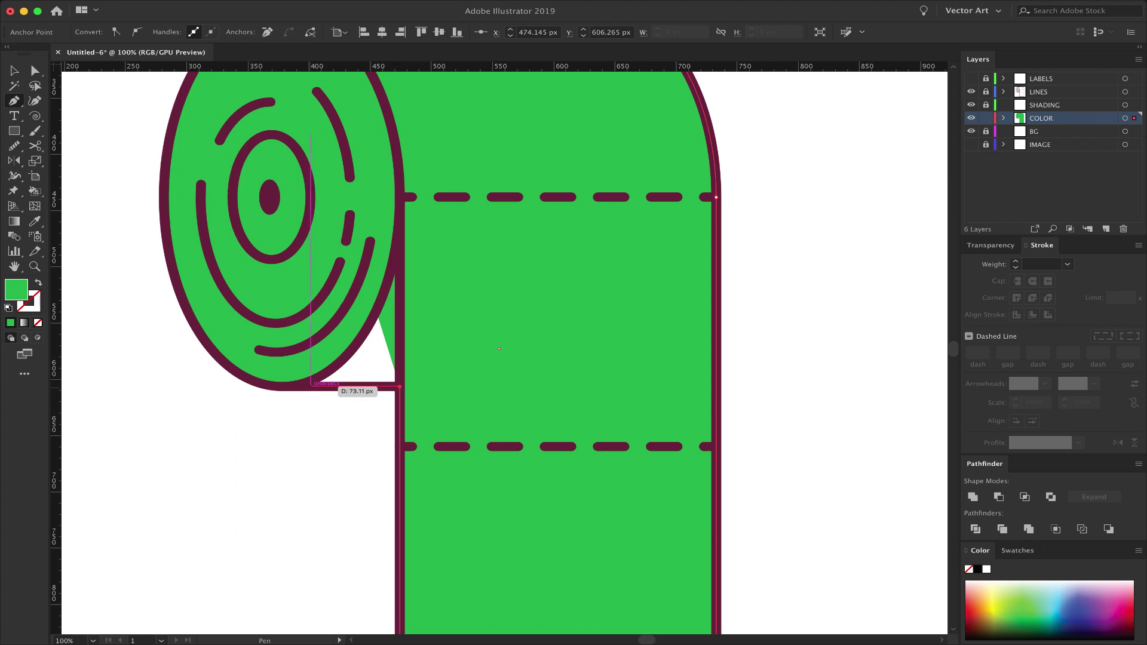
pyautogui.click(298, 387)
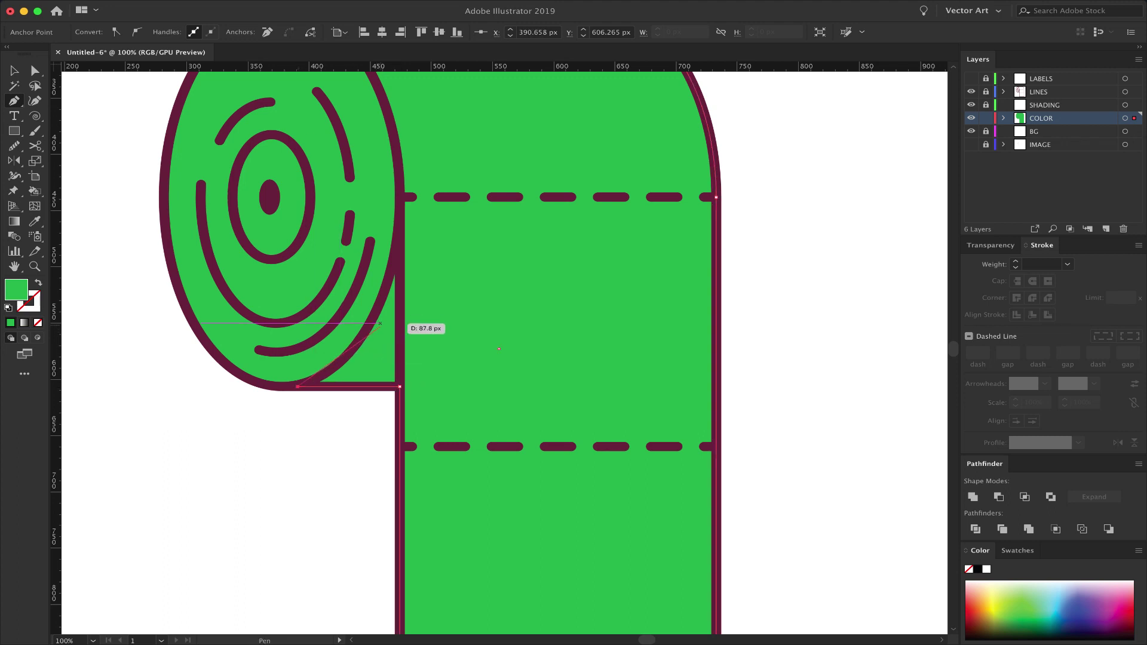
pyautogui.press('super+plus')
pyautogui.moveTo(374, 311); pyautogui.dragTo(230, 490)
pyautogui.moveTo(474, 407); pyautogui.dragTo(503, 323)
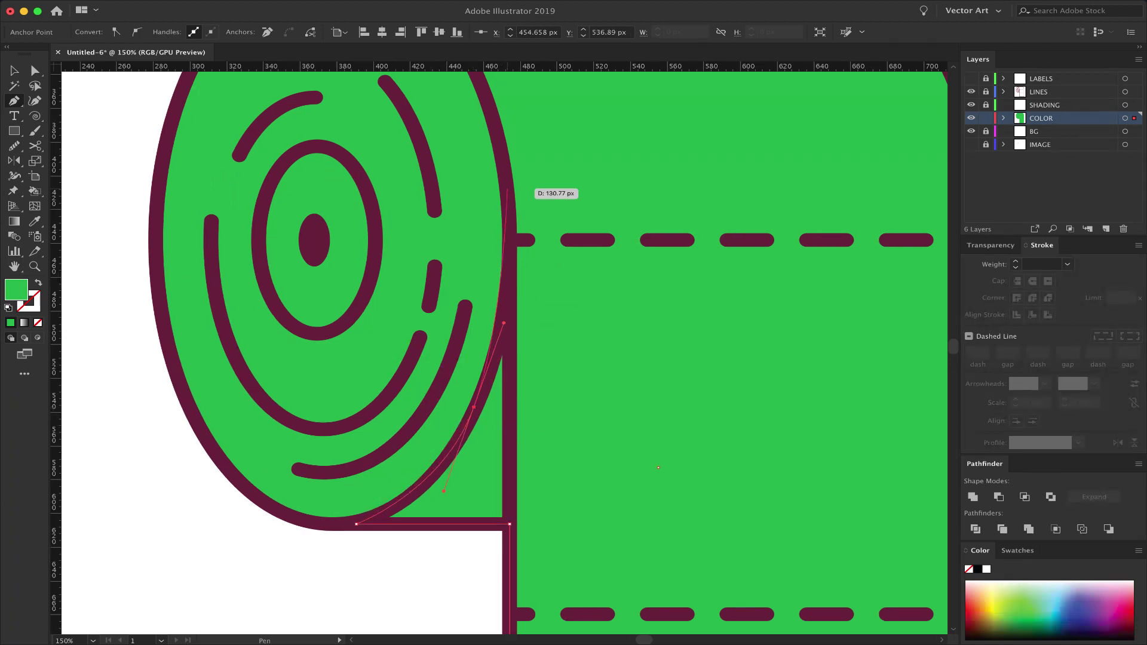
pyautogui.moveTo(509, 205); pyautogui.dragTo(522, 431)
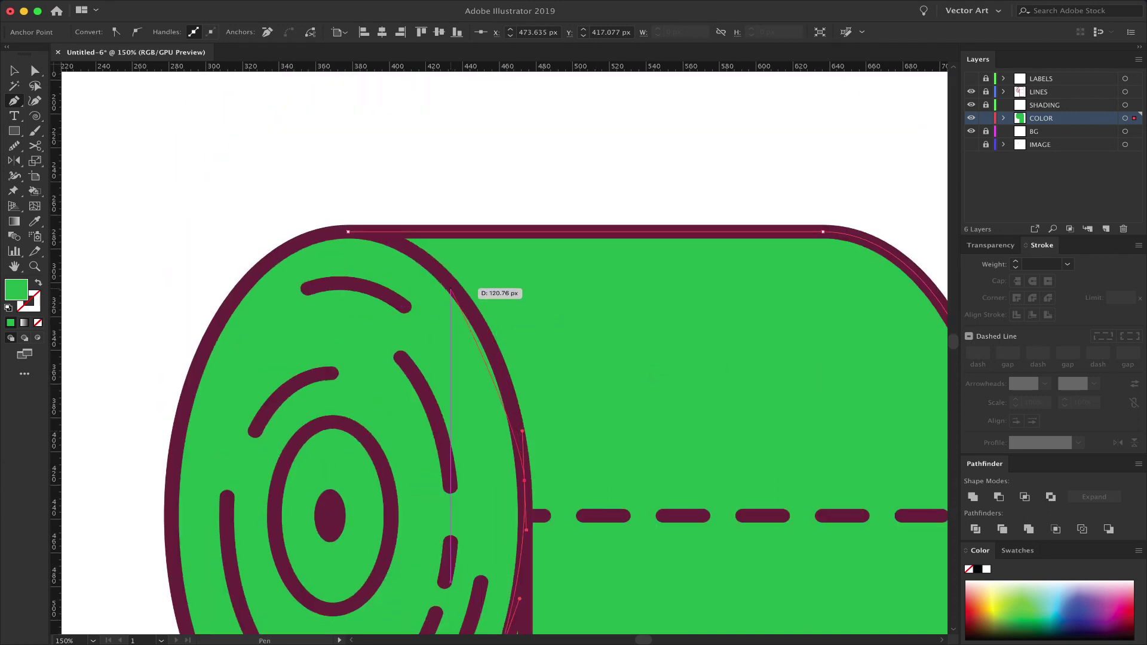
pyautogui.moveTo(450, 287); pyautogui.dragTo(402, 237)
pyautogui.scroll(1, 402, 238)
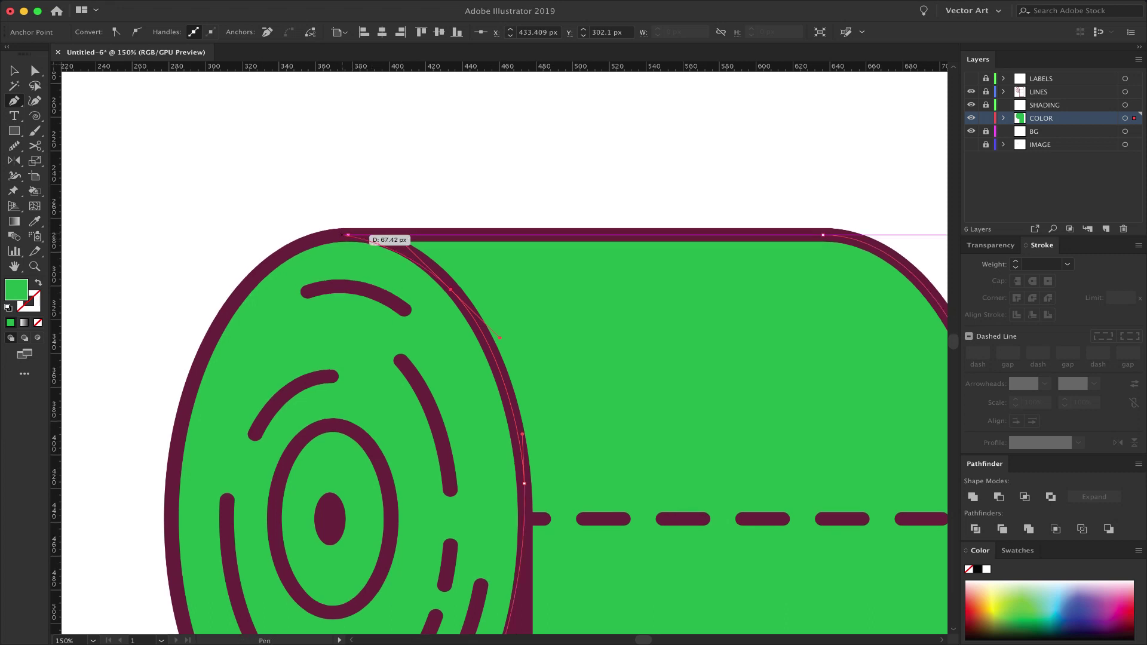
pyautogui.click(348, 235)
pyautogui.hotkey('ctrl', '-')
pyautogui.hotkey('ctrl', '-')
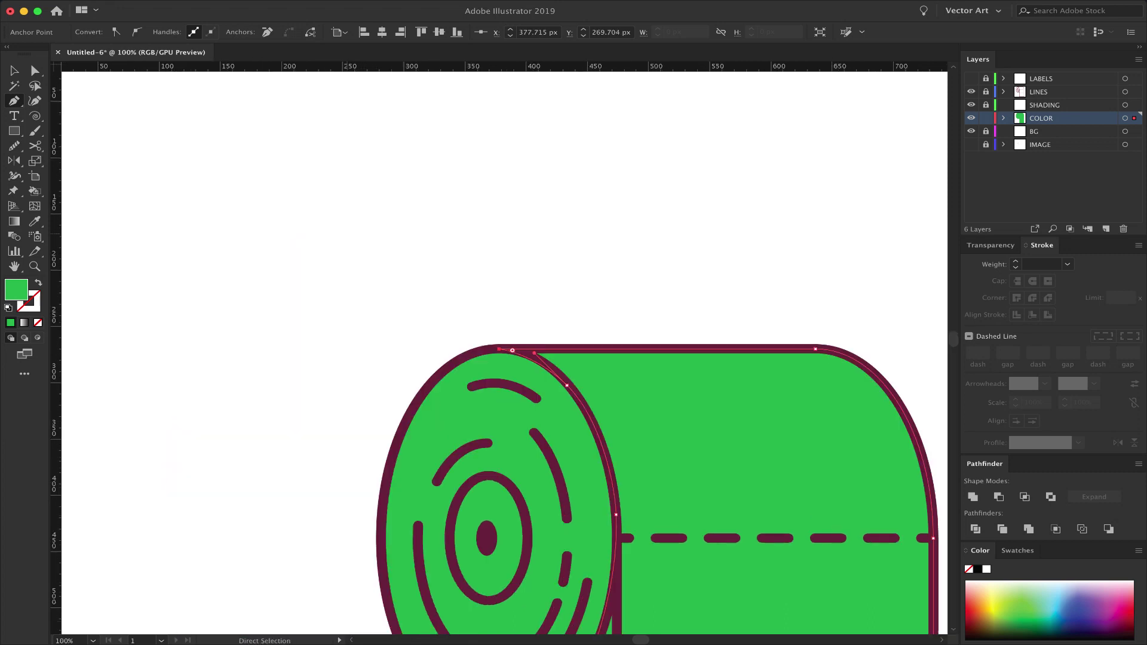
pyautogui.moveTo(470, 312); pyautogui.dragTo(348, 174)
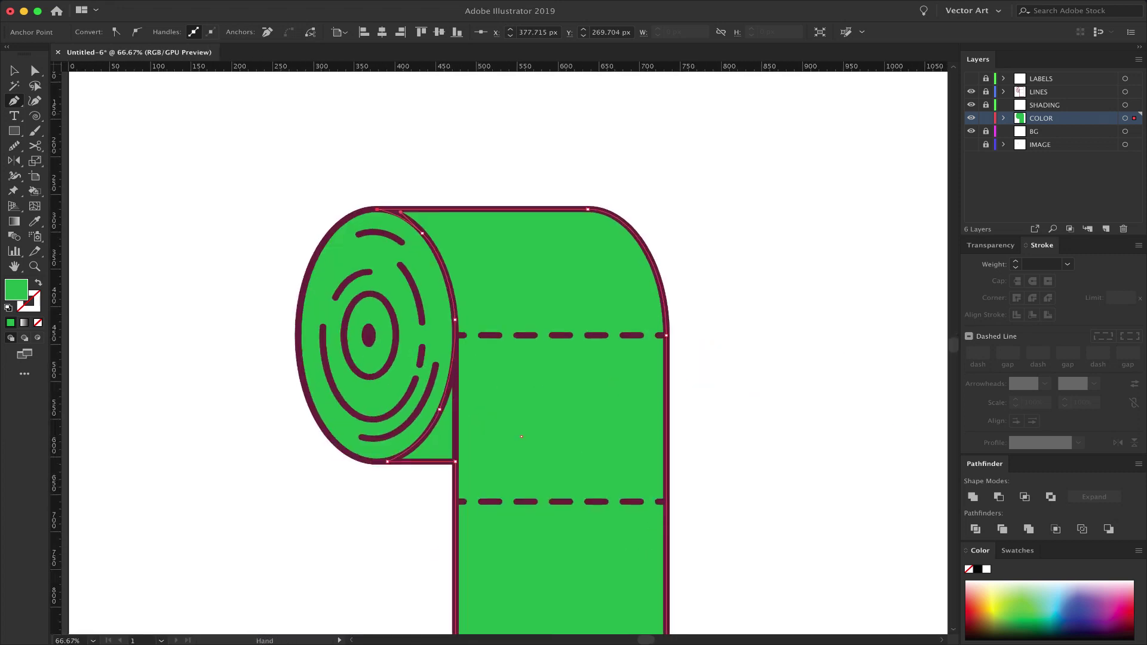
# Unite the green roll ellipse and the green sheet shape into a single shape
pyautogui.press('v')
pyautogui.click(741, 174)
pyautogui.click(537, 269)
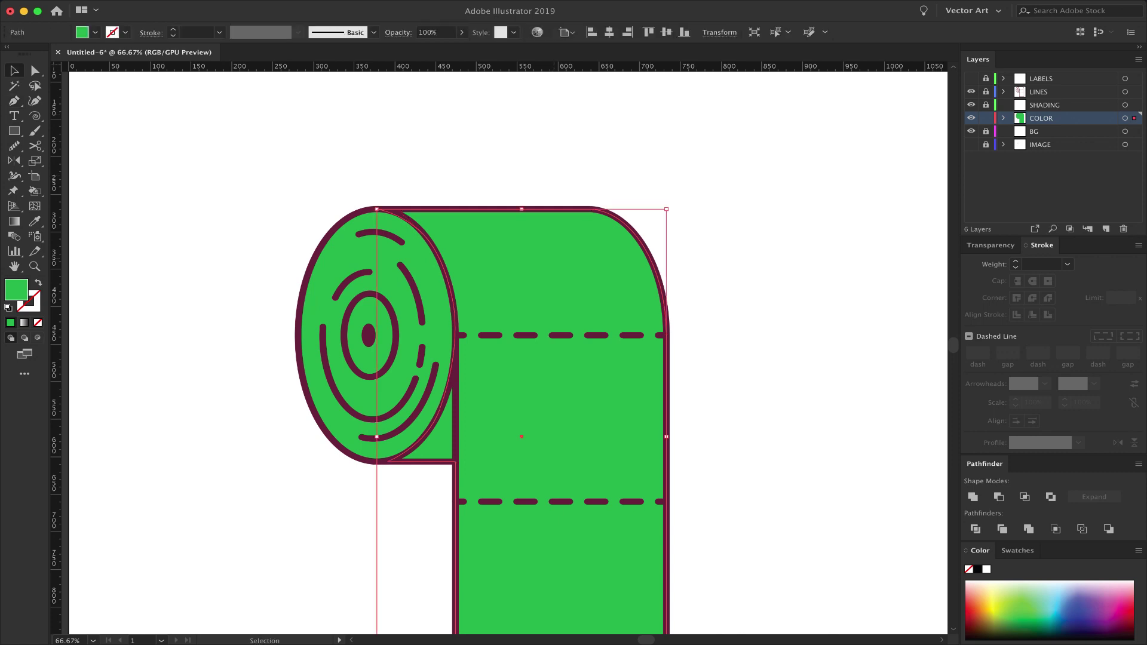
pyautogui.keyDown('shift'); pyautogui.click(341, 268); pyautogui.keyUp('shift')
pyautogui.hotkey('ctrl', '-')
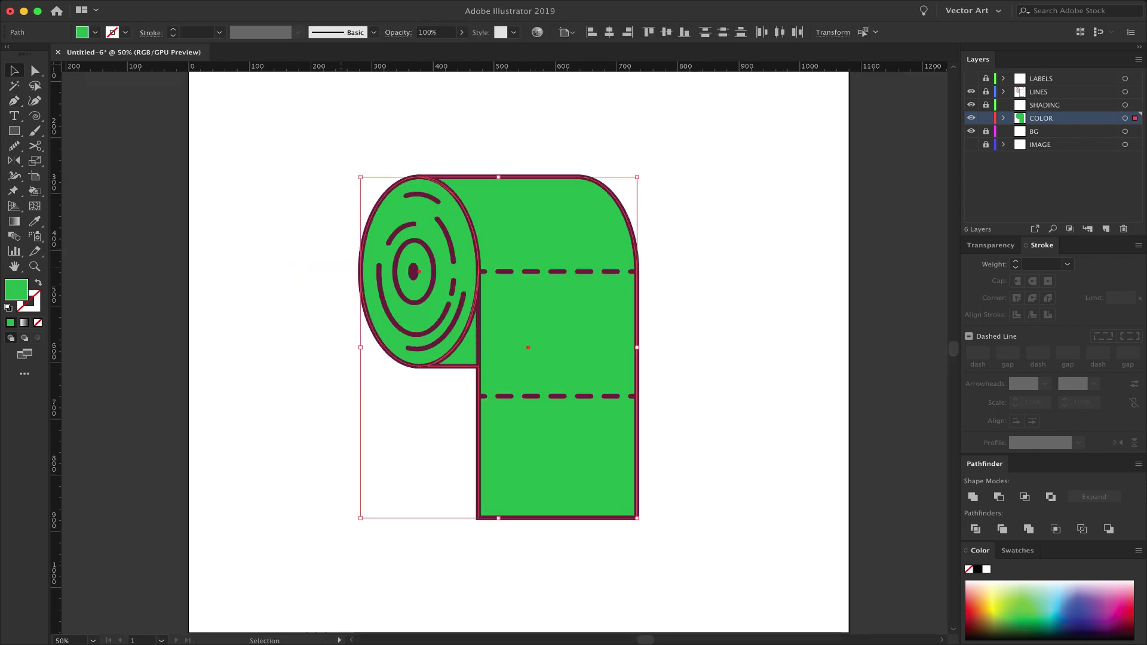
pyautogui.hotkey('ctrl', '+')
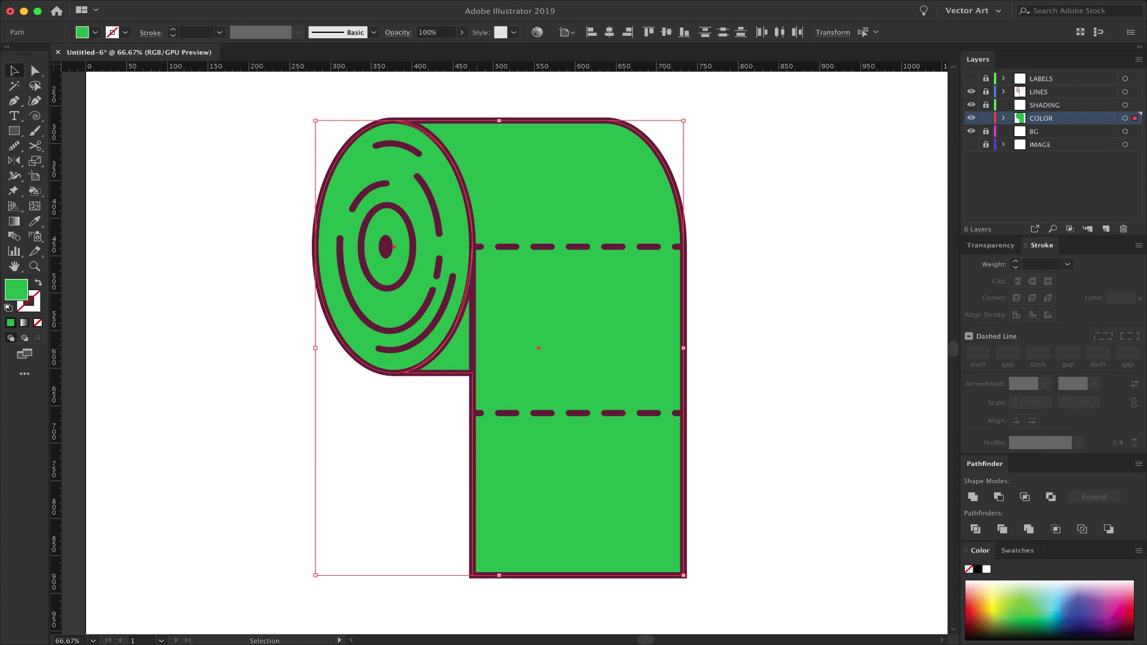
pyautogui.press('super+shift+a')
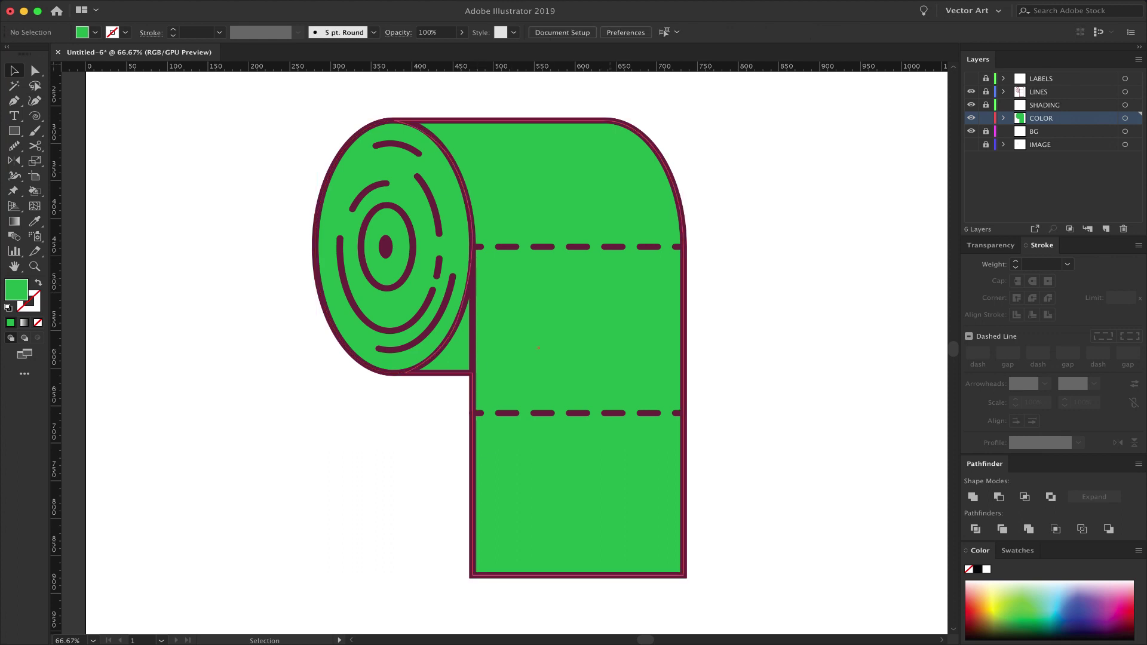
pyautogui.press('super+a')
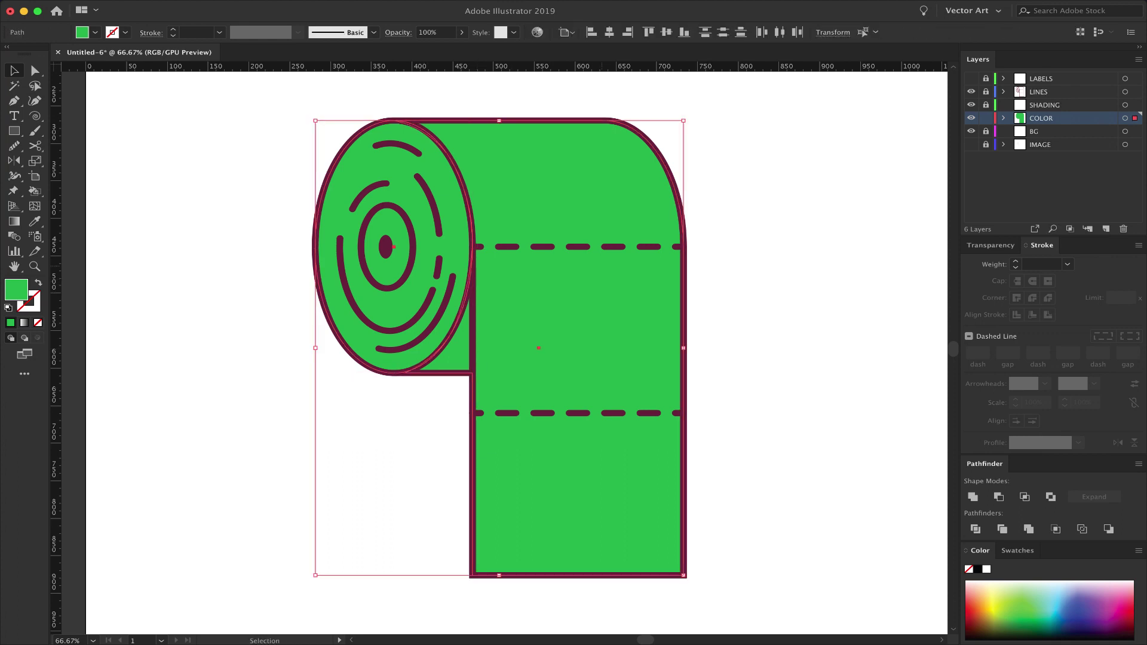
pyautogui.click(973, 497)
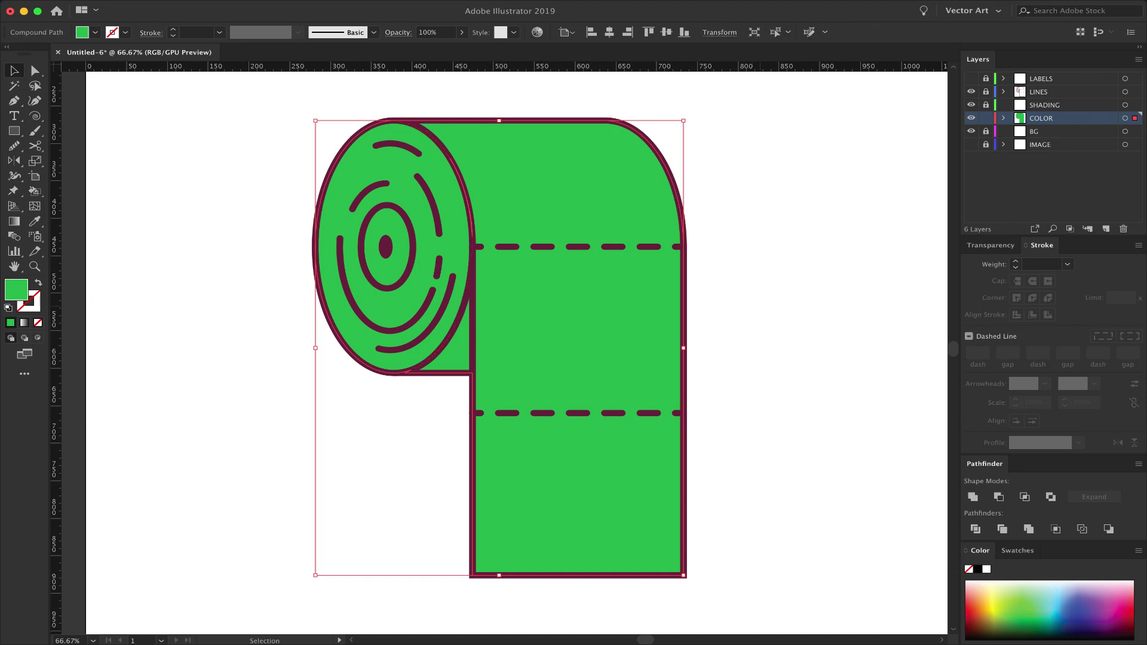
pyautogui.press('super+shift+a')
# Delete the stray leftover path piece along the ellipse's right curve inside the green shape
pyautogui.press('a')
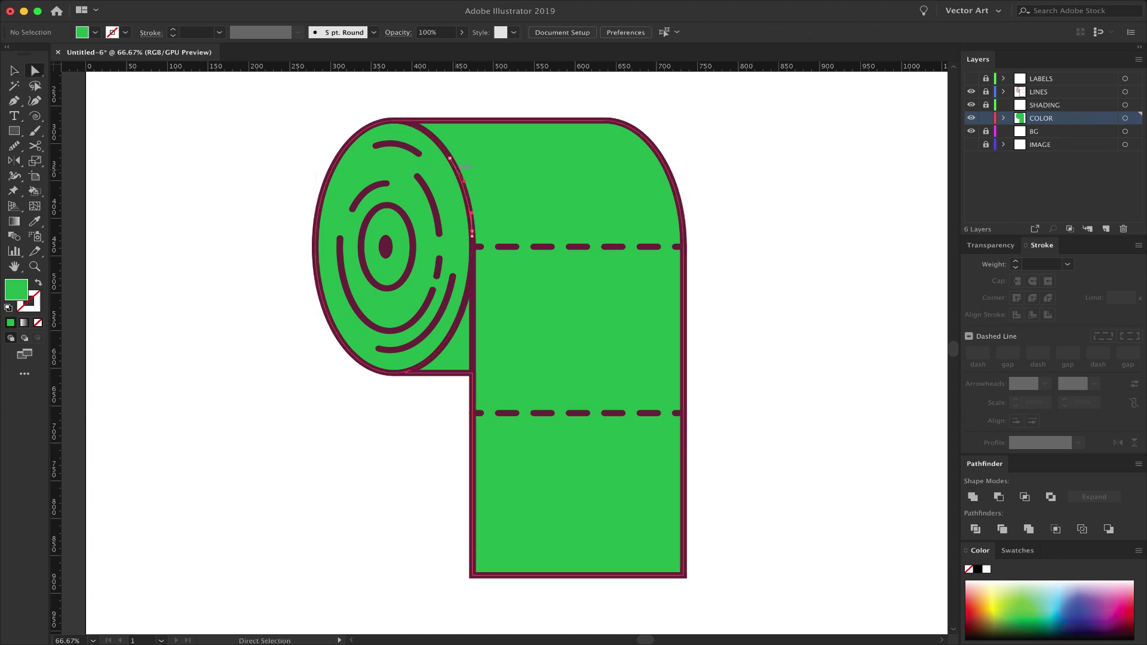
pyautogui.click(450, 159)
pyautogui.press('Delete')
pyautogui.press('Delete')
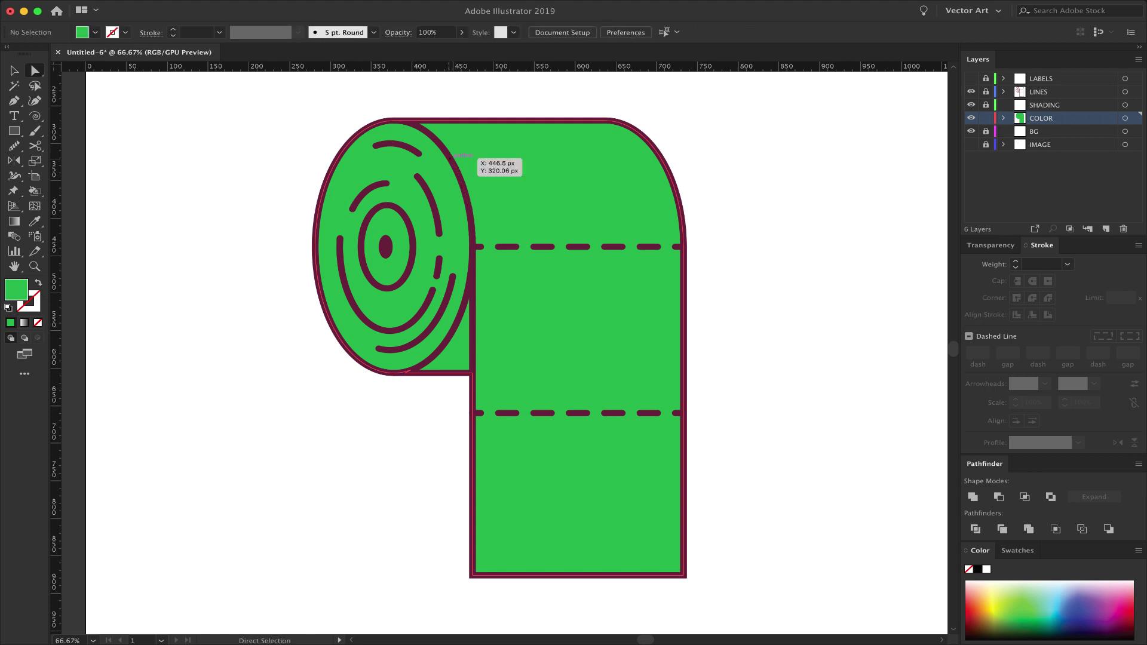
# Fill the merged roll shape with white and lock the COLOR layer
pyautogui.press('v')
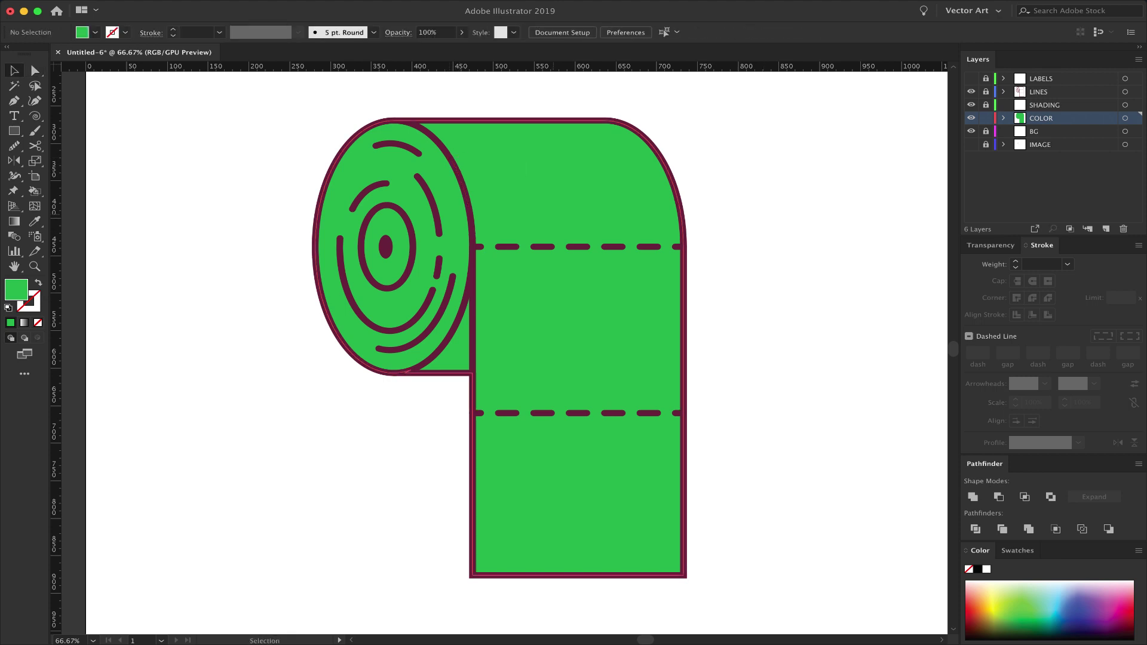
pyautogui.press('super+a')
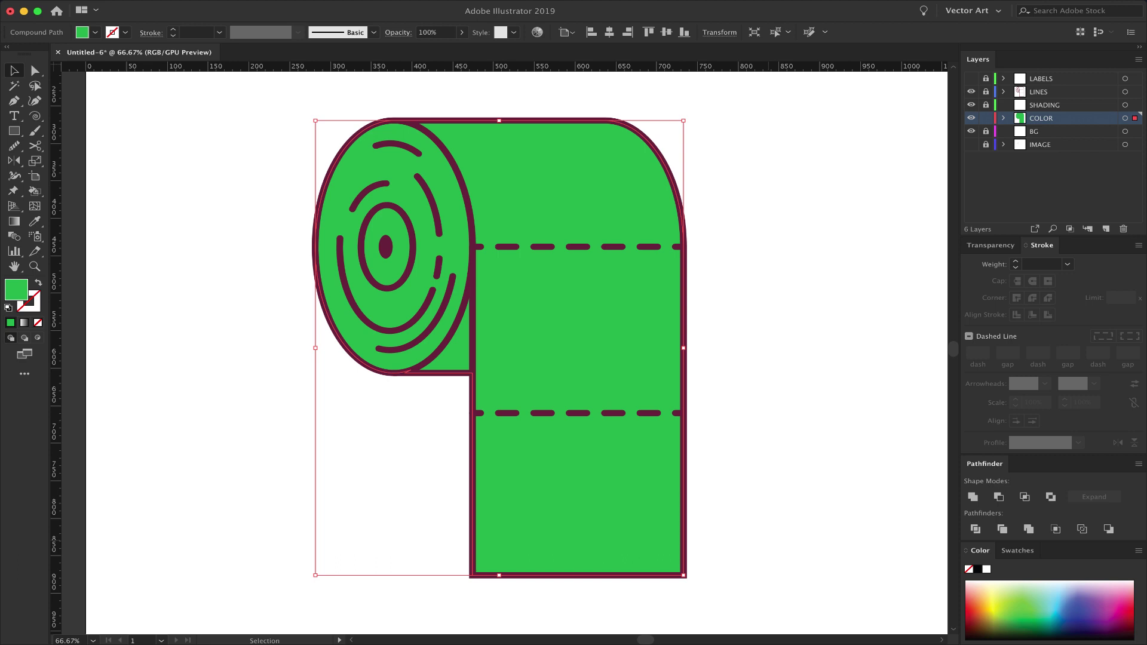
pyautogui.click(986, 569)
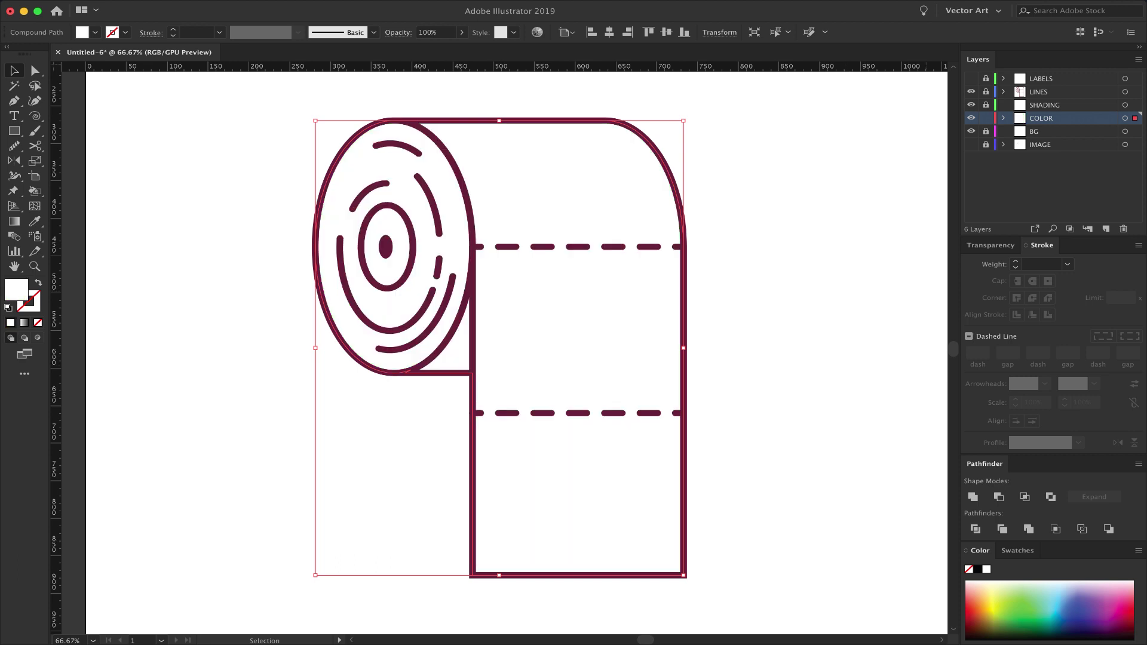
pyautogui.click(985, 118)
# Draw an artboard-sized rectangle on the unlocked BG layer and align it to the artboard's left and top edges
pyautogui.click(986, 131)
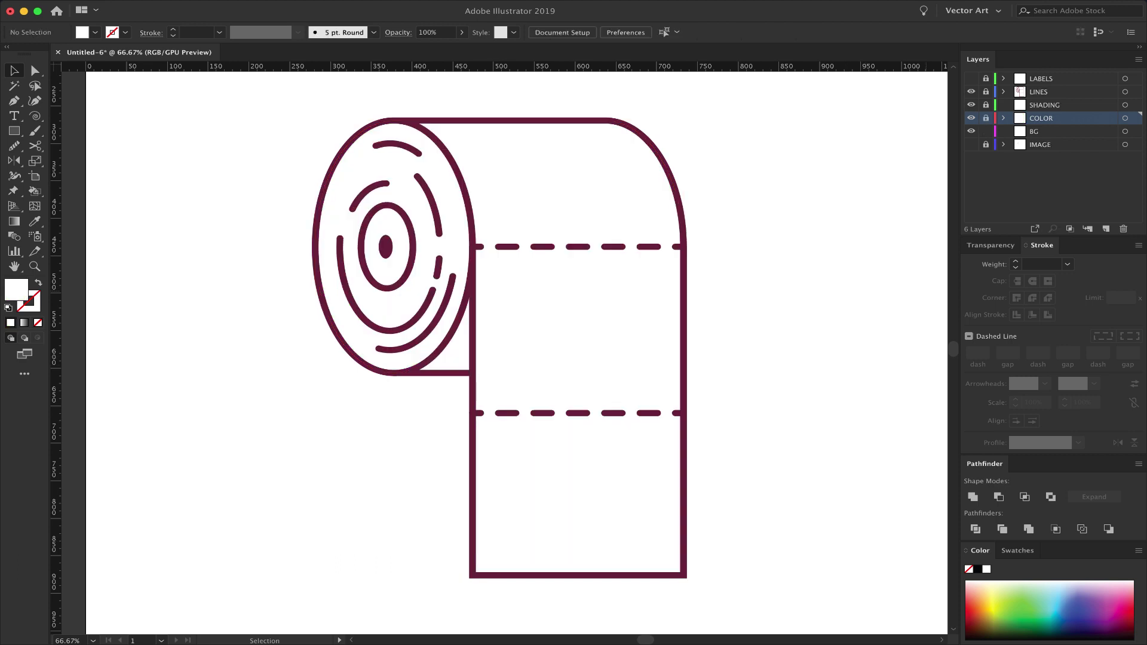
pyautogui.press('super+minus')
pyautogui.press('super+minus')
pyautogui.press('super+equal')
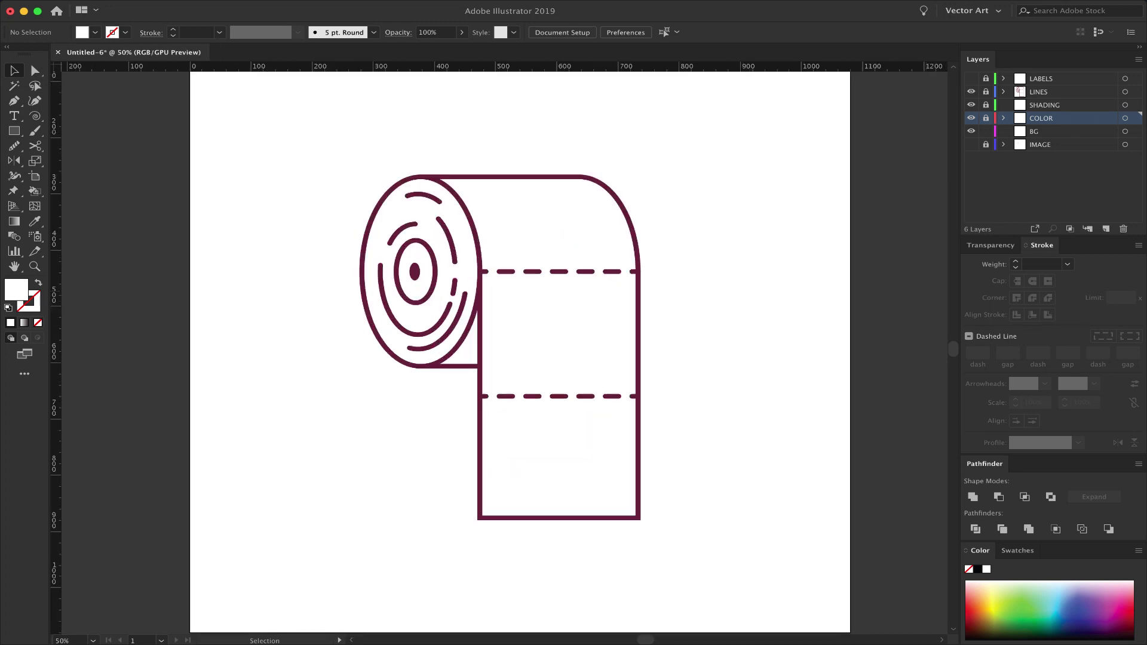
pyautogui.click(1053, 131)
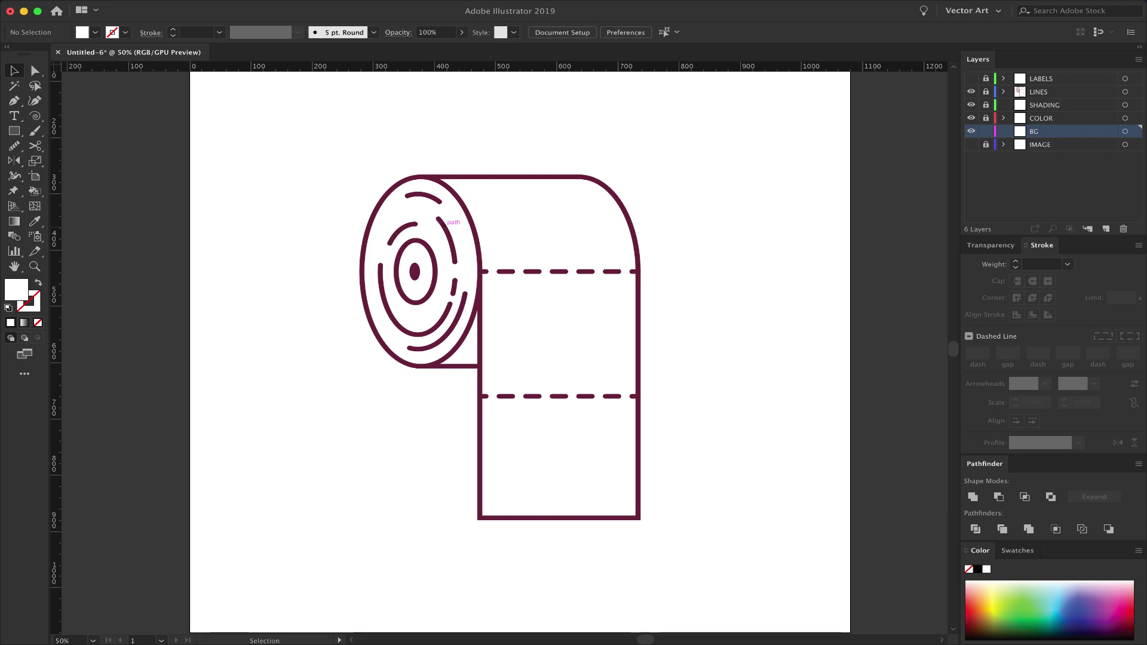
pyautogui.press('m')
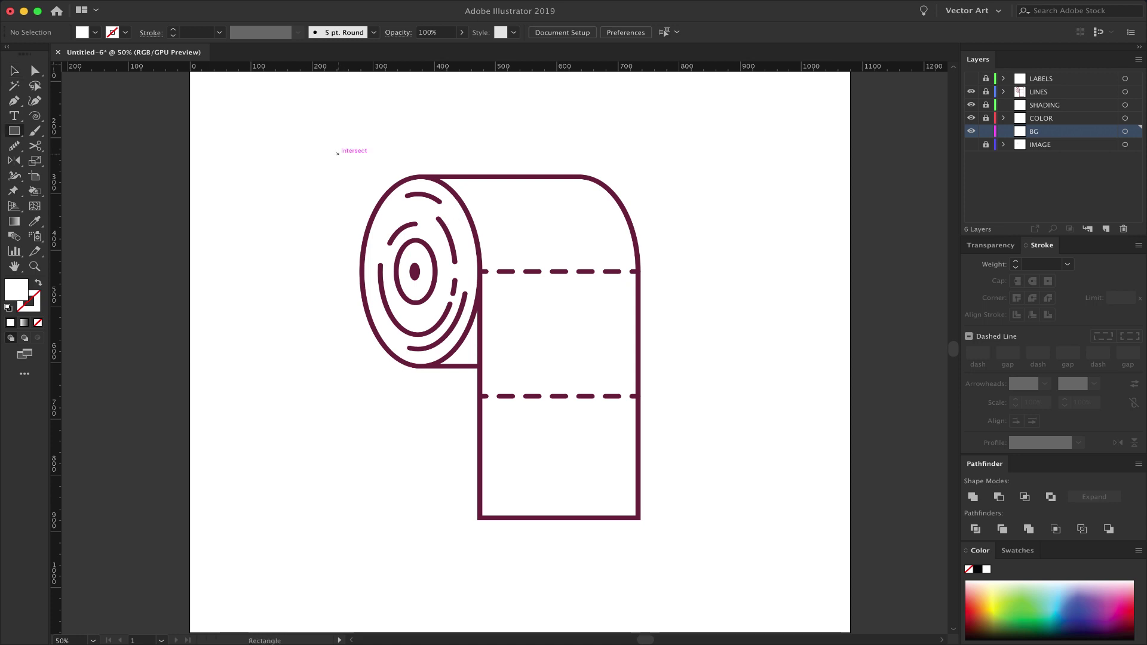
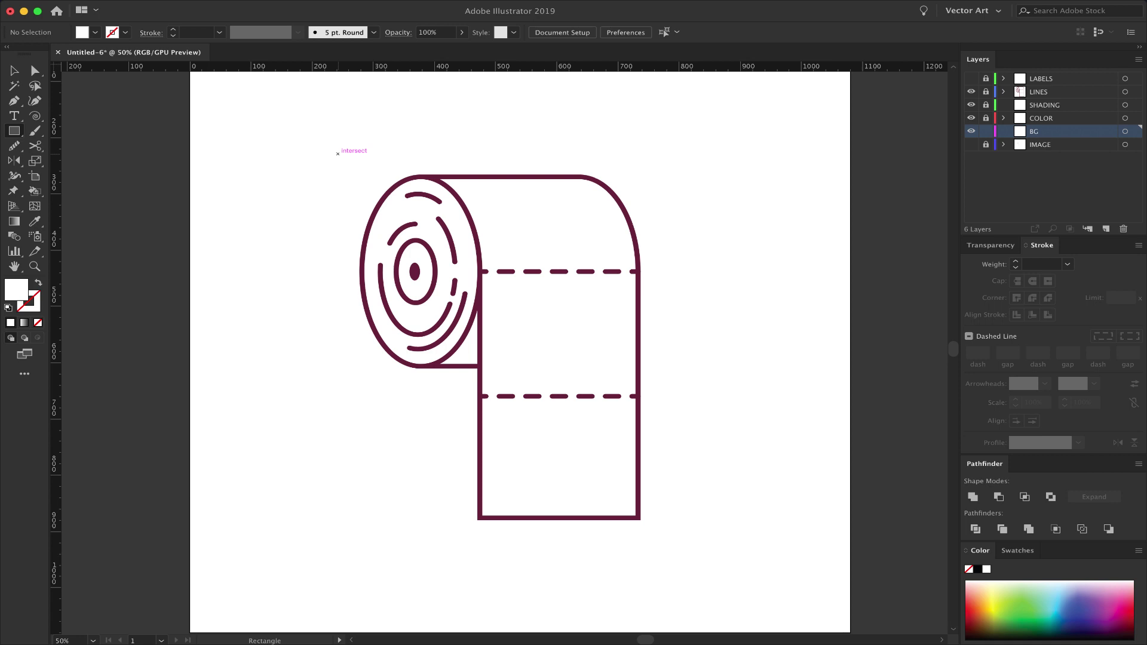
pyautogui.moveTo(337, 154); pyautogui.dragTo(949, 635)
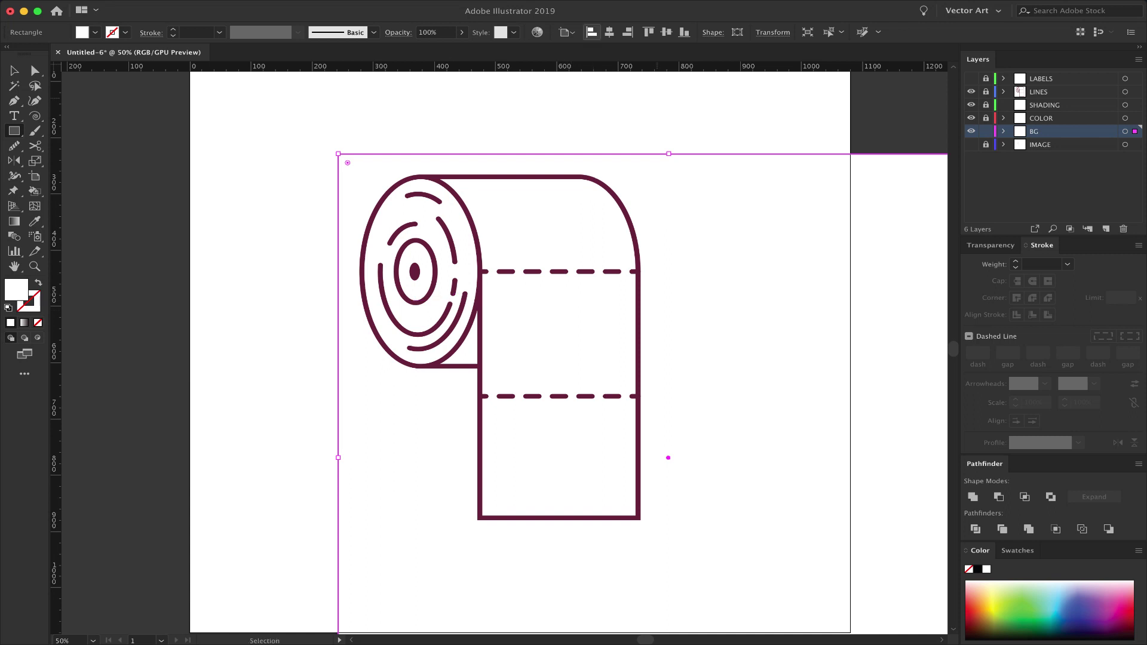
pyautogui.click(592, 32)
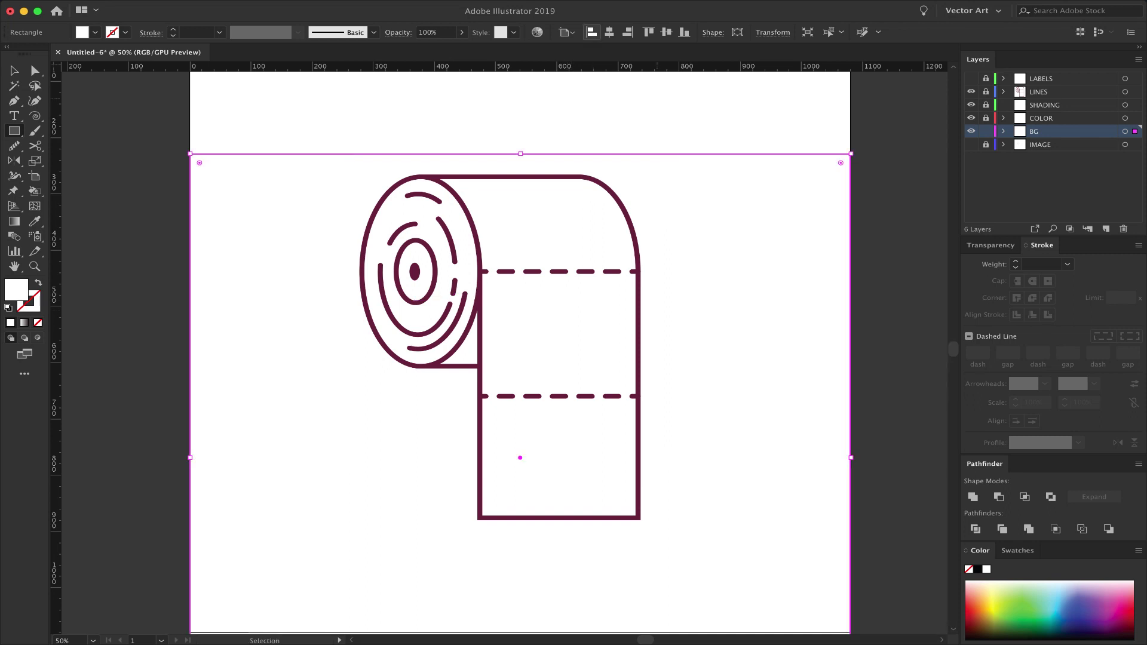
pyautogui.click(648, 32)
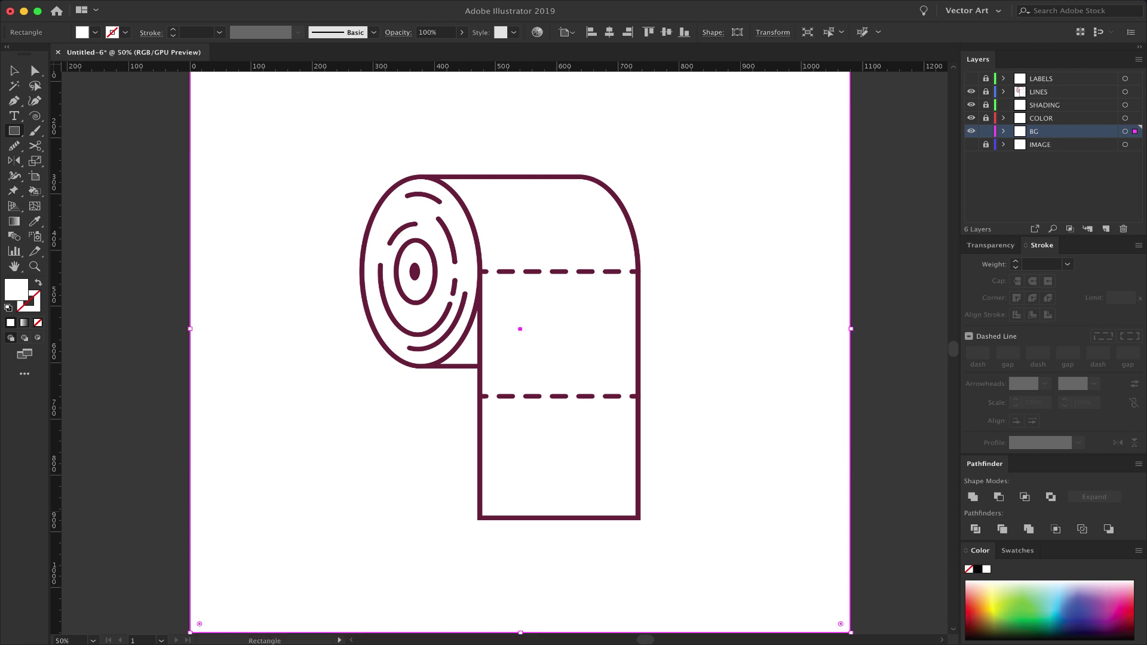
# Fill the background rectangle with the light green swatch and lock the BG layer
pyautogui.click(1017, 551)
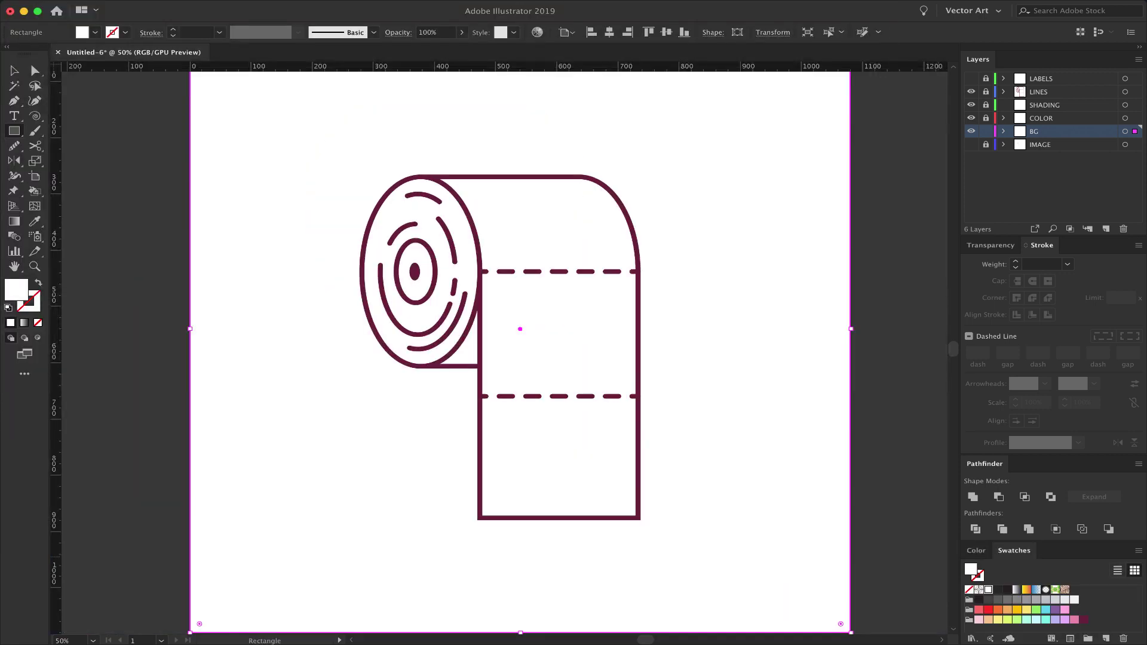
pyautogui.click(1017, 620)
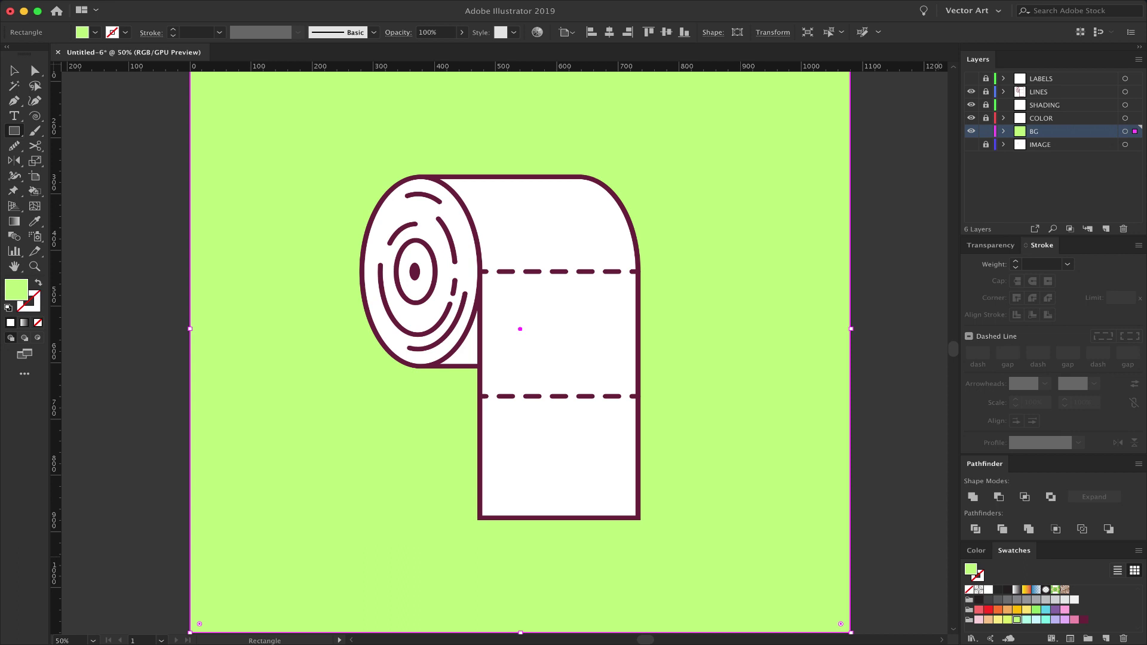
pyautogui.press('v')
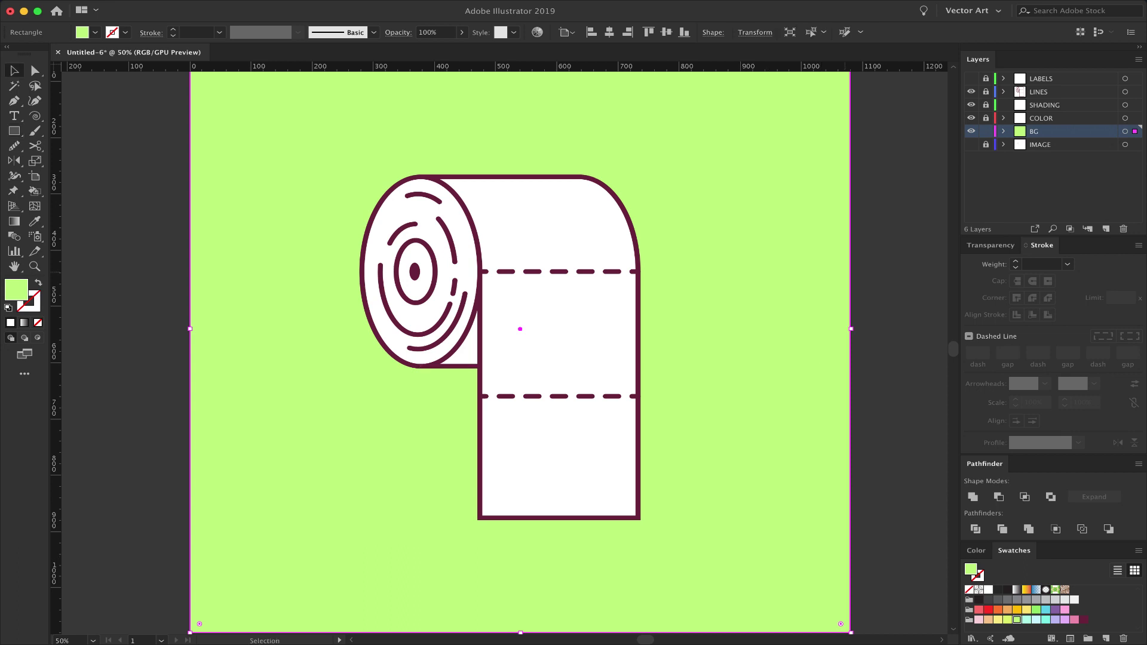
pyautogui.click(986, 132)
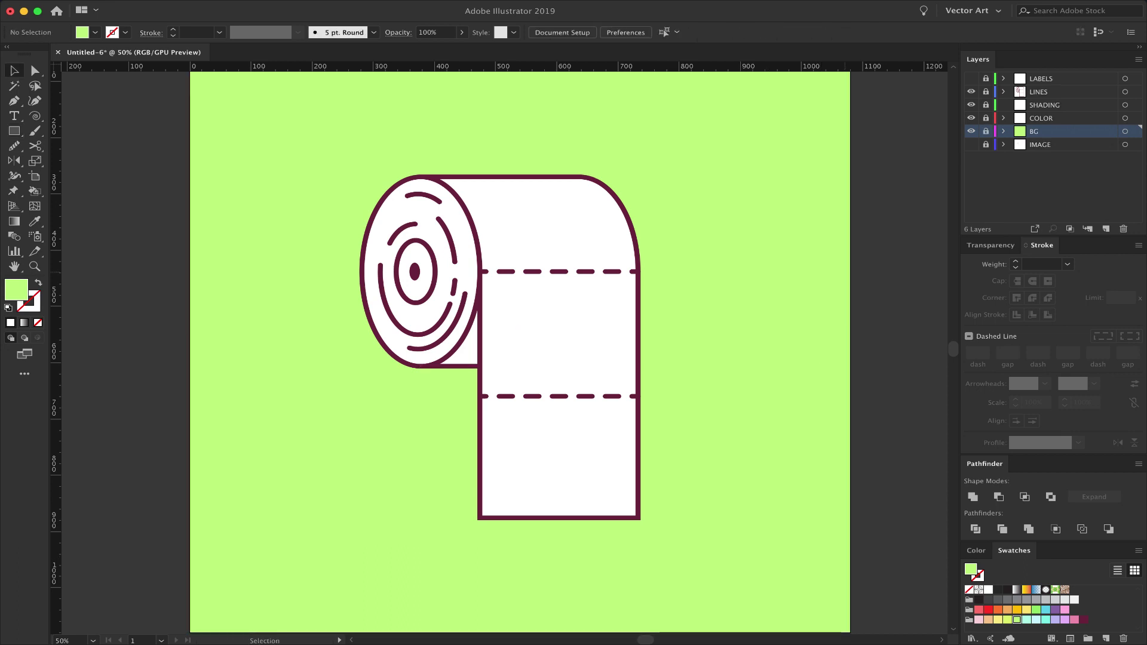
# On the unlocked SHADING layer, draw a closed Pen shape over the corner between the ellipse's lower right curve, the roll's bottom line and the sheet's left edge
pyautogui.click(1058, 105)
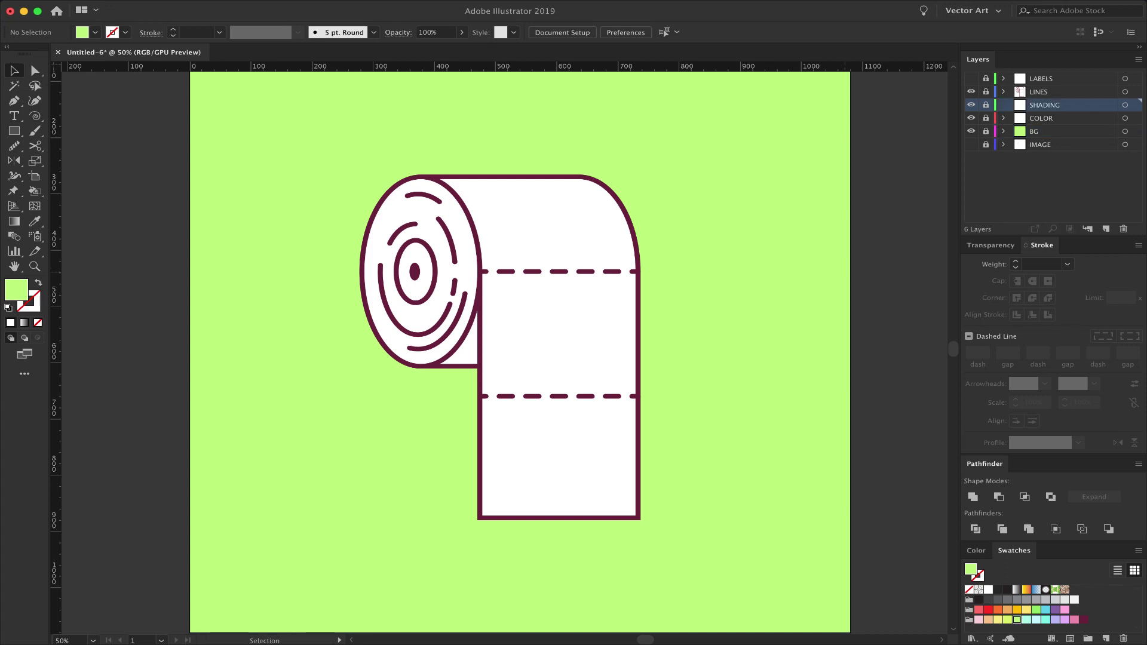
pyautogui.click(986, 105)
pyautogui.press('super+equal')
pyautogui.press('super+equal')
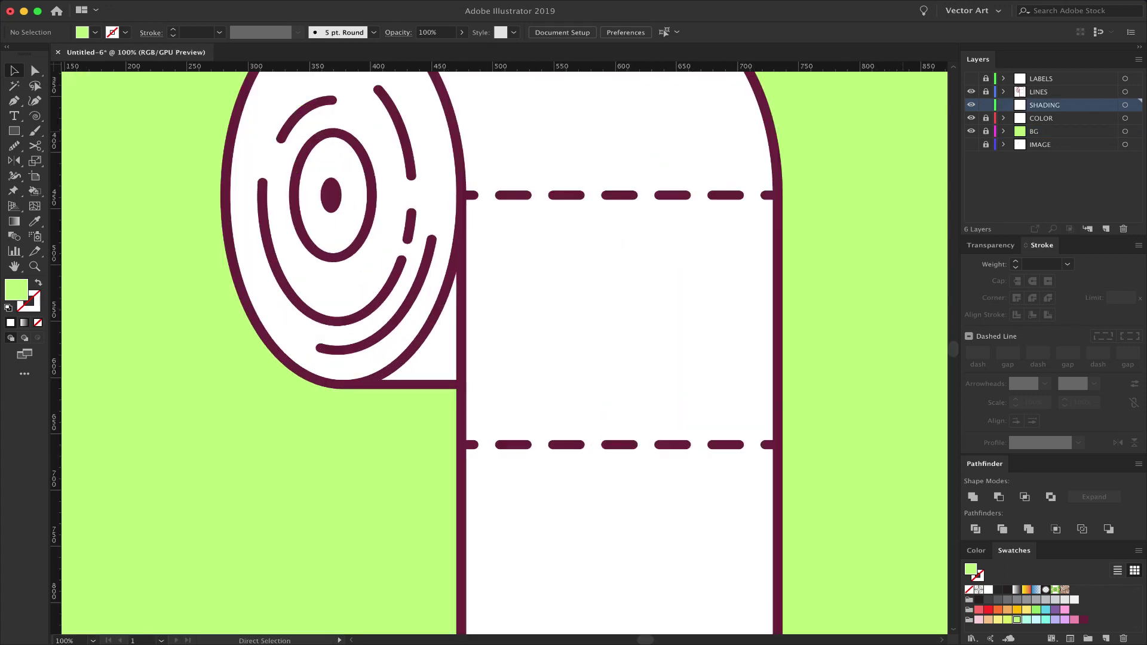
pyautogui.press('p')
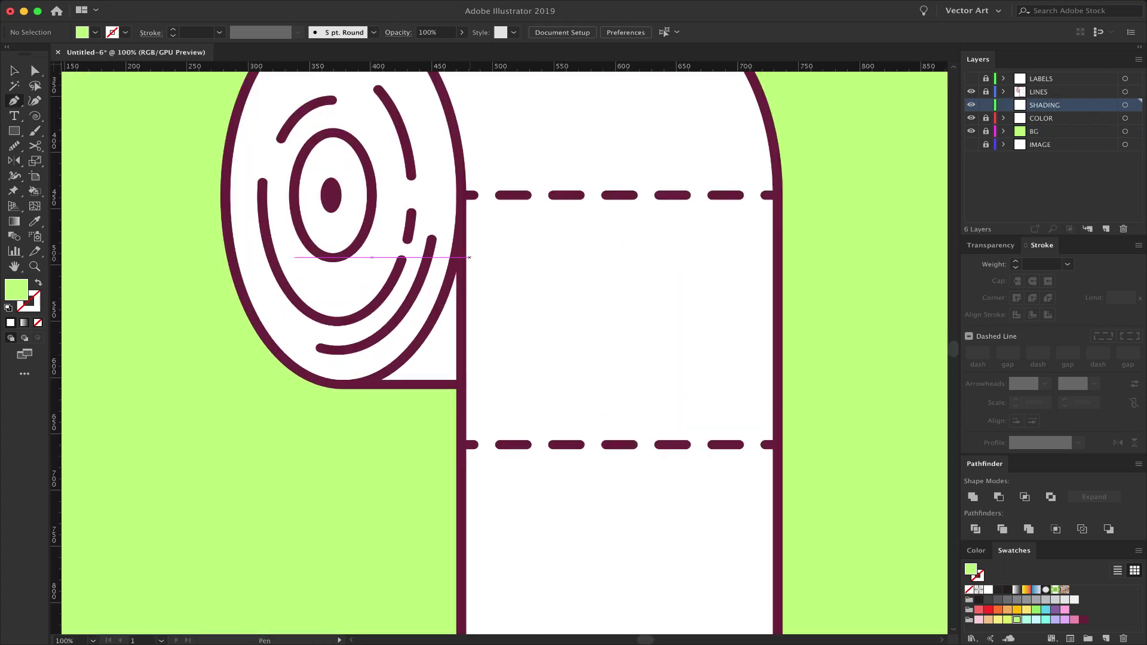
pyautogui.click(461, 248)
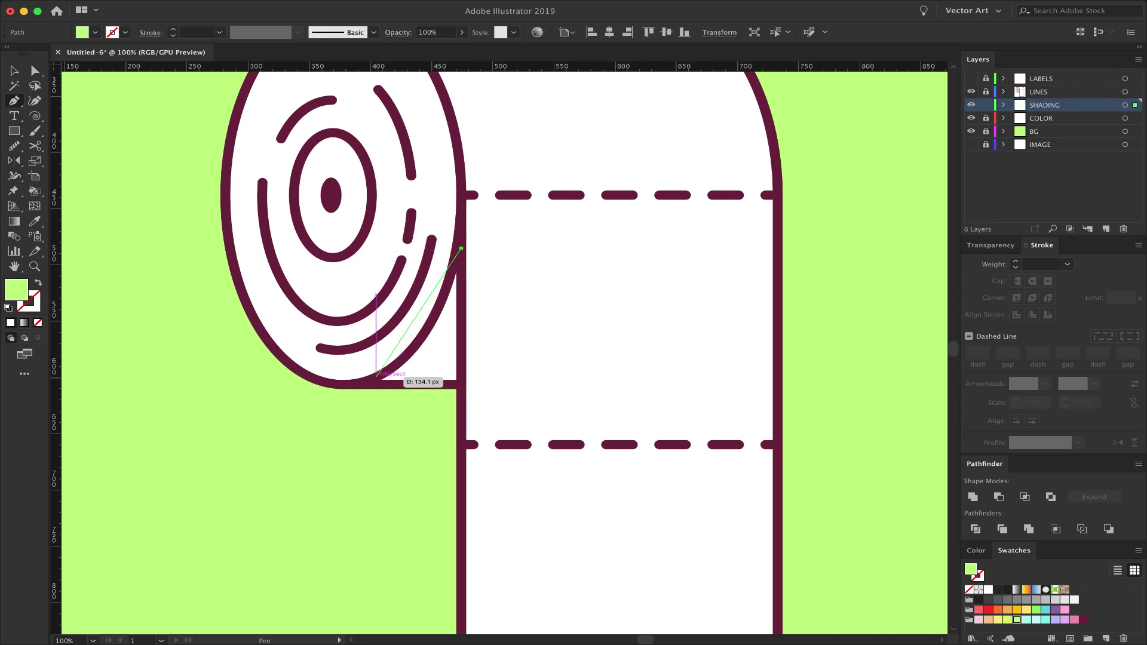
pyautogui.moveTo(359, 382); pyautogui.dragTo(277, 415)
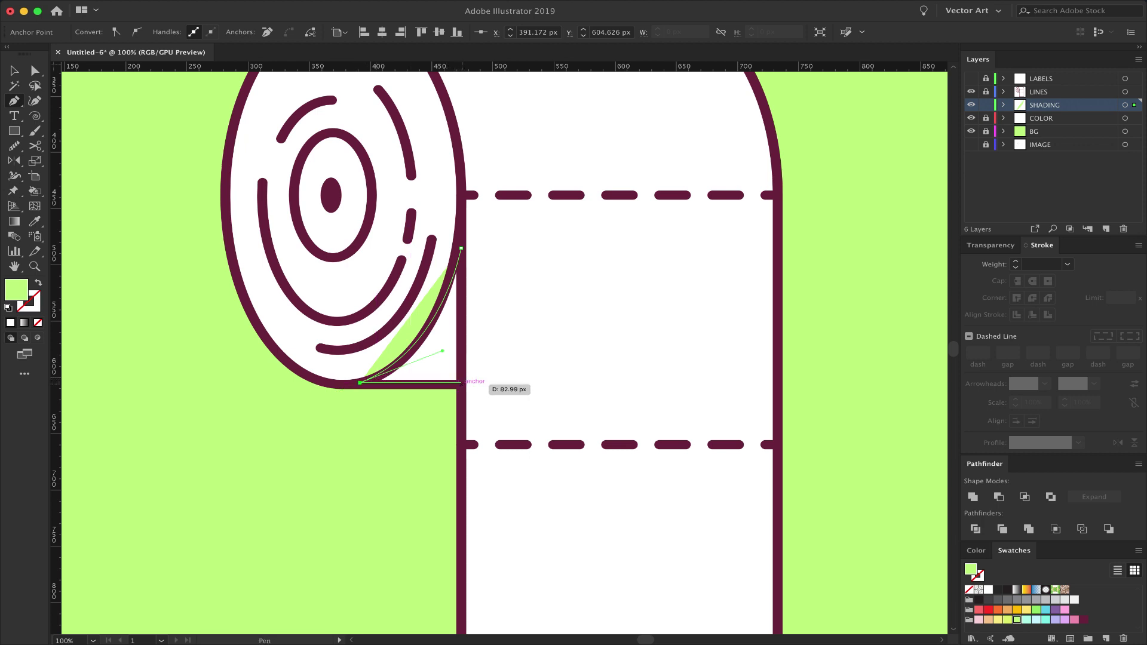
pyautogui.keyDown('shift'); pyautogui.click(462, 382); pyautogui.keyUp('shift')
pyautogui.click(461, 248)
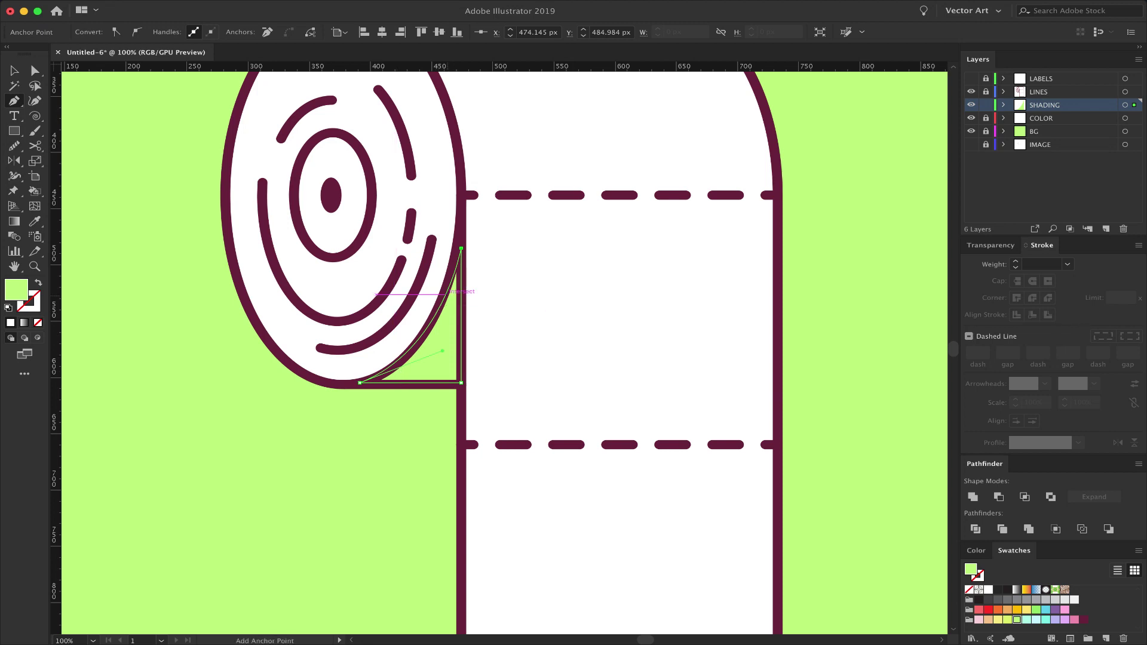
# Fill the corner shadow shape with the dark maroon swatch, set its opacity to 40%, and deselect it
pyautogui.click(1084, 620)
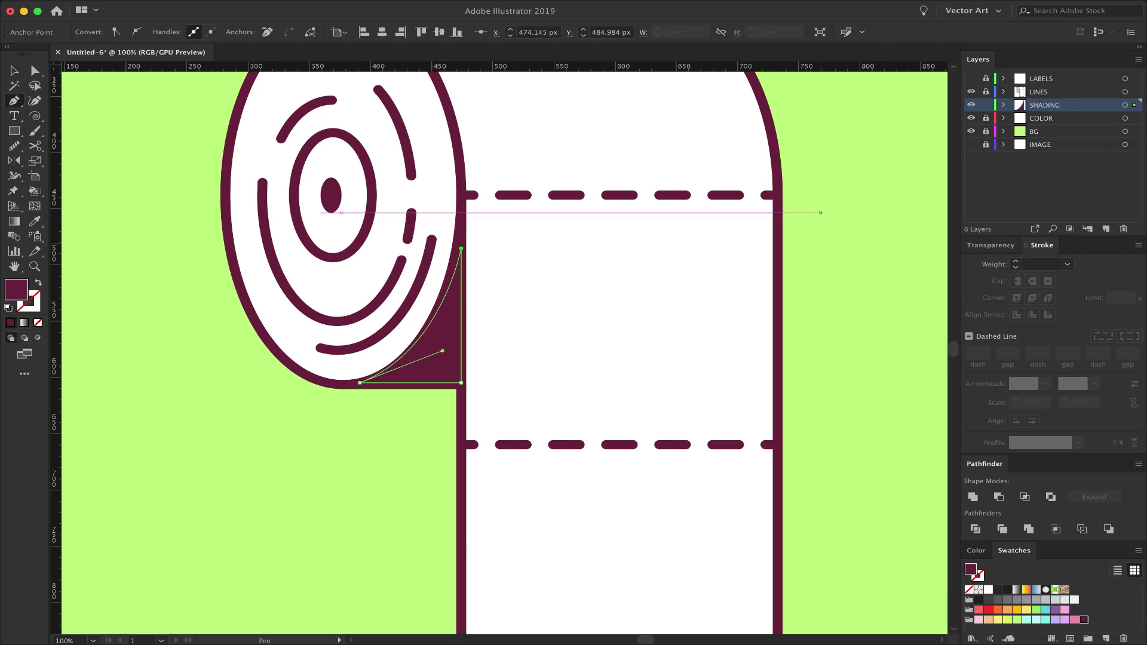
pyautogui.click(990, 246)
pyautogui.click(1080, 264)
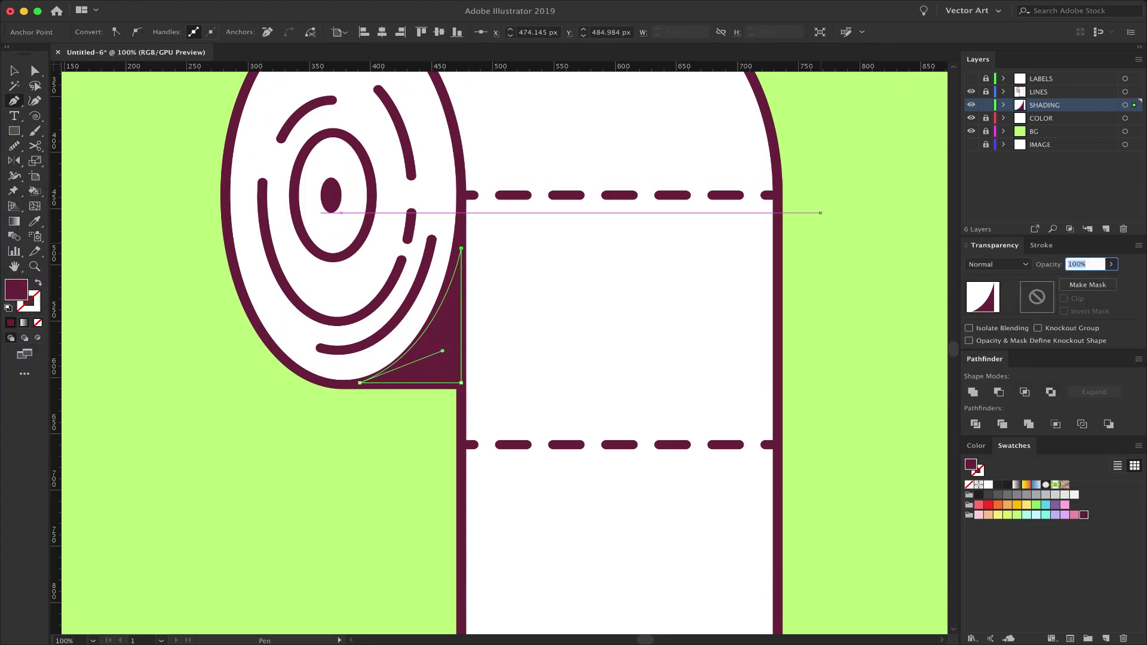
pyautogui.hotkey('shift', 'Down')
pyautogui.hotkey('shift', 'Down')
pyautogui.hotkey('shift', 'Down')
pyautogui.hotkey('shift', 'Down')
pyautogui.hotkey('shift', 'Down')
pyautogui.hotkey('shift', 'Down')
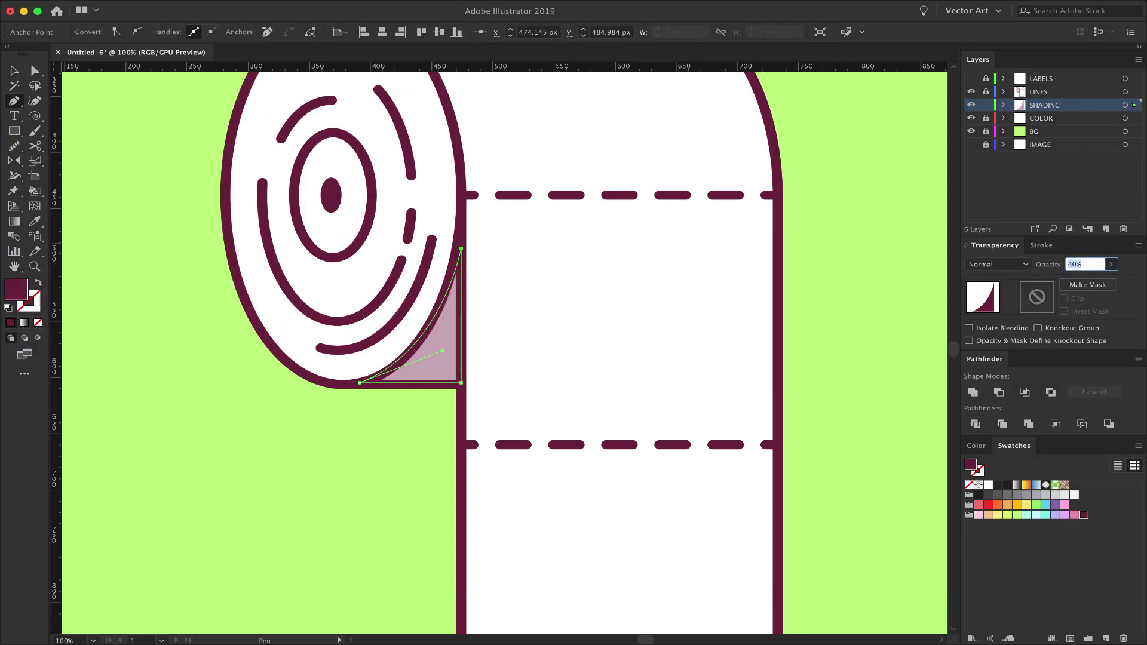
pyautogui.press('Return')
pyautogui.press('v')
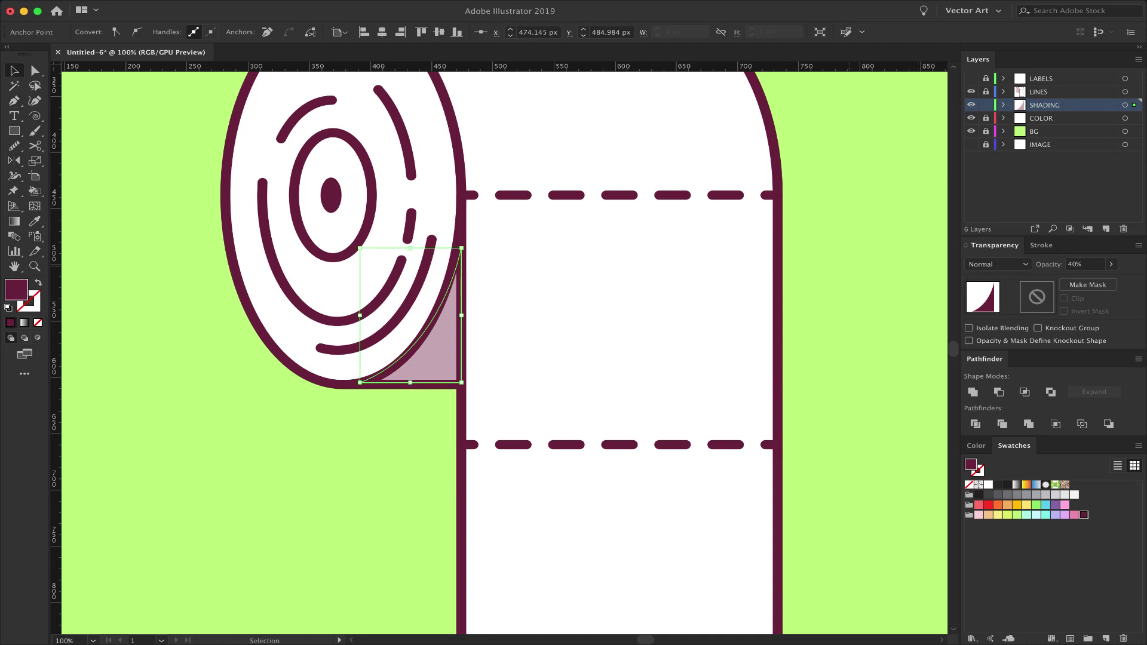
pyautogui.press('super+shift+a')
pyautogui.scroll(5, 502, 353)
pyautogui.press('super+minus')
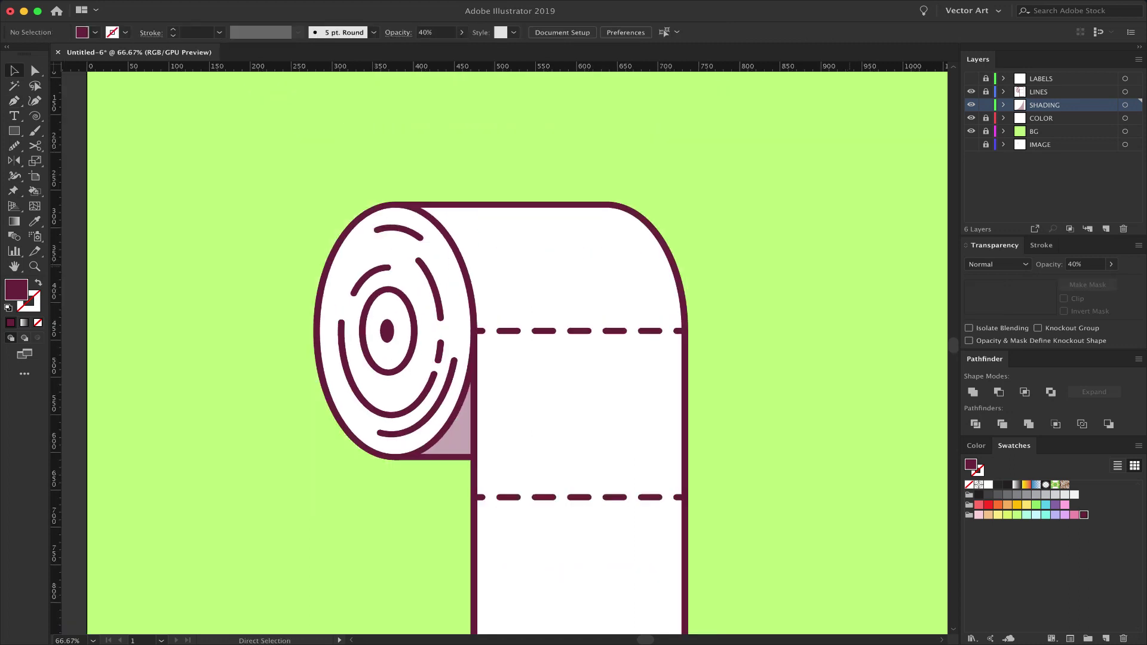
pyautogui.press('super+minus')
pyautogui.press('super+equal')
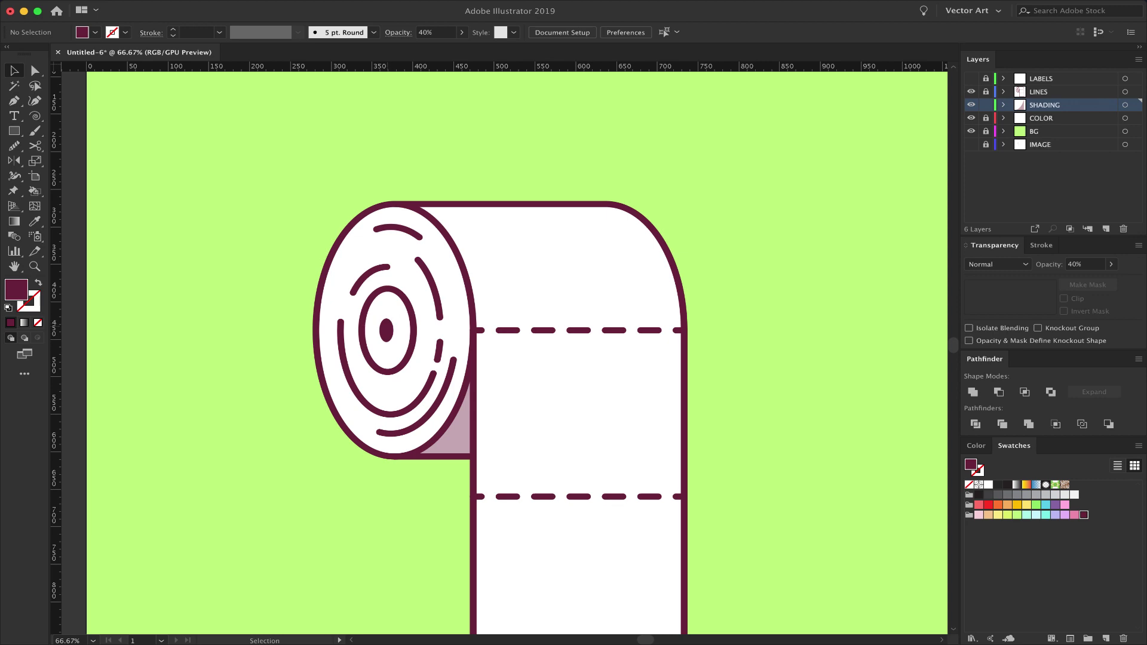
# Examine the line work up close where the roll's ellipse meets the sheet's left edge and upper dashed perforation
pyautogui.press('super+equal')
pyautogui.press('super+equal')
pyautogui.press('super+equal')
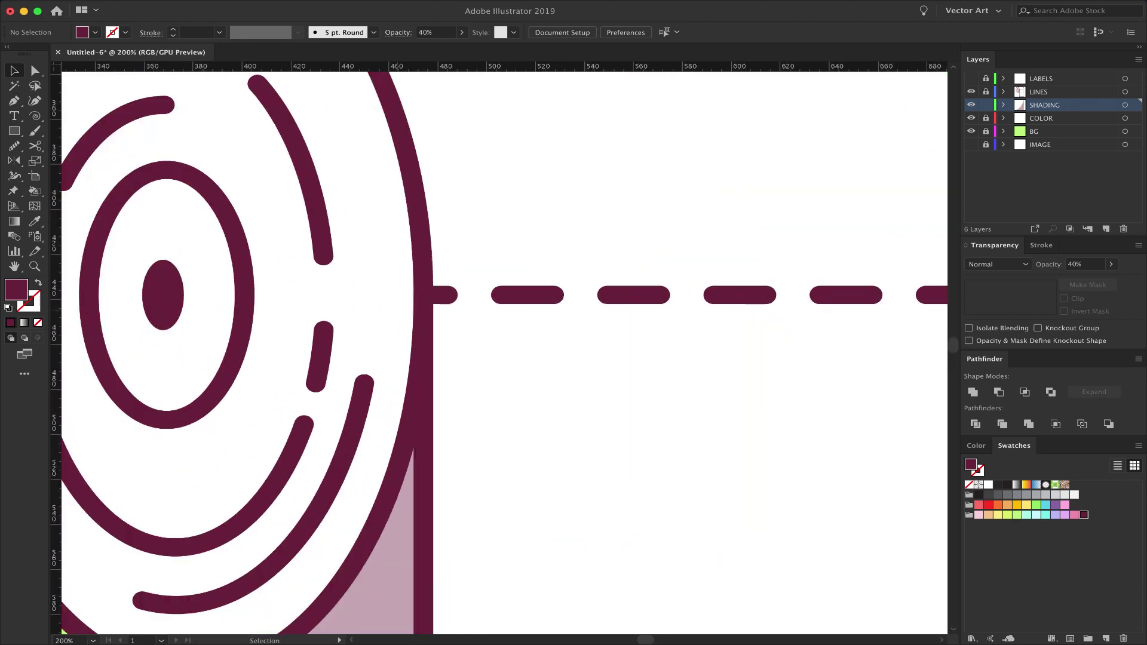
pyautogui.moveTo(369, 287); pyautogui.dragTo(520, 341)
pyautogui.press('super+equal')
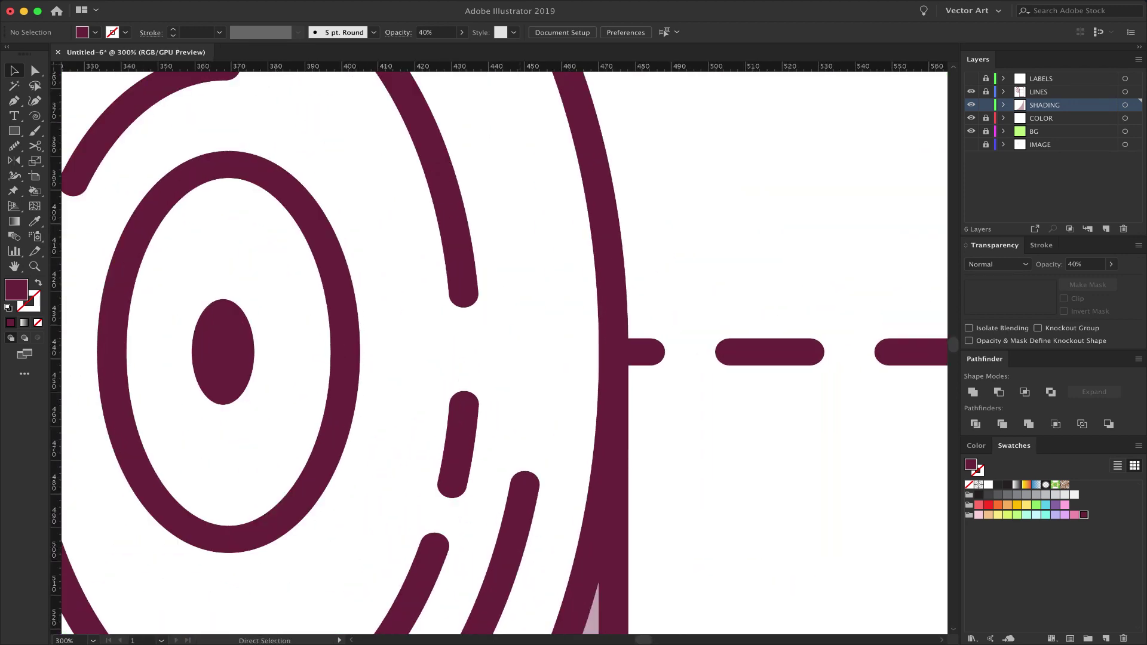
pyautogui.press('super+minus')
pyautogui.press('super+minus')
pyautogui.press('super+minus')
pyautogui.press('super+minus')
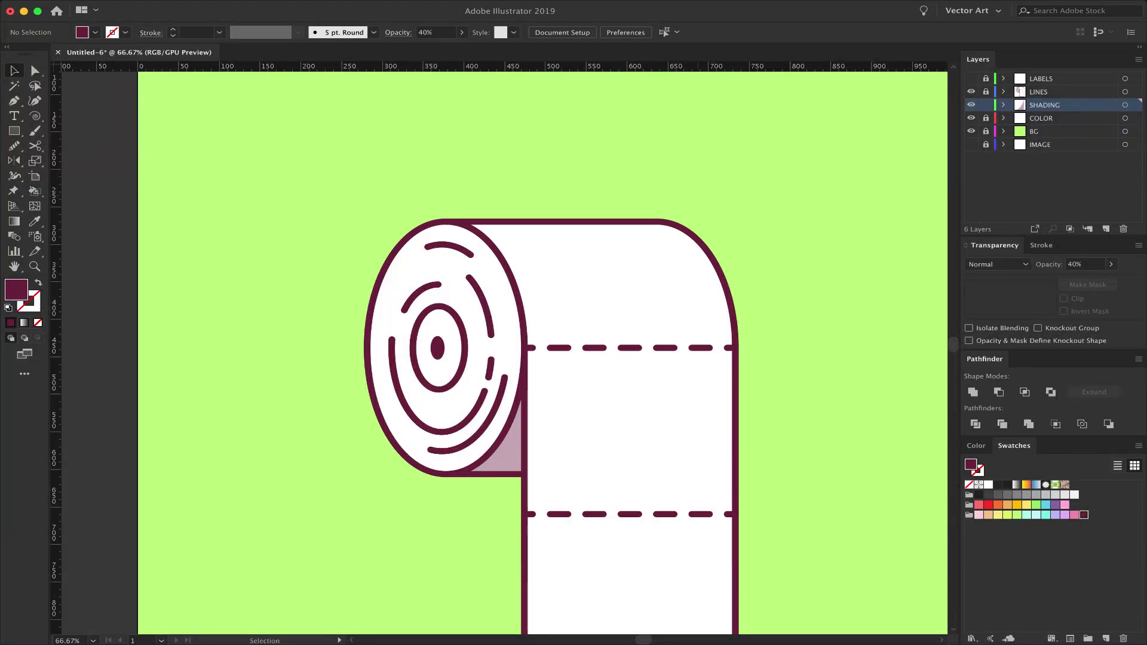
# Copy the white roll shape from the COLOR layer, relock that layer, paste the copy in place on SHADING and fill it red
pyautogui.click(986, 117)
pyautogui.click(490, 265)
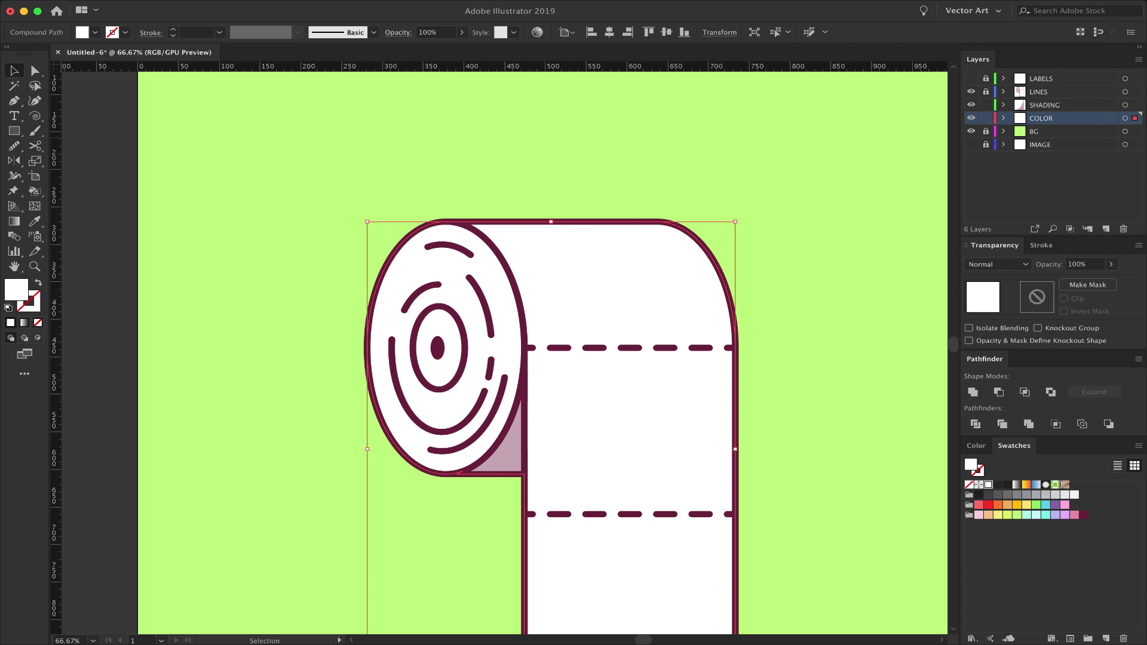
pyautogui.press('a')
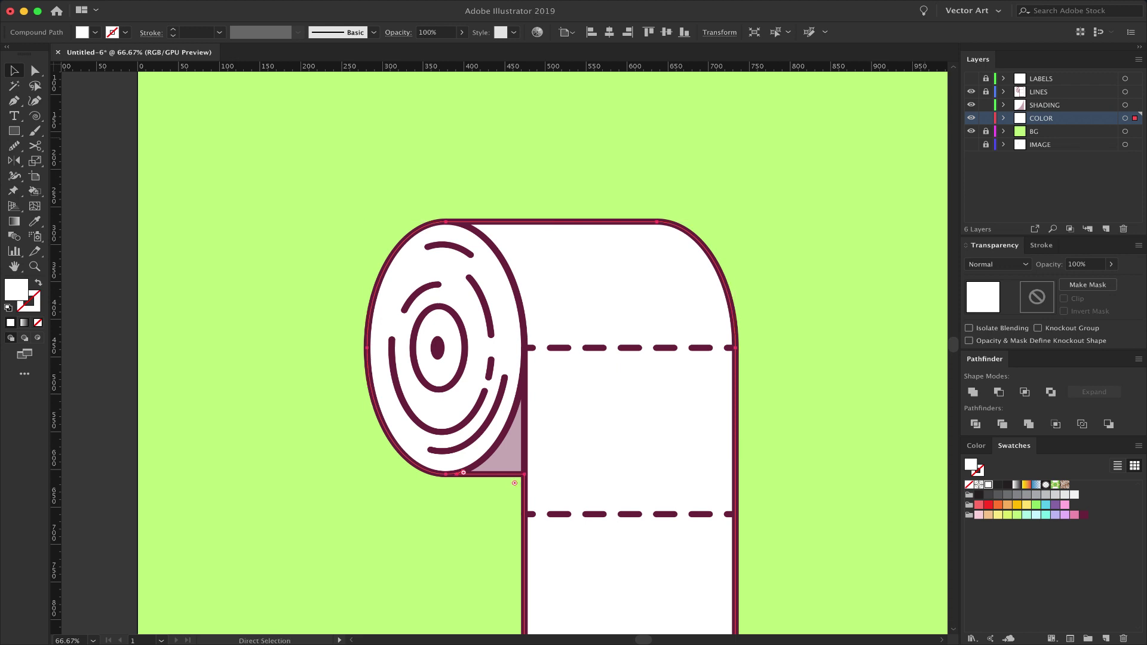
pyautogui.press('v')
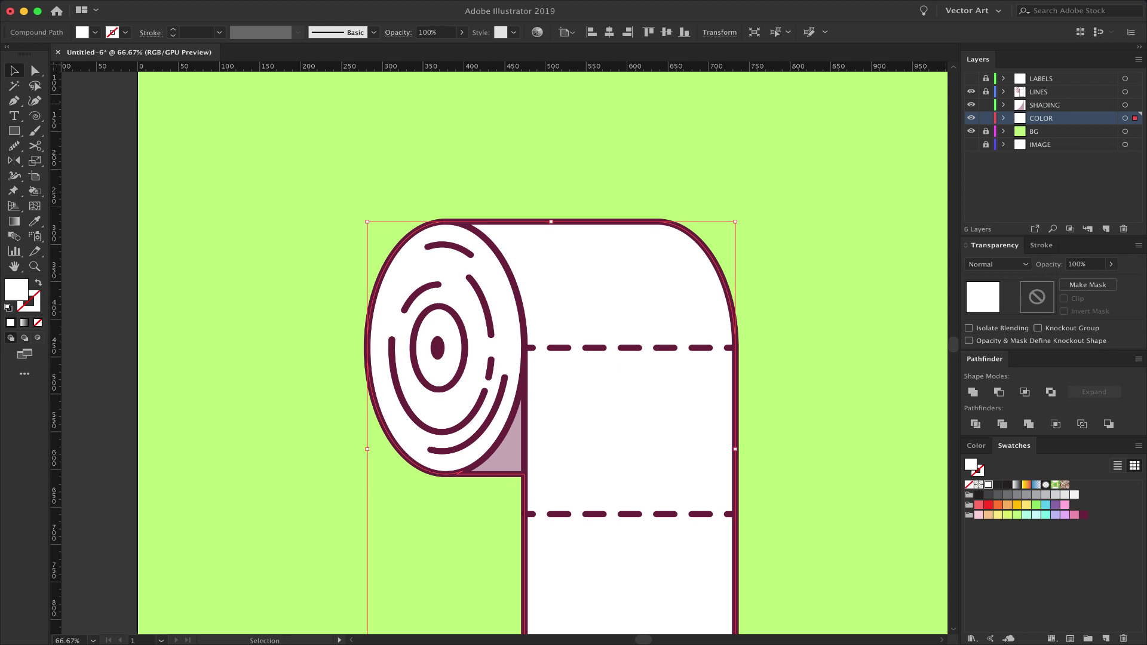
pyautogui.click(986, 118)
pyautogui.click(1051, 105)
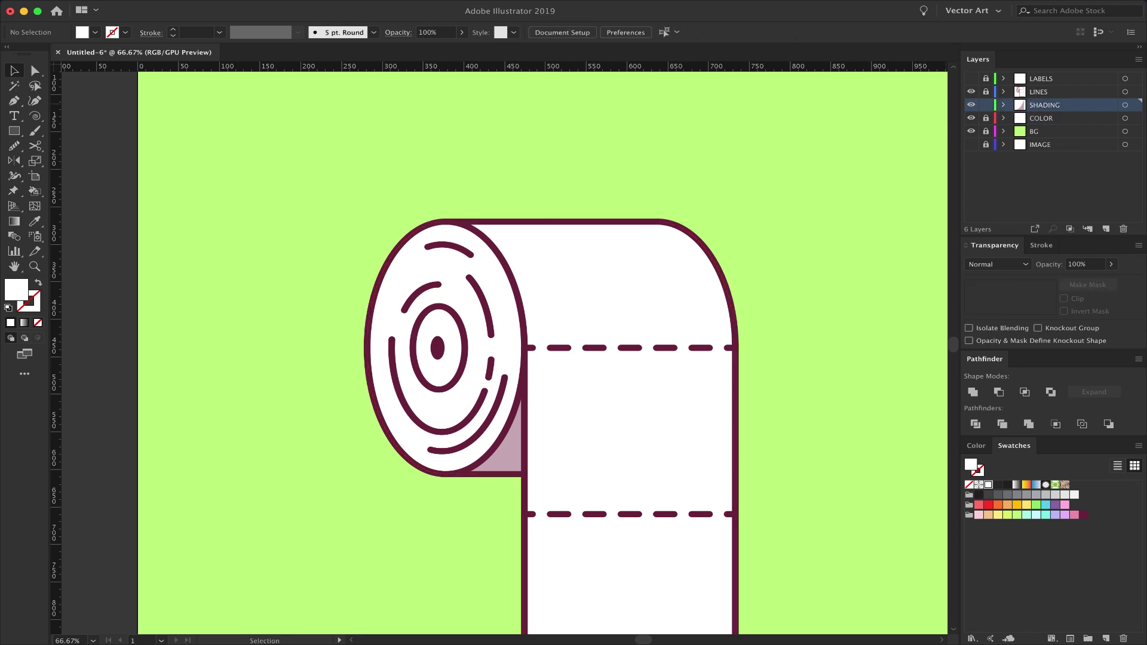
pyautogui.hotkey('ctrl', 'f')
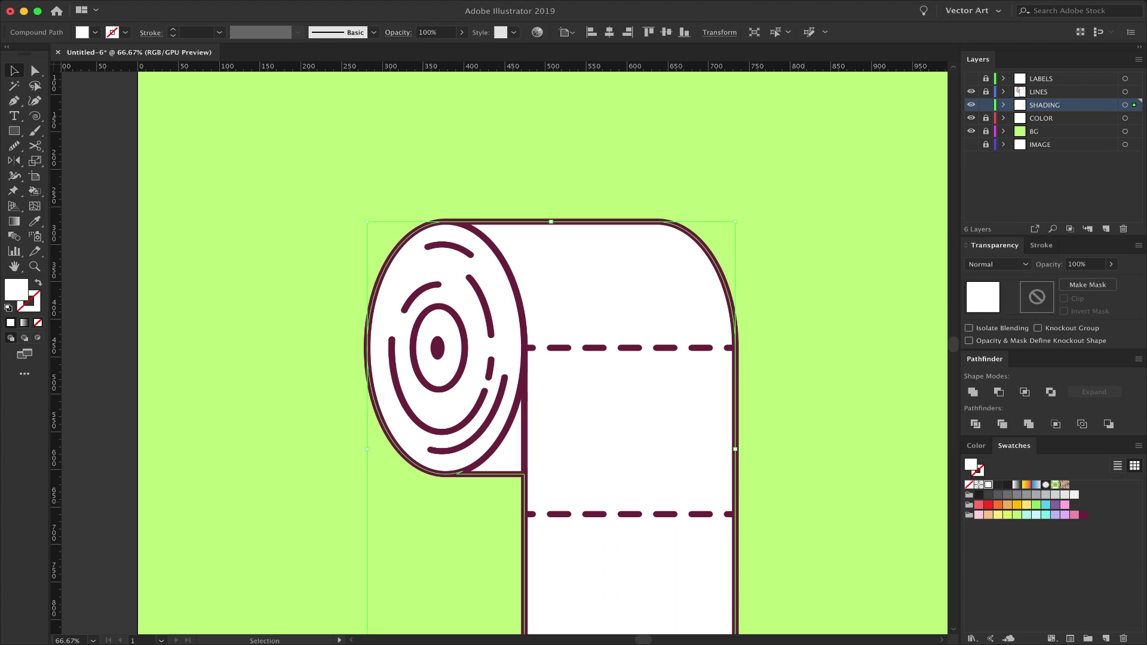
pyautogui.click(988, 504)
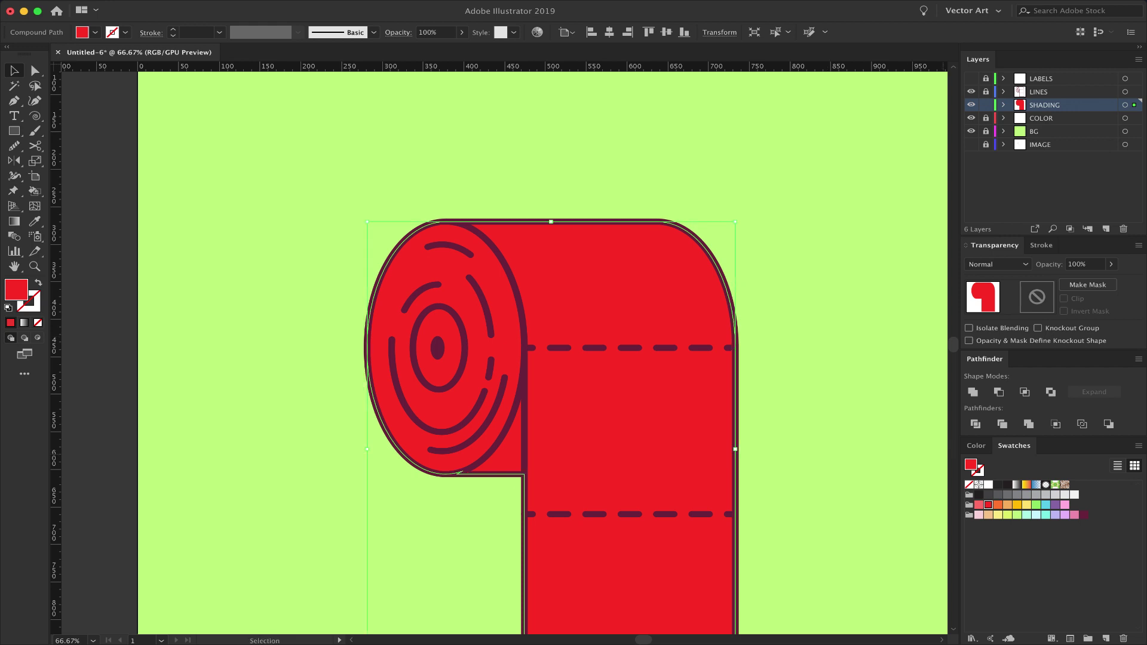
# Place a second copy of the roll shape in front, fill it light blue and offset it slightly downward from the red copy
pyautogui.click(1046, 505)
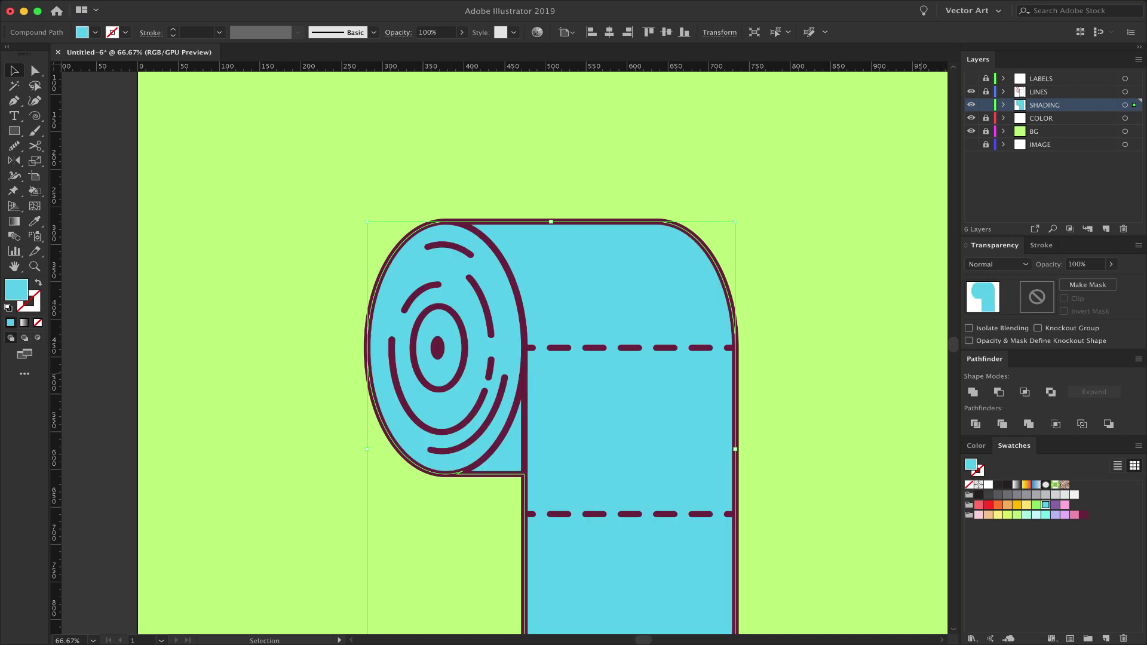
pyautogui.hotkey('shift', 'Down')
pyautogui.hotkey('shift', 'Down')
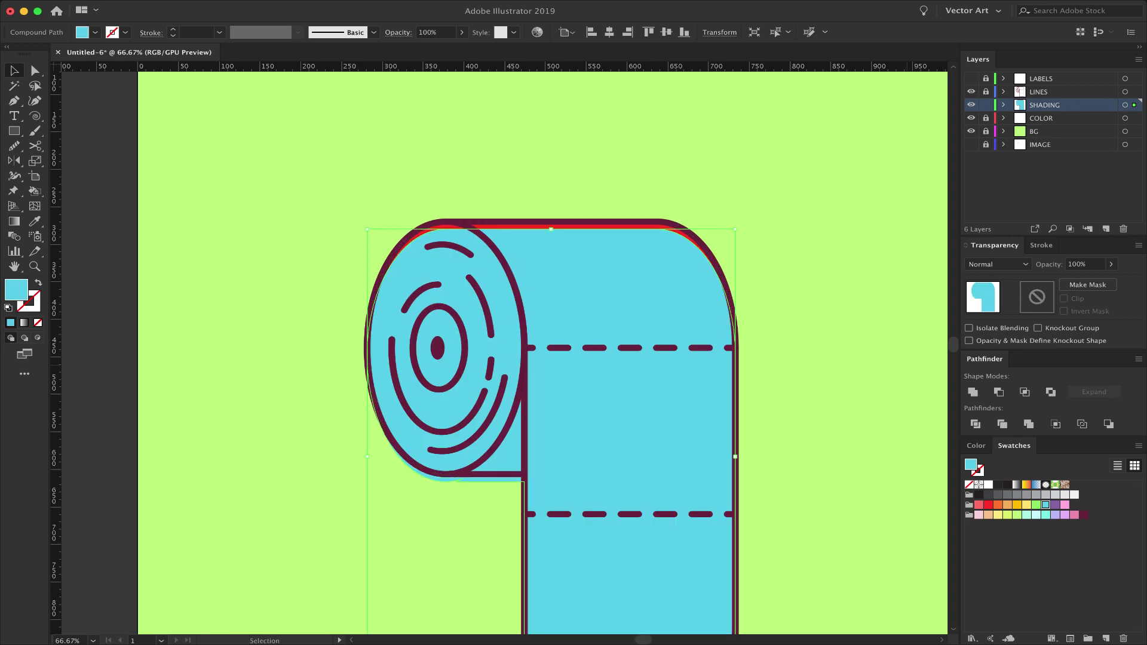
pyautogui.hotkey('shift', 'Down')
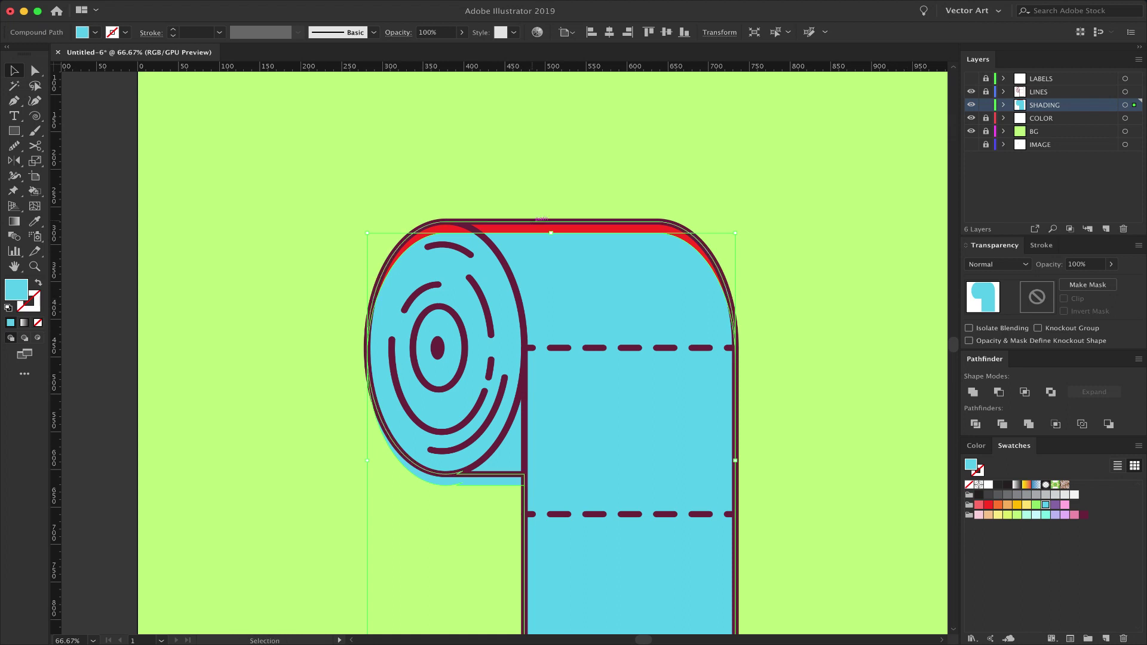
# Divide the overlapping red and blue paper silhouettes with Pathfinder and ungroup the resulting pieces
pyautogui.press('shift')
pyautogui.keyDown('shift'); pyautogui.click(521, 229); pyautogui.keyUp('shift')
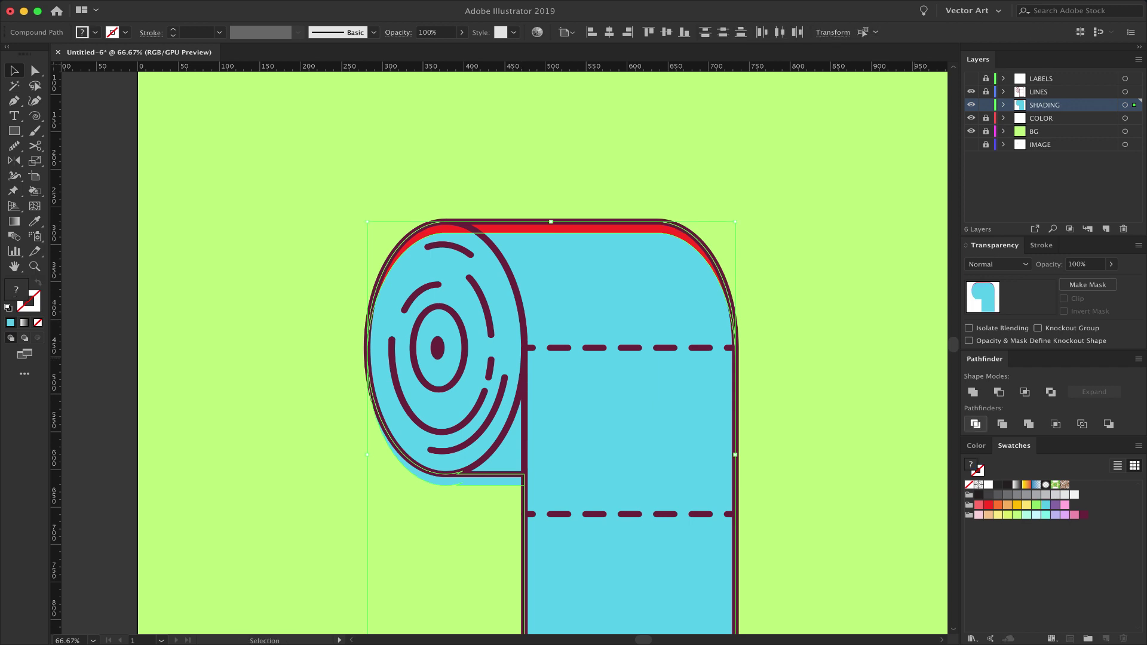
pyautogui.click(975, 424)
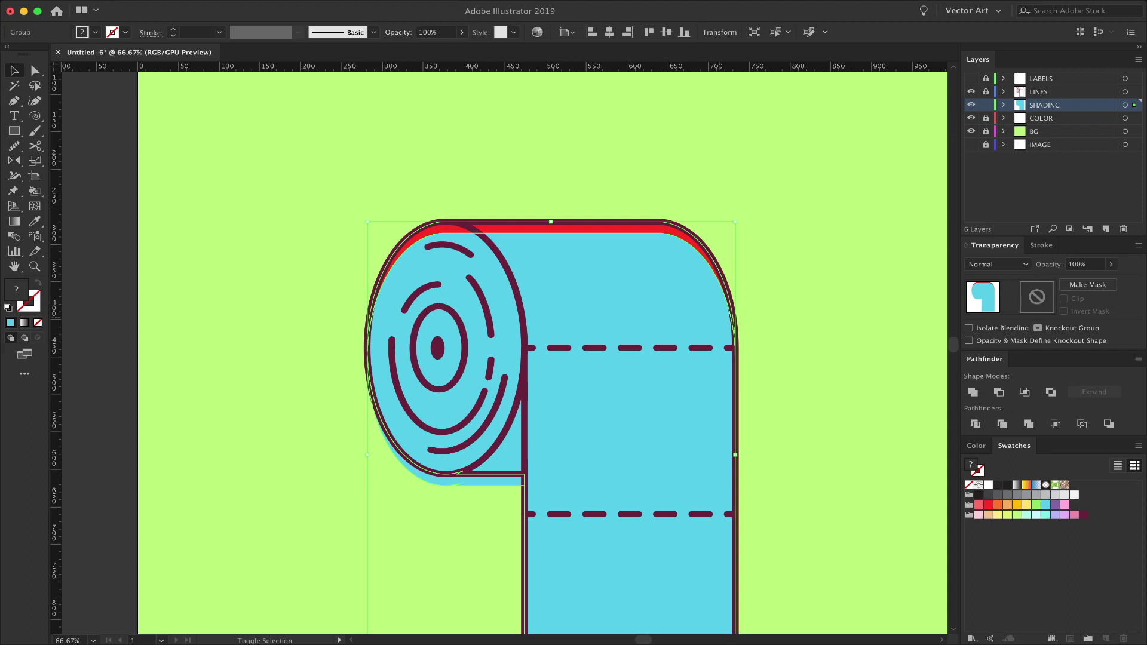
pyautogui.hotkey('shift', 'Right')
pyautogui.hotkey('shift', 'Right')
pyautogui.hotkey('shift', 'Right')
pyautogui.hotkey('shift', 'Left')
pyautogui.hotkey('shift', 'Left')
pyautogui.hotkey('shift', 'Left')
pyautogui.press('shift+super+g')
pyautogui.press('shift+super+a')
# Delete the large blue silhouette piece and the blue sliver beneath the roll, keeping the red strip along the top
pyautogui.click(628, 285)
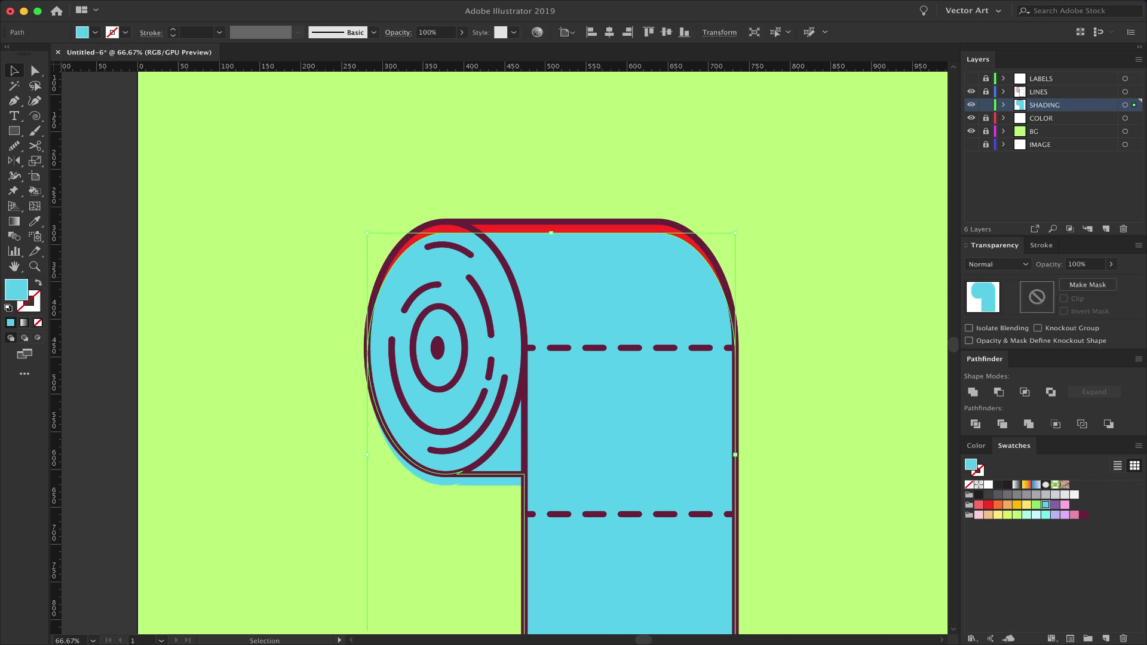
pyautogui.press('Delete')
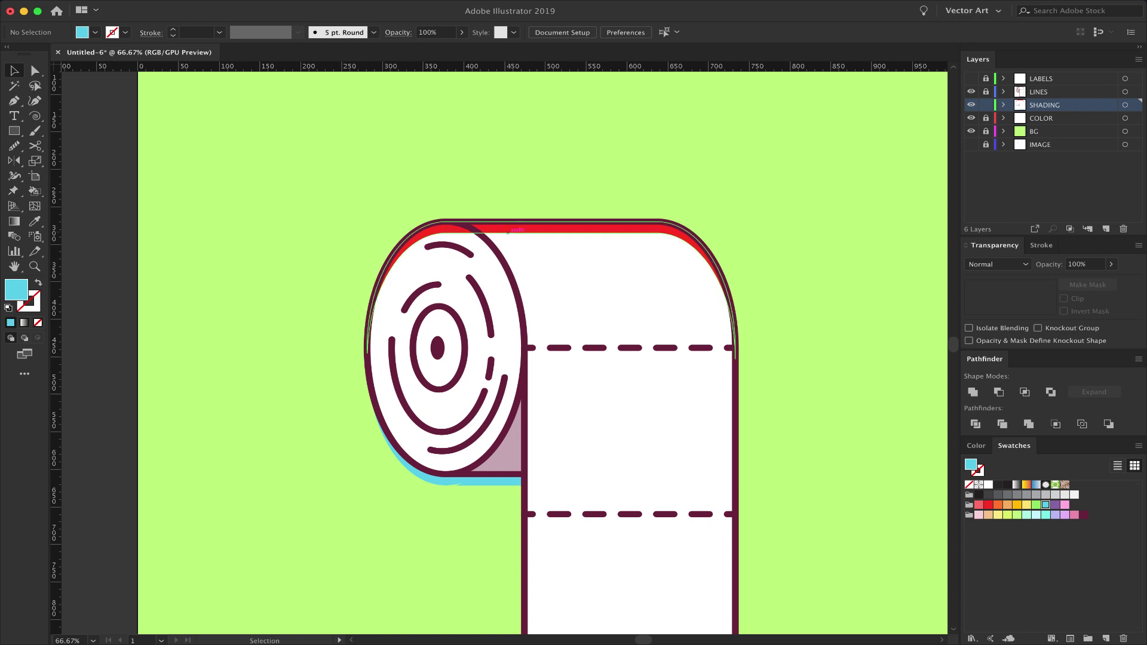
pyautogui.click(442, 481)
pyautogui.press('Delete')
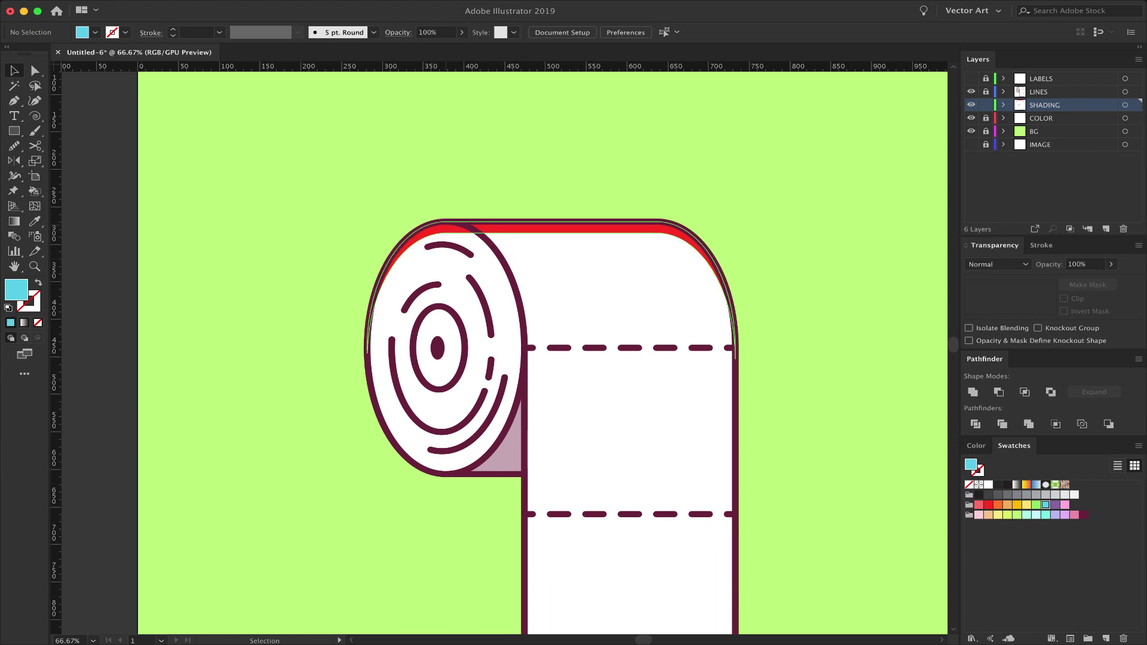
pyautogui.click(399, 240)
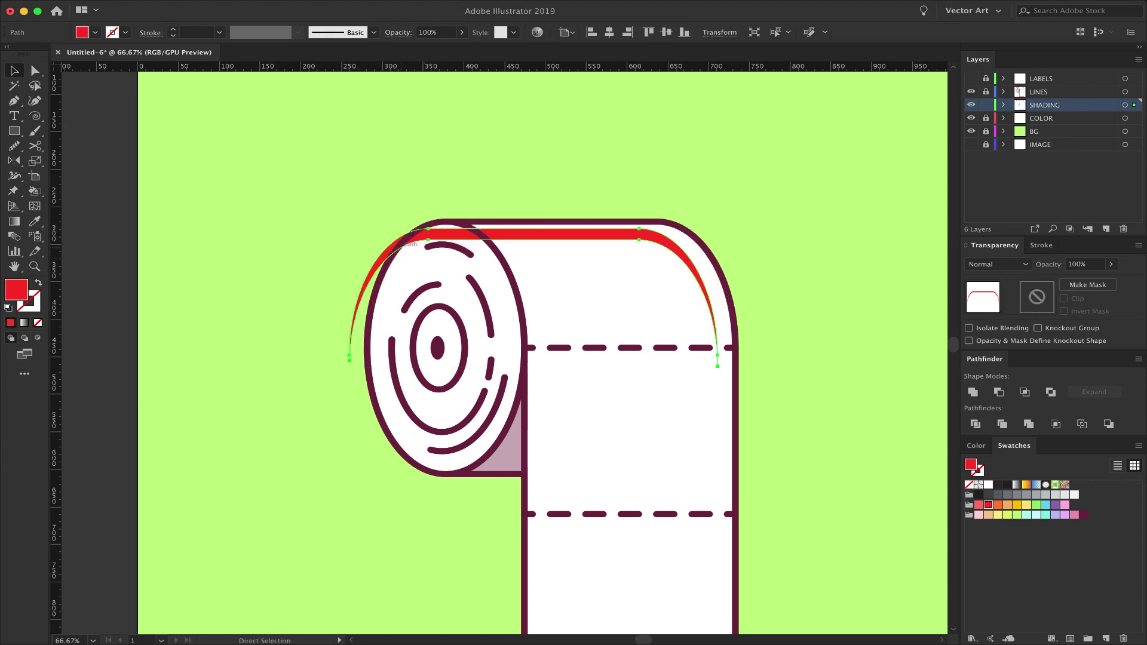
pyautogui.moveTo(401, 241); pyautogui.dragTo(419, 233)
pyautogui.click(908, 174)
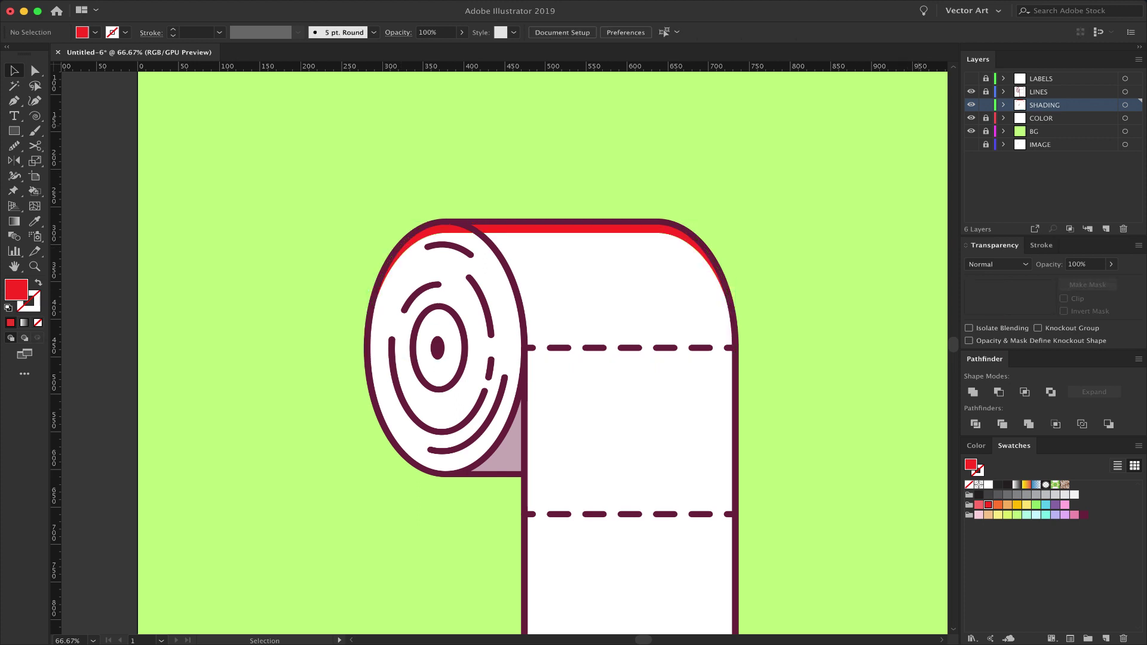
# Copy the roll's outer end ellipse from the LINES layer and paste it in front on the SHADING layer
pyautogui.click(986, 91)
pyautogui.click(986, 104)
pyautogui.click(518, 270)
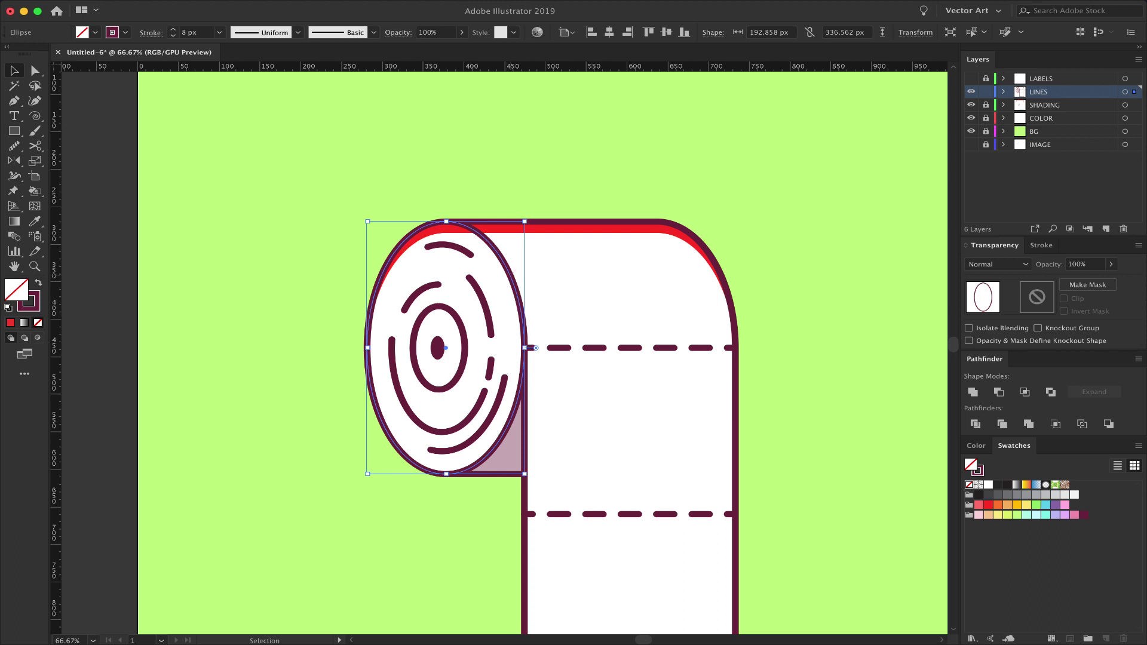
pyautogui.press('a')
pyautogui.click(986, 92)
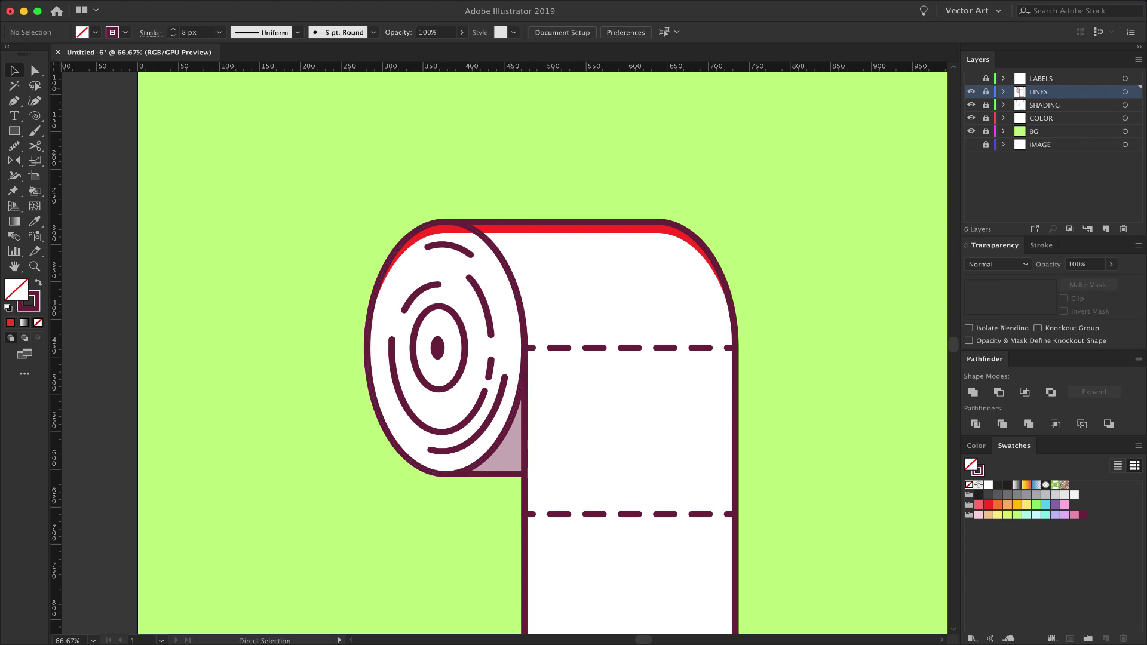
pyautogui.click(986, 105)
pyautogui.press('super+f')
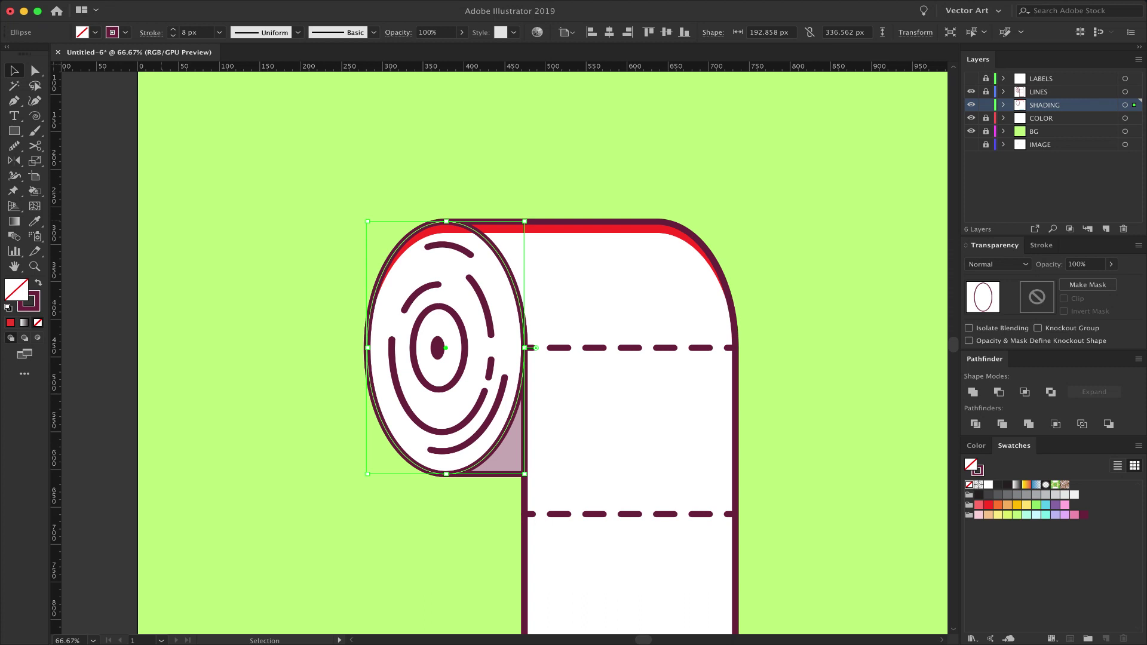
# Swap the pasted ellipse's stroke and fill, send it behind the red strip and fill it with yellow
pyautogui.hotkey('shift', 'x')
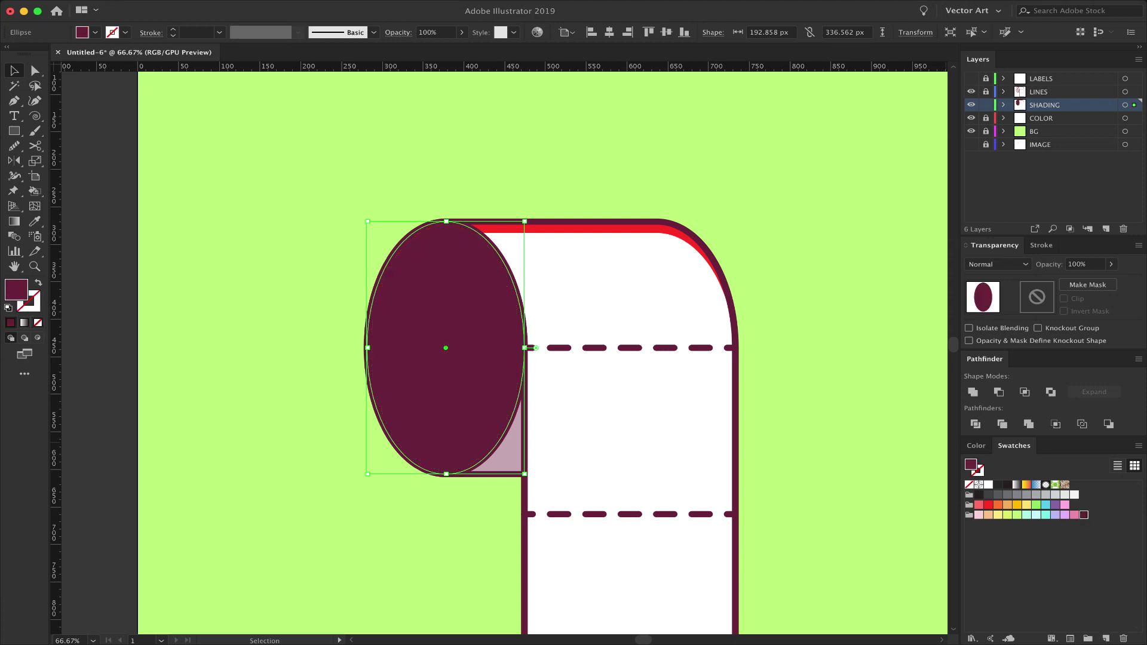
pyautogui.click(997, 505)
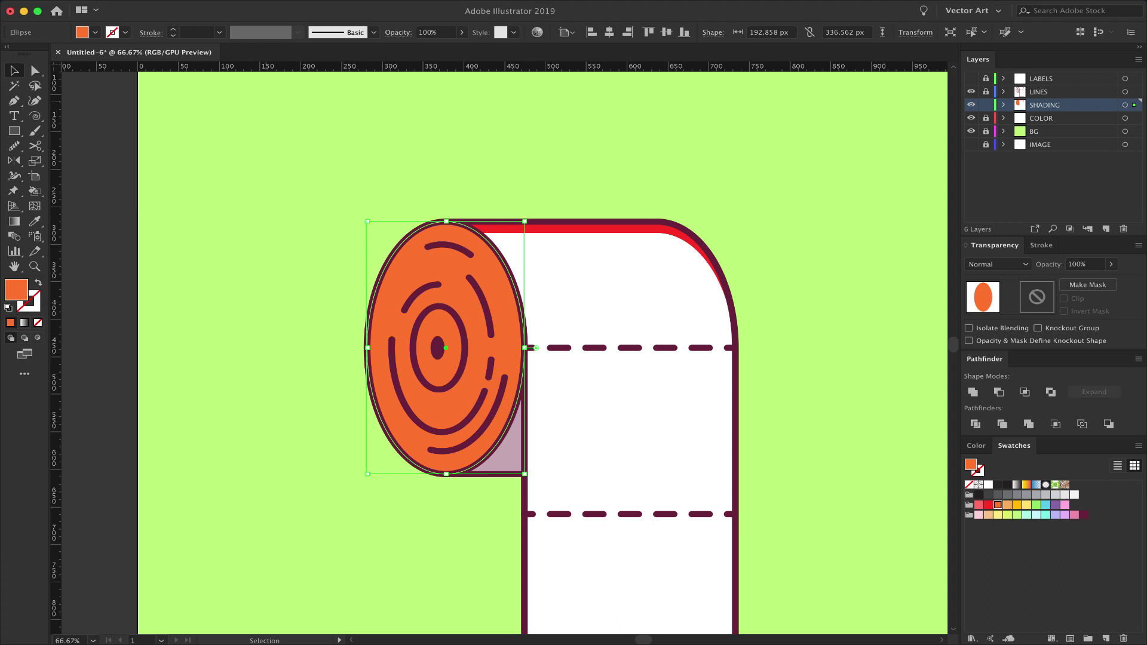
pyautogui.press('shift+super+bracketleft')
pyautogui.click(1027, 505)
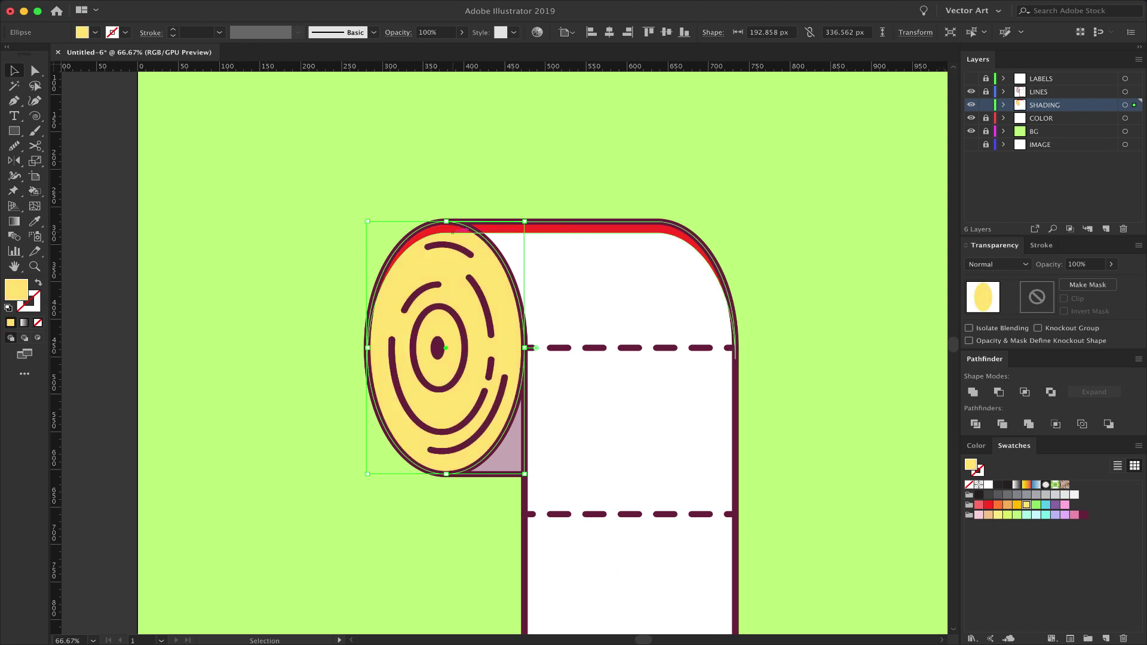
# Copy the yellow ellipse, divide it together with the red strip using Pathfinder, and ungroup the pieces
pyautogui.press('super+c')
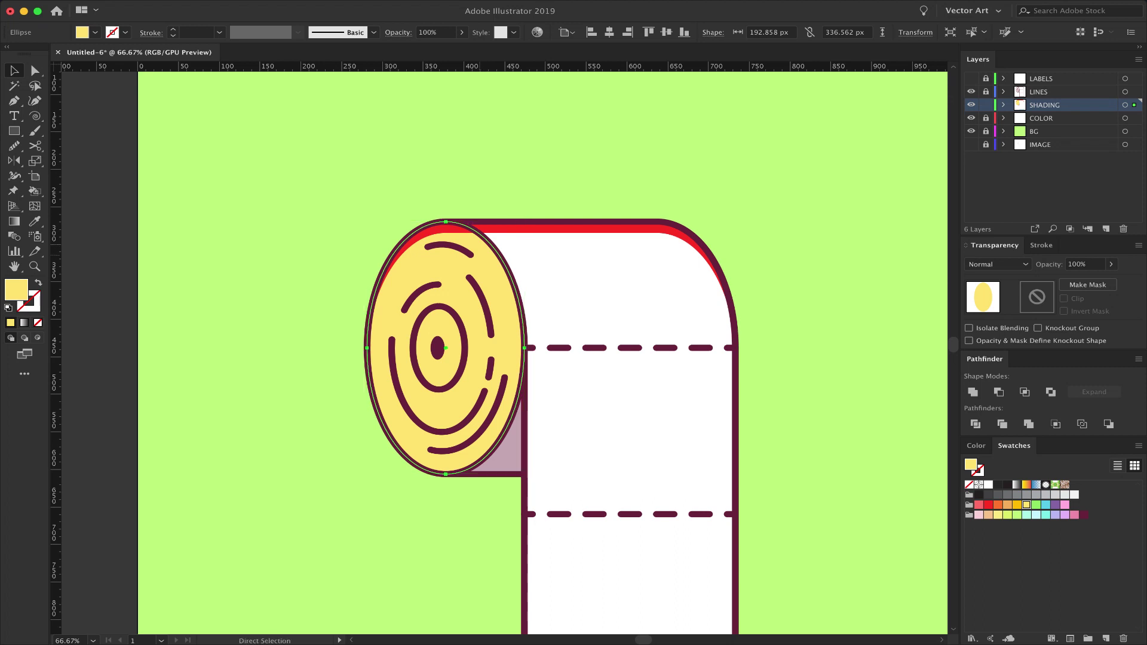
pyautogui.press('super+f')
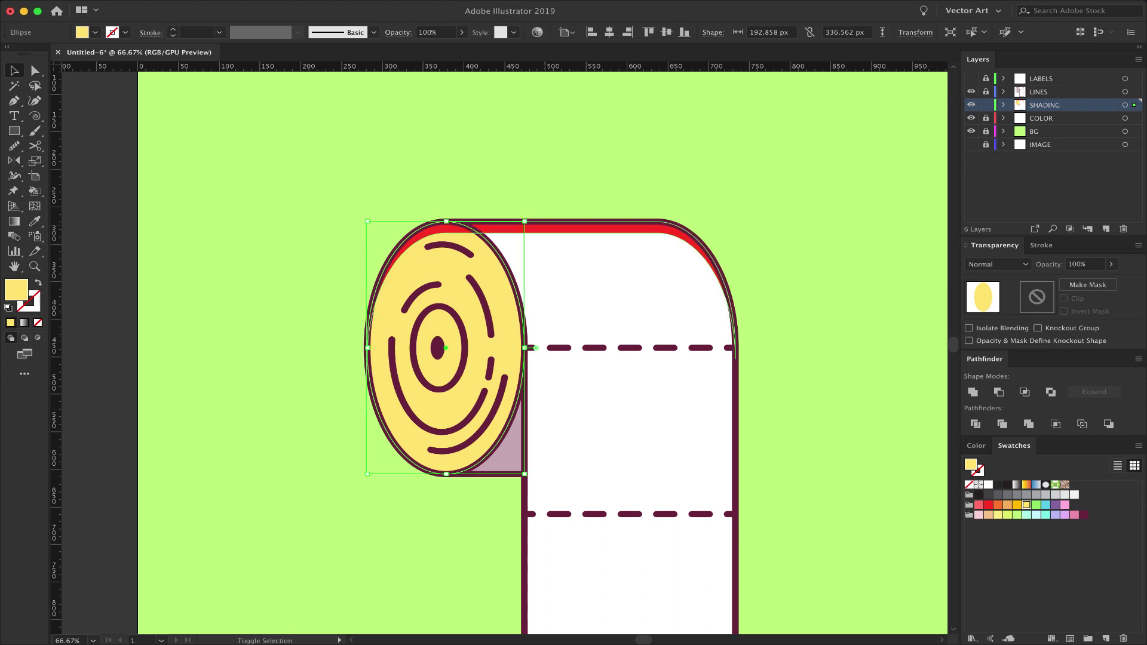
pyautogui.keyDown('shift'); pyautogui.click(702, 245); pyautogui.keyUp('shift')
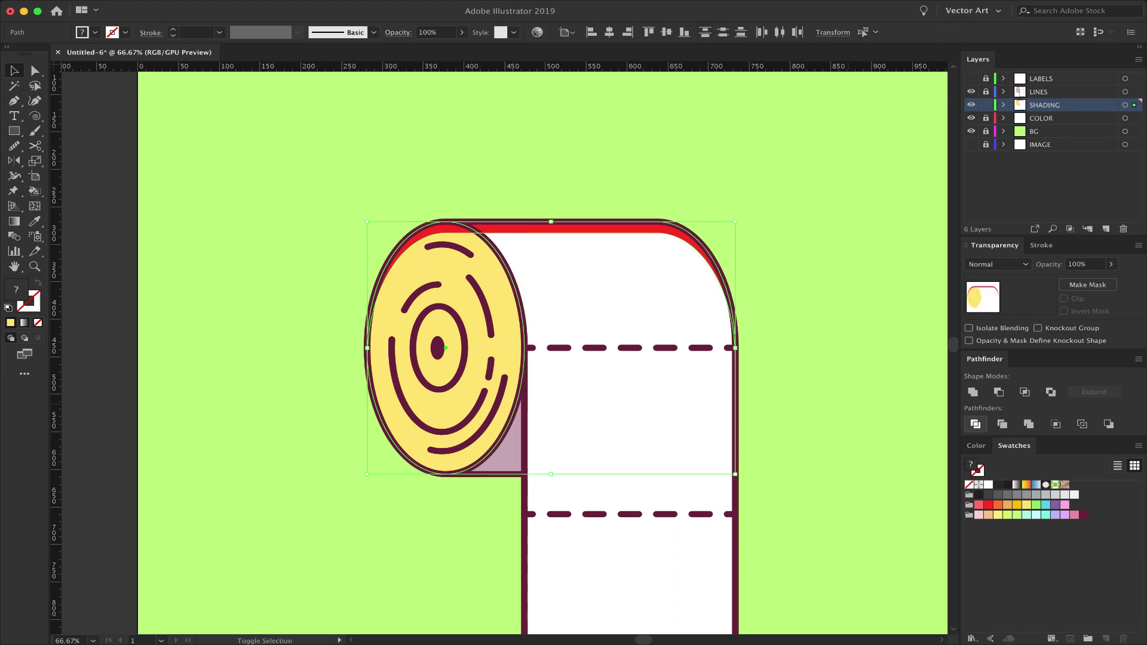
pyautogui.click(975, 423)
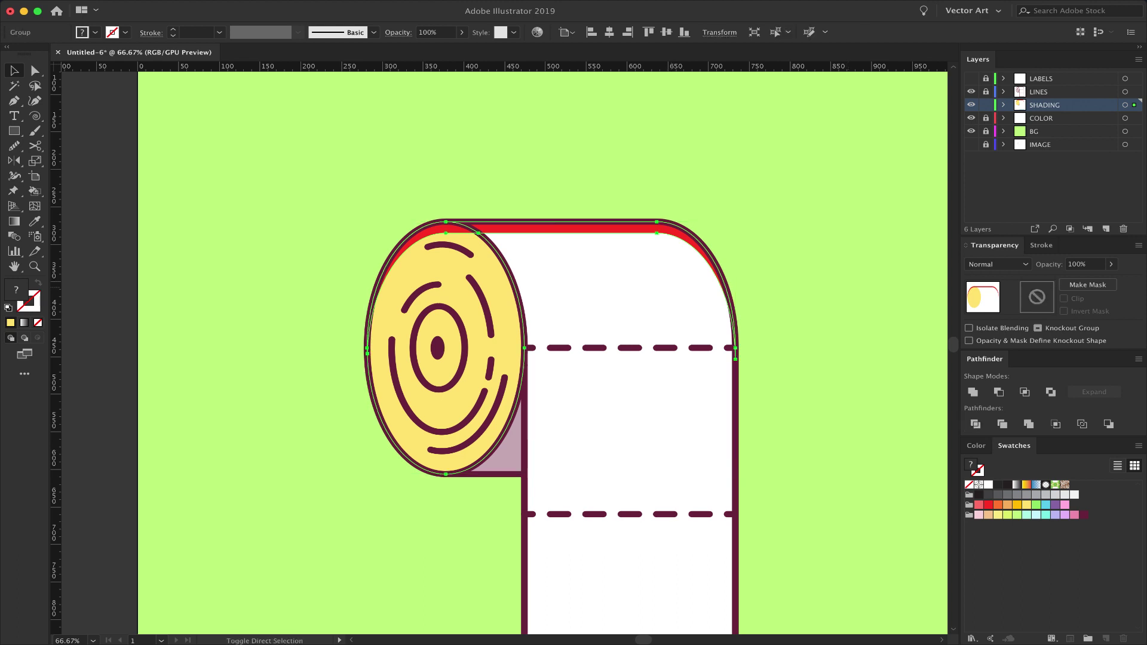
pyautogui.press('super+shift+g')
pyautogui.click(833, 329)
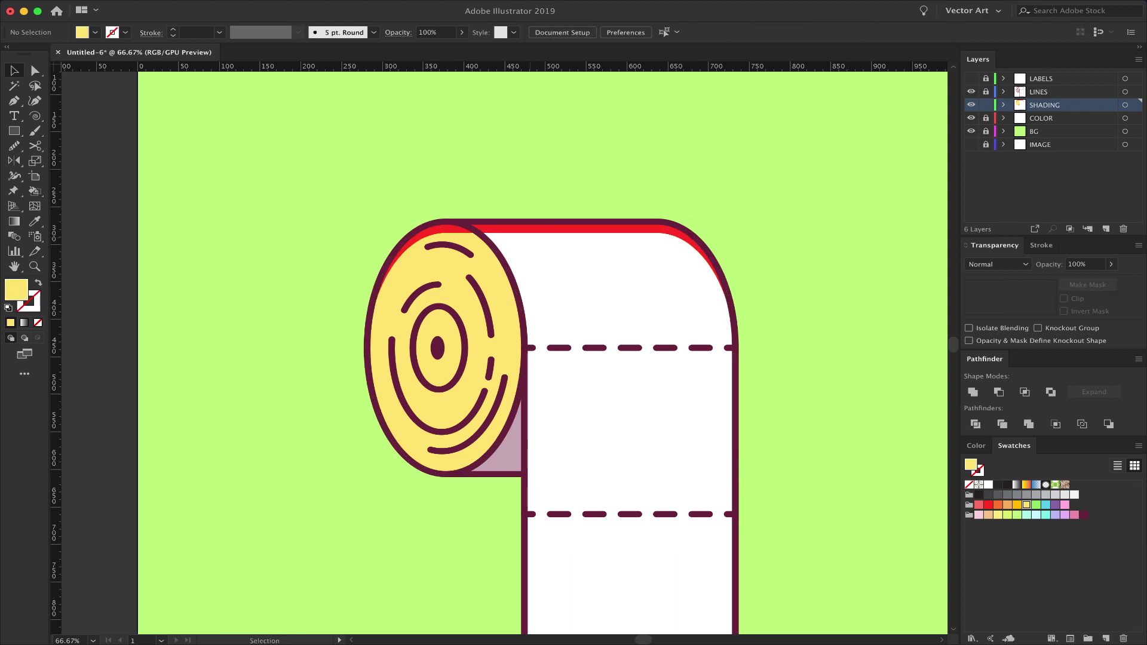
# Delete the yellow ellipse piece and the part of the red strip lying inside the roll's end
pyautogui.click(483, 255)
pyautogui.press('Delete')
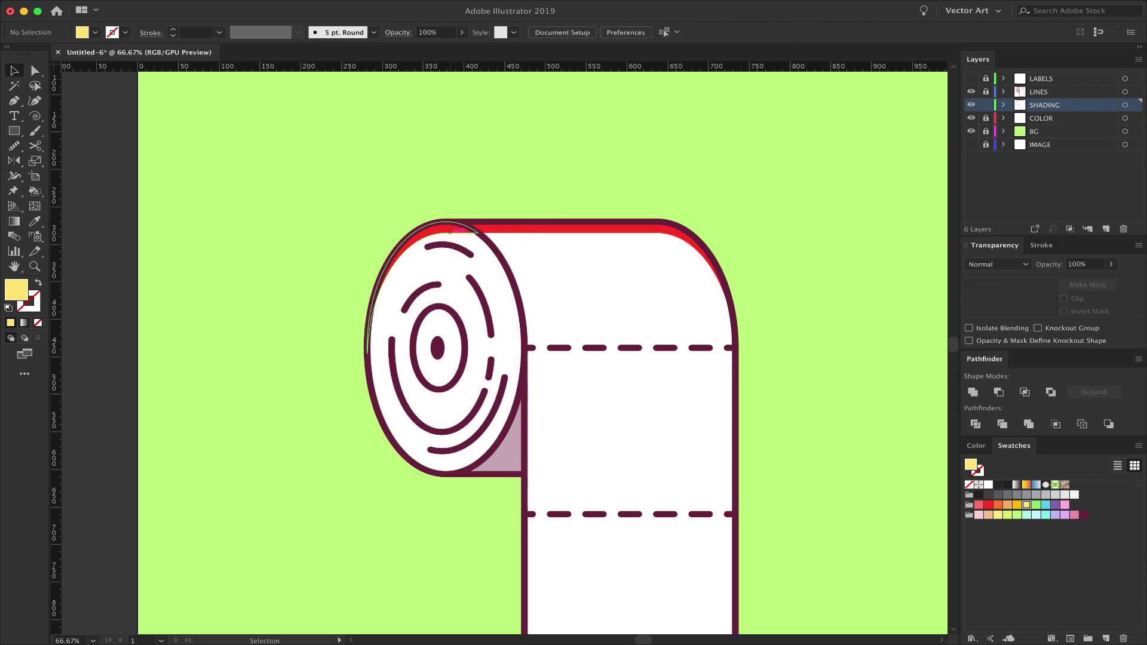
pyautogui.click(450, 232)
pyautogui.press('Delete')
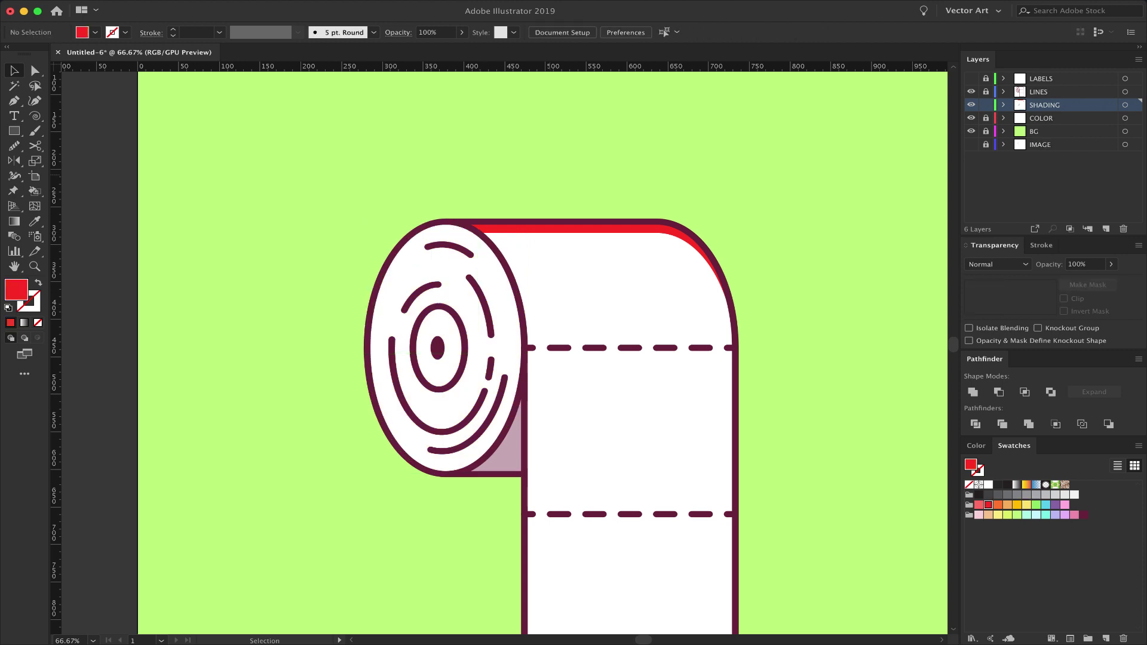
# Recolor the remaining red strip along the paper's top edge dark maroon and set its opacity to 20%
pyautogui.click(539, 230)
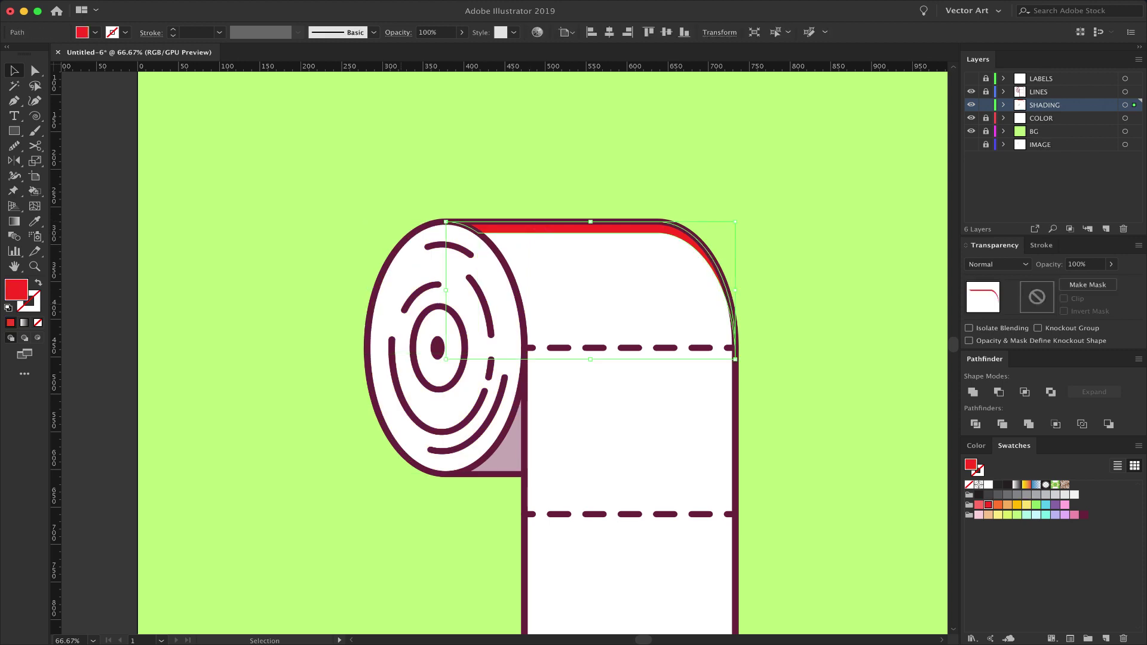
pyautogui.click(1084, 515)
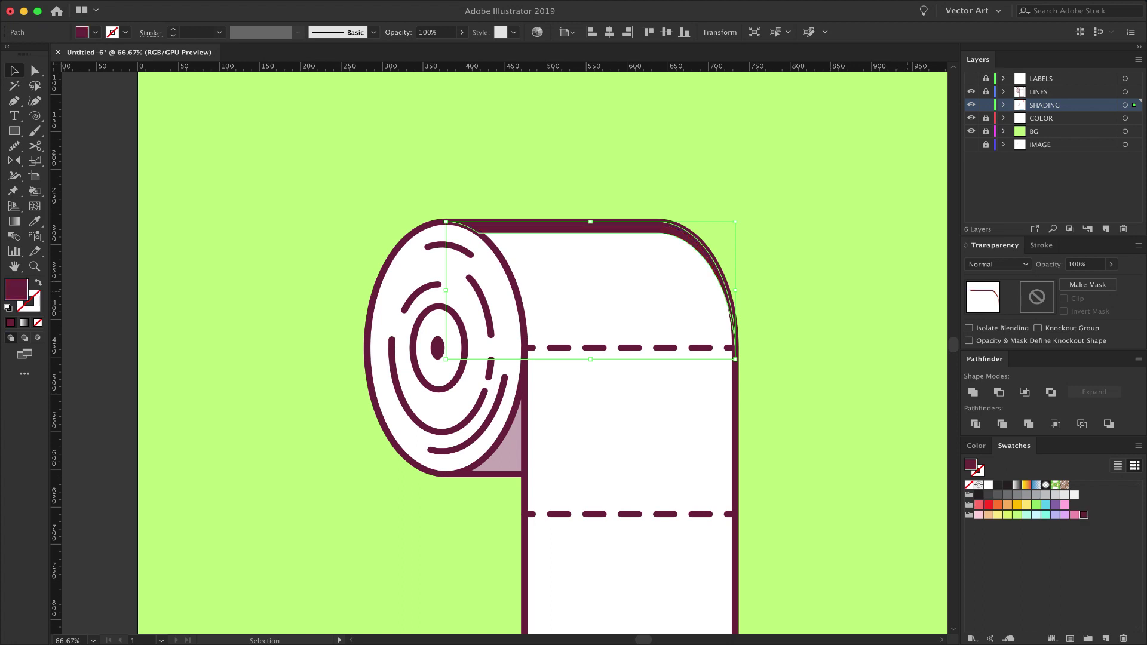
pyautogui.moveTo(1092, 265); pyautogui.dragTo(1029, 264)
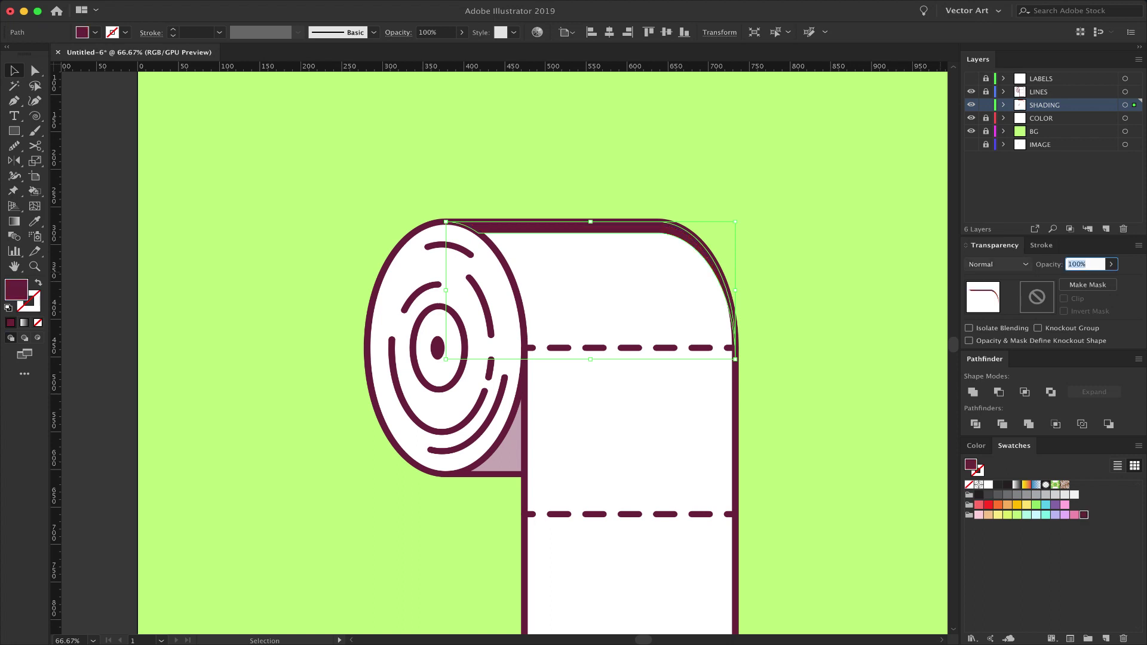
pyautogui.hotkey('shift', 'Down')
pyautogui.hotkey('shift', 'Down')
pyautogui.hotkey('shift', 'Down')
pyautogui.hotkey('shift', 'Down')
pyautogui.hotkey('shift', 'Down')
pyautogui.hotkey('shift', 'Down')
pyautogui.hotkey('shift', 'Down')
pyautogui.hotkey('shift', 'Down')
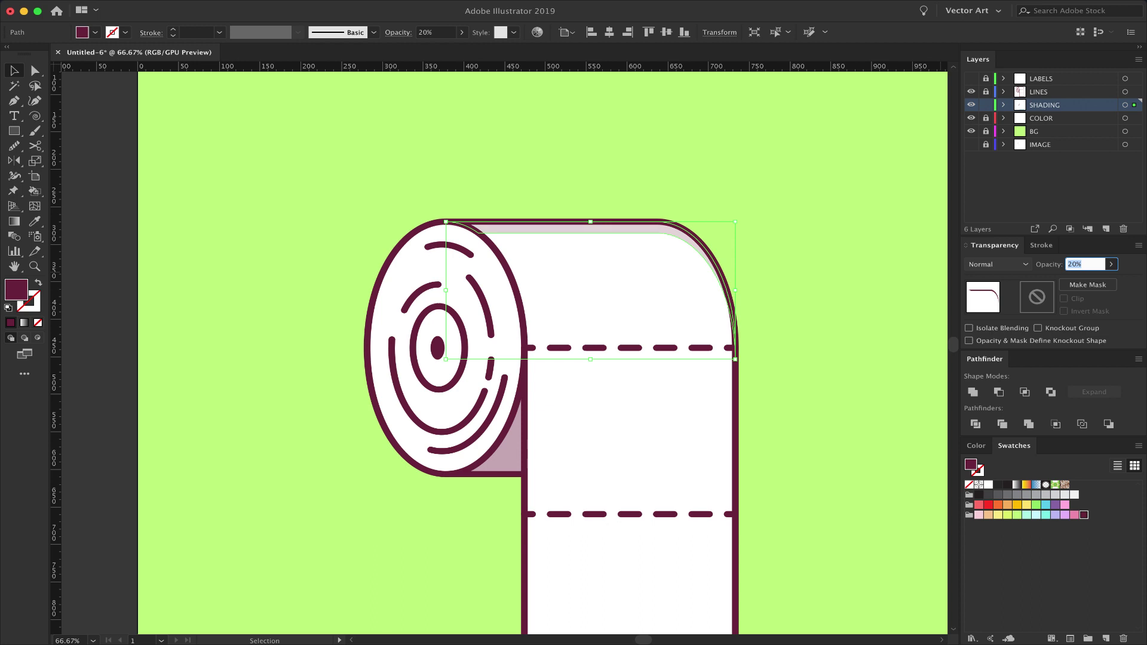
pyautogui.press('Return')
pyautogui.press('super+shift+a')
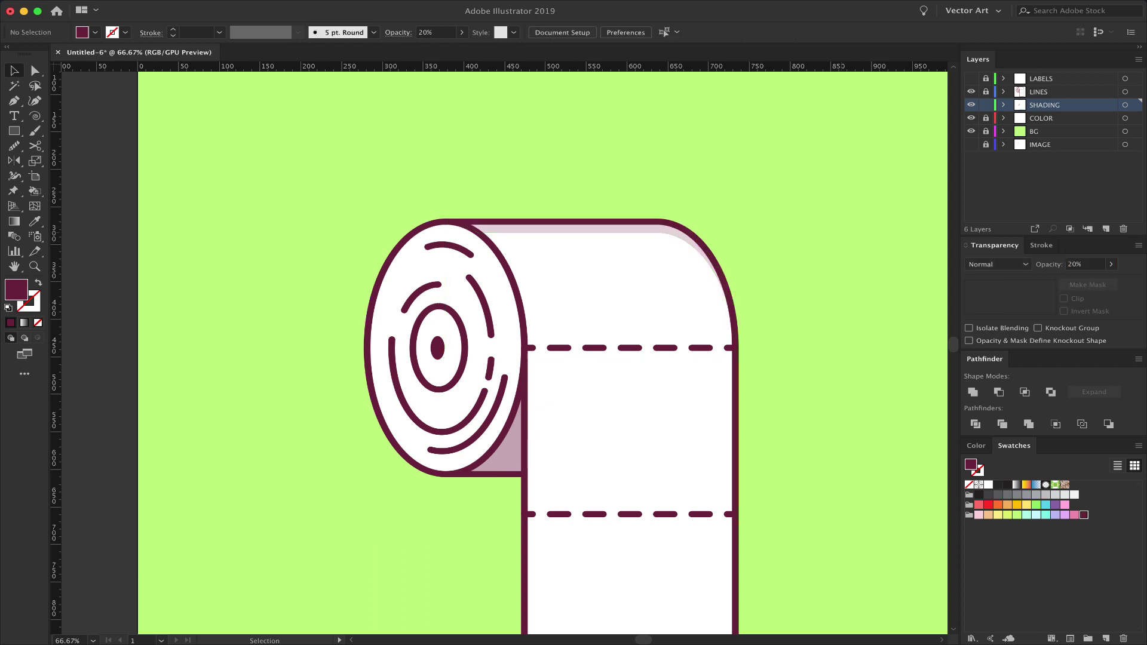
# Delete the leftover blue strip below the bottom edge of the hanging paper
pyautogui.scroll(-5, 504, 352)
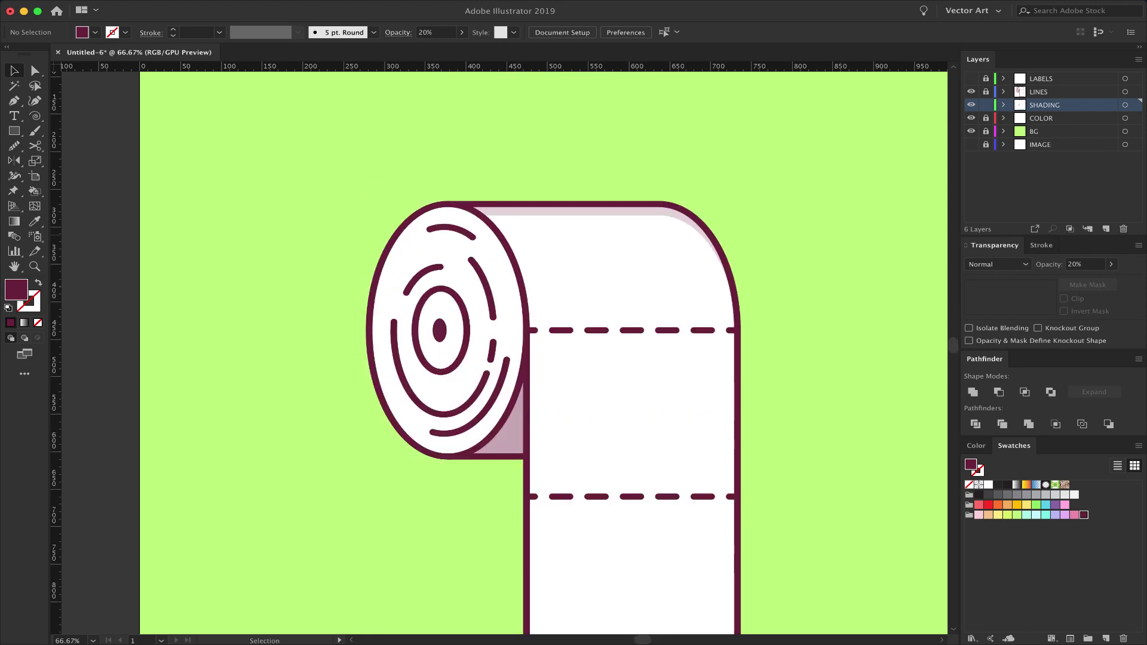
pyautogui.click(633, 551)
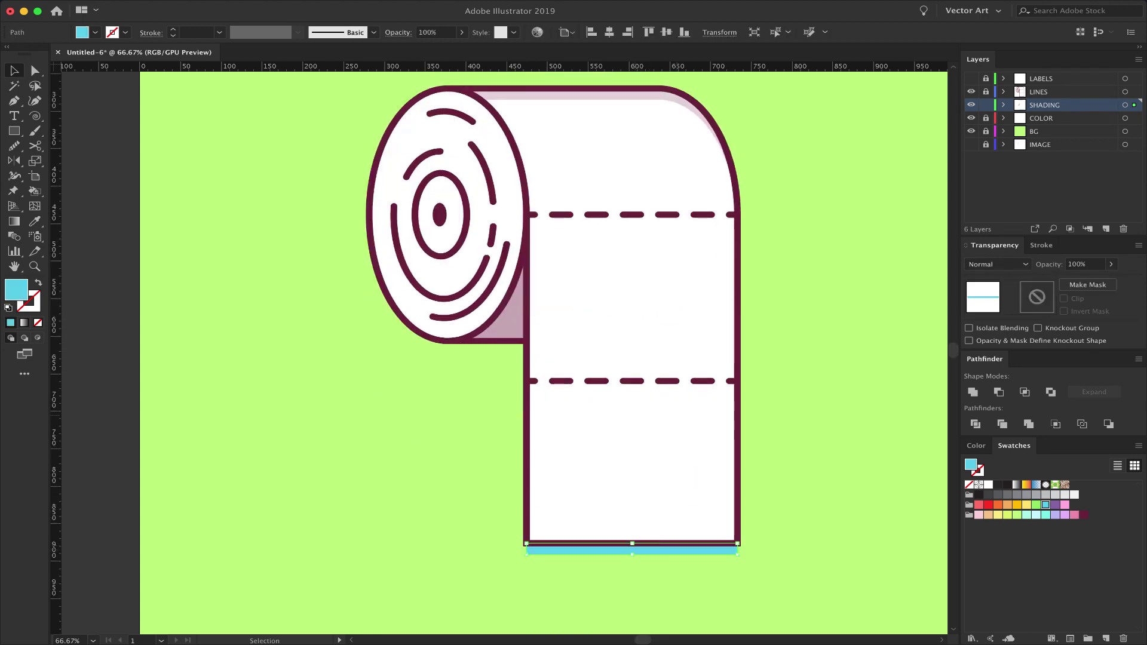
pyautogui.press('Delete')
pyautogui.scroll(3, 544, 352)
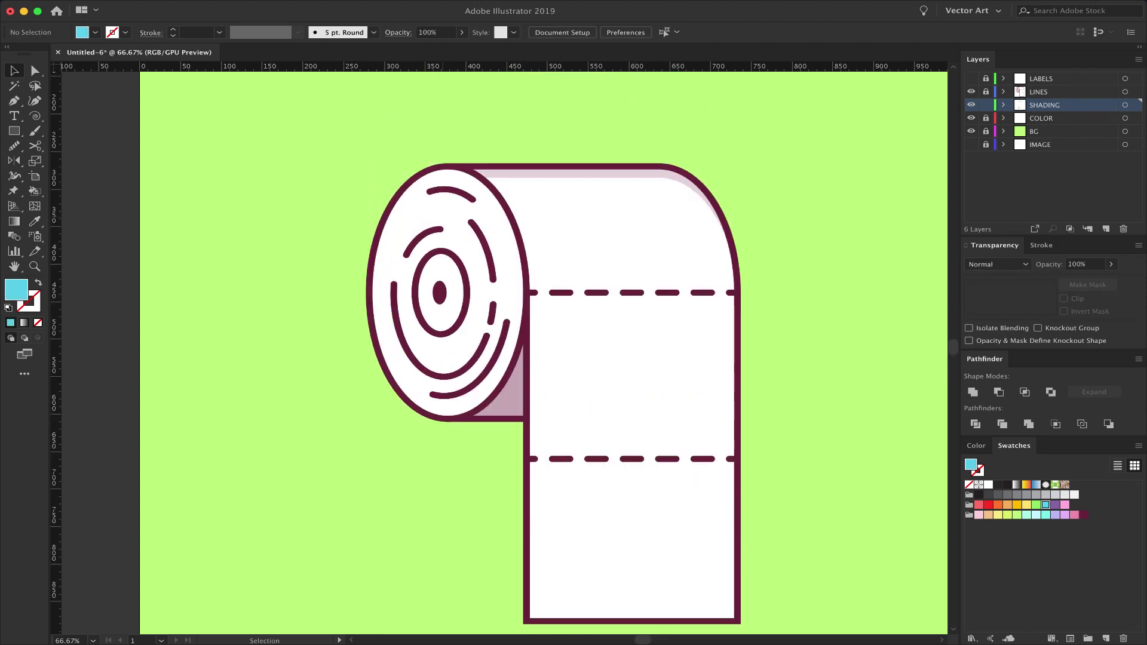
# Paste two copies of the yellow ellipse in place over the roll's end and fill the front one with light blue
pyautogui.press('a')
pyautogui.press('super+f')
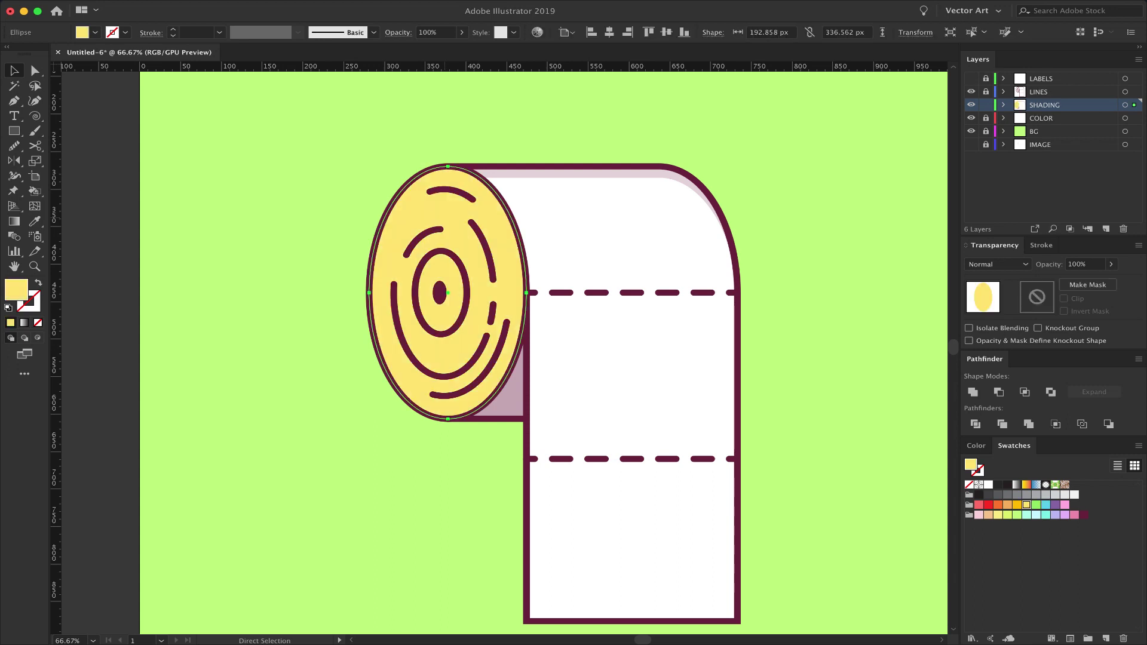
pyautogui.press('v')
pyautogui.click(1045, 505)
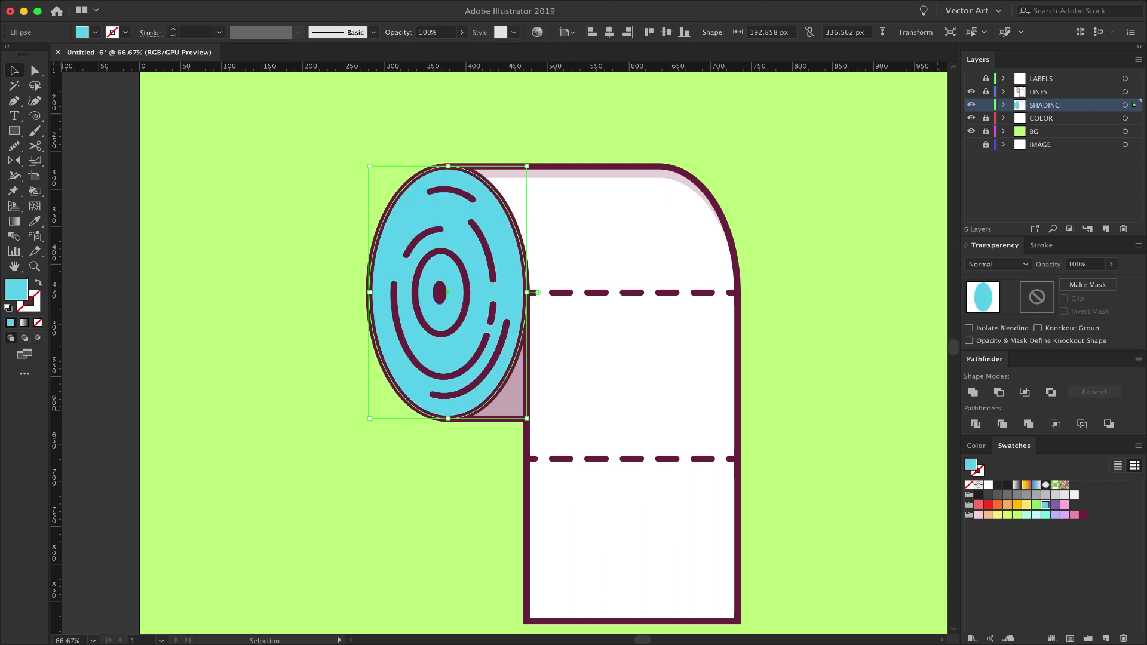
# Nudge the blue ellipse down slightly to expose a thin yellow crescent at the top of the roll's end
pyautogui.hotkey('shift', 'Down')
pyautogui.hotkey('shift', 'Down')
pyautogui.press('Down')
pyautogui.press('Down')
pyautogui.press('Down')
pyautogui.press('Down')
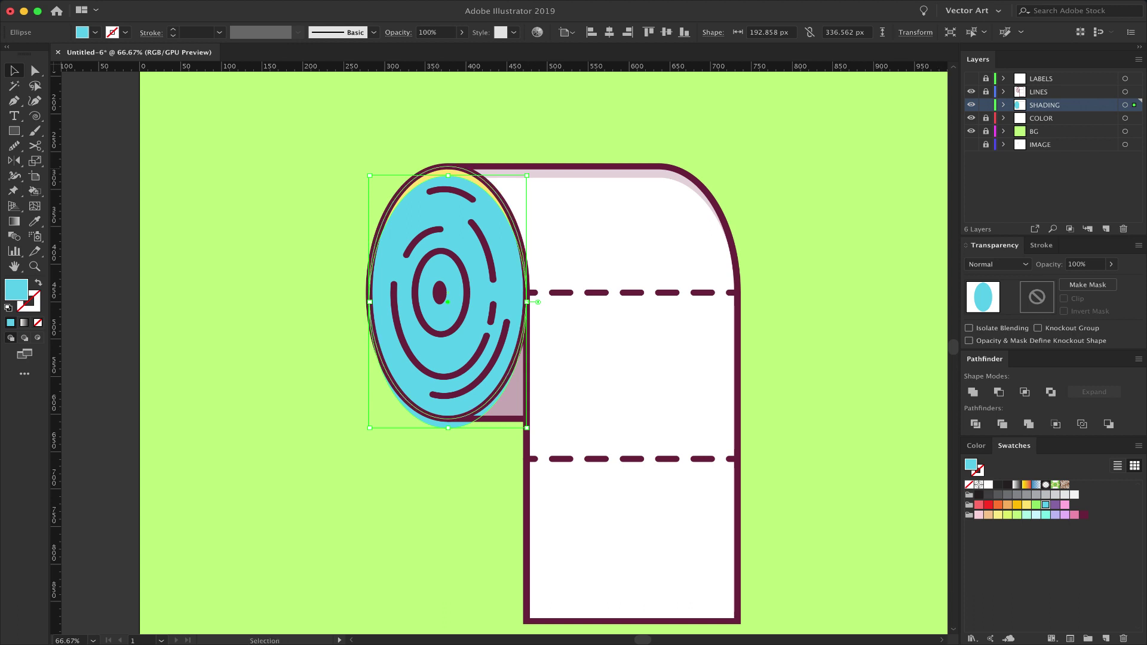
# Divide the yellow and blue ellipses with Pathfinder, ungroup them and delete the large overlapping blue piece
pyautogui.click(445, 172)
pyautogui.keyDown('shift'); pyautogui.click(444, 197); pyautogui.keyUp('shift')
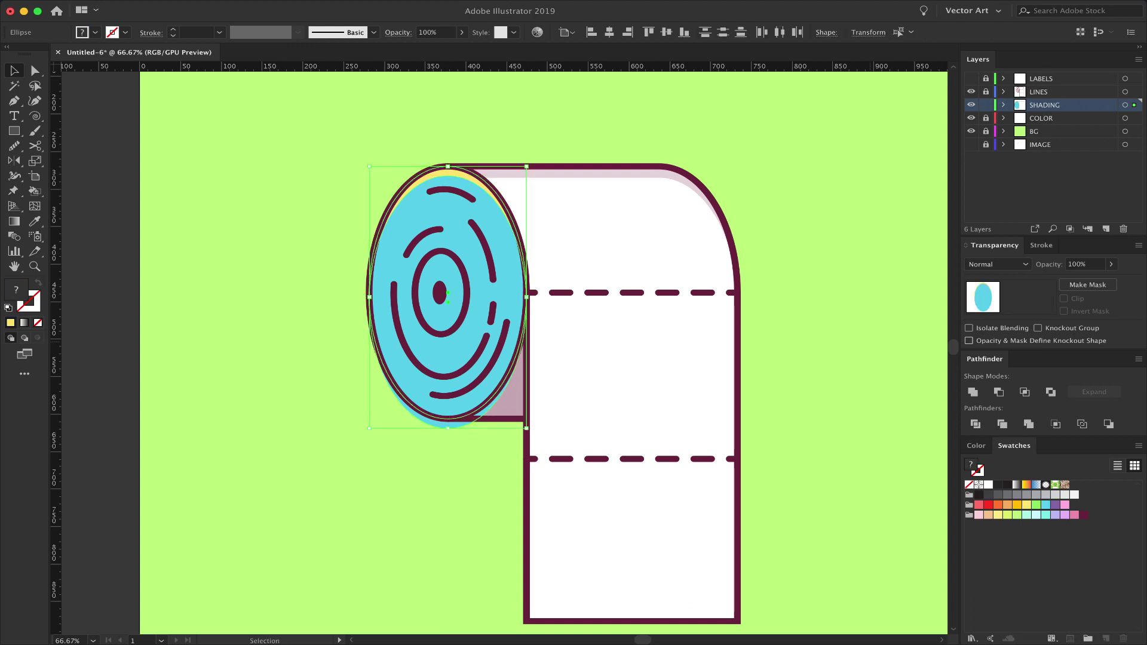
pyautogui.click(975, 423)
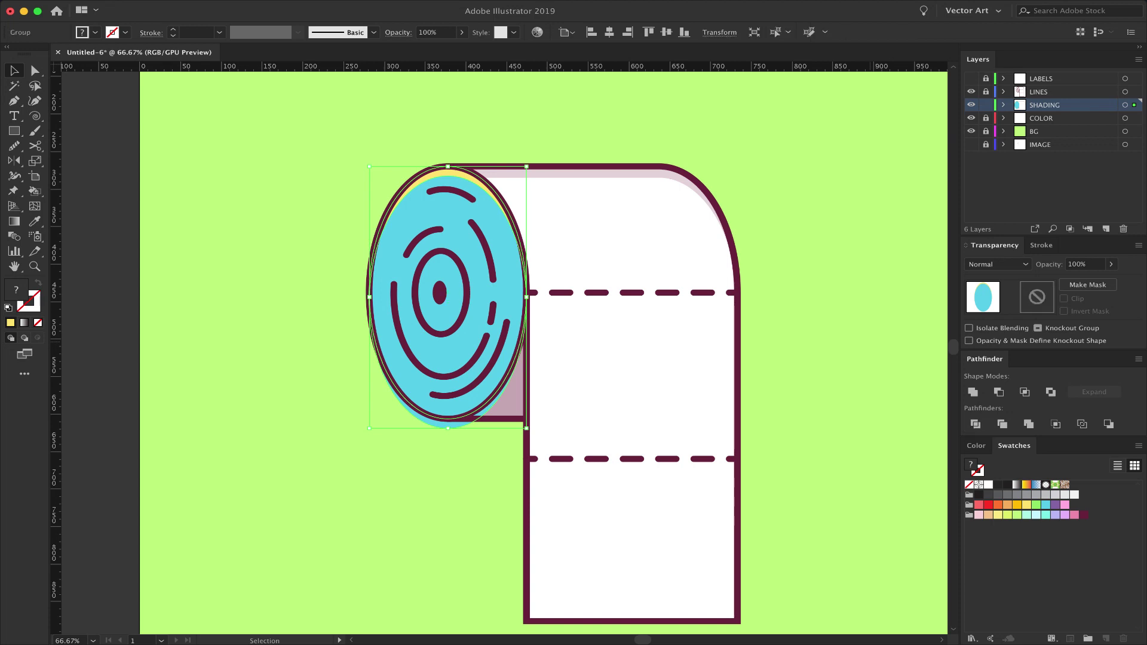
pyautogui.press('super+shift+a')
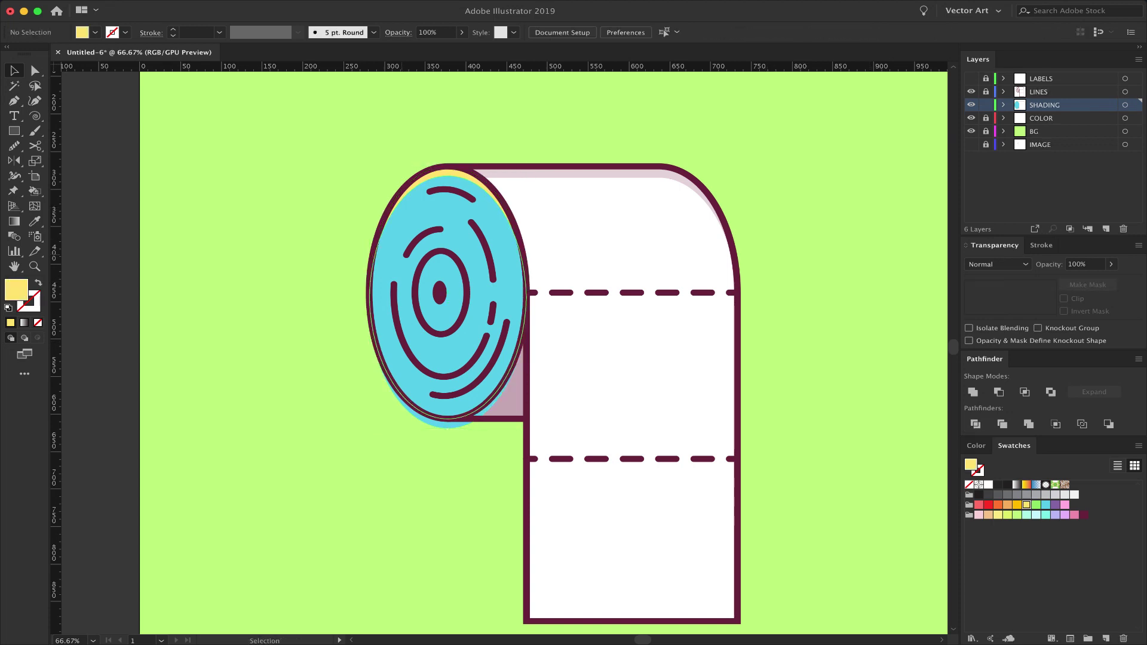
pyautogui.click(448, 406)
pyautogui.press('Delete')
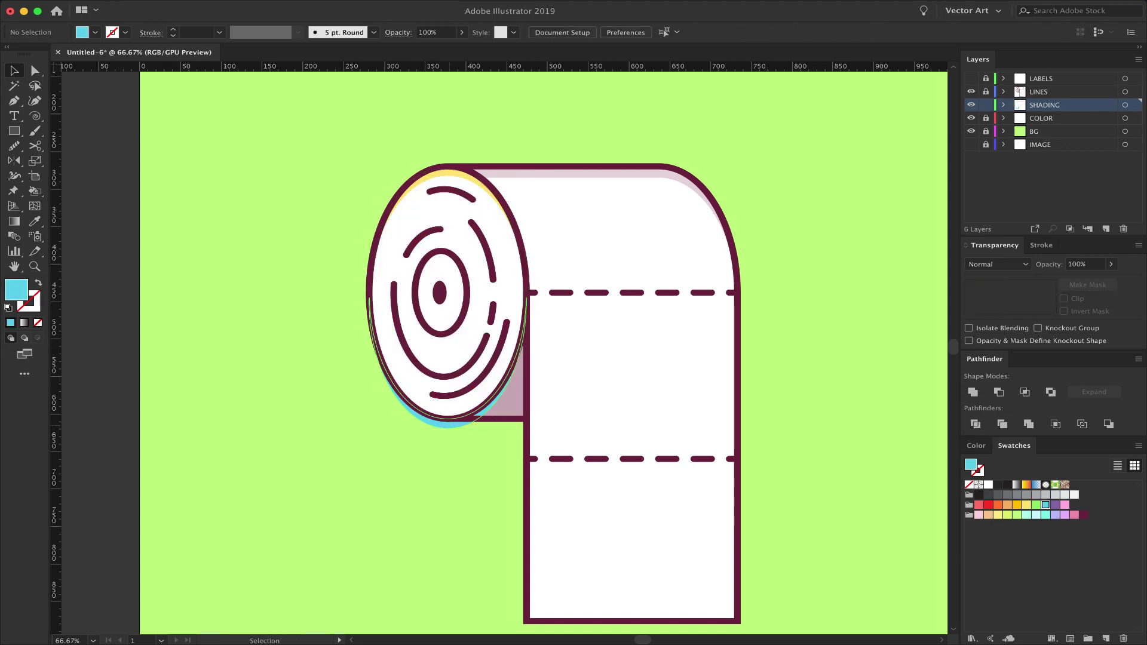
# Recolour both yellow and blue crescents on the roll's end by sampling the 20% maroon shading along the roll's top edge
pyautogui.click(448, 428)
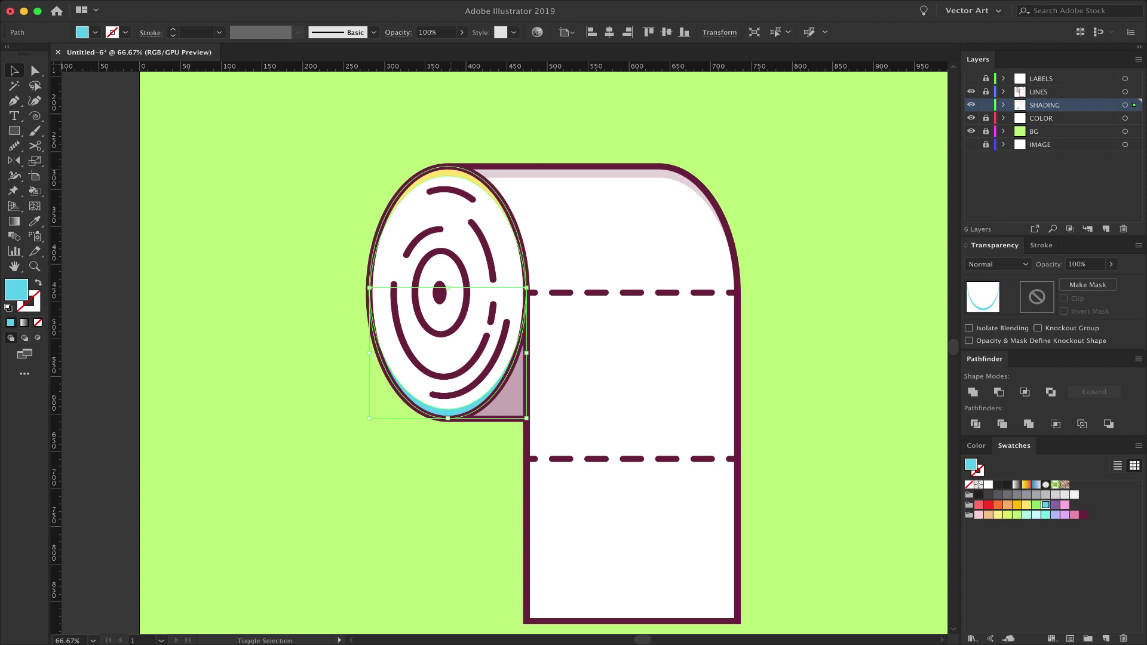
pyautogui.keyDown('shift'); pyautogui.click(495, 187); pyautogui.keyUp('shift')
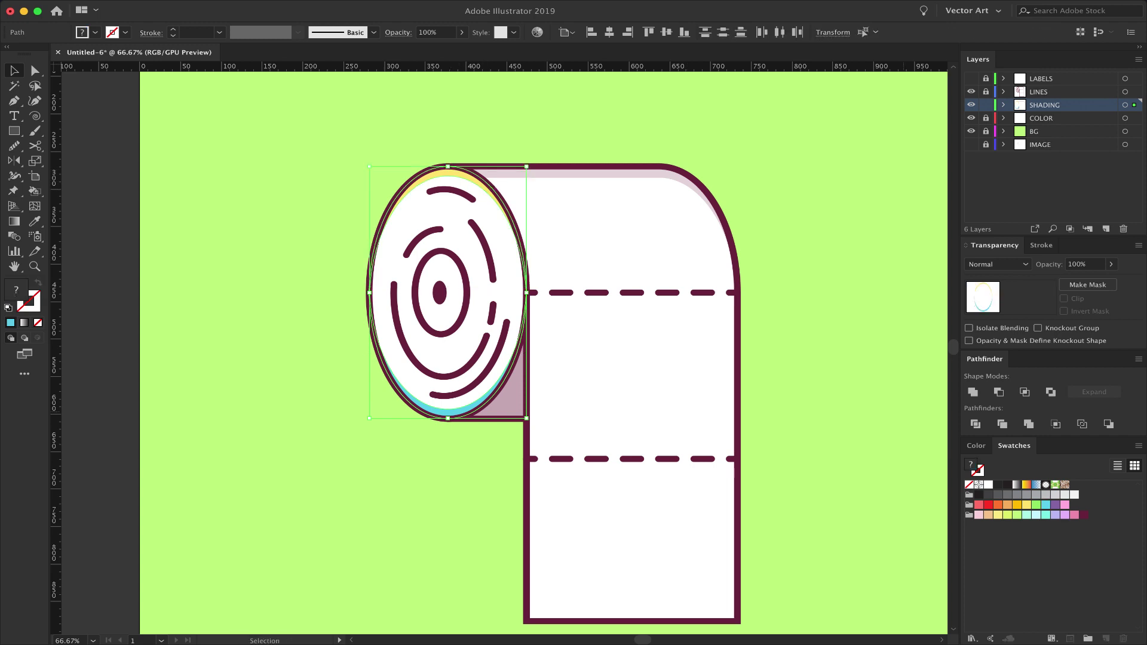
pyautogui.press('i')
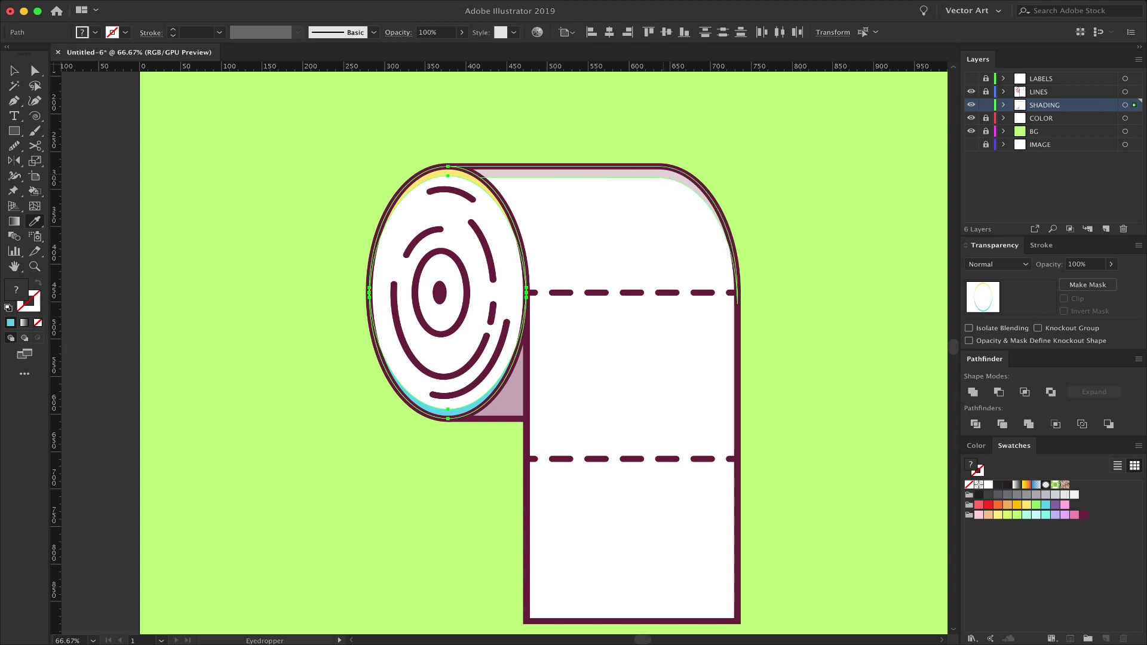
pyautogui.click(663, 173)
pyautogui.press('v')
pyautogui.click(786, 170)
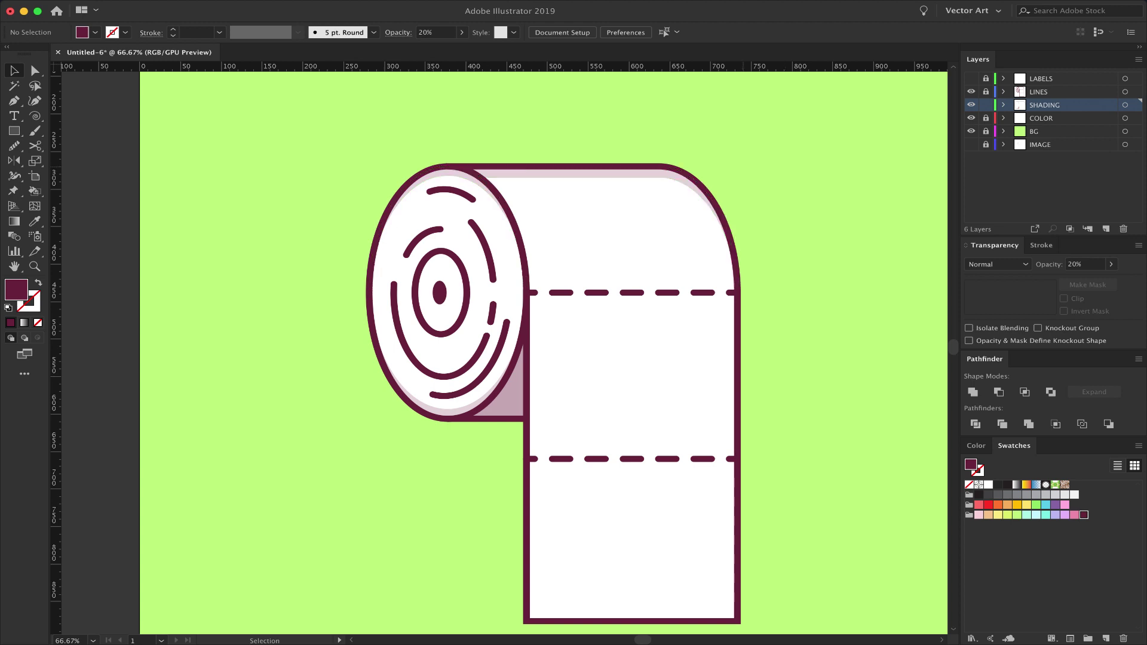
# Set the opacity of the upper and lower crescent shadings on the roll's end to 30%
pyautogui.click(442, 175)
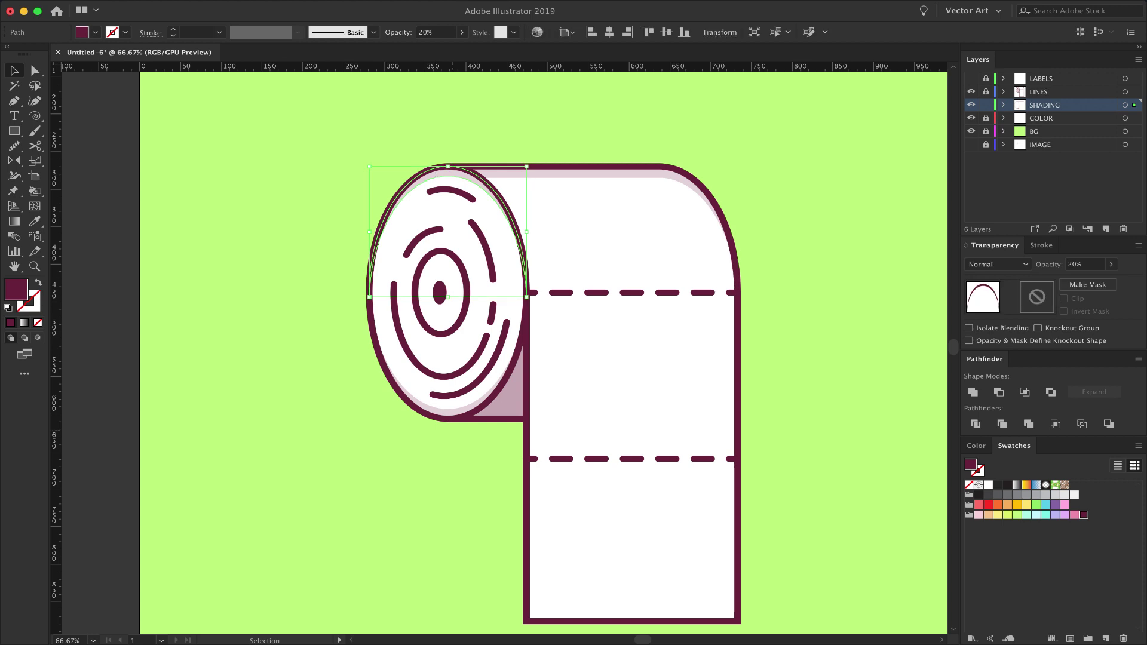
pyautogui.keyDown('shift'); pyautogui.click(451, 413); pyautogui.keyUp('shift')
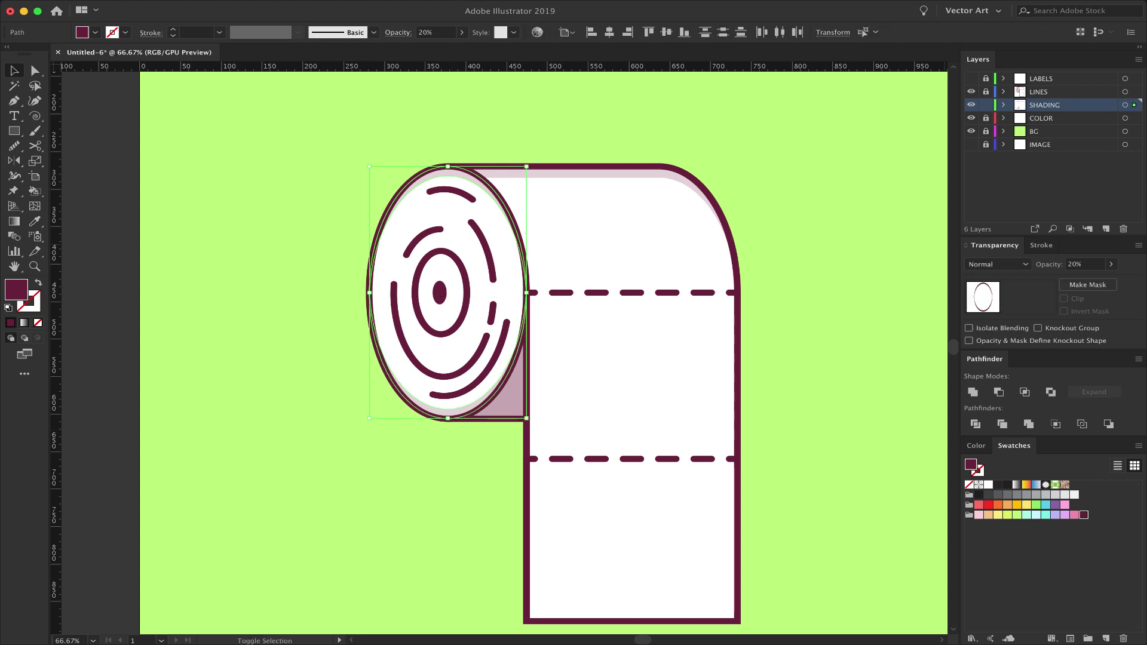
pyautogui.click(1077, 264)
pyautogui.hotkey('shift', 'Up')
pyautogui.hotkey('shift', 'Up')
pyautogui.hotkey('shift', 'Down')
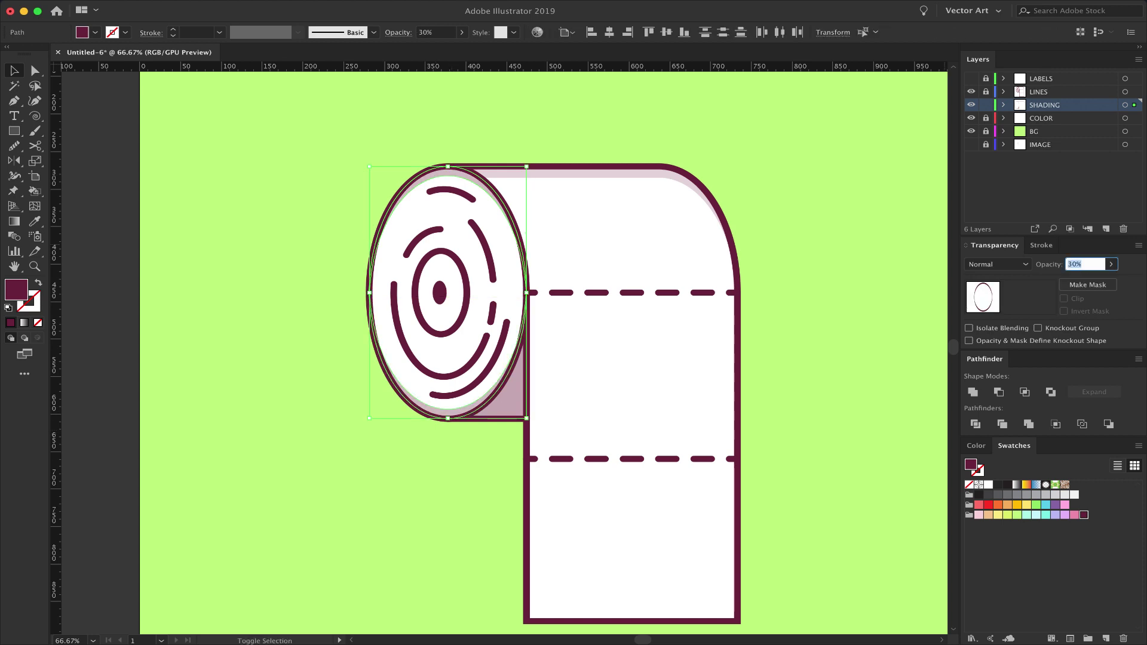
pyautogui.press('Return')
pyautogui.press('super+shift+a')
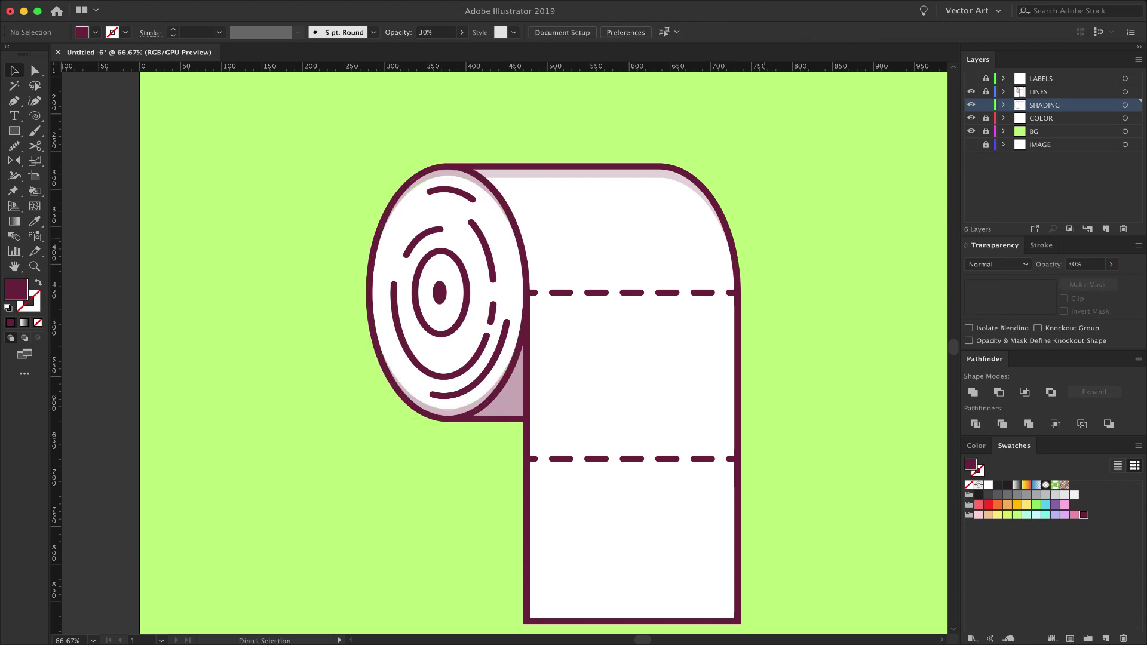
pyautogui.press('super+minus')
pyautogui.press('super+minus')
pyautogui.press('super+minus')
pyautogui.press('super+plus')
pyautogui.press('super+plus')
pyautogui.press('super+plus')
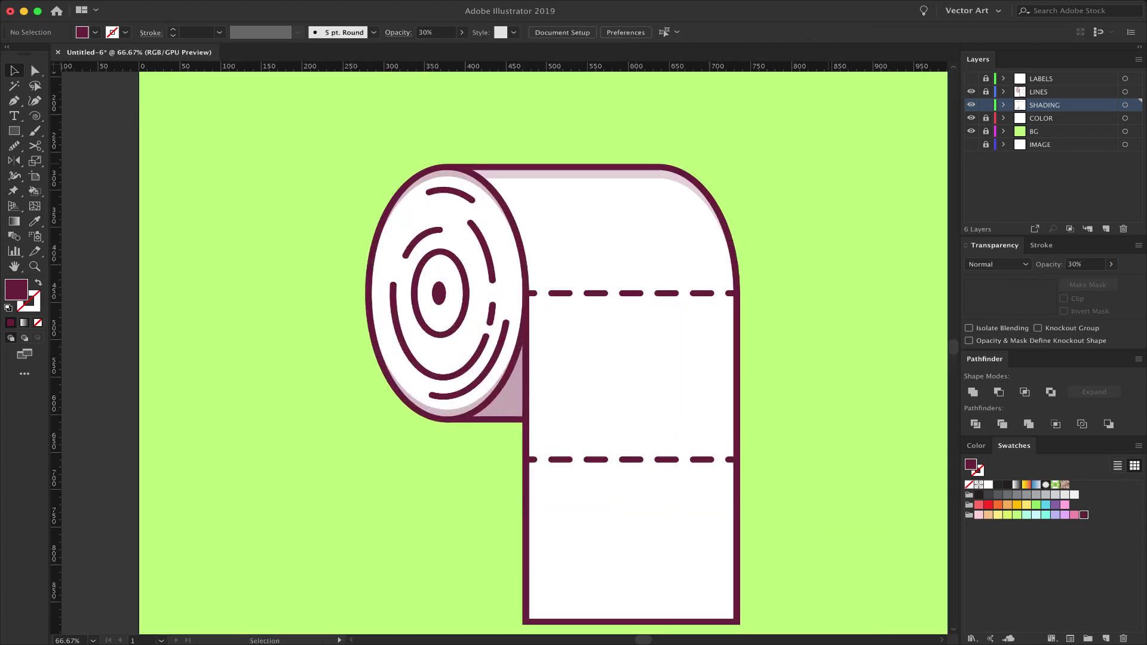
# Copy the larger core ellipse from the LINES layer and paste it in place on the SHADING layer, leaving LINES locked
pyautogui.click(986, 104)
pyautogui.click(986, 92)
pyautogui.click(453, 256)
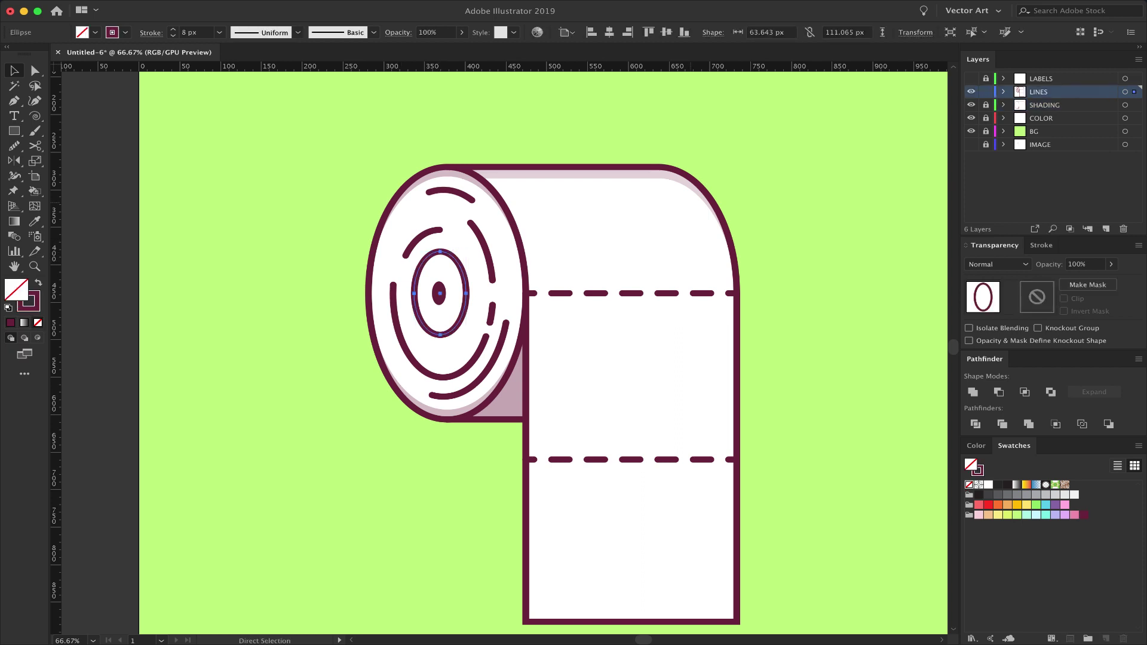
pyautogui.click(985, 92)
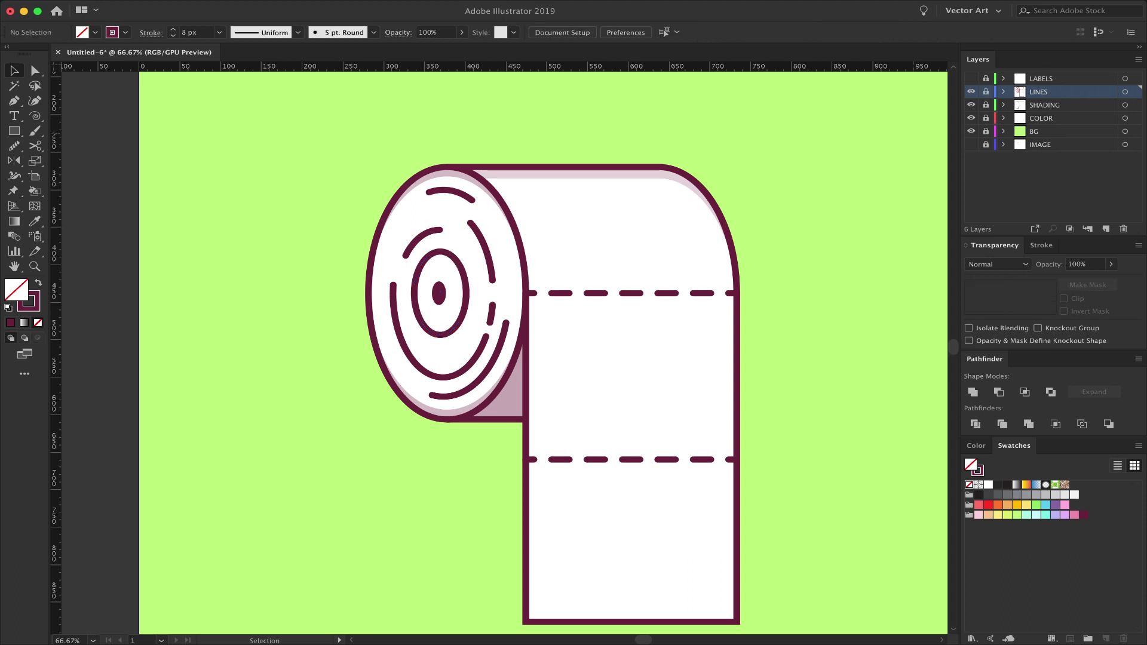
pyautogui.click(986, 104)
pyautogui.click(1050, 106)
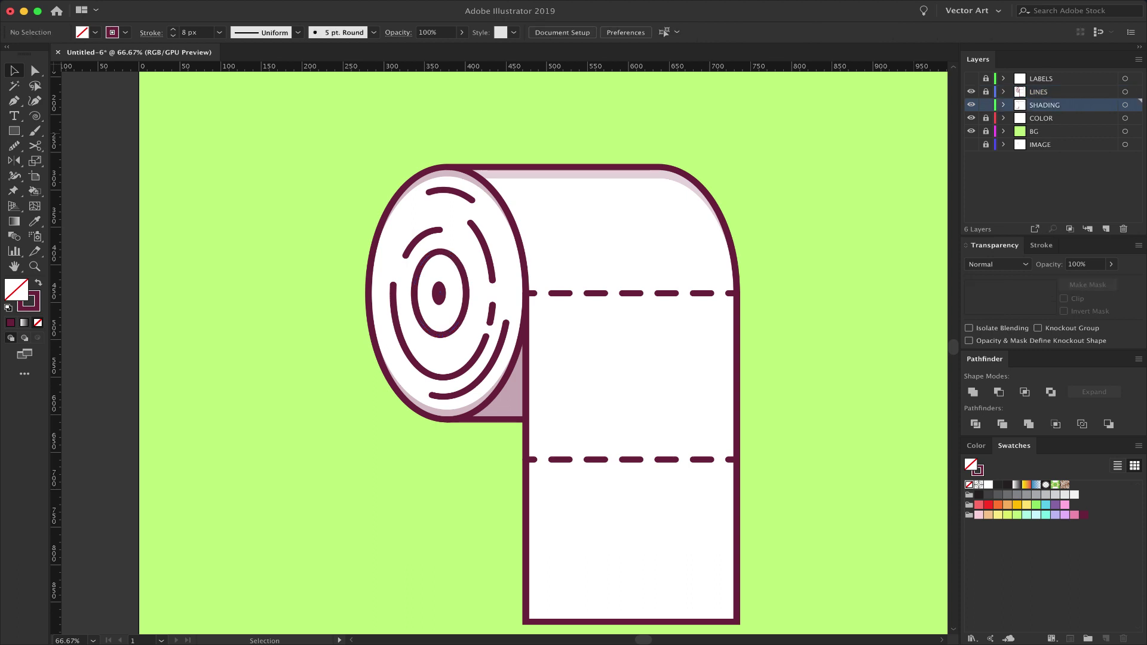
pyautogui.press('super+f')
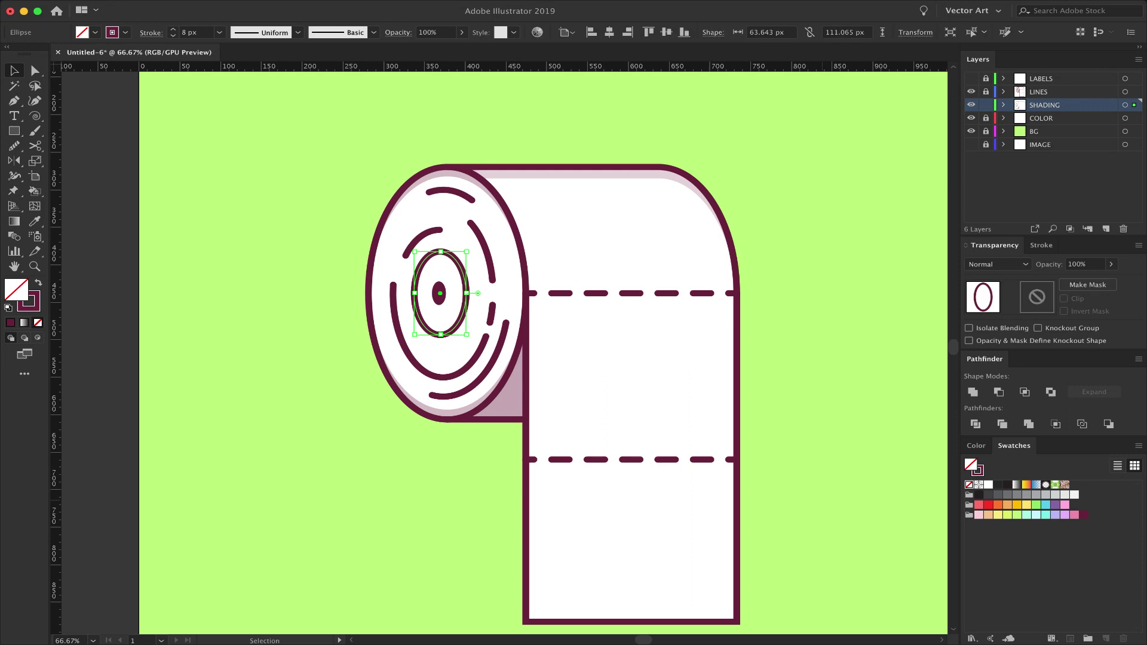
# Swap the pasted core ellipse's stroke and fill to make it solid maroon, and set its opacity to 30%
pyautogui.hotkey('shift', 'x')
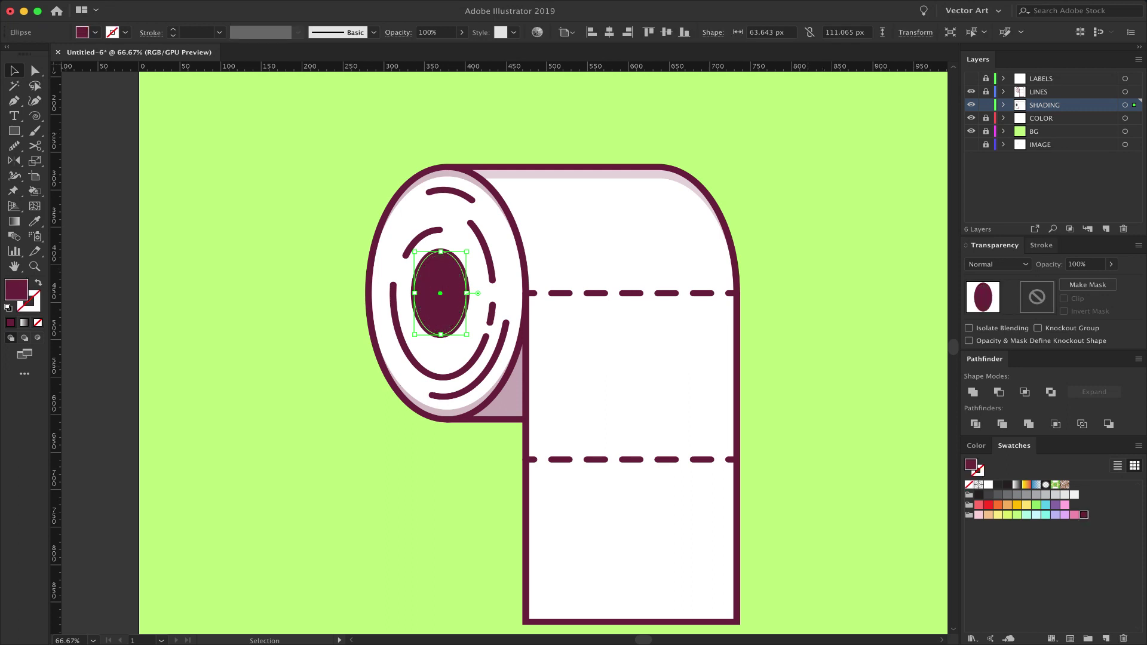
pyautogui.click(1081, 264)
pyautogui.hotkey('shift', 'Down')
pyautogui.hotkey('shift', 'Down')
pyautogui.hotkey('shift', 'Down')
pyautogui.hotkey('shift', 'Down')
pyautogui.hotkey('shift', 'Down')
pyautogui.hotkey('shift', 'Down')
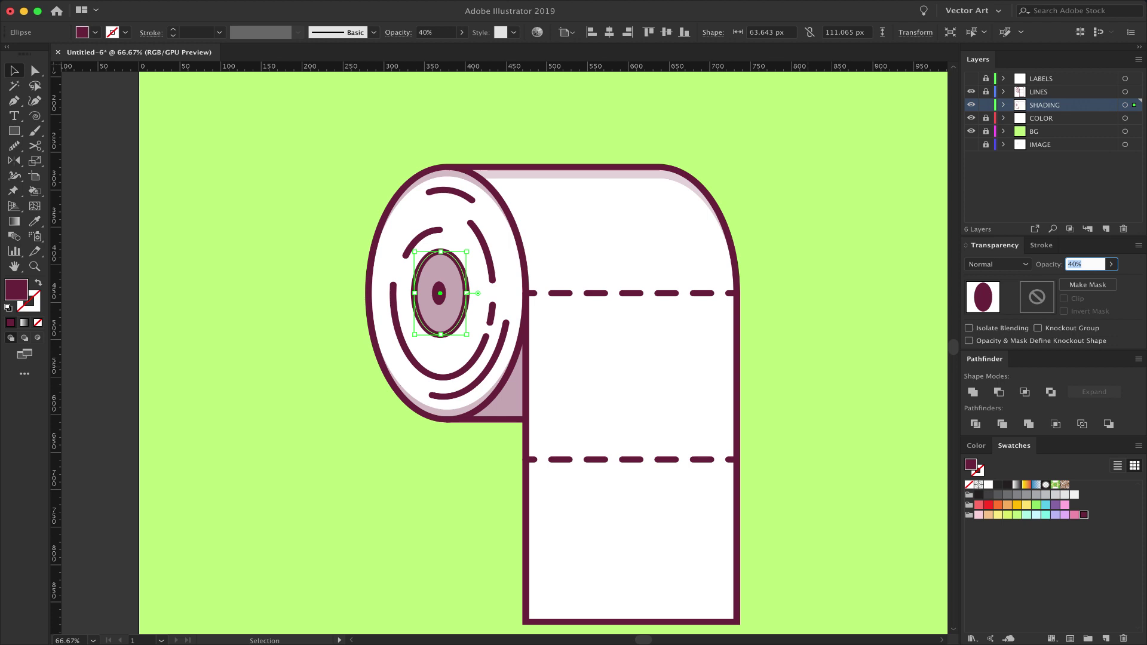
pyautogui.hotkey('shift', 'Down')
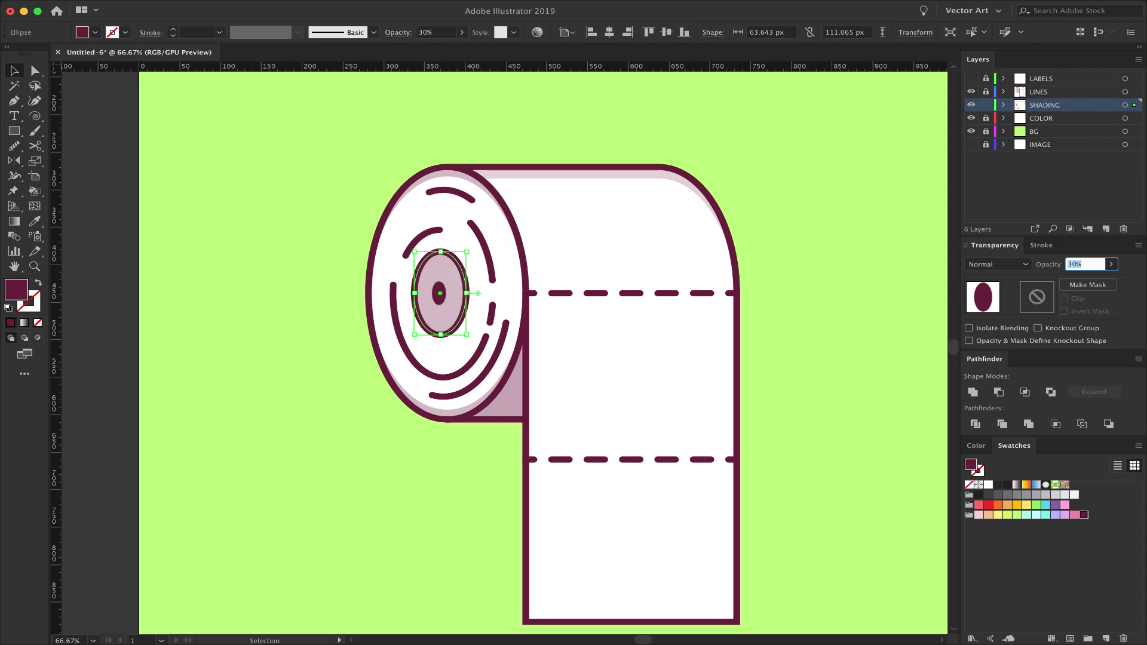
# Lock the SHADING layer, unlock the LINES layer and select the small maroon ellipse at the roll's centre
pyautogui.click(986, 105)
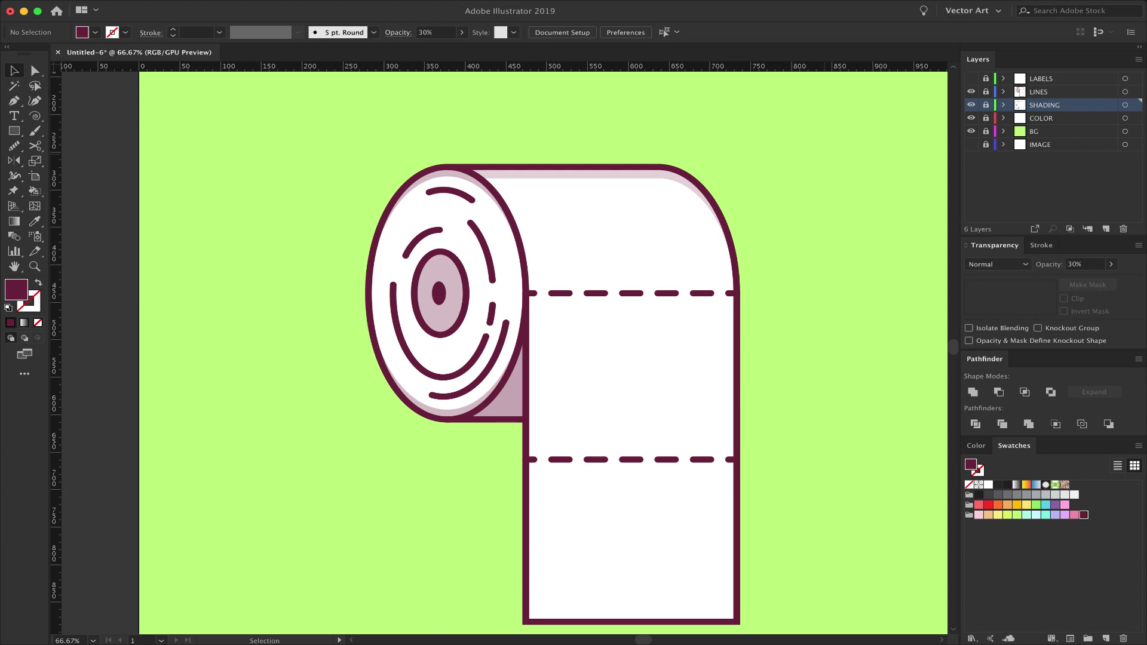
pyautogui.click(986, 92)
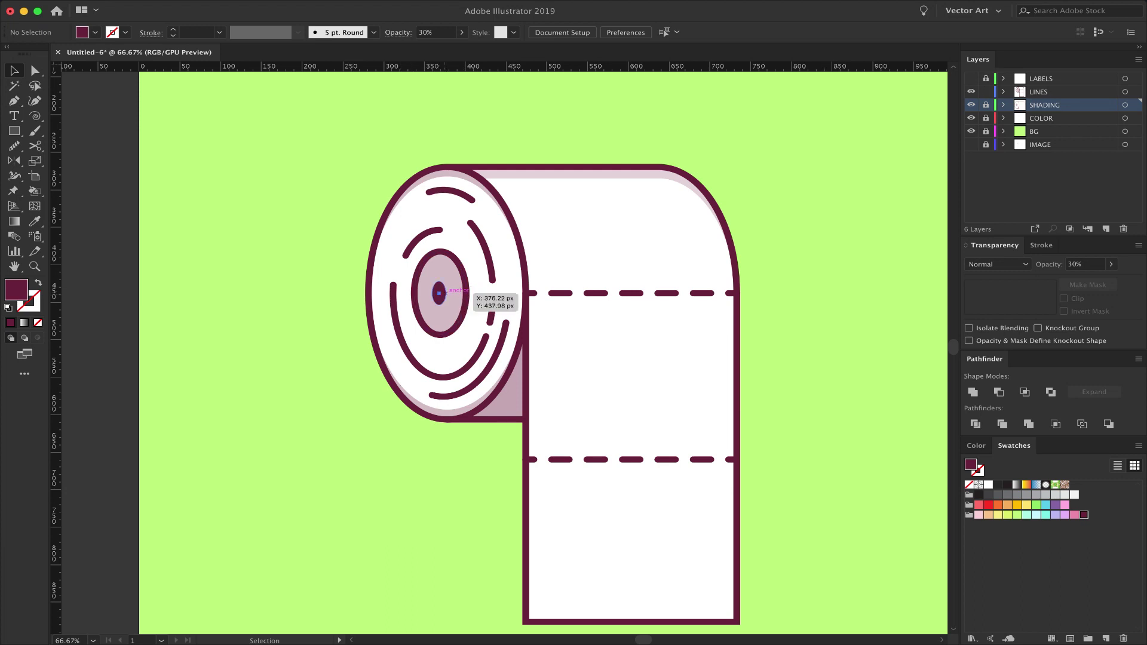
pyautogui.click(441, 294)
pyautogui.press('super+equal')
pyautogui.press('super+equal')
pyautogui.press('super+equal')
pyautogui.press('super+equal')
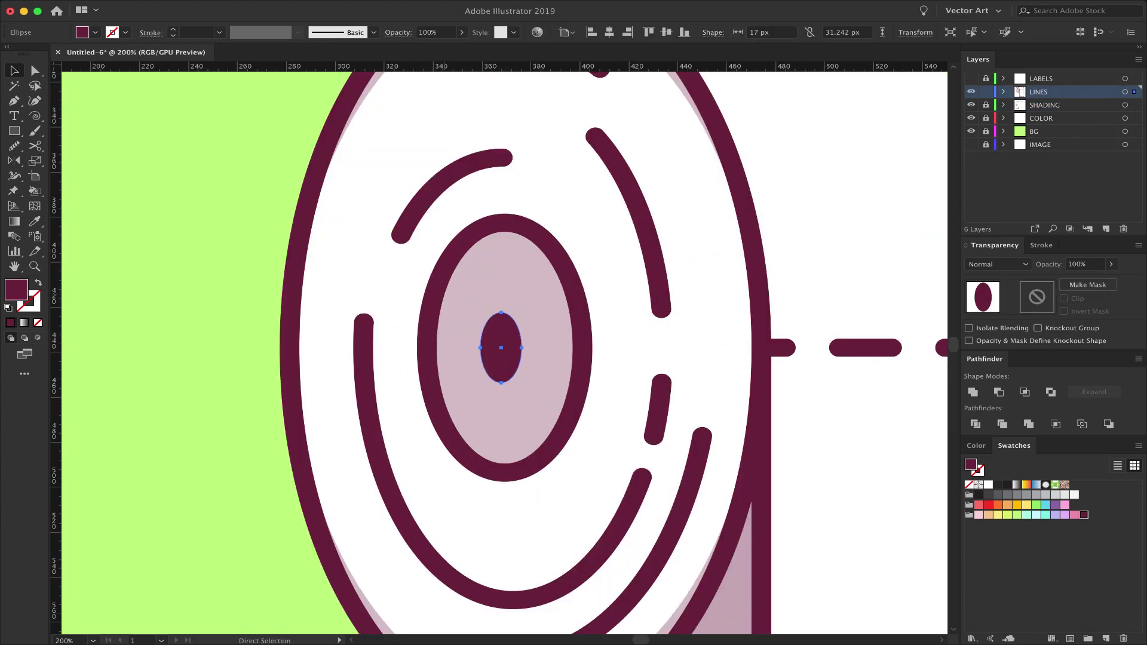
pyautogui.press('super+minus')
pyautogui.press('super+minus')
pyautogui.press('super+minus')
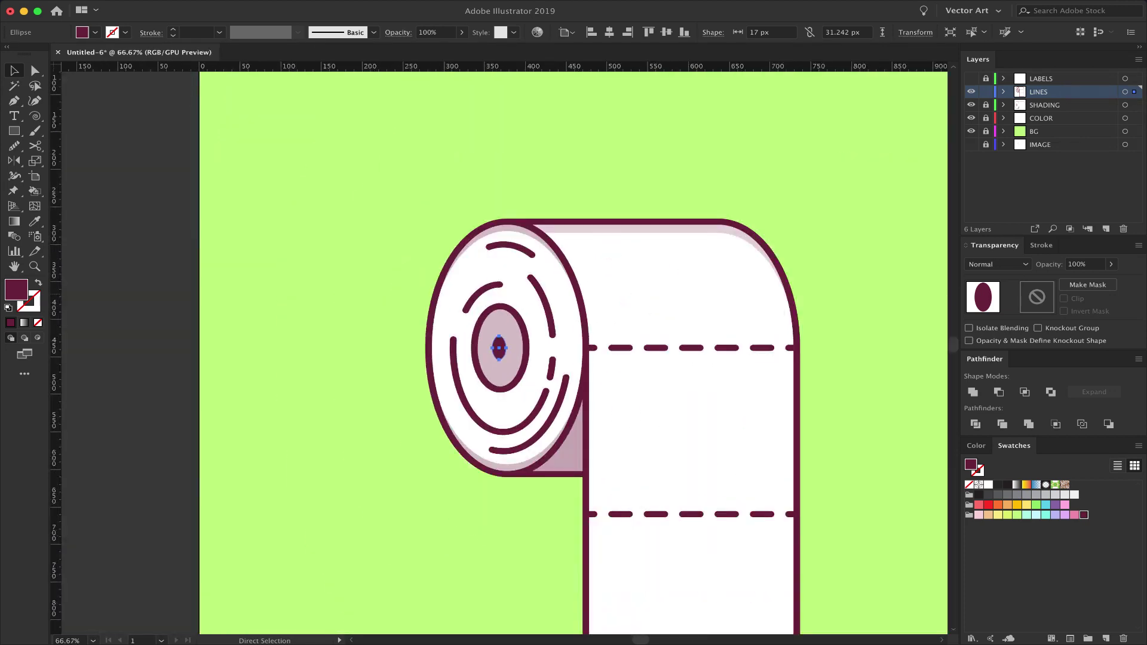
pyautogui.press('super+equal')
pyautogui.press('super+equal')
pyautogui.press('super+equal')
pyautogui.press('v')
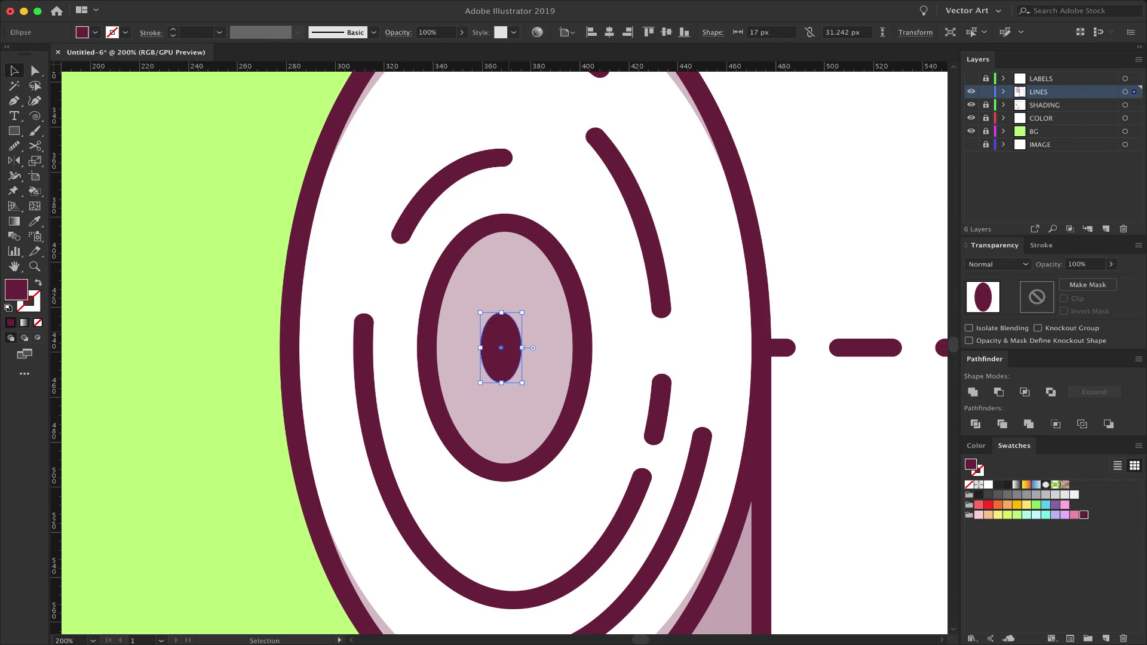
pyautogui.press('a')
pyautogui.press('super+minus')
pyautogui.press('super+minus')
pyautogui.press('super+minus')
pyautogui.press('super+equal')
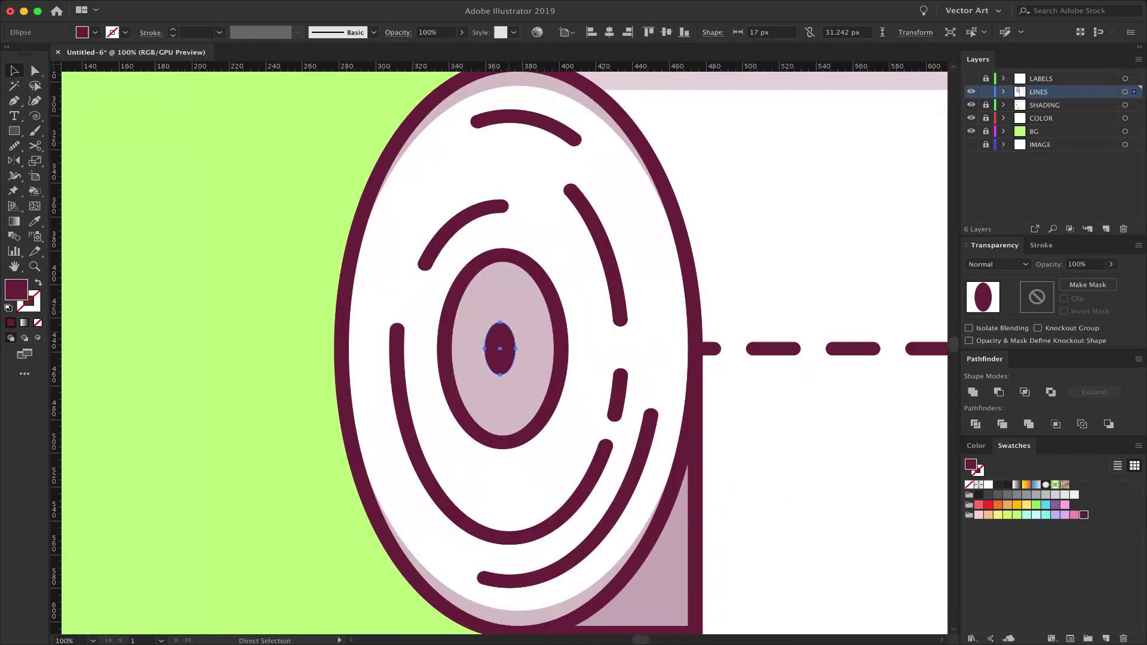
pyautogui.press('super+equal')
pyautogui.press('super+equal')
pyautogui.press('v')
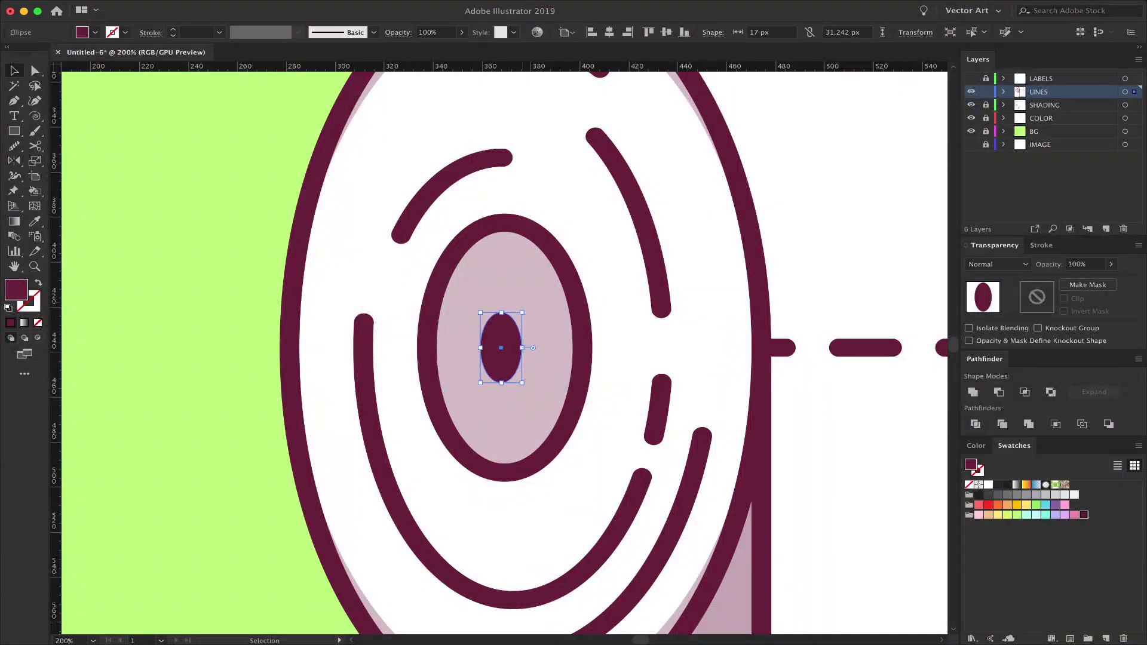
# Shift the small maroon ellipse left inside the core ellipse with two large nudges
pyautogui.press('super+shift+a')
pyautogui.click(501, 348)
pyautogui.hotkey('shift', 'Left')
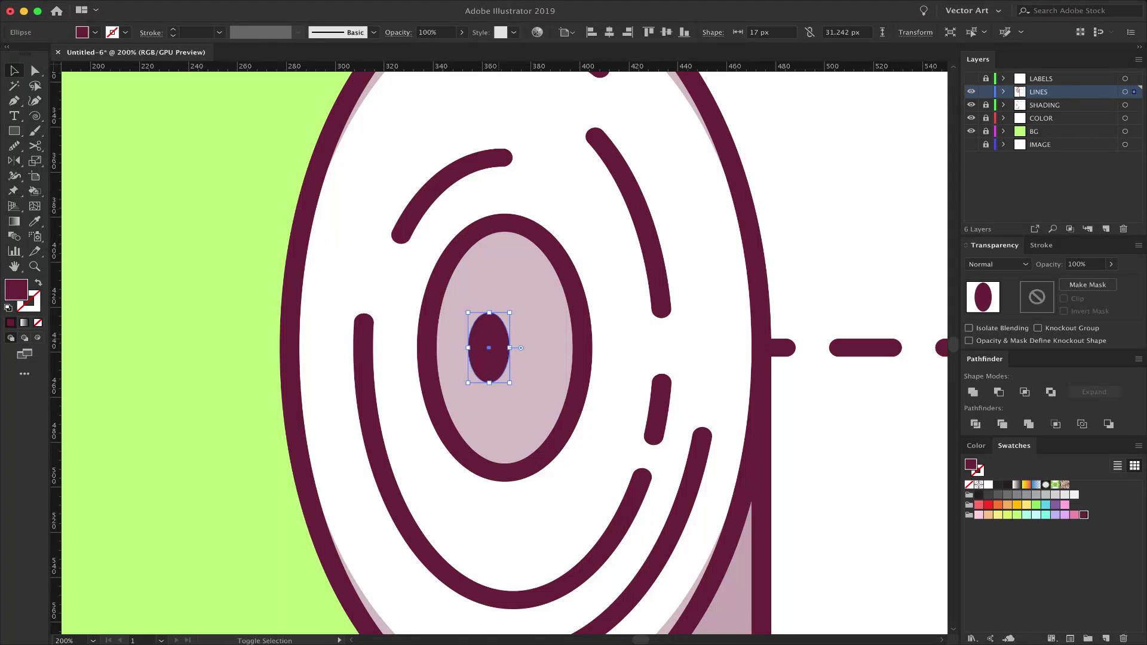
pyautogui.hotkey('shift', 'Left')
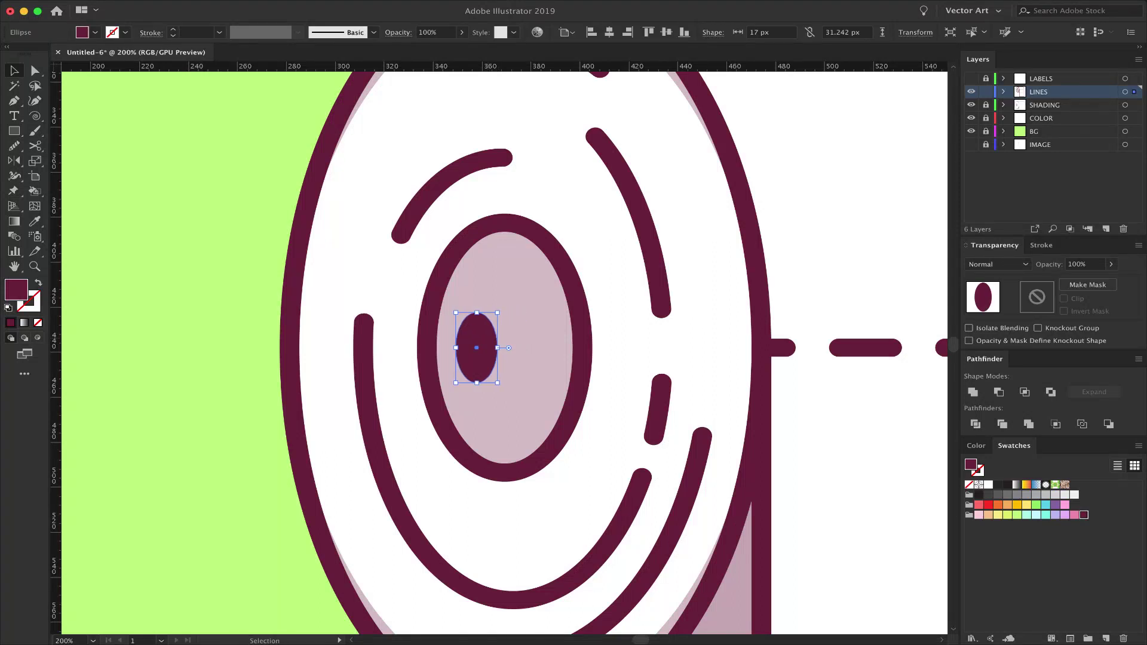
# Draw a straight horizontal line with the Pen tool from the small ellipse's top anchor to the core ellipse's right edge
pyautogui.click(525, 347)
pyautogui.press('p')
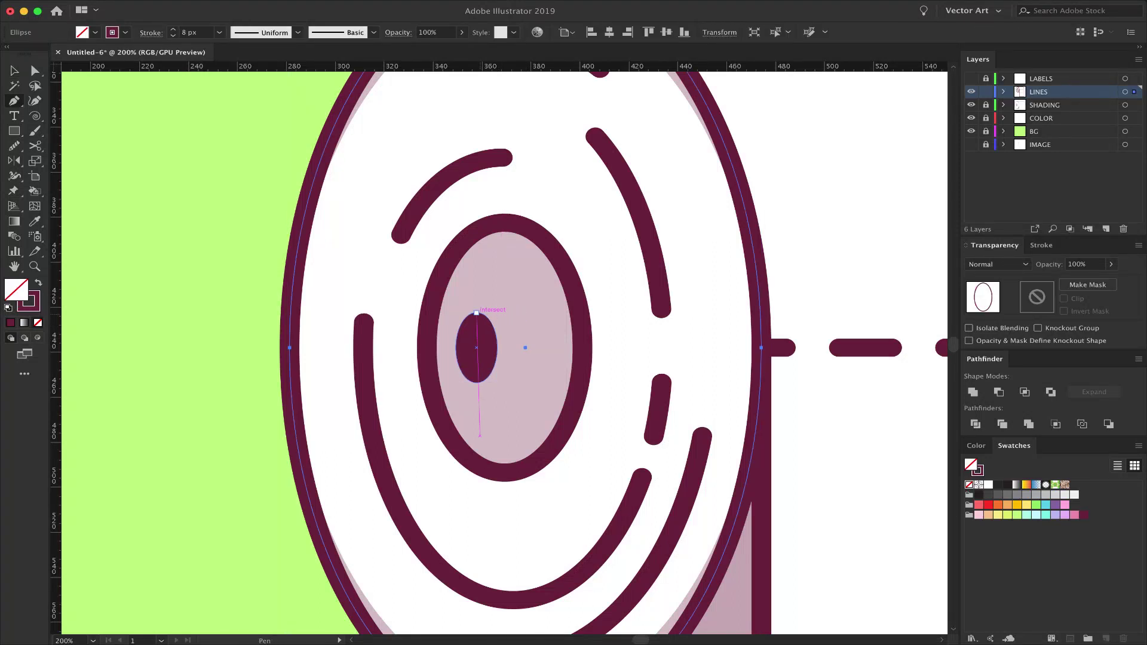
pyautogui.click(476, 313)
pyautogui.click(477, 312)
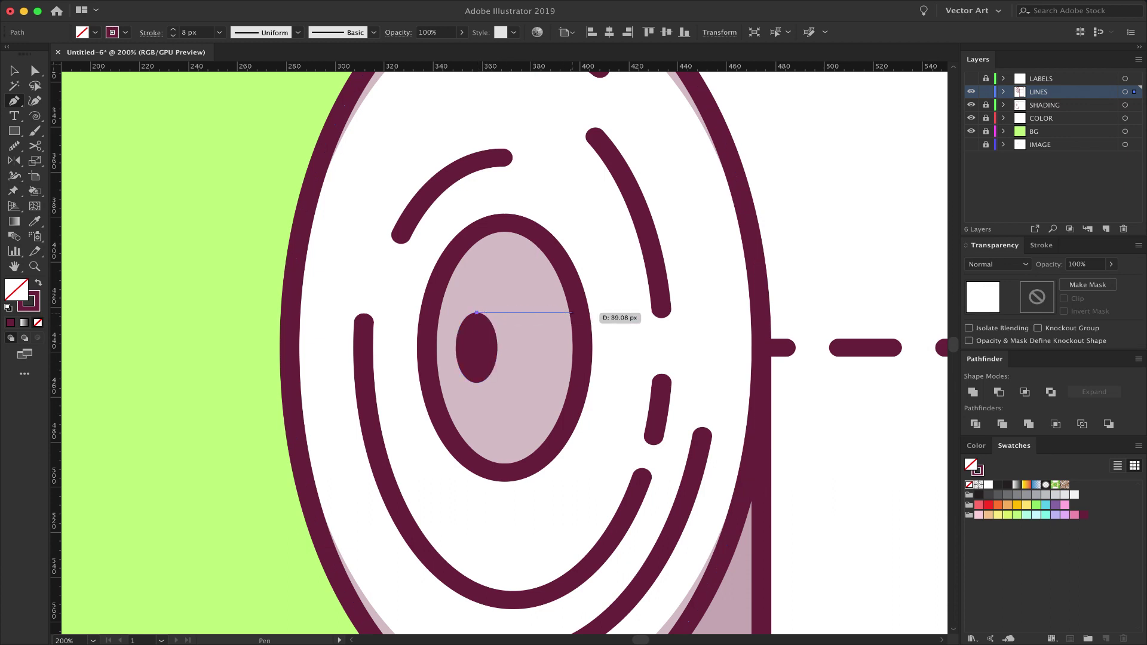
pyautogui.moveTo(582, 312); pyautogui.dragTo(602, 312)
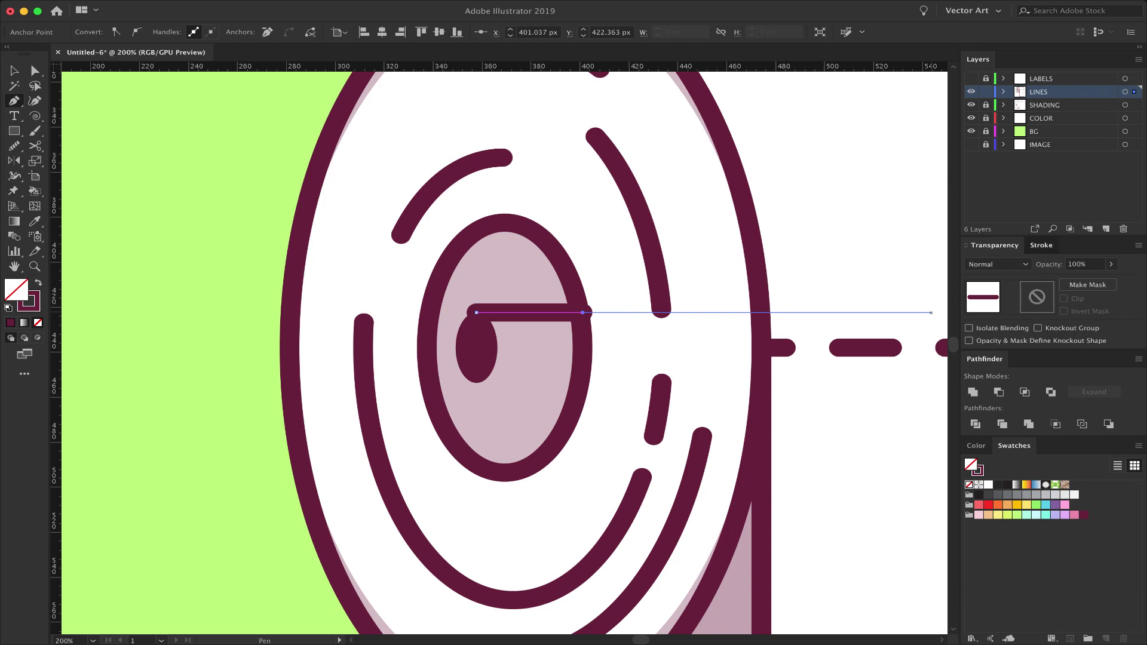
# Give the new horizontal line a butt cap and deselect it
pyautogui.click(1042, 246)
pyautogui.click(1017, 281)
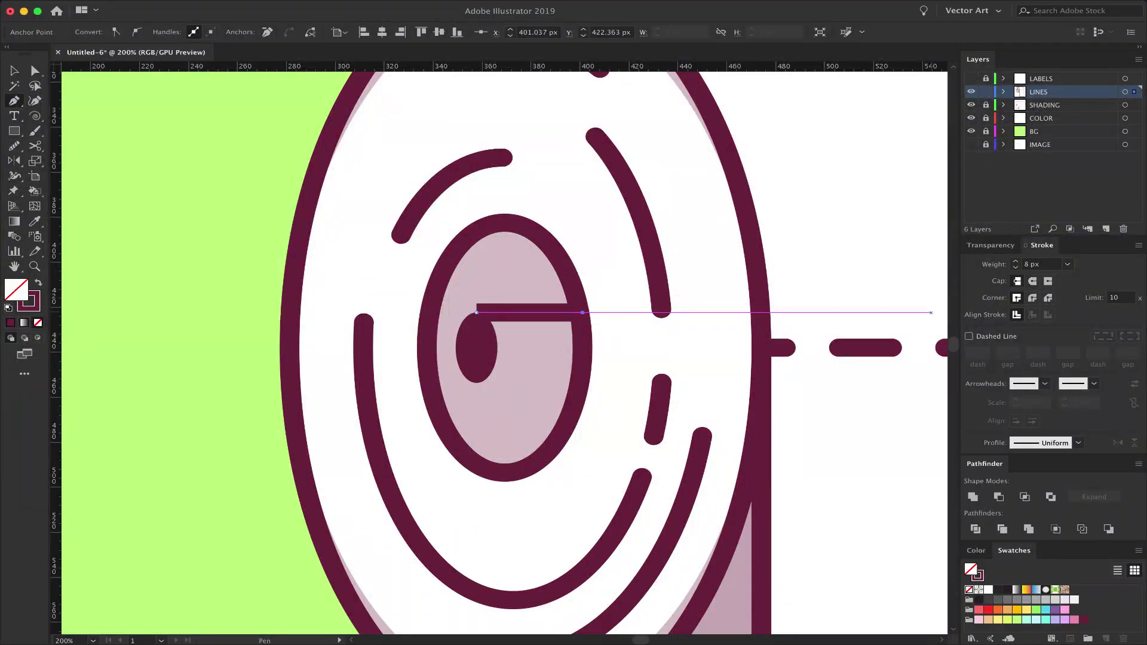
pyautogui.press('v')
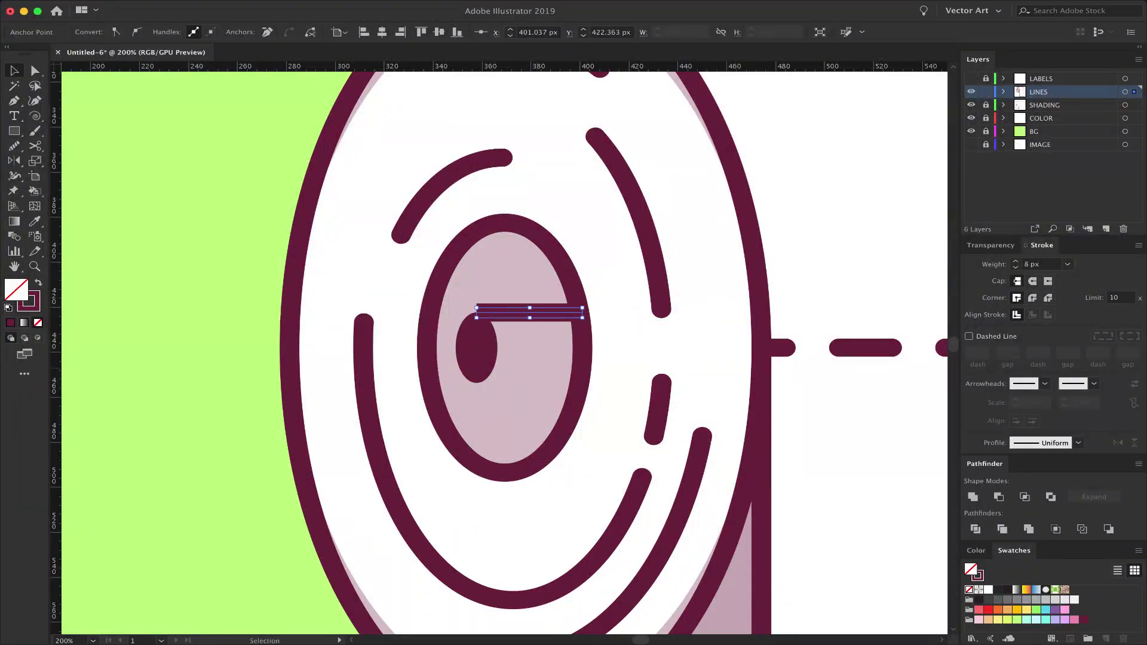
pyautogui.press('super+shift+a')
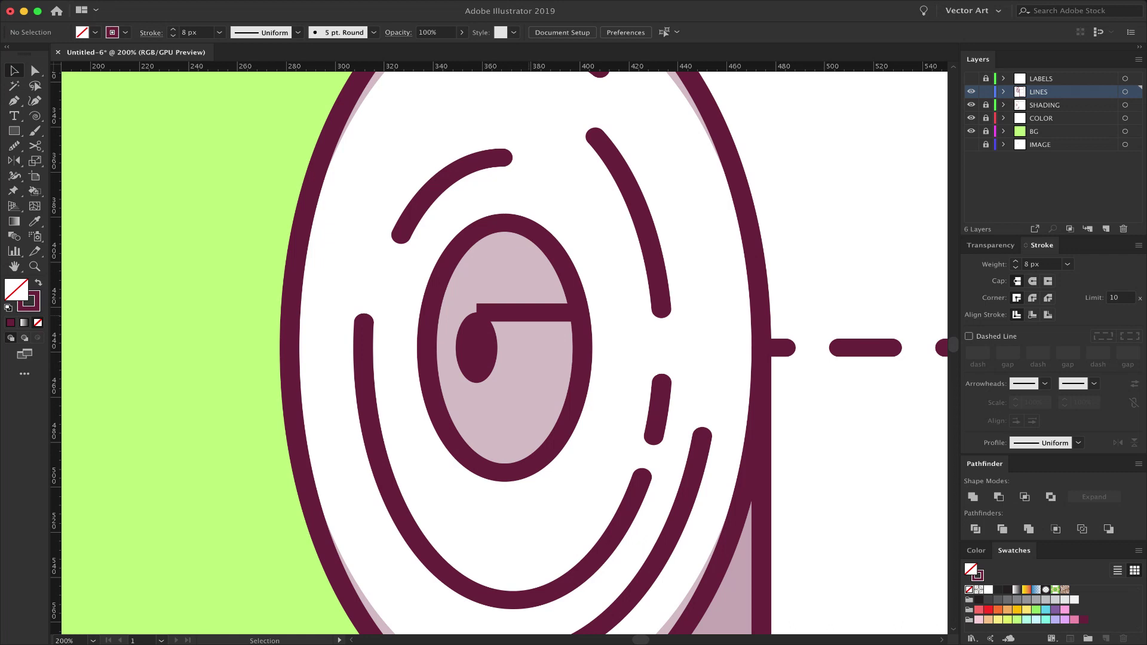
# Switch to outline view and duplicate the horizontal line straight down to the small ellipse's bottom anchor
pyautogui.press('super+y')
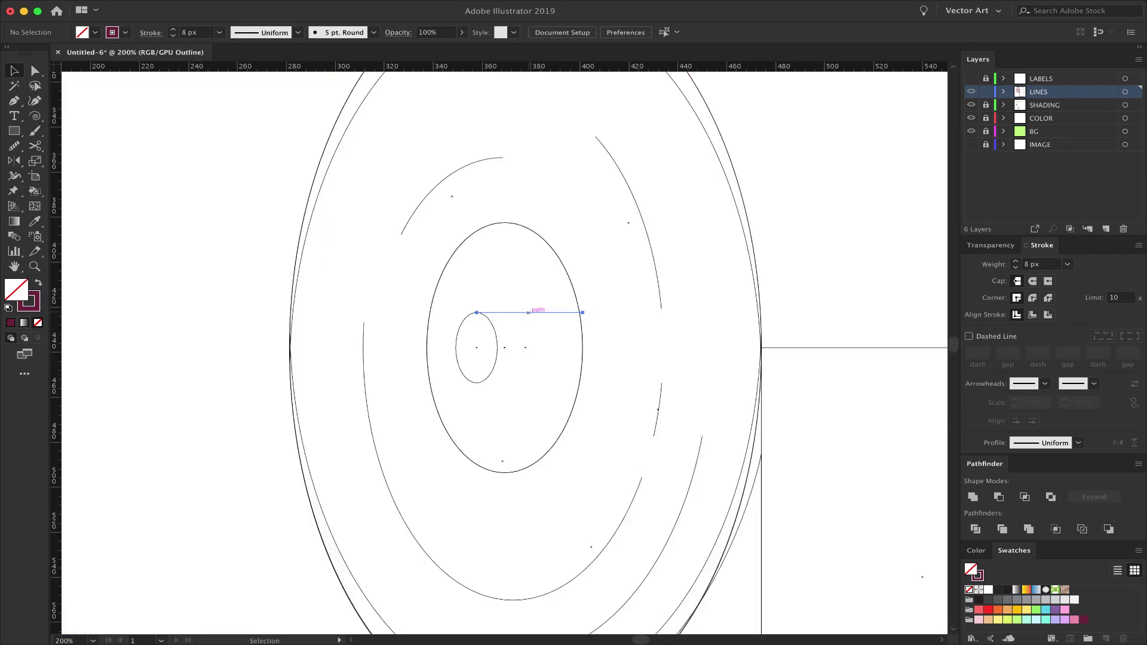
pyautogui.moveTo(529, 312); pyautogui.dragTo(529, 382)
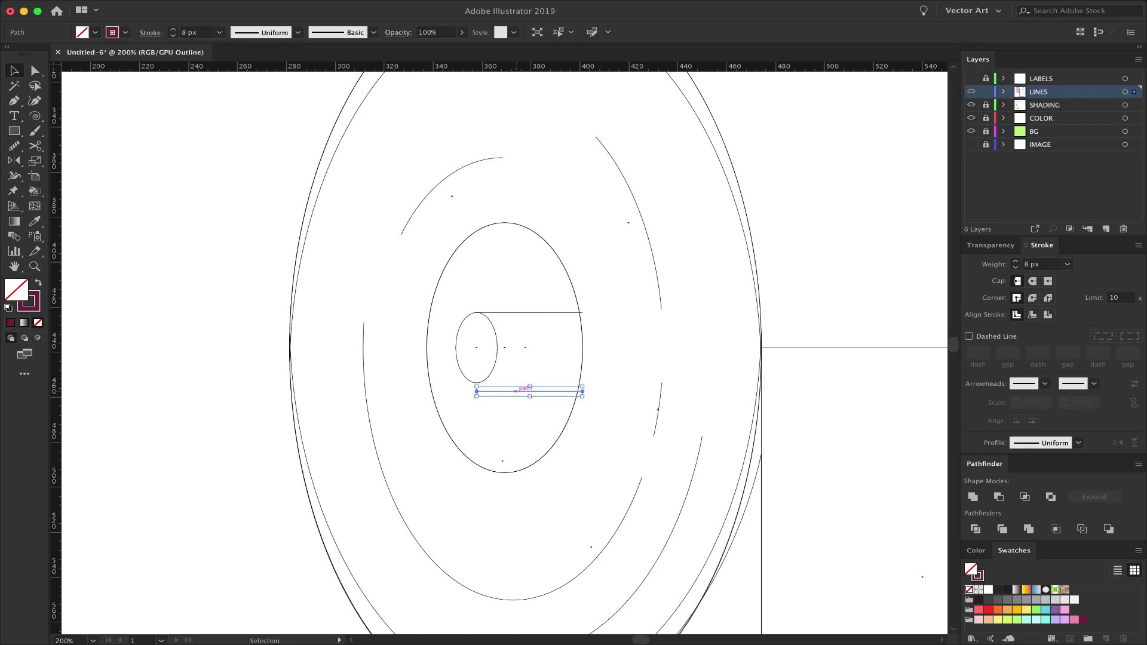
pyautogui.scroll(2, 563, 417)
pyautogui.moveTo(441, 348)
pyautogui.mouseDown()
pyautogui.moveTo(446, 333)
pyautogui.moveTo(431, 332)
pyautogui.mouseUp()
pyautogui.click(591, 234)
# Shorten both horizontal lines at their right ends so they stop on the core ellipse's edge, and deselect them
pyautogui.press('a')
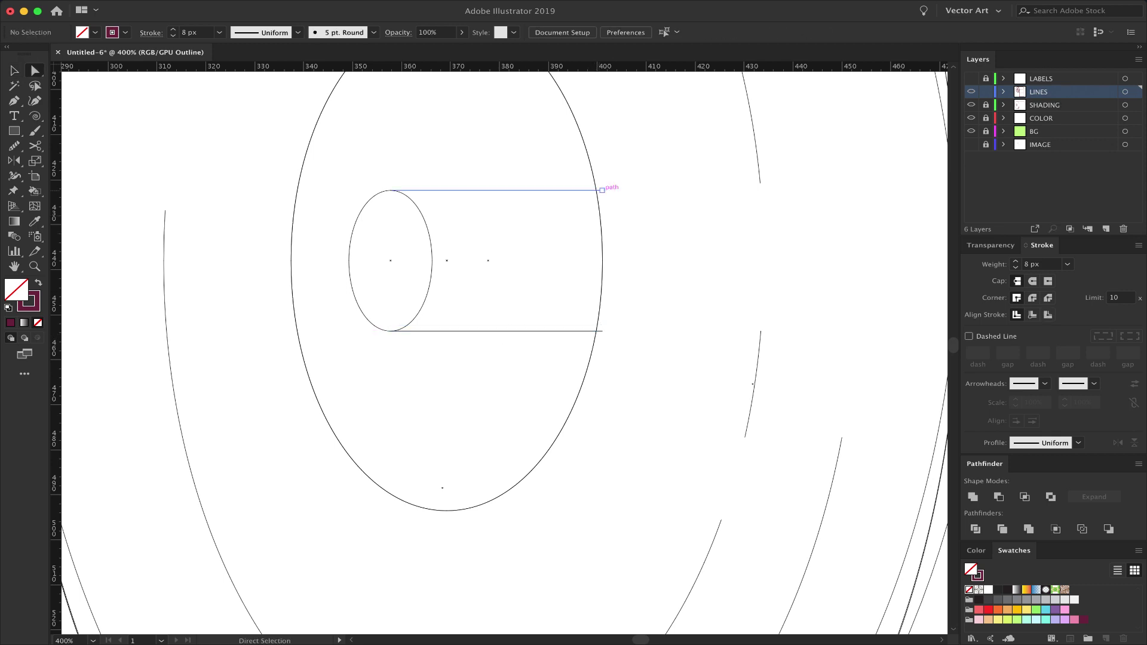
pyautogui.moveTo(602, 190)
pyautogui.mouseDown()
pyautogui.moveTo(567, 190)
pyautogui.moveTo(596, 190)
pyautogui.mouseUp()
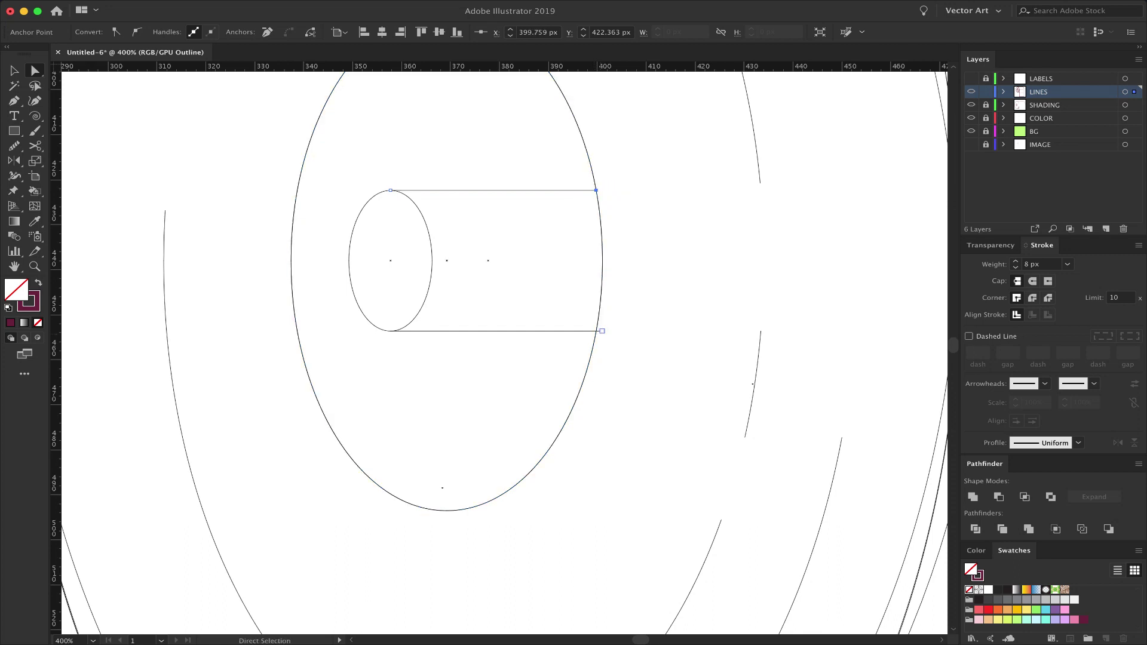
pyautogui.moveTo(602, 331)
pyautogui.mouseDown()
pyautogui.moveTo(560, 331)
pyautogui.moveTo(596, 330)
pyautogui.mouseUp()
pyautogui.press('super+shift+a')
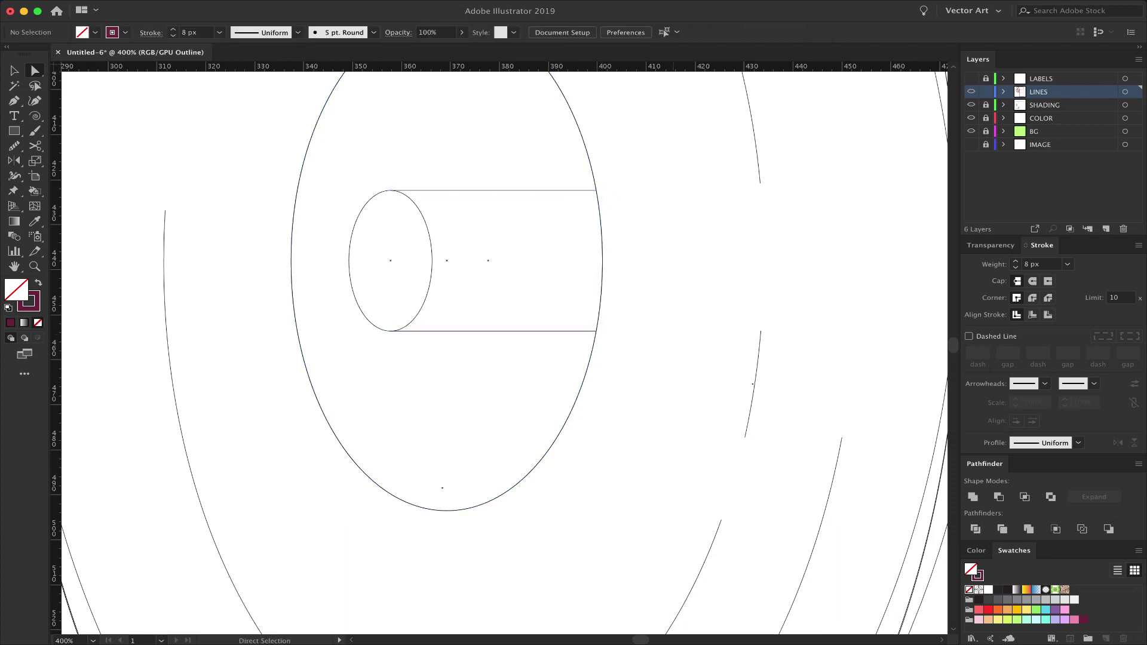
# Return to preview and give the small ellipse no fill and the horizontal line's 8 px maroon stroke with the Eyedropper
pyautogui.press('super+y')
pyautogui.press('v')
pyautogui.click(389, 257)
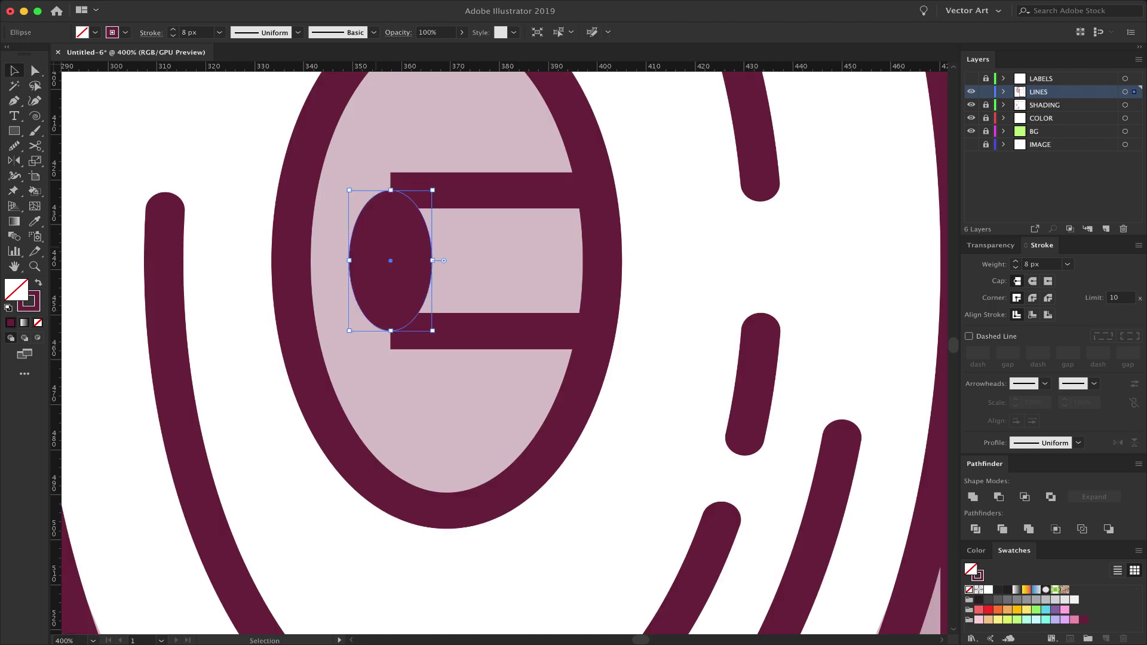
pyautogui.press('i')
pyautogui.click(478, 190)
pyautogui.hotkey('shift', 'x')
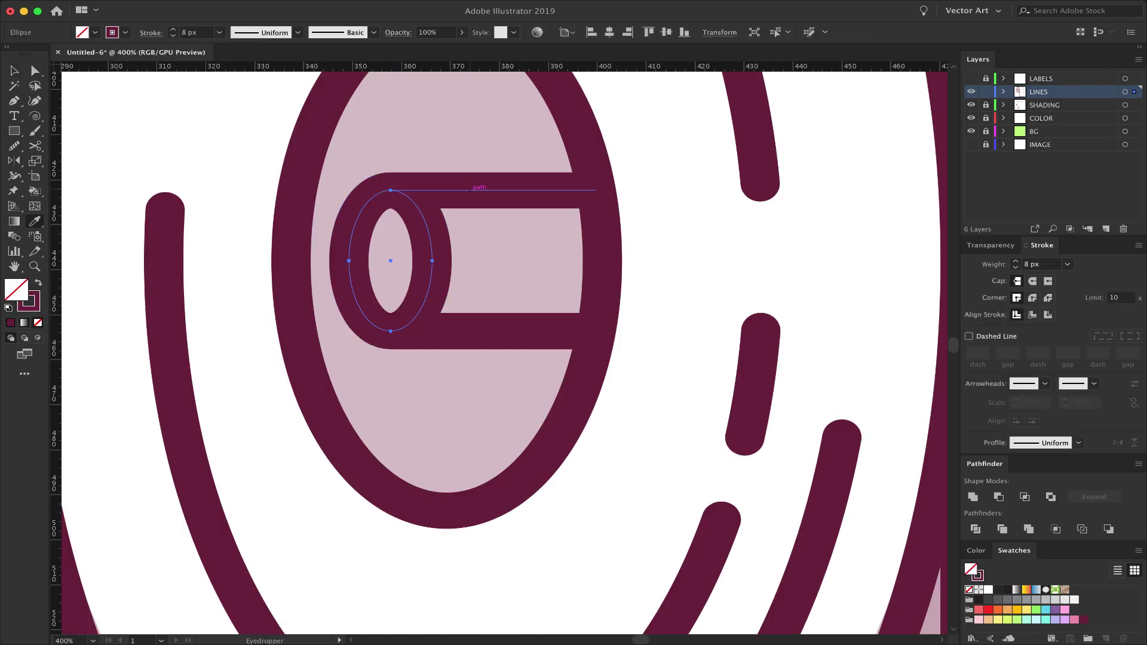
# Check how the outlined tube inside the core looks on the whole roll and up close
pyautogui.press('v')
pyautogui.press('super+minus')
pyautogui.press('super+minus')
pyautogui.press('super+minus')
pyautogui.press('super+minus')
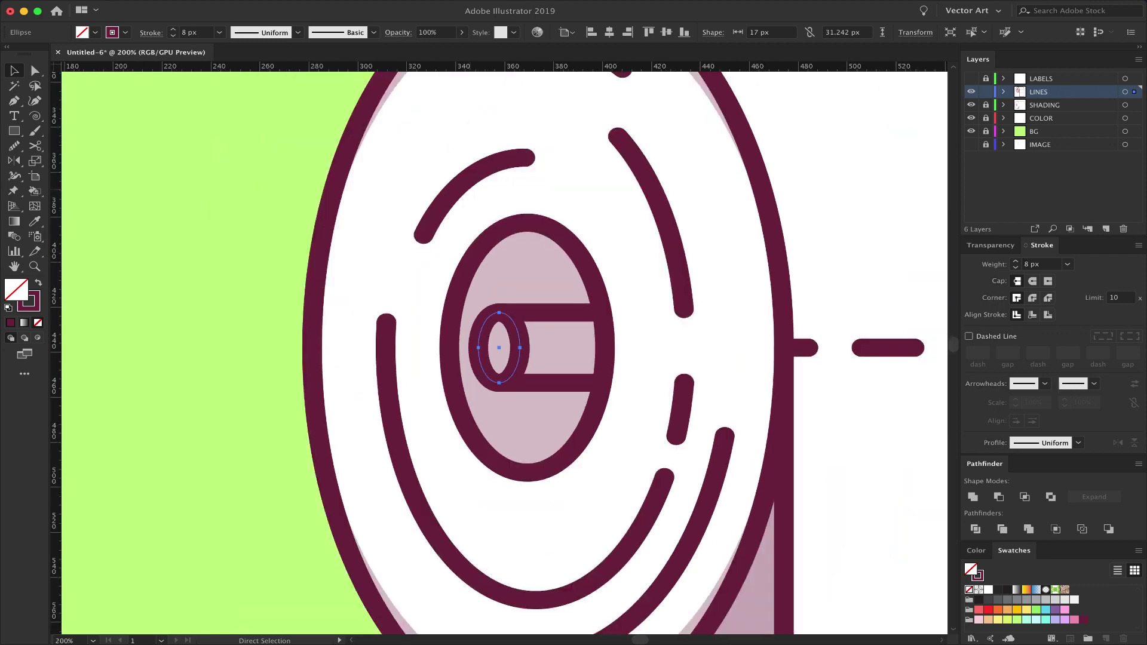
pyautogui.press('super+equal')
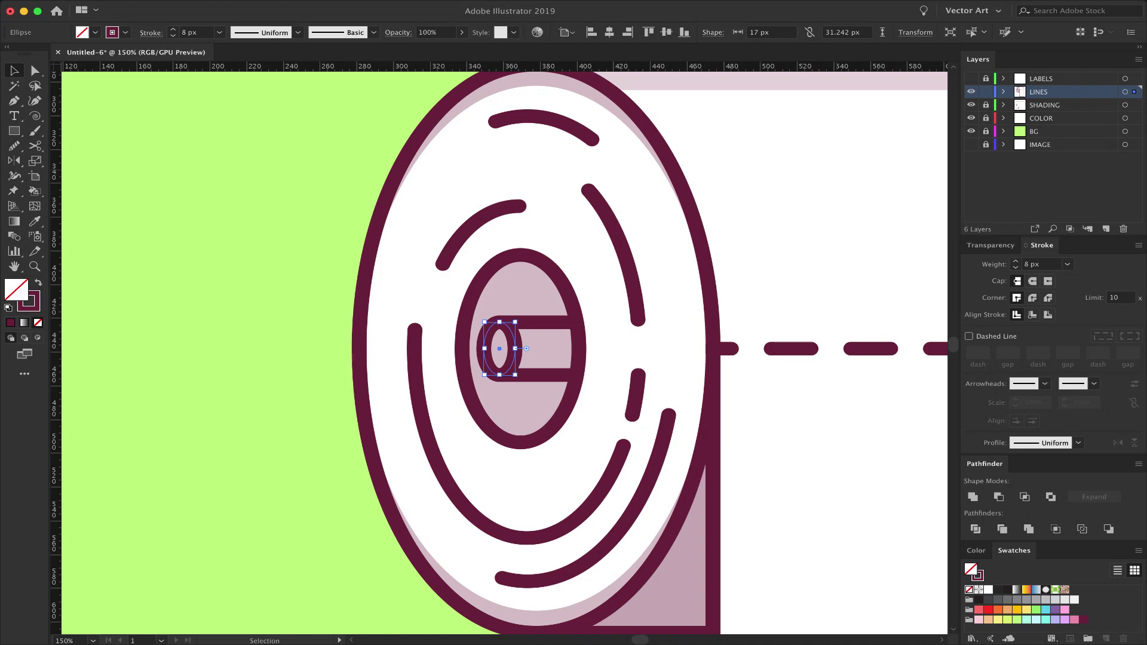
pyautogui.press('super+minus')
pyautogui.press('super+minus')
pyautogui.press('super+minus')
pyautogui.press('super+minus')
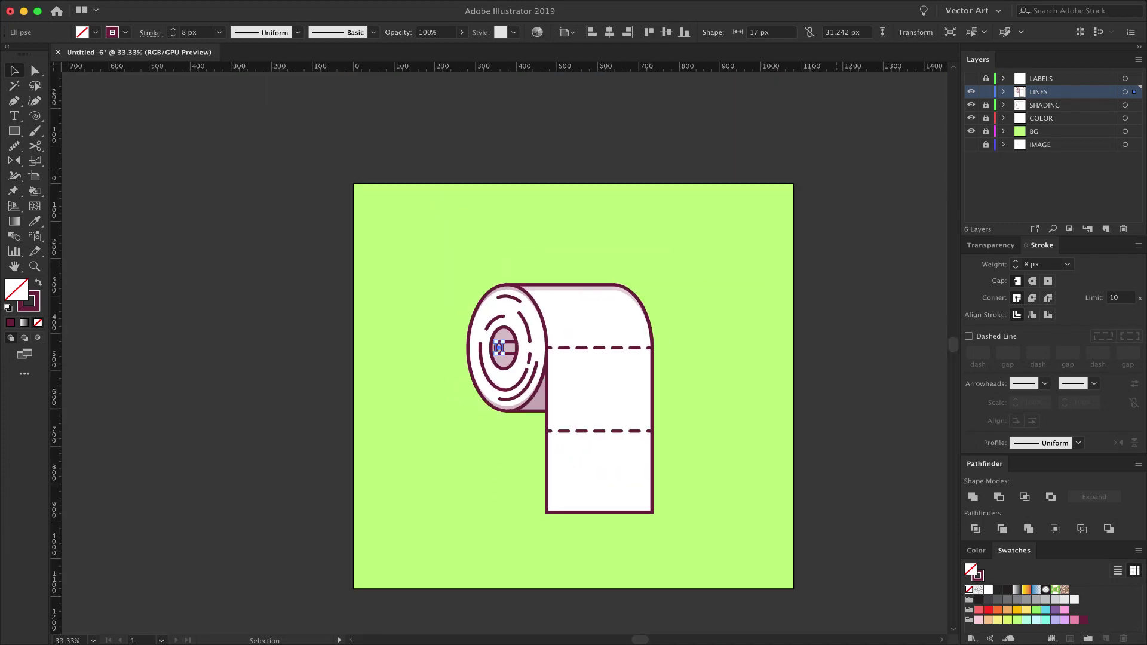
pyautogui.press('super+plus')
pyautogui.press('super+plus')
pyautogui.press('super+plus')
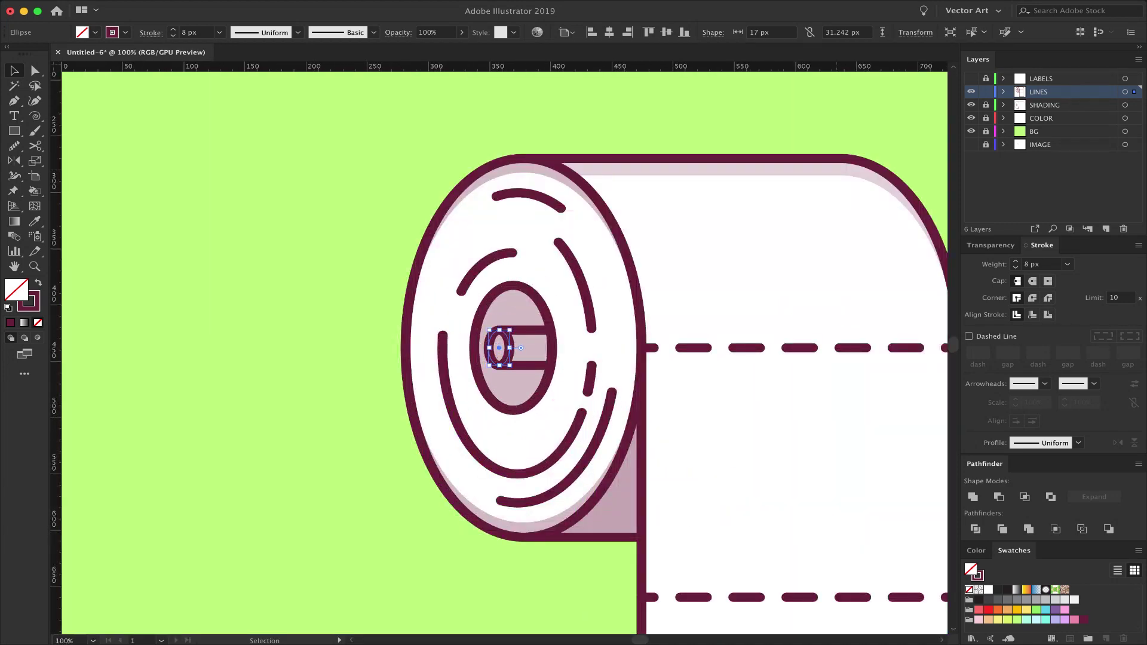
# Unlock the COLOR layer, lock LINES, paste a copy of the small ellipse in front on COLOR and fill it light orange
pyautogui.press('super+shift+a')
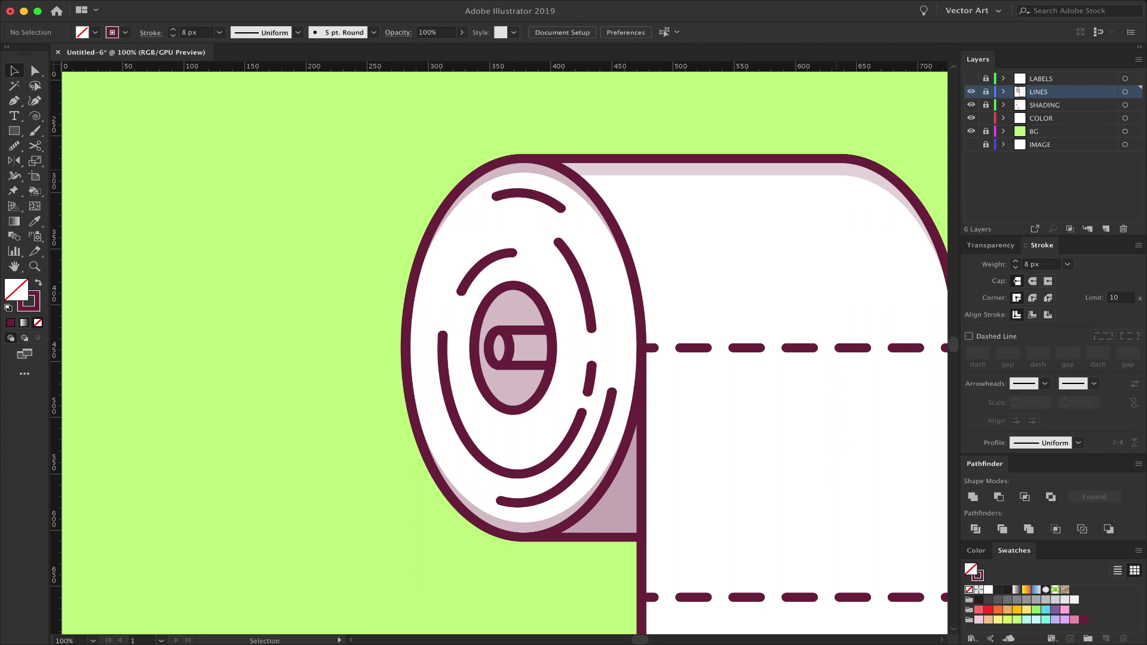
pyautogui.click(1057, 118)
pyautogui.press('super+f')
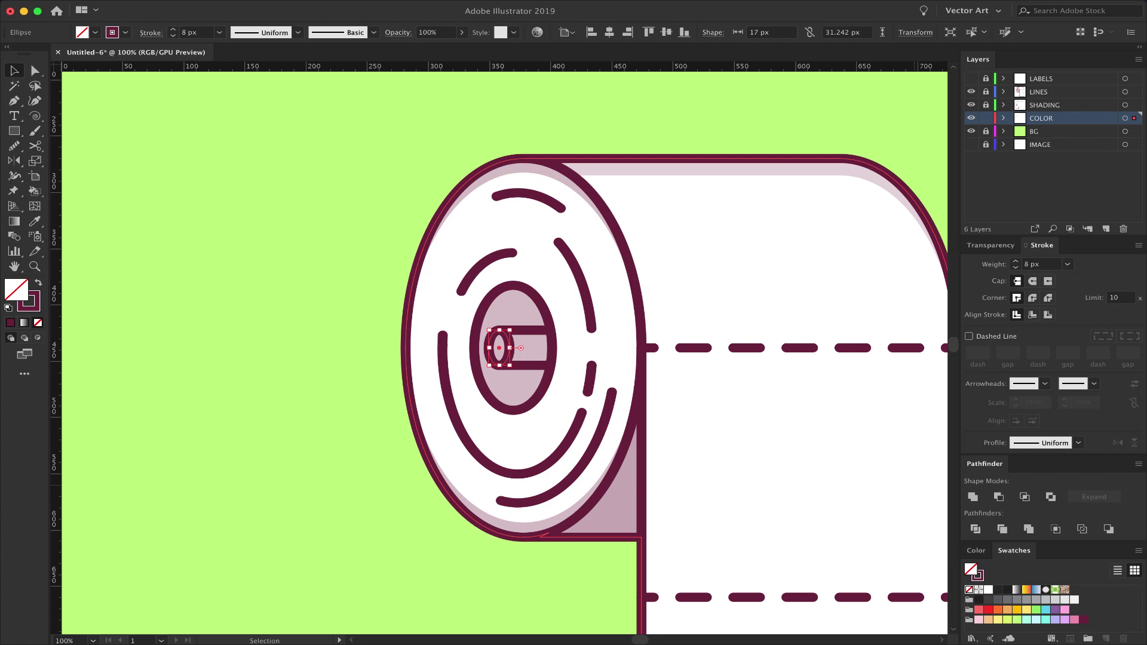
pyautogui.click(1007, 610)
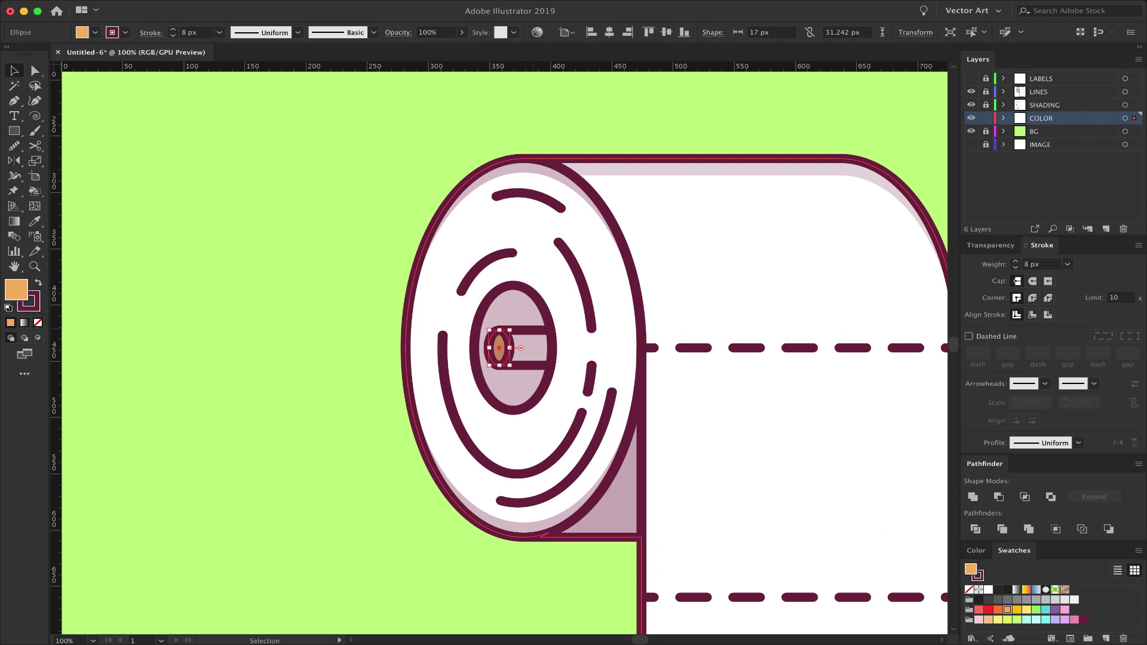
# Draw a closed shape on the COLOR layer with the Pen tool, covering the tube body from the small ellipse to the core's right edge
pyautogui.click(539, 345)
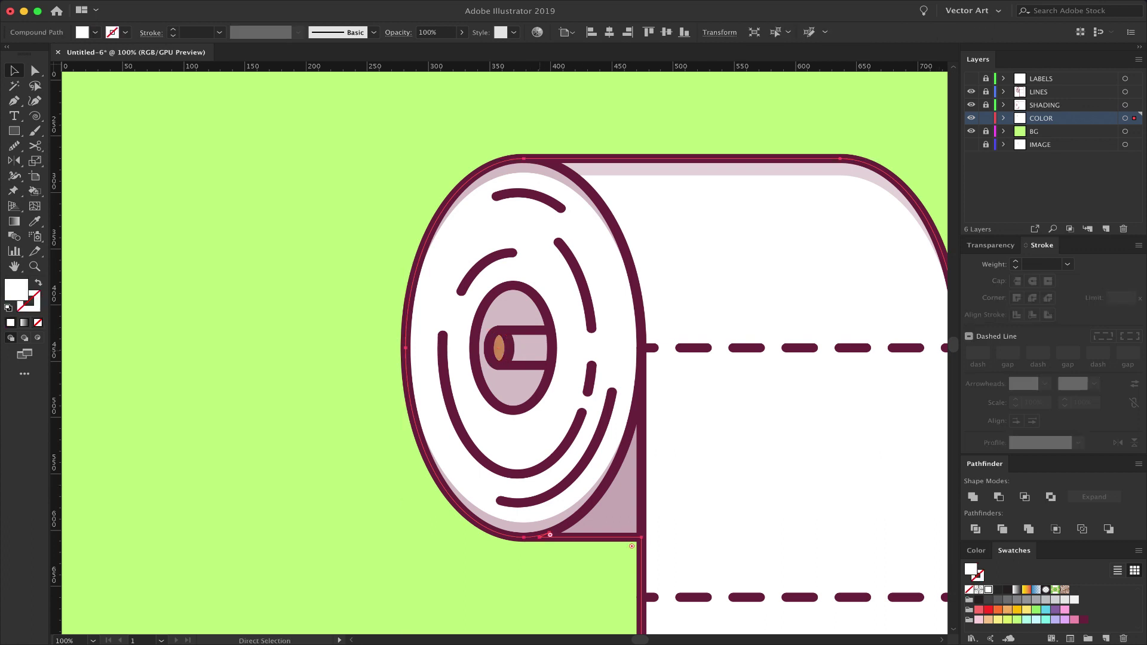
pyautogui.press('super+equal')
pyautogui.press('super+equal')
pyautogui.press('super+equal')
pyautogui.moveTo(560, 297); pyautogui.dragTo(894, 625)
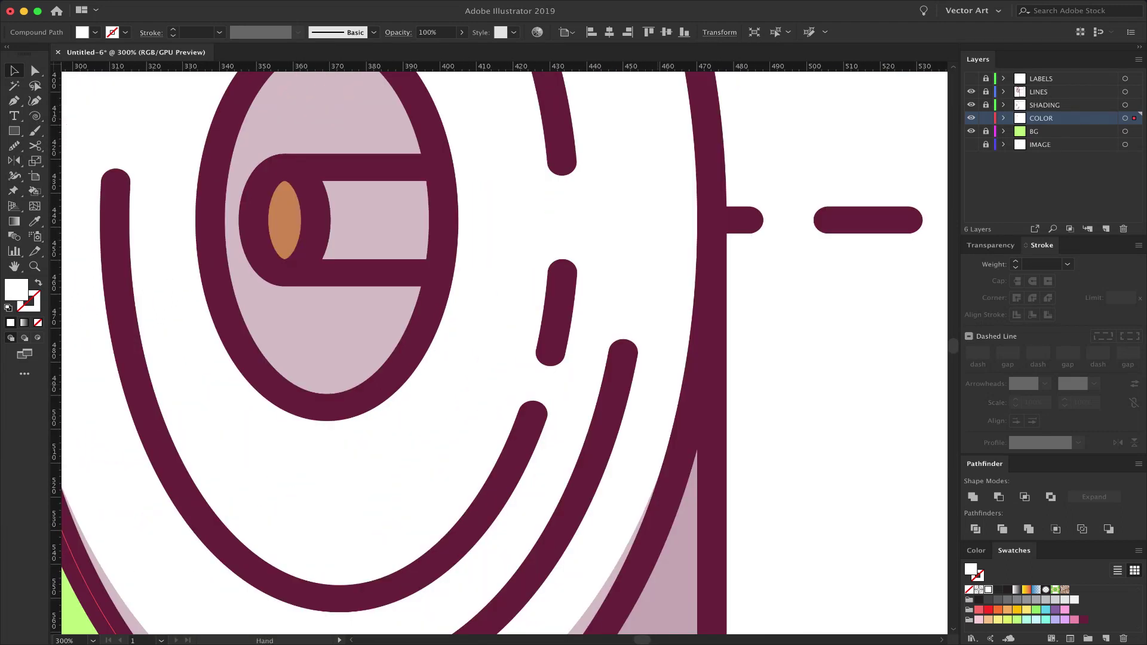
pyautogui.press('p')
pyautogui.click(305, 169)
pyautogui.click(440, 168)
pyautogui.click(446, 200)
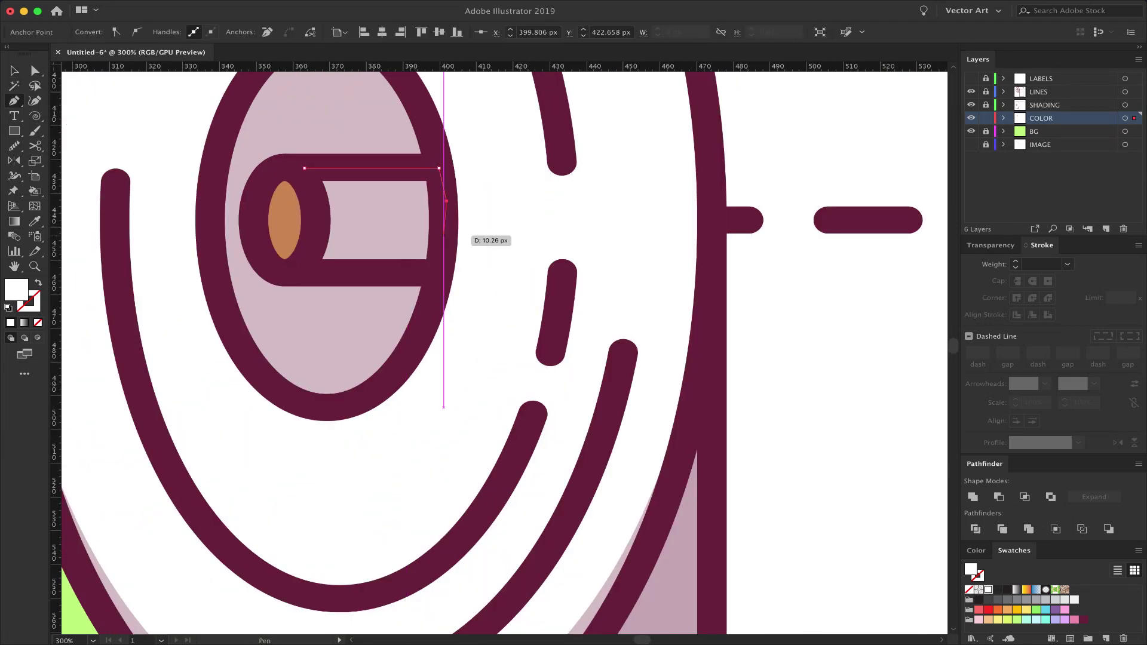
pyautogui.click(444, 236)
pyautogui.click(432, 270)
pyautogui.click(302, 273)
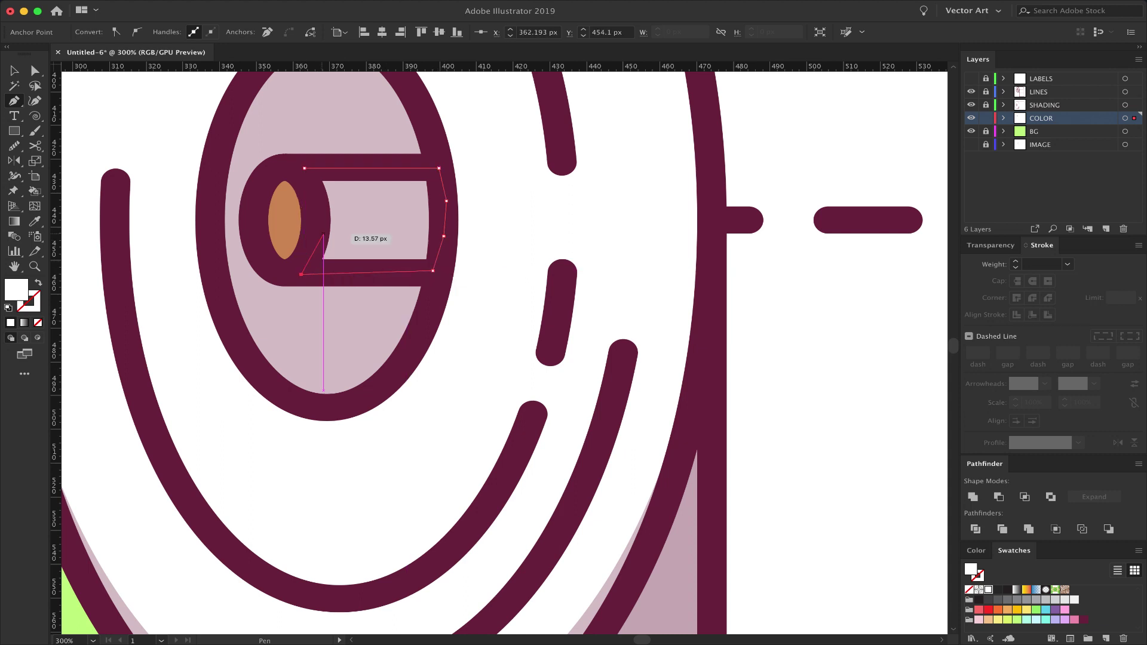
pyautogui.click(328, 227)
pyautogui.click(304, 169)
# Try orange and yellow fills on the tube body shape, settle on the light yellow swatch and deselect the shape
pyautogui.click(1017, 610)
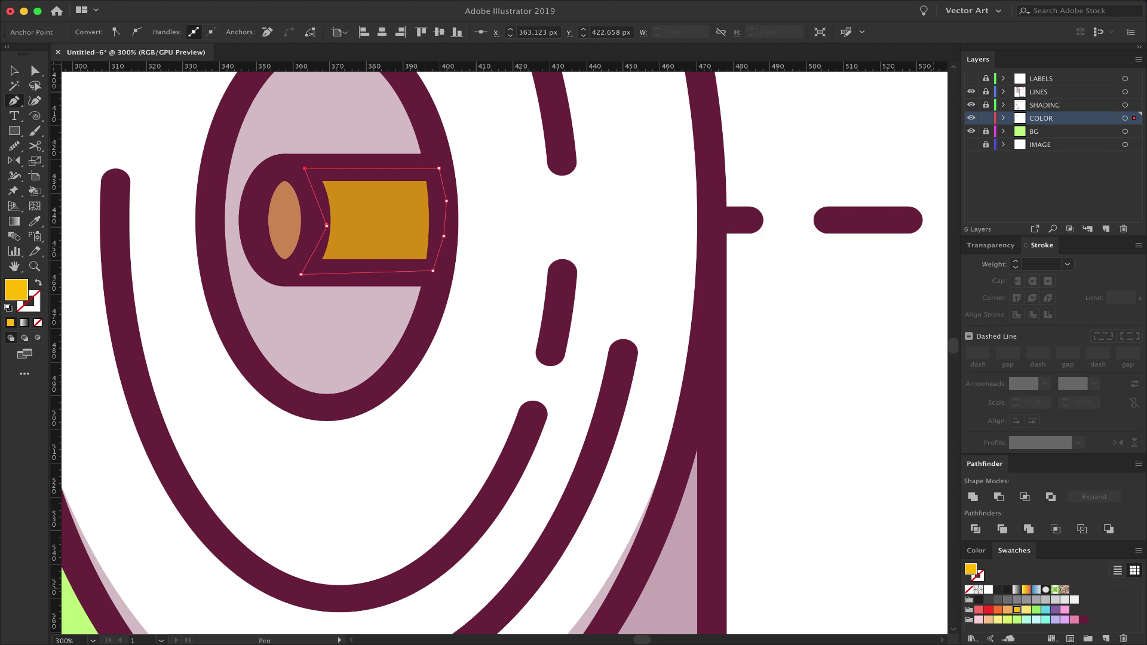
pyautogui.click(1007, 610)
pyautogui.click(1017, 610)
pyautogui.click(1027, 610)
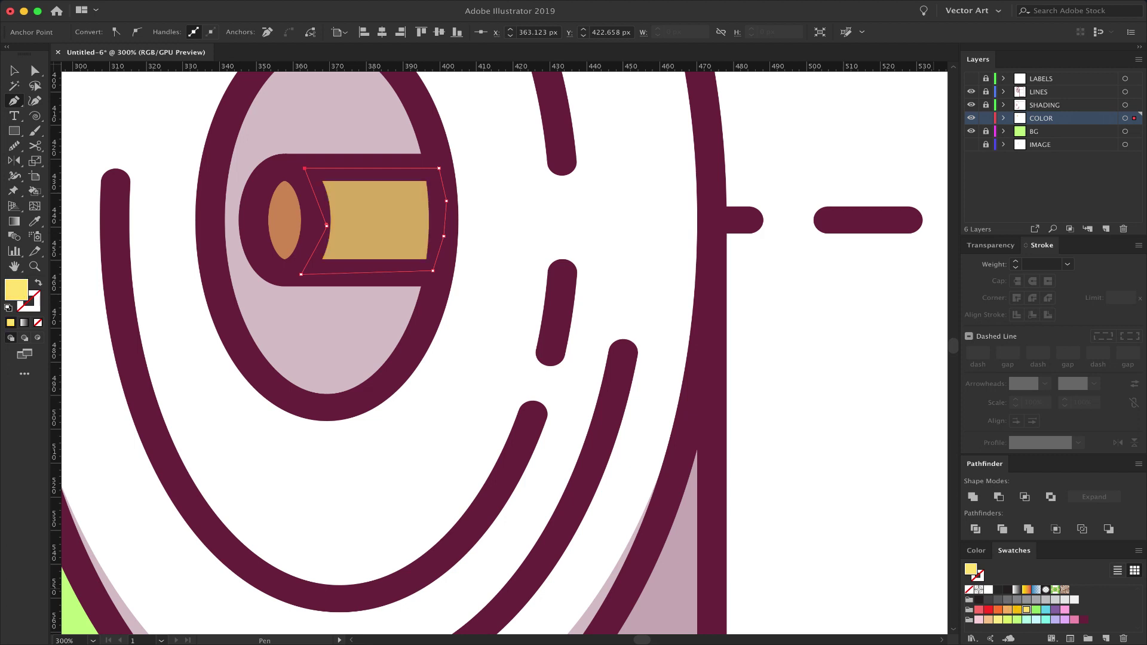
pyautogui.press('v')
pyautogui.click(502, 239)
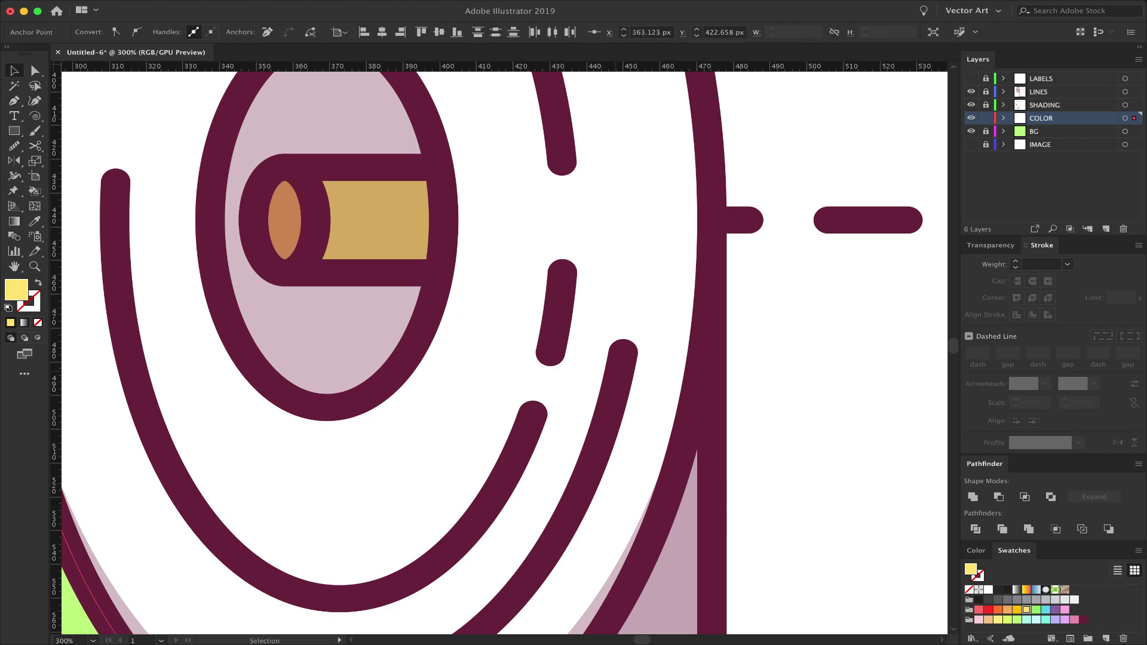
# Check the colored tube on the whole roll and close up around the core and the roll's lower edge
pyautogui.press('a')
pyautogui.press('super+minus')
pyautogui.press('super+minus')
pyautogui.press('super+minus')
pyautogui.press('super+minus')
pyautogui.press('super+minus')
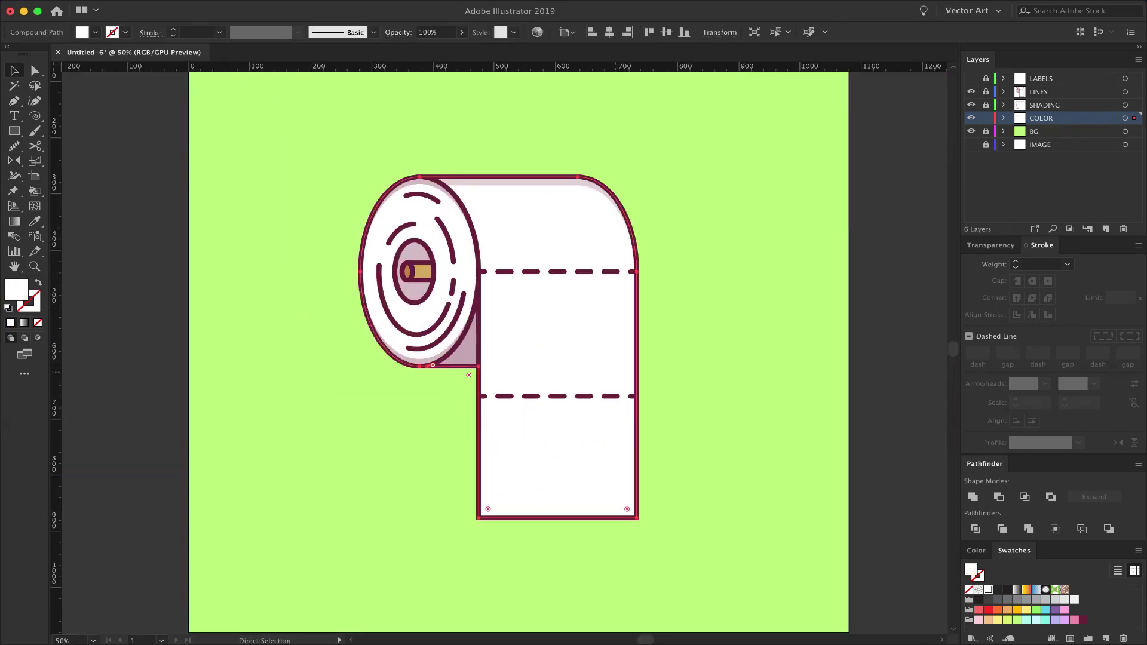
pyautogui.press('super+minus')
pyautogui.press('super+minus')
pyautogui.press('super+equal')
pyautogui.press('super+equal')
pyautogui.press('super+equal')
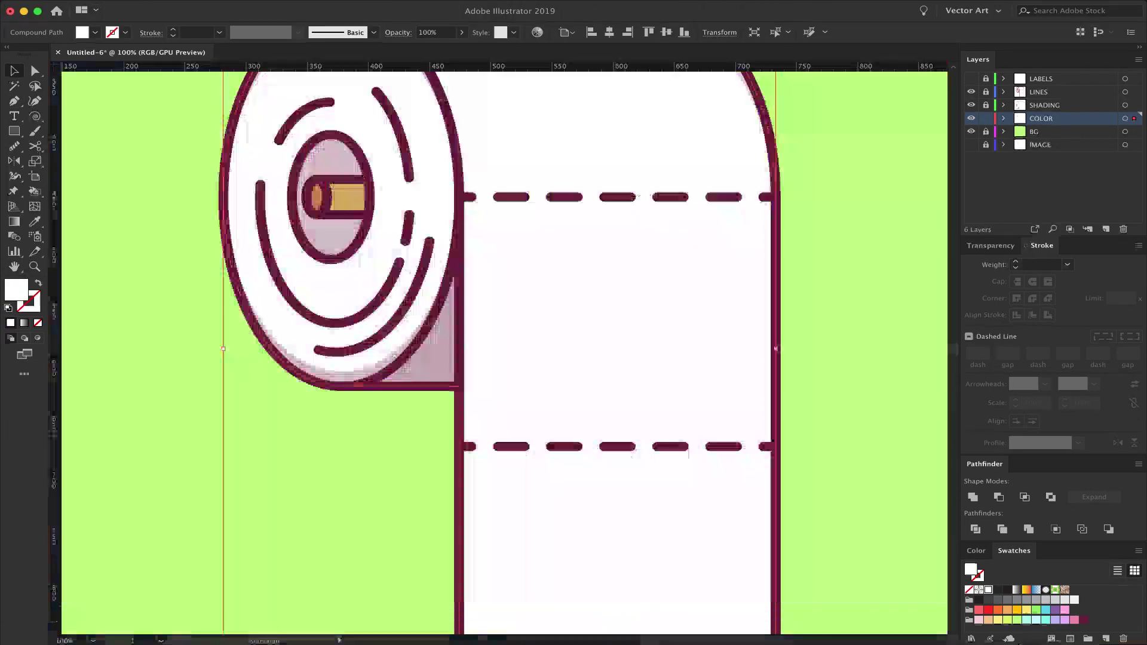
pyautogui.moveTo(455, 358); pyautogui.dragTo(631, 451)
pyautogui.press('super+equal')
pyautogui.press('super+equal')
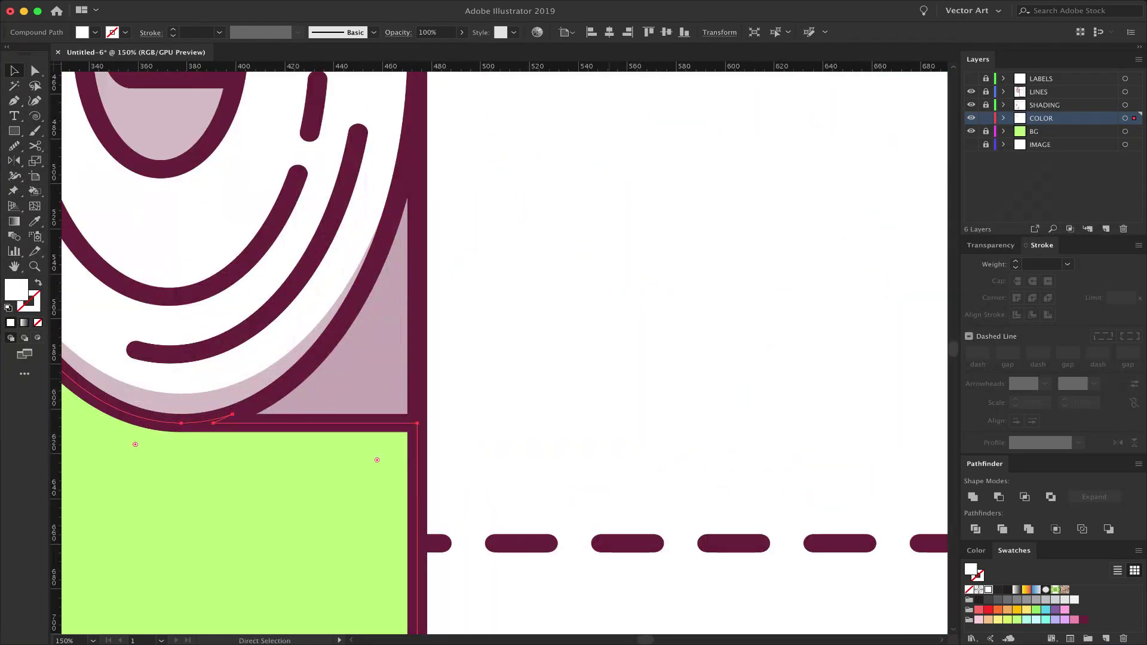
pyautogui.moveTo(419, 347); pyautogui.dragTo(633, 600)
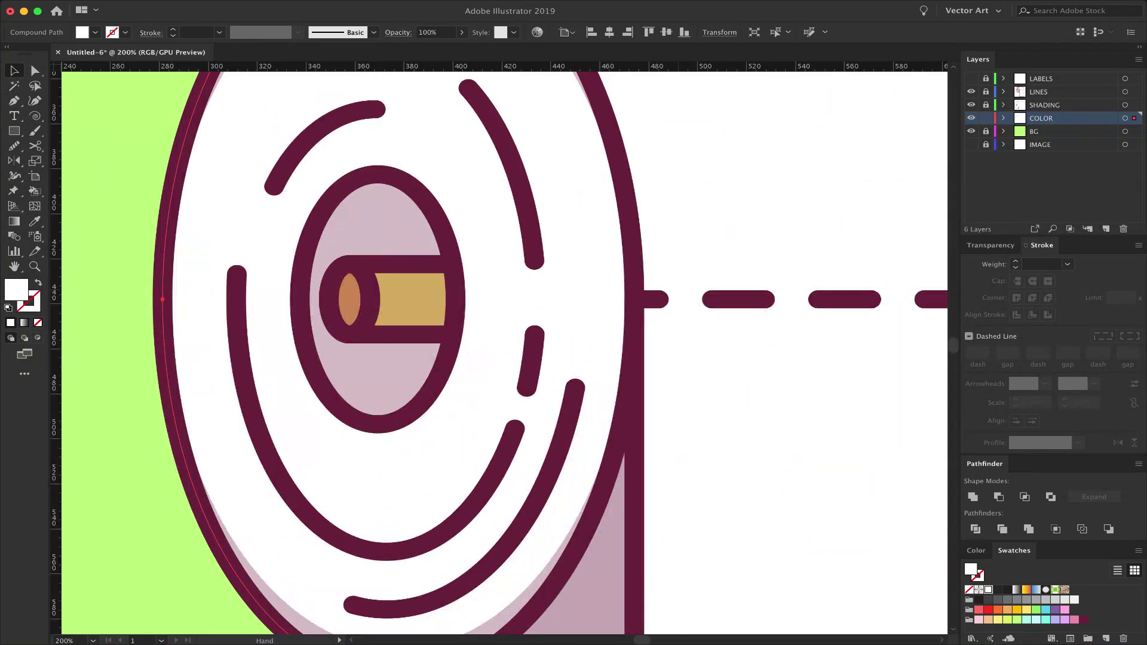
# Unlock the LINES layer and enlarge the small outline ellipse from its center to about 28 by 52 px
pyautogui.press('super+shift+a')
pyautogui.click(986, 92)
pyautogui.click(1040, 92)
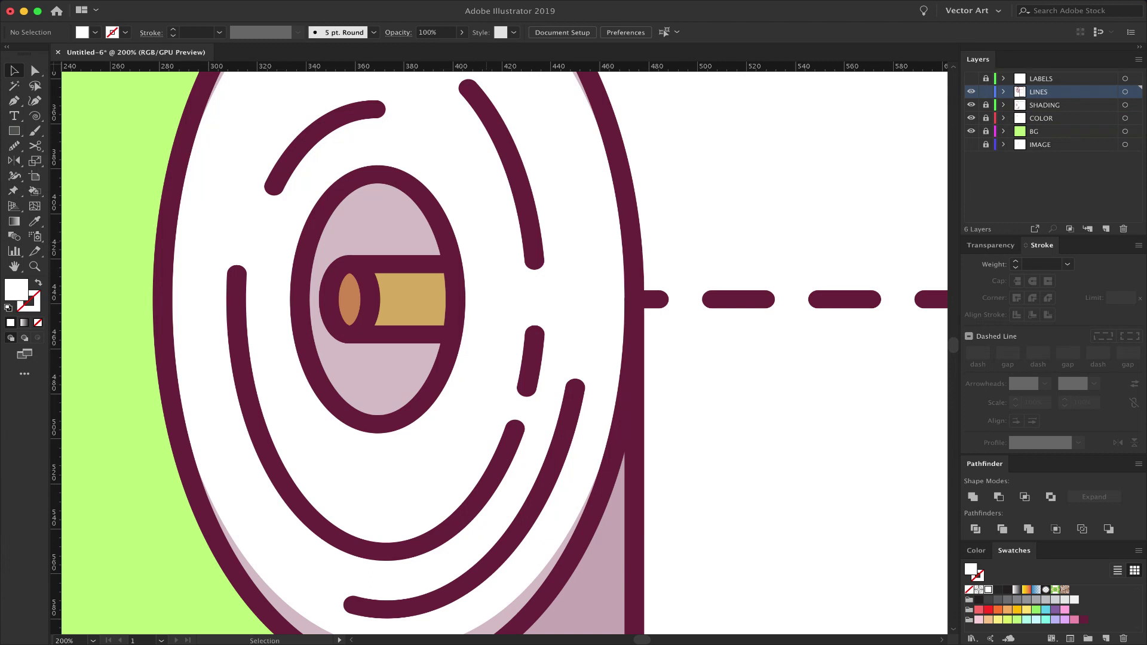
pyautogui.click(370, 296)
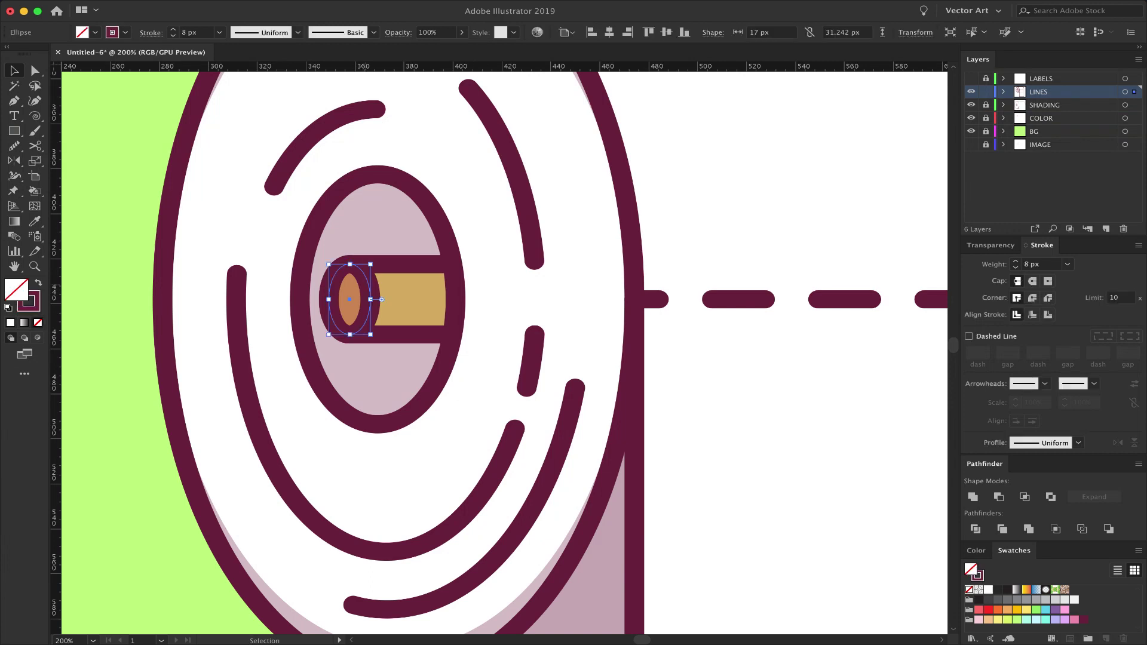
pyautogui.moveTo(370, 264); pyautogui.dragTo(385, 241)
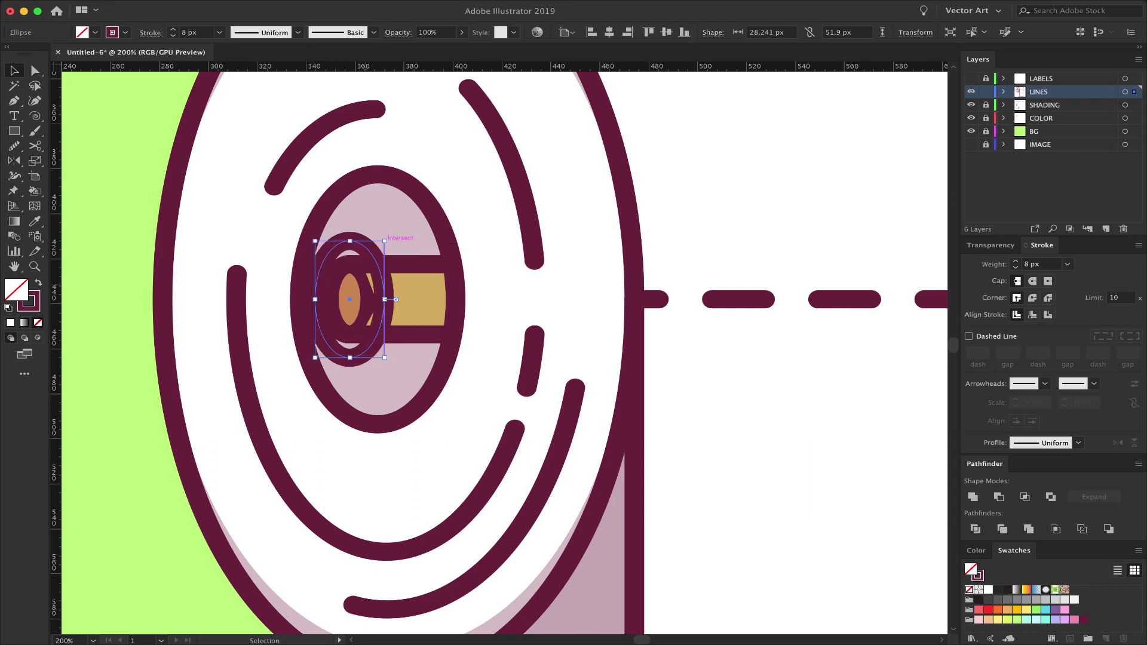
# Nudge the enlarged ellipse slightly to the right inside the core
pyautogui.hotkey('shift', 'Right')
pyautogui.hotkey('shift', 'Left')
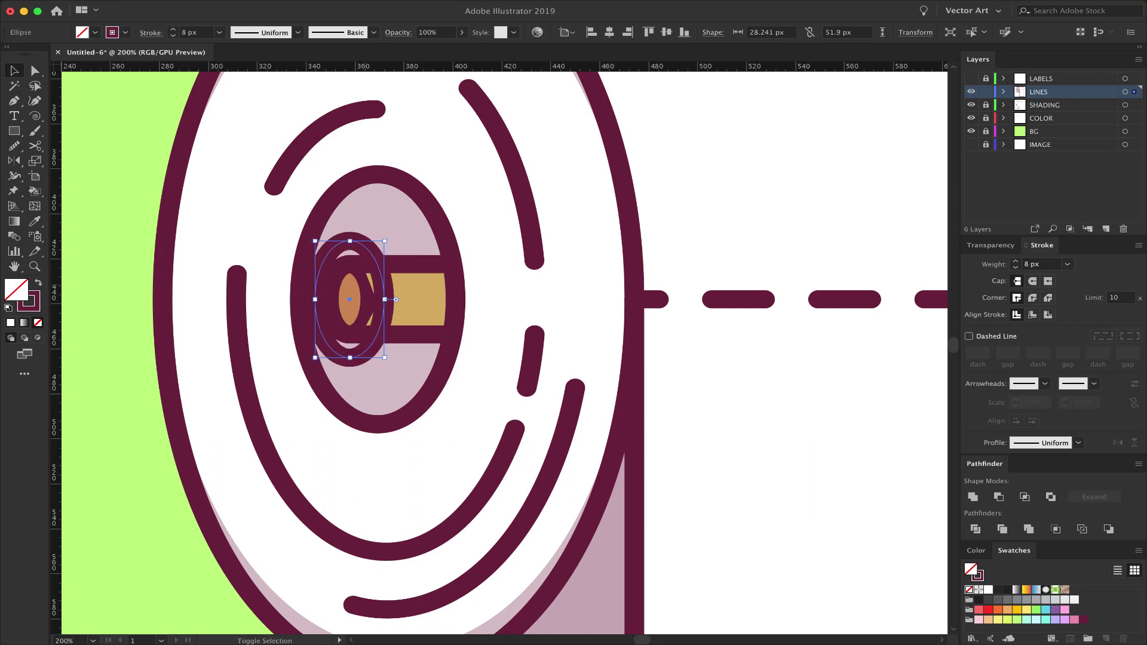
pyautogui.press('Right')
pyautogui.press('Right')
pyautogui.press('Right')
pyautogui.press('Right')
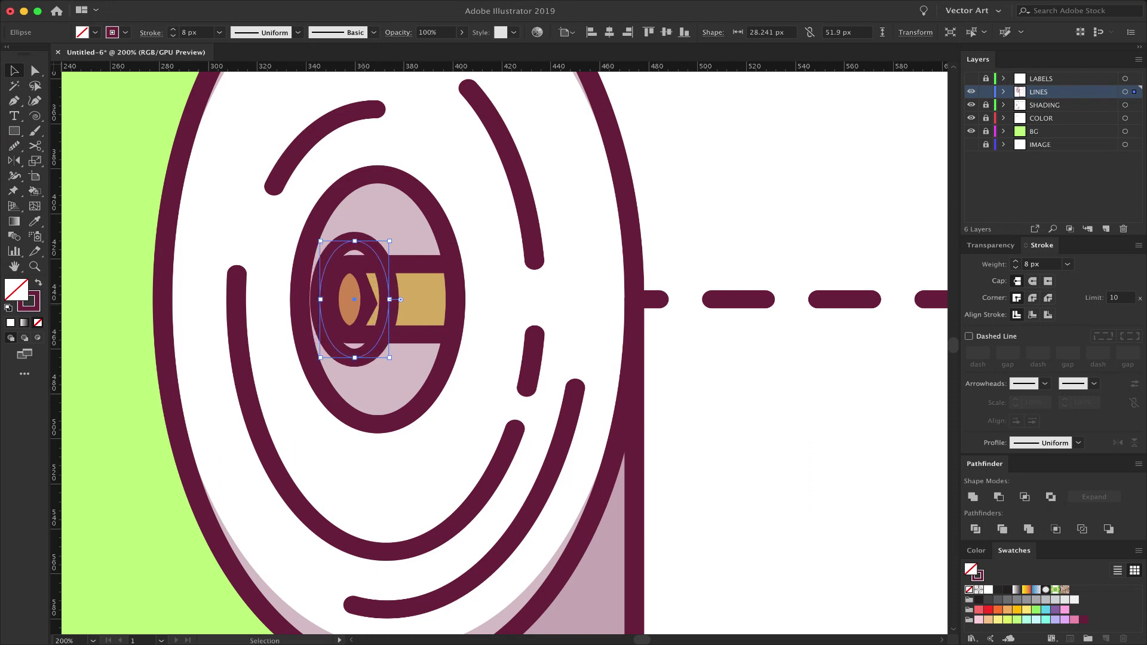
# Cut the enlarged ellipse from the LINES layer and unlock the SHADING and COLOR layers
pyautogui.press('super+shift+a')
pyautogui.click(389, 299)
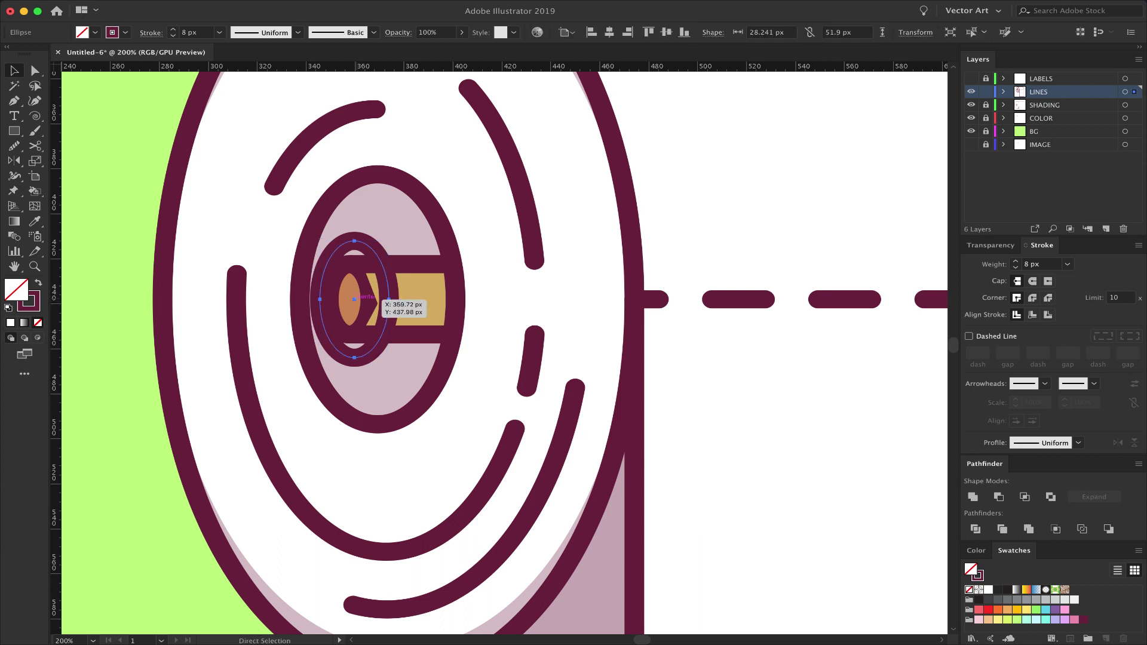
pyautogui.press('Delete')
pyautogui.press('super+equal')
pyautogui.press('super+equal')
pyautogui.moveTo(341, 261); pyautogui.dragTo(466, 330)
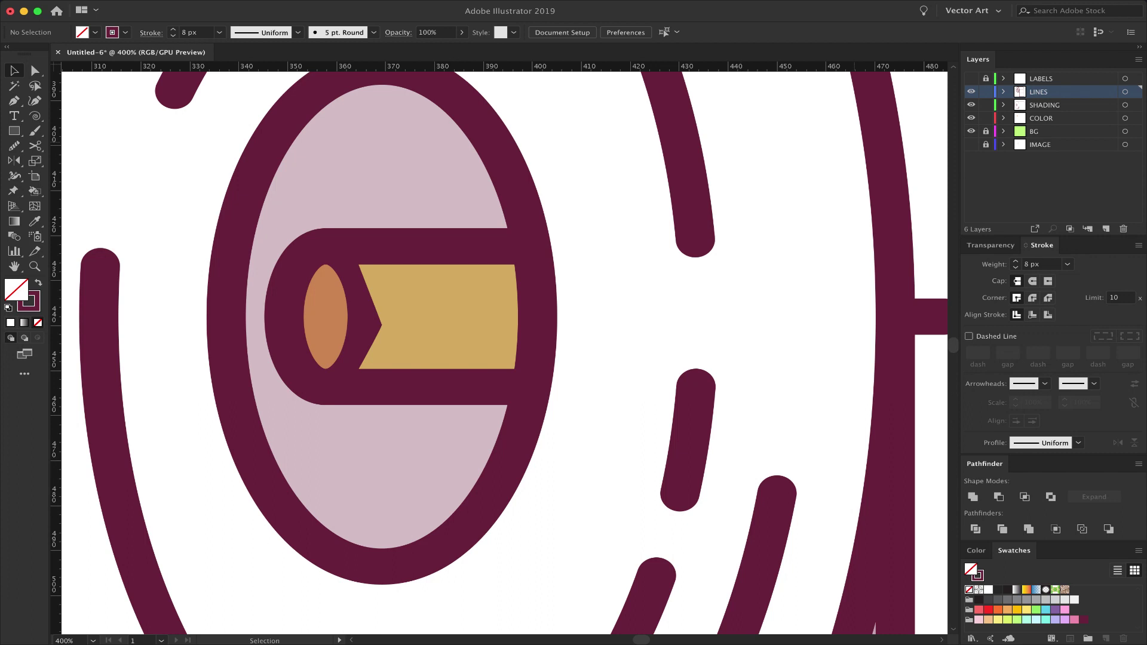
# Delete the small orange ellipse from the COLOR layer in outline view and return to preview
pyautogui.press('super+y')
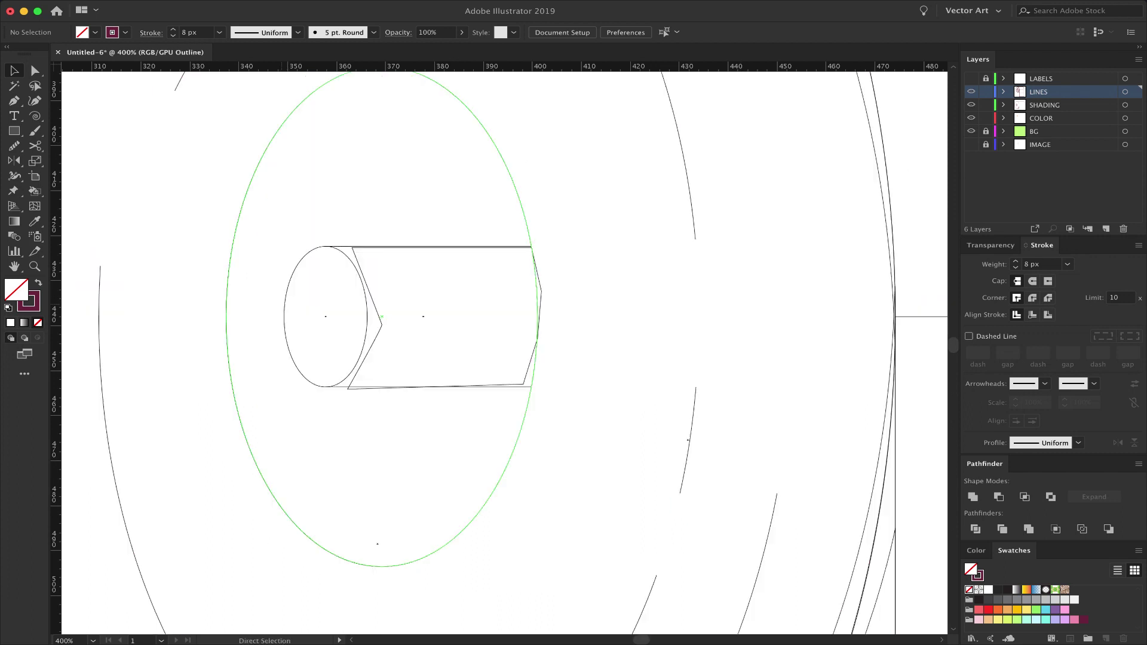
pyautogui.click(285, 303)
pyautogui.press('Delete')
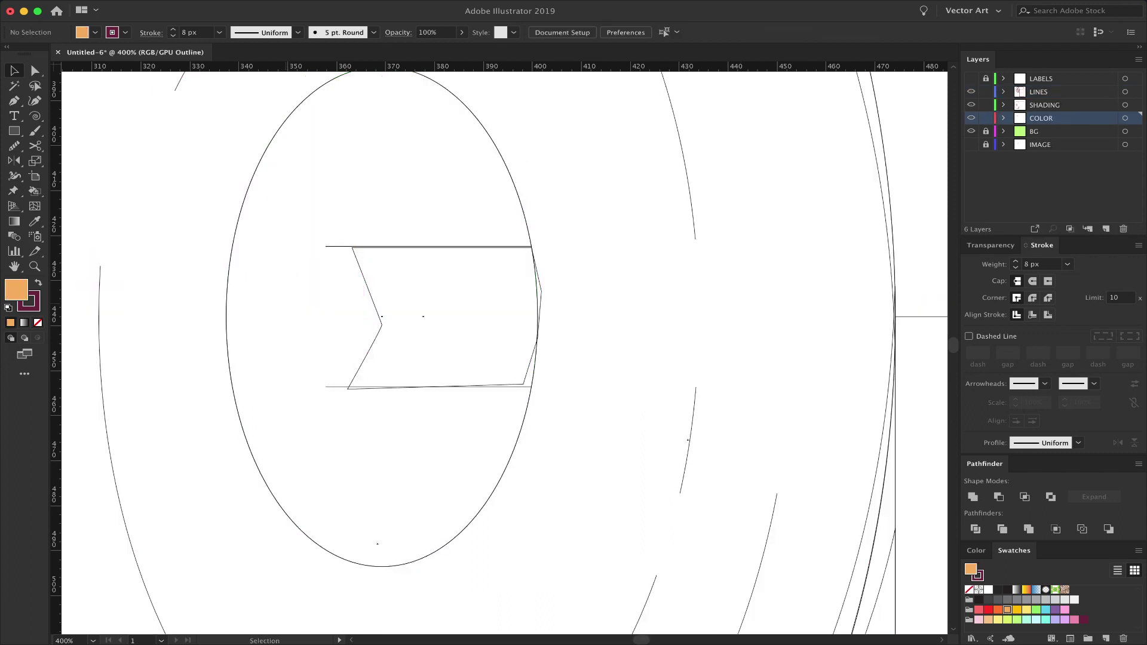
pyautogui.hotkey('ctrl', 'y')
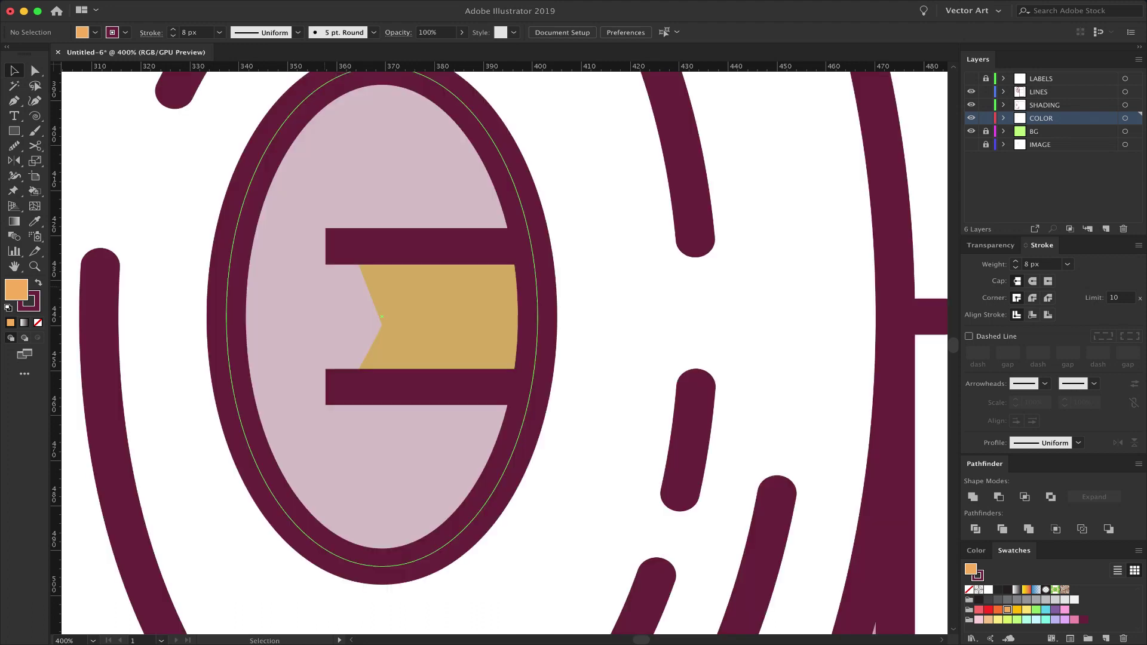
# Lock the SHADING and COLOR layers and paste the cut ellipse in front on the LINES layer
pyautogui.click(453, 201)
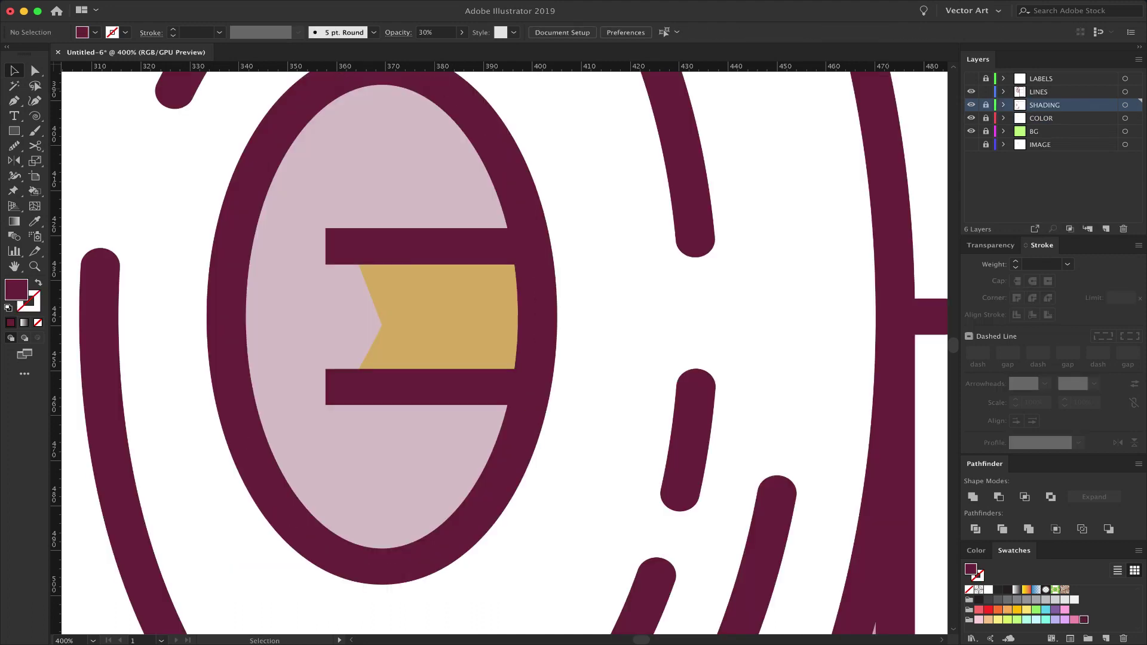
pyautogui.click(1039, 92)
pyautogui.press('super+f')
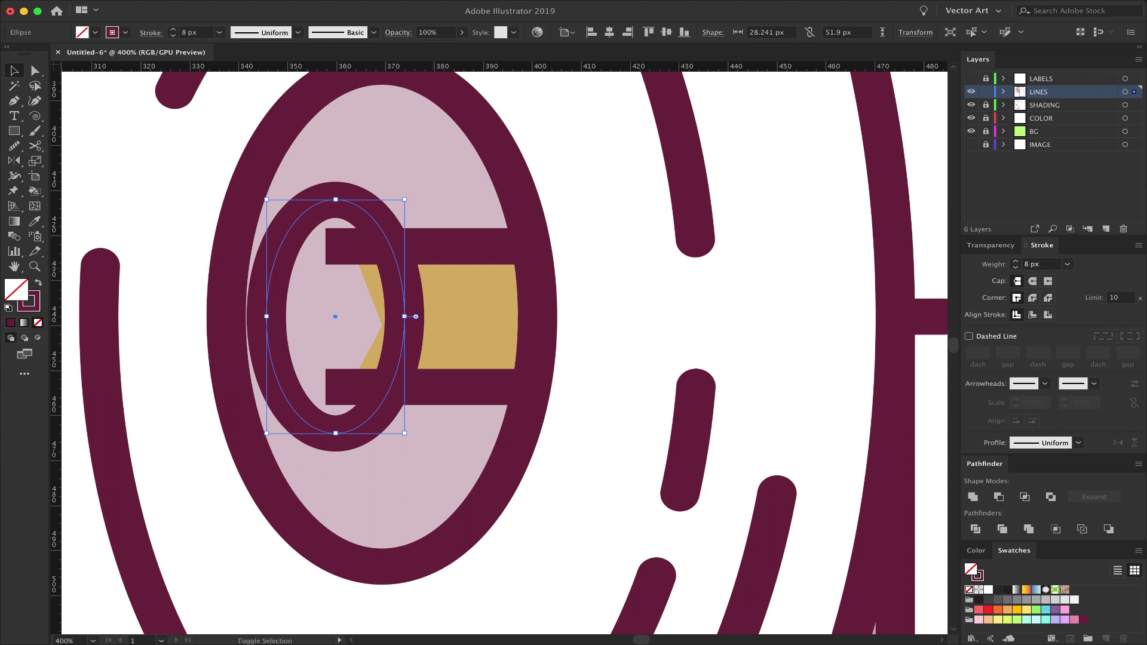
# Nudge the pasted small ellipse left until it straddles the left side of the core's outline
pyautogui.press('Left')
pyautogui.press('Left')
pyautogui.press('Left')
pyautogui.press('Left')
pyautogui.press('Left')
pyautogui.press('Left')
pyautogui.press('Left')
pyautogui.press('Left')
pyautogui.press('Left')
pyautogui.press('Left')
pyautogui.press('Left')
pyautogui.press('Left')
pyautogui.press('Left')
pyautogui.press('Left')
pyautogui.press('Left')
pyautogui.press('Left')
pyautogui.press('Left')
pyautogui.press('Left')
pyautogui.press('Left')
pyautogui.press('Left')
pyautogui.hotkey('ctrl', '-')
pyautogui.hotkey('ctrl', '-')
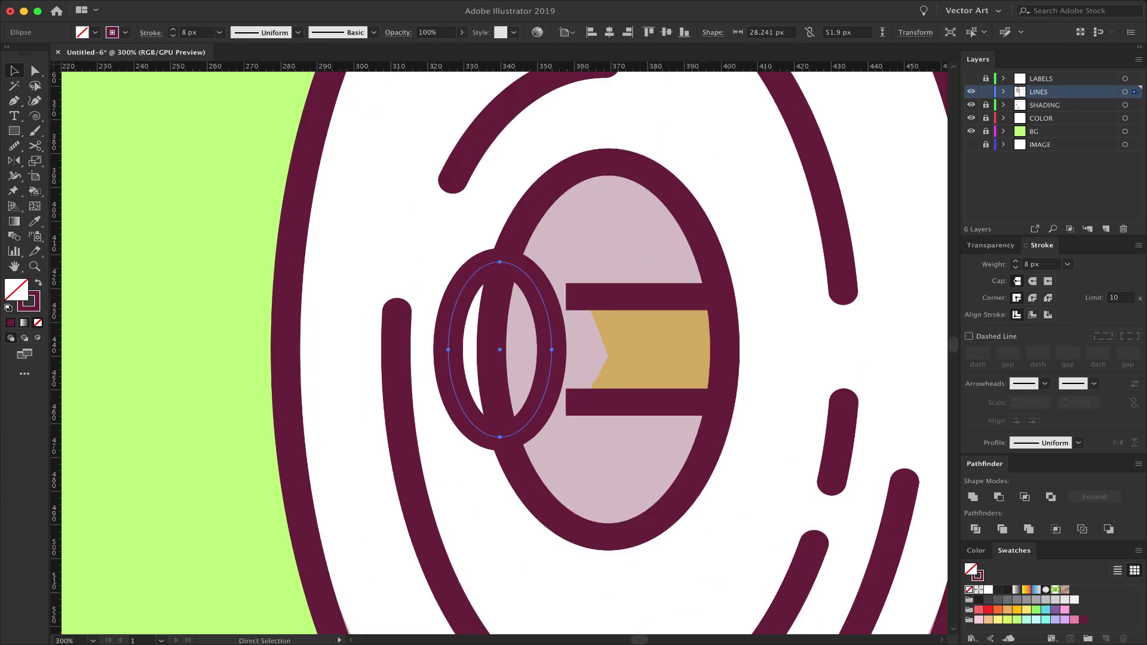
pyautogui.hotkey('ctrl', '-')
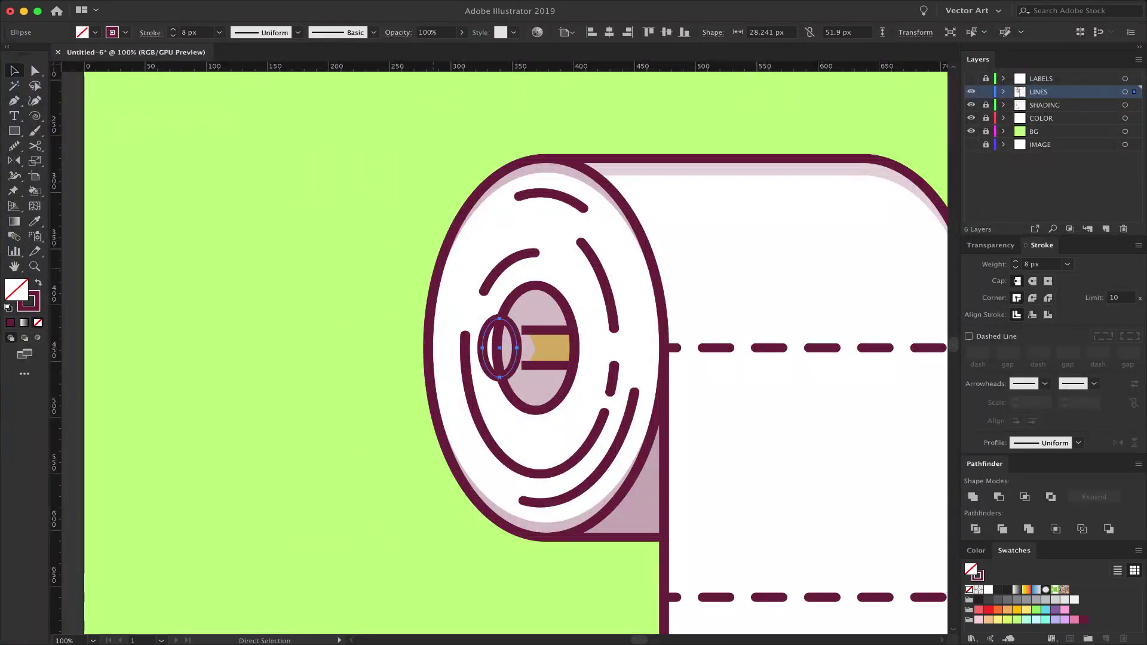
pyautogui.hotkey('ctrl', '+')
pyautogui.hotkey('ctrl', '+')
pyautogui.hotkey('ctrl', '+')
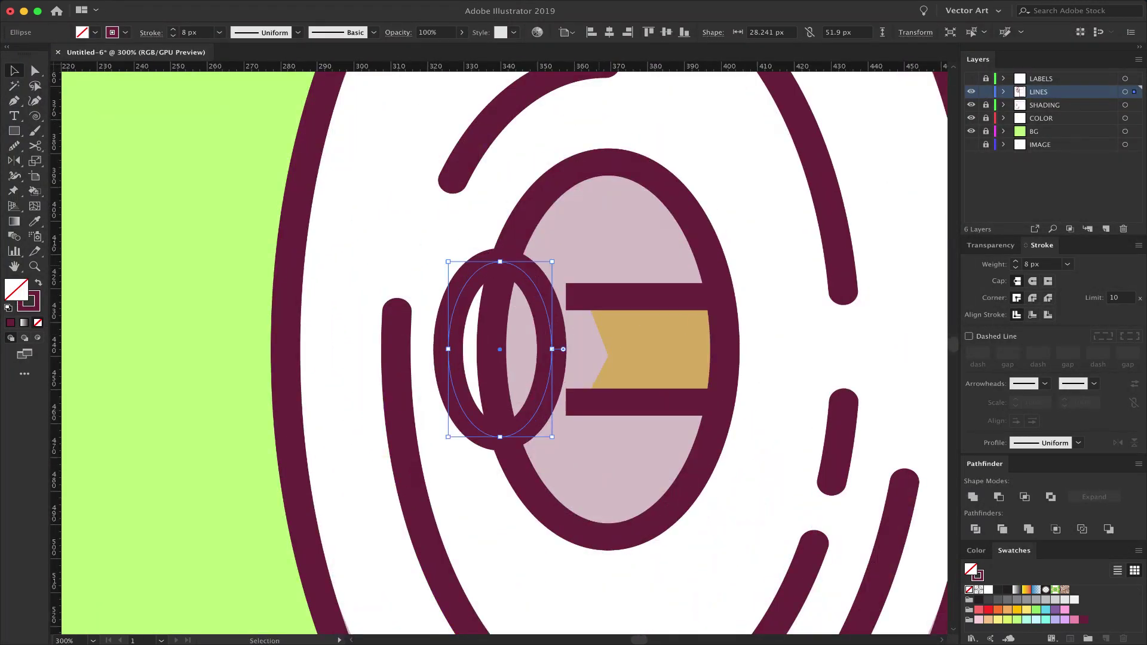
# Raise the upper horizontal line to the small ellipse's top and extend its left end to the ellipse's top anchor
pyautogui.click(599, 265)
pyautogui.moveTo(604, 296); pyautogui.dragTo(643, 261)
pyautogui.press('a')
pyautogui.moveTo(566, 262); pyautogui.dragTo(500, 261)
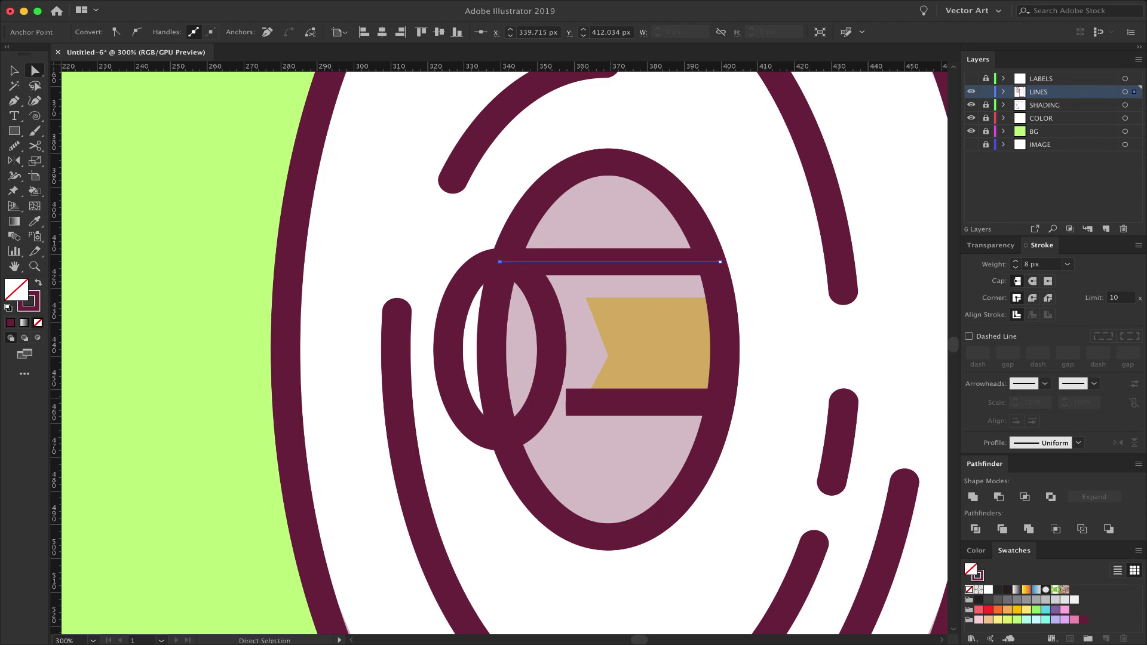
# Lower the bottom horizontal line to the small ellipse's base and extend its left end to the ellipse's bottom anchor
pyautogui.press('v')
pyautogui.moveTo(643, 402); pyautogui.dragTo(643, 437)
pyautogui.press('a')
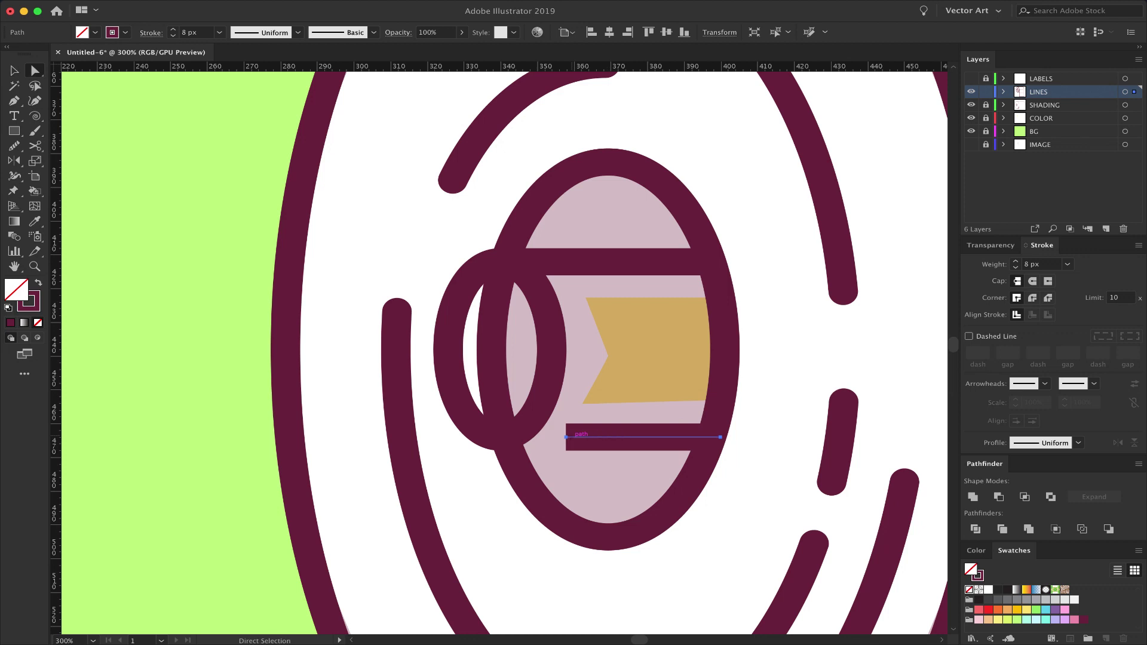
pyautogui.moveTo(566, 437); pyautogui.dragTo(499, 438)
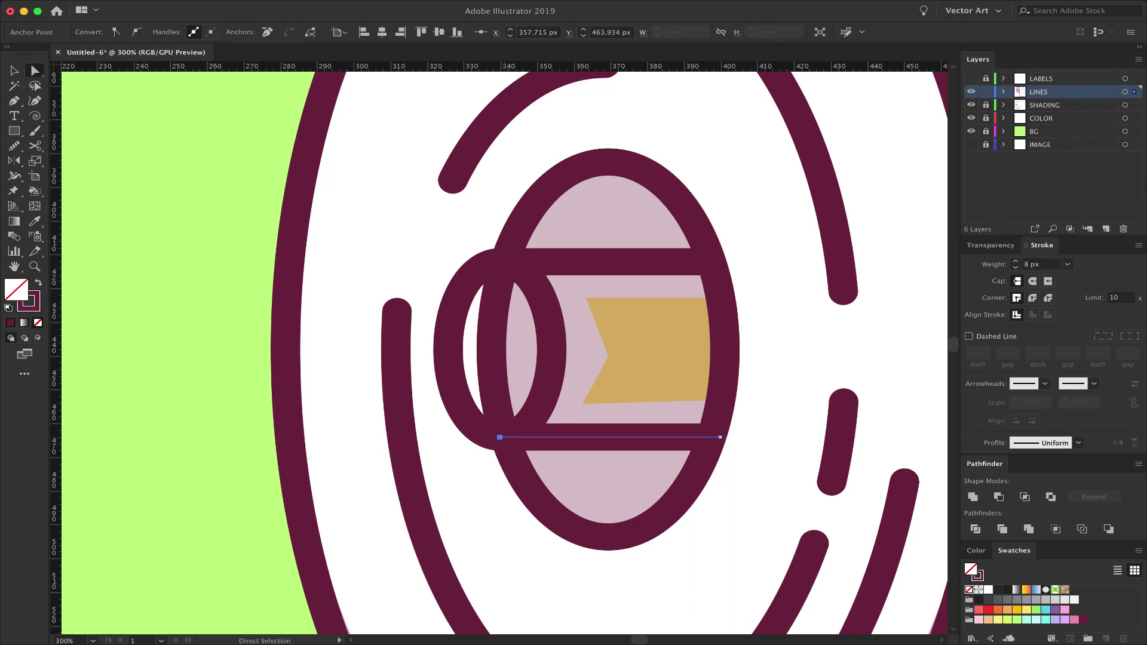
# Examine in outline view how the horizontal lines meet the small ellipse's anchors, deselect everything and return to preview
pyautogui.press('super')
pyautogui.press('super+equal')
pyautogui.press('super+equal')
pyautogui.press('super+equal')
pyautogui.press('super+equal')
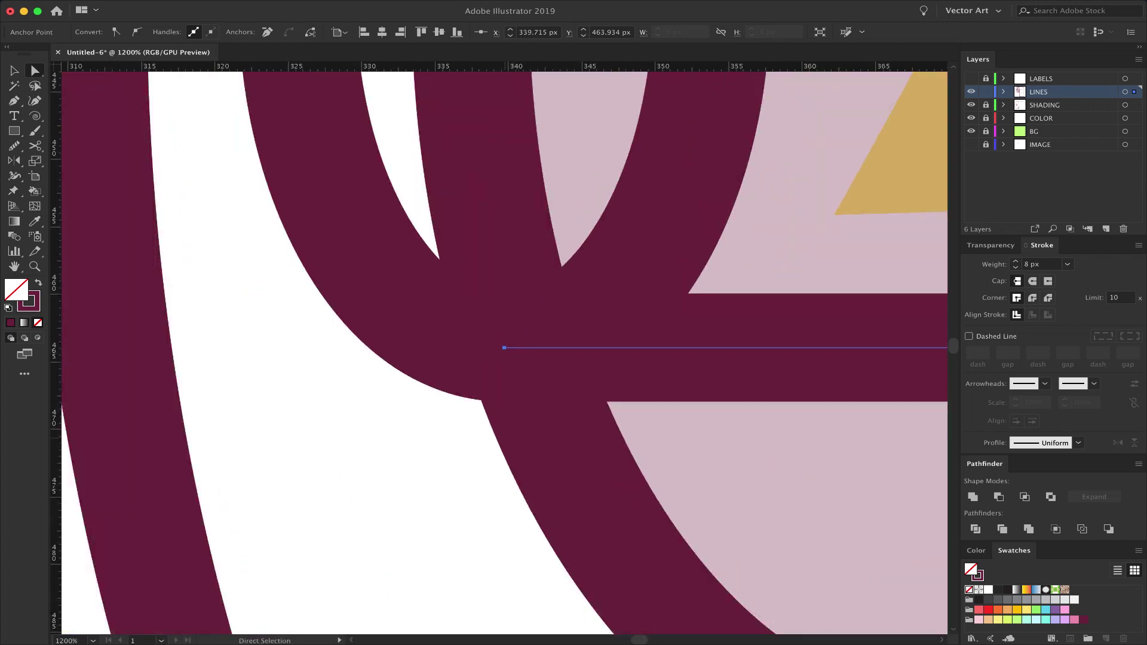
pyautogui.press('super+y')
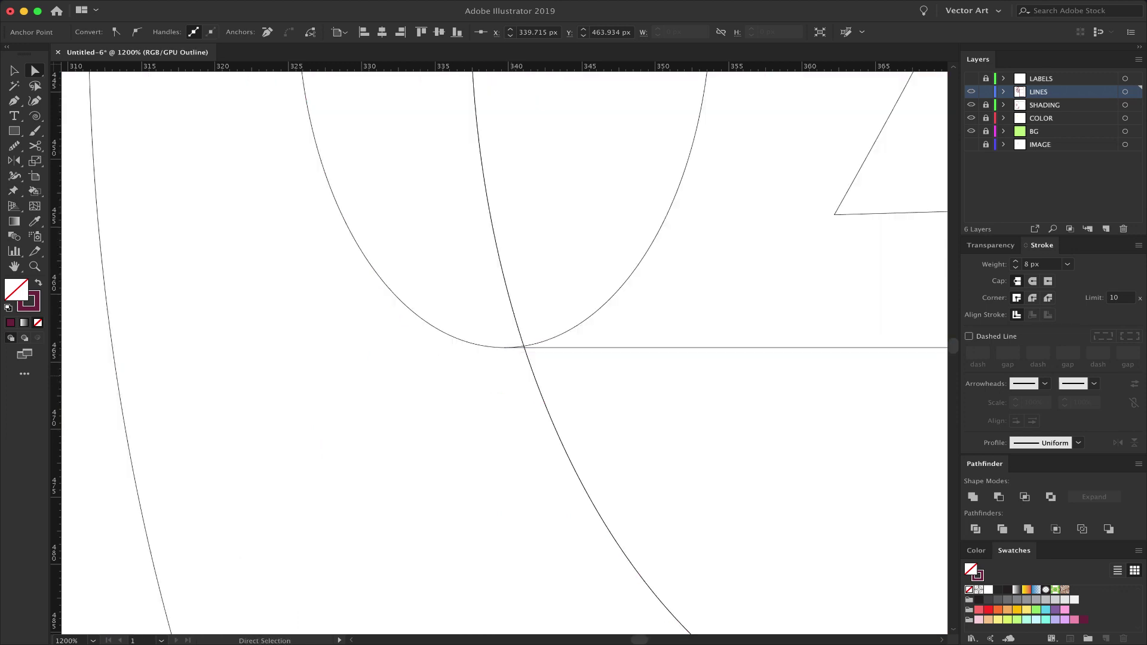
pyautogui.press('super+shift+a')
pyautogui.press('super+minus')
pyautogui.press('super+minus')
pyautogui.press('super+minus')
pyautogui.press('super+minus')
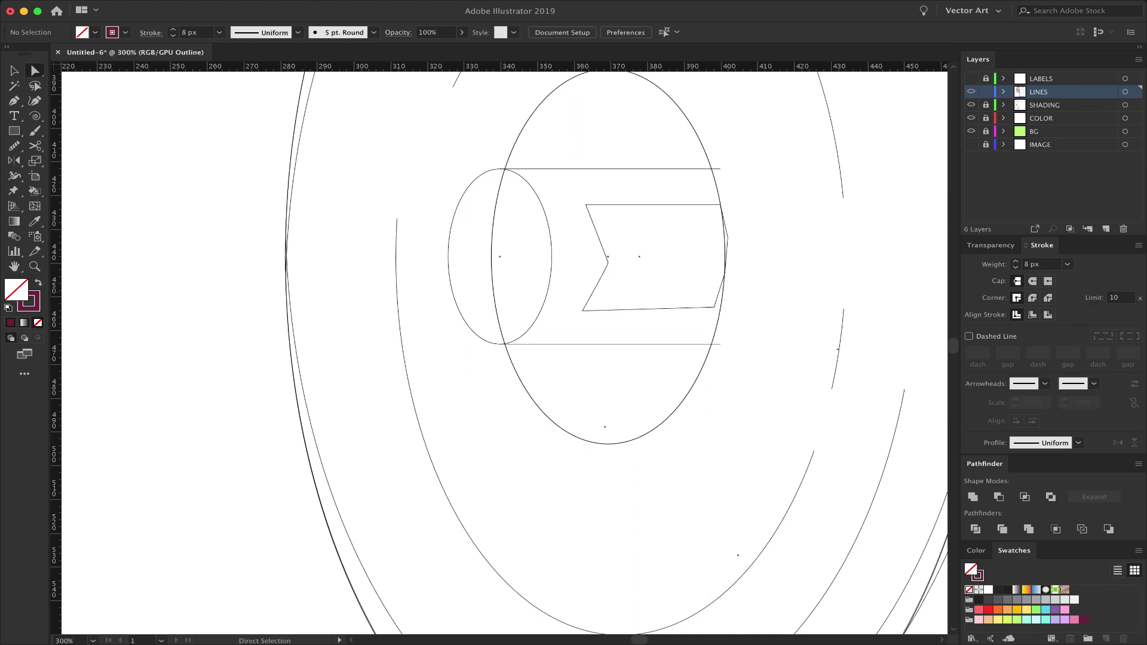
pyautogui.press('super+y')
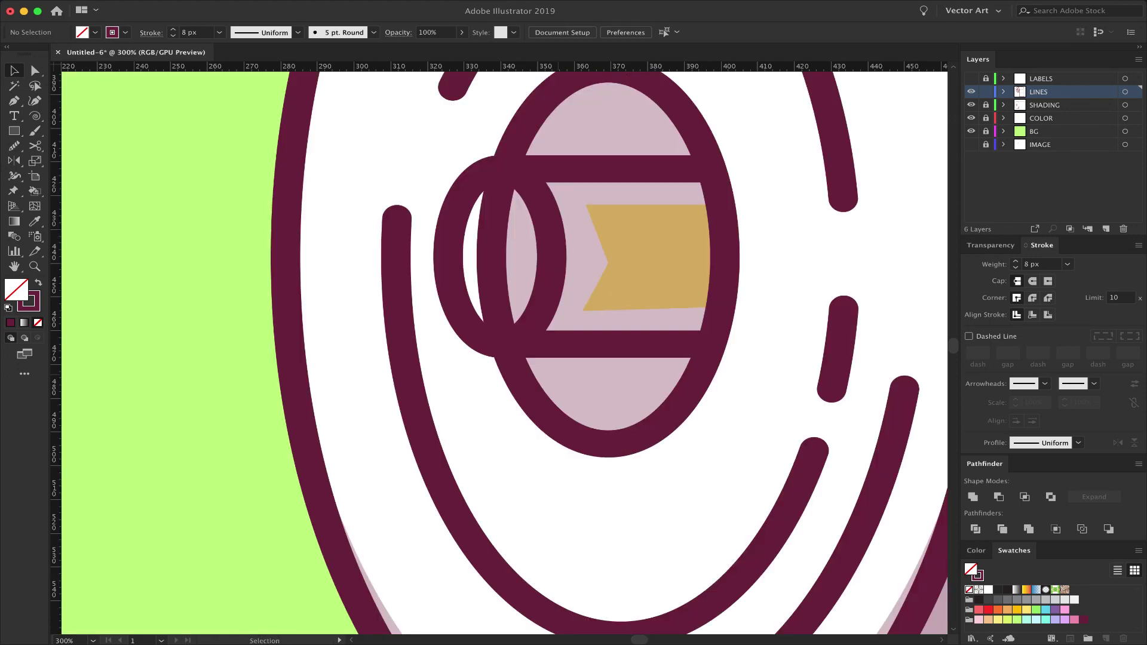
# Delete the orange notched shape inside the core from the COLOR layer
pyautogui.moveTo(559, 151); pyautogui.dragTo(526, 265)
pyautogui.press('super+minus')
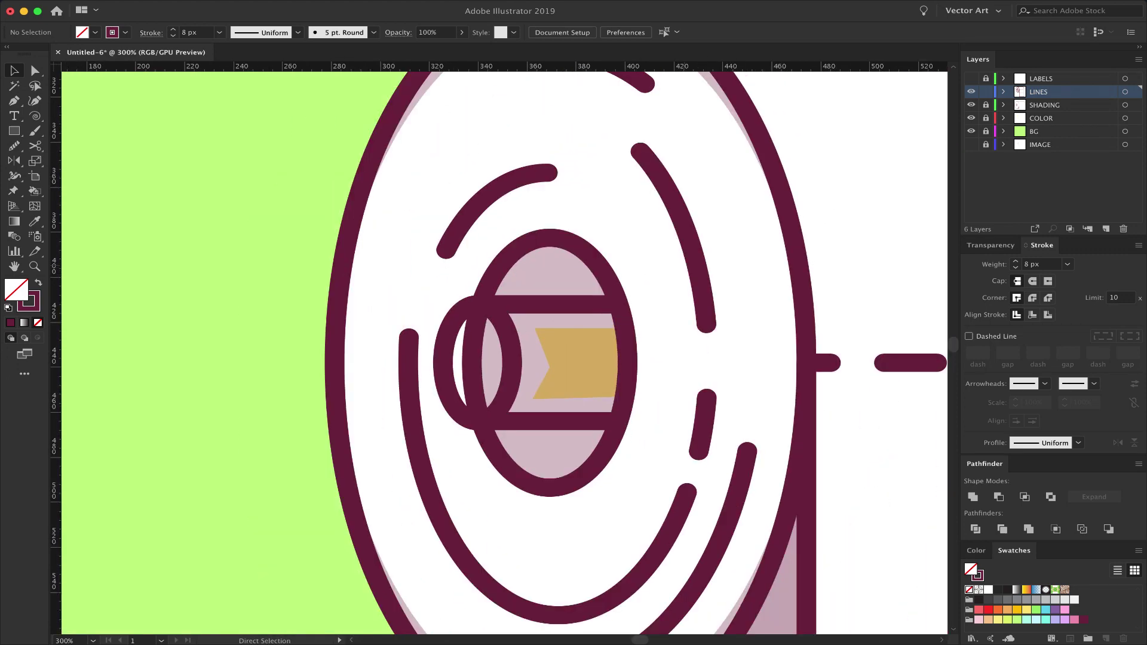
pyautogui.press('super+minus')
pyautogui.press('super+minus')
pyautogui.press('super+minus')
pyautogui.press('super+minus')
pyautogui.press('super+equal')
pyautogui.press('super+equal')
pyautogui.press('super+equal')
pyautogui.press('super+equal')
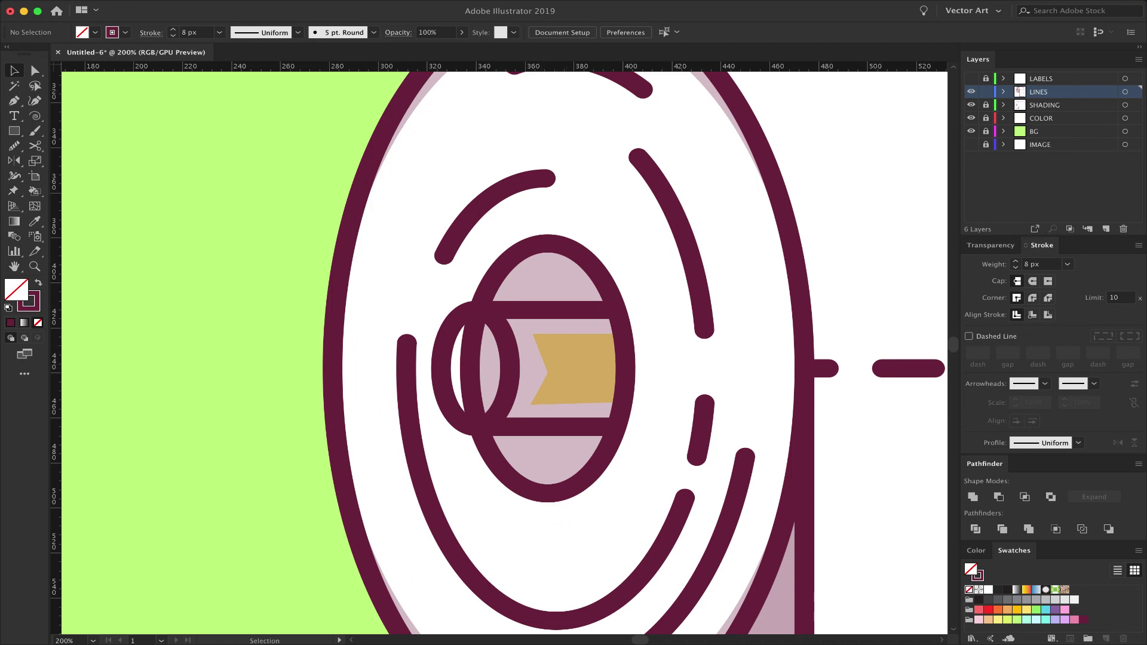
pyautogui.click(550, 368)
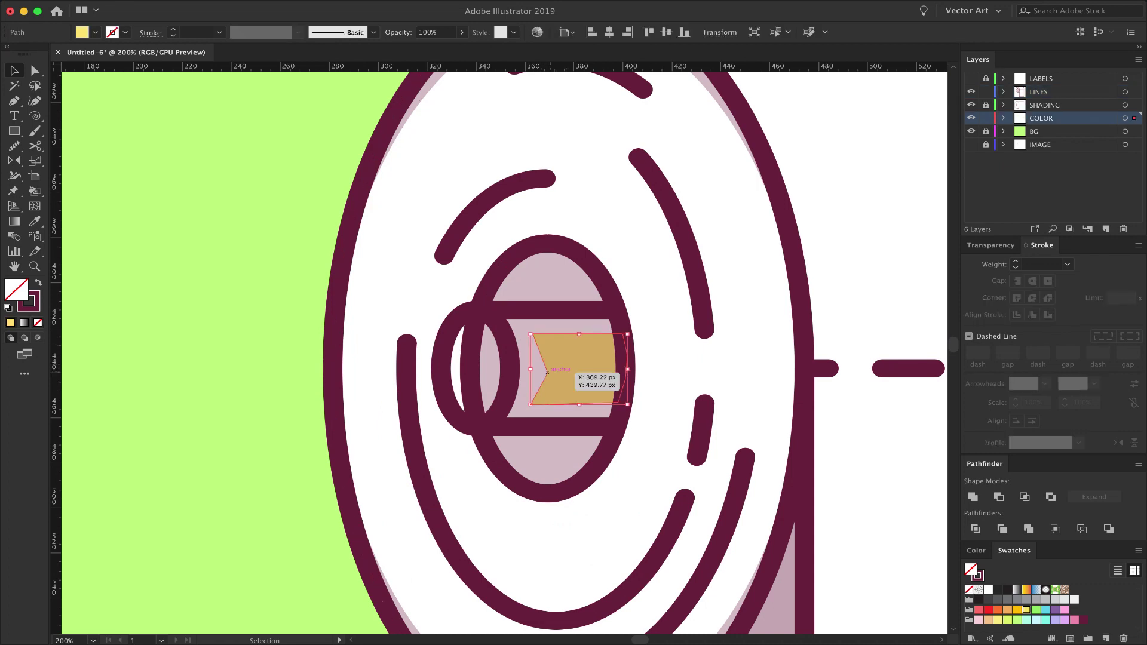
pyautogui.press('Delete')
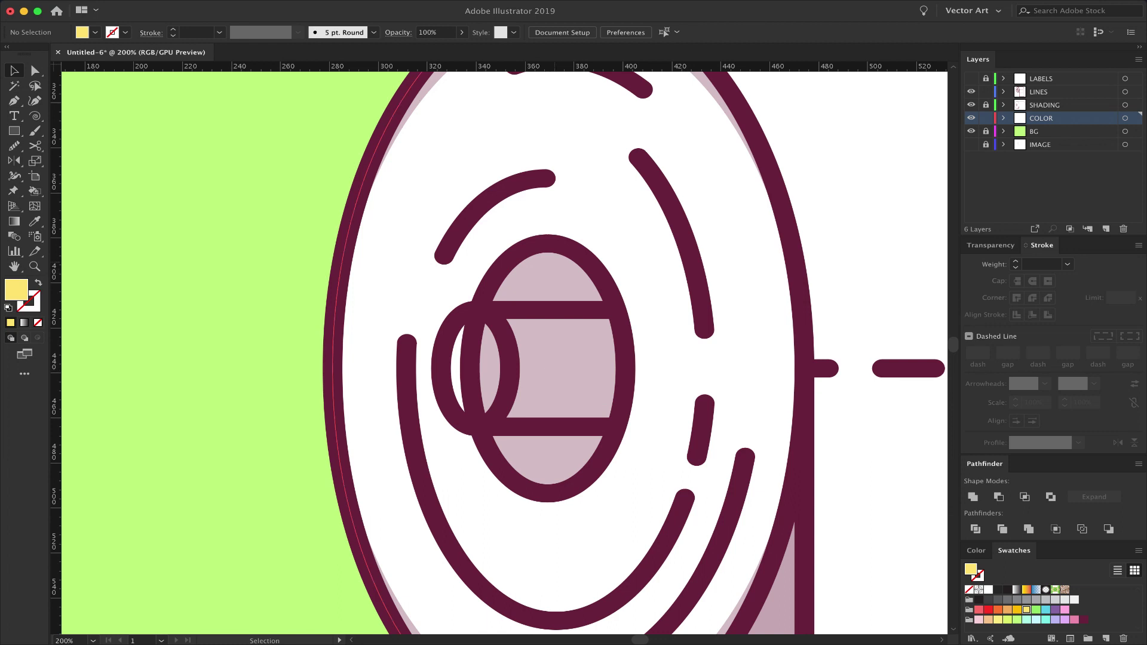
# Isolate the core's outline ellipse and split it with the Scissors tool at its upper and lower intersections with the small ellipse
pyautogui.click(632, 369)
pyautogui.doubleClick(559, 244)
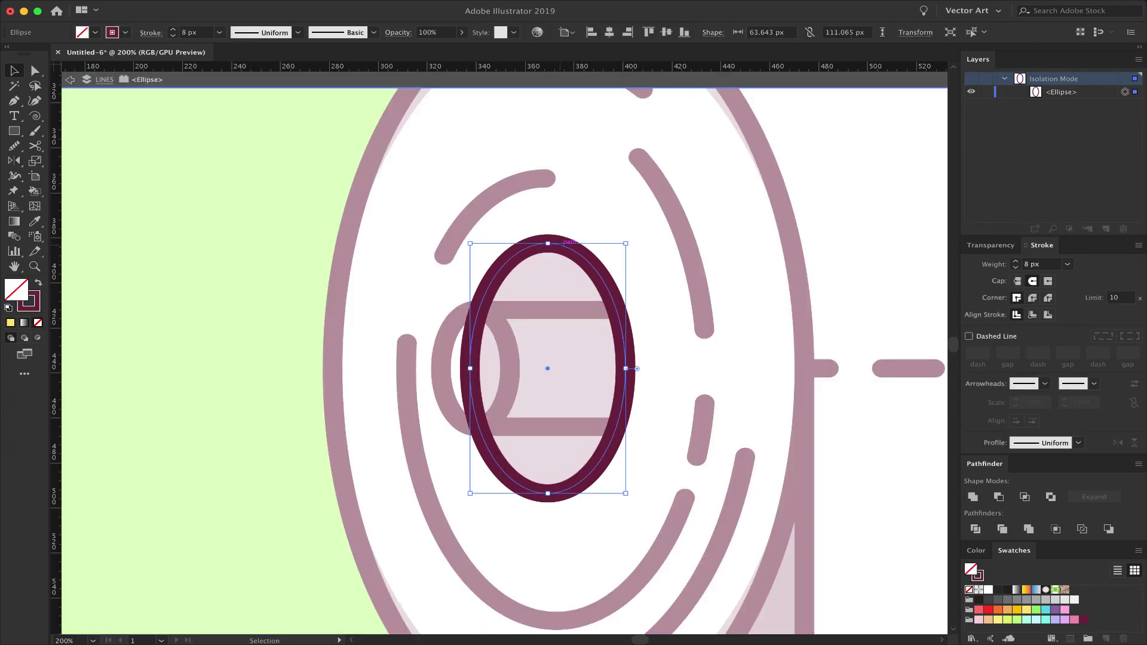
pyautogui.press('super+y')
pyautogui.press('v')
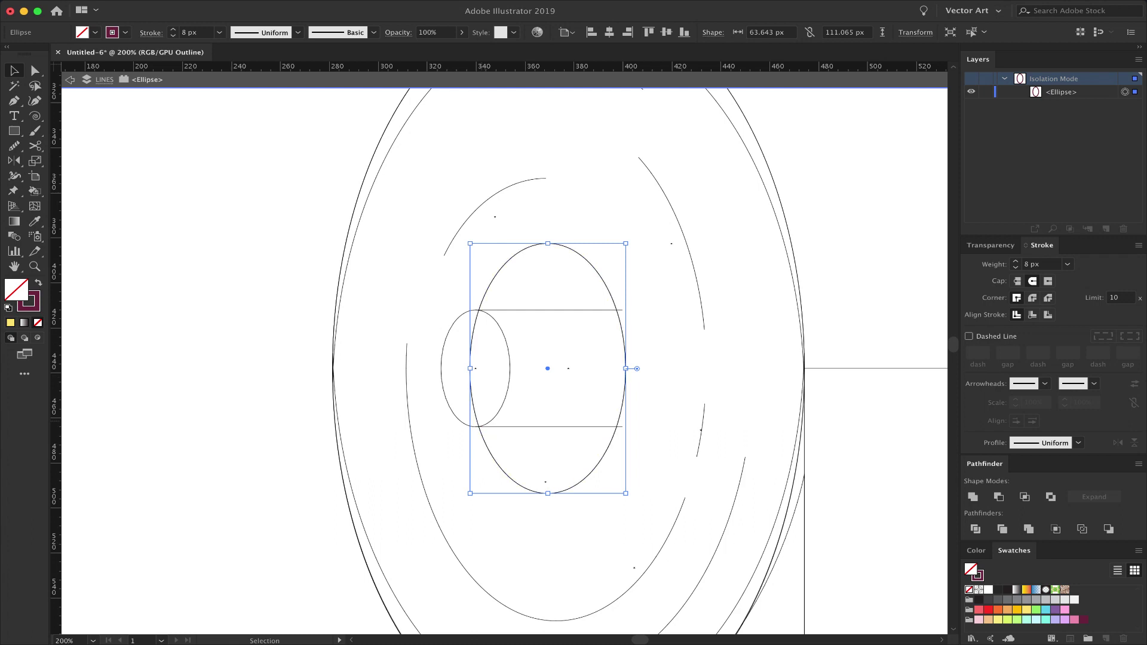
pyautogui.press('c')
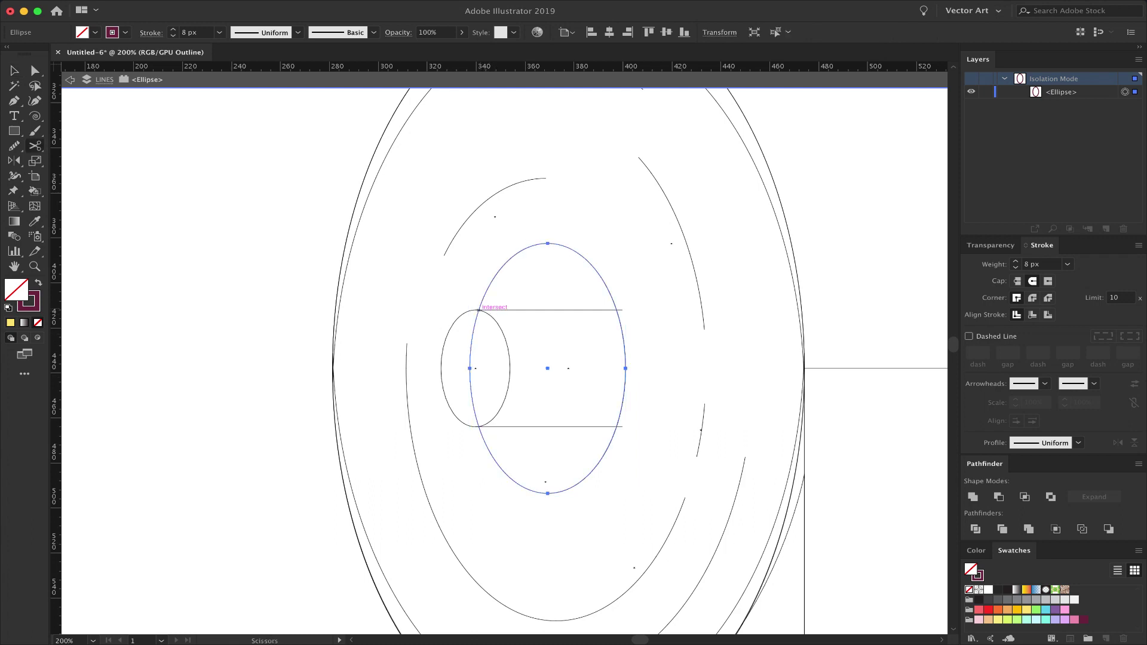
pyautogui.click(478, 310)
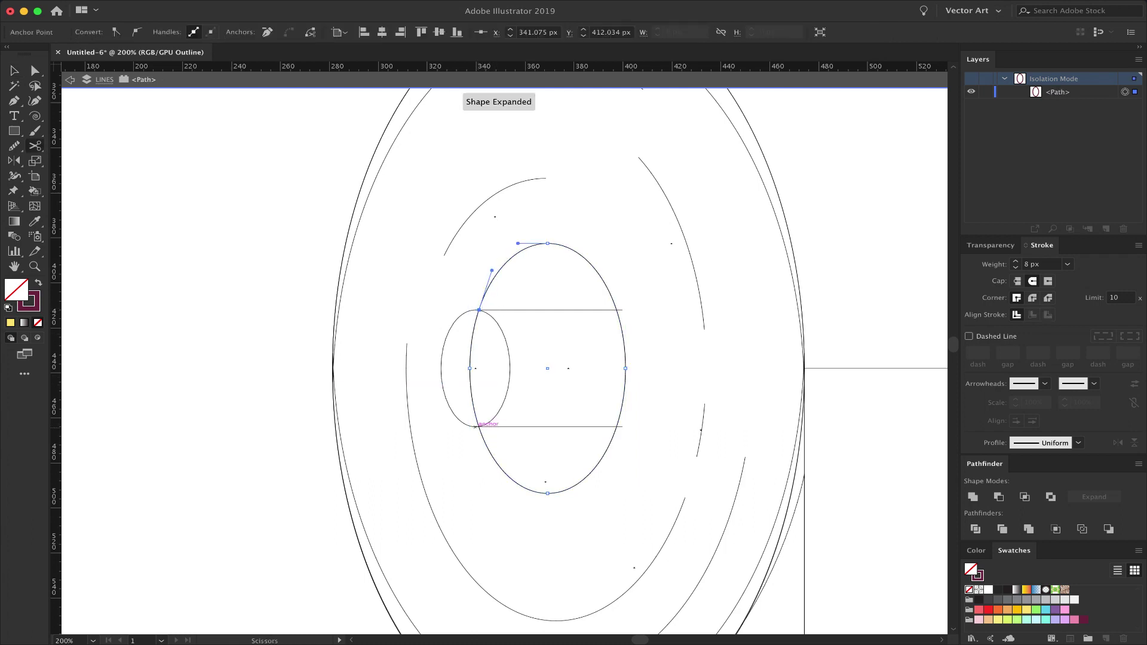
pyautogui.click(479, 427)
# Delete the core outline's segment inside the small ellipse, return to preview and exit isolation mode
pyautogui.press('v')
pyautogui.click(532, 341)
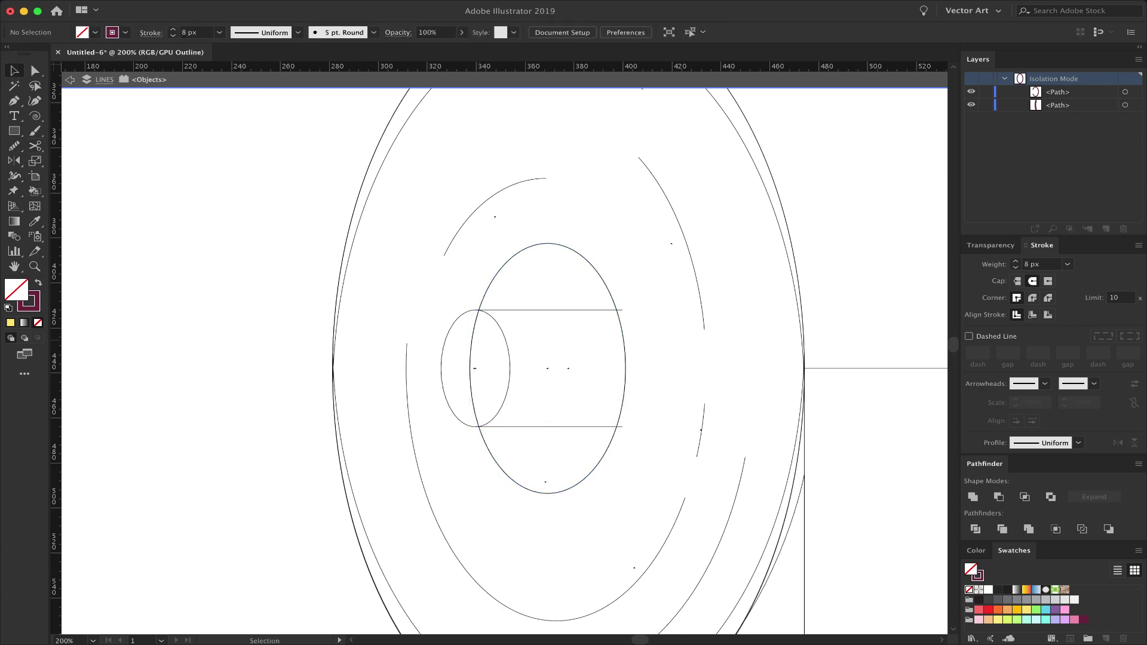
pyautogui.click(472, 340)
pyautogui.press('Delete')
pyautogui.press('super+y')
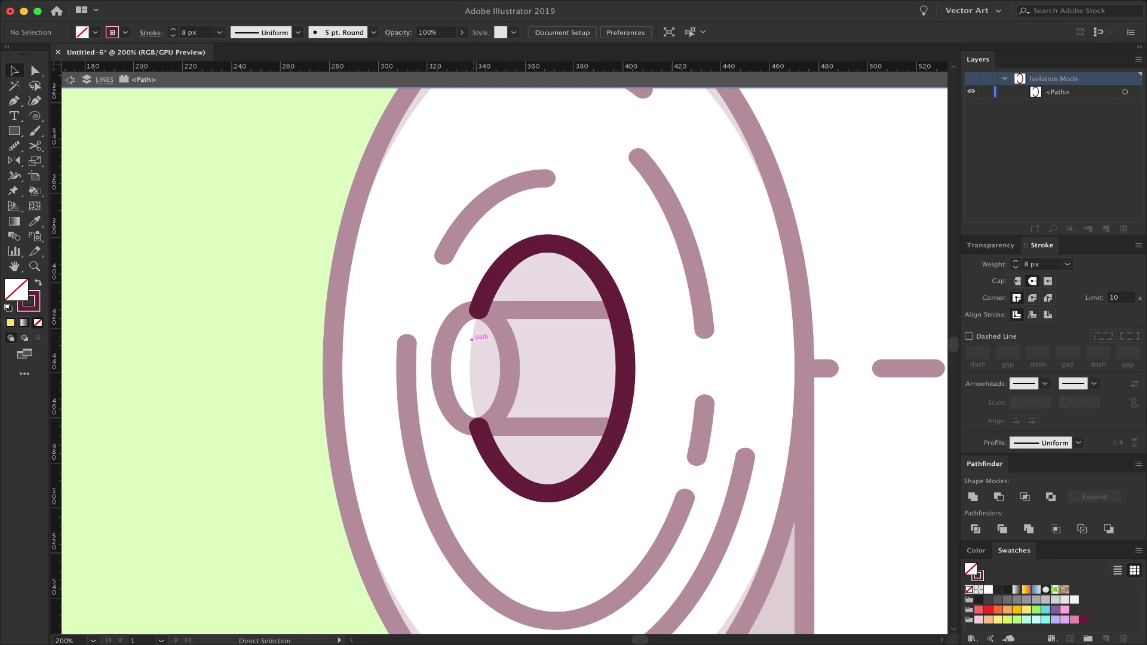
pyautogui.press('super+y')
pyautogui.press('super+y')
pyautogui.click(689, 29)
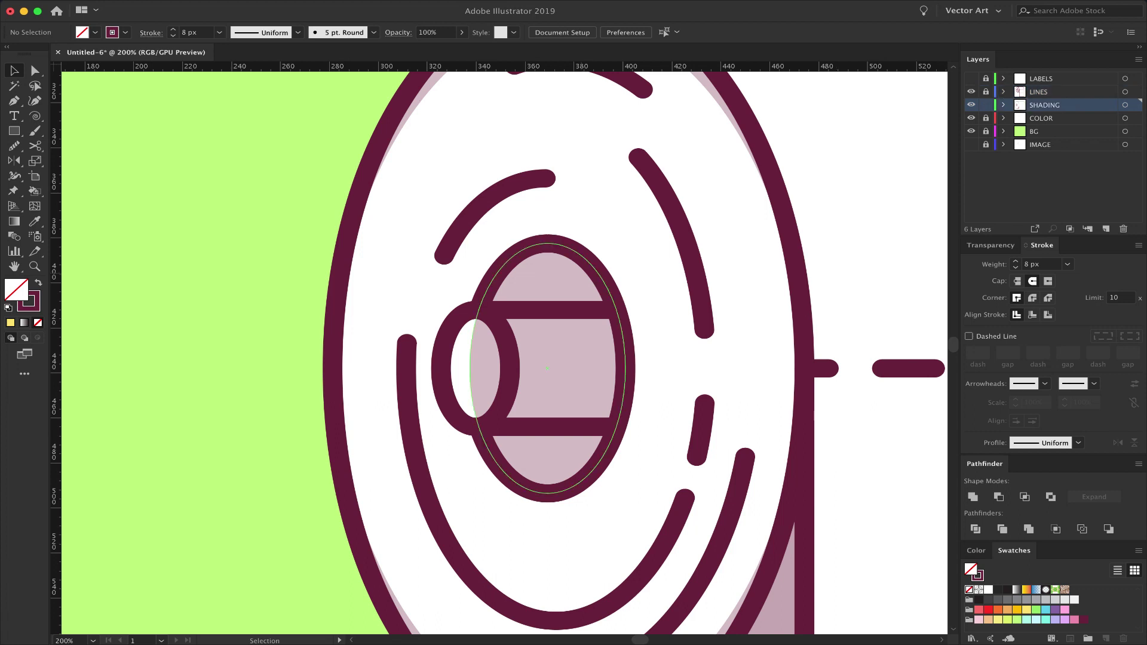
# Erase through the core's ellipse on the SHADING layer along the small ellipse's right stroke with a reduced Eraser size
pyautogui.click(634, 369)
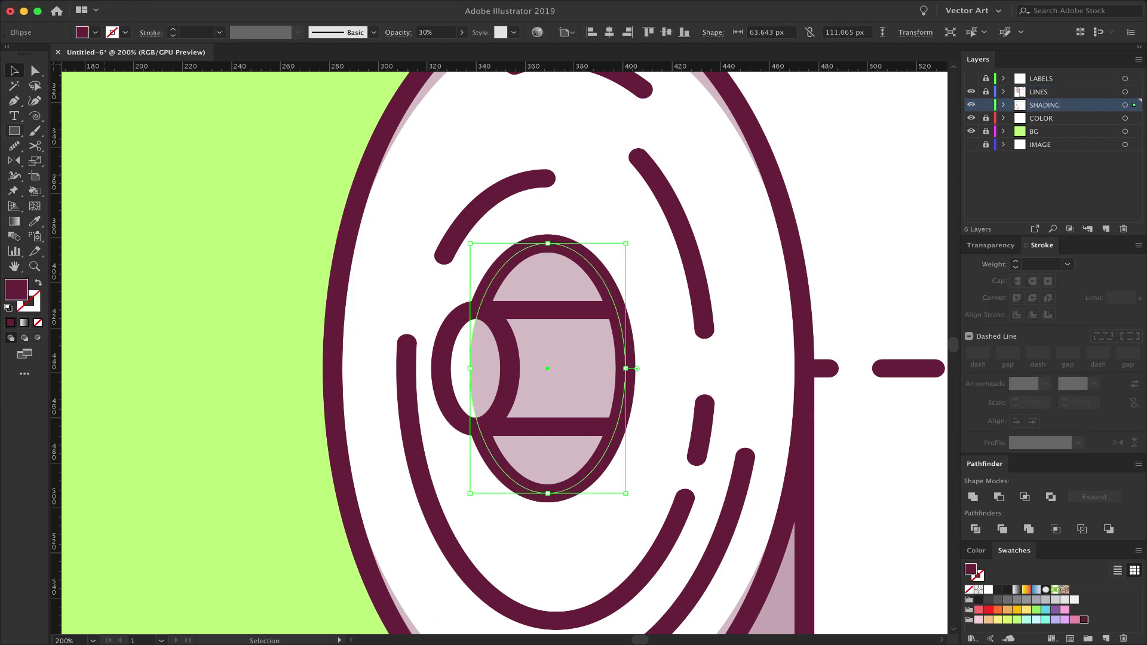
pyautogui.press('c')
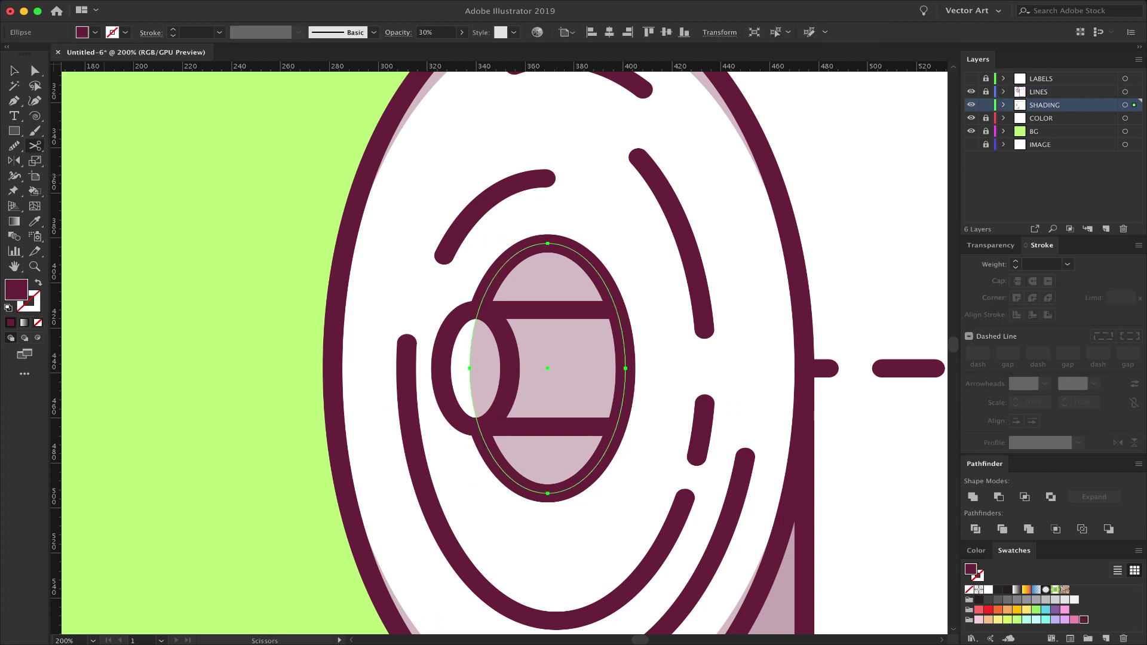
pyautogui.hotkey('shift', 'e')
pyautogui.hotkey('ctrl', '=')
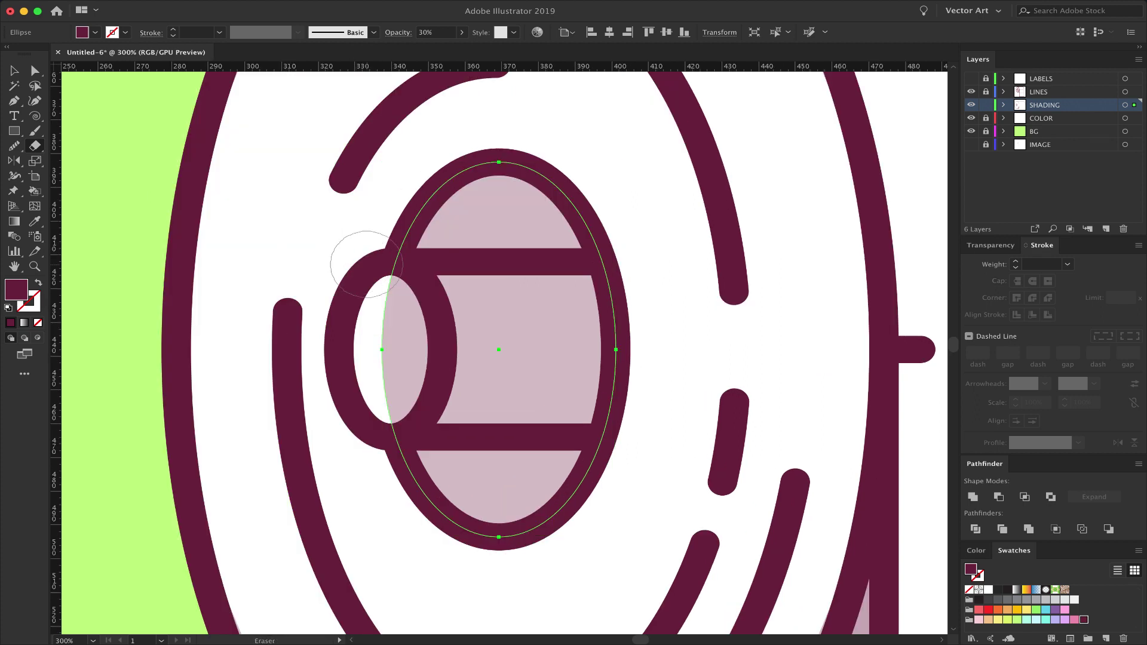
pyautogui.press('[')
pyautogui.press('[')
pyautogui.press('[')
pyautogui.press('[')
pyautogui.press('[')
pyautogui.press('[')
pyautogui.moveTo(388, 256)
pyautogui.mouseDown()
pyautogui.moveTo(437, 314)
pyautogui.moveTo(442, 355)
pyautogui.moveTo(415, 418)
pyautogui.moveTo(371, 432)
pyautogui.mouseUp()
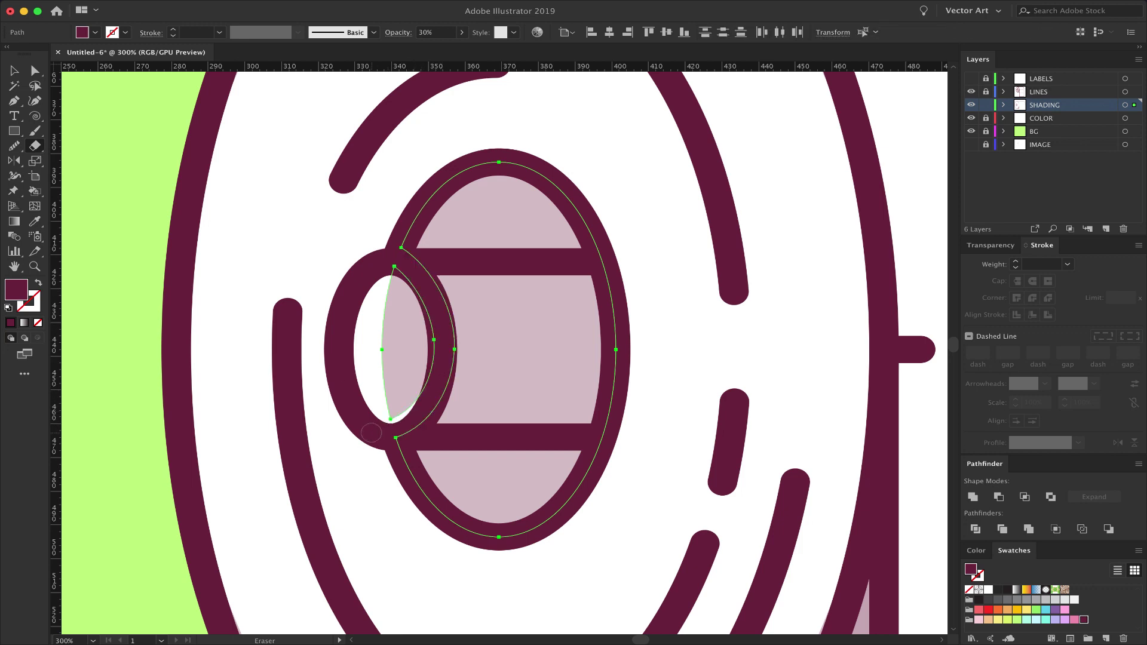
# Delete the leftover shading piece inside the small ellipse
pyautogui.press('v')
pyautogui.click(351, 366)
pyautogui.click(407, 351)
pyautogui.press('Delete')
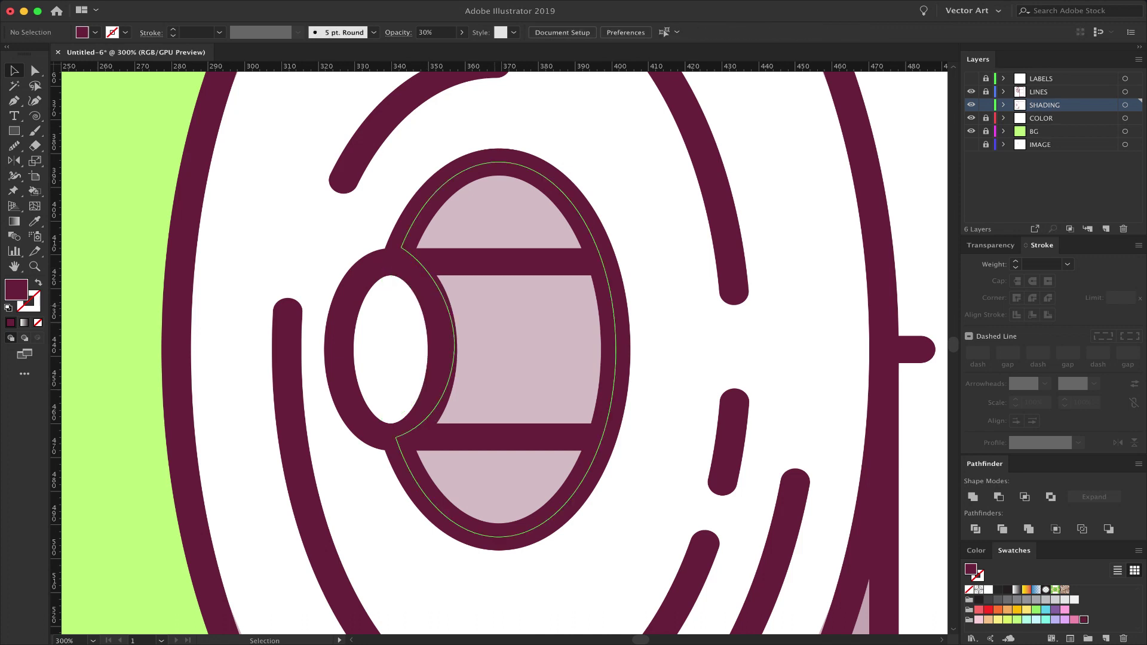
# Split the remaining core shading into three pieces by erasing along the upper and lower horizontal lines
pyautogui.click(495, 341)
pyautogui.hotkey('shift', 'e')
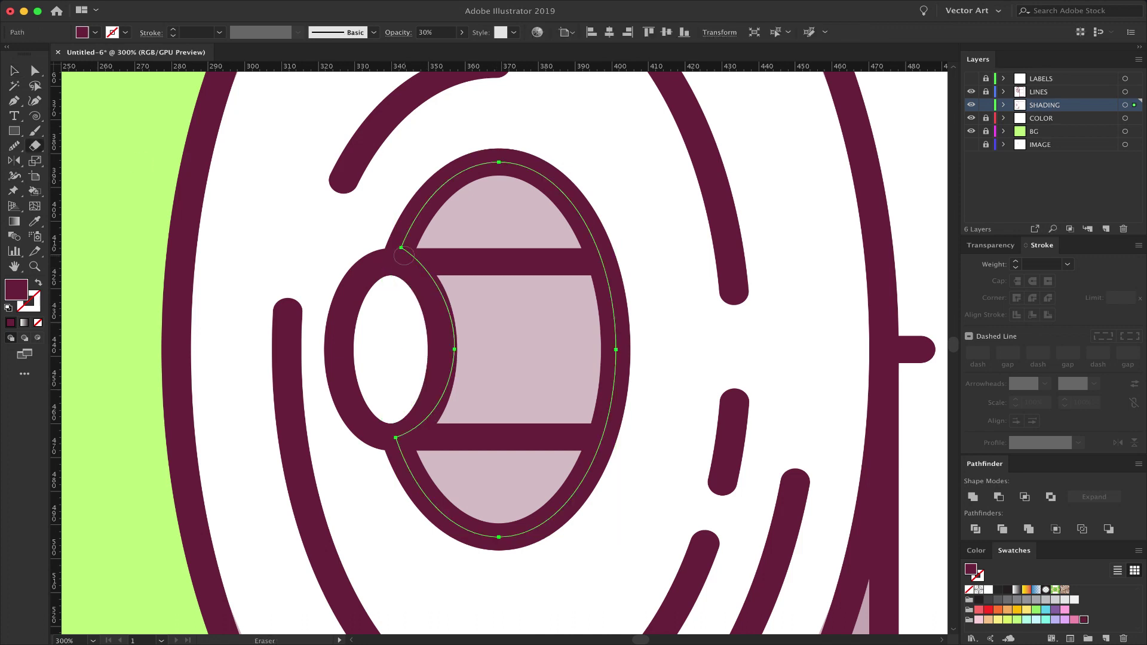
pyautogui.moveTo(397, 263); pyautogui.dragTo(632, 263)
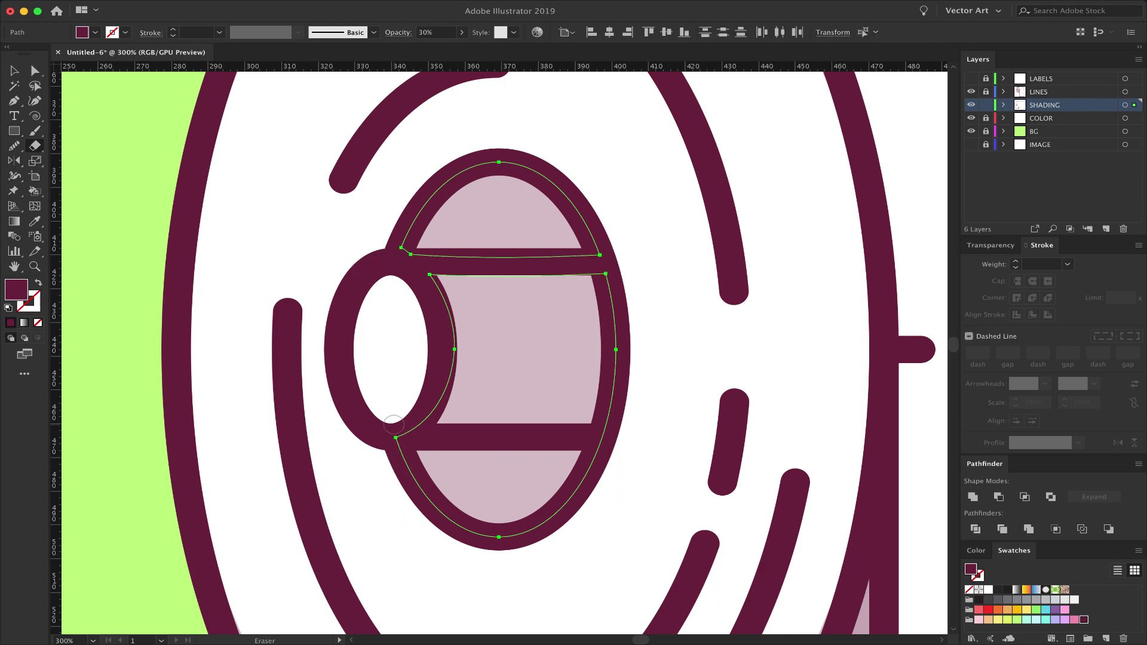
pyautogui.moveTo(373, 434); pyautogui.dragTo(644, 431)
pyautogui.press('v')
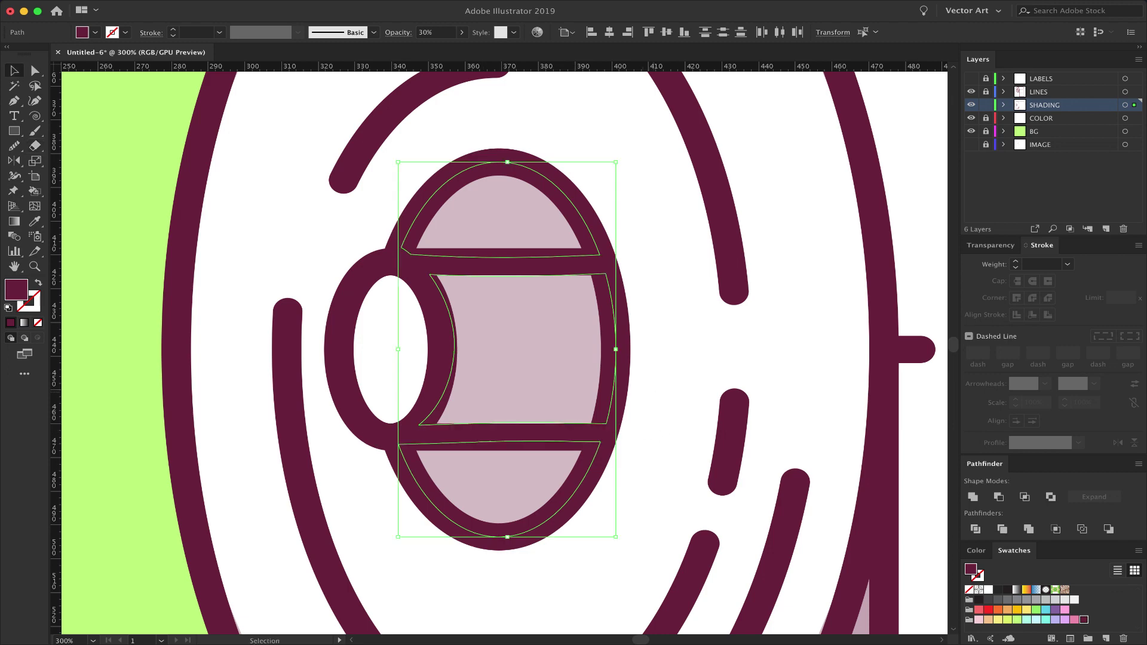
# Delete the middle shading piece between the tube's two horizontal lines
pyautogui.click(653, 401)
pyautogui.click(562, 364)
pyautogui.press('Delete')
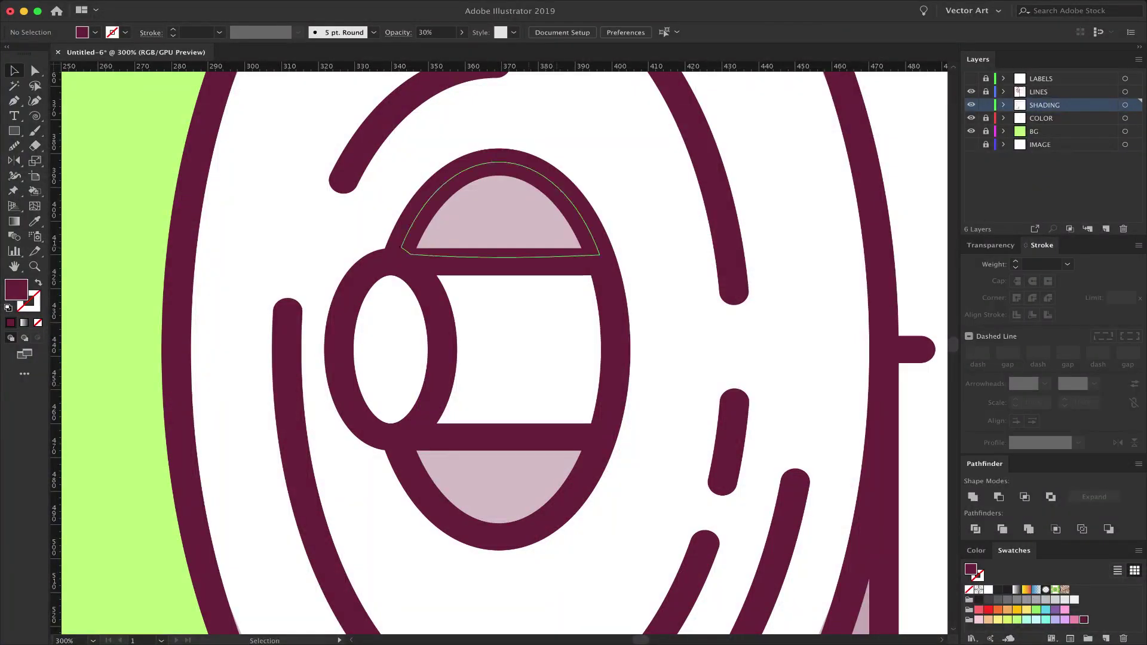
# Set the opacity of the core's shading pieces above and below the tube to 60%
pyautogui.click(524, 216)
pyautogui.keyDown('shift'); pyautogui.click(515, 481); pyautogui.keyUp('shift')
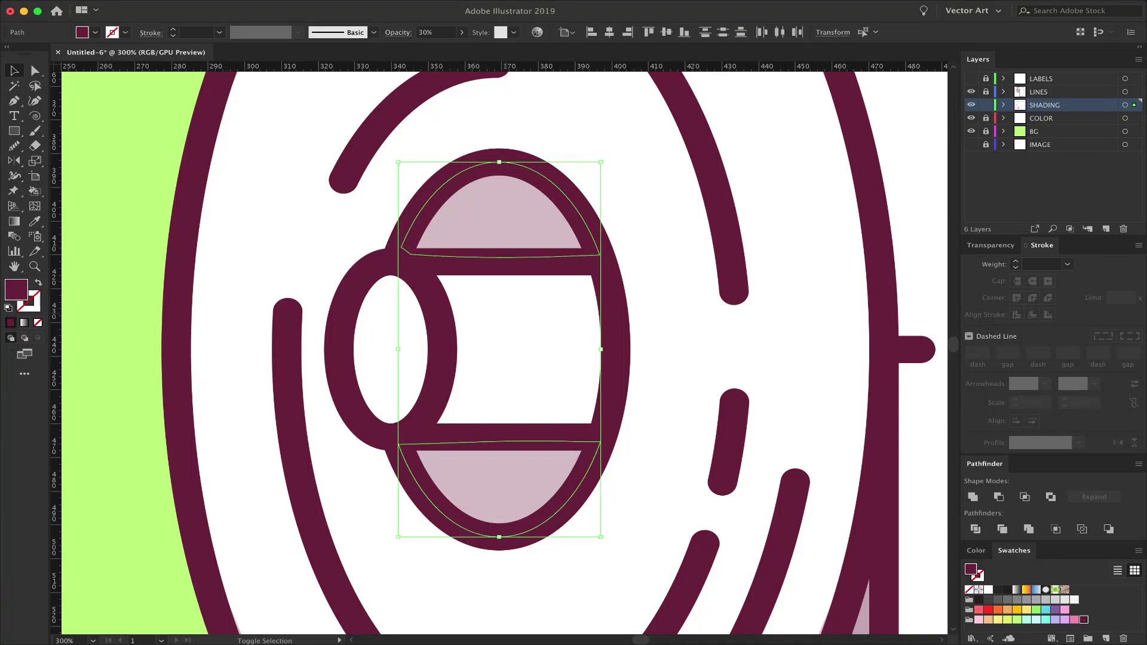
pyautogui.click(991, 246)
pyautogui.click(1049, 265)
pyautogui.hotkey('shift', 'Up')
pyautogui.hotkey('shift', 'Up')
pyautogui.hotkey('shift', 'Up')
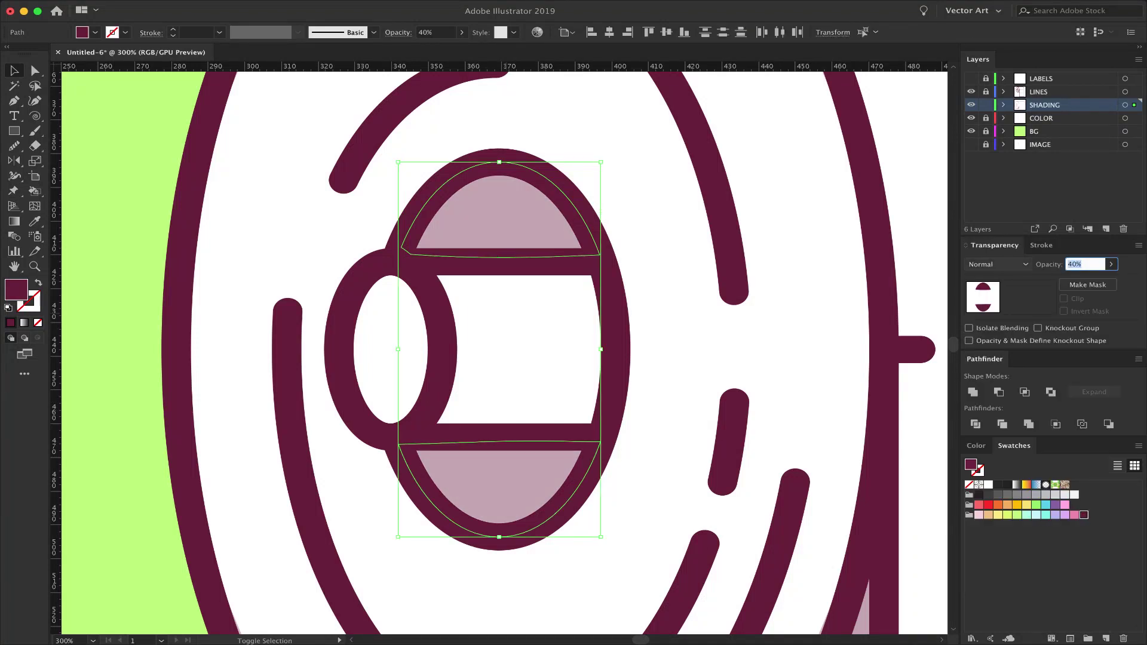
pyautogui.press('Return')
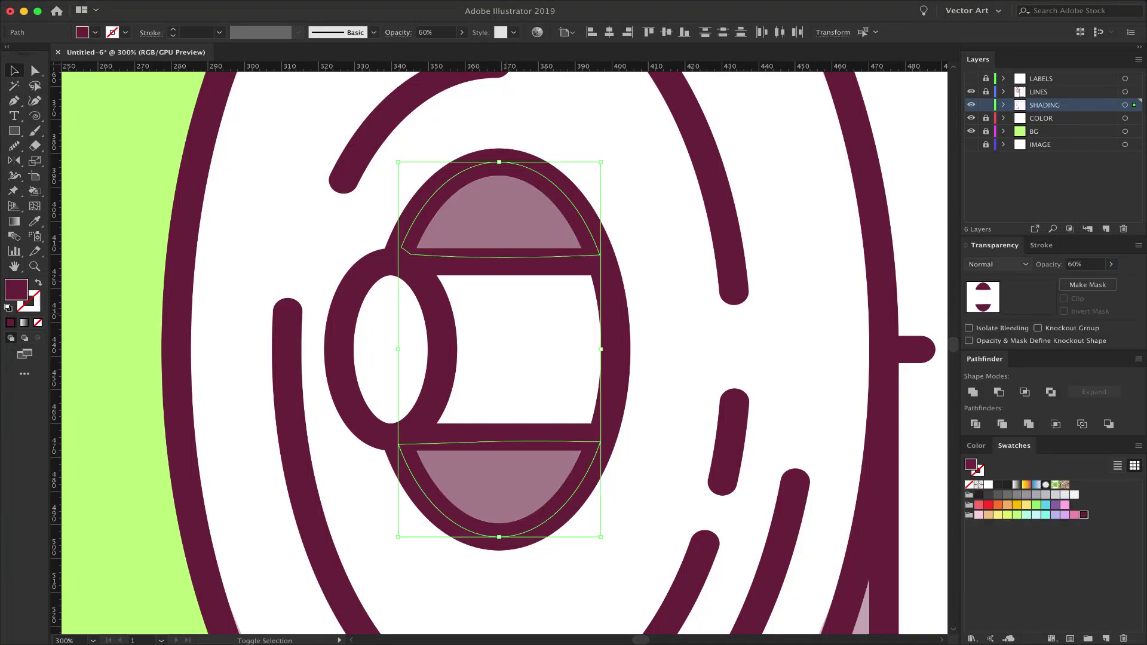
pyautogui.hotkey('shift', 'Left')
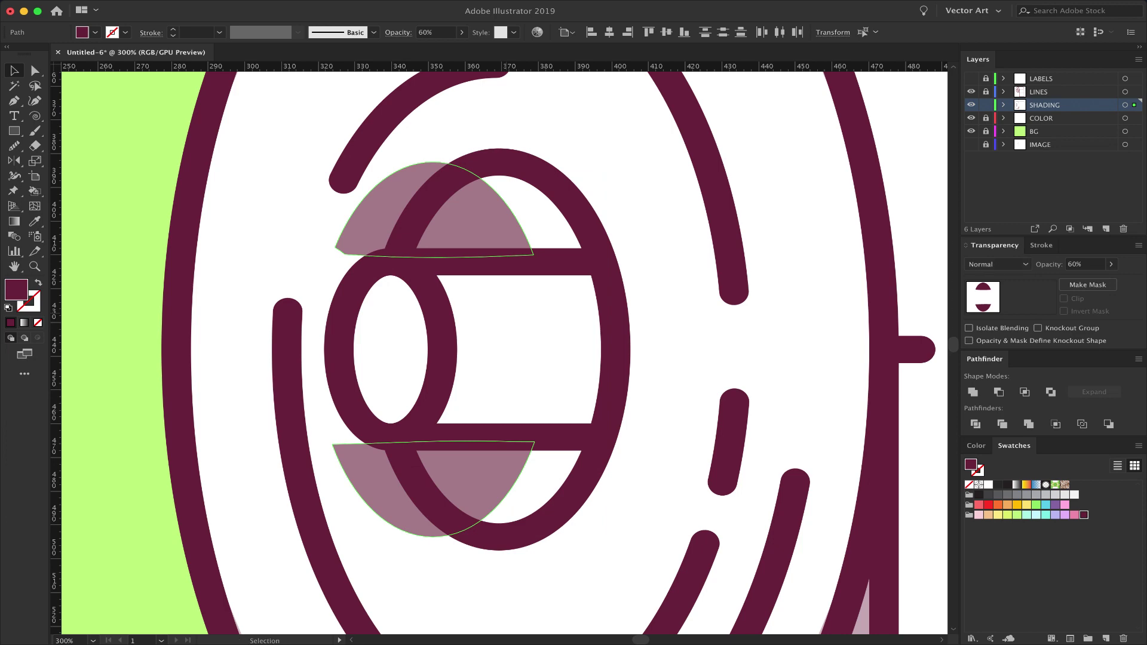
pyautogui.press('super+z')
pyautogui.press('super+minus')
pyautogui.press('super+minus')
pyautogui.press('super+minus')
pyautogui.press('super+minus')
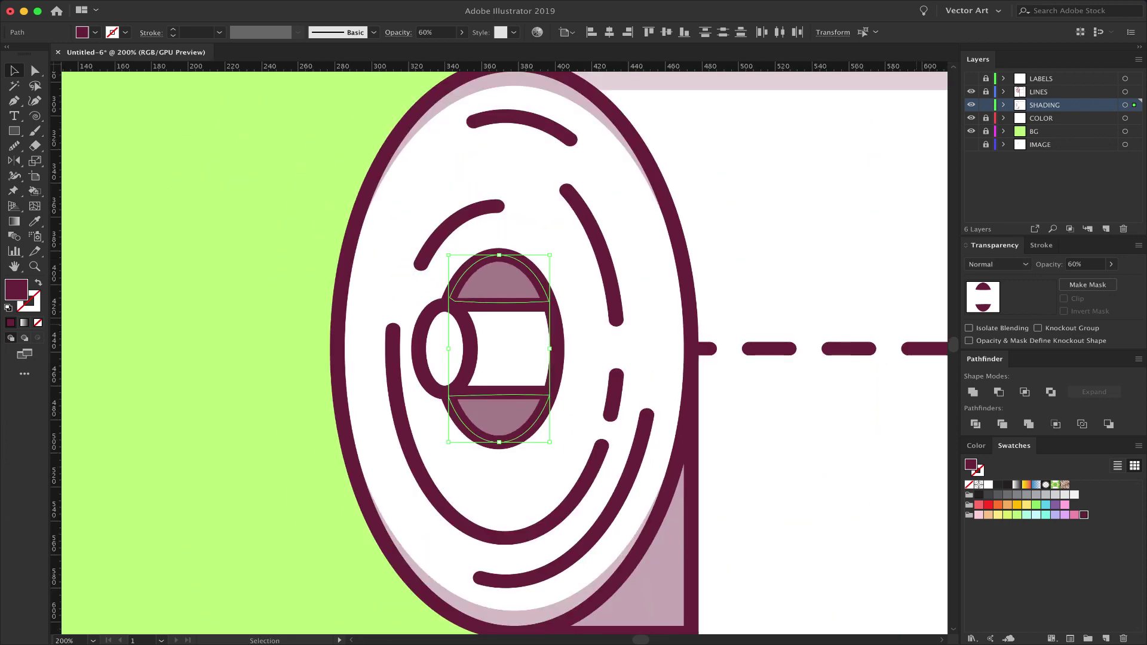
# Lock the SHADING layer and examine the shaded core within the whole roll illustration
pyautogui.press('super+equal')
pyautogui.press('super+equal')
pyautogui.hotkey('ctrl', '2')
pyautogui.hotkey('ctrl', '-')
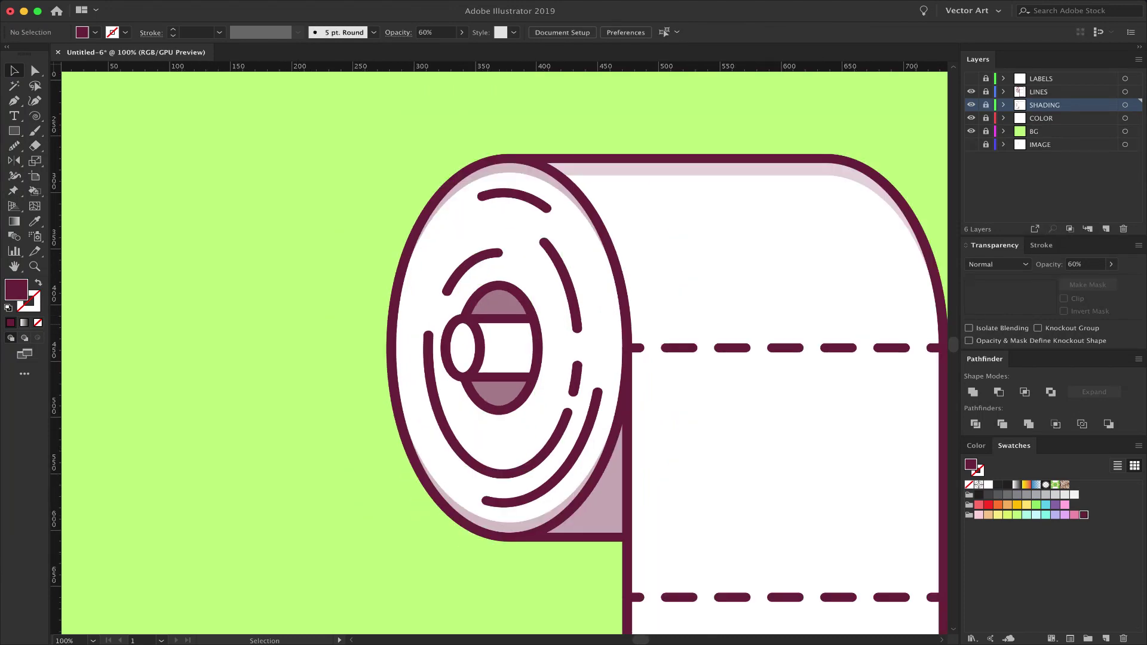
pyautogui.hotkey('ctrl', '-')
pyautogui.hotkey('ctrl', '-')
pyautogui.hotkey('ctrl', '+')
pyautogui.hotkey('ctrl', '+')
pyautogui.hotkey('ctrl', '+')
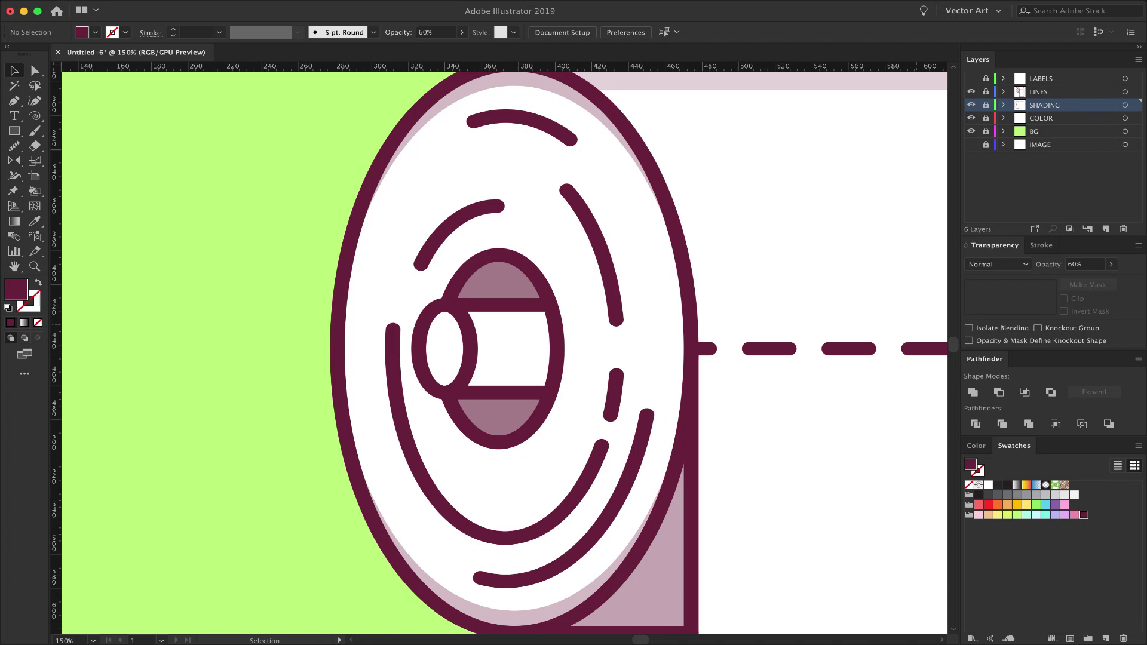
# Copy the tube's small end ellipse from the LINES layer and paste it in place on the COLOR layer
pyautogui.press('super+equal')
pyautogui.press('super+equal')
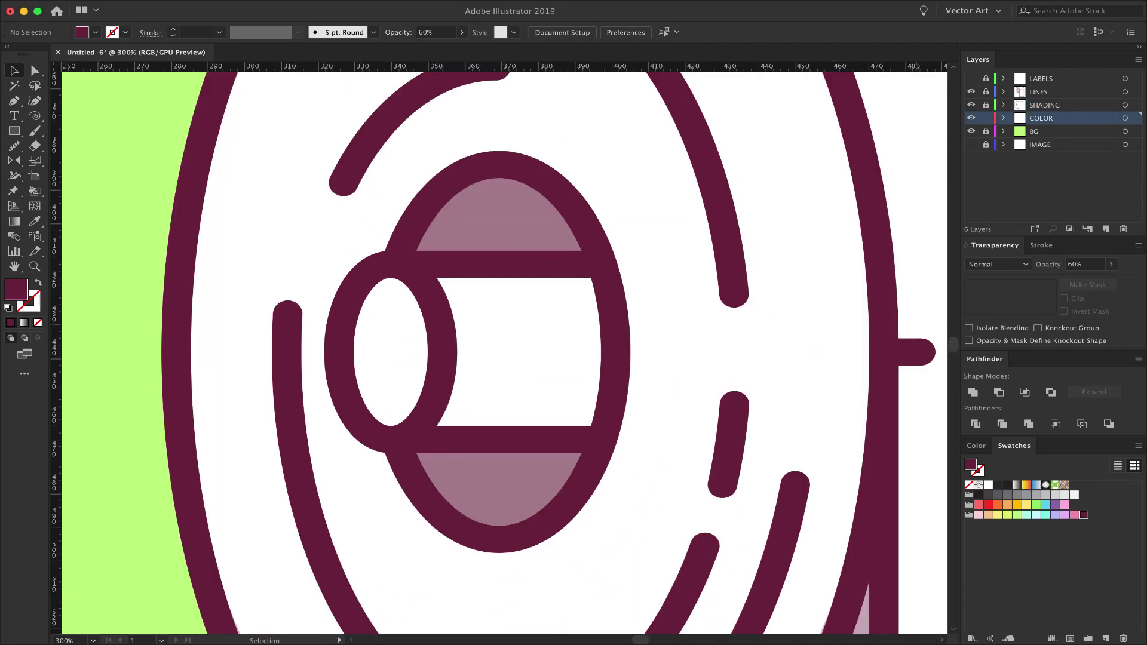
pyautogui.click(986, 91)
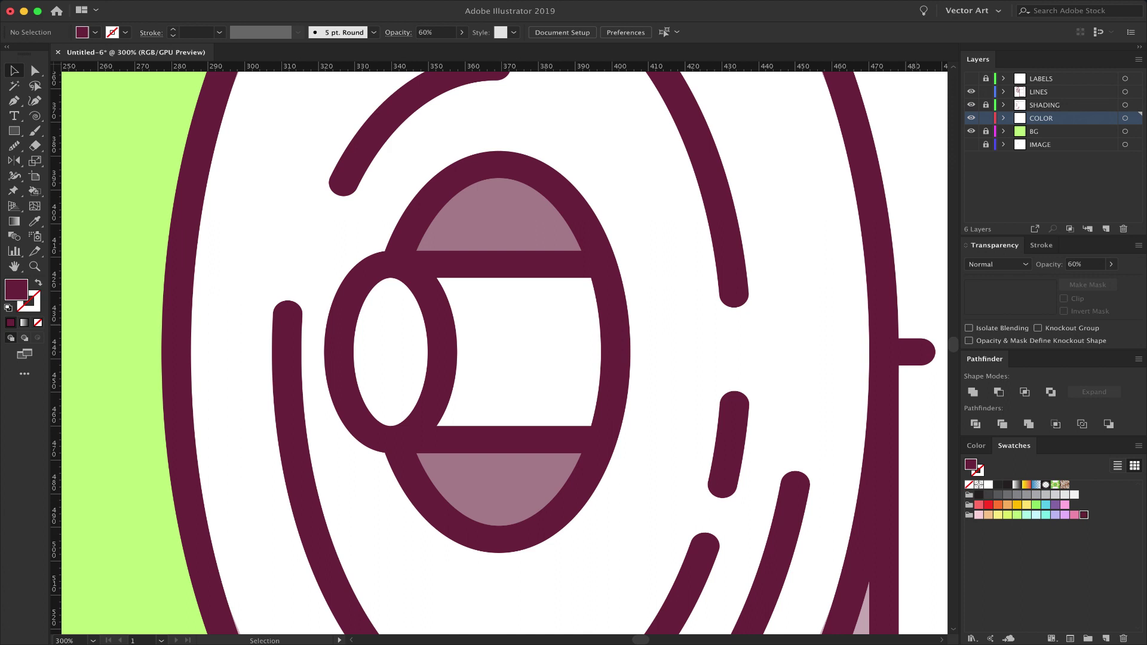
pyautogui.click(386, 348)
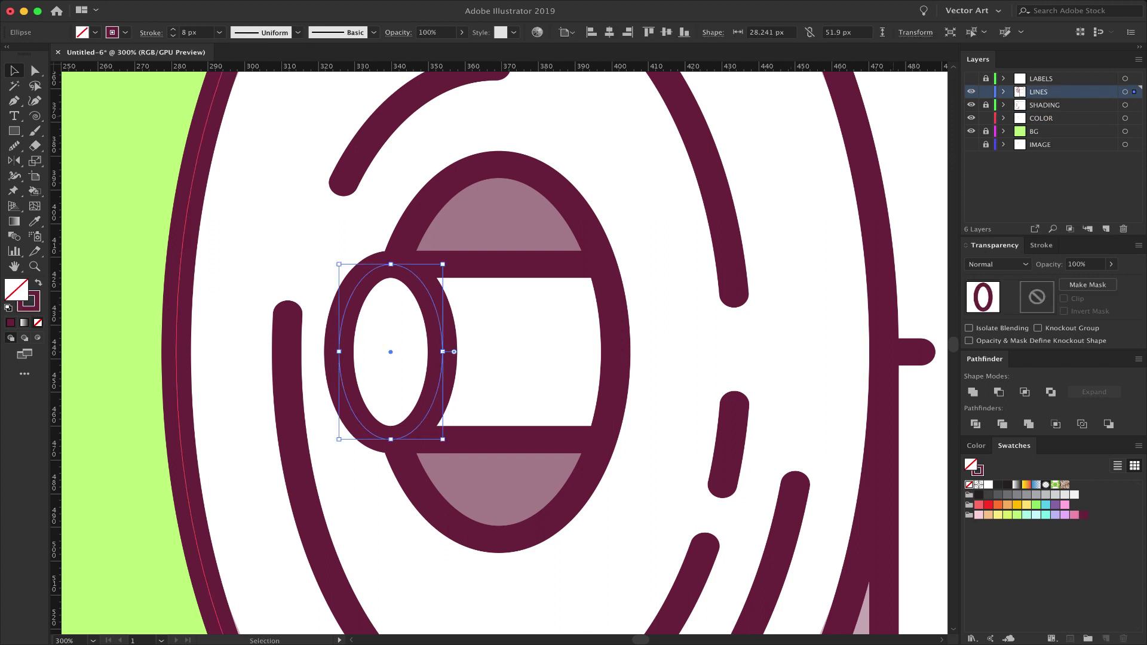
pyautogui.click(986, 91)
pyautogui.click(1043, 118)
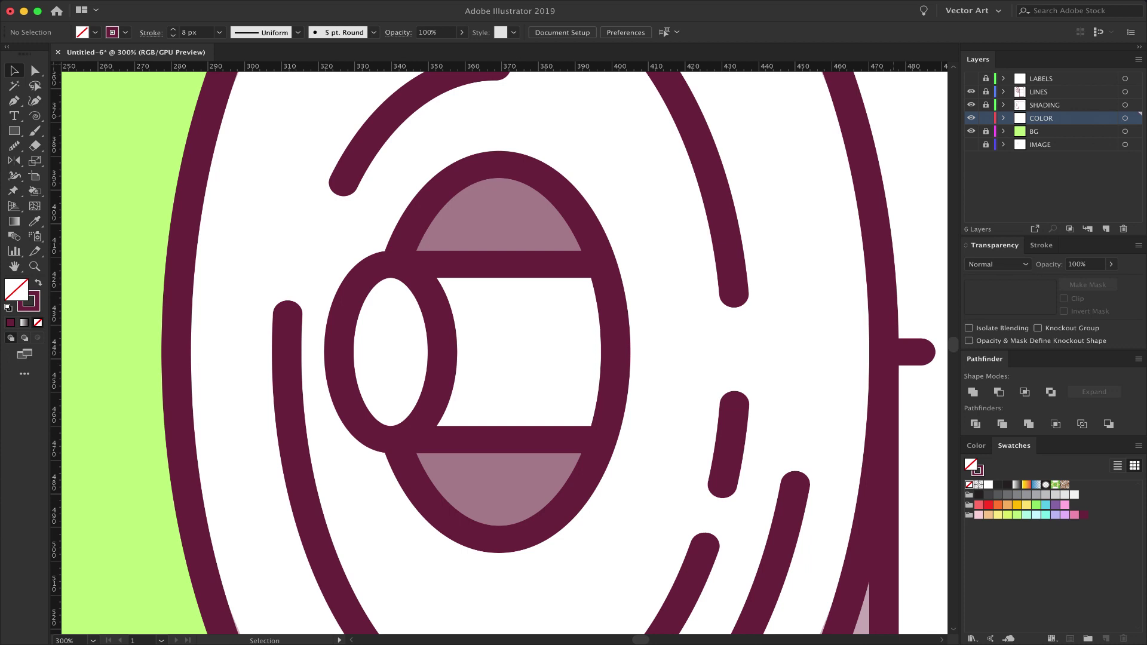
pyautogui.press('super+f')
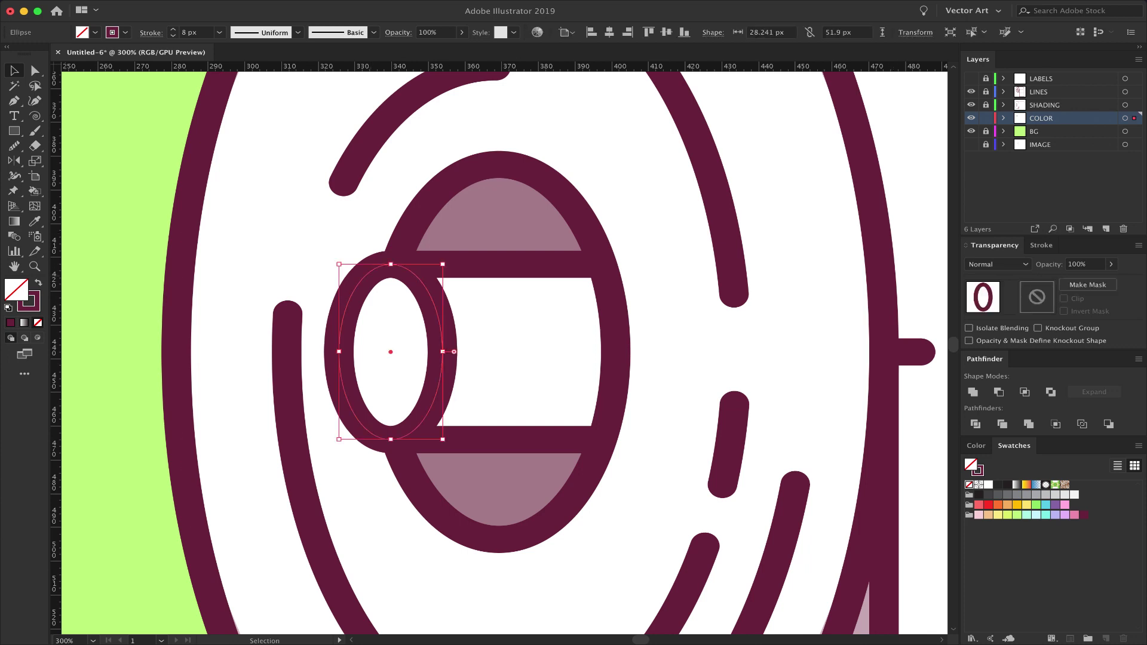
# Swap the pasted ellipse's stroke for a fill and color it light yellow
pyautogui.hotkey('shift', 'x')
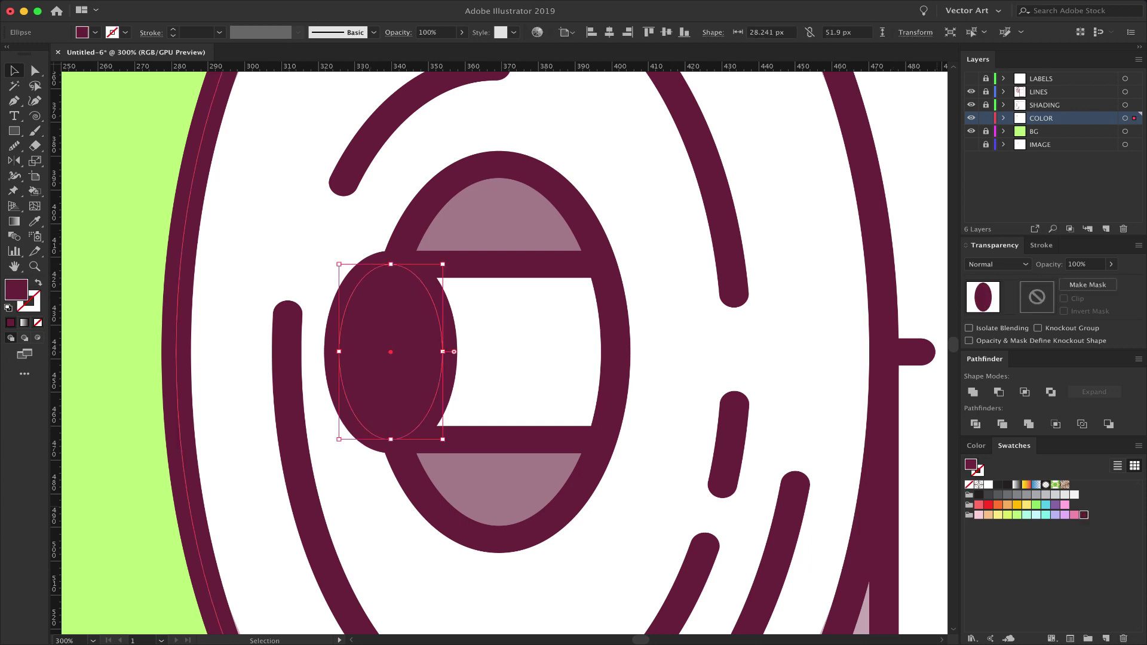
pyautogui.click(998, 515)
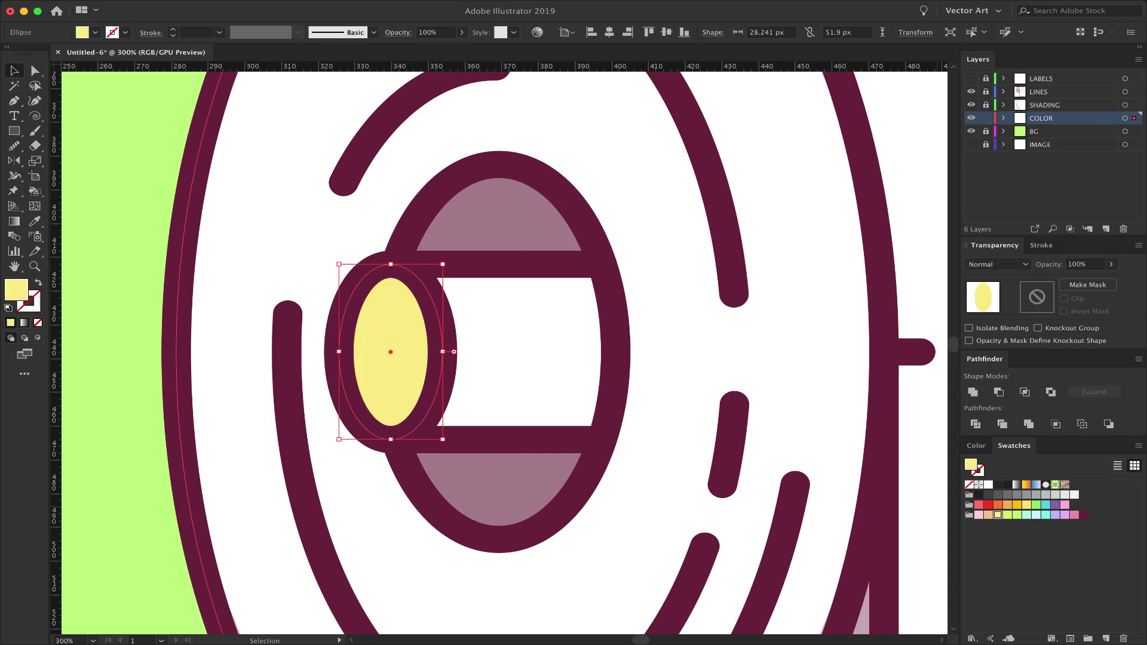
pyautogui.click(1016, 505)
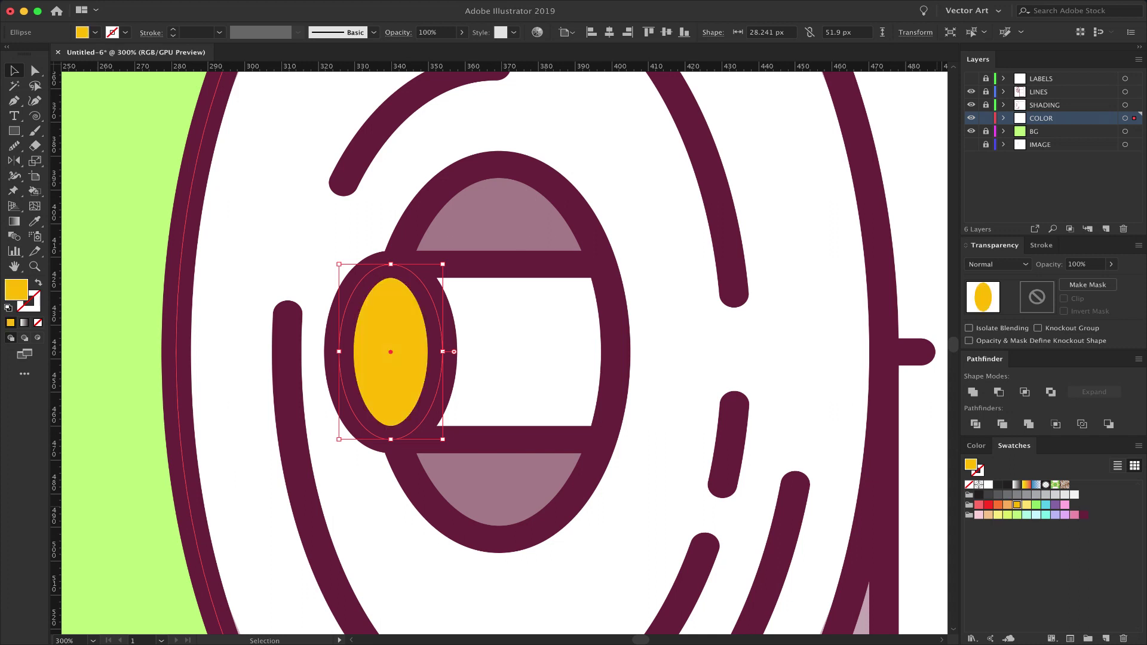
pyautogui.click(1036, 505)
pyautogui.click(1026, 505)
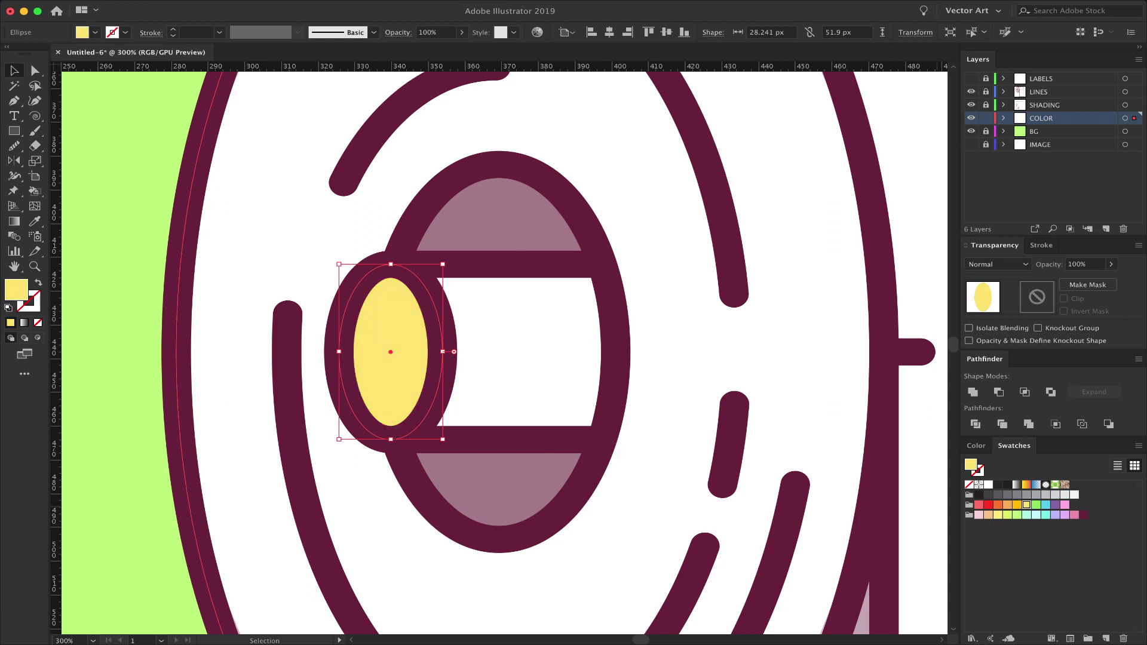
# Draw a closed Pen shape on the COLOR layer covering the tube's body, following the middle of its outlines
pyautogui.click(456, 296)
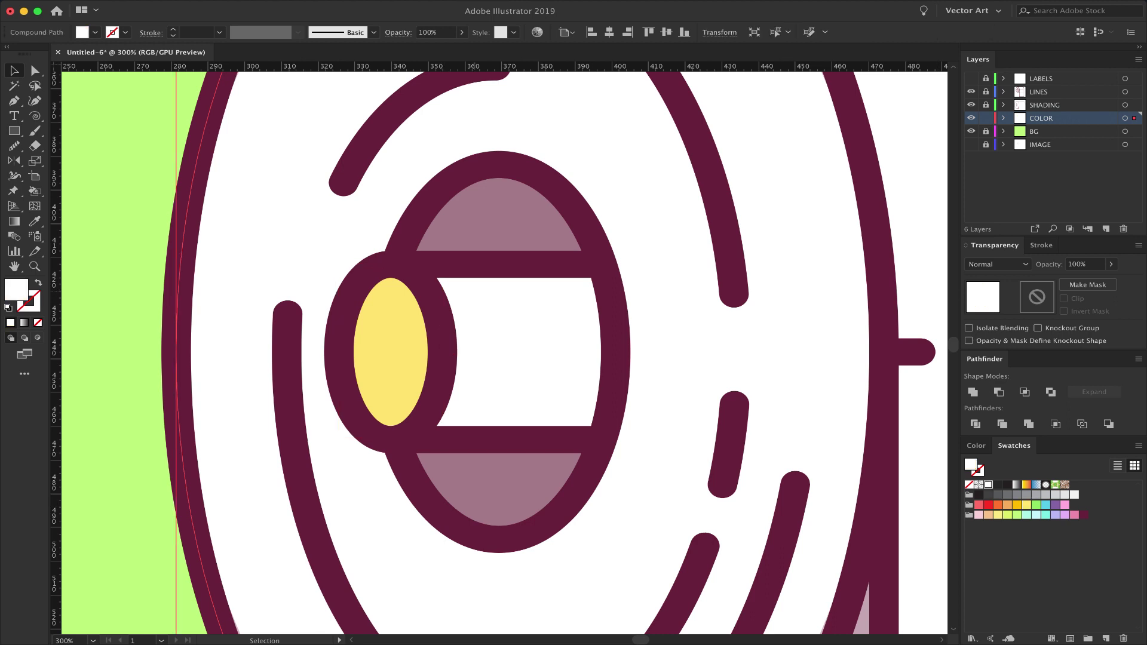
pyautogui.press('p')
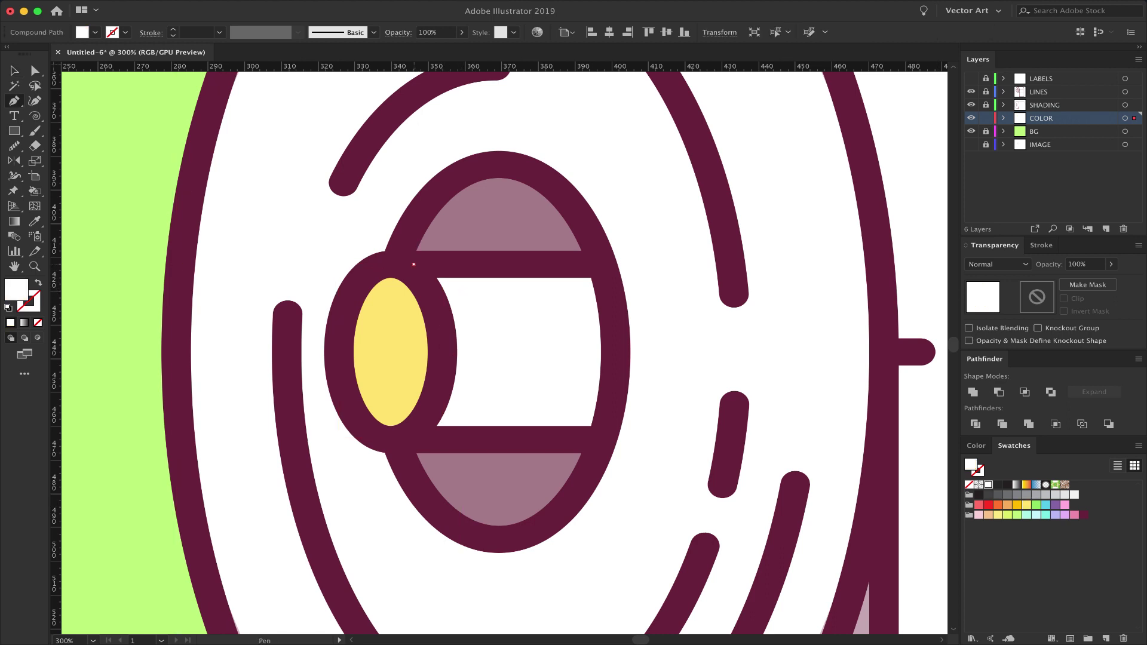
pyautogui.click(414, 264)
pyautogui.click(602, 264)
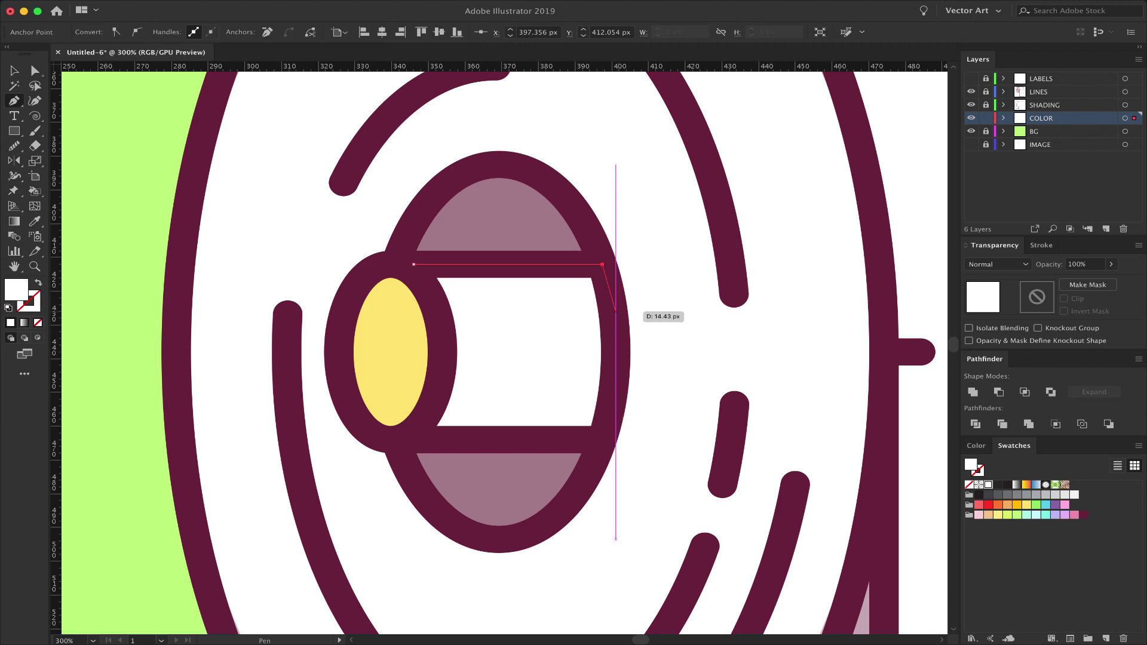
pyautogui.click(616, 320)
pyautogui.click(611, 394)
pyautogui.click(595, 438)
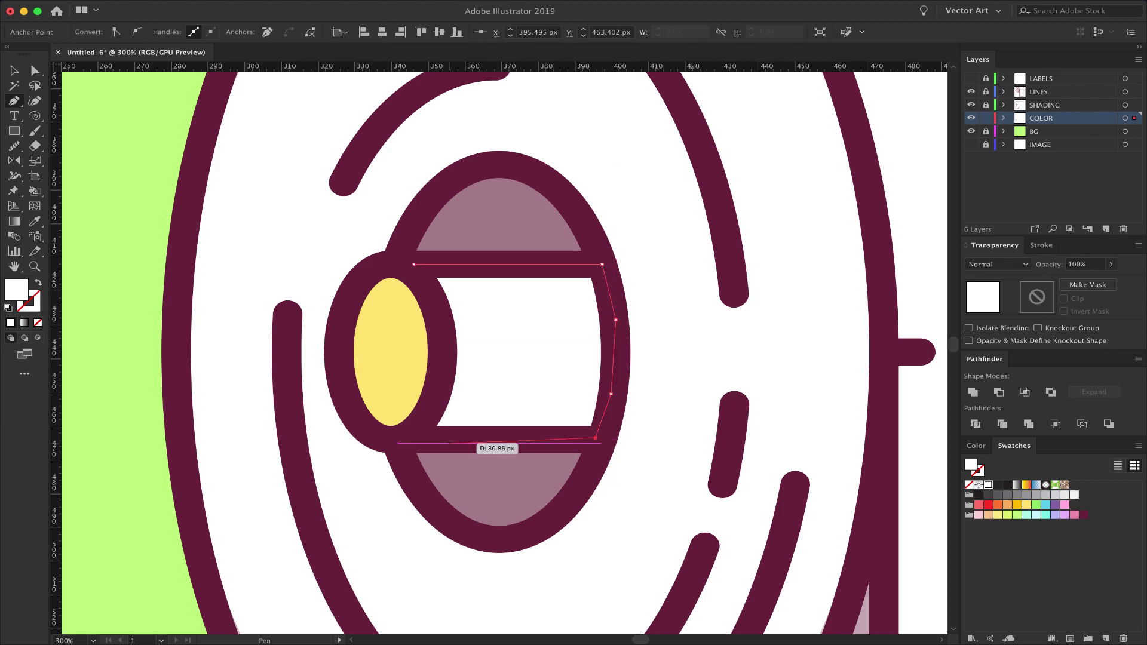
pyautogui.click(421, 437)
pyautogui.click(442, 378)
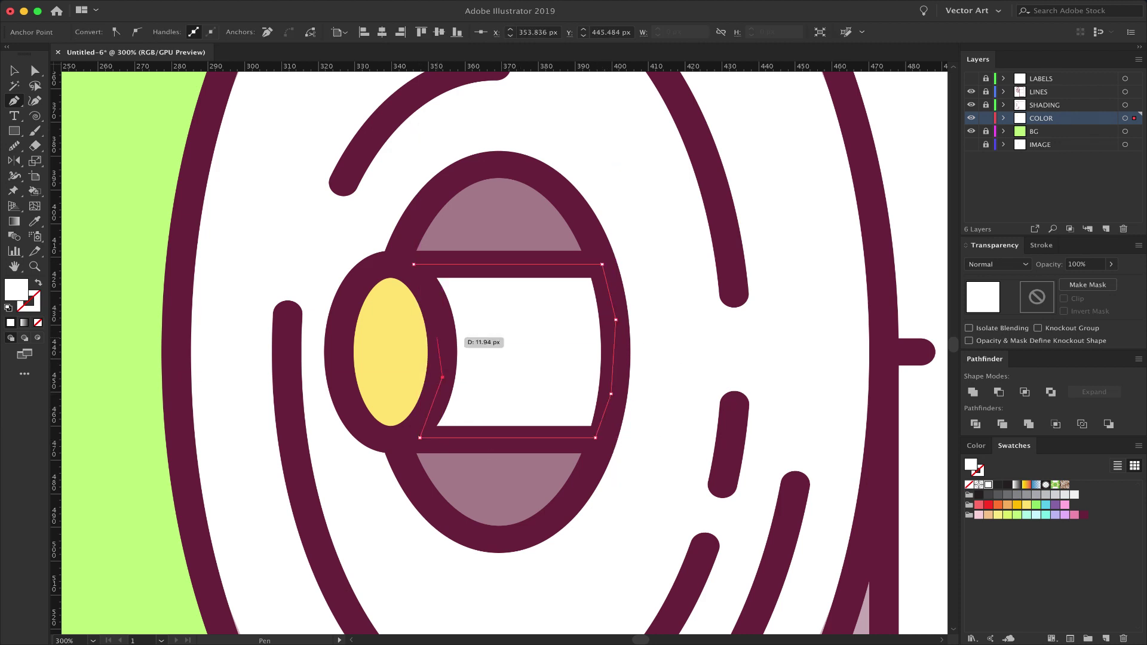
pyautogui.click(434, 314)
pyautogui.click(413, 264)
# Fill the tube body with the end ellipse's light yellow using the Eyedropper, trying a darker yellow and undoing it
pyautogui.press('i')
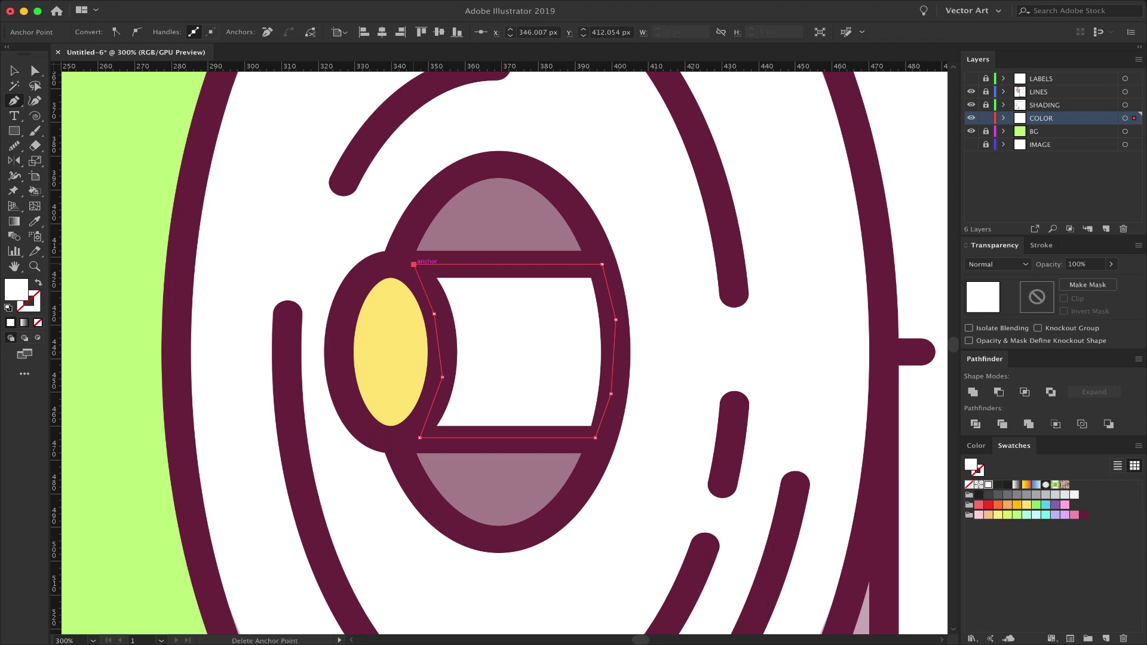
pyautogui.click(383, 303)
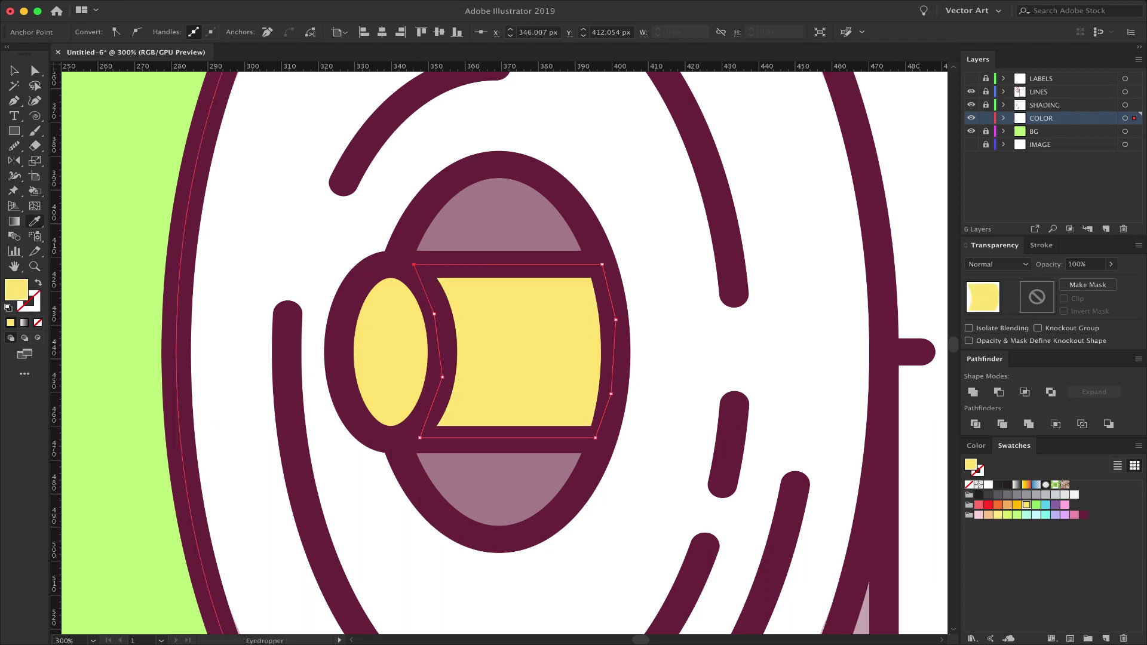
pyautogui.click(1017, 505)
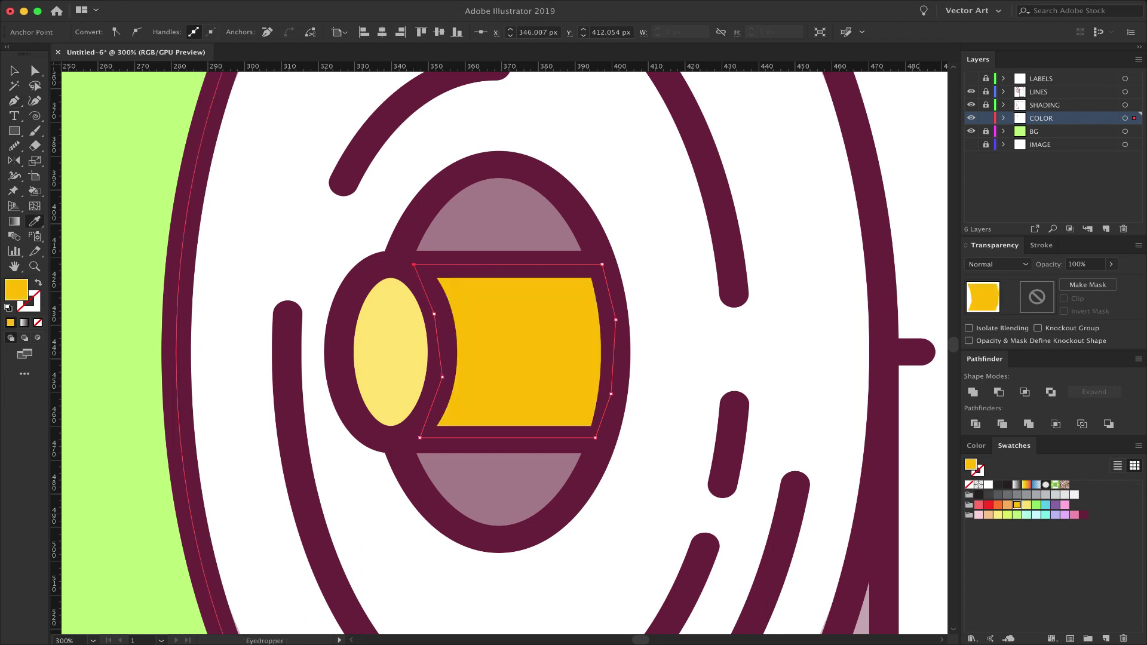
pyautogui.press('super+z')
pyautogui.press('v')
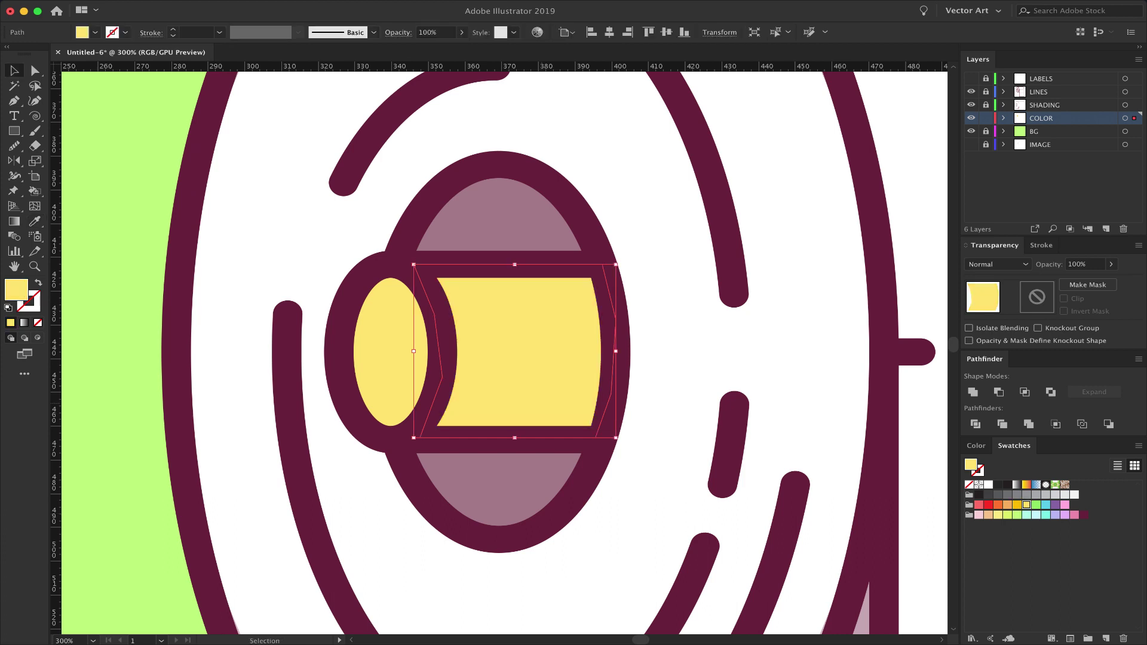
# Recolor the tube's end ellipse light orange
pyautogui.click(391, 359)
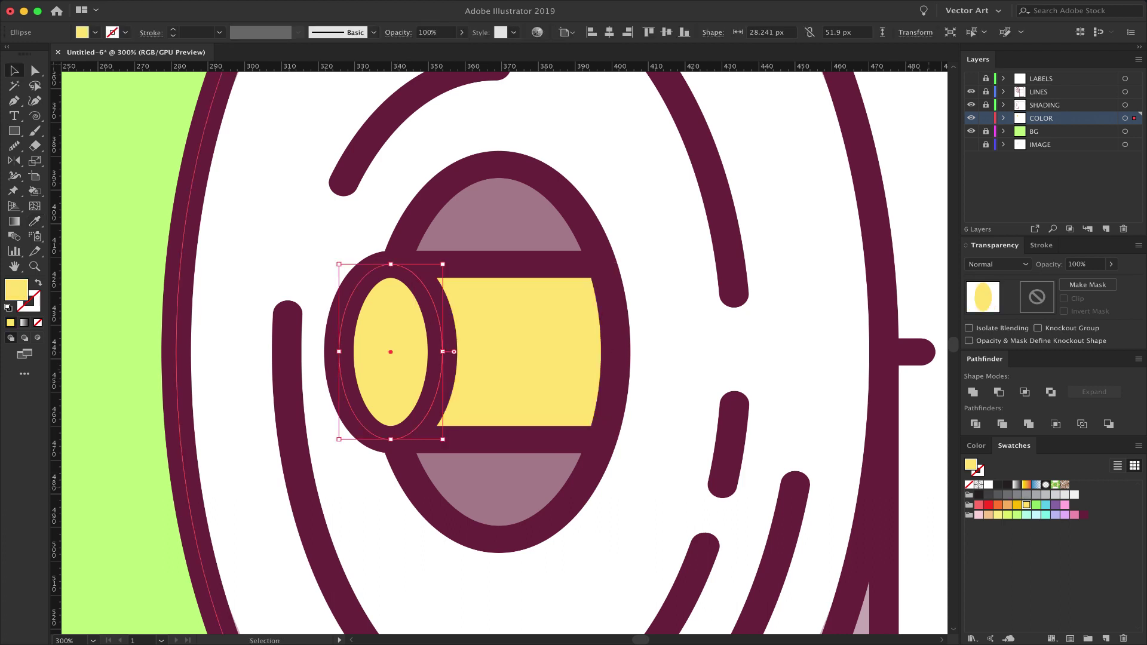
pyautogui.click(1008, 505)
pyautogui.click(525, 356)
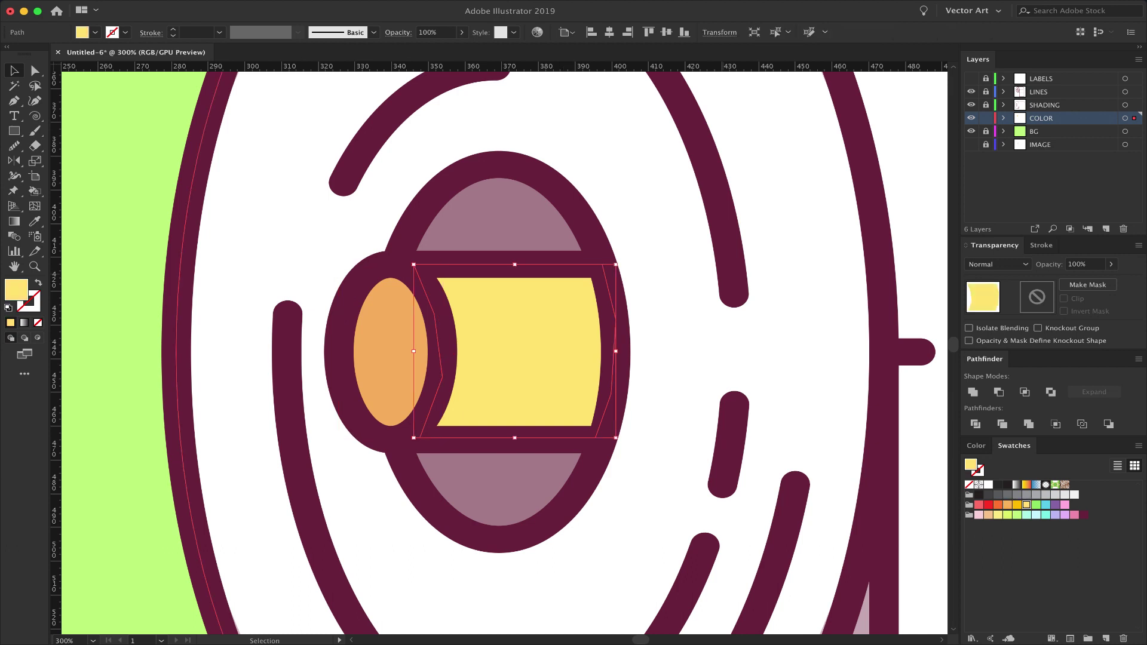
# Lock the COLOR layer and draw a closed Pen strip along the tube body's upper edge on the unlocked SHADING layer
pyautogui.click(986, 118)
pyautogui.click(986, 105)
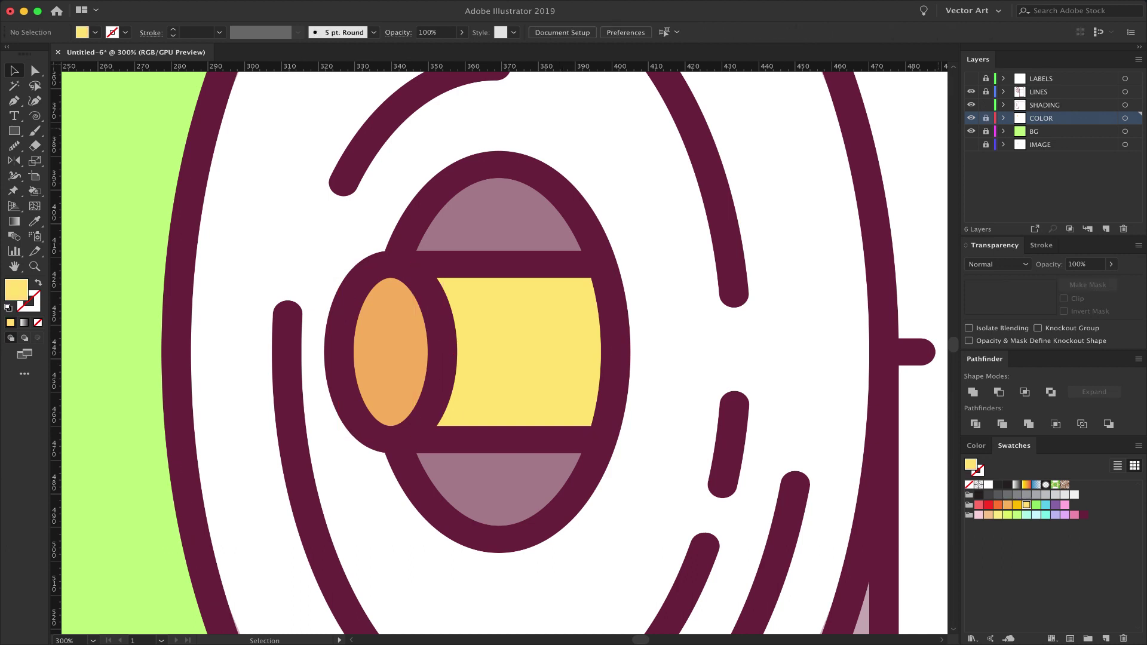
pyautogui.click(1046, 105)
pyautogui.press('p')
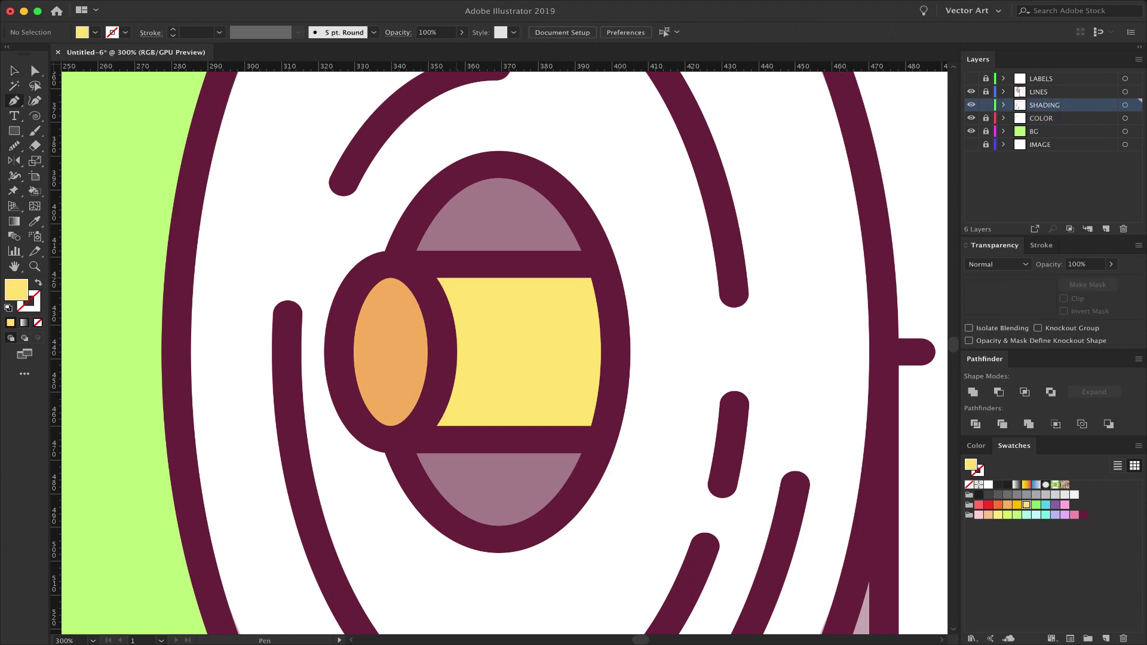
pyautogui.click(433, 314)
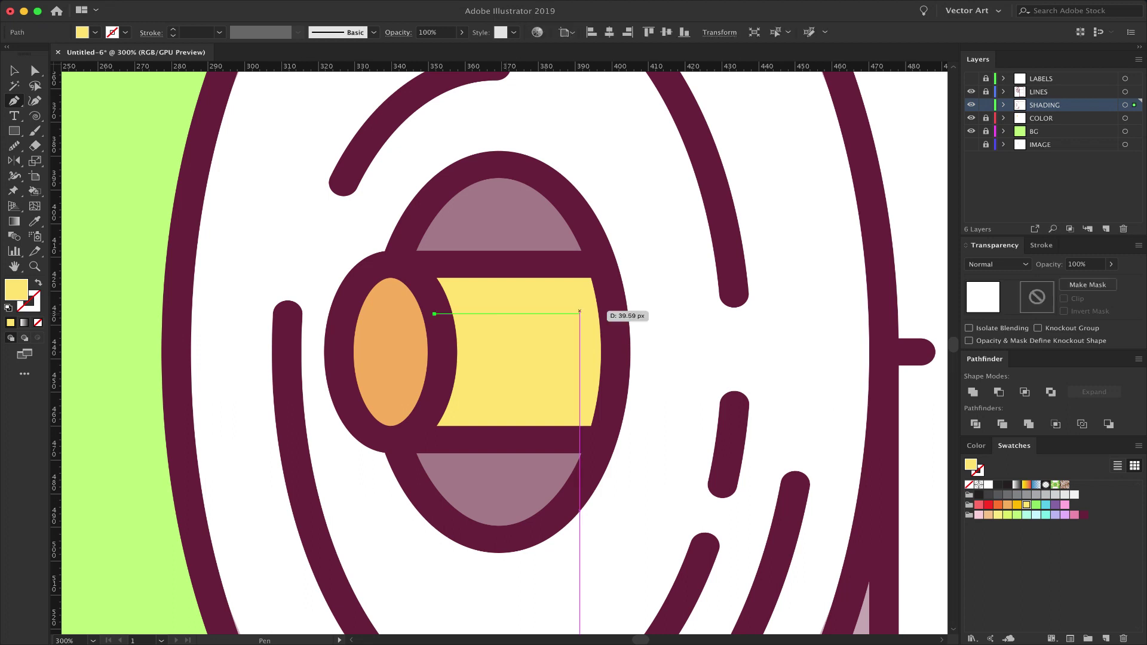
pyautogui.click(616, 314)
pyautogui.click(600, 259)
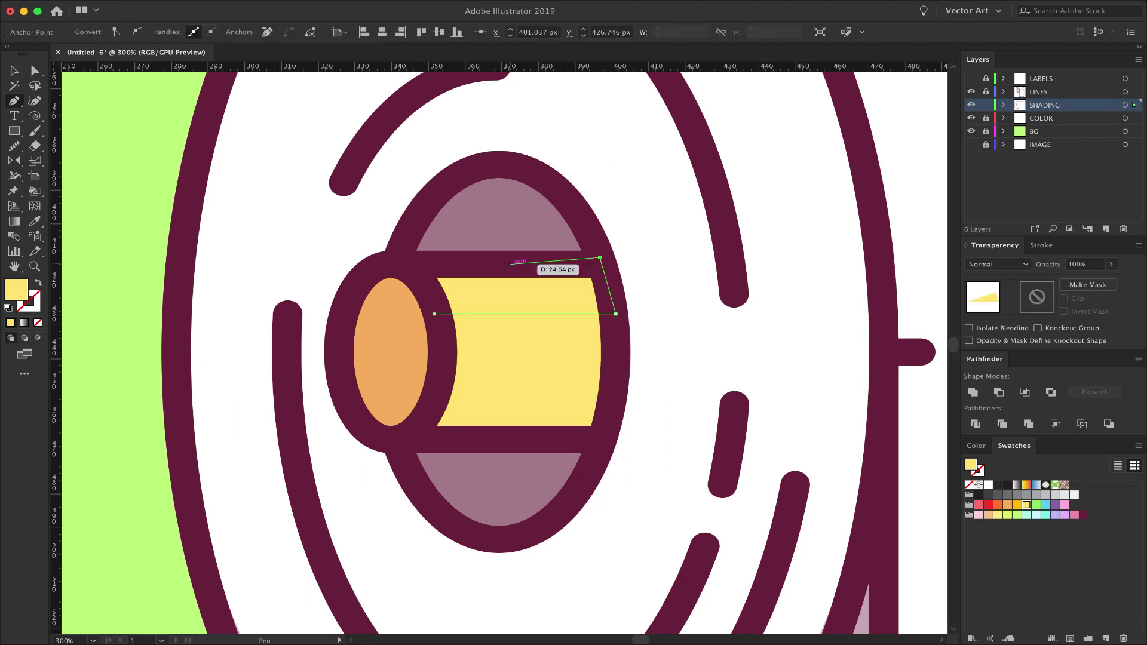
pyautogui.click(414, 264)
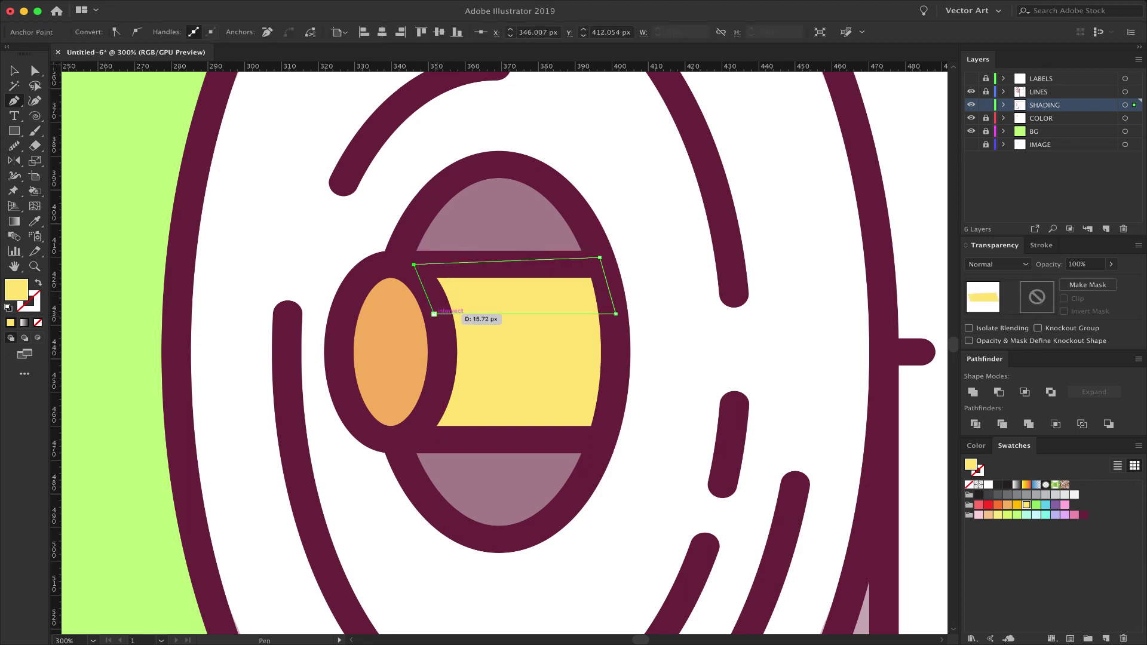
pyautogui.click(434, 314)
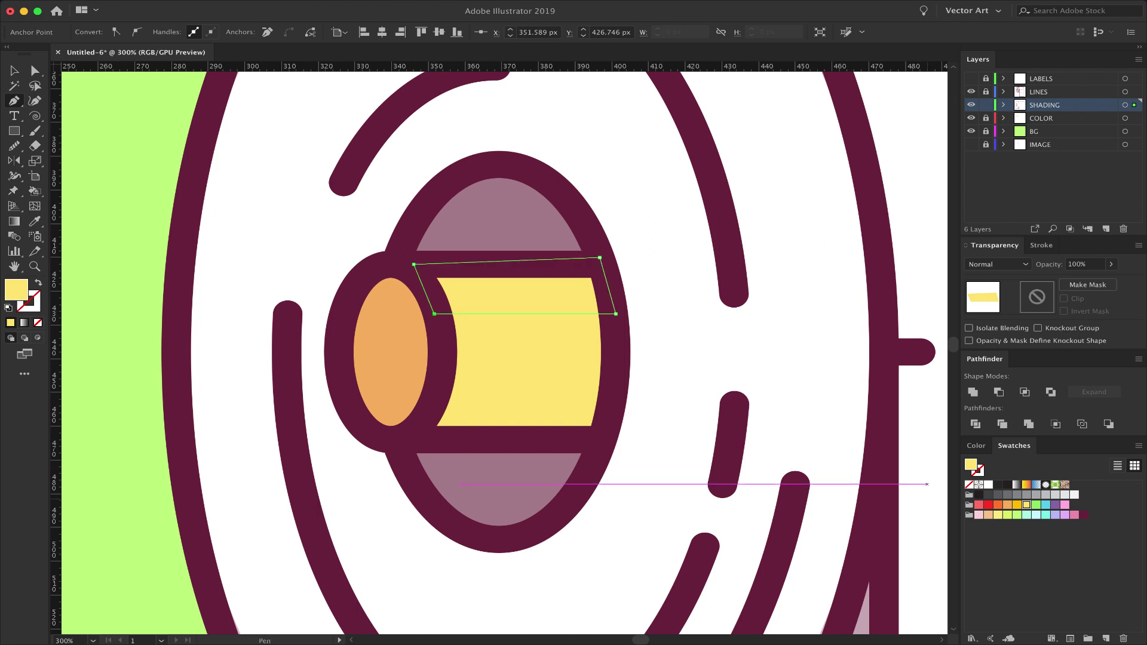
# Fill the upper tube strip with dark maroon, set its opacity to 20%, and deselect it
pyautogui.click(1084, 515)
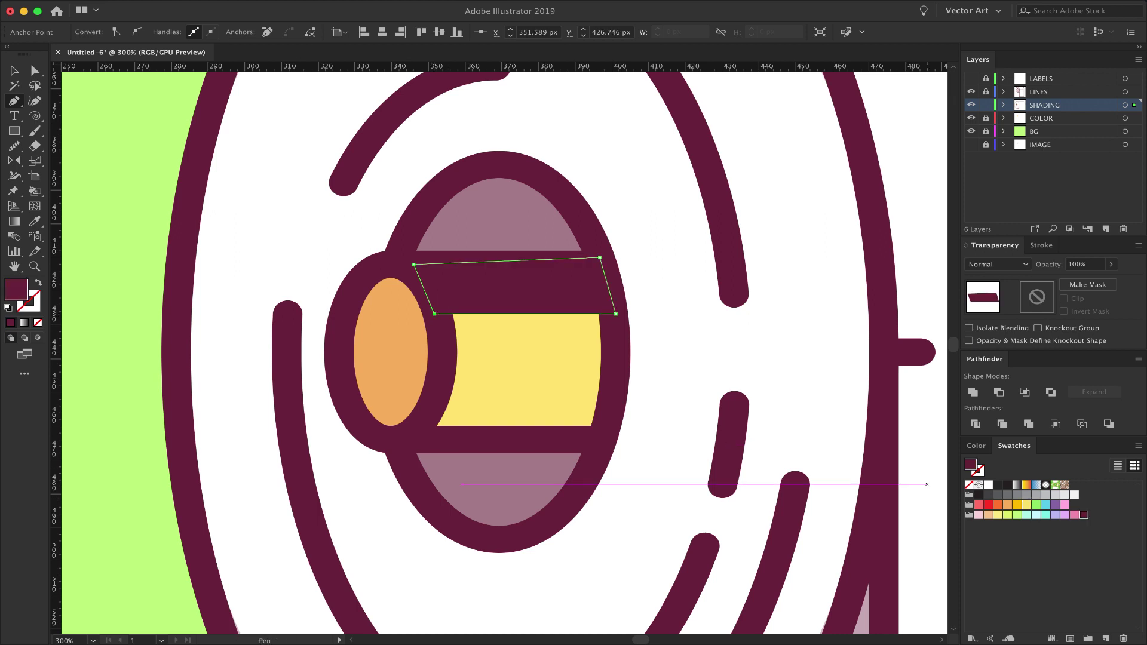
pyautogui.click(1080, 264)
pyautogui.hotkey('shift', 'Down')
pyautogui.hotkey('shift', 'Down')
pyautogui.hotkey('shift', 'Down')
pyautogui.hotkey('shift', 'Down')
pyautogui.hotkey('shift', 'Down')
pyautogui.hotkey('shift', 'Down')
pyautogui.hotkey('shift', 'Down')
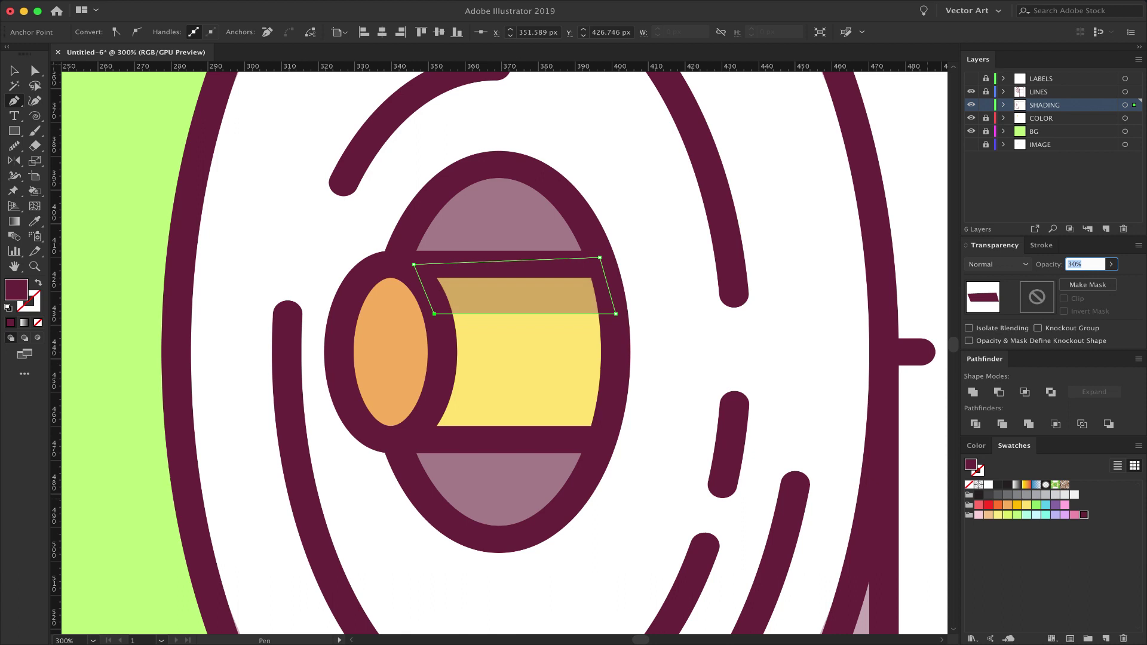
pyautogui.hotkey('shift', 'Down')
pyautogui.press('Return')
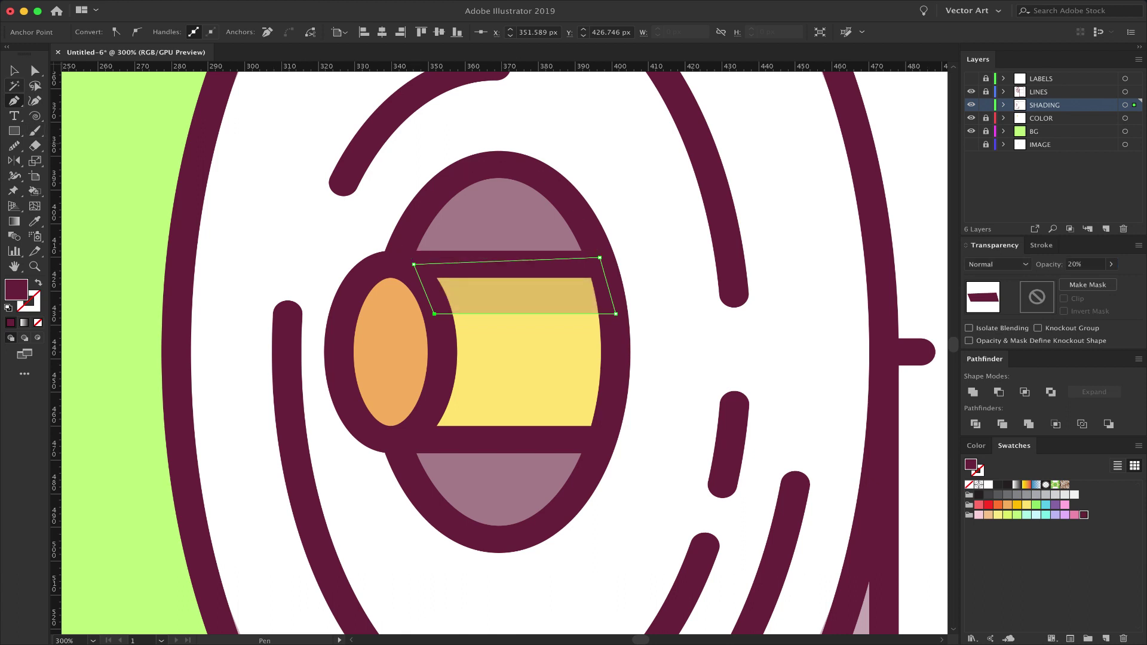
pyautogui.click(14, 71)
pyautogui.click(119, 191)
# Draw a closed maroon shading strip along the tube body's lower edge with the Pen tool
pyautogui.press('p')
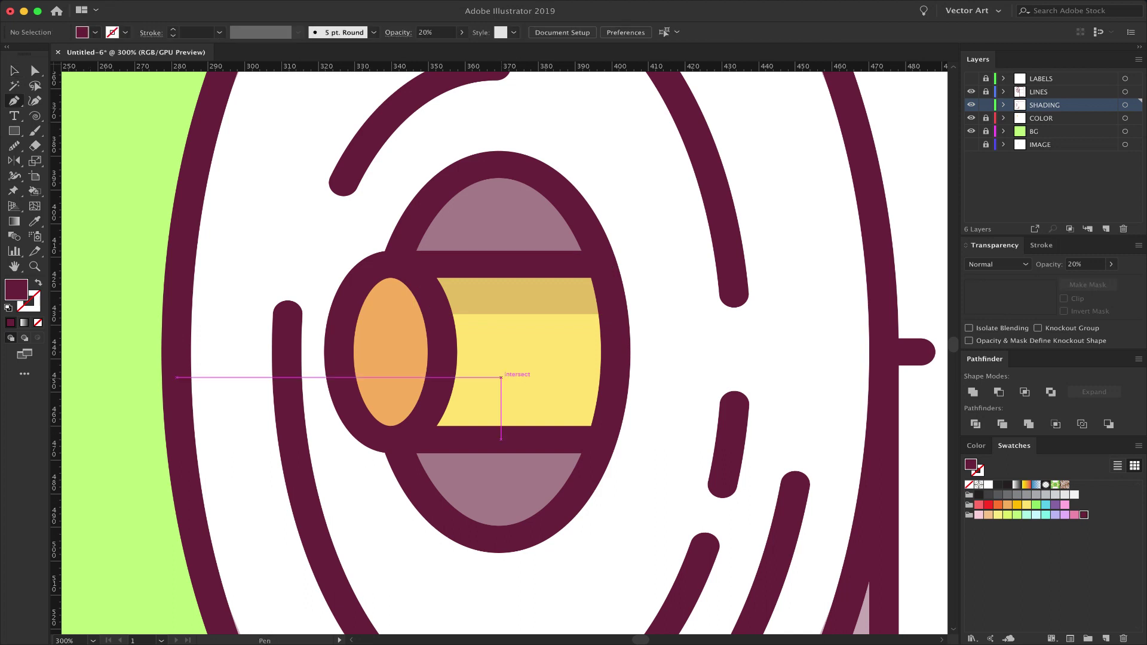
pyautogui.click(437, 391)
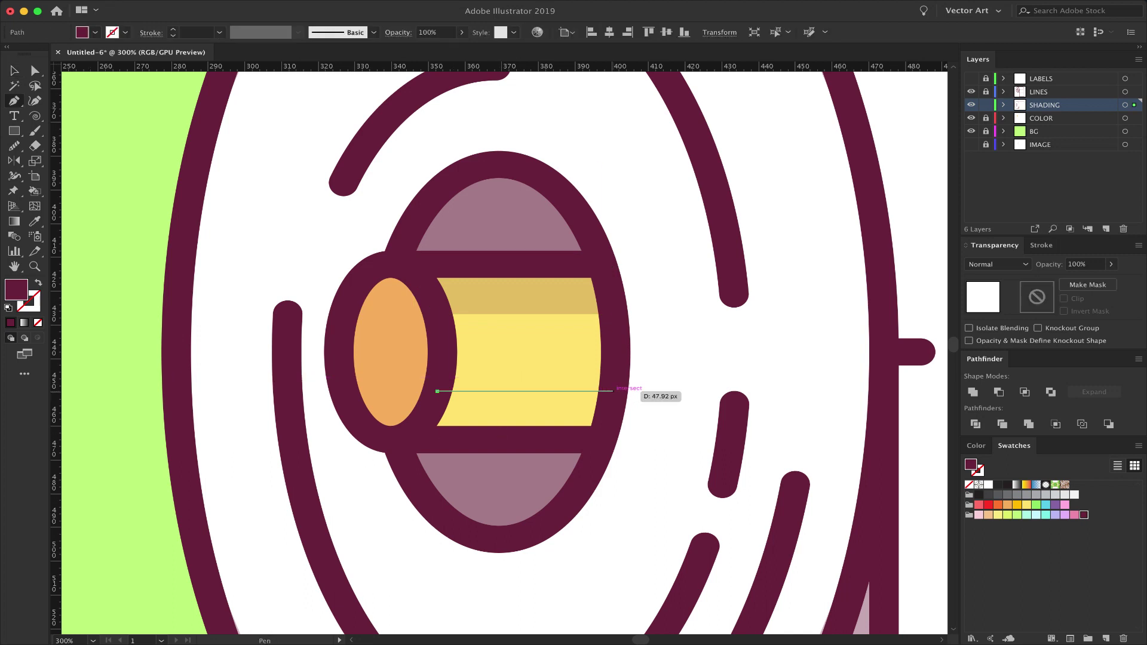
pyautogui.click(616, 391)
pyautogui.click(603, 438)
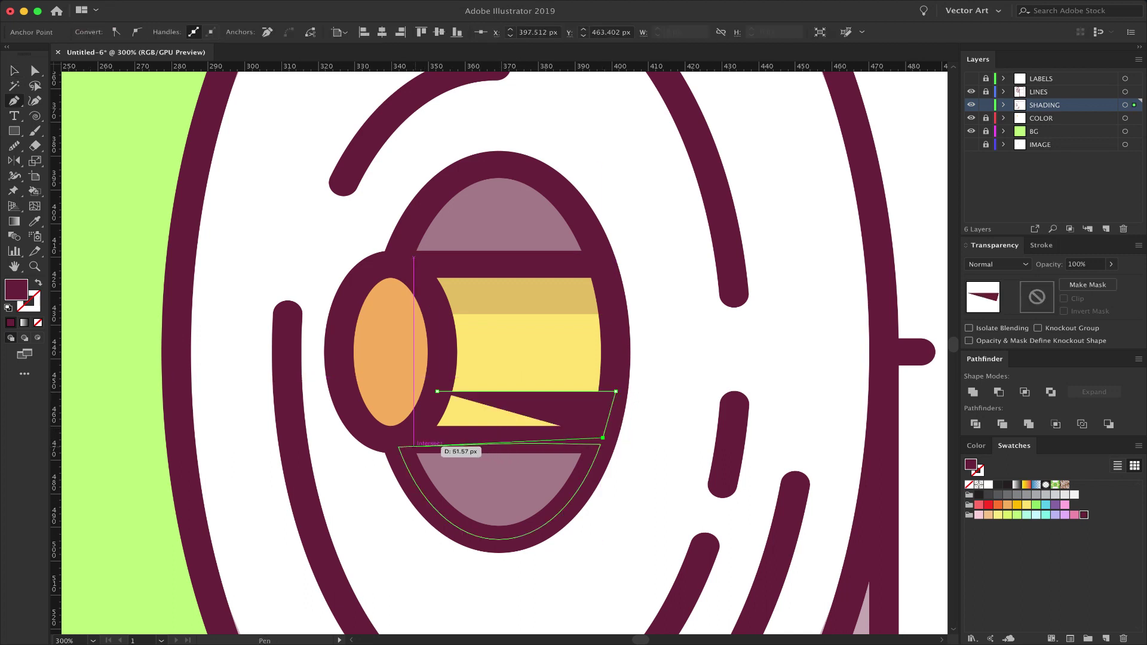
pyautogui.click(406, 438)
pyautogui.click(438, 391)
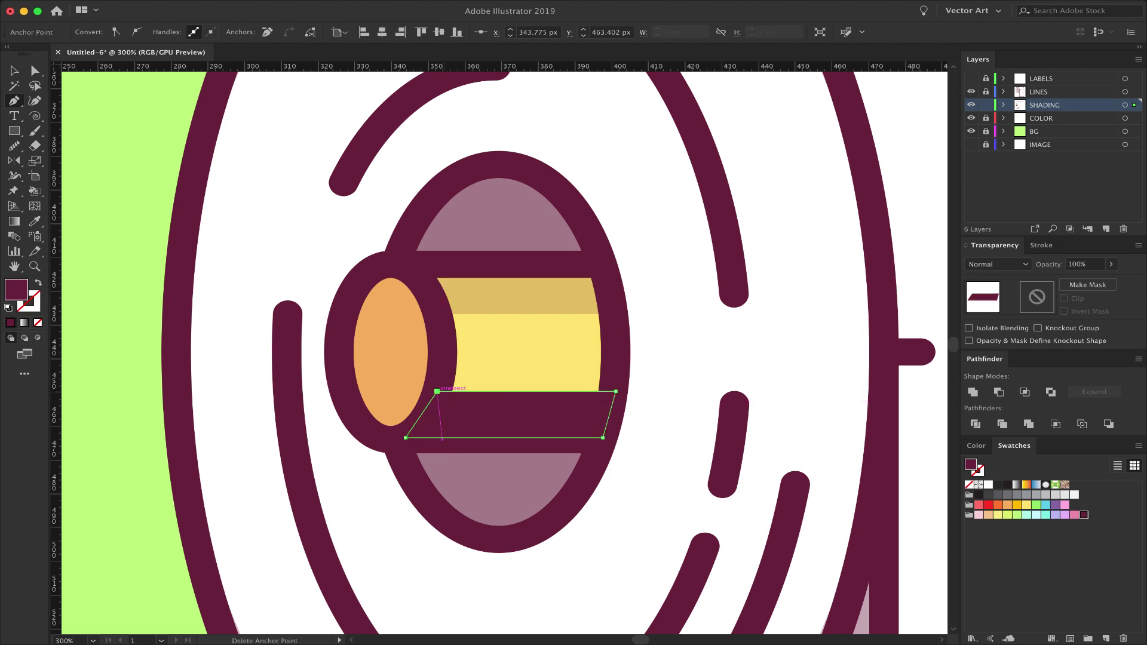
# Fill the tube's lower strip with white, set its opacity to 80%, and deselect it
pyautogui.click(988, 485)
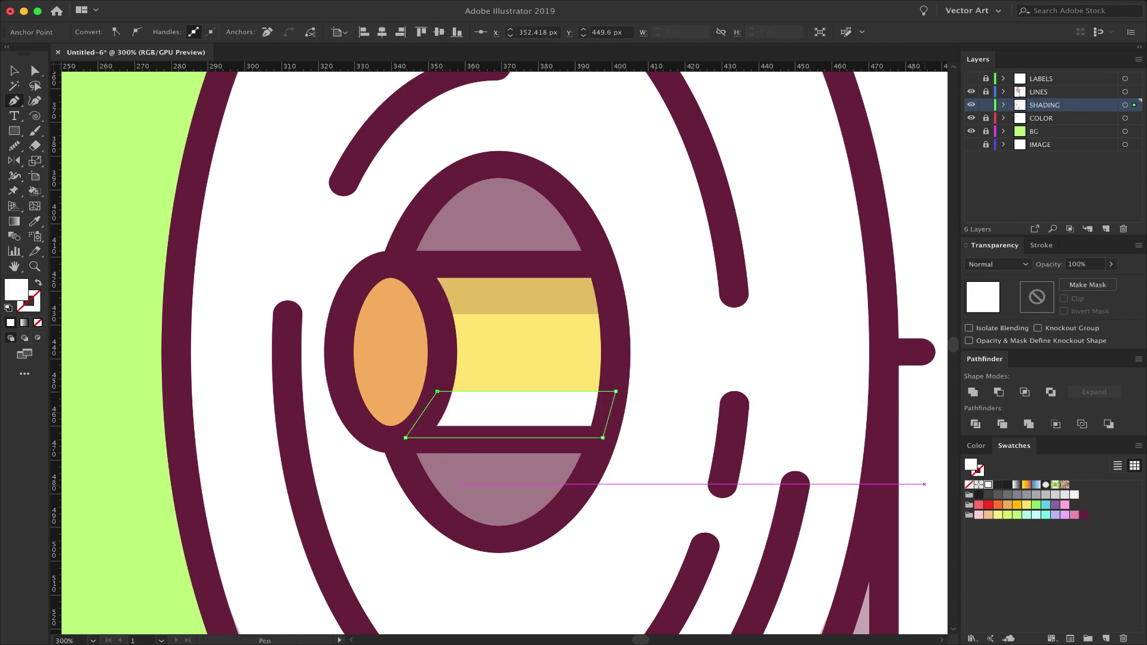
pyautogui.click(1050, 265)
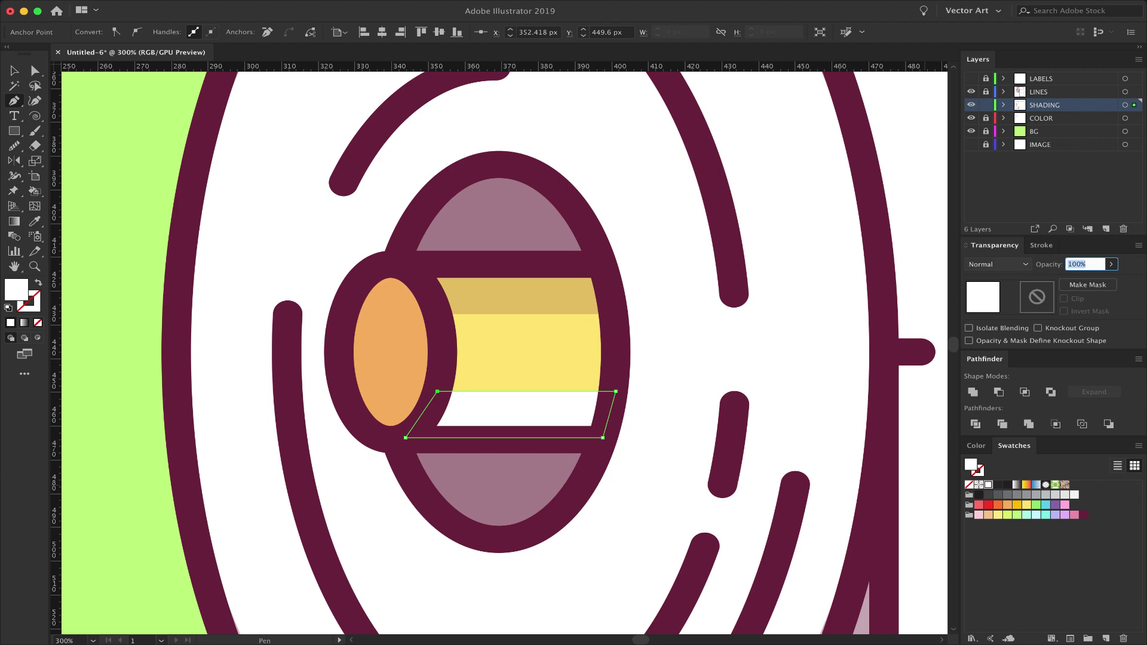
pyautogui.write('80')
pyautogui.press('Return')
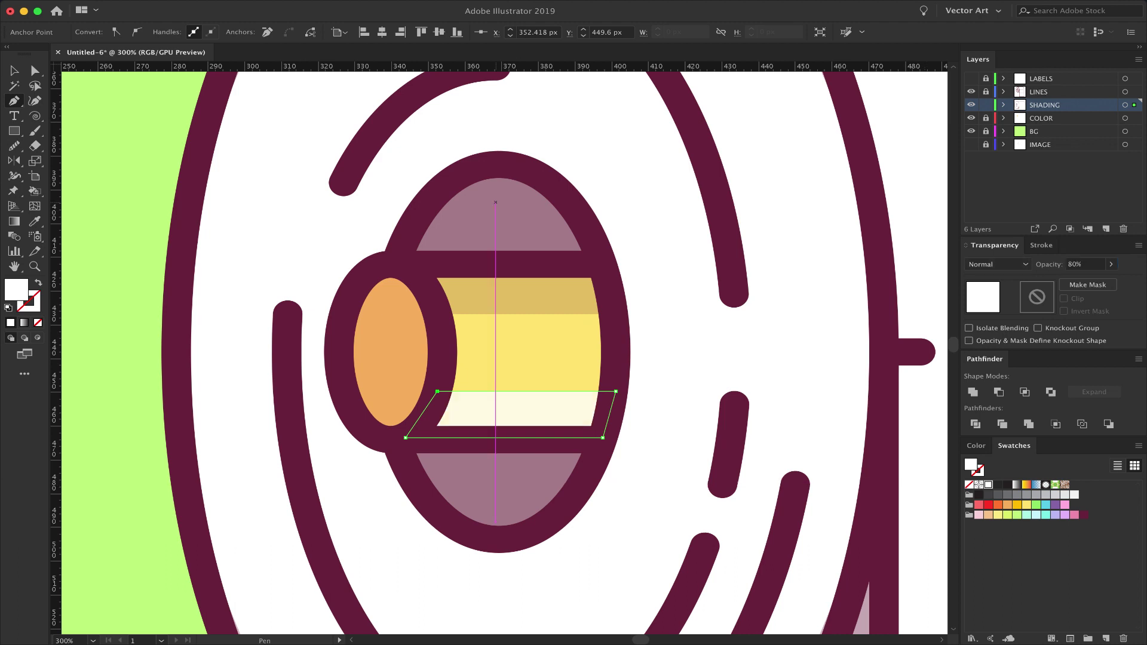
pyautogui.press('v')
pyautogui.hotkey('ctrl', 'shift', 'a')
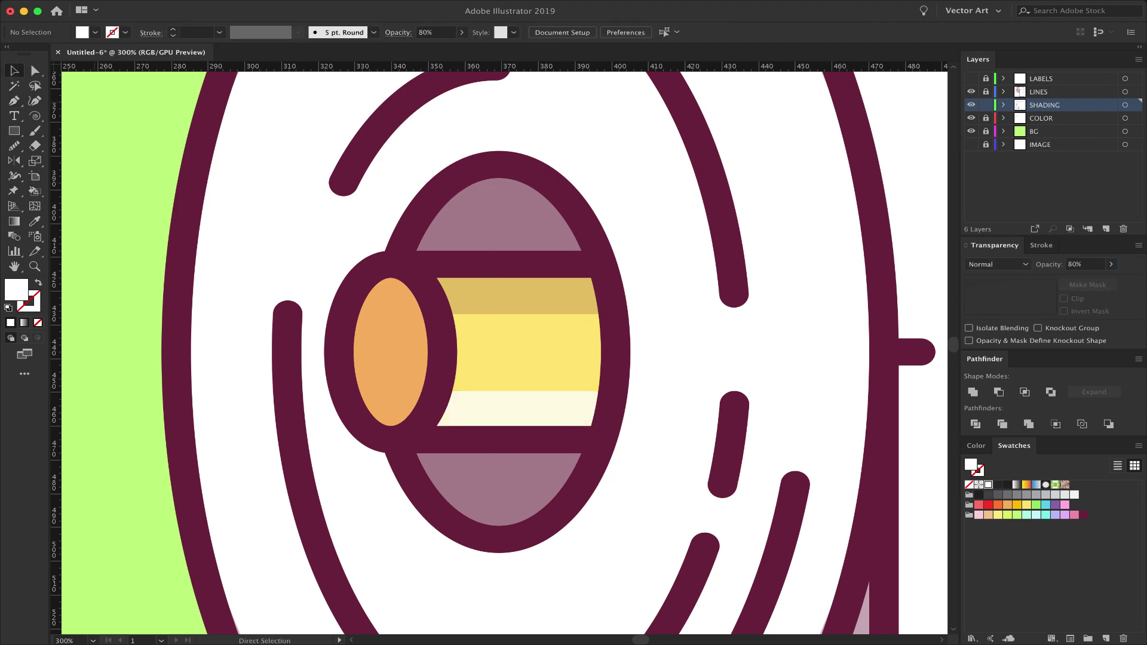
# Reduce the opacity of the white strip along the tube's lower edge to 50% and deselect it
pyautogui.hotkey('ctrl', '-')
pyautogui.hotkey('ctrl', '-')
pyautogui.hotkey('ctrl', '-')
pyautogui.hotkey('ctrl', '-')
pyautogui.hotkey('ctrl', '-')
pyautogui.hotkey('ctrl', '-')
pyautogui.hotkey('ctrl', '+')
pyautogui.hotkey('ctrl', '+')
pyautogui.hotkey('ctrl', '+')
pyautogui.hotkey('ctrl', '+')
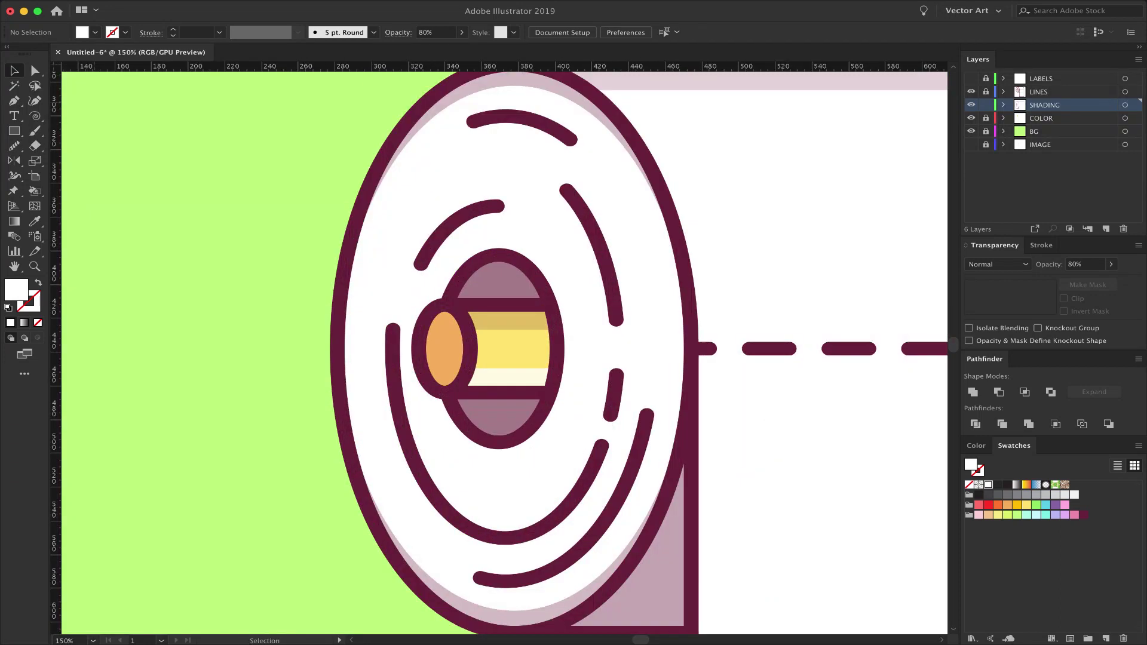
pyautogui.click(511, 377)
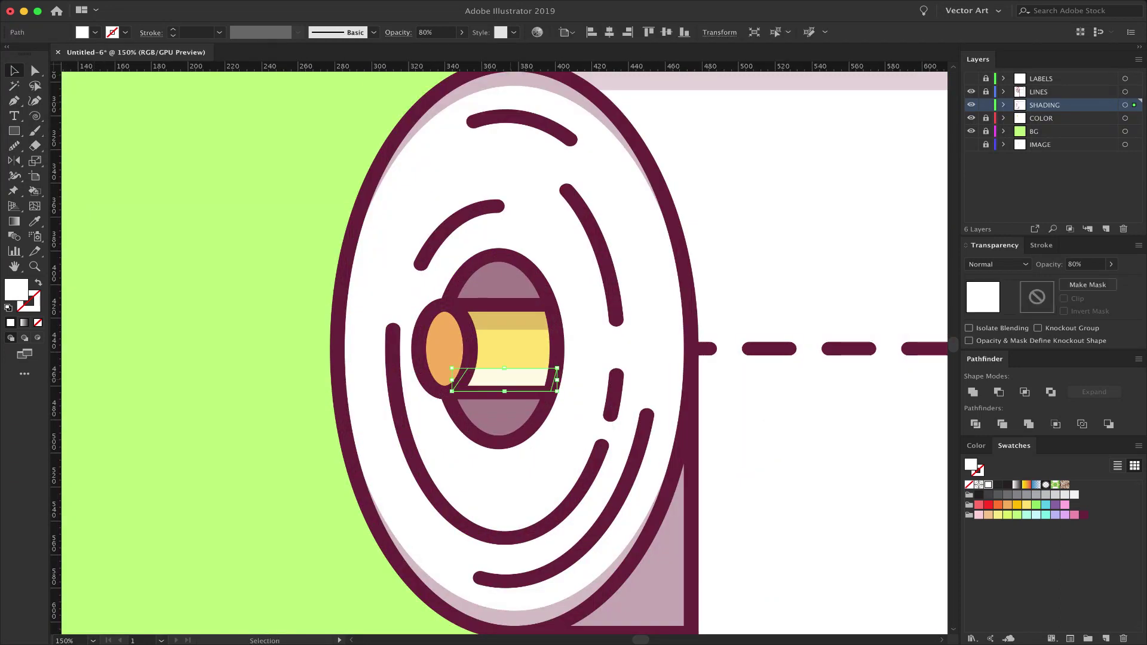
pyautogui.click(1050, 264)
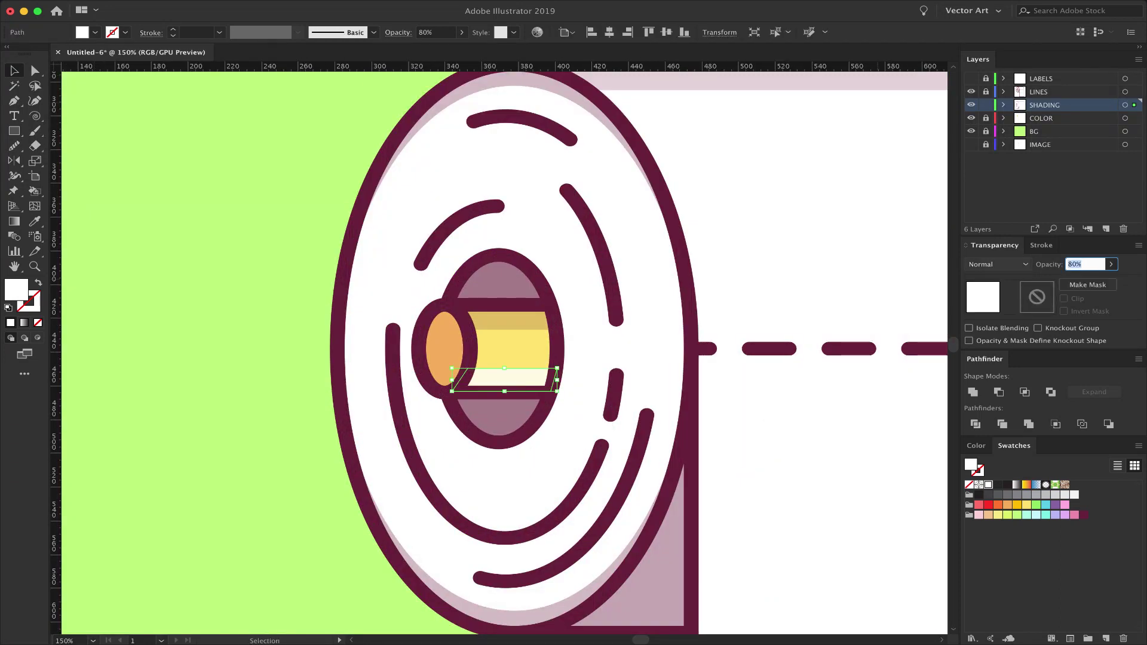
pyautogui.write('40')
pyautogui.press('Return')
pyautogui.press('Return')
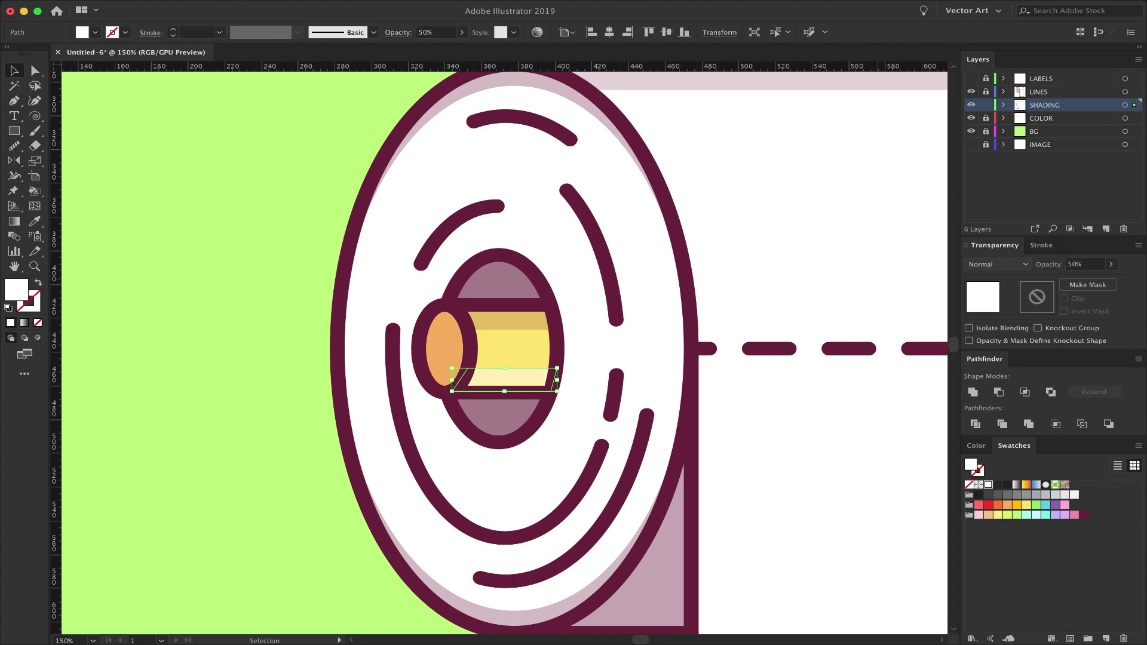
pyautogui.press('super+shift+a')
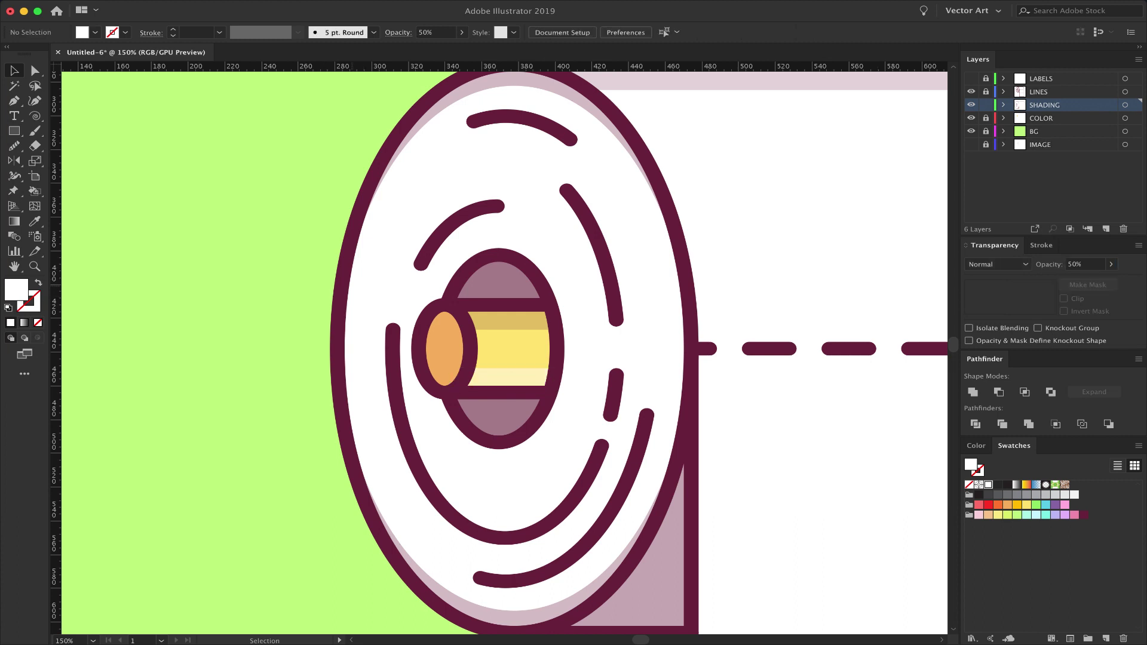
# Draw a white highlight ellipse about 6.5 by 13 px on the tube's orange end, nudge it just below center, and deselect it
pyautogui.press('super+equal')
pyautogui.press('super+equal')
pyautogui.press('l')
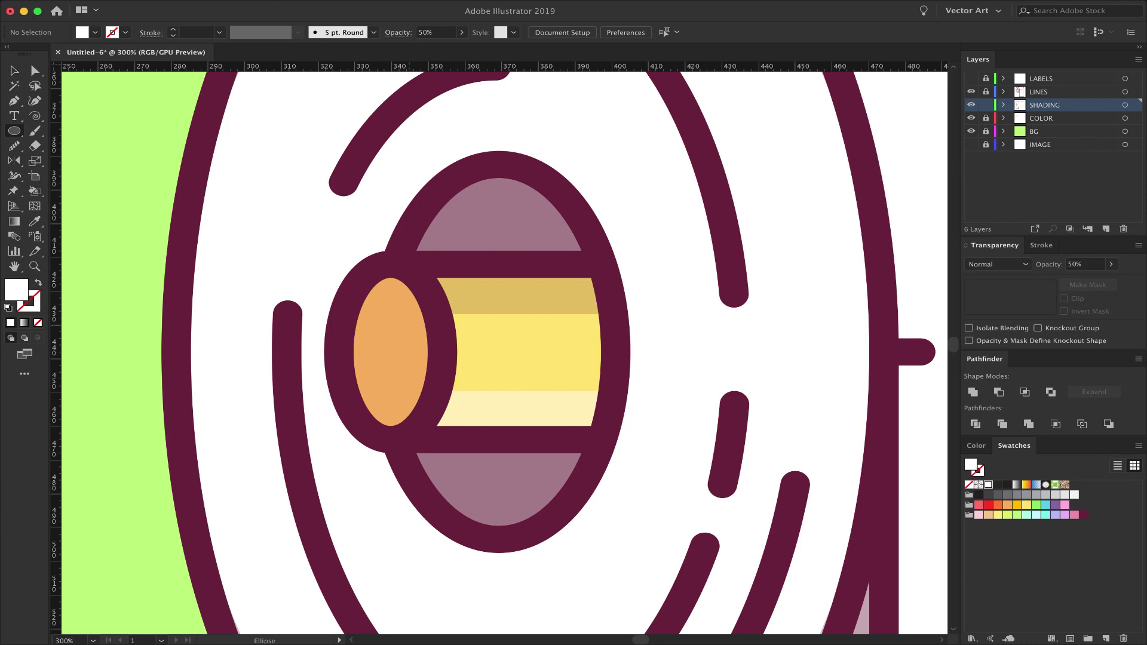
pyautogui.moveTo(381, 329); pyautogui.dragTo(406, 373)
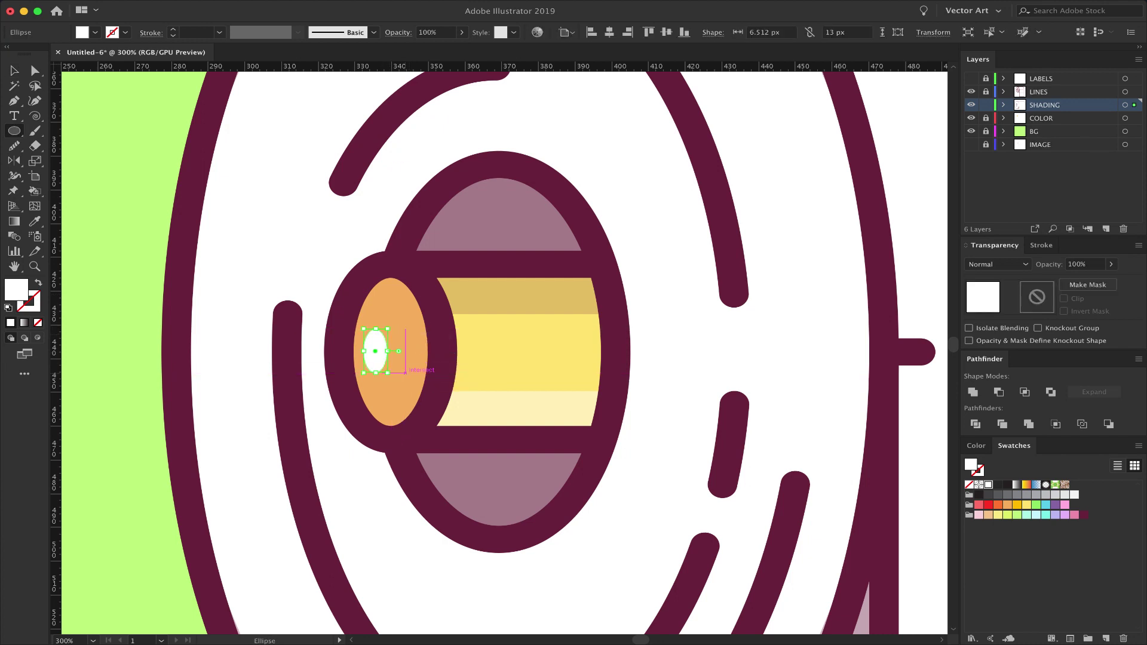
pyautogui.press('Down')
pyautogui.press('Down')
pyautogui.press('Down')
pyautogui.press('Down')
pyautogui.press('Down')
pyautogui.press('Down')
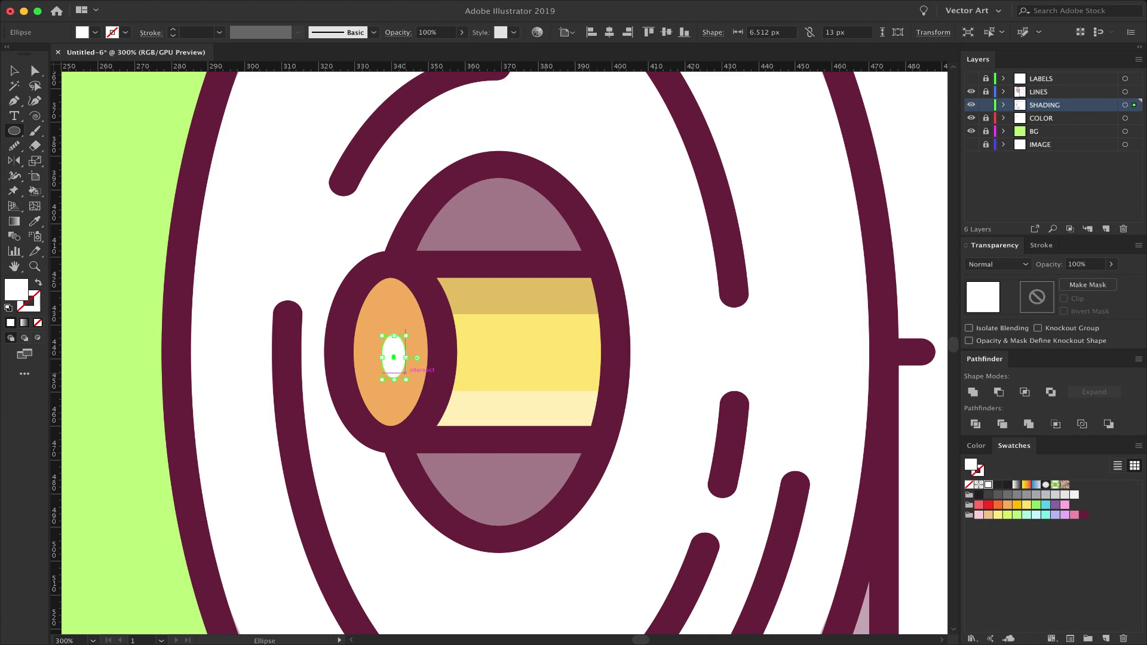
pyautogui.press('v')
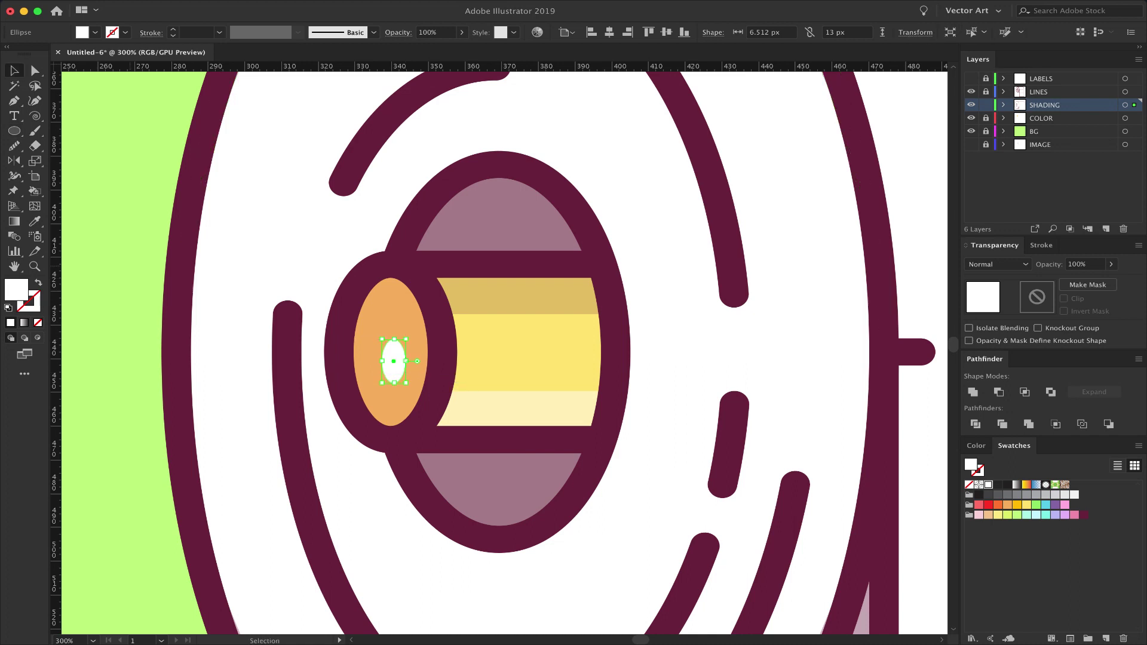
pyautogui.hotkey('ctrl', 'shift', 'a')
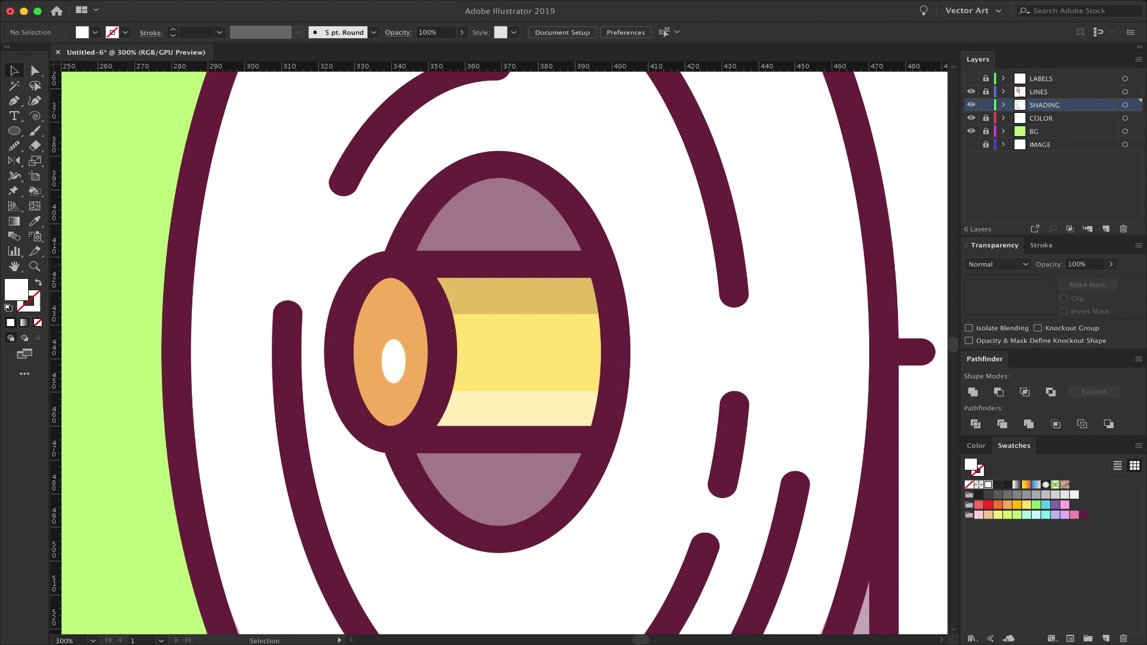
# Add a smaller copy of the white ellipse, about 3.3 by 5.8 px, in the upper-left part of the orange tube end
pyautogui.hotkey('ctrl', '+')
pyautogui.hotkey('ctrl', '+')
pyautogui.moveTo(406, 373); pyautogui.dragTo(418, 371)
pyautogui.moveTo(295, 377); pyautogui.dragTo(538, 366)
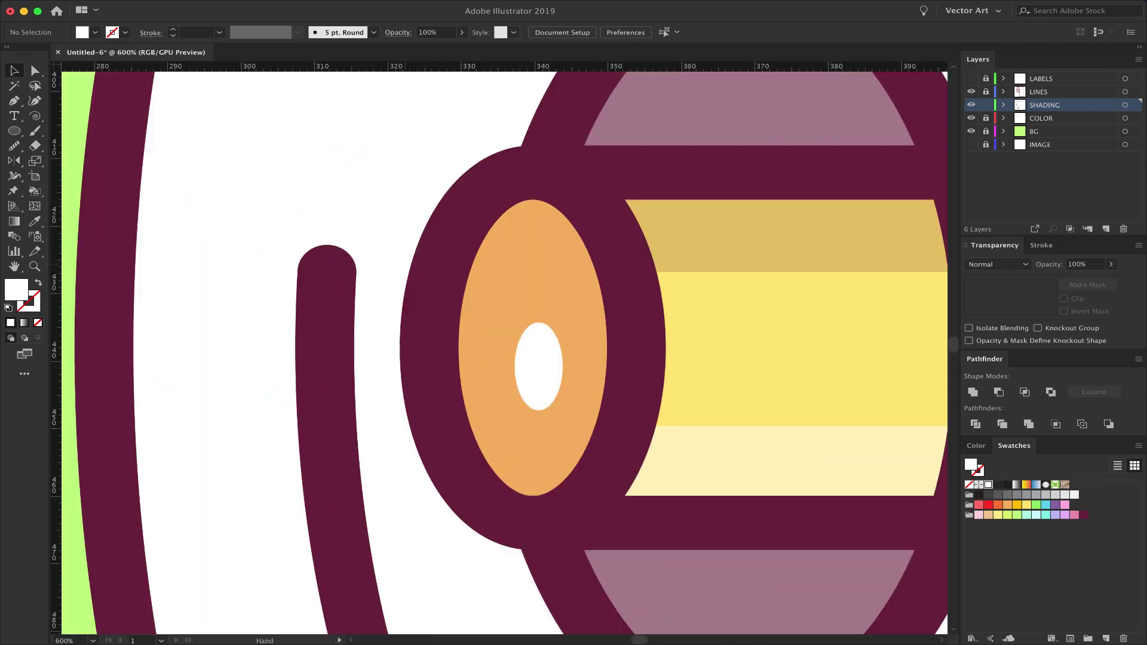
pyautogui.click(539, 373)
pyautogui.moveTo(563, 323); pyautogui.dragTo(509, 302)
pyautogui.hotkey('ctrl', 'shift', 'a')
pyautogui.click(488, 377)
# Select both white highlight ellipses, nudge them together into place on the orange tube end, and deselect them
pyautogui.press('super+minus')
pyautogui.press('super+minus')
pyautogui.press('super+minus')
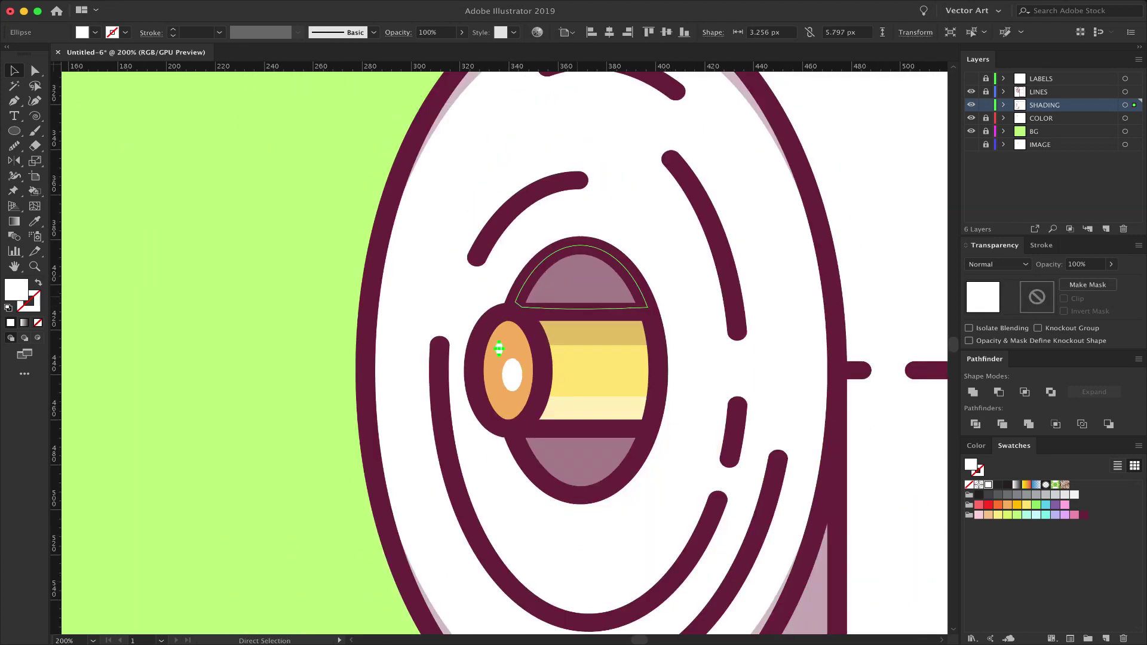
pyautogui.keyDown('shift'); pyautogui.click(512, 374); pyautogui.keyUp('shift')
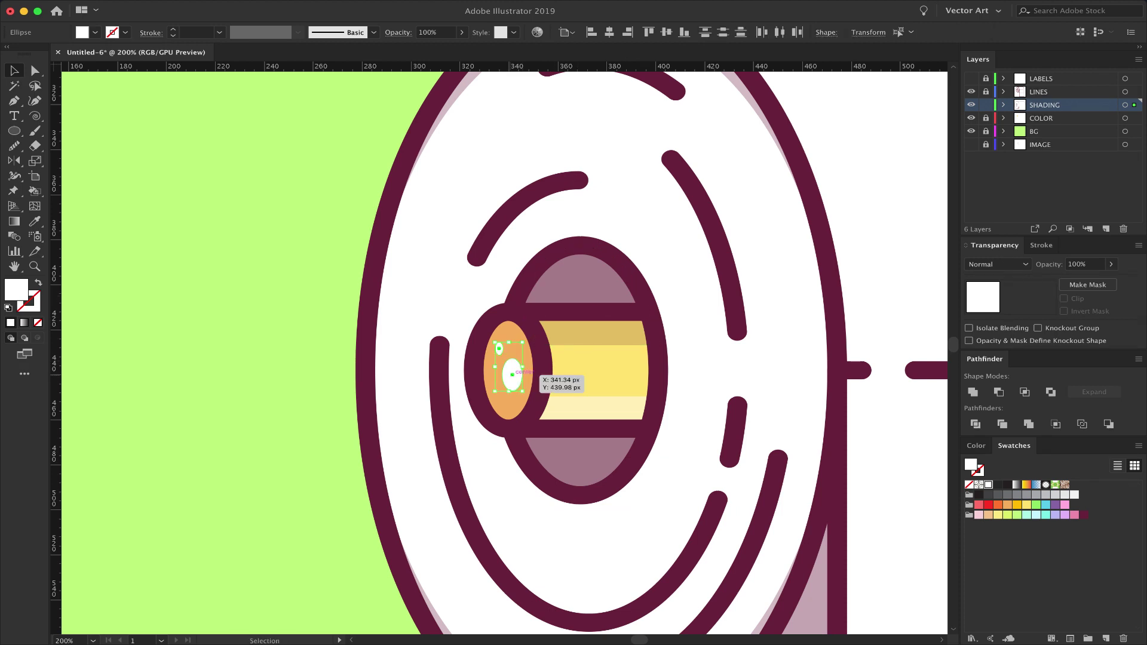
pyautogui.press('Down')
pyautogui.press('Down')
pyautogui.press('super+minus')
pyautogui.press('super+minus')
pyautogui.press('super+minus')
pyautogui.press('super+minus')
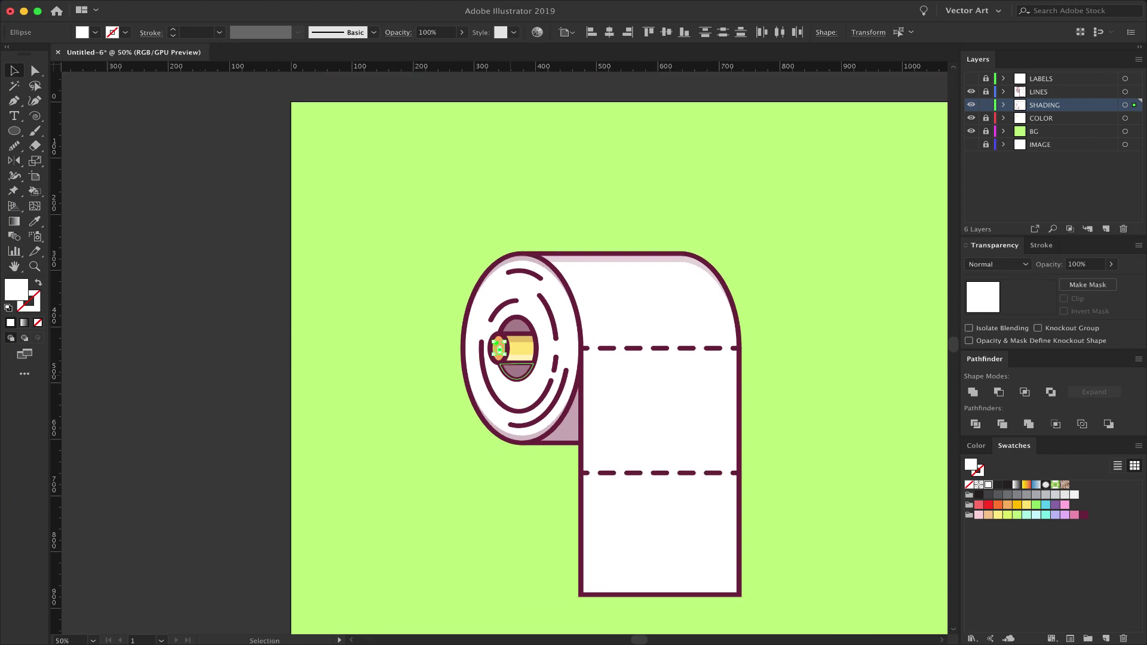
pyautogui.click(824, 317)
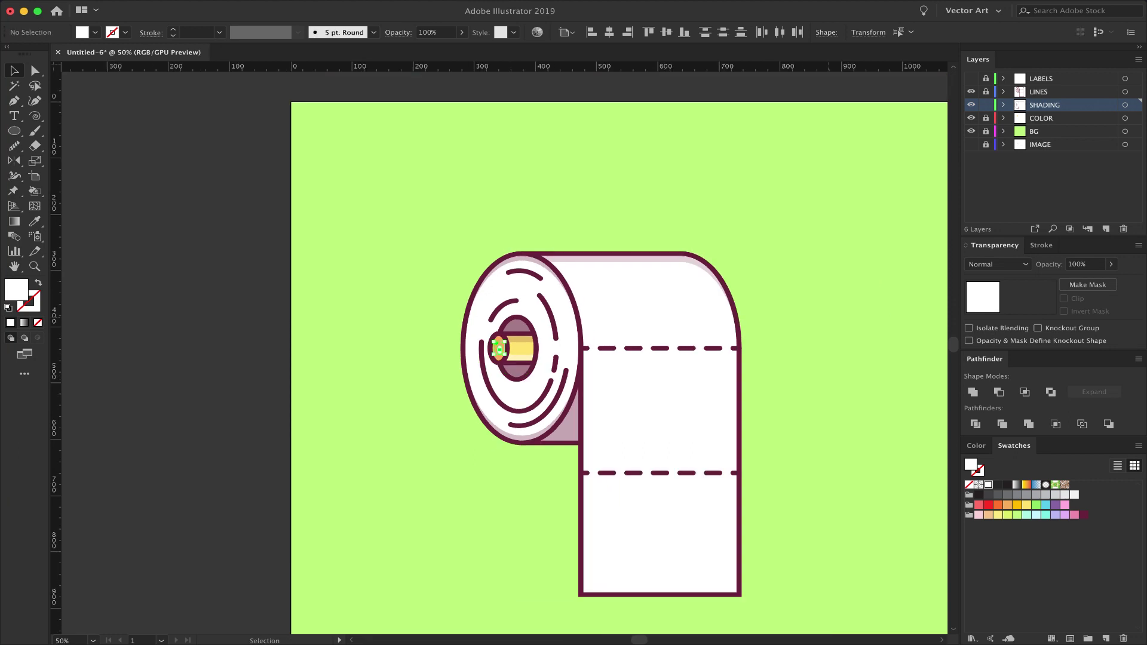
# Draw a thin rectangle across the full width of the paper sheet over the upper dashed perforation line
pyautogui.hscroll(3, 824, 316)
pyautogui.press('super+minus')
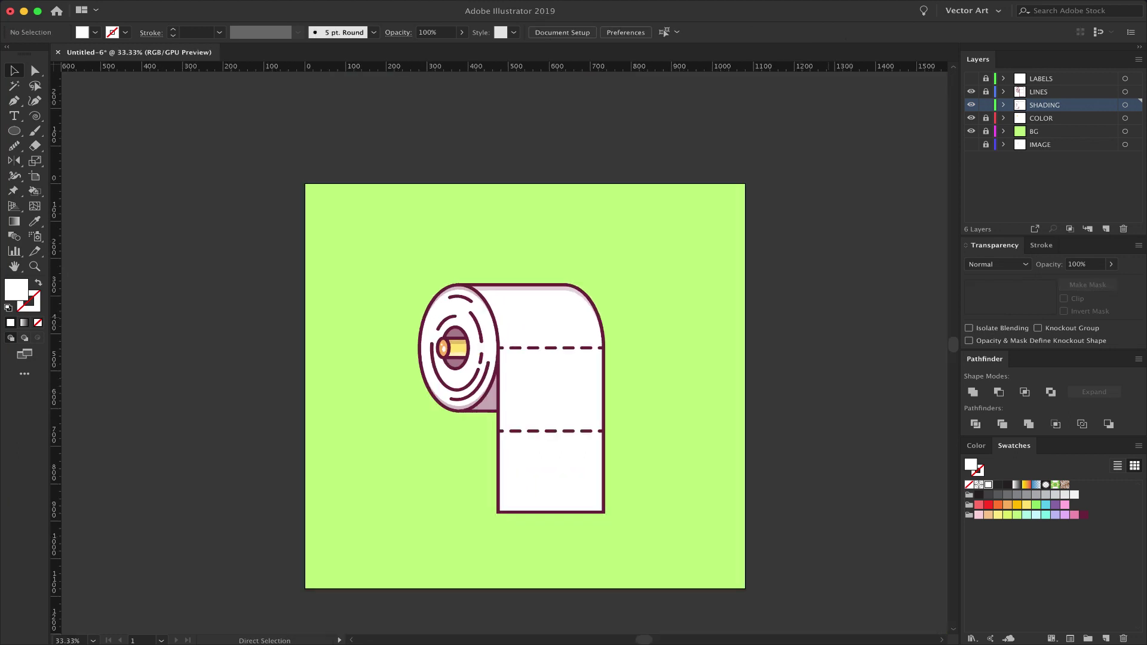
pyautogui.press('super+equal')
pyautogui.press('super+equal')
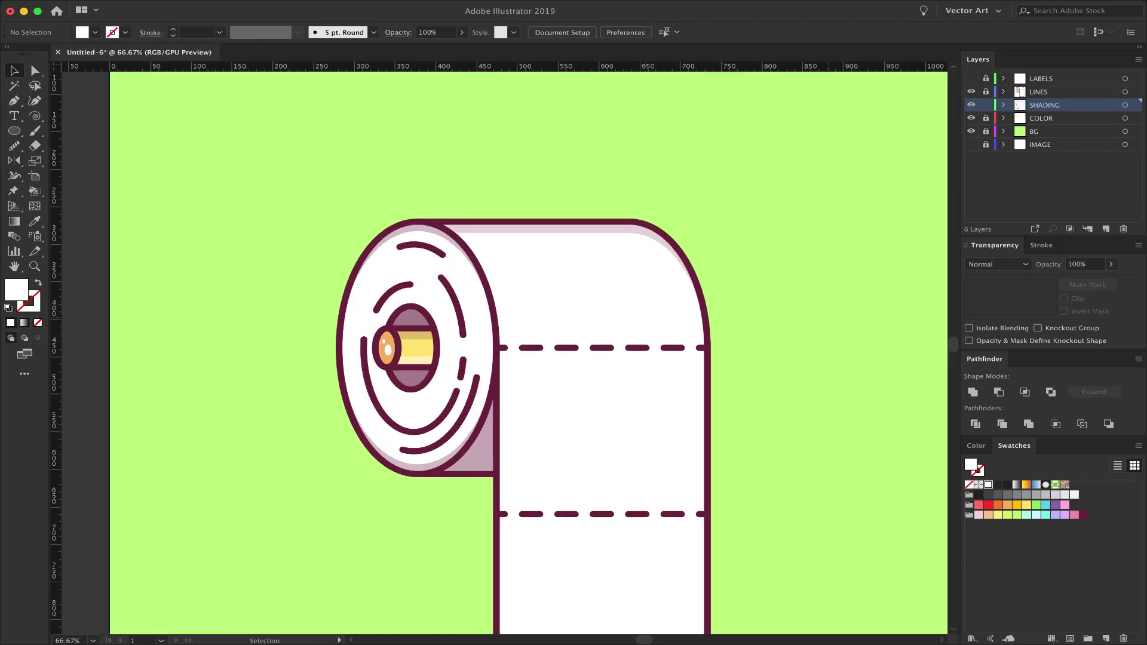
pyautogui.press('super+equal')
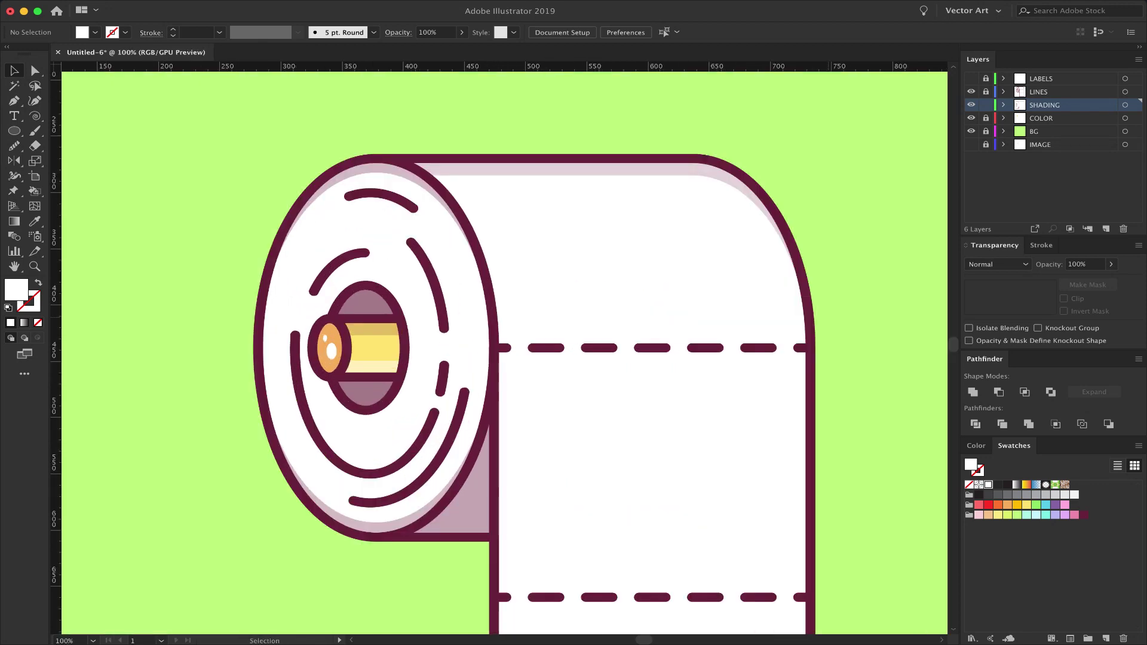
pyautogui.scroll(-3, 504, 353)
pyautogui.hscroll(1, 505, 352)
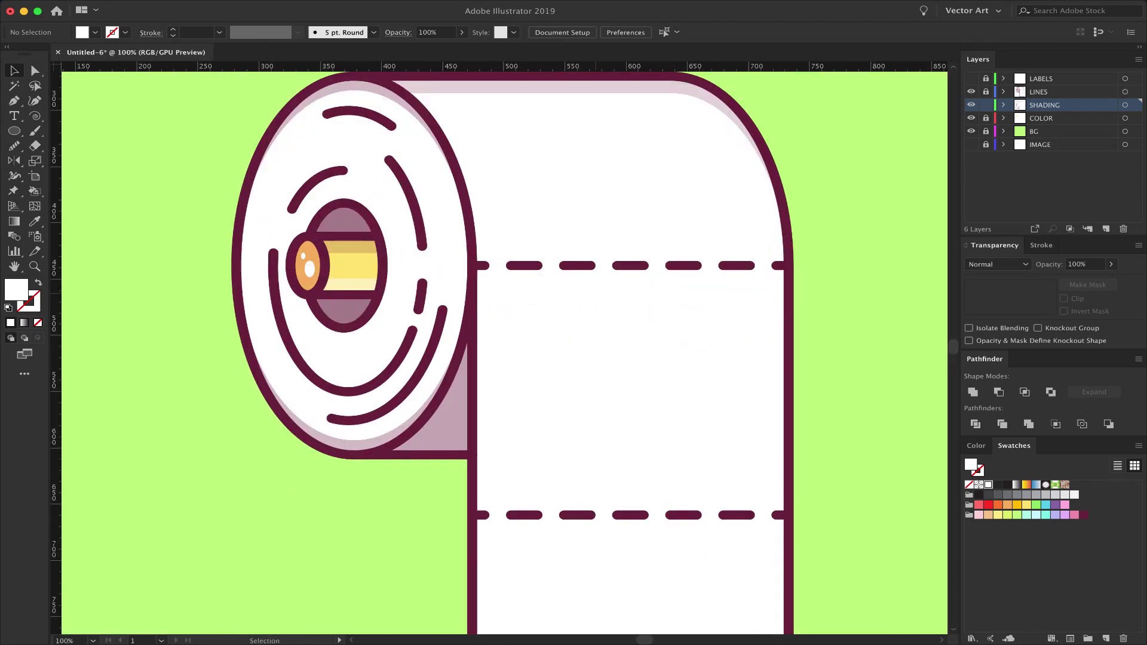
pyautogui.press('m')
pyautogui.moveTo(474, 257); pyautogui.dragTo(789, 273)
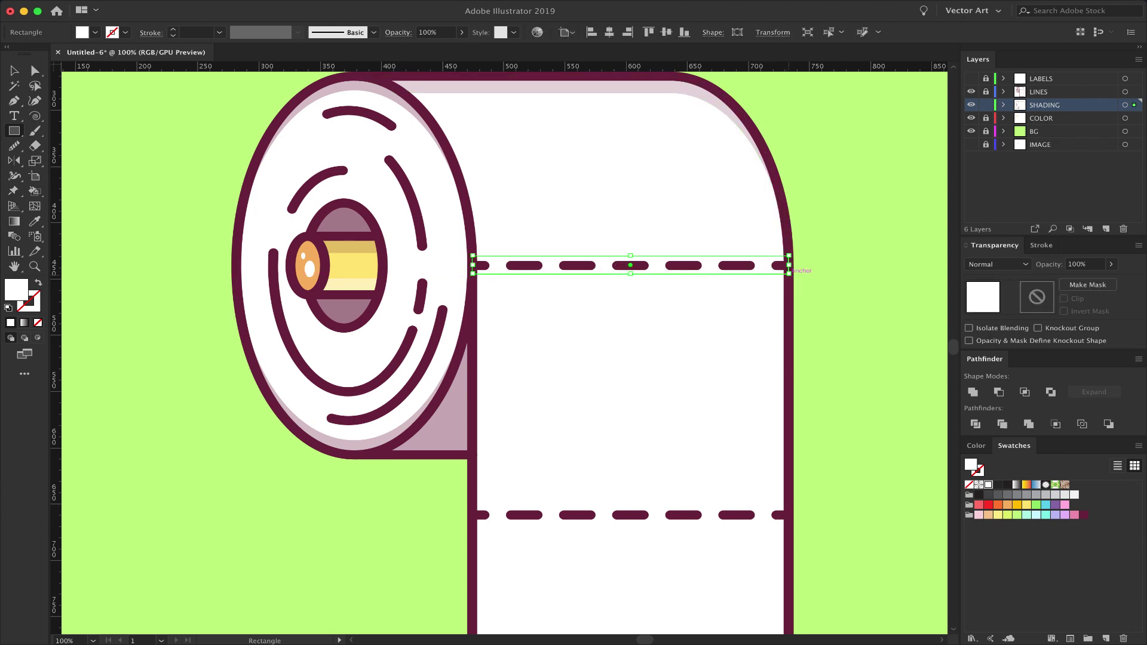
# Apply the maroon shading of the roll's lower corner to the rectangle with the Eyedropper and set its opacity to 10%
pyautogui.press('i')
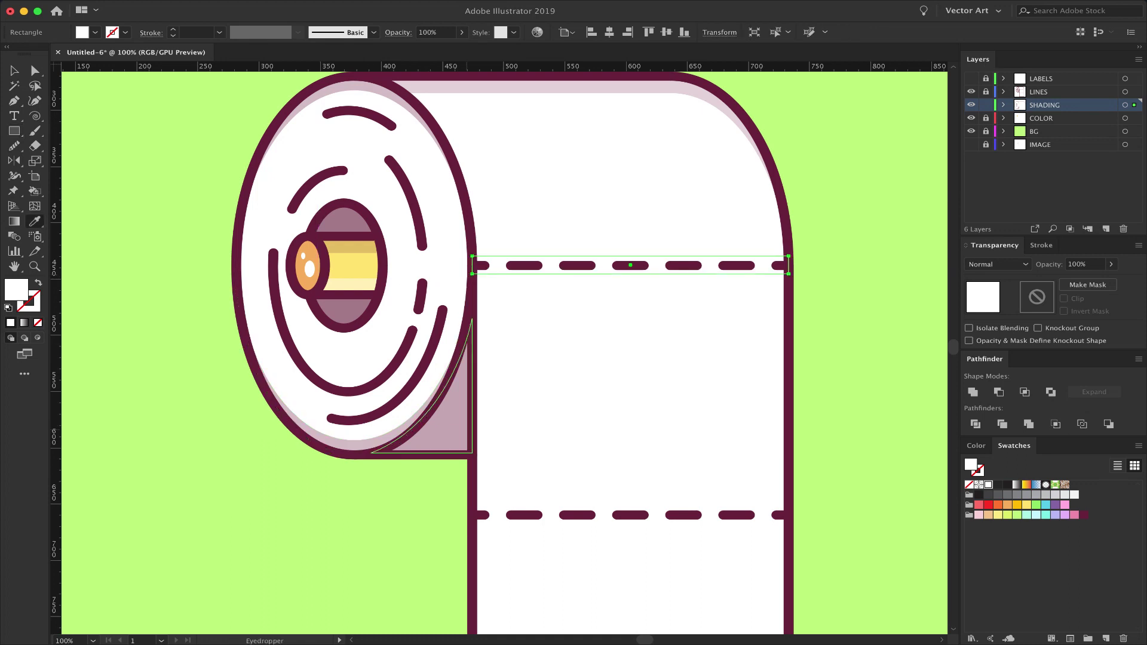
pyautogui.click(449, 417)
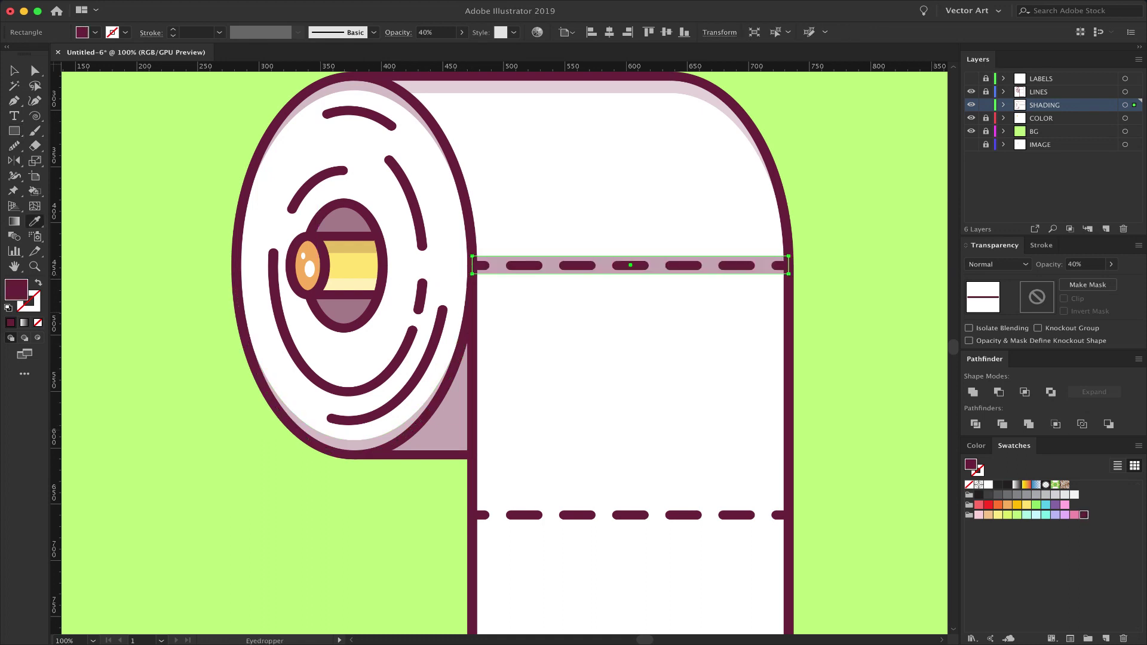
pyautogui.click(1076, 264)
pyautogui.write('9')
pyautogui.press('Return')
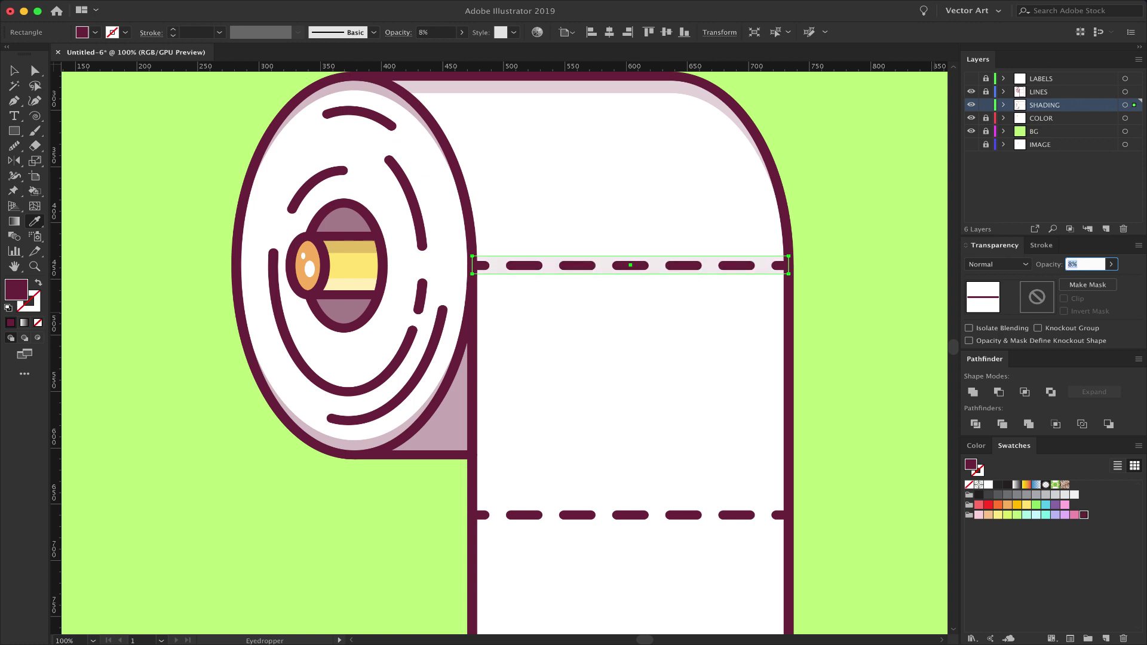
pyautogui.write('10')
pyautogui.press('Return')
pyautogui.press('v')
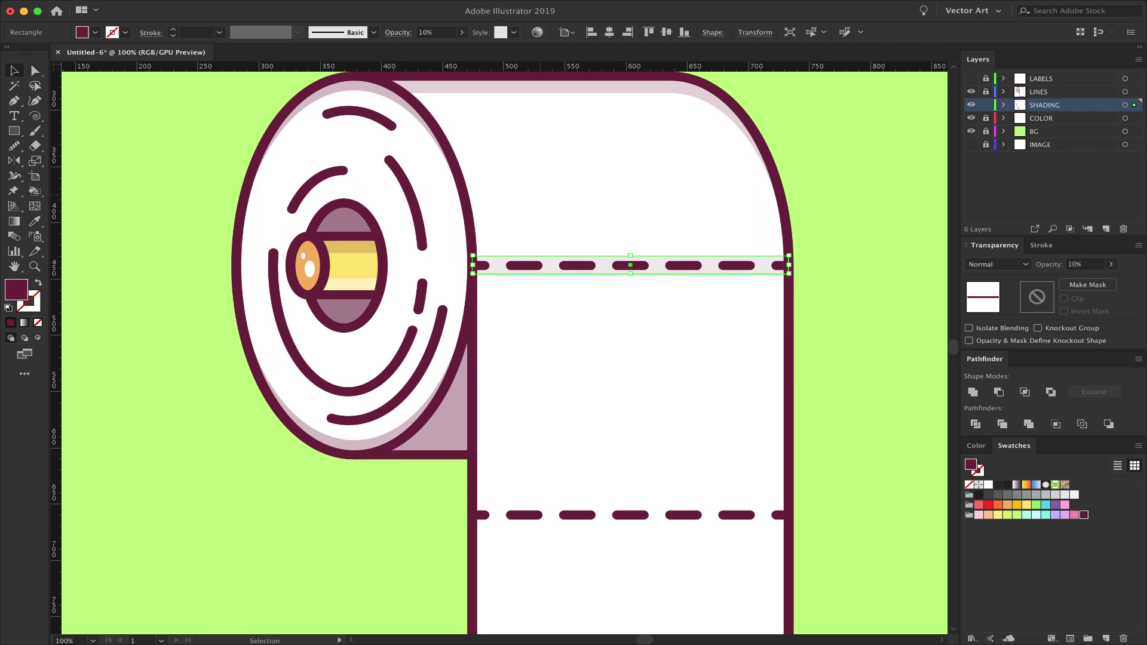
# Make the shading strip slightly taller, symmetrically about the upper dashed line, and deselect it
pyautogui.press('super+equal')
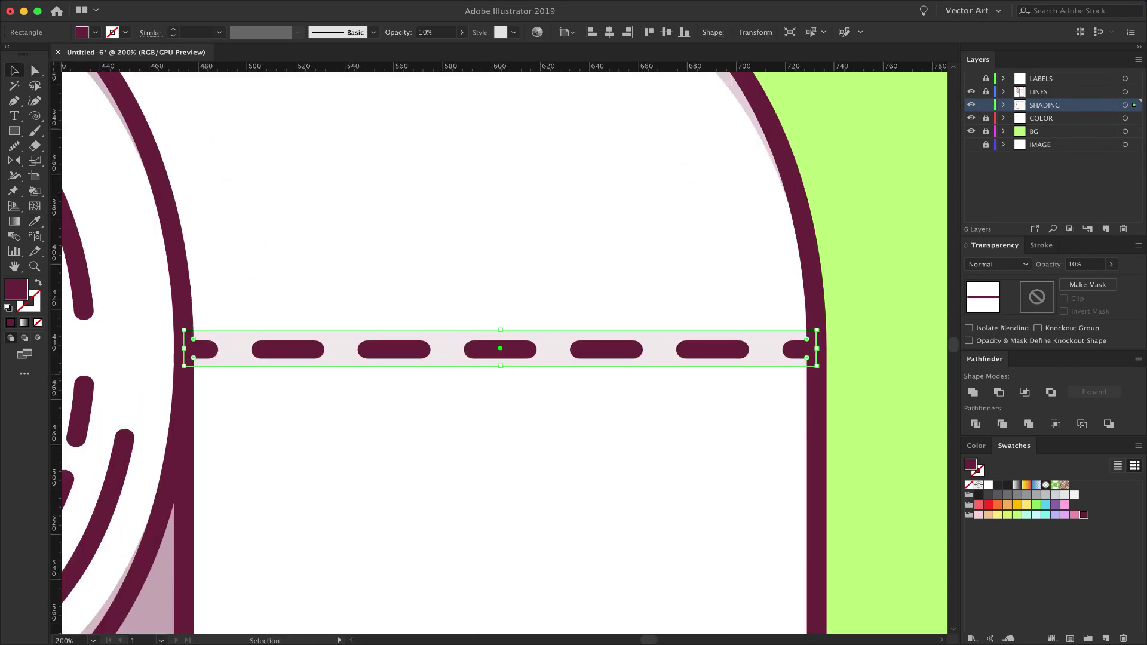
pyautogui.moveTo(501, 366); pyautogui.dragTo(501, 366)
pyautogui.press('a')
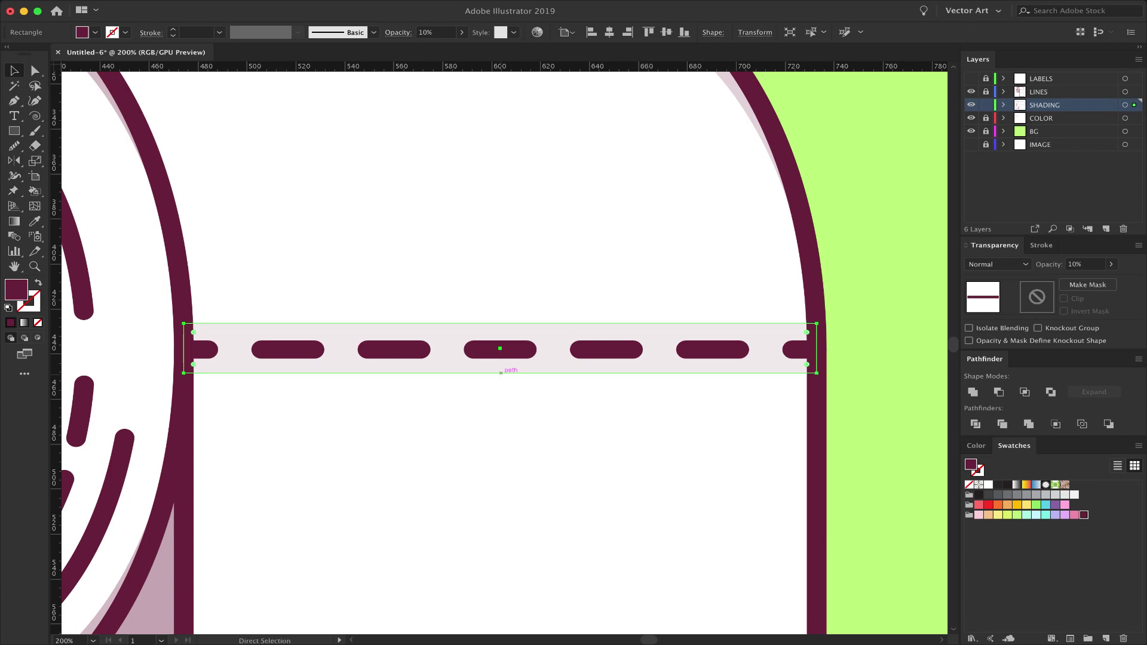
pyautogui.press('super+minus')
pyautogui.press('super+minus')
pyautogui.press('super+minus')
pyautogui.press('v')
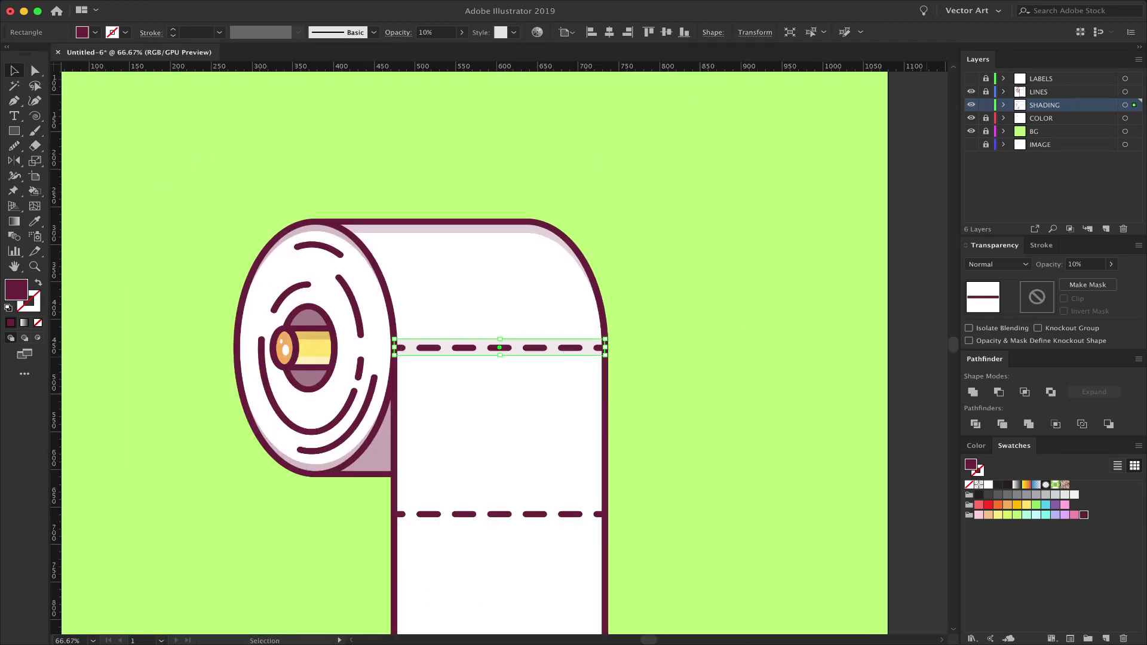
pyautogui.click(501, 412)
# Duplicate the shading strip onto the lower dashed perforation line, centered on the dashes, and deselect it
pyautogui.moveTo(500, 412); pyautogui.dragTo(463, 296)
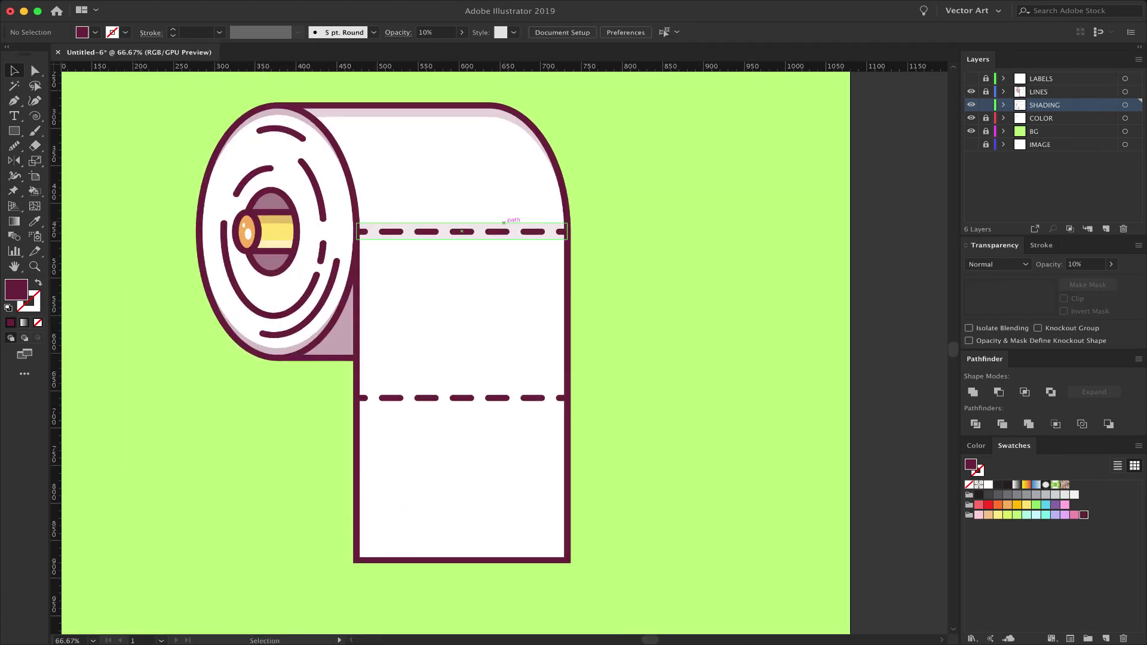
pyautogui.moveTo(504, 223)
pyautogui.mouseDown()
pyautogui.moveTo(583, 327)
pyautogui.moveTo(515, 390)
pyautogui.mouseUp()
pyautogui.press('super+equal')
pyautogui.press('super+equal')
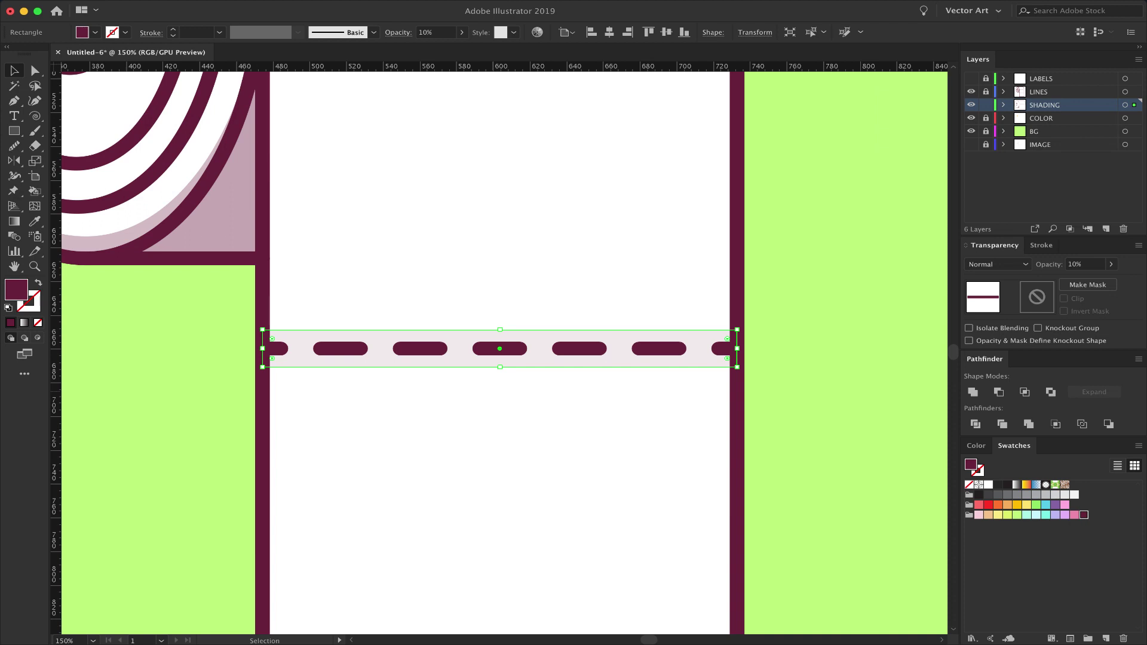
pyautogui.press('super+minus')
pyautogui.press('super+minus')
pyautogui.press('super+minus')
pyautogui.press('super+minus')
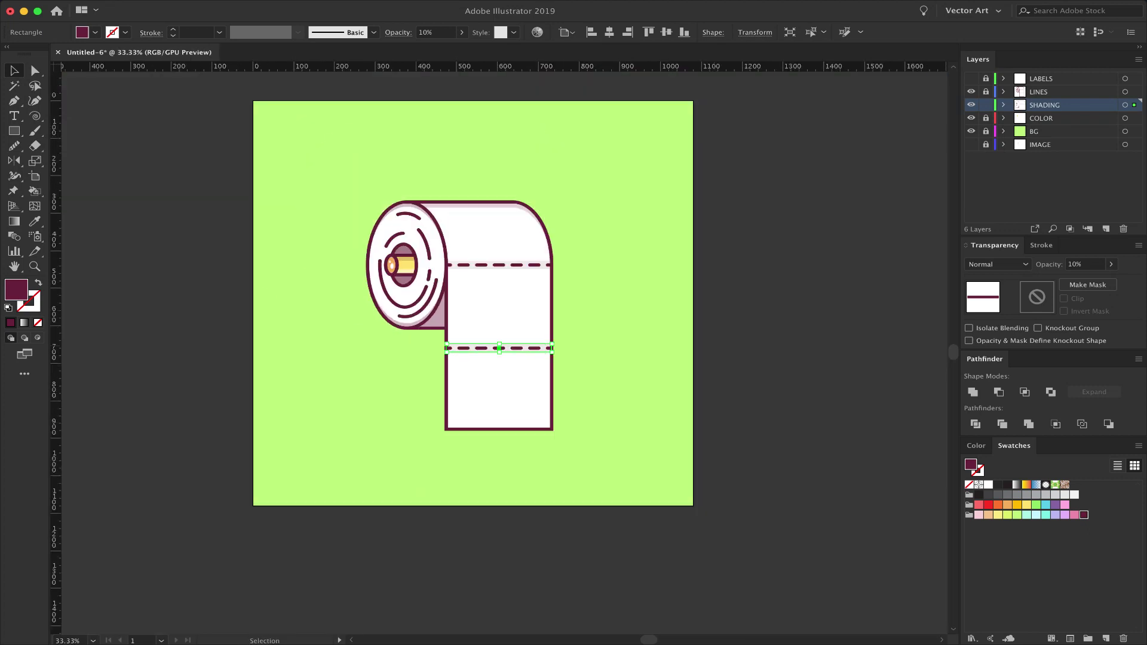
pyautogui.press('super+shift+a')
pyautogui.press('super+plus')
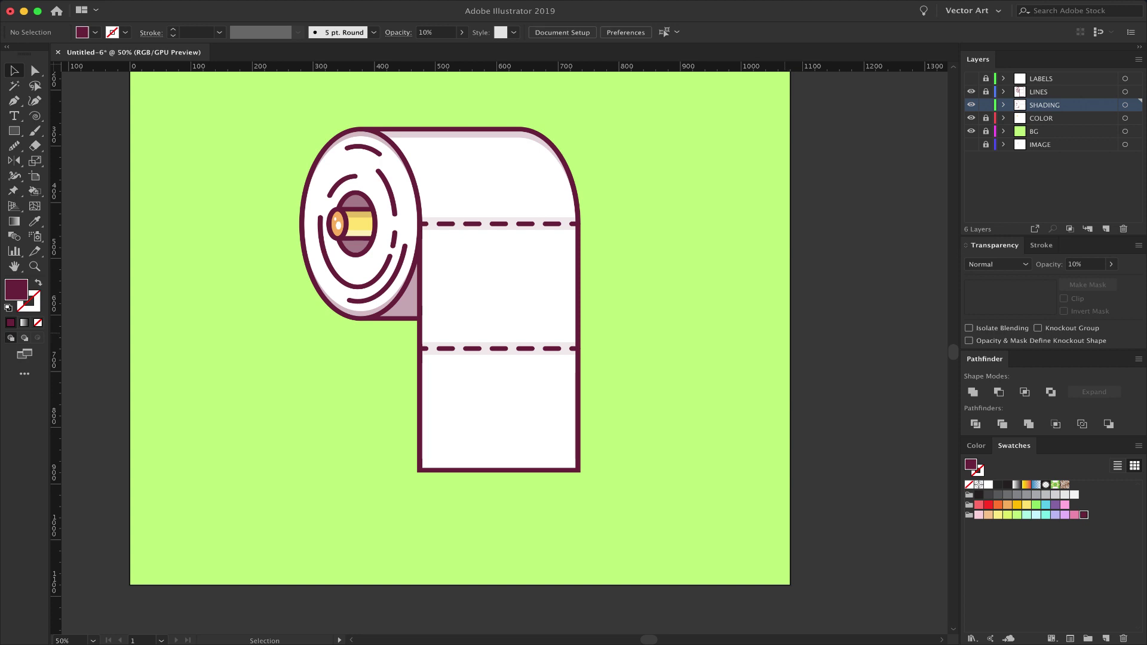
# Set the opacity of both shading strips over the dashed perforation lines to 15% and deselect them
pyautogui.scroll(2, 421, 346)
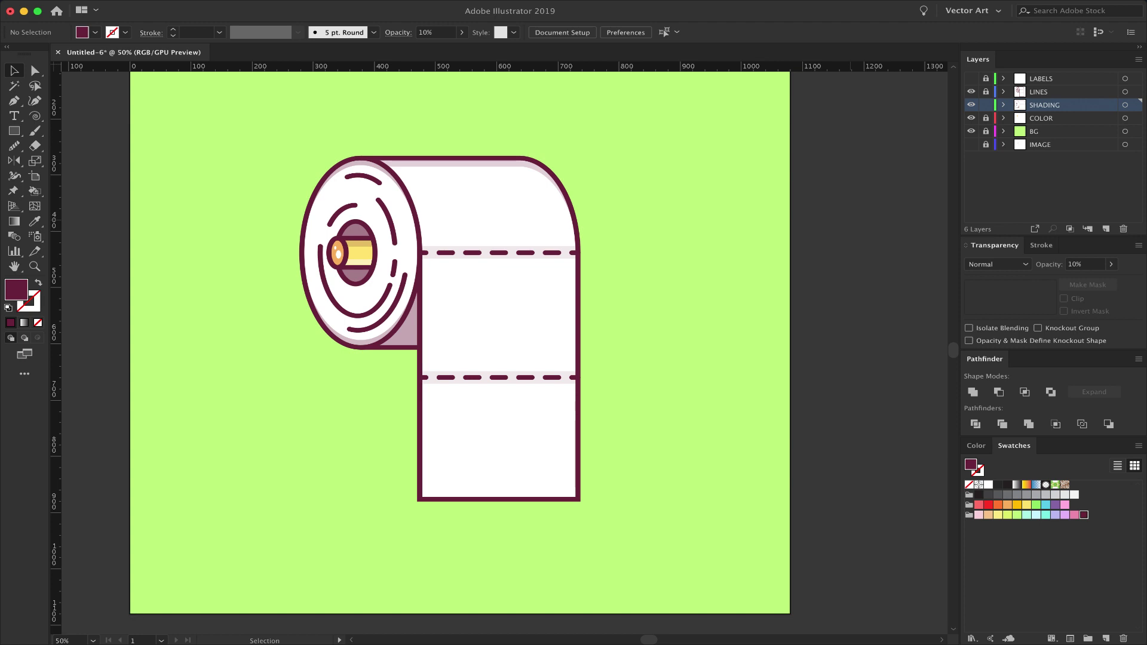
pyautogui.press('super+minus')
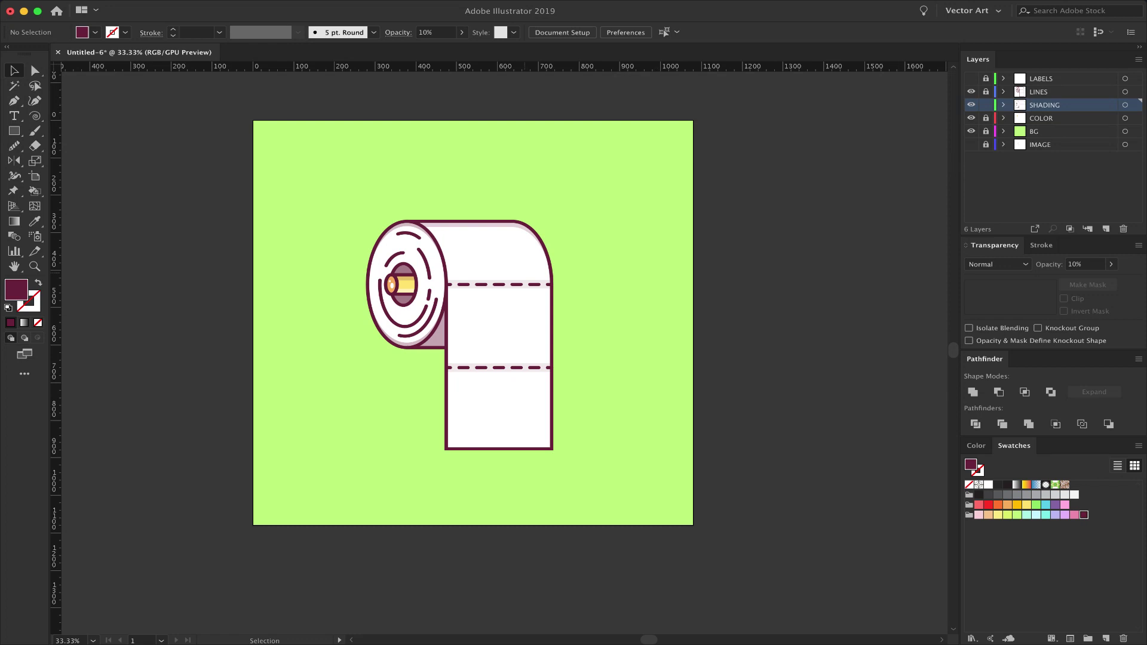
pyautogui.click(529, 285)
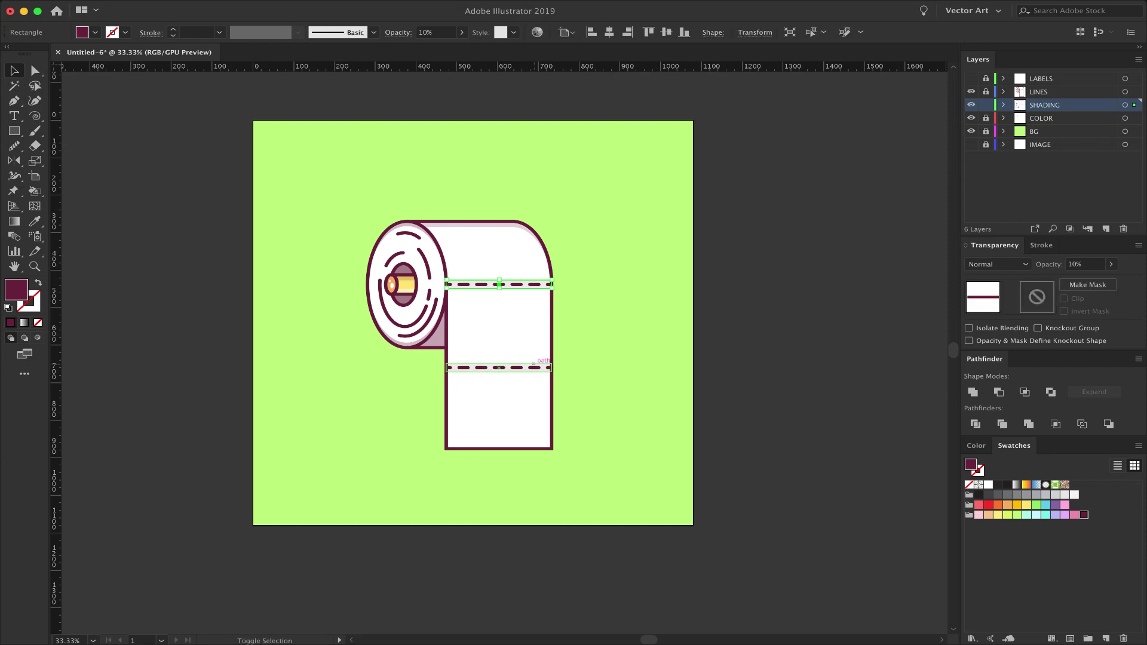
pyautogui.keyDown('shift'); pyautogui.click(534, 365); pyautogui.keyUp('shift')
pyautogui.click(1080, 264)
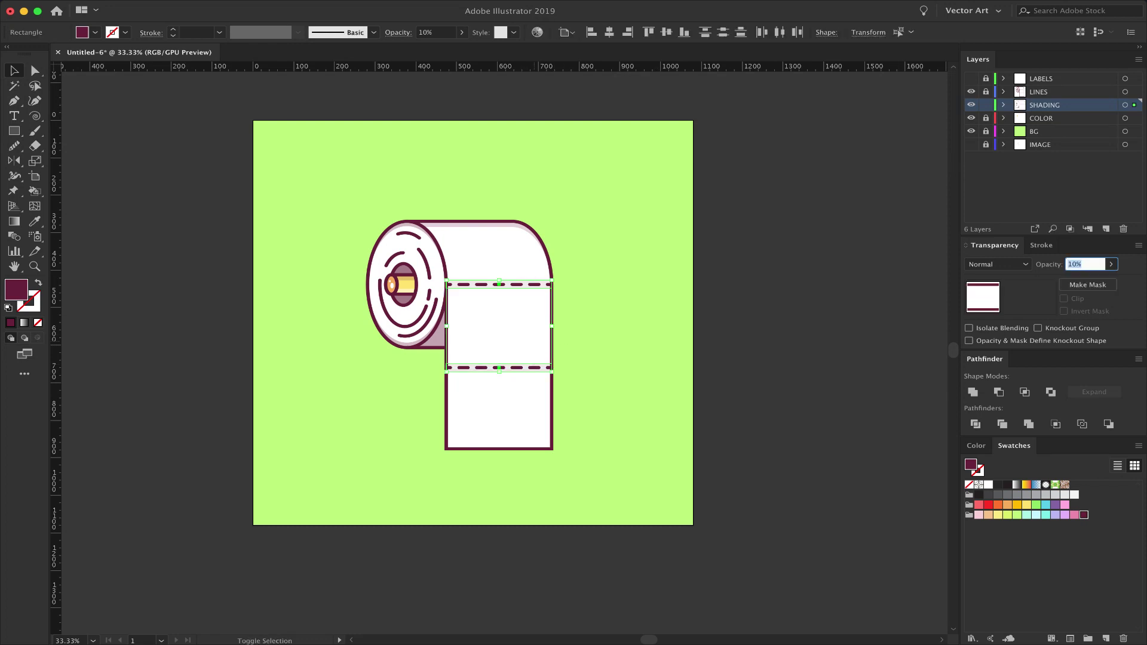
pyautogui.write('15')
pyautogui.press('Return')
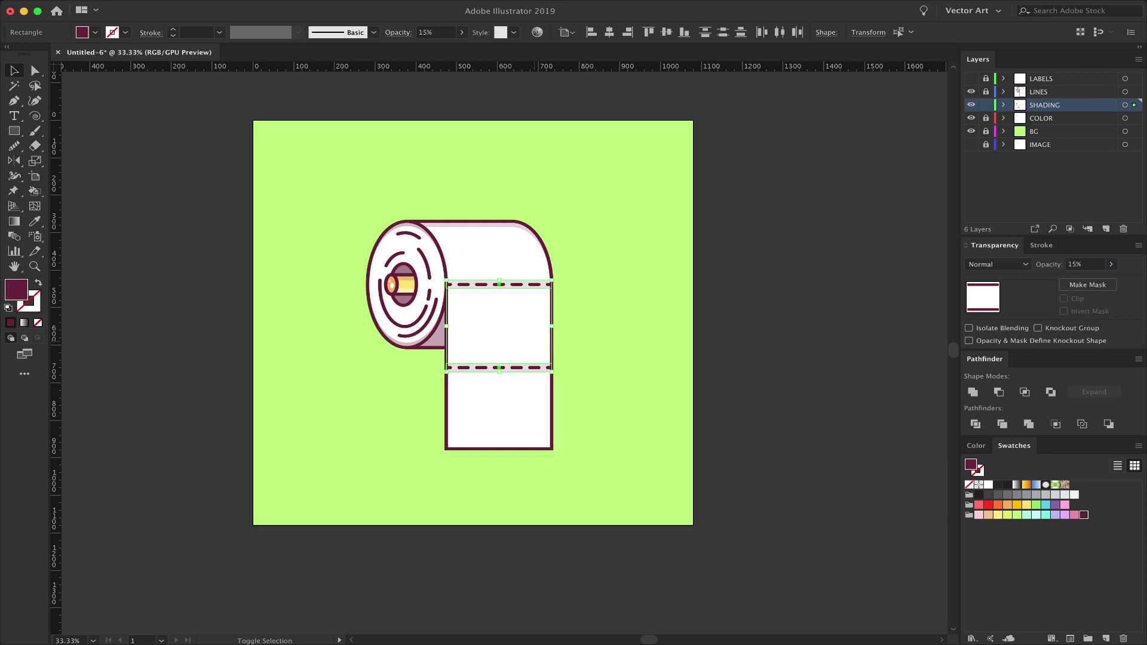
pyautogui.click(856, 184)
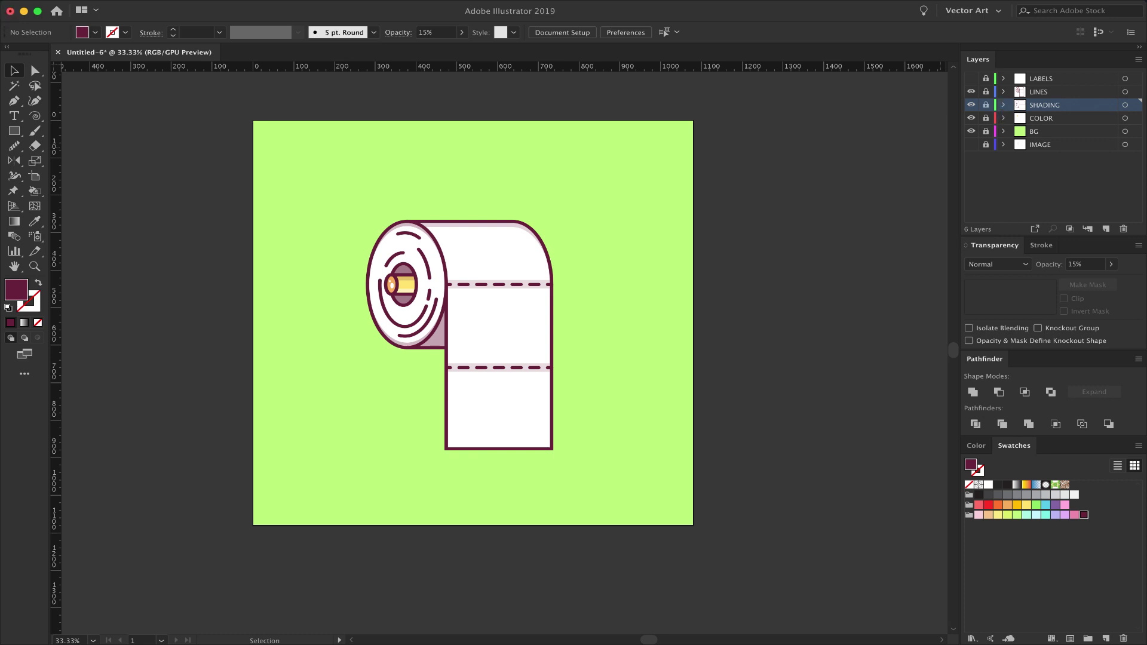
# Add a new layer and move it between the COLOR and BG layers
pyautogui.click(1106, 229)
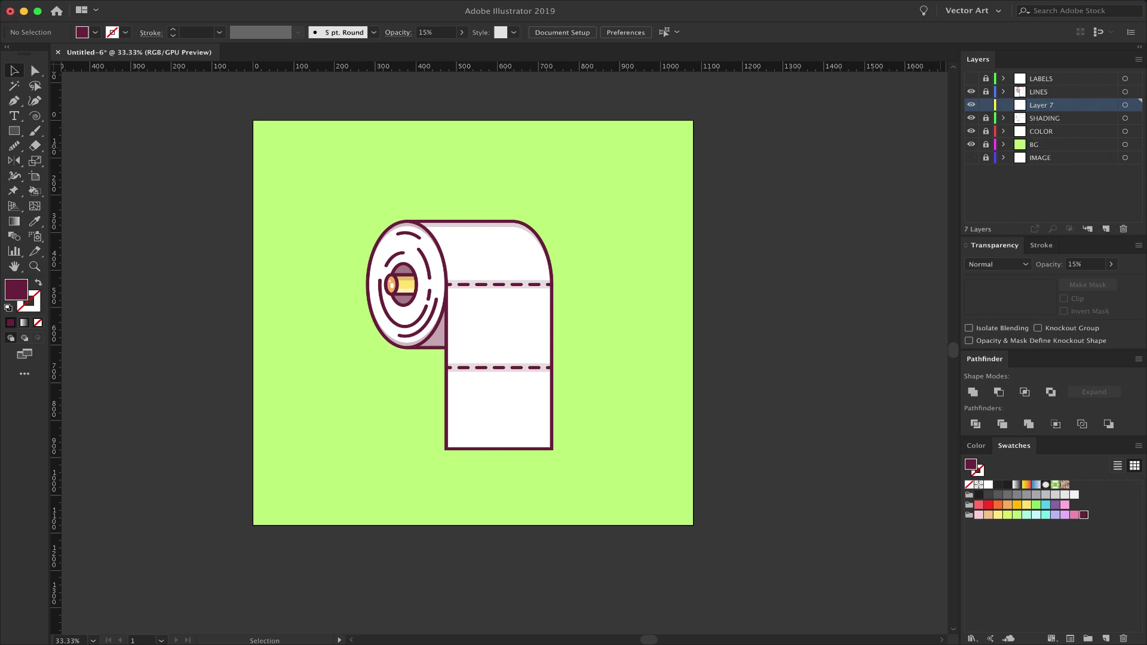
pyautogui.moveTo(1042, 105); pyautogui.dragTo(1043, 138)
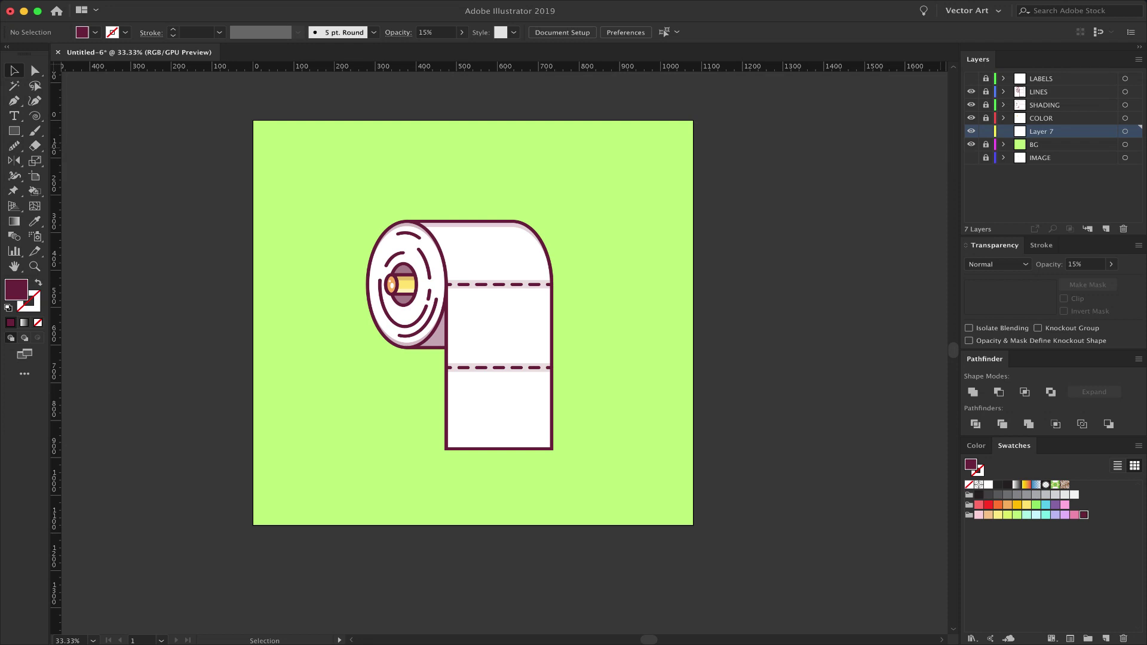
pyautogui.press('super+equal')
pyautogui.press('super+equal')
pyautogui.press('super+equal')
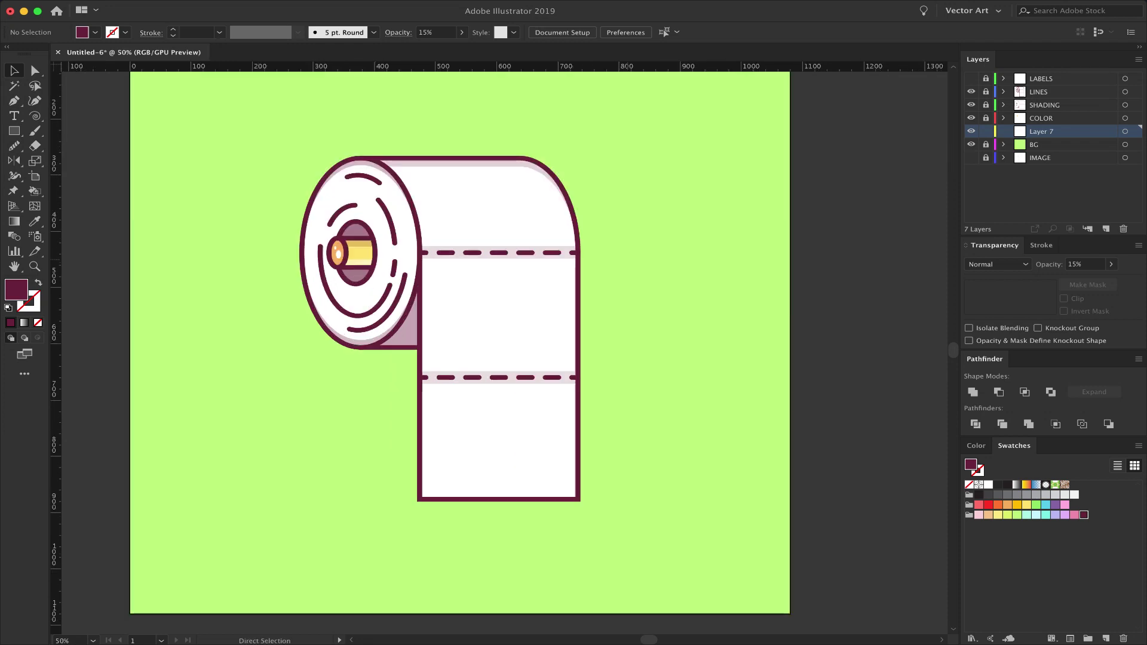
pyautogui.moveTo(577, 229); pyautogui.dragTo(767, 313)
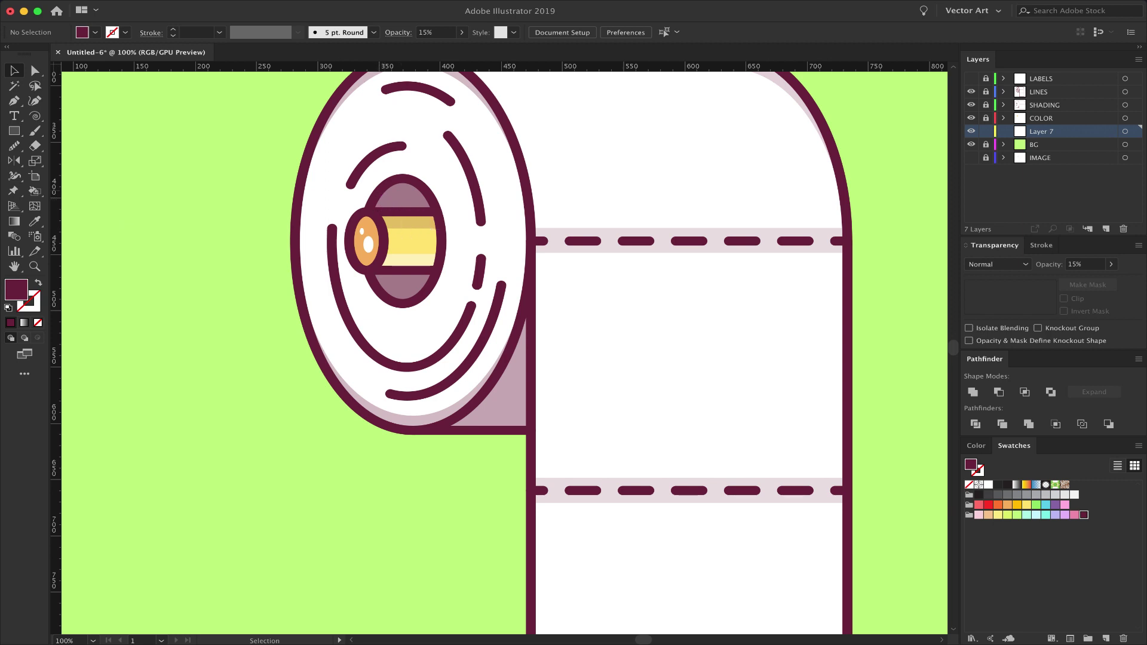
pyautogui.press('super+minus')
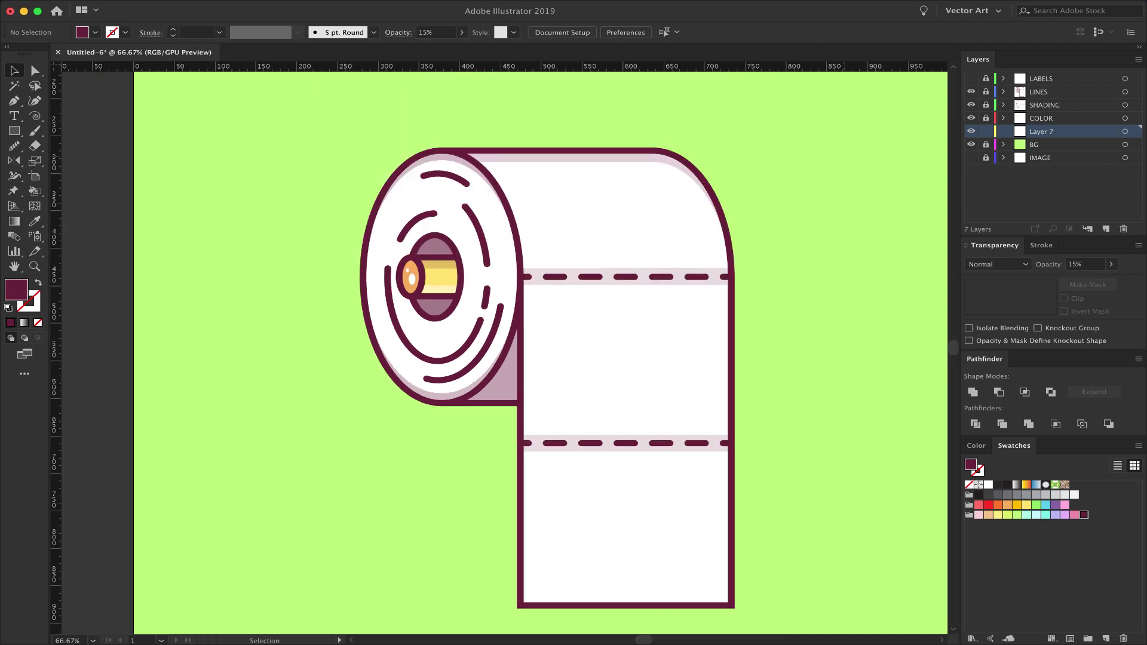
pyautogui.press('super+minus')
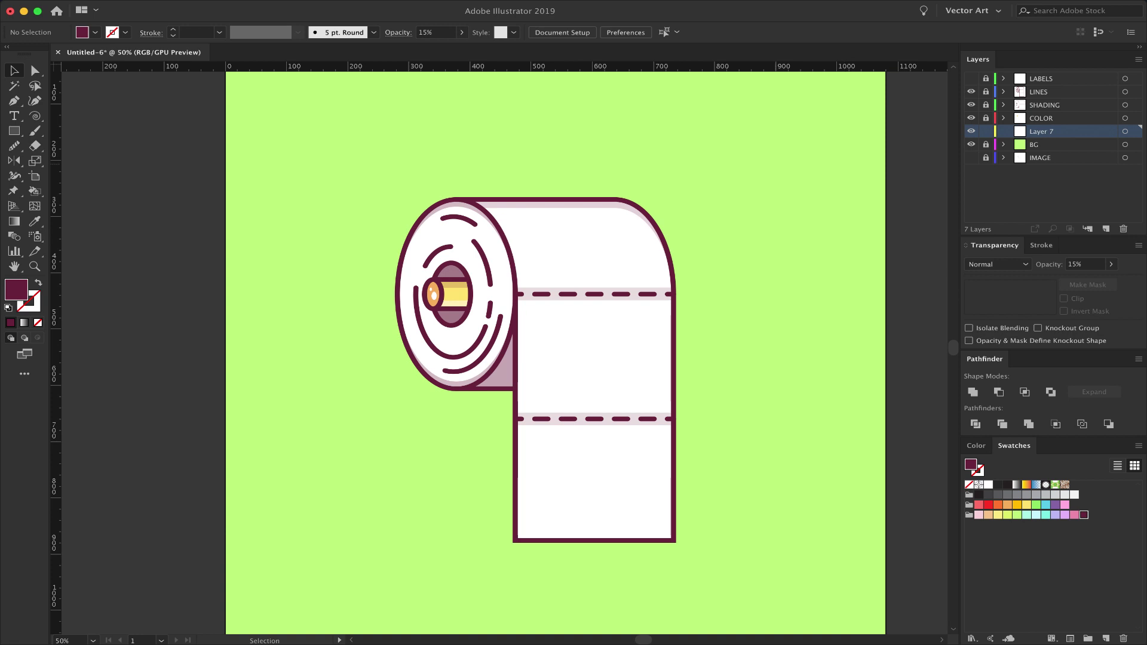
# Lock the new layer, unlock LINES, copy all of its line art and lock LINES again
pyautogui.click(985, 132)
pyautogui.click(986, 92)
pyautogui.click(1040, 92)
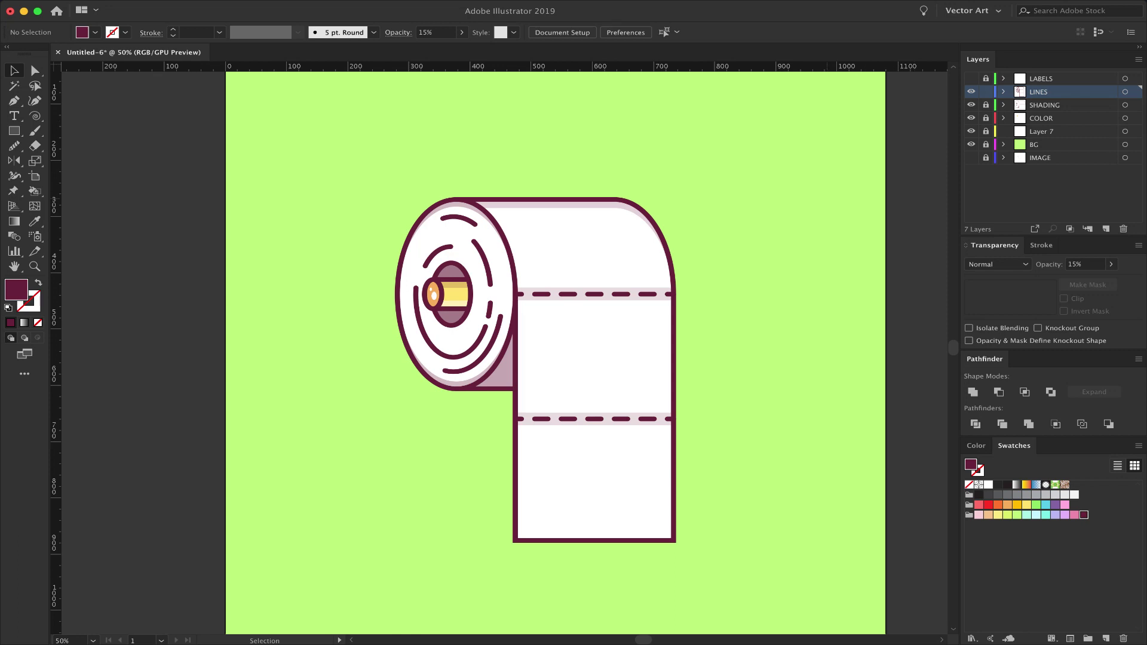
pyautogui.press('super+a')
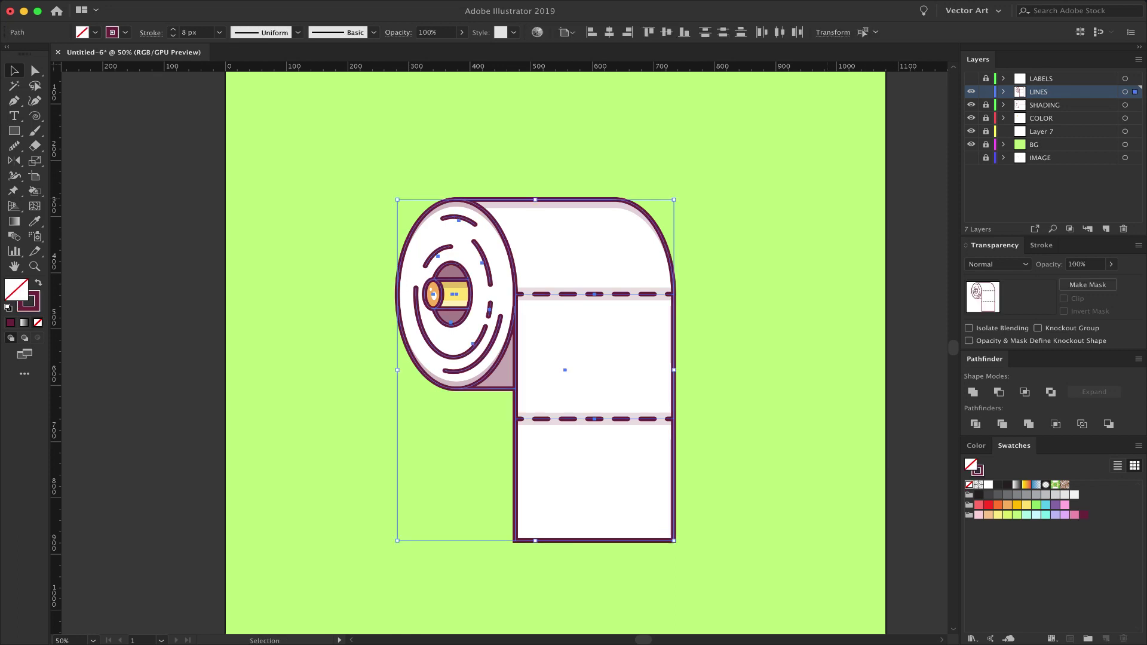
pyautogui.press('a')
pyautogui.press('super+2')
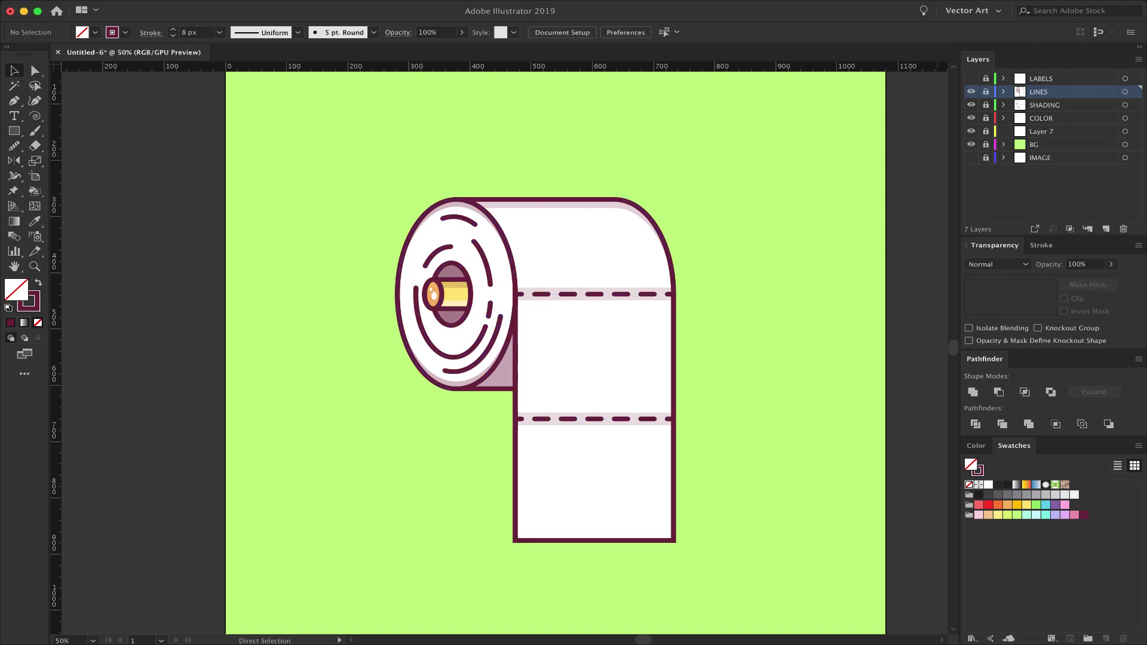
# Unlock the new layer, rename it SHADOW and paste the copied line art in place on it
pyautogui.click(985, 131)
pyautogui.click(1041, 131)
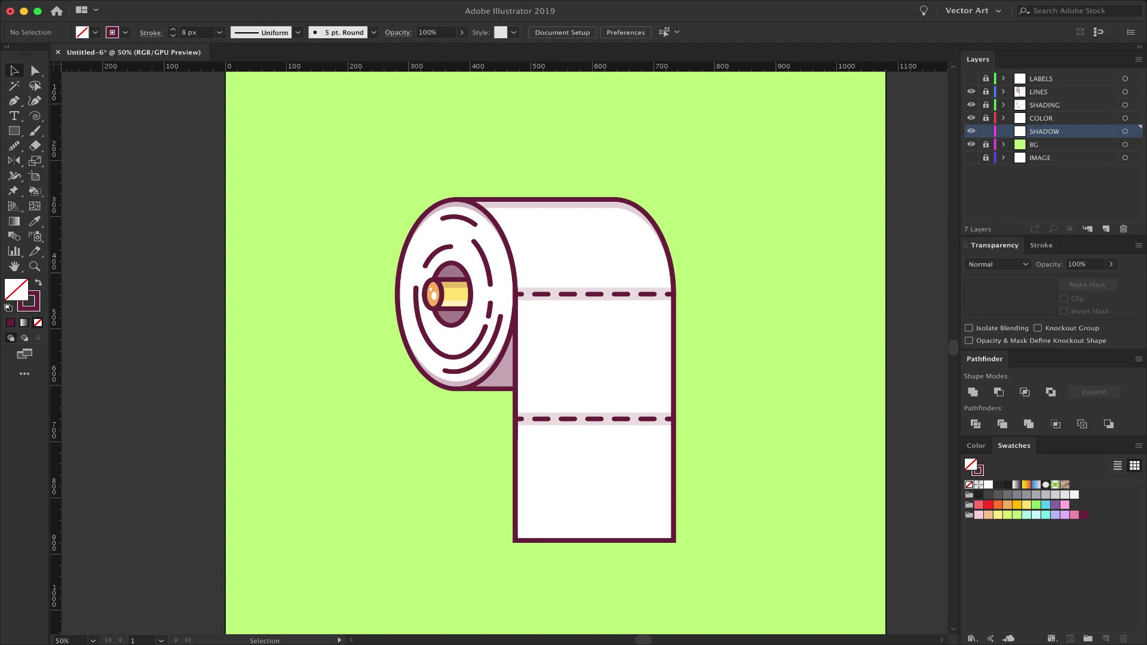
pyautogui.press('super+f')
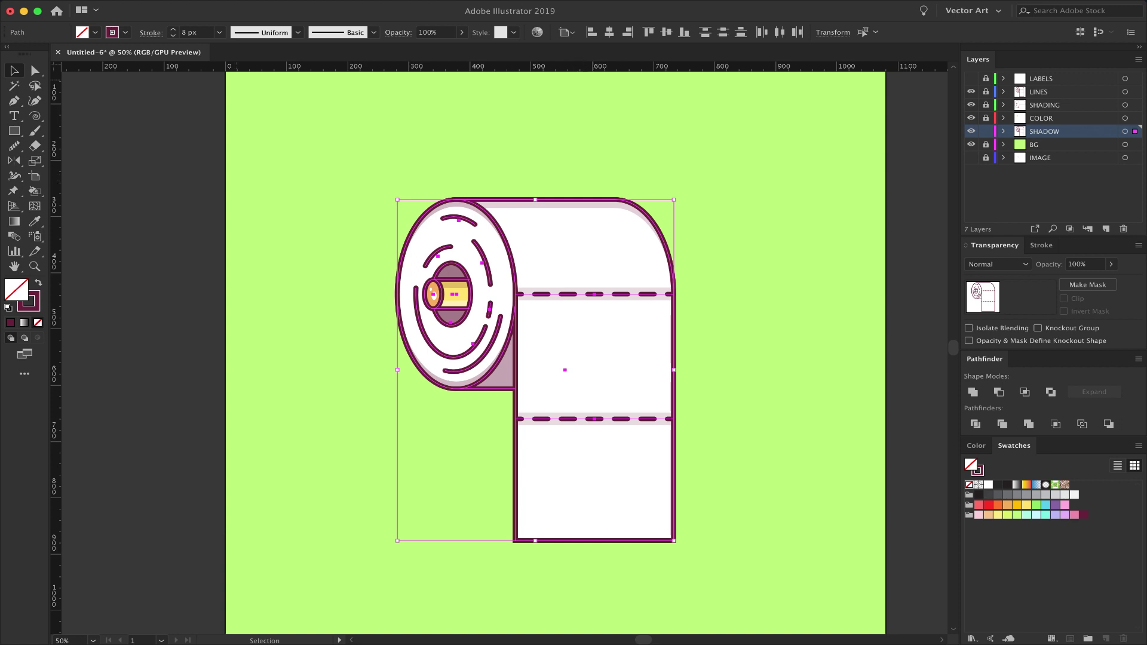
# Turn the pasted line art into one solid purple silhouette by outlining its strokes and applying Pathfinder Merge and Unite
pyautogui.click(202, 126)
pyautogui.press('super+g')
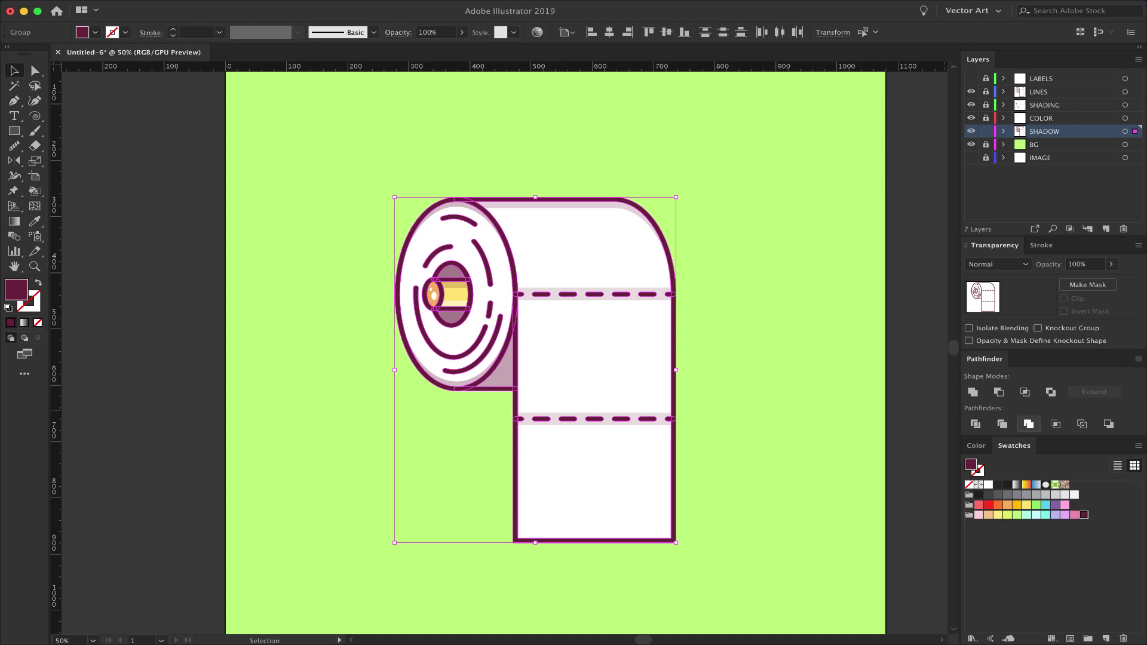
pyautogui.click(1029, 423)
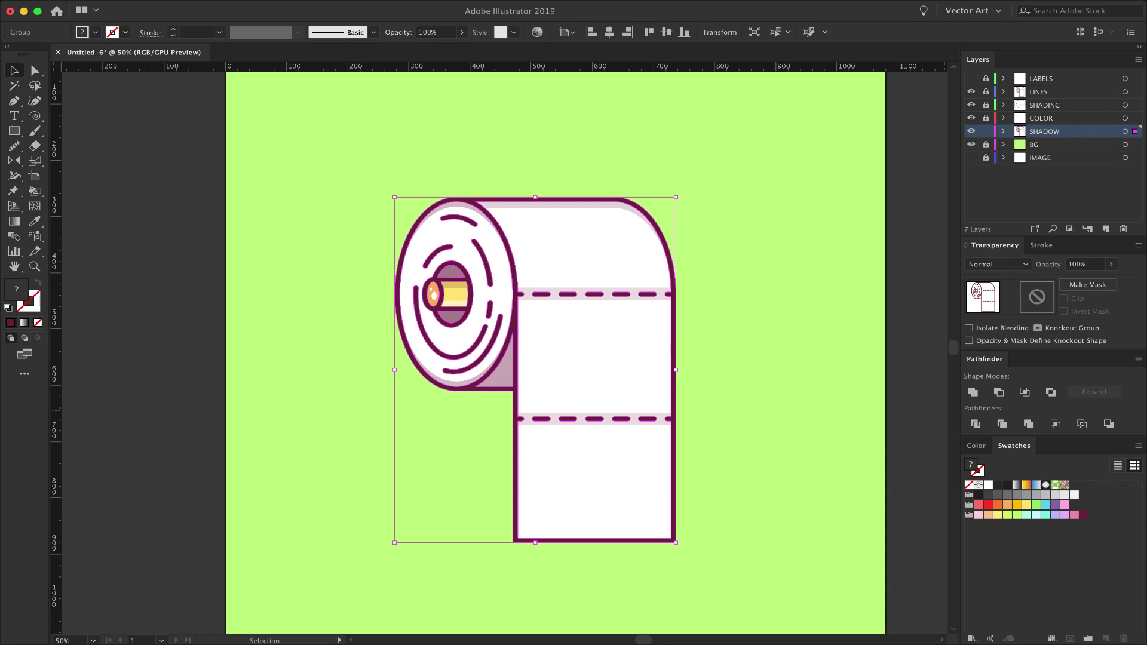
pyautogui.click(1055, 505)
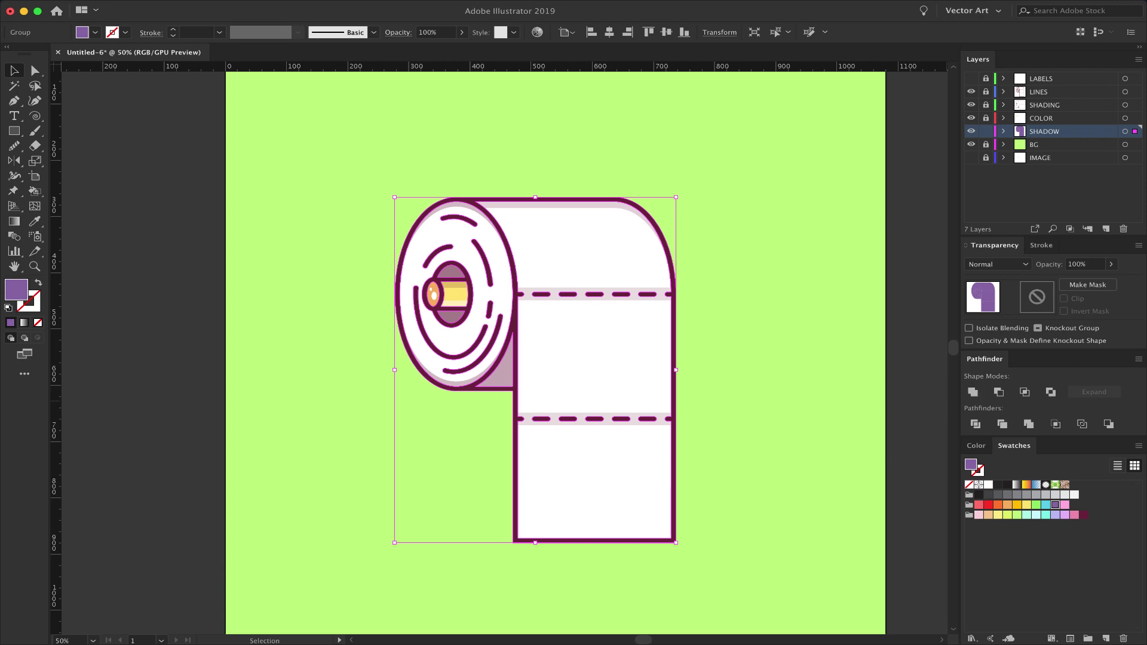
pyautogui.click(973, 392)
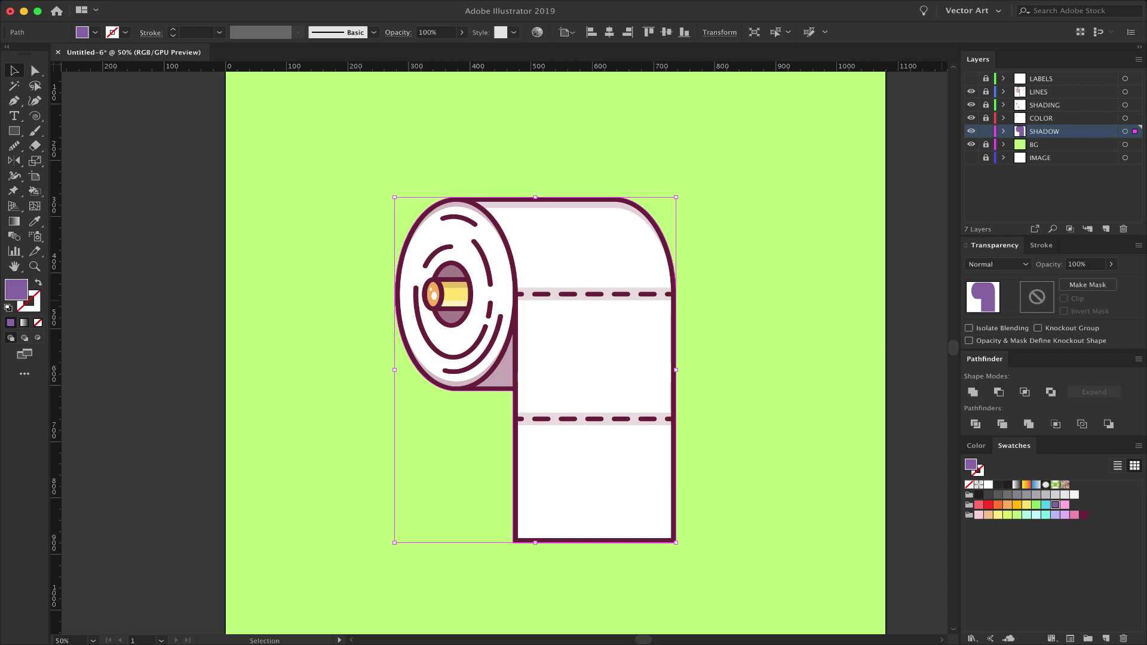
# Hide the COLOR, SHADING and LINES layers to inspect the purple silhouette alone, and show them again
pyautogui.moveTo(970, 118); pyautogui.dragTo(971, 92)
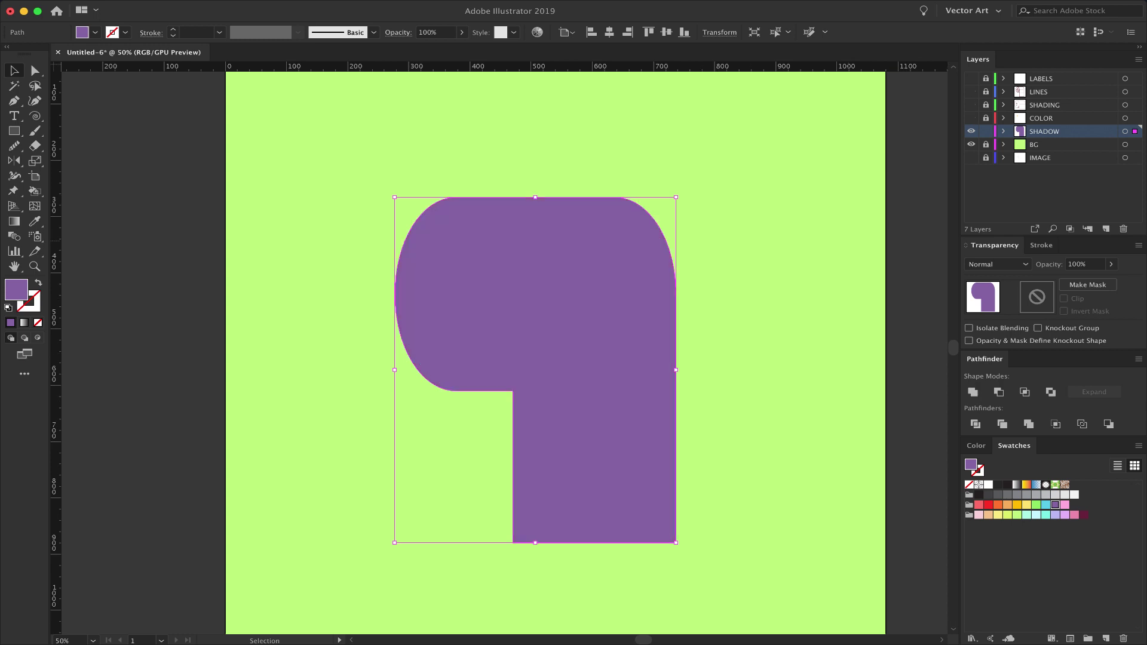
pyautogui.press('a')
pyautogui.hotkey('ctrl', 'y')
pyautogui.press('v')
pyautogui.hotkey('ctrl', 'y')
pyautogui.moveTo(971, 105); pyautogui.dragTo(971, 118)
pyautogui.click(970, 91)
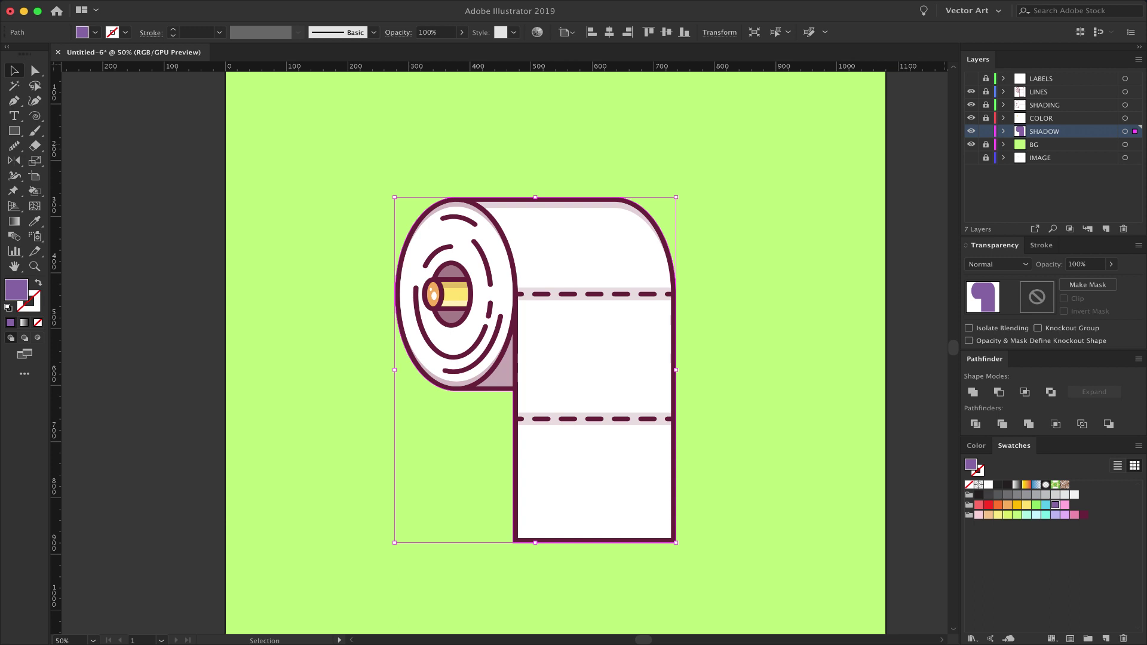
# Nudge the purple silhouette slightly down and to the left so it forms a drop shadow behind the roll
pyautogui.hotkey('shift', 'Down')
pyautogui.hotkey('shift', 'Down')
pyautogui.hotkey('shift', 'Down')
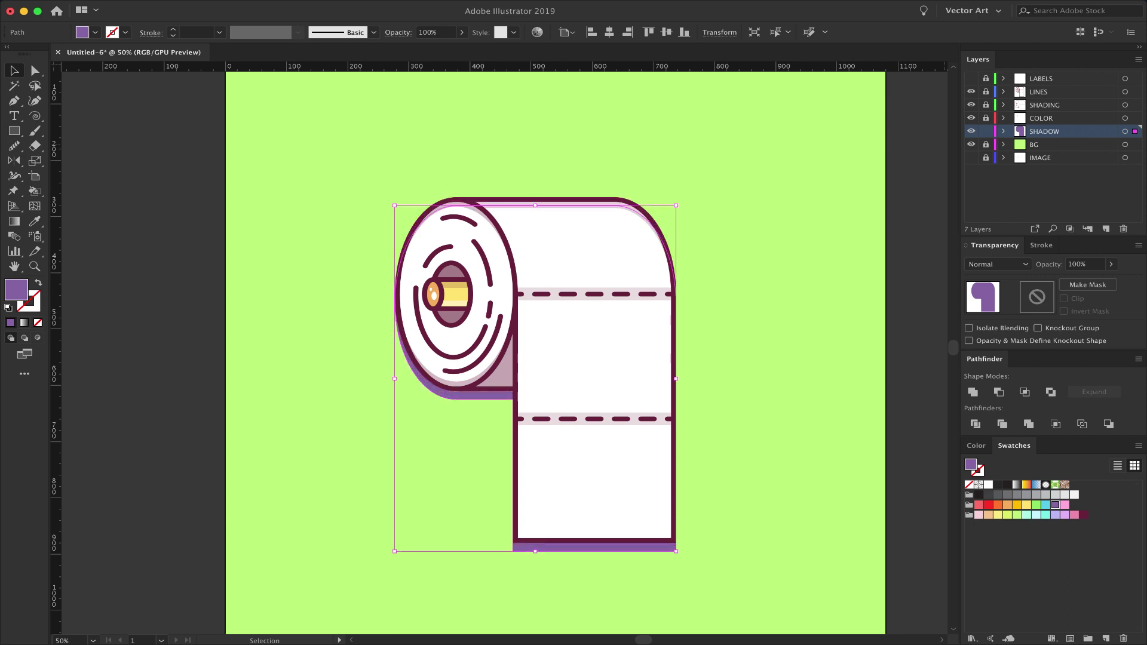
pyautogui.hotkey('shift', 'Right')
pyautogui.hotkey('shift', 'Right')
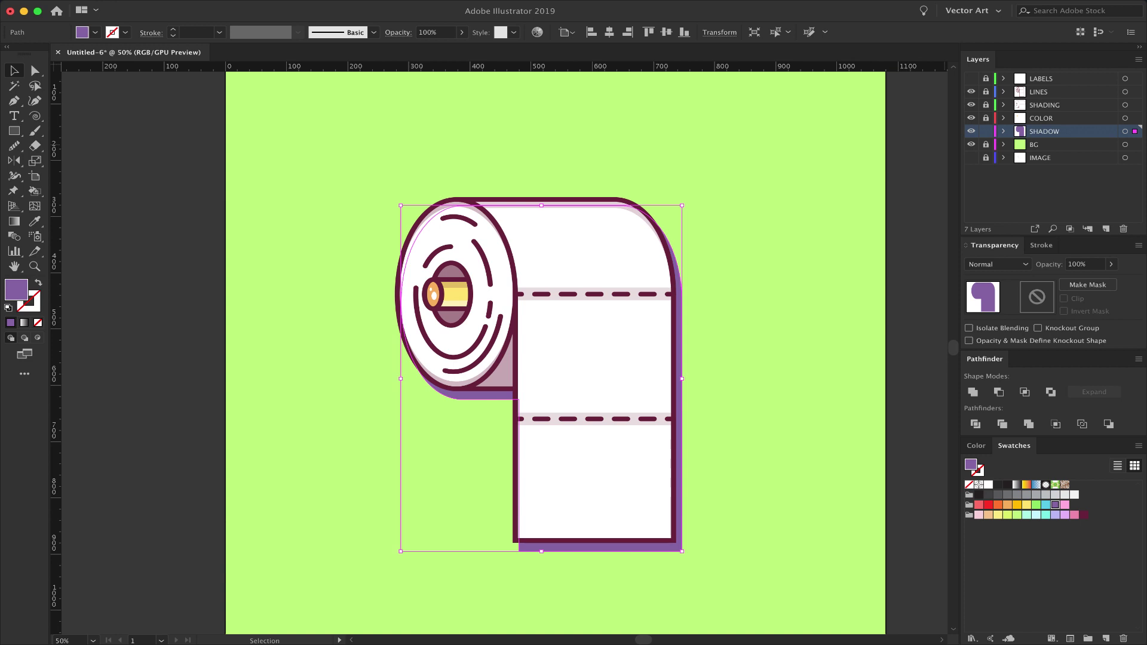
pyautogui.hotkey('shift', 'Left')
pyautogui.hotkey('shift', 'Left')
pyautogui.hotkey('shift', 'Left')
pyautogui.hotkey('shift', 'Left')
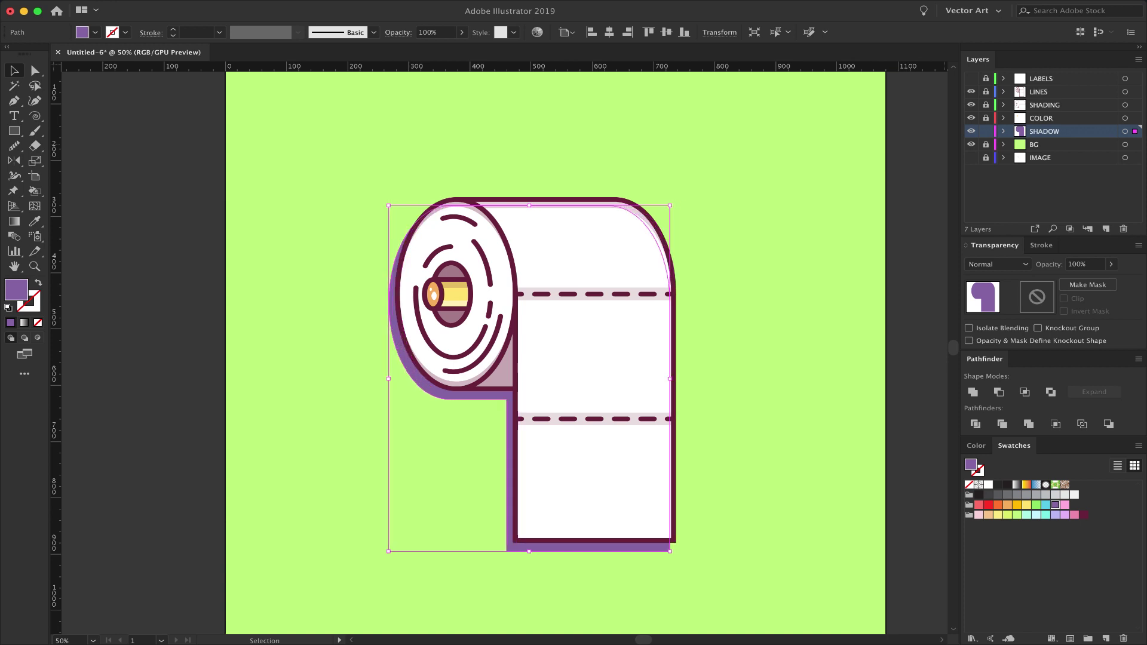
pyautogui.hotkey('shift', 'Up')
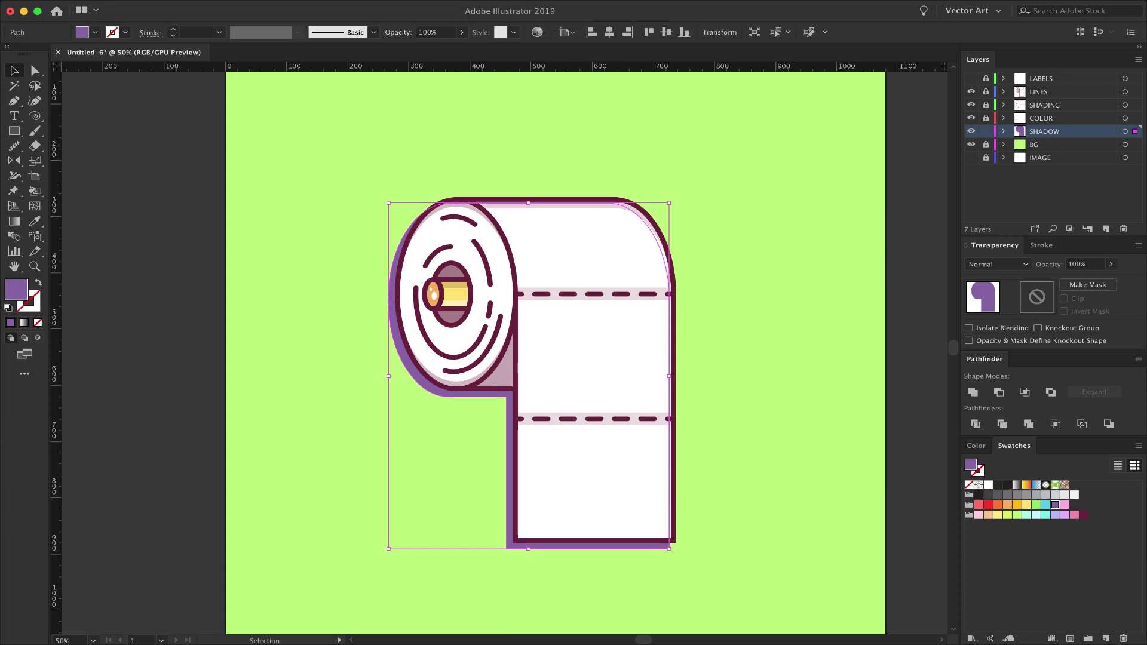
pyautogui.press('Down')
pyautogui.press('Down')
pyautogui.press('Down')
pyautogui.press('Down')
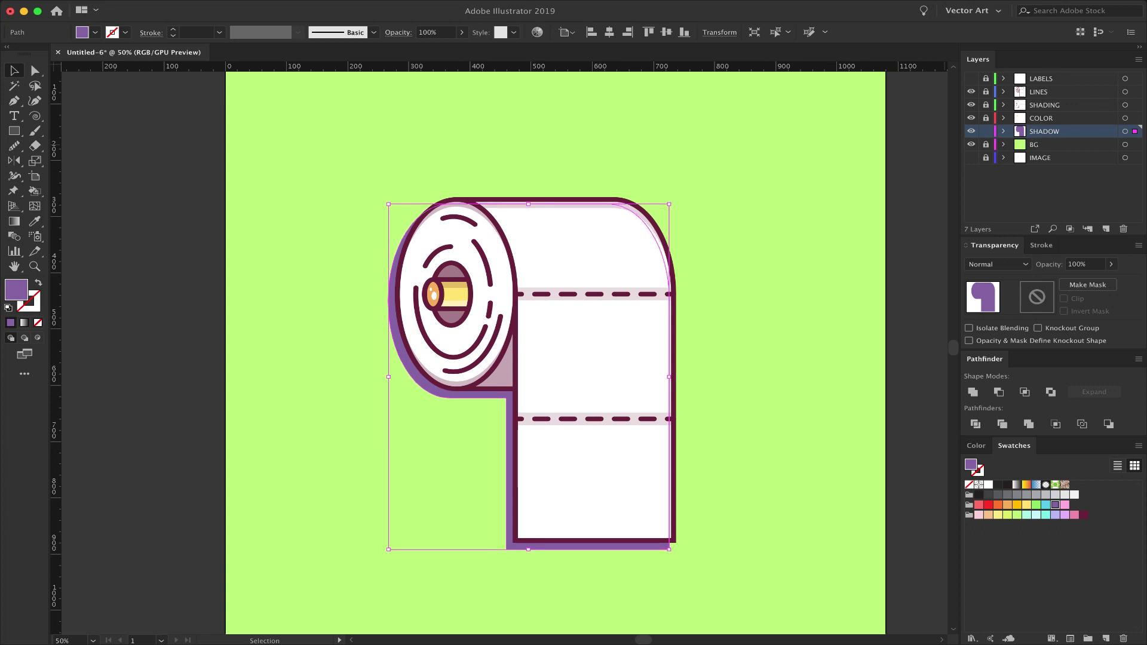
pyautogui.press('Left')
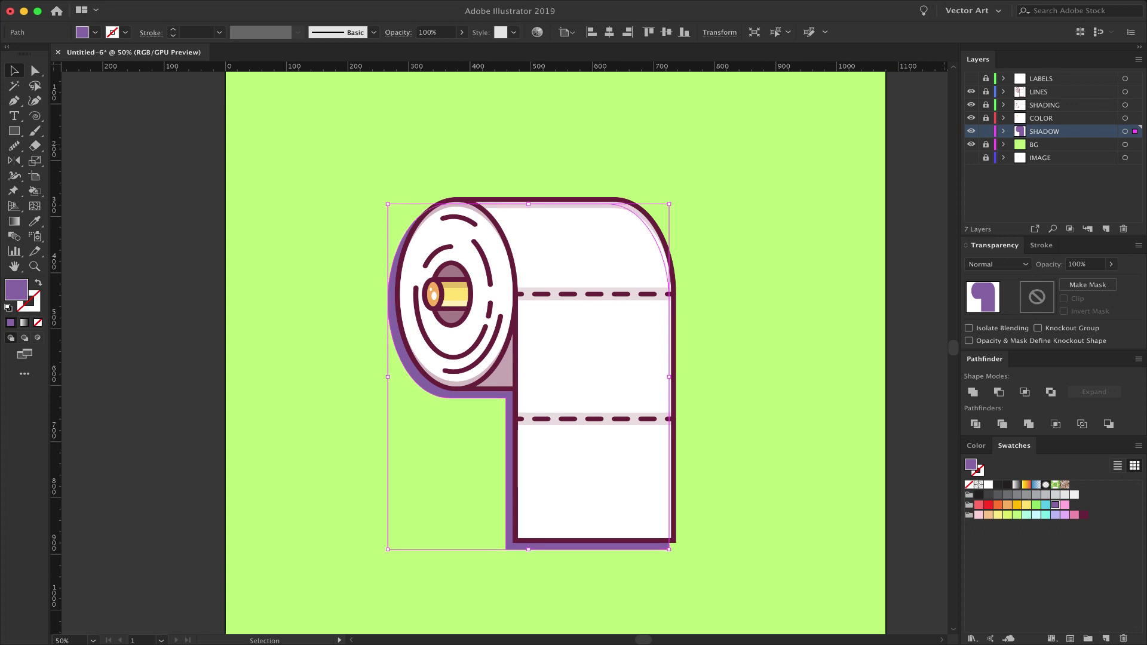
# Fill the shadow silhouette with the dark maroon swatch, set its opacity to 10% and deselect it
pyautogui.click(1084, 515)
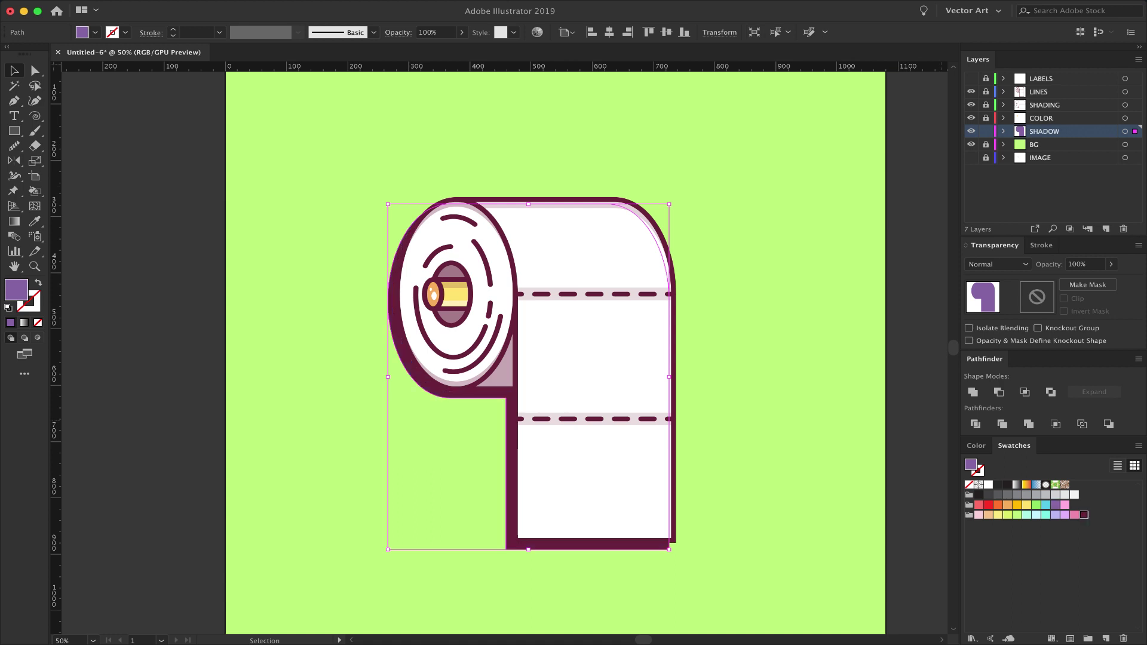
pyautogui.click(1083, 264)
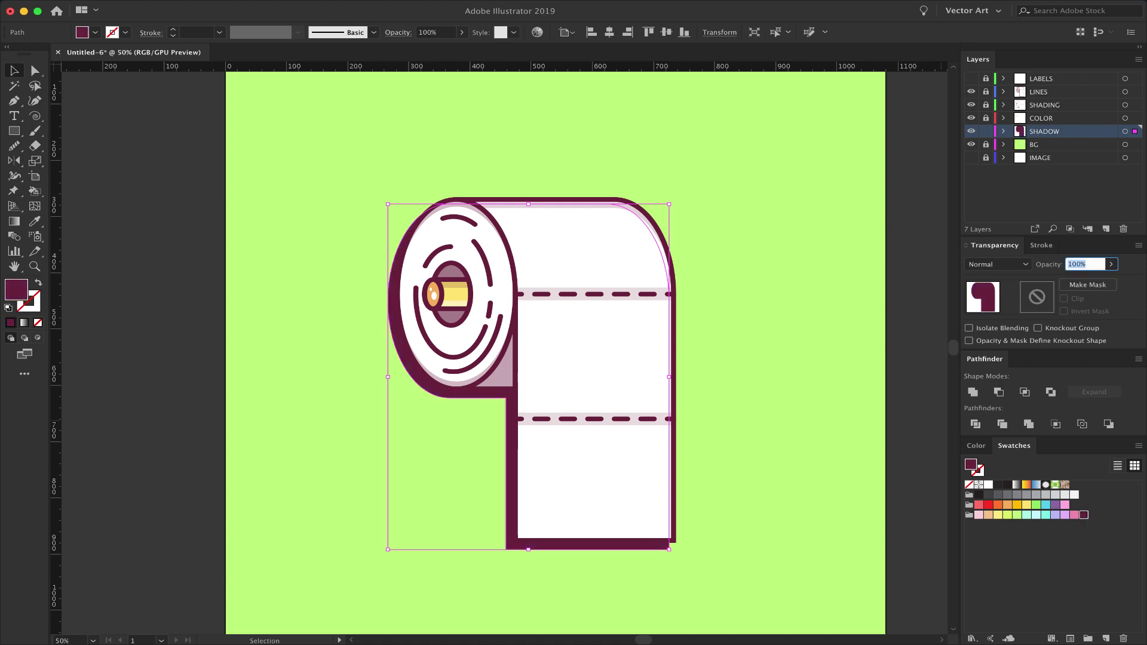
pyautogui.write('40')
pyautogui.press('Return')
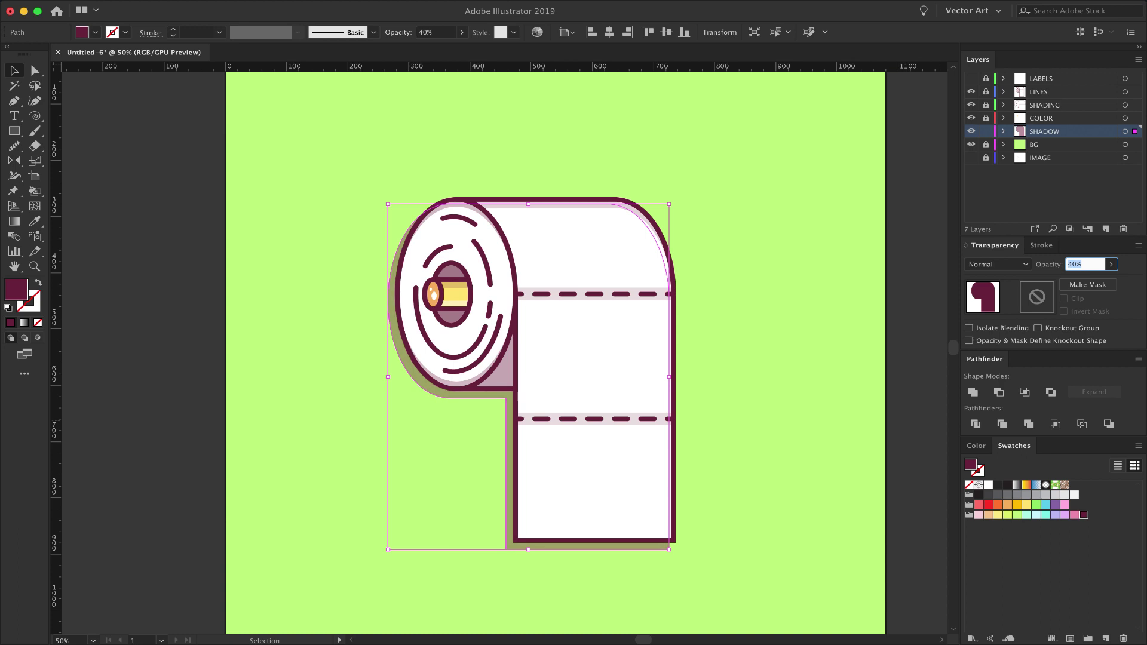
pyautogui.write('20')
pyautogui.press('Return')
pyautogui.write('10')
pyautogui.press('Return')
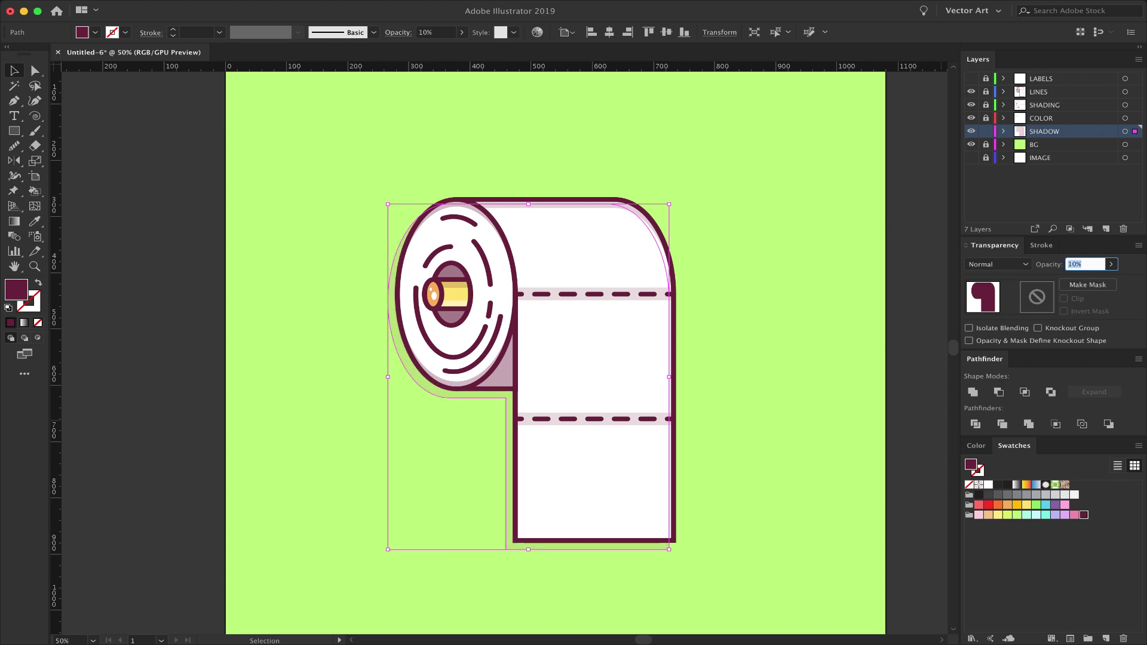
pyautogui.press('Return')
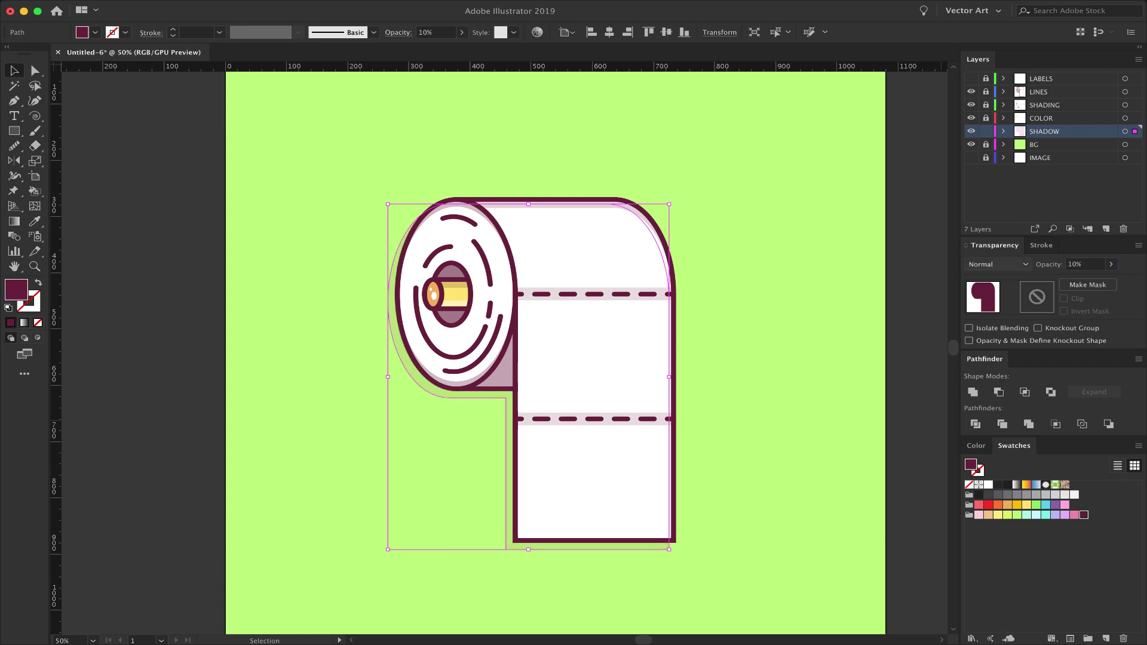
pyautogui.click(894, 272)
pyautogui.scroll(1, 511, 478)
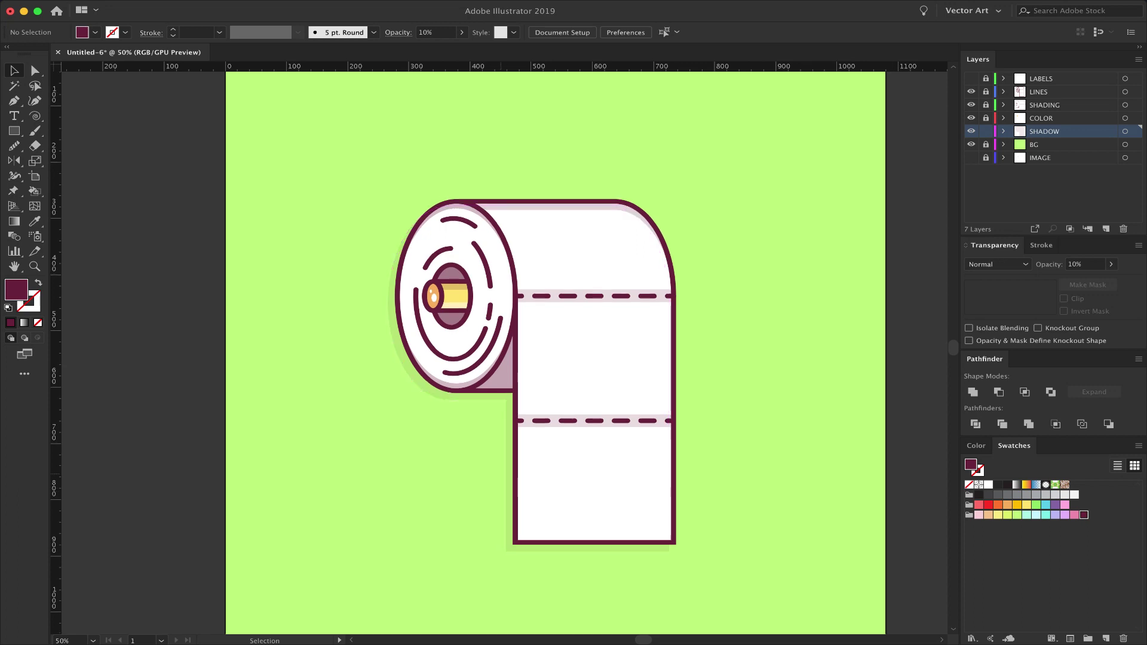
# Nudge the drop shadow silhouette further down so more of it shows beneath the roll, and deselect it
pyautogui.click(510, 467)
pyautogui.hotkey('shift', 'Down')
pyautogui.hotkey('shift', 'Down')
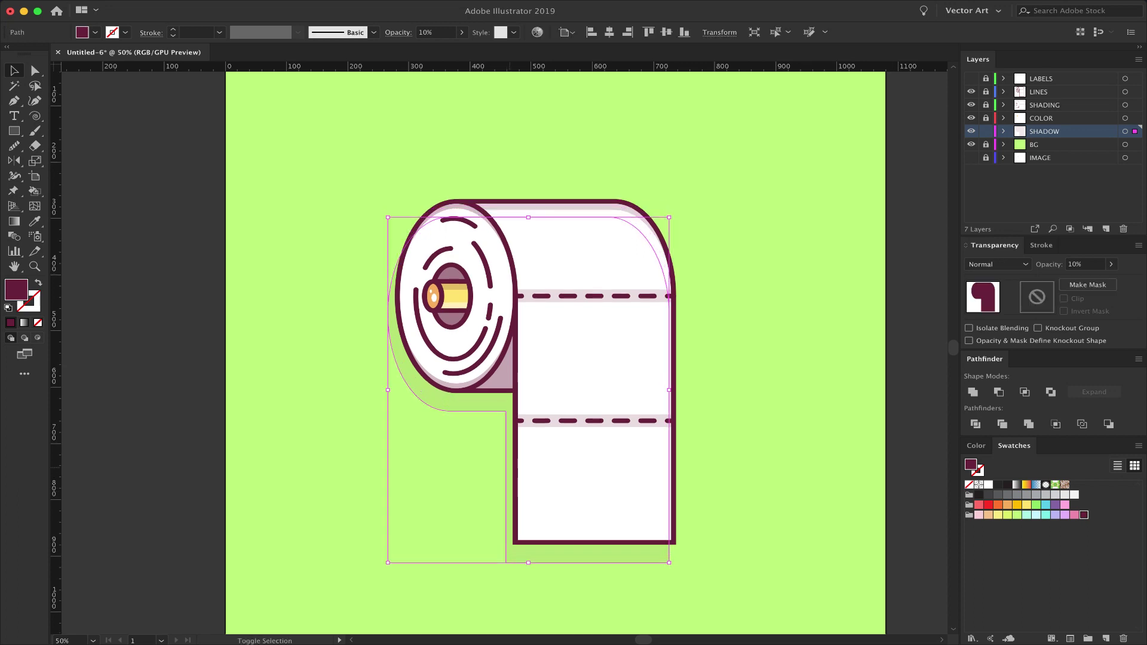
pyautogui.hotkey('ctrl', 'shift', 'a')
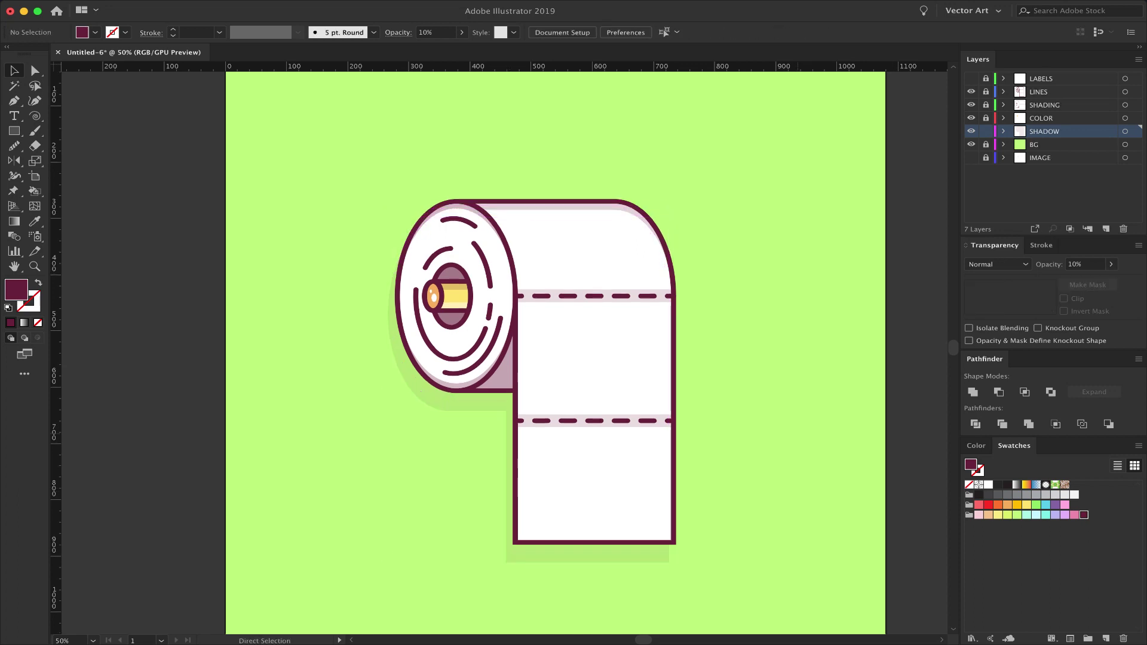
# Set the drop shadow silhouette's opacity to 15%, deselect it and fit the artboard in the window
pyautogui.hotkey('ctrl', '-')
pyautogui.hotkey('ctrl', '-')
pyautogui.hotkey('ctrl', '+')
pyautogui.hscroll(-1, 538, 352)
pyautogui.hotkey('ctrl', 'a')
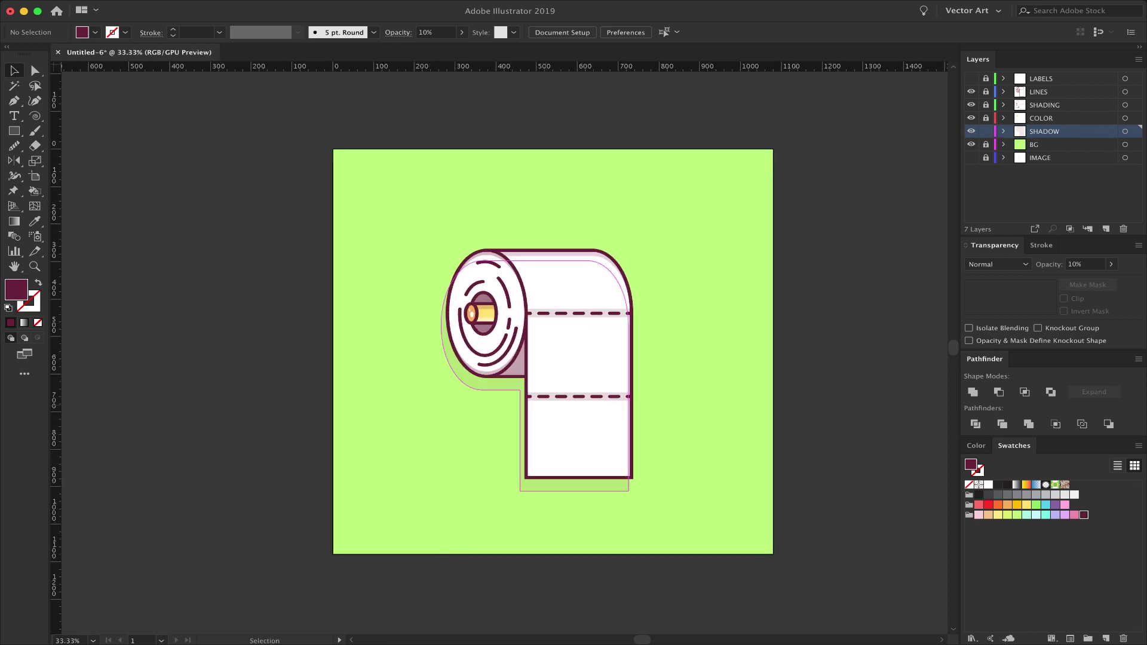
pyautogui.click(1085, 264)
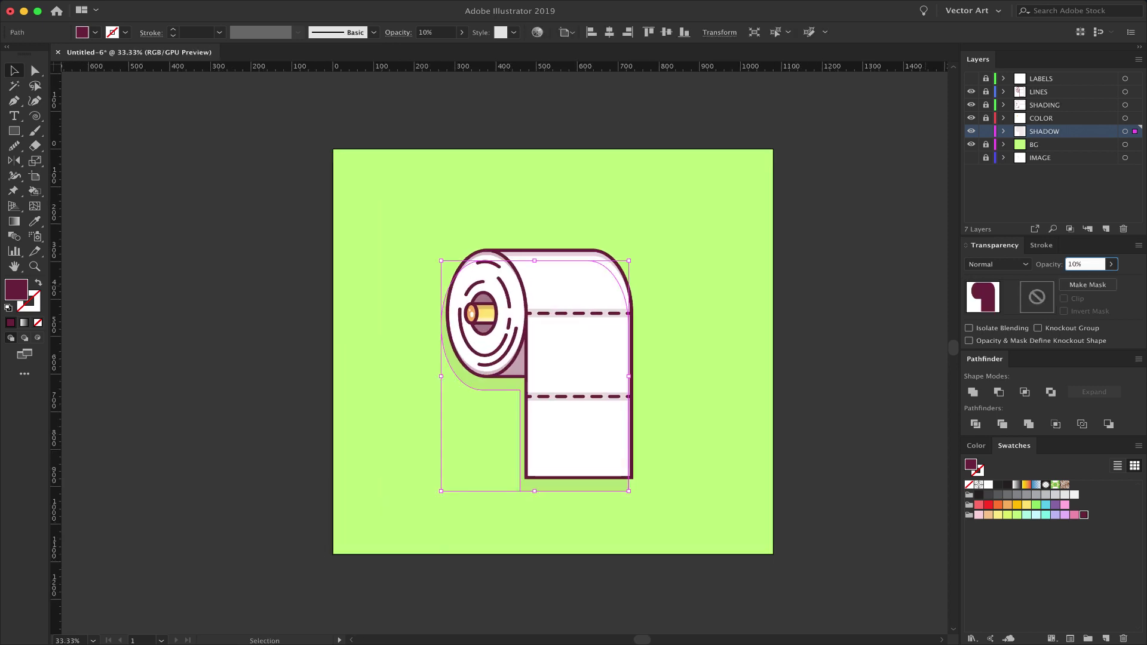
pyautogui.press('Up')
pyautogui.press('Up')
pyautogui.press('Up')
pyautogui.write('15')
pyautogui.press('Return')
pyautogui.hotkey('ctrl', 'shift', 'a')
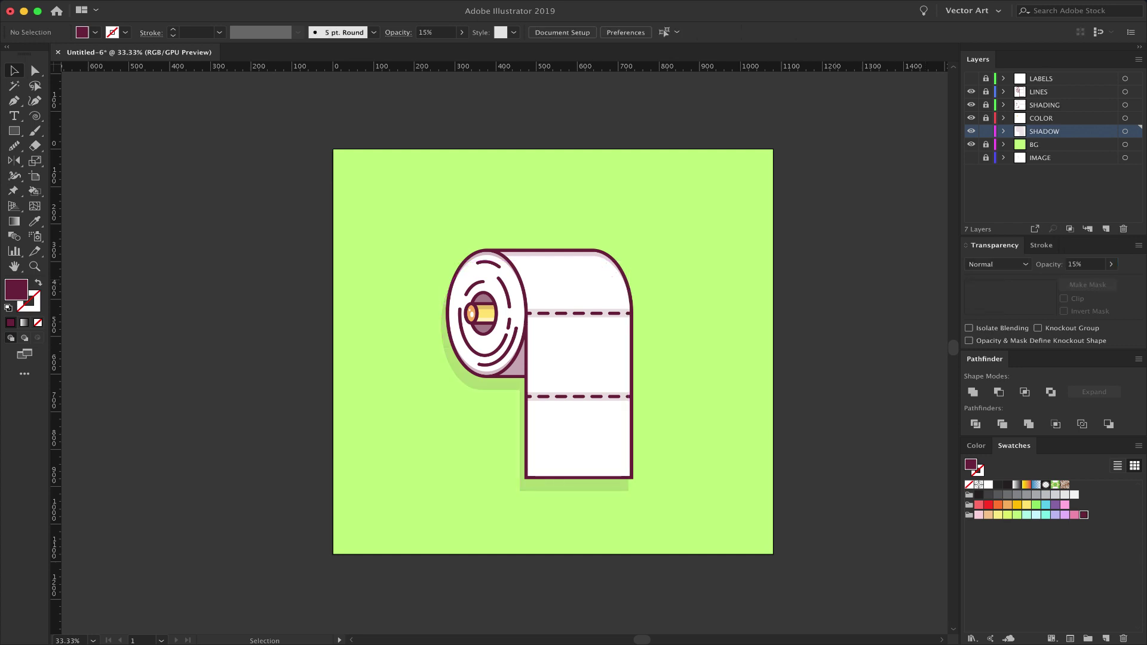
pyautogui.hotkey('ctrl', '0')
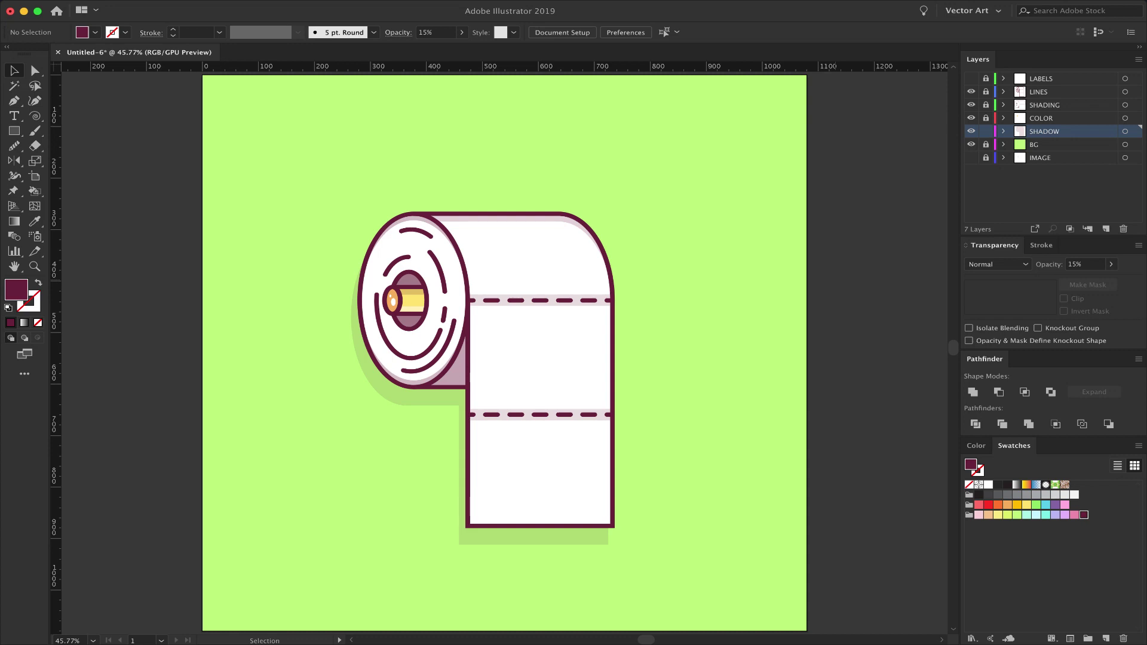